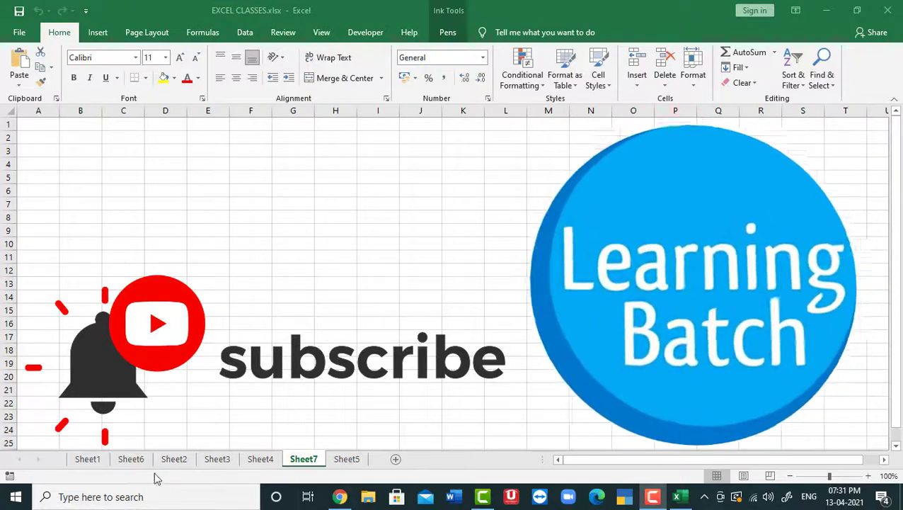
Step: Switch from Sheet1 to Sheet6 and scroll right to the function list
{"action": "left_click", "coordinate": [87, 458]}
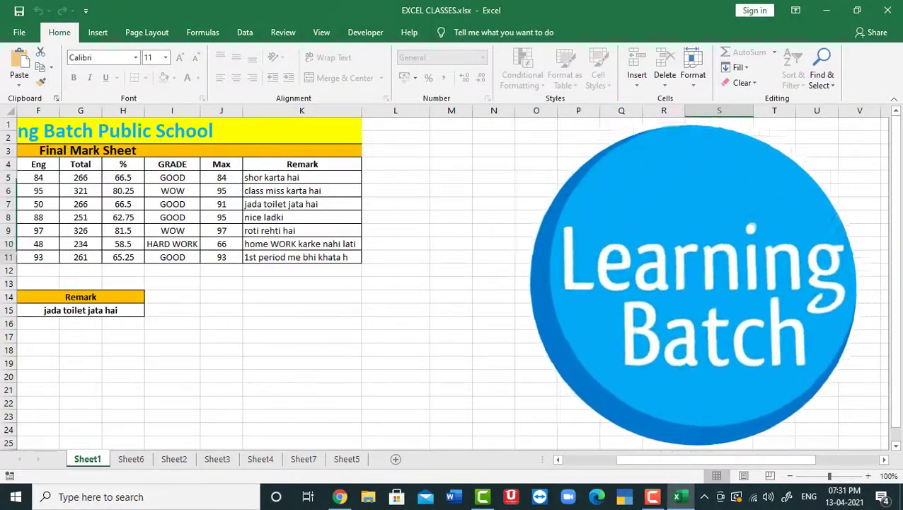
{"action": "left_click", "coordinate": [131, 459]}
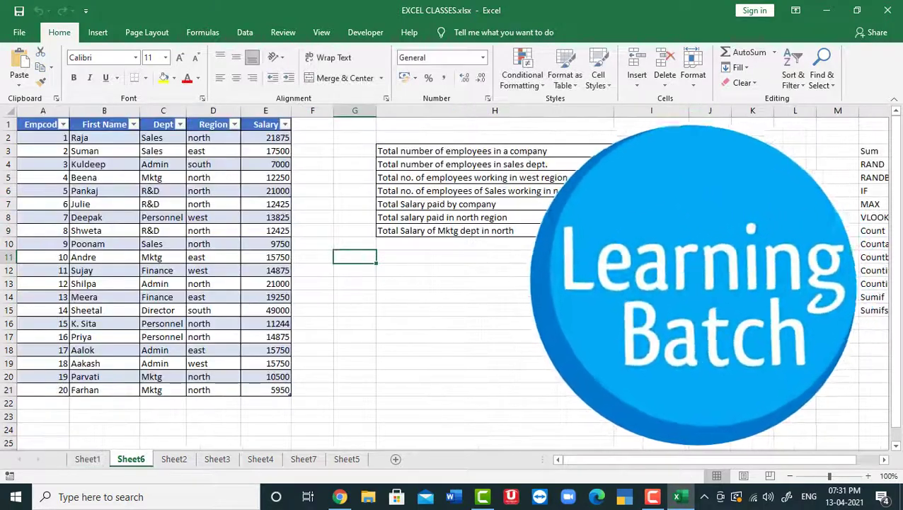
{"action": "scroll", "coordinate": [520, 387], "scroll_direction": "right", "scroll_amount": 2}
{"action": "scroll", "coordinate": [283, 283], "scroll_direction": "right", "scroll_amount": 2}
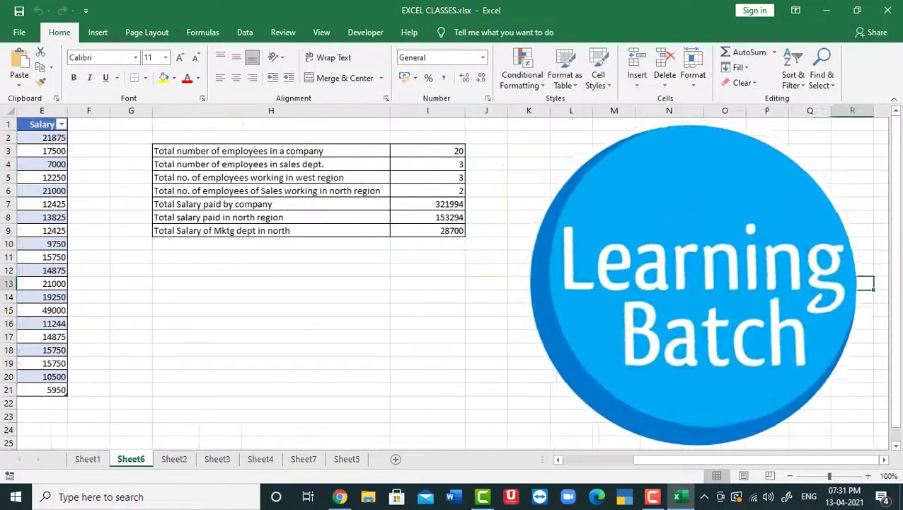
{"action": "scroll", "coordinate": [283, 283], "scroll_direction": "up", "scroll_amount": 1}
{"action": "scroll", "coordinate": [283, 283], "scroll_direction": "right", "scroll_amount": 1}
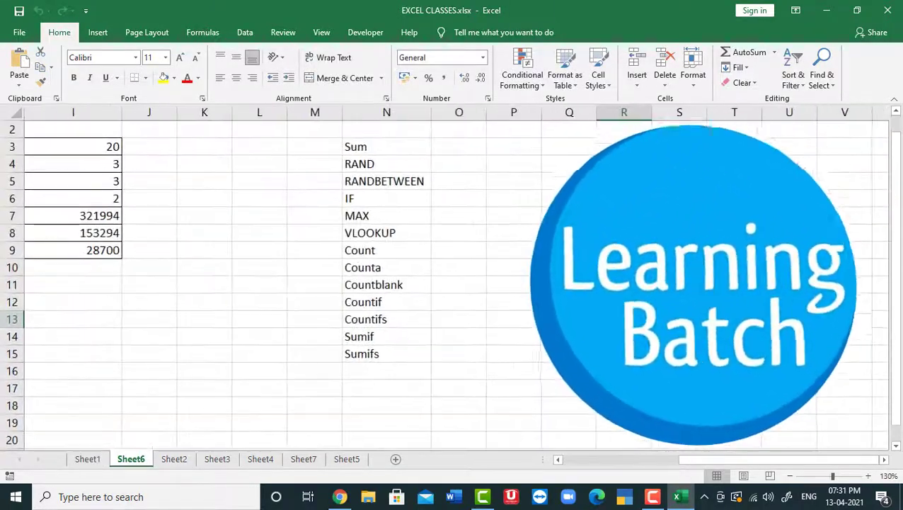
Step: Step through the function list from Sum down to MAX, then select the column I results
{"action": "left_click", "coordinate": [400, 143]}
{"action": "scroll", "coordinate": [398, 144], "scroll_direction": "up", "scroll_amount": 1}
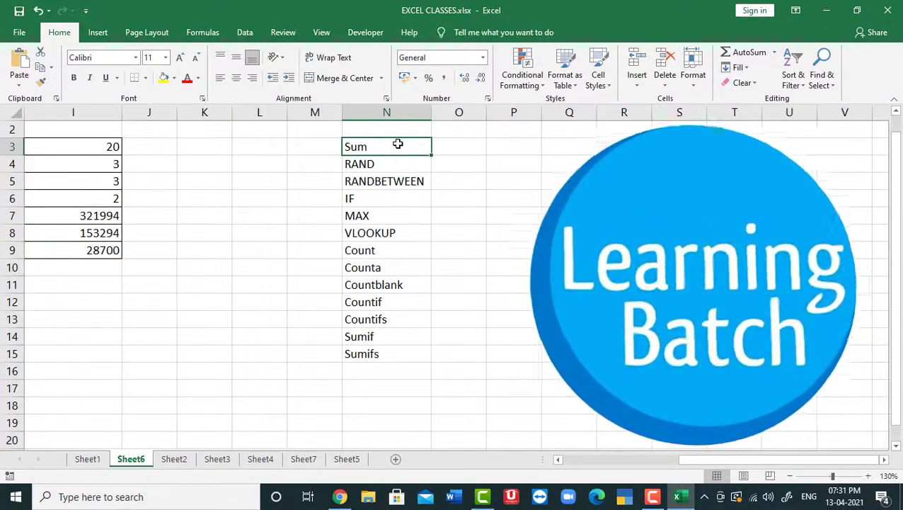
{"action": "key", "text": "Down"}
{"action": "key", "text": "Down"}
{"action": "key", "text": "Down"}
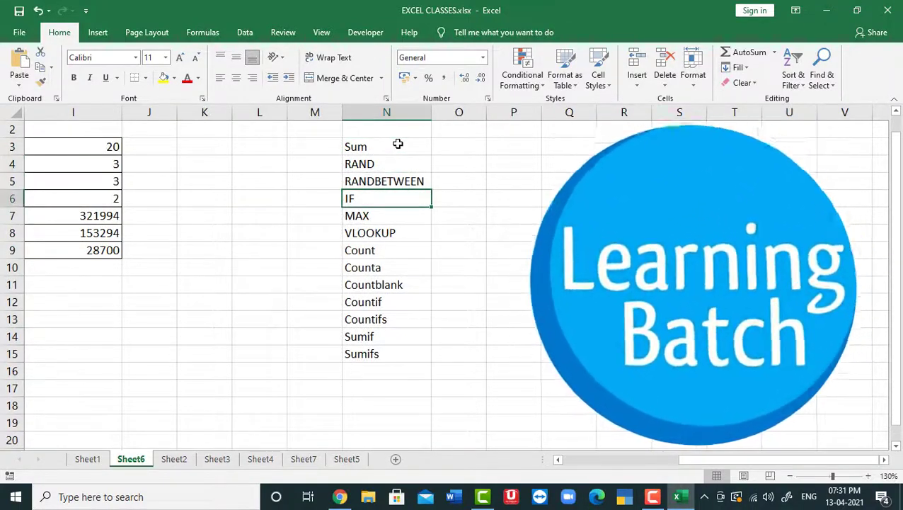
{"action": "key", "text": "Down"}
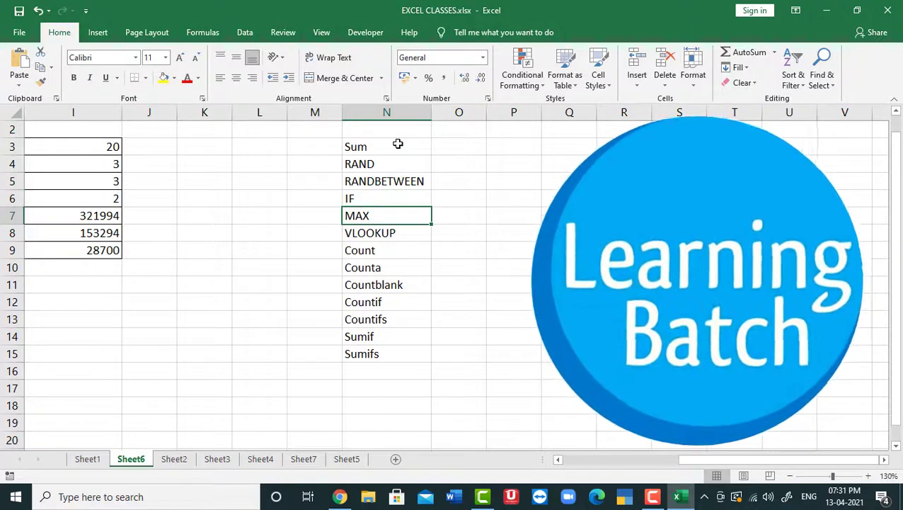
{"action": "key", "text": "Down"}
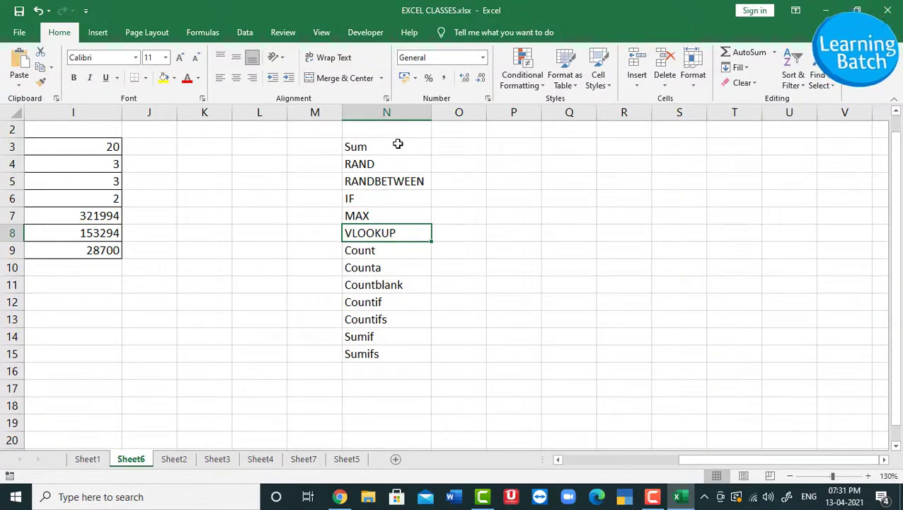
{"action": "key", "text": "Up"}
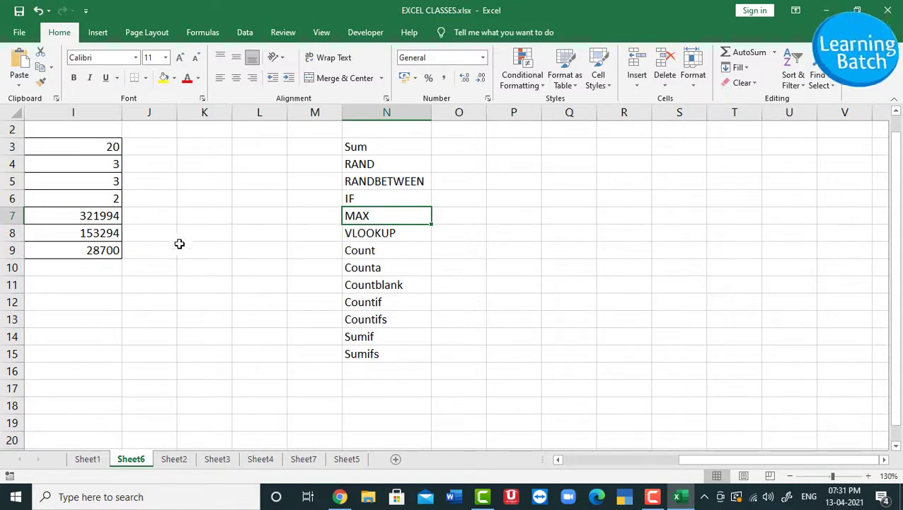
{"action": "left_click_drag", "start_coordinate": [90, 136], "coordinate": [82, 244]}
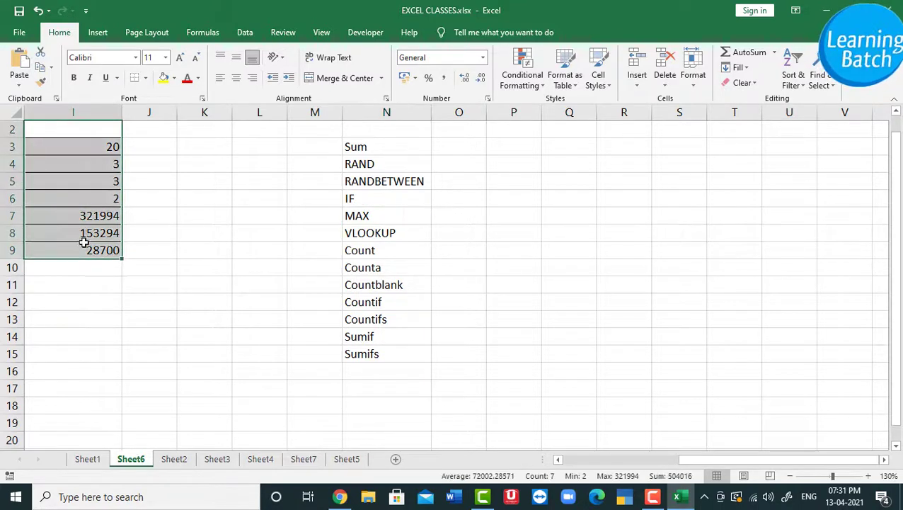
{"action": "left_click", "coordinate": [182, 253]}
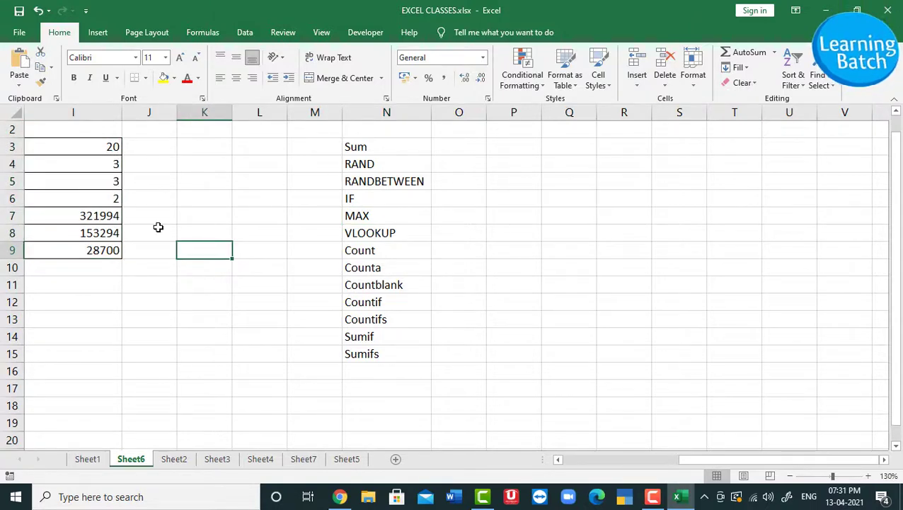
{"action": "type", "text": "=max"}
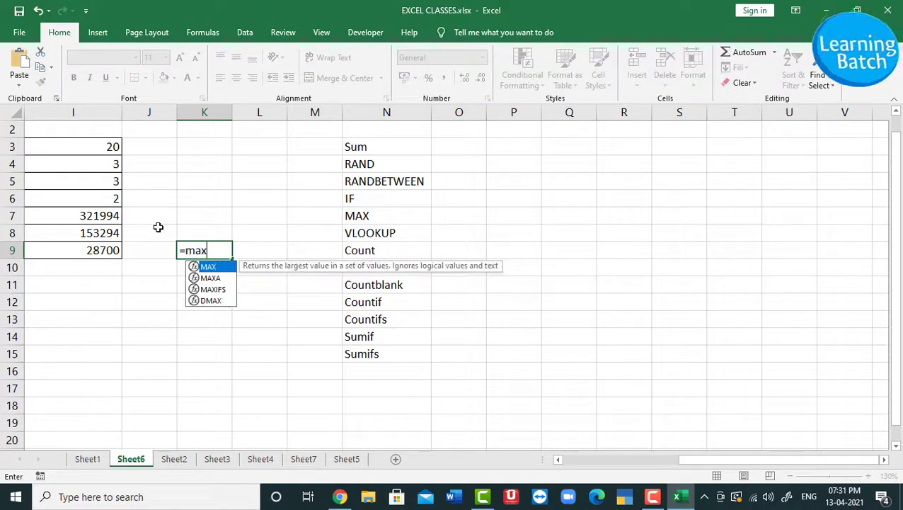
{"action": "key", "text": "Tab"}
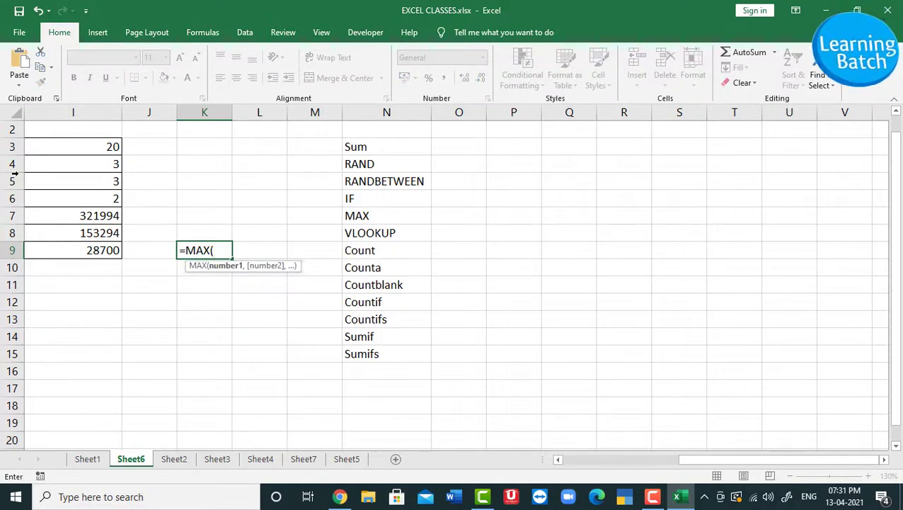
{"action": "left_click_drag", "start_coordinate": [86, 140], "coordinate": [99, 250]}
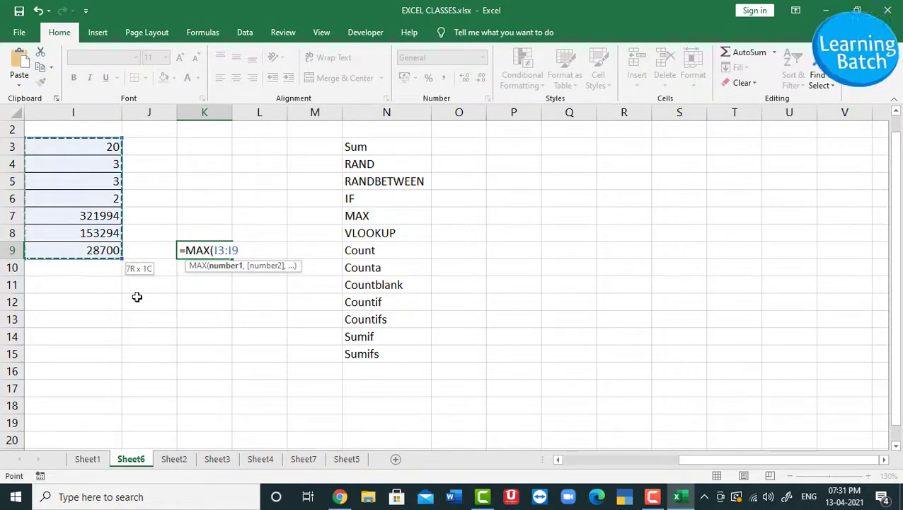
{"action": "key", "text": "Return"}
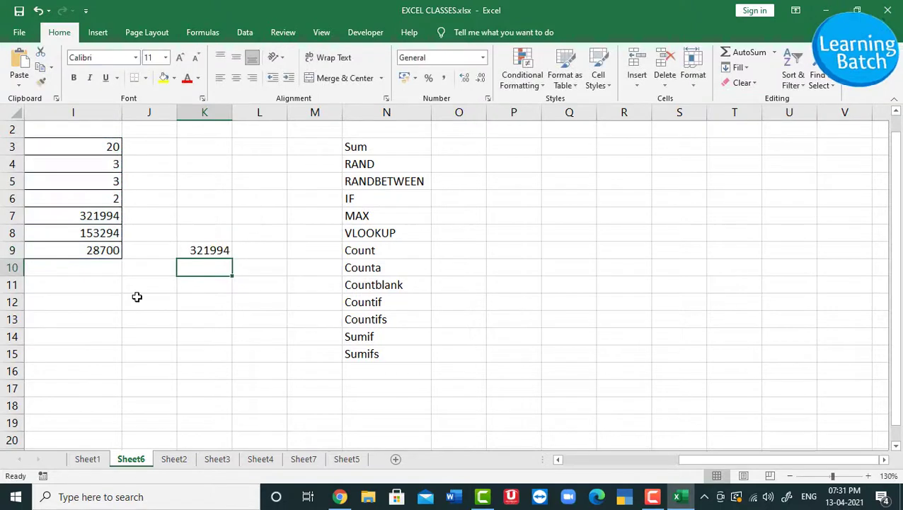
{"action": "type", "text": "=m"}
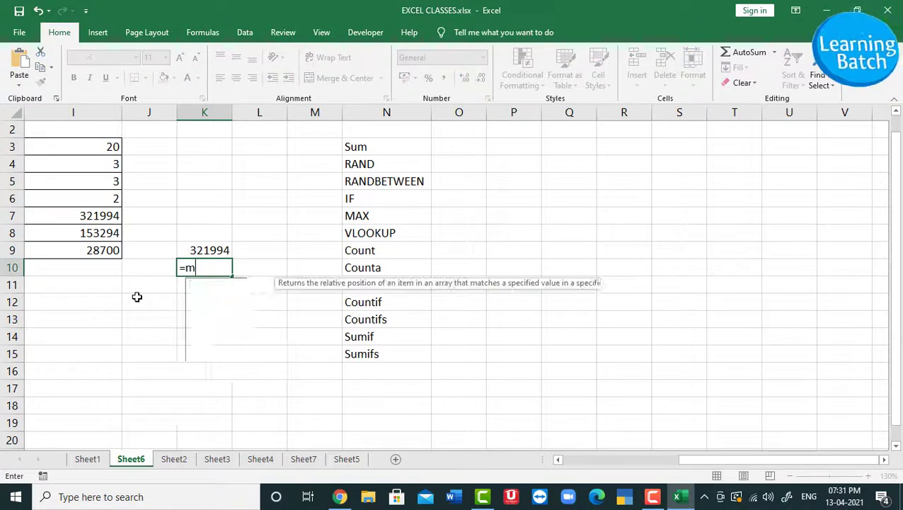
{"action": "type", "text": "in"}
{"action": "key", "text": "Tab"}
{"action": "key", "text": "Left"}
{"action": "key", "text": "Left"}
{"action": "key", "text": "Up"}
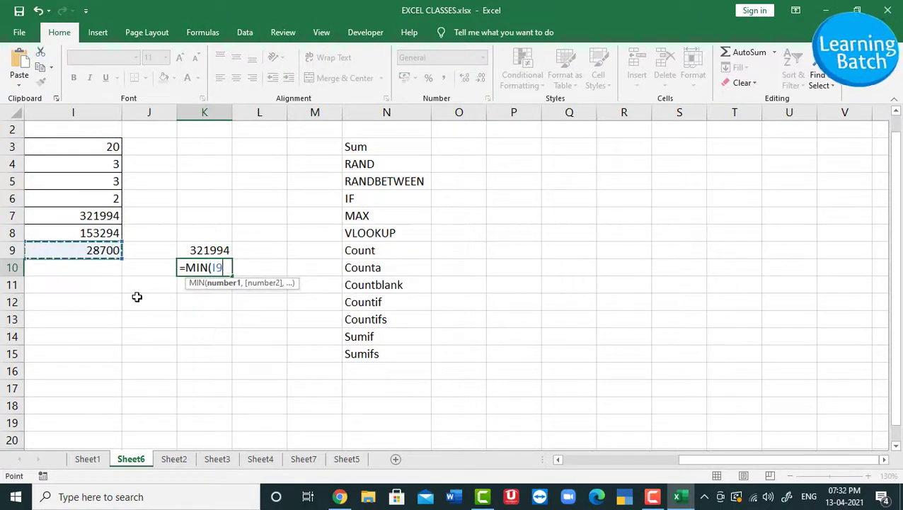
{"action": "key", "text": "shift+Up"}
{"action": "key", "text": "shift+Up"}
{"action": "key", "text": "shift+Up"}
{"action": "key", "text": "shift+Up"}
{"action": "key", "text": "shift+Up"}
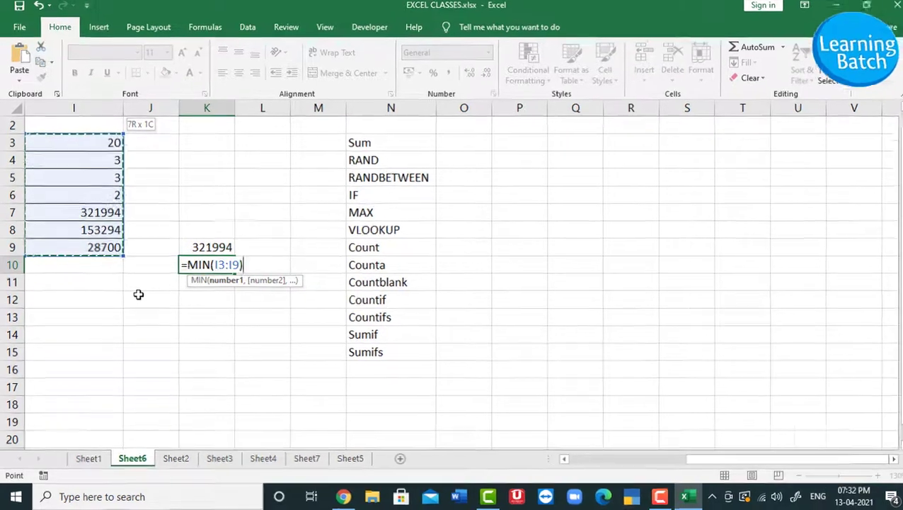
{"action": "type", "text": ")"}
{"action": "key", "text": "Return"}
{"action": "key", "text": "Up"}
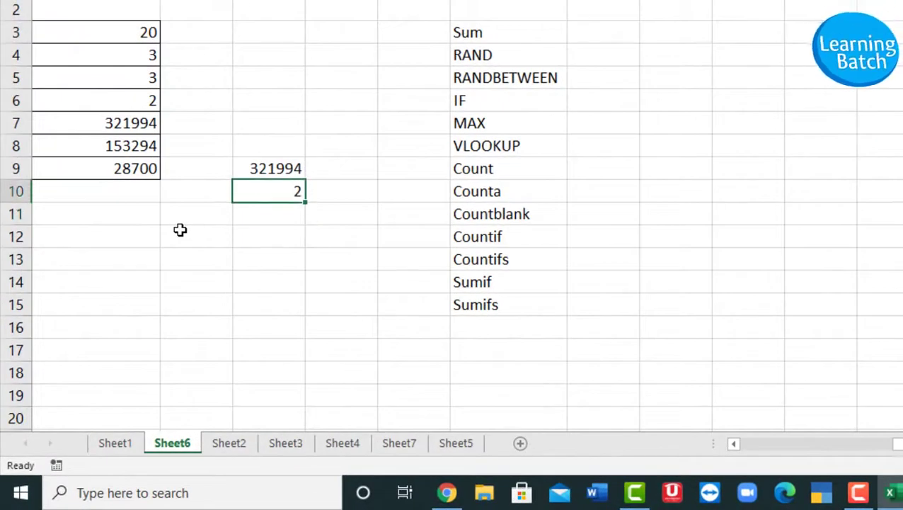
{"action": "key", "text": "Up"}
{"action": "key", "text": "shift+Down"}
{"action": "key", "text": "Delete"}
{"action": "key", "text": "Right"}
{"action": "key", "text": "Right"}
{"action": "key", "text": "Right"}
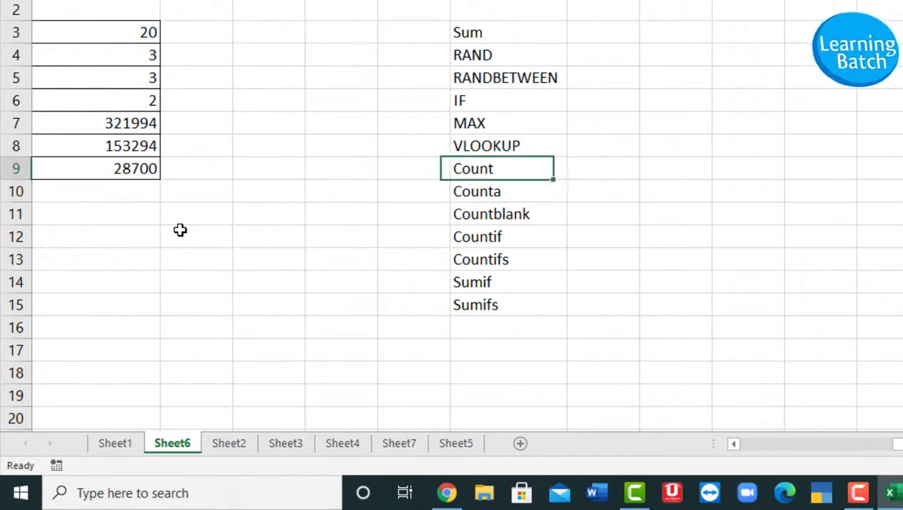
{"action": "key", "text": "Up"}
Step: Cancel the insert-cells options, select the function list, and pick the MAX and VLOOKUP entries
{"action": "key", "text": "ctrl+shift+plus"}
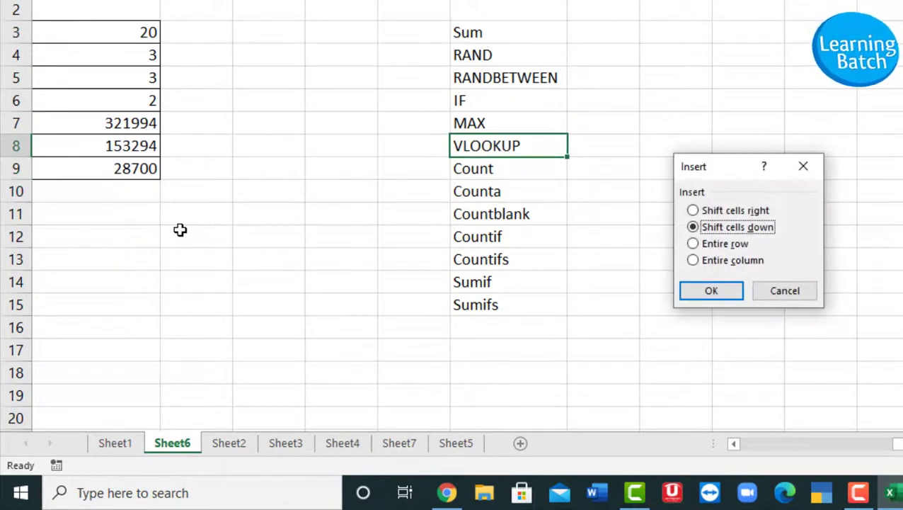
{"action": "key", "text": "Escape"}
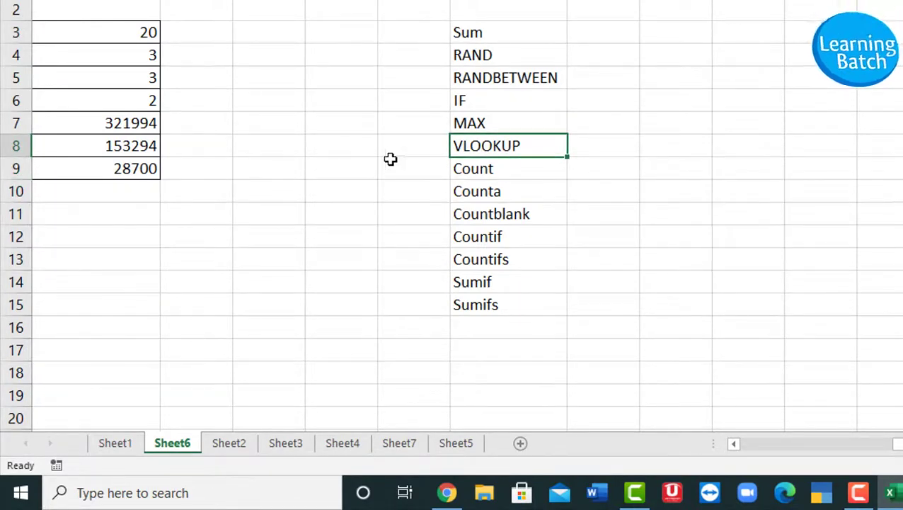
{"action": "left_click_drag", "start_coordinate": [492, 32], "coordinate": [521, 302]}
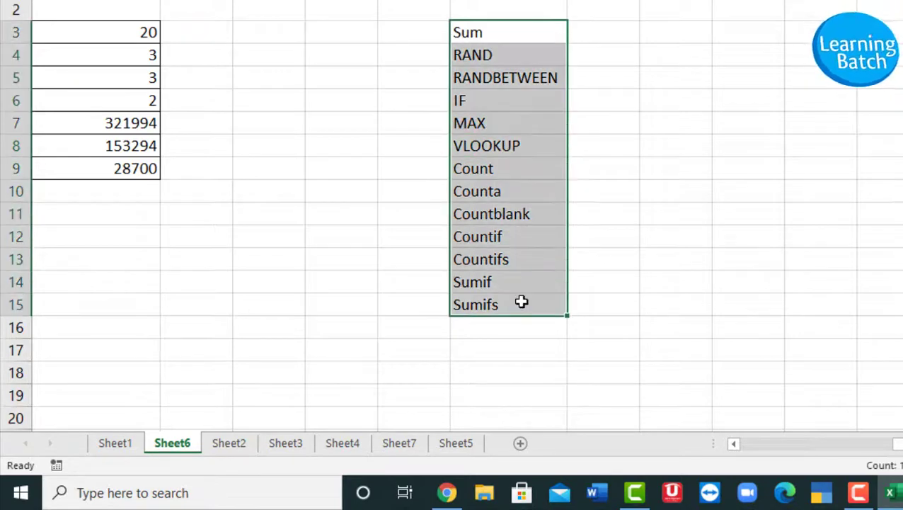
{"action": "left_click", "coordinate": [627, 169]}
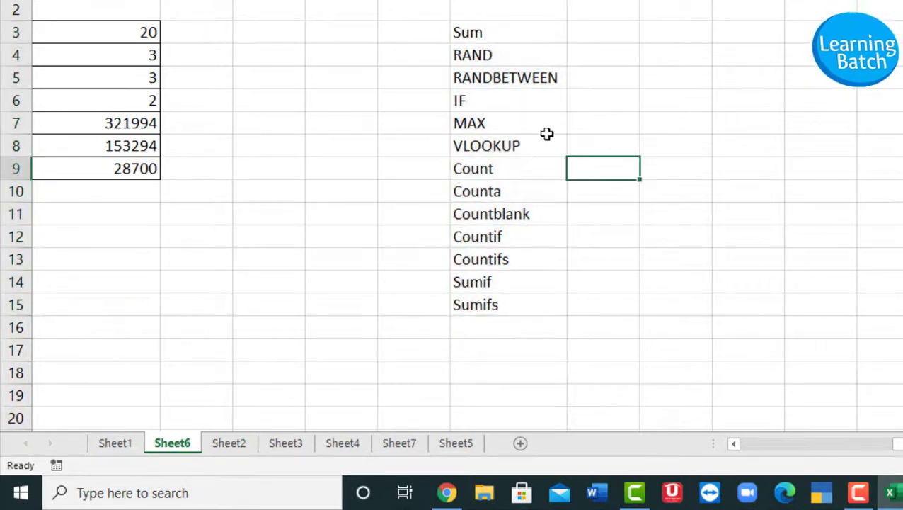
{"action": "left_click", "coordinate": [495, 127]}
{"action": "left_click", "coordinate": [494, 138]}
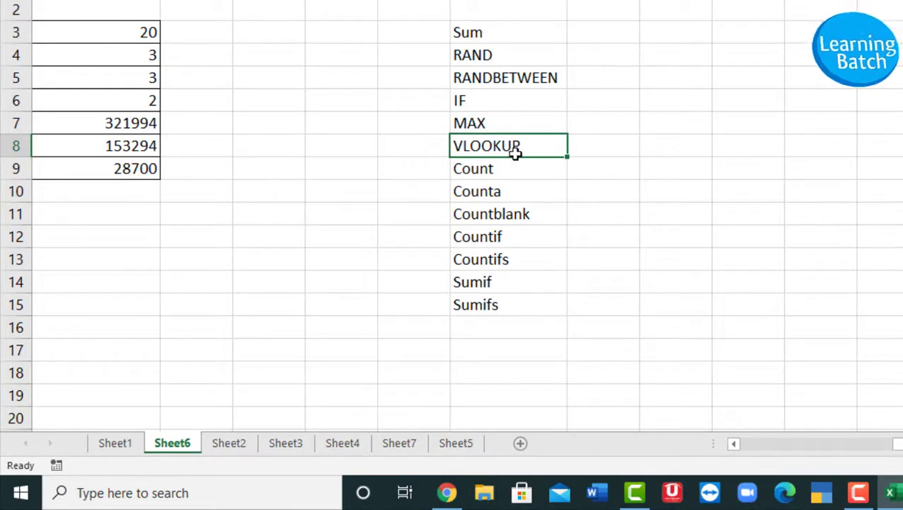
Step: Copy the entries from VLOOKUP to Sumifs and paste them one row lower
{"action": "key", "text": "shift+Down"}
{"action": "key", "text": "shift+Down"}
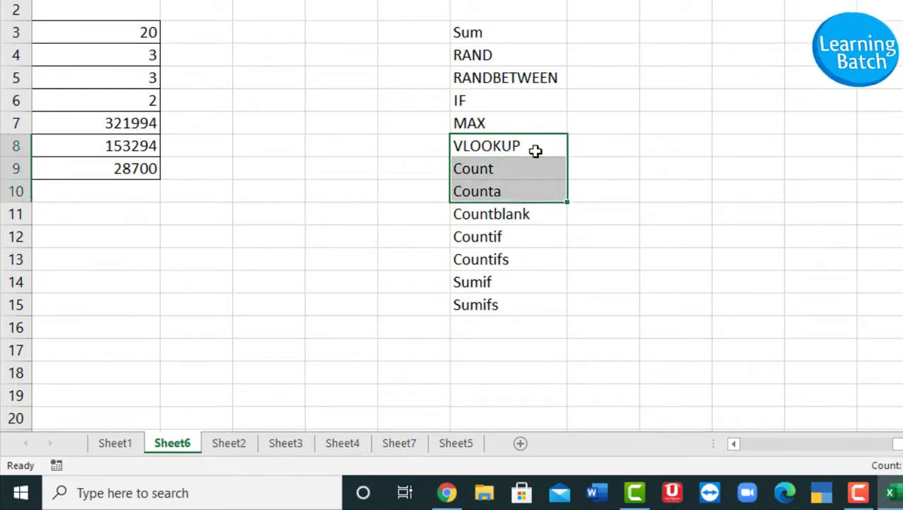
{"action": "key", "text": "shift+Down"}
{"action": "key", "text": "shift+Down"}
{"action": "key", "text": "shift+Down"}
{"action": "key", "text": "shift+Down"}
{"action": "key", "text": "shift+Down"}
{"action": "key", "text": "ctrl+c"}
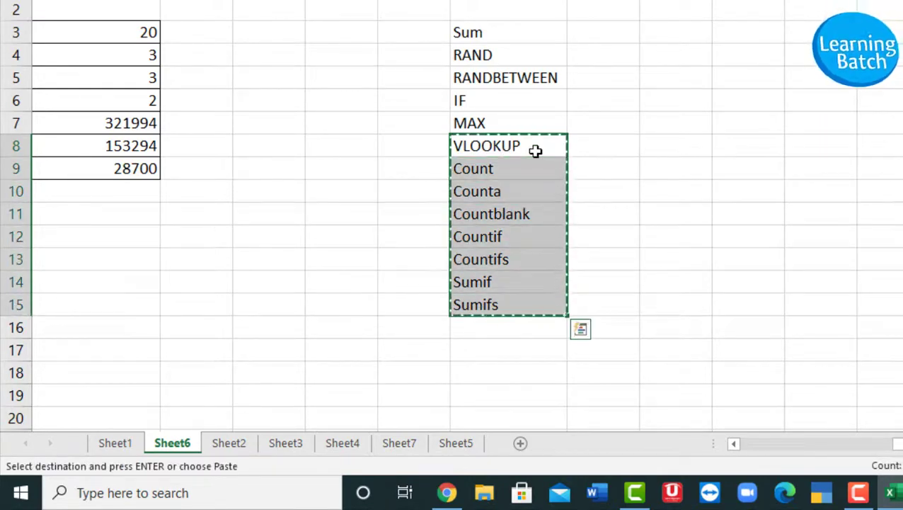
{"action": "key", "text": "Down"}
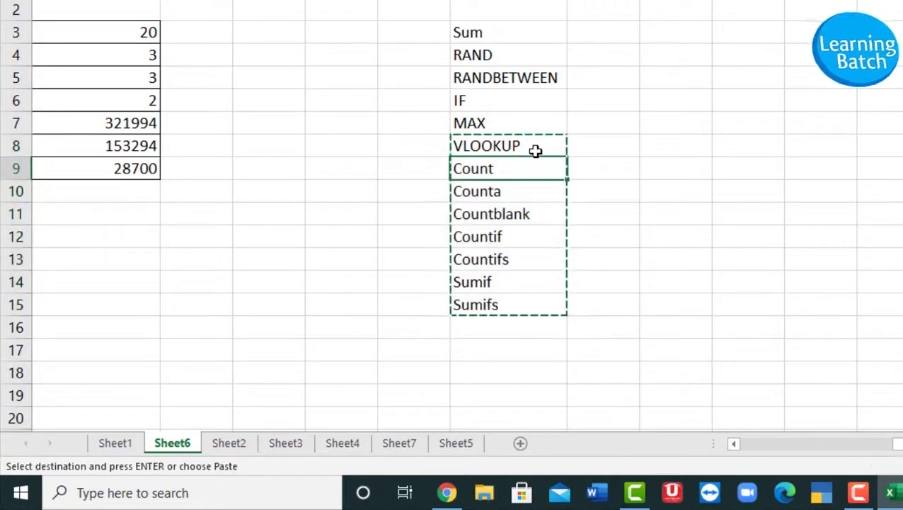
{"action": "key", "text": "Up"}
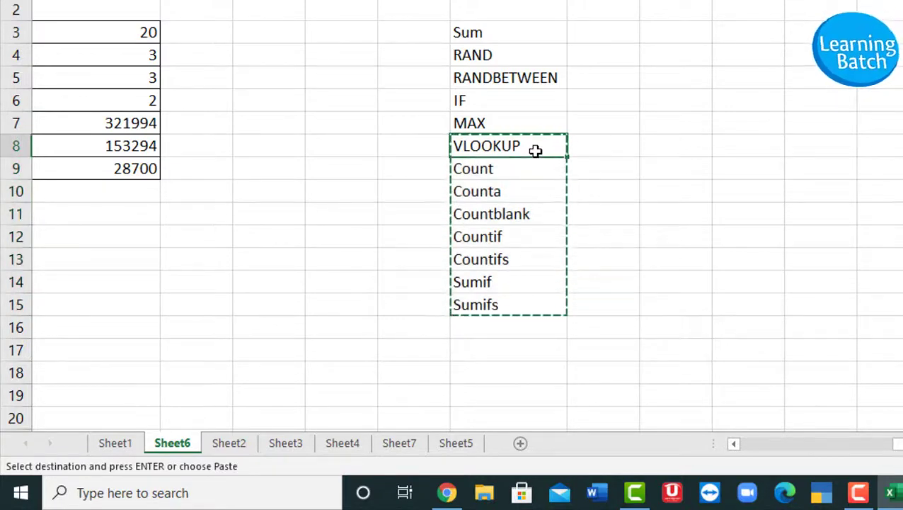
{"action": "key", "text": "Down"}
{"action": "key", "text": "ctrl+v"}
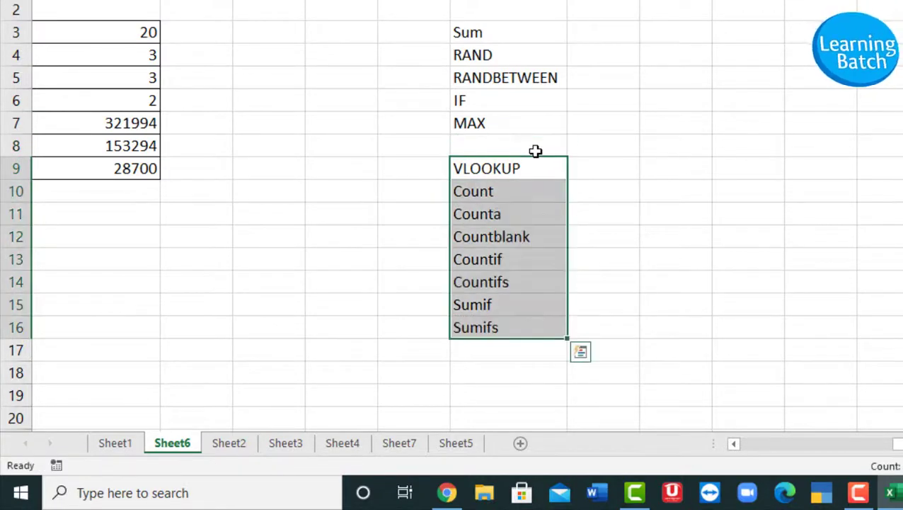
Step: Undo the paste so VLOOKUP sits directly under MAX again
{"action": "left_click", "coordinate": [536, 150]}
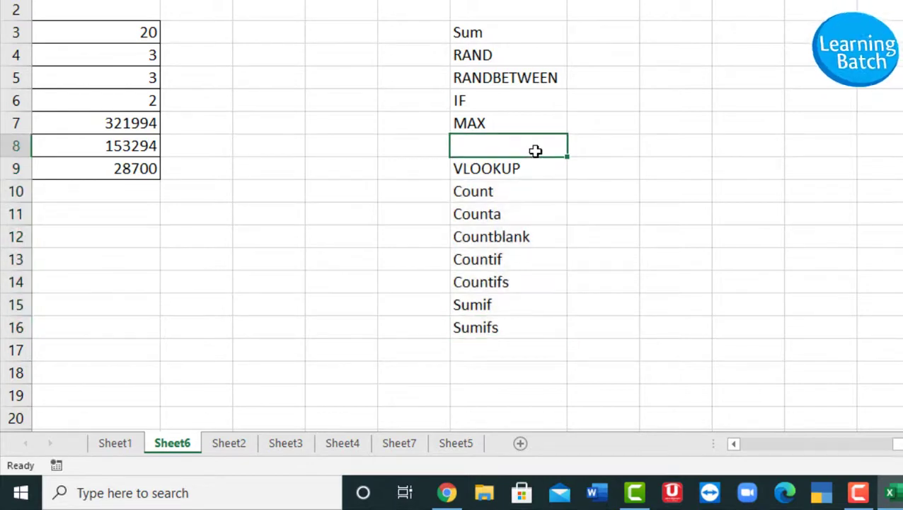
{"action": "key", "text": "Down"}
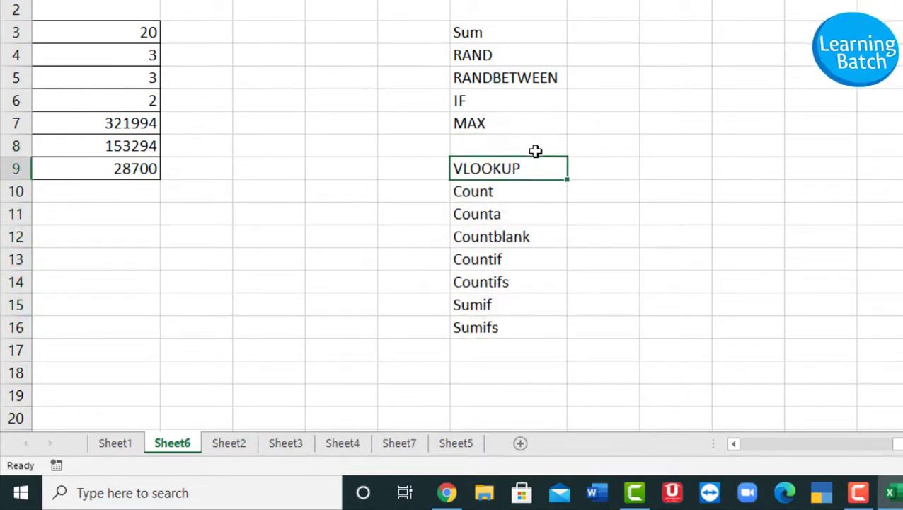
{"action": "key", "text": "ctrl+z"}
{"action": "key", "text": "Escape"}
{"action": "left_click", "coordinate": [535, 151]}
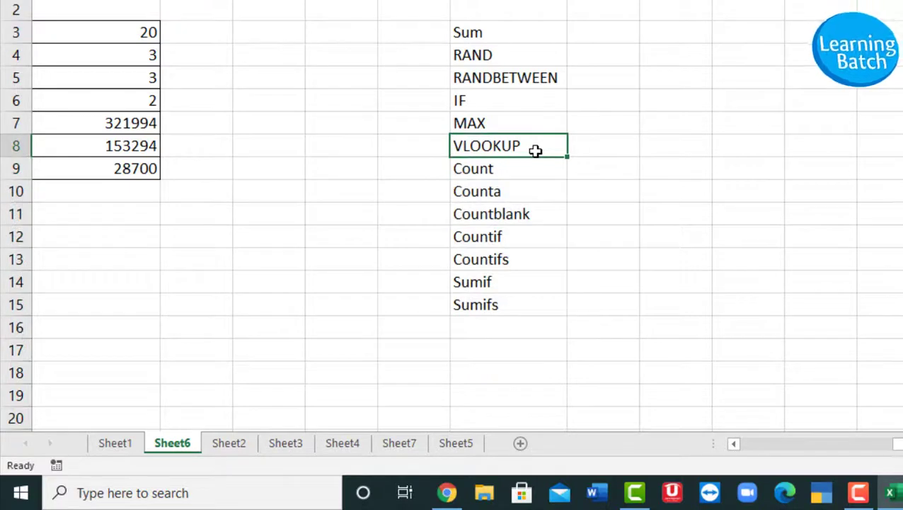
{"action": "key", "text": "Up"}
{"action": "key", "text": "Down"}
{"action": "key", "text": "ctrl+shift+plus"}
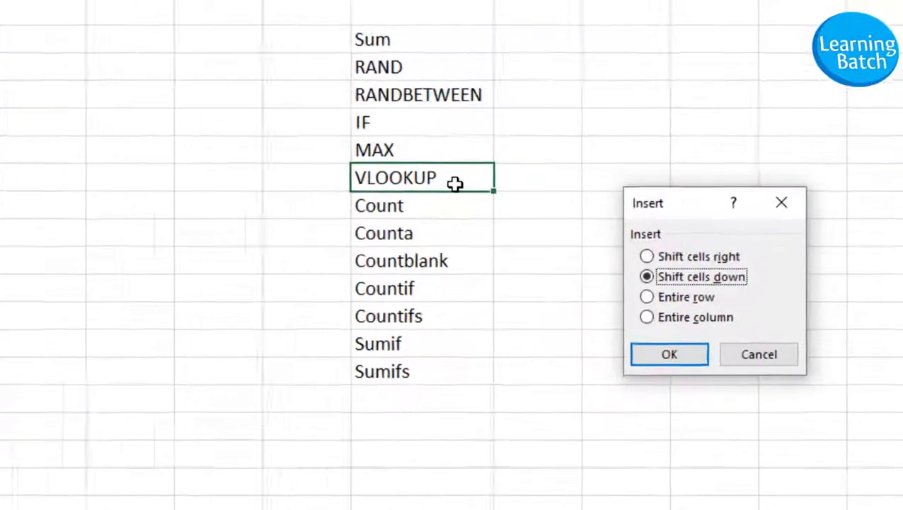
{"action": "key", "text": "Escape"}
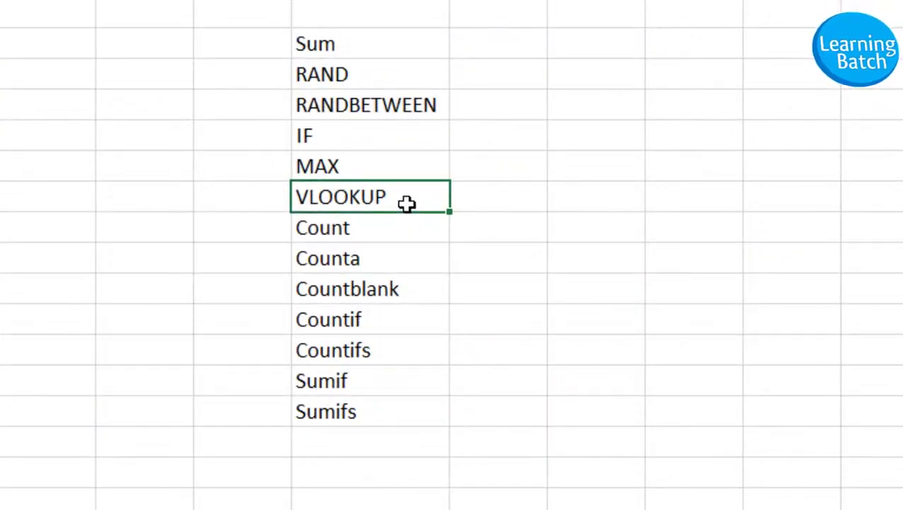
{"action": "key", "text": "ctrl+shift+plus"}
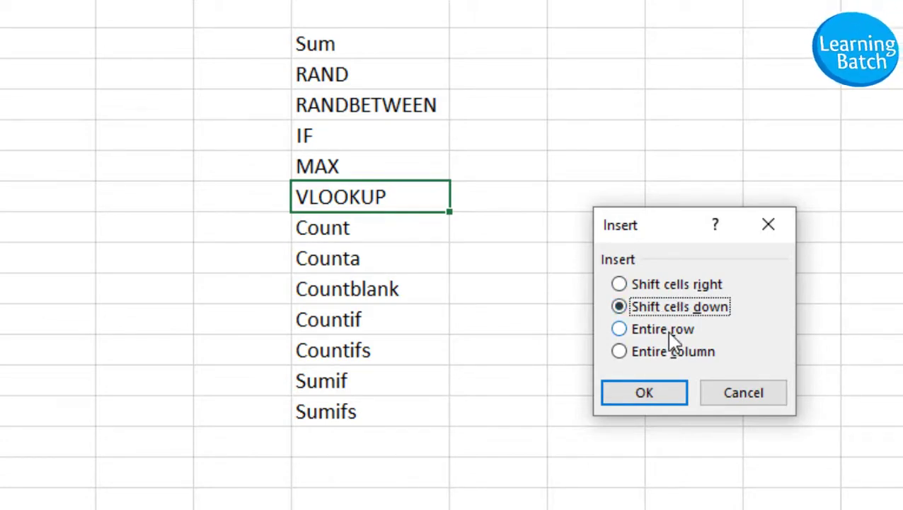
{"action": "left_click", "coordinate": [669, 334]}
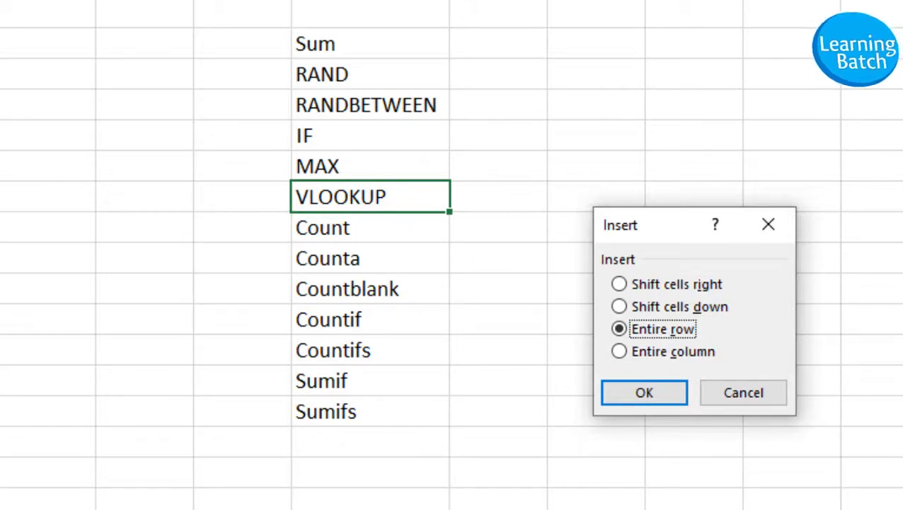
{"action": "left_click", "coordinate": [681, 309]}
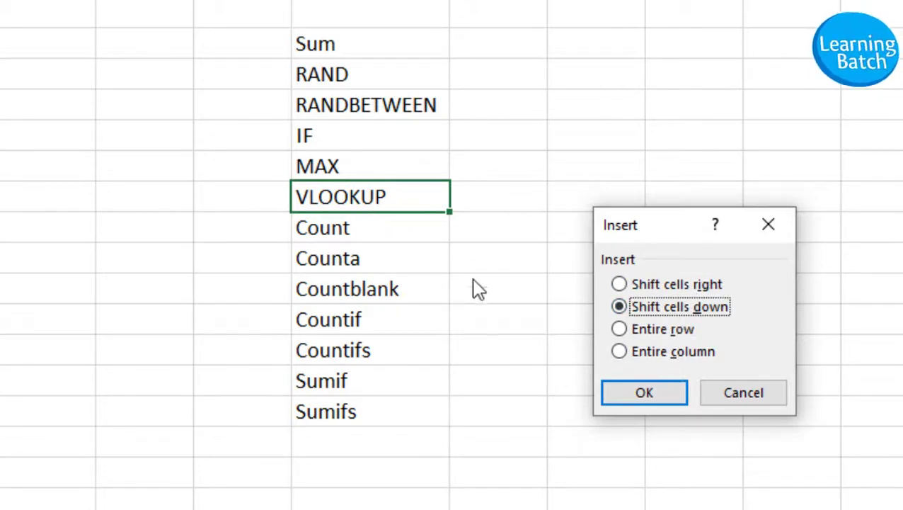
{"action": "left_click", "coordinate": [669, 394]}
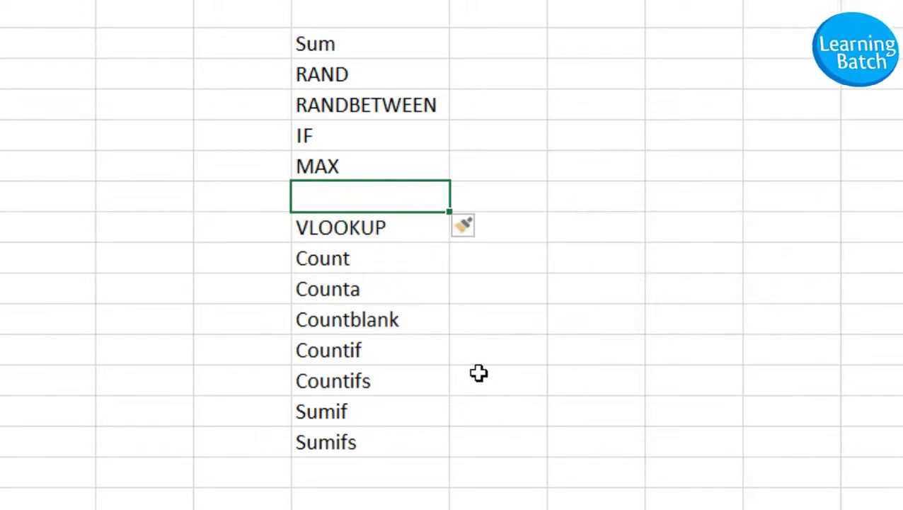
{"action": "key", "text": "ctrl+z"}
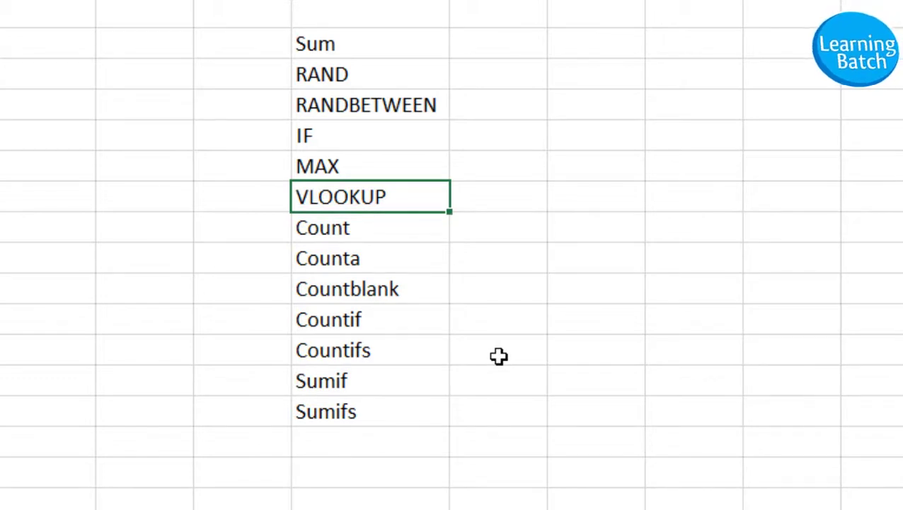
Step: Delete and restore VLOOKUP, then insert a blank cell above it and enter MIN
{"action": "key", "text": "ctrl+minus"}
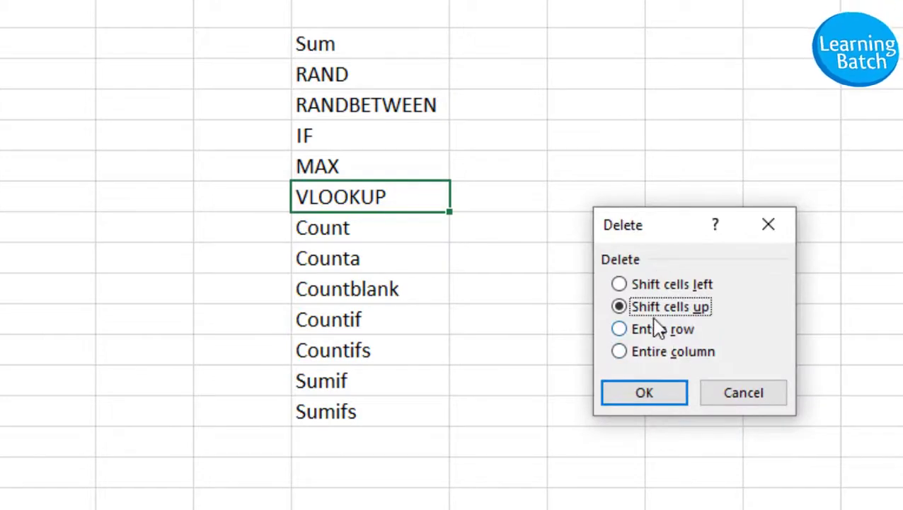
{"action": "left_click", "coordinate": [641, 393]}
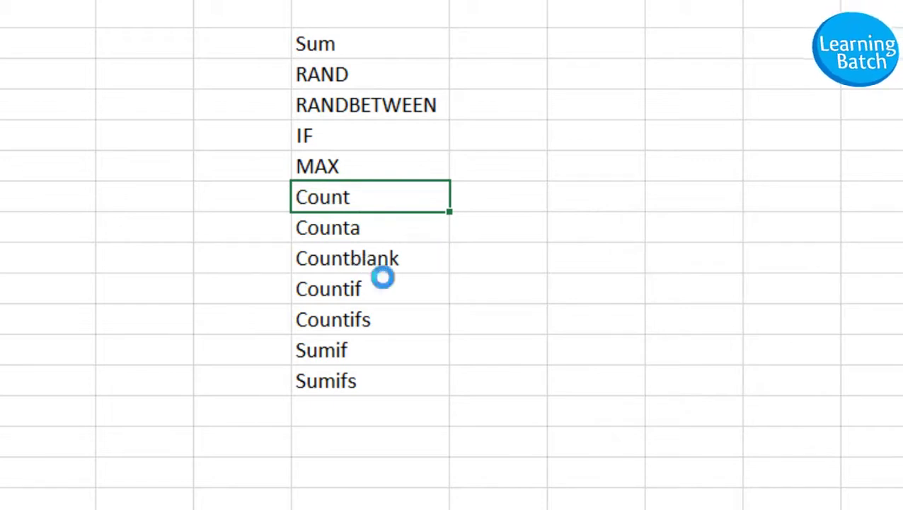
{"action": "key", "text": "ctrl+z"}
{"action": "key", "text": "ctrl+shift+plus"}
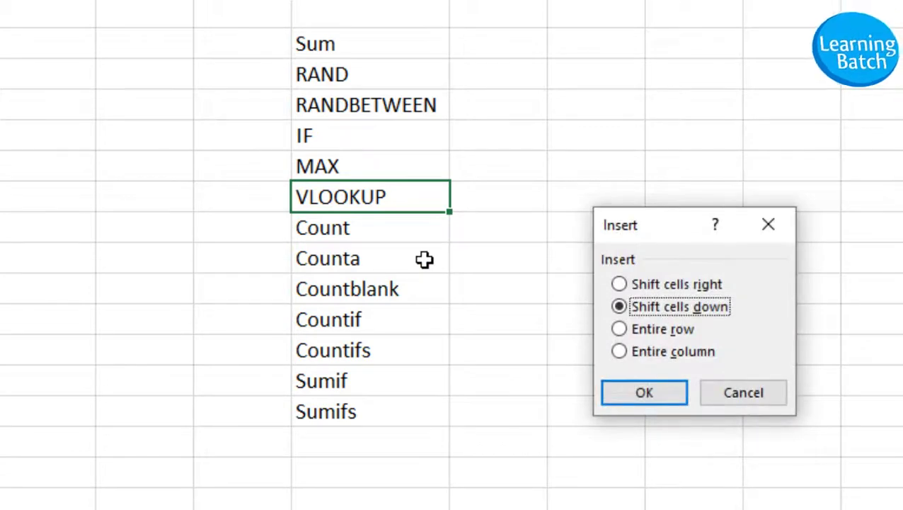
{"action": "key", "text": "Return"}
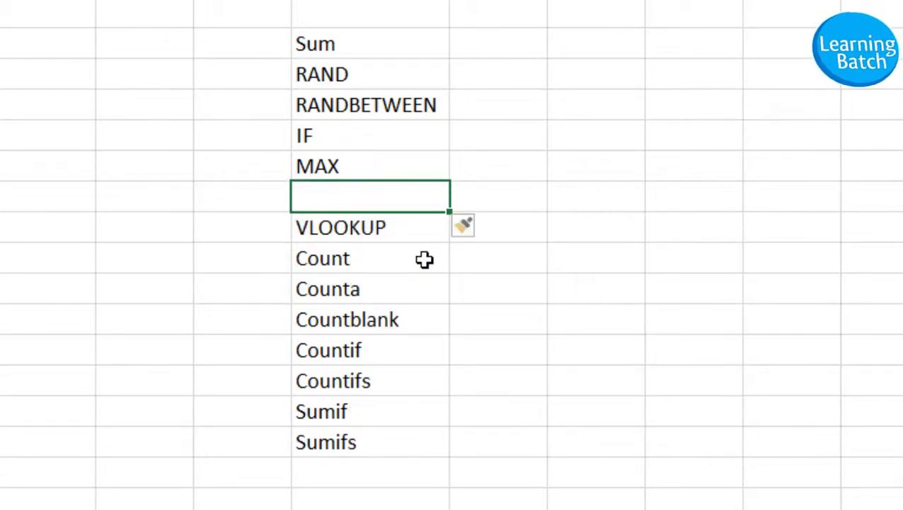
{"action": "type", "text": "MA"}
{"action": "key", "text": "BackSpace"}
{"action": "key", "text": "BackSpace"}
{"action": "type", "text": "IN"}
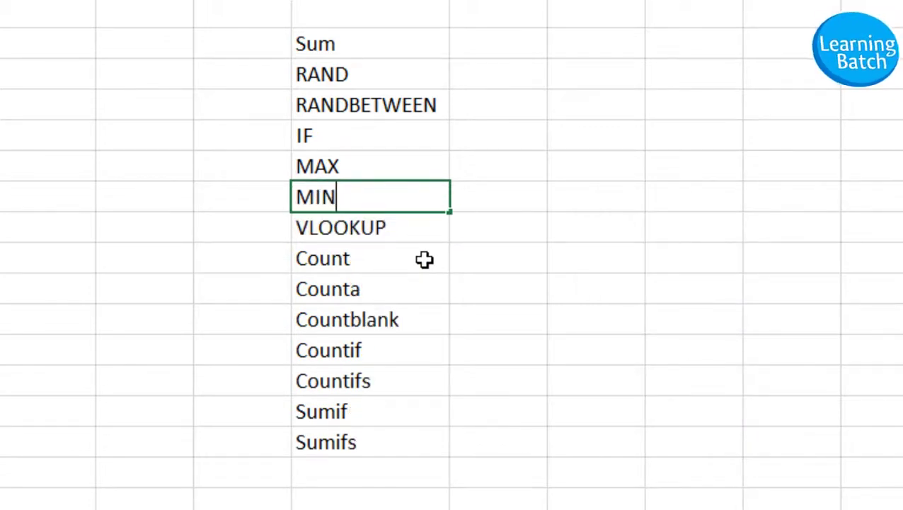
{"action": "key", "text": "Return"}
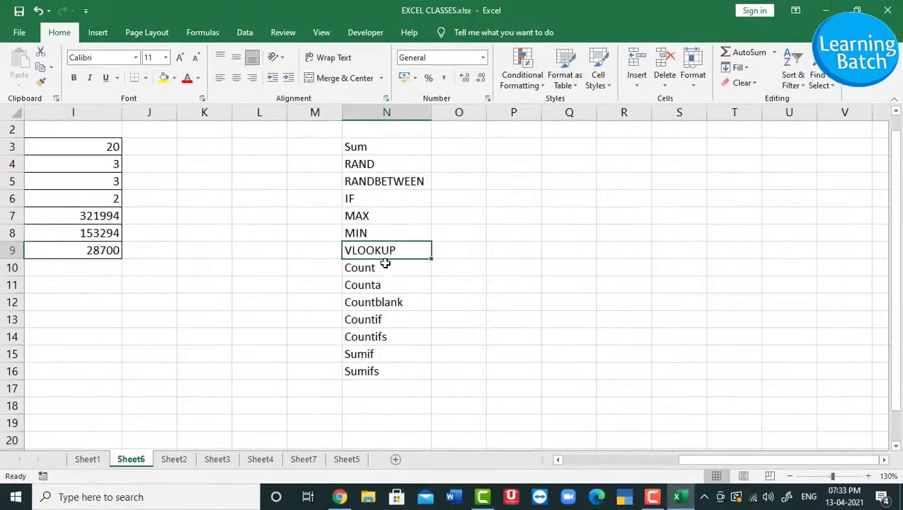
Step: Review the Count, Counta, Countblank, Countif, Countifs, Sumif and Sumifs entries one by one
{"action": "left_click", "coordinate": [384, 268]}
{"action": "left_click", "coordinate": [383, 285]}
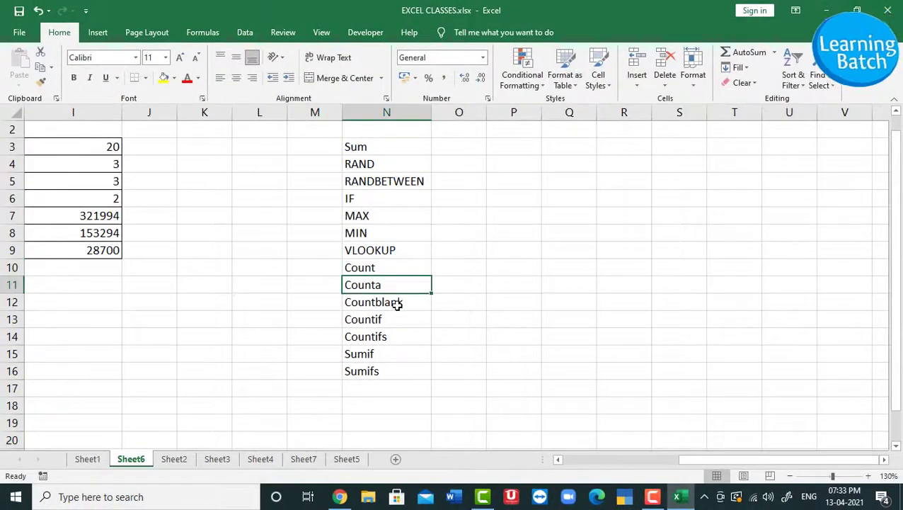
{"action": "left_click", "coordinate": [401, 272]}
{"action": "left_click", "coordinate": [393, 286]}
{"action": "left_click", "coordinate": [396, 303]}
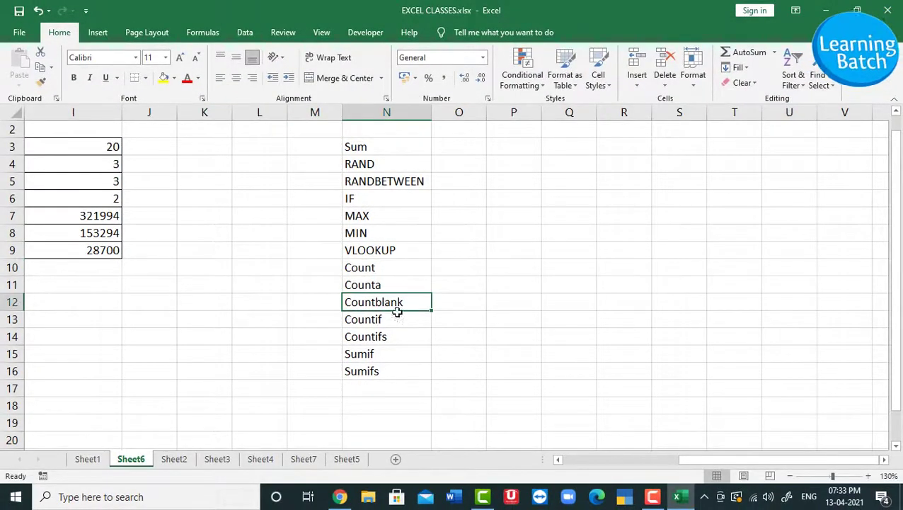
{"action": "left_click", "coordinate": [400, 320]}
{"action": "left_click", "coordinate": [398, 338]}
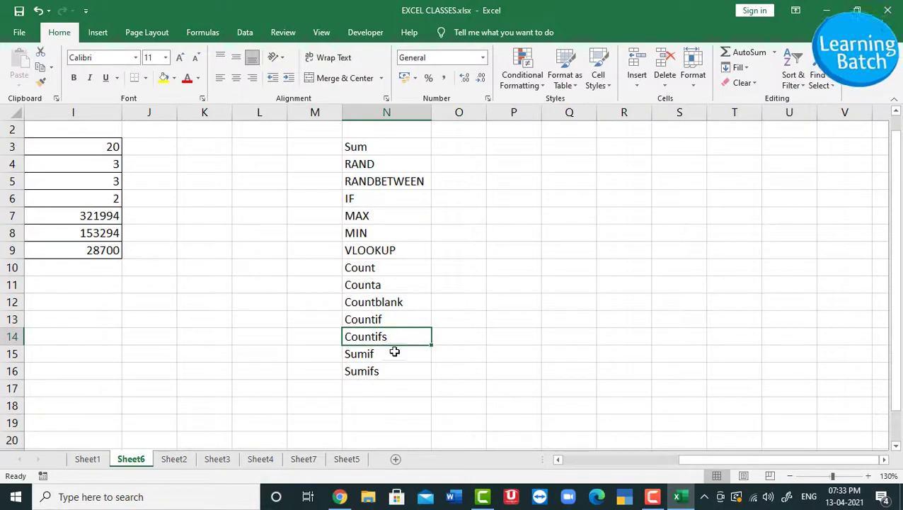
{"action": "left_click", "coordinate": [394, 352]}
{"action": "left_click", "coordinate": [395, 366]}
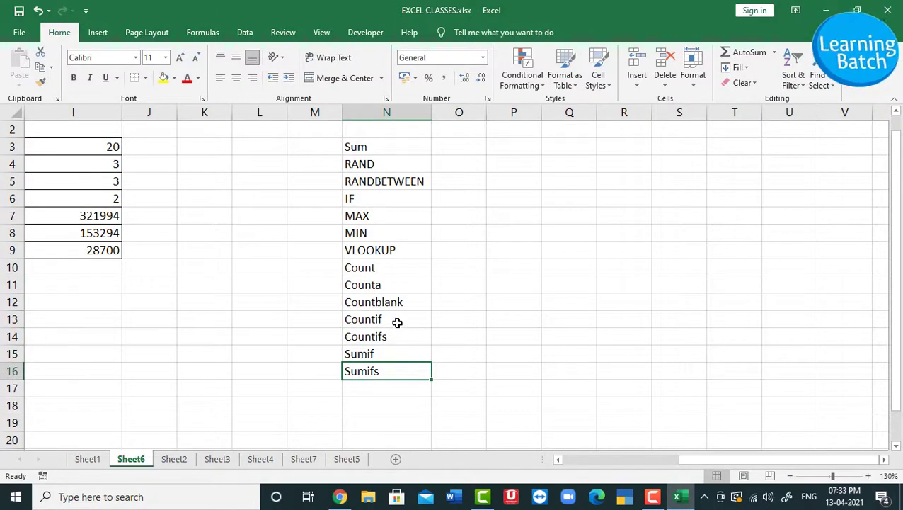
{"action": "left_click", "coordinate": [397, 322]}
{"action": "left_click", "coordinate": [397, 337]}
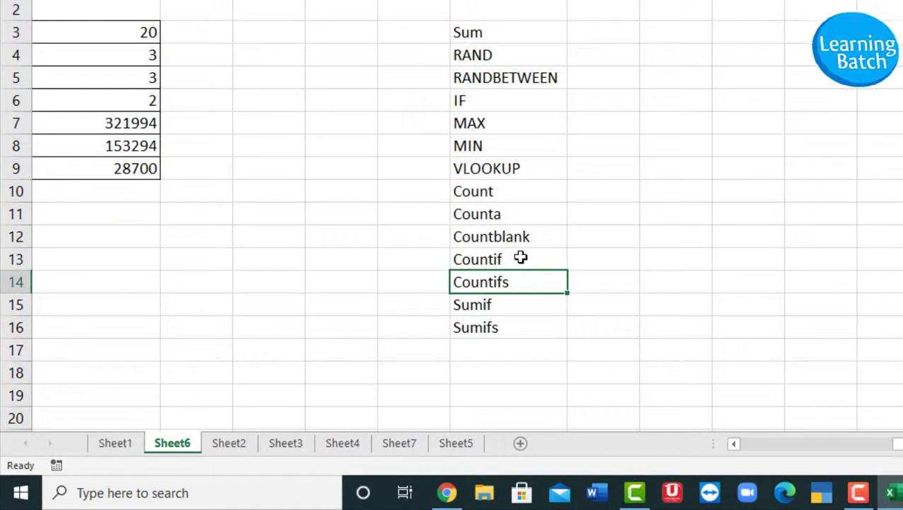
Step: Recheck the Countif to Sumifs entries, then return up to IF and MAX
{"action": "left_click", "coordinate": [520, 258]}
{"action": "key", "text": "Down"}
{"action": "left_click", "coordinate": [521, 258]}
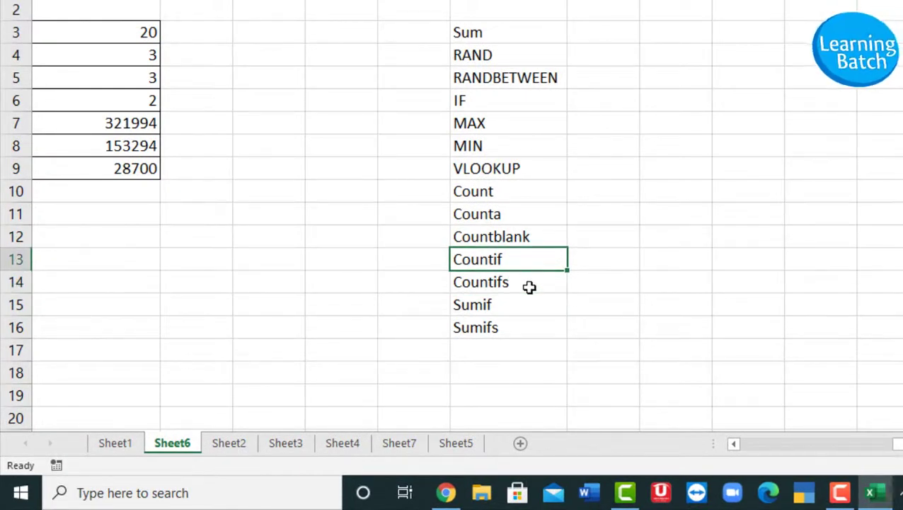
{"action": "left_click", "coordinate": [529, 287]}
{"action": "left_click", "coordinate": [516, 303]}
{"action": "left_click", "coordinate": [519, 336]}
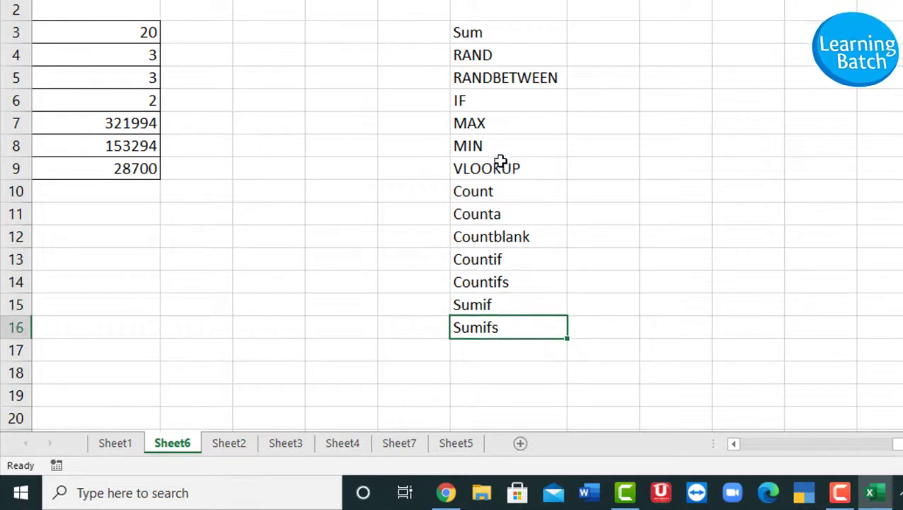
{"action": "key", "text": "Up"}
{"action": "key", "text": "Up"}
{"action": "key", "text": "Up"}
{"action": "left_click", "coordinate": [513, 101]}
{"action": "key", "text": "Down"}
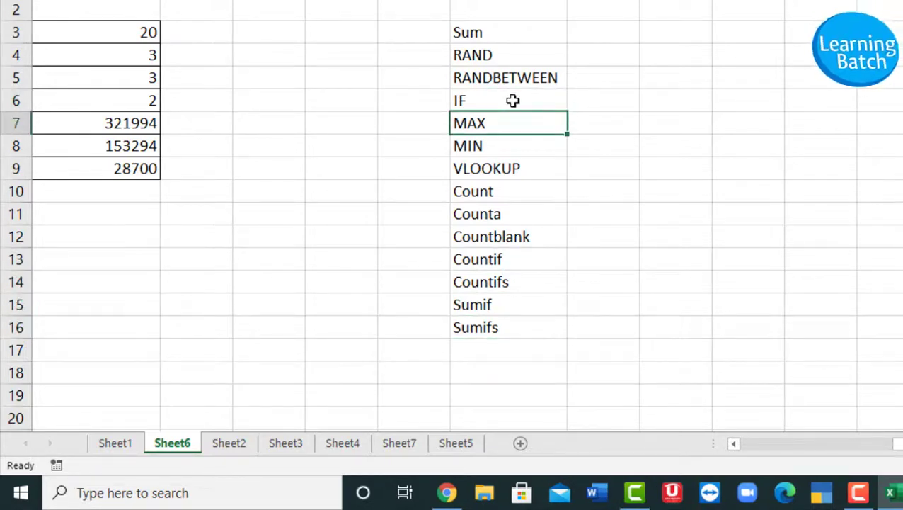
{"action": "key", "text": "ctrl+shift+plus"}
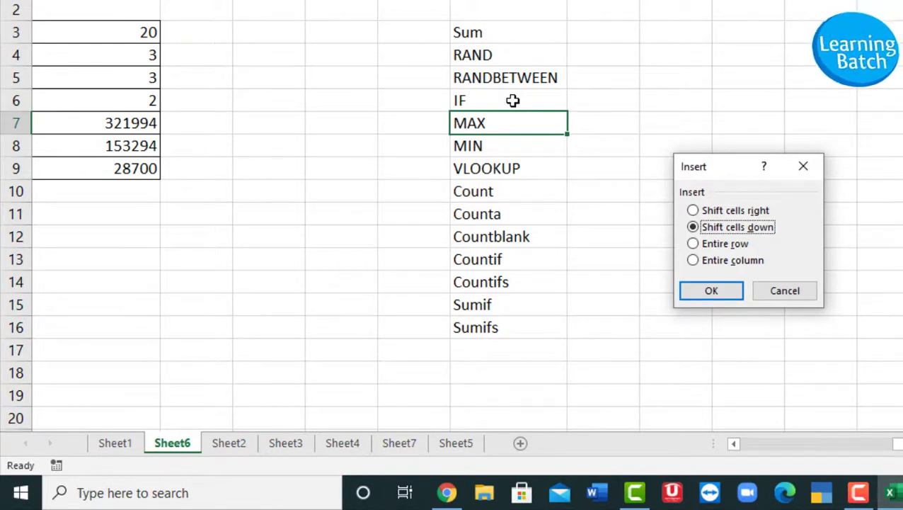
Step: Insert a blank cell above MAX, briefly start an =IF formula to the left, and cancel it
{"action": "key", "text": "Return"}
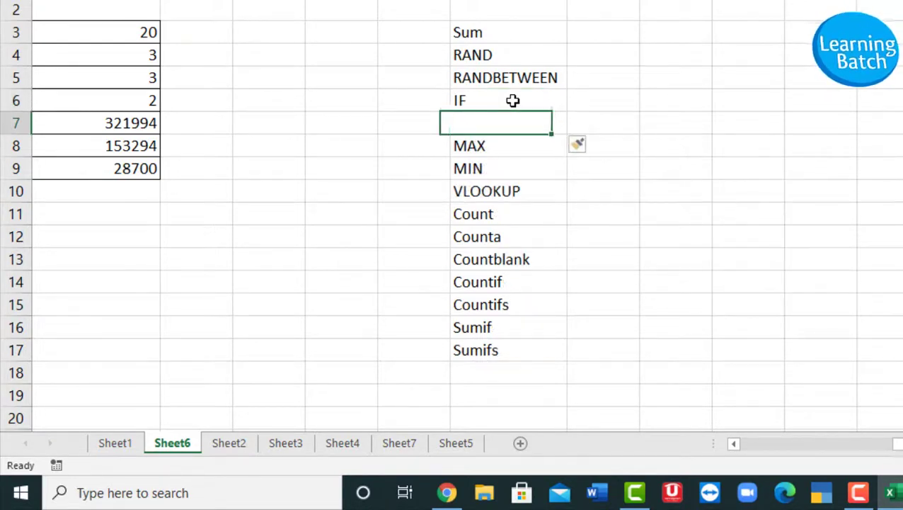
{"action": "key", "text": "Left"}
{"action": "key", "text": "Left"}
{"action": "type", "text": "=IF"}
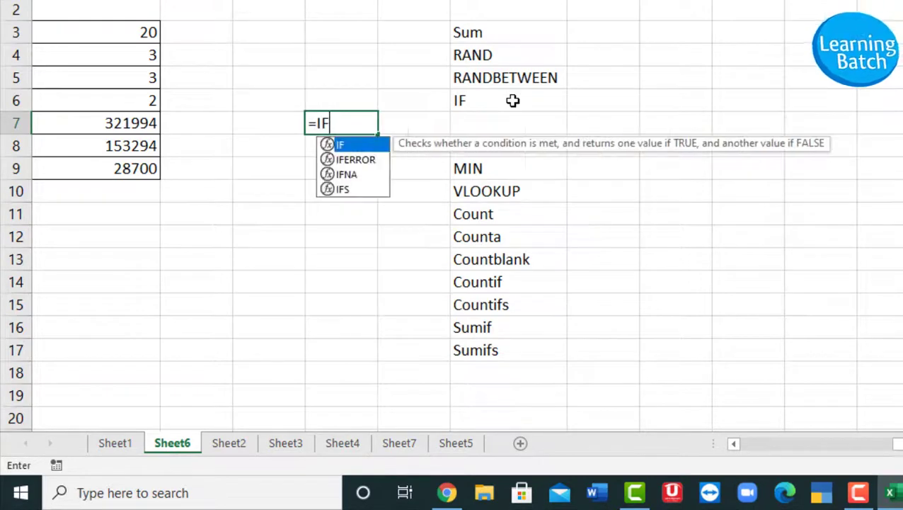
{"action": "key", "text": "Down"}
{"action": "key", "text": "Down"}
{"action": "key", "text": "Down"}
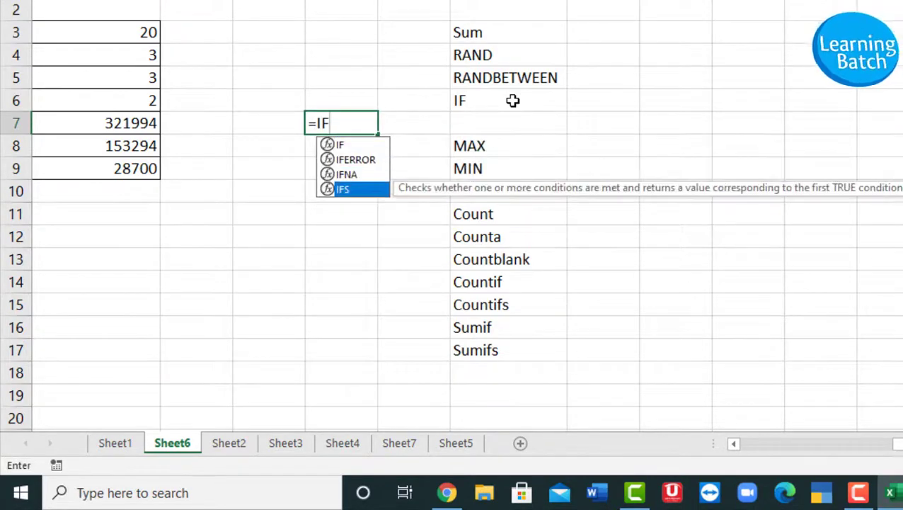
{"action": "key", "text": "Escape"}
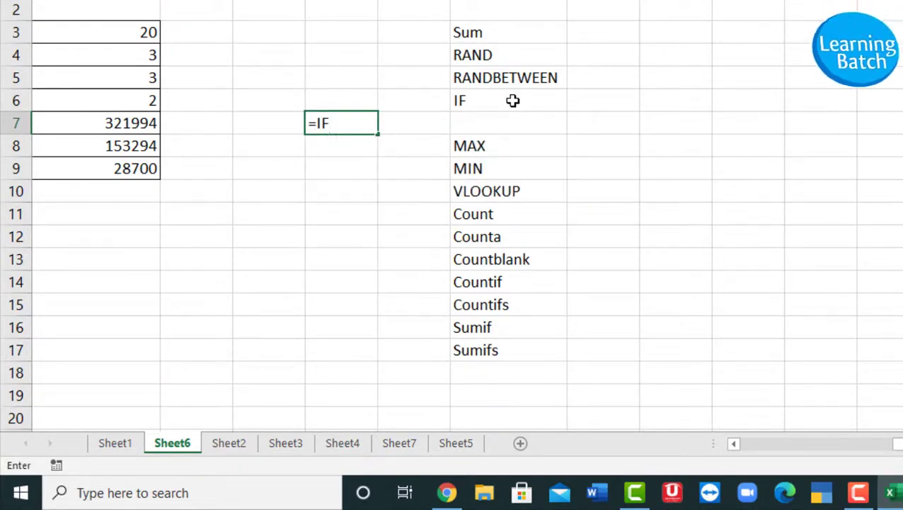
{"action": "key", "text": "Escape"}
Step: Enter IFS in the empty slot between IF and MAX and review the entries below
{"action": "key", "text": "Right"}
{"action": "key", "text": "Right"}
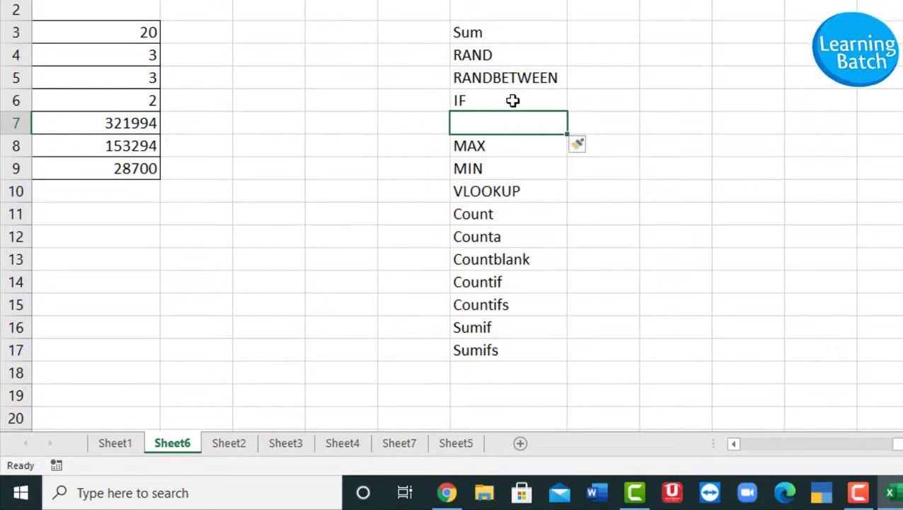
{"action": "type", "text": "I"}
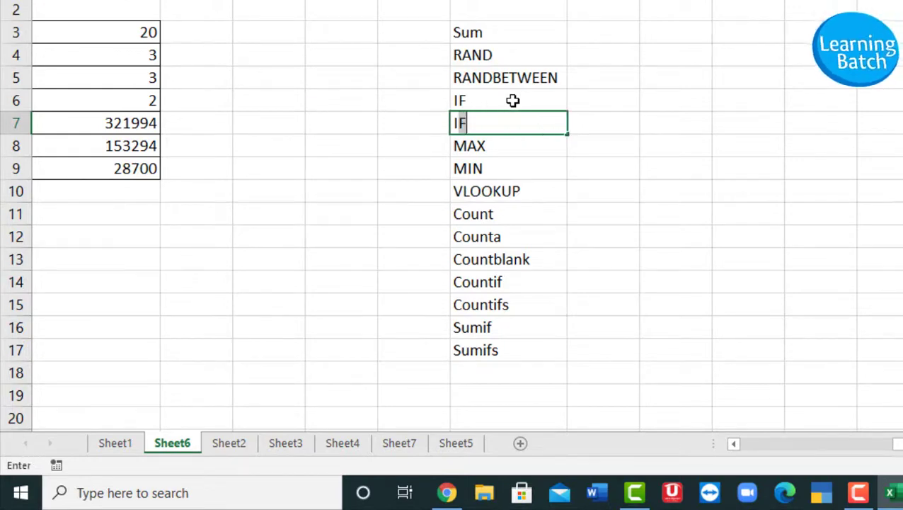
{"action": "key", "text": "Return"}
{"action": "key", "text": "Down"}
{"action": "key", "text": "Down"}
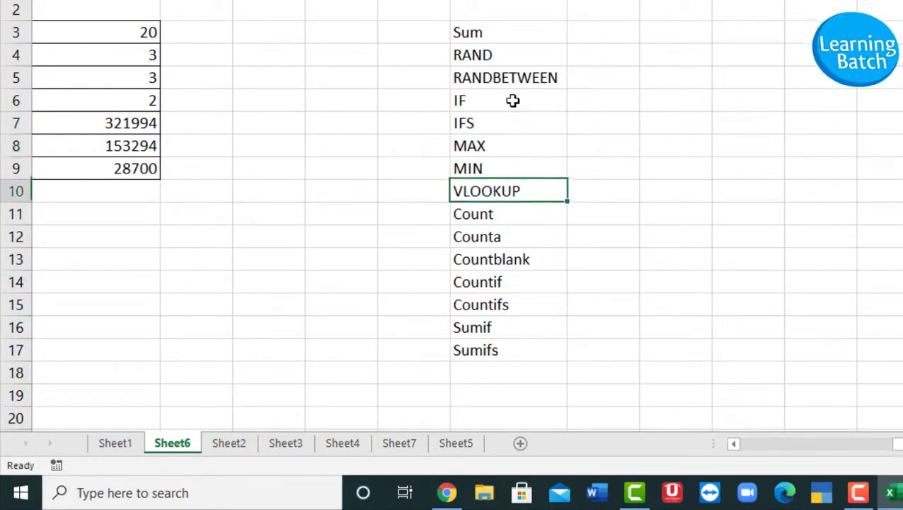
{"action": "key", "text": "Down"}
{"action": "key", "text": "Down"}
{"action": "key", "text": "Down"}
{"action": "key", "text": "Down"}
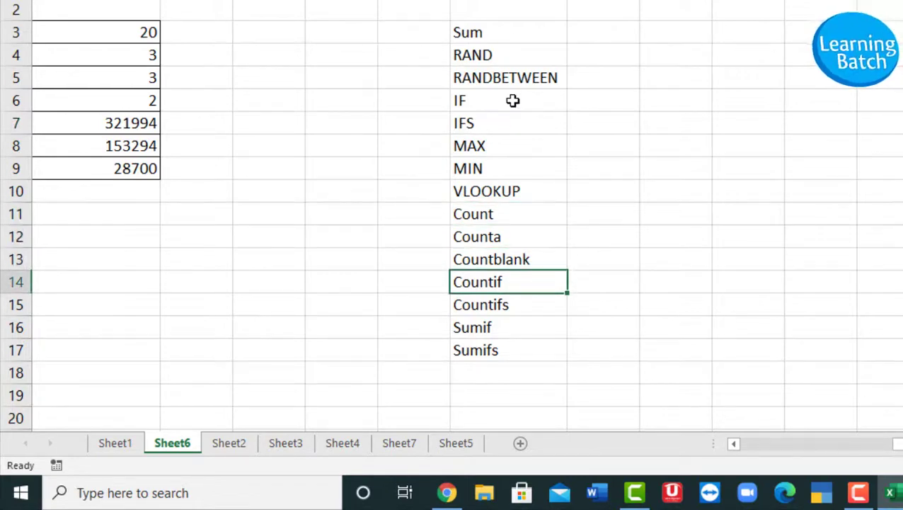
{"action": "key", "text": "Down"}
{"action": "key", "text": "Up"}
{"action": "key", "text": "Up"}
{"action": "key", "text": "Up"}
{"action": "key", "text": "Up"}
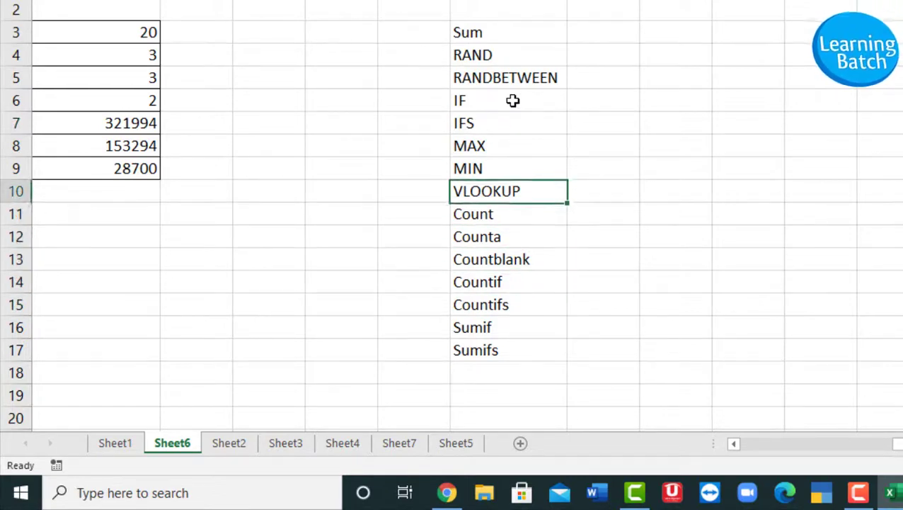
{"action": "key", "text": "Up"}
{"action": "key", "text": "Up"}
{"action": "key", "text": "Up"}
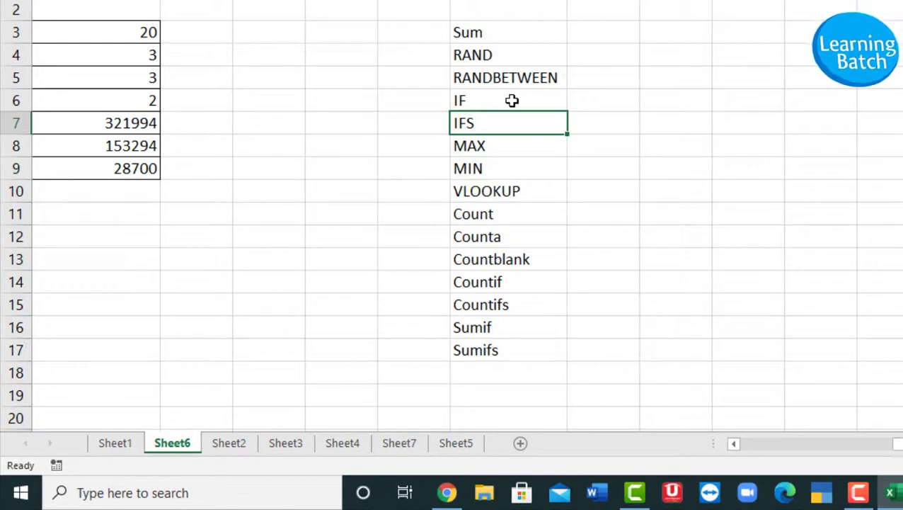
Step: Switch to Sheet1 and move up toward the Learning Batch Public School Final Mark Sheet title
{"action": "left_click", "coordinate": [116, 443]}
{"action": "left_click", "coordinate": [293, 222]}
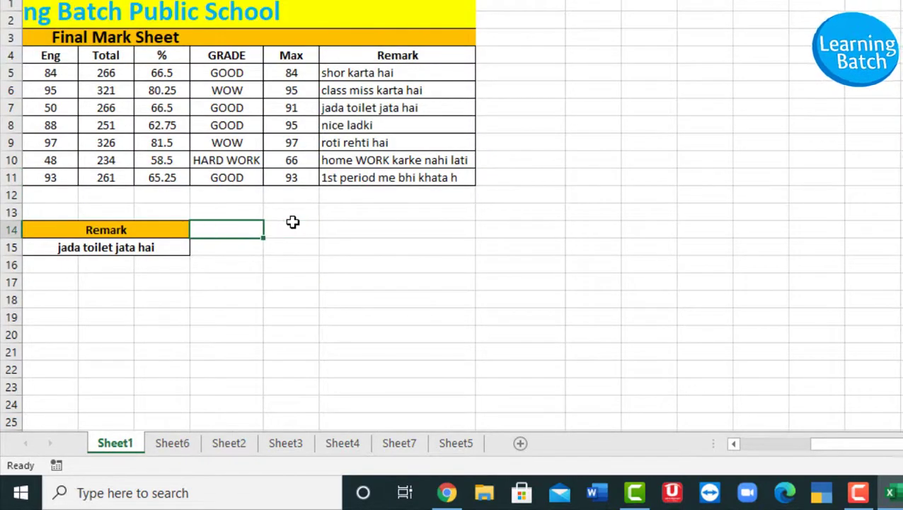
{"action": "scroll", "coordinate": [292, 223], "scroll_direction": "left", "scroll_amount": 3}
{"action": "key", "text": "Up"}
{"action": "key", "text": "Up"}
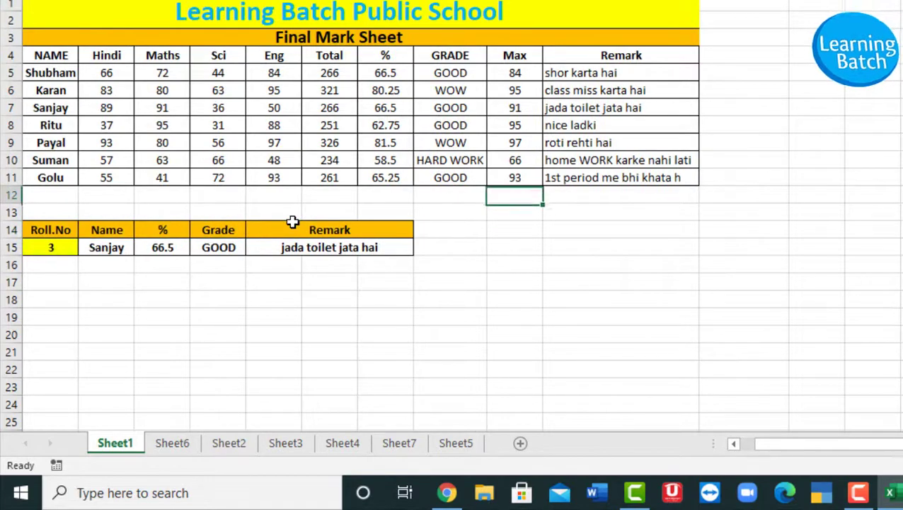
{"action": "key", "text": "Up"}
{"action": "key", "text": "Up"}
{"action": "key", "text": "Up"}
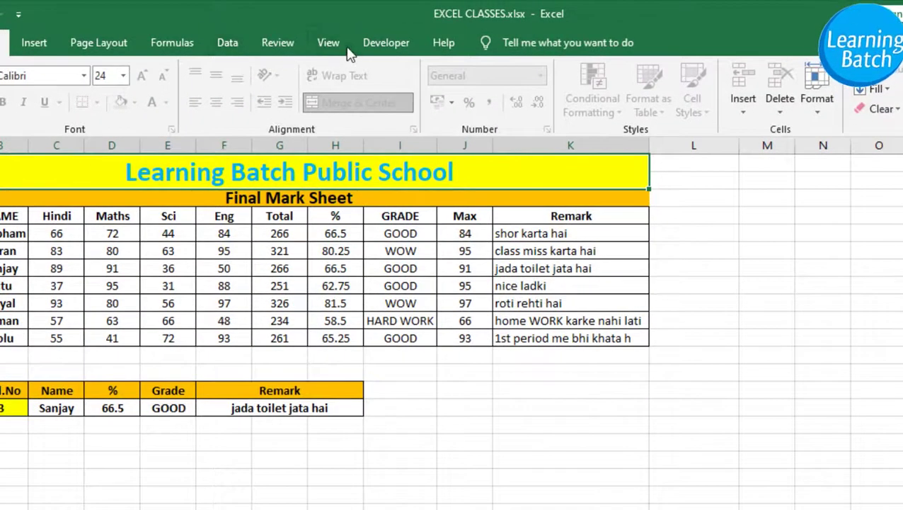
Step: Unprotect Sheet1 from the Review tab, confirming the password
{"action": "left_click", "coordinate": [329, 43]}
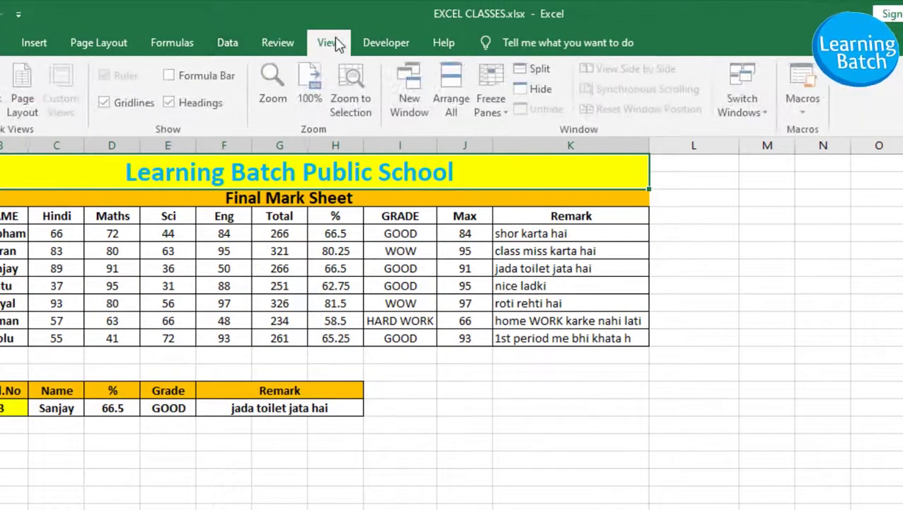
{"action": "left_click", "coordinate": [277, 42]}
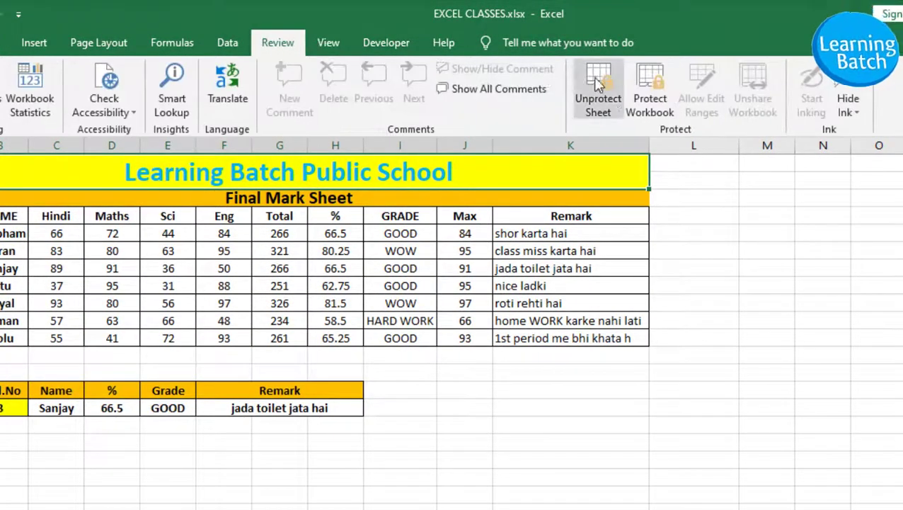
{"action": "left_click", "coordinate": [599, 91]}
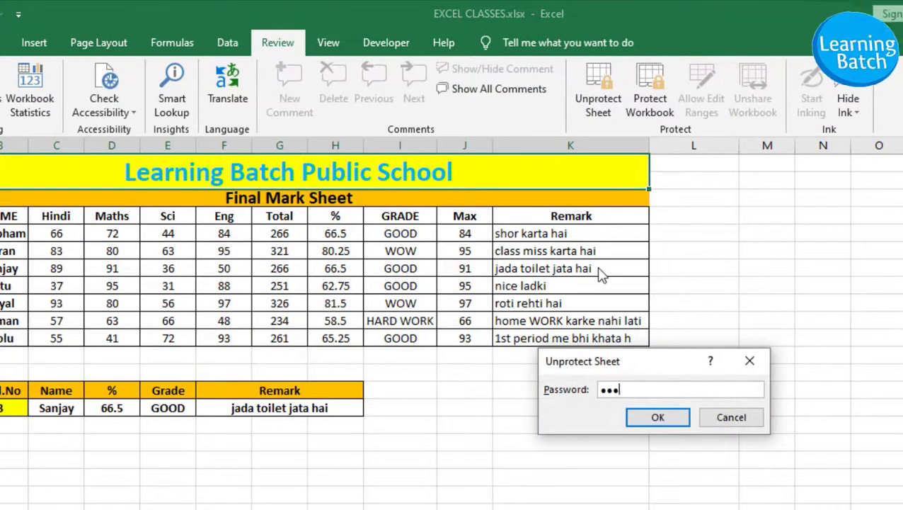
{"action": "key", "text": "Return"}
Step: Inspect the first grade's nested IF formula, fill it down, then clear the GRADE column
{"action": "left_click", "coordinate": [465, 408]}
{"action": "left_click", "coordinate": [400, 233]}
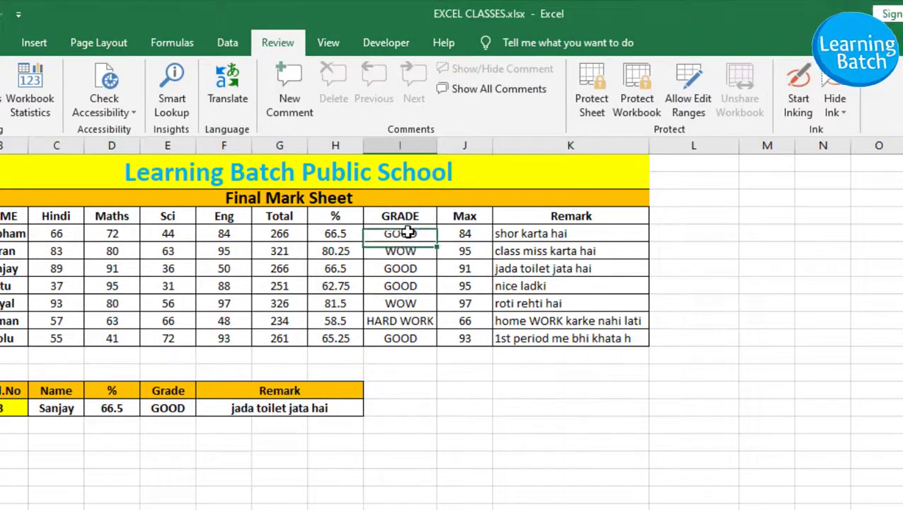
{"action": "key", "text": "F2"}
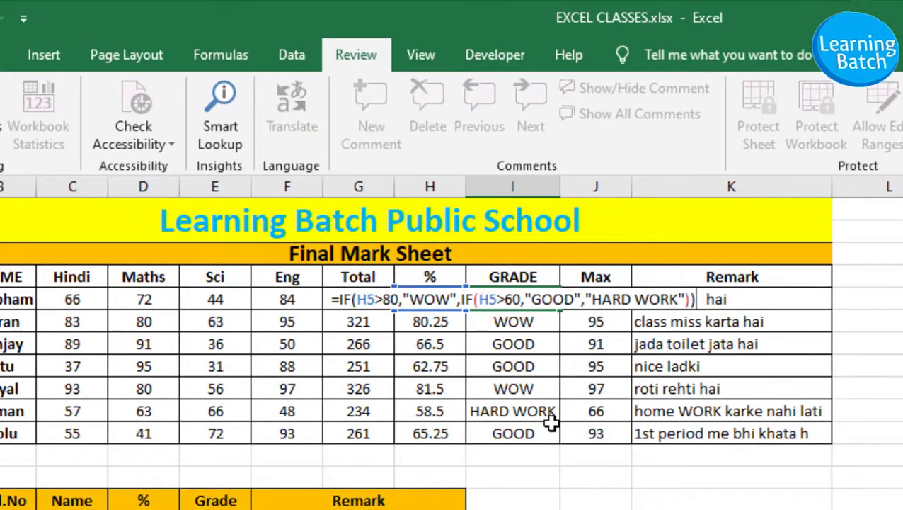
{"action": "key", "text": "Escape"}
{"action": "left_click_drag", "start_coordinate": [559, 309], "coordinate": [549, 430]}
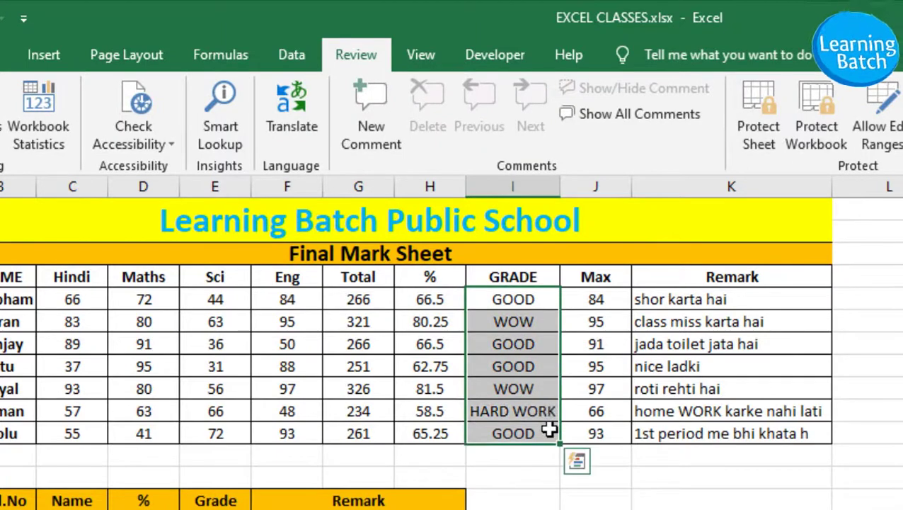
{"action": "key", "text": "Delete"}
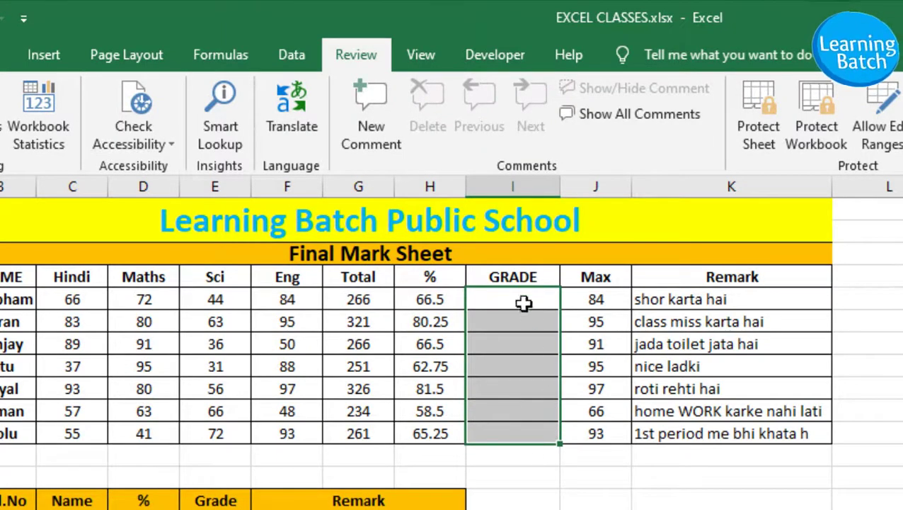
{"action": "left_click", "coordinate": [524, 303]}
{"action": "scroll", "coordinate": [641, 463], "scroll_direction": "up", "scroll_amount": 1, "text": "ctrl"}
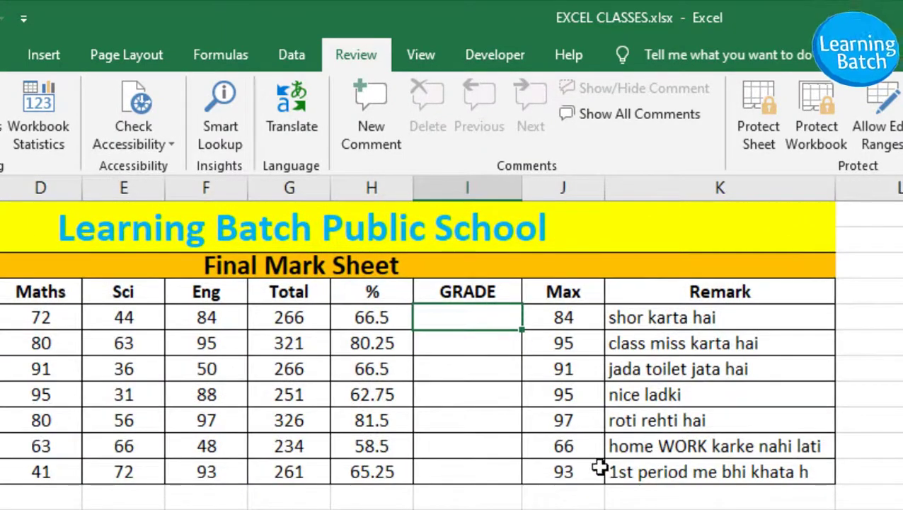
Step: In I5 start an IFS formula whose first test, H5>80, returns "GOOD"
{"action": "key", "text": "Left"}
{"action": "key", "text": "Left"}
{"action": "key", "text": "Left"}
{"action": "key", "text": "Left"}
{"action": "key", "text": "Left"}
{"action": "key", "text": "Left"}
{"action": "key", "text": "Right"}
{"action": "key", "text": "Right"}
{"action": "key", "text": "Right"}
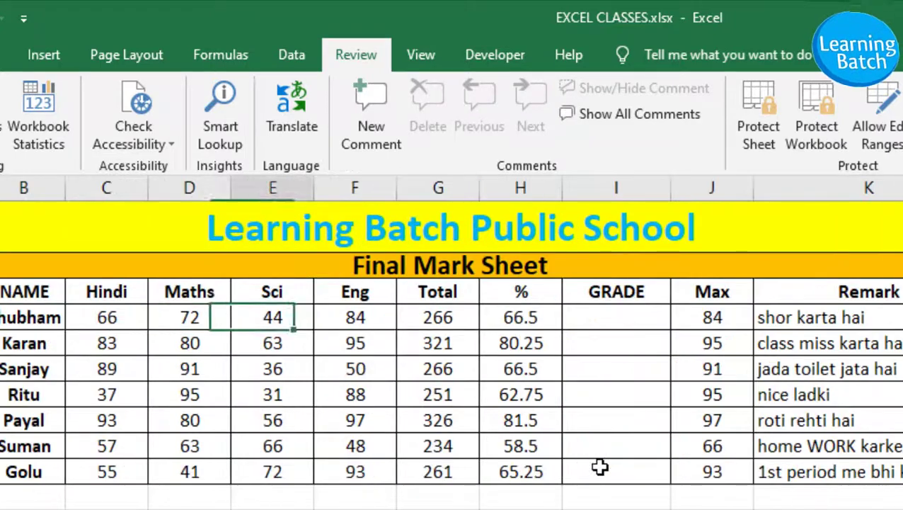
{"action": "key", "text": "Right"}
{"action": "key", "text": "Right"}
{"action": "key", "text": "Right"}
{"action": "key", "text": "Right"}
{"action": "type", "text": "="}
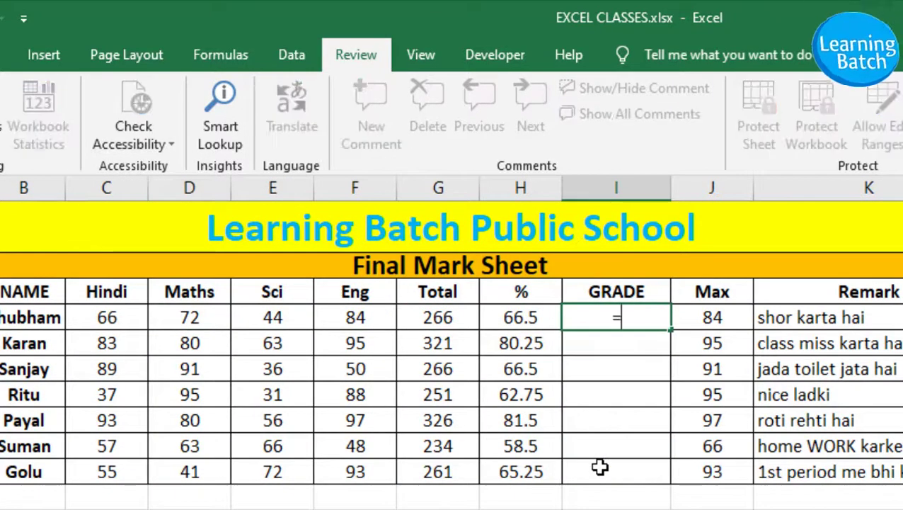
{"action": "type", "text": "IF"}
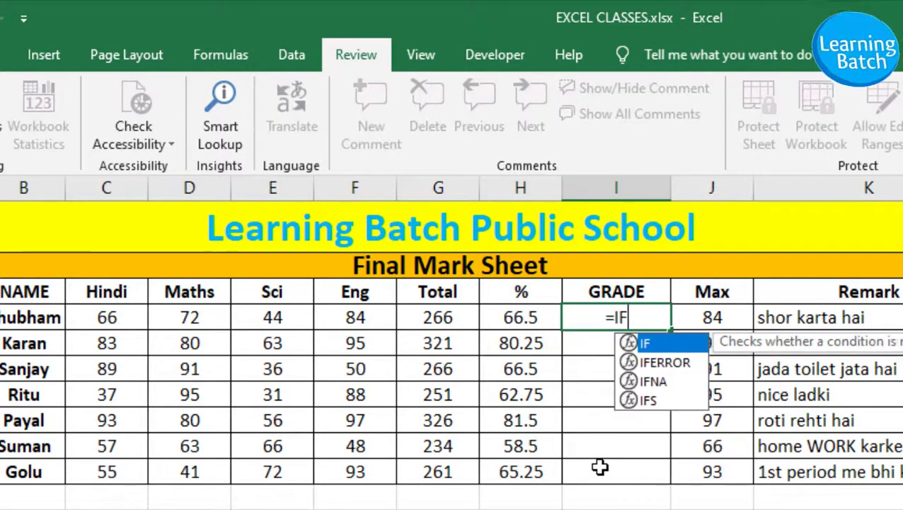
{"action": "type", "text": "S"}
{"action": "key", "text": "Down"}
{"action": "key", "text": "Up"}
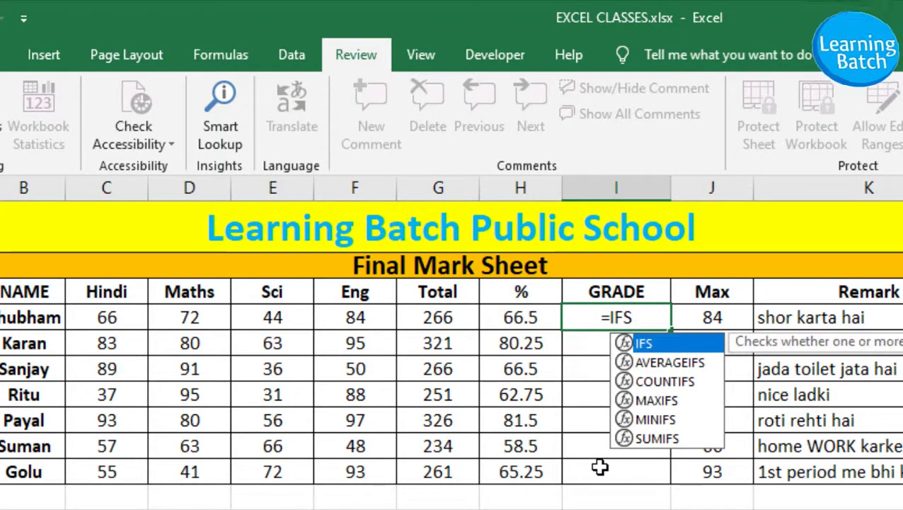
{"action": "key", "text": "Tab"}
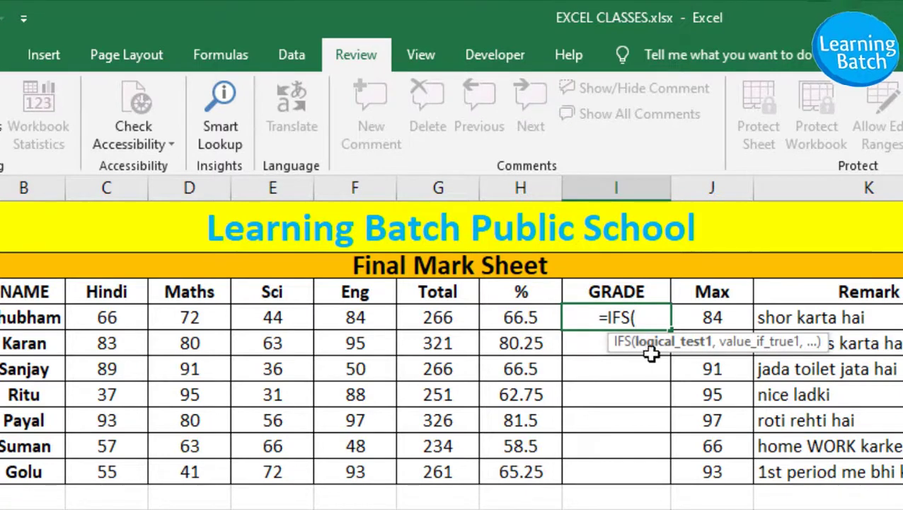
{"action": "left_click", "coordinate": [525, 320]}
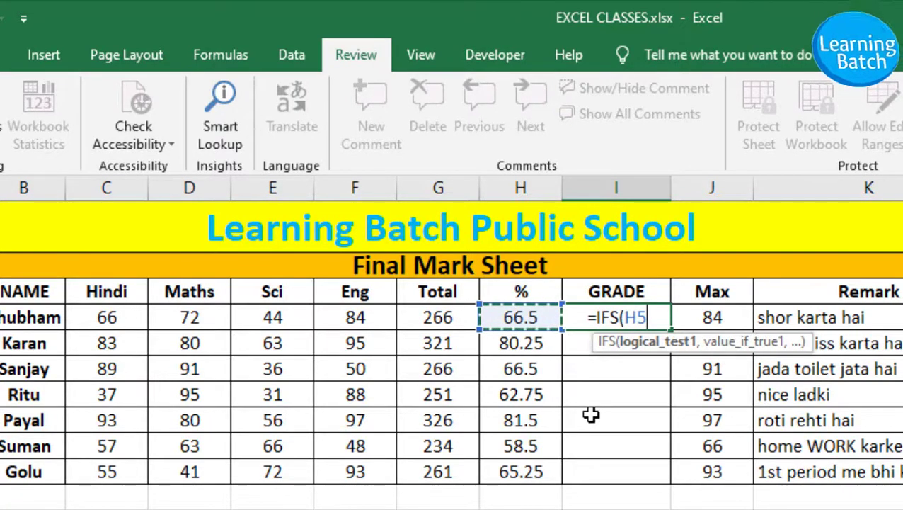
{"action": "type", "text": ">8"}
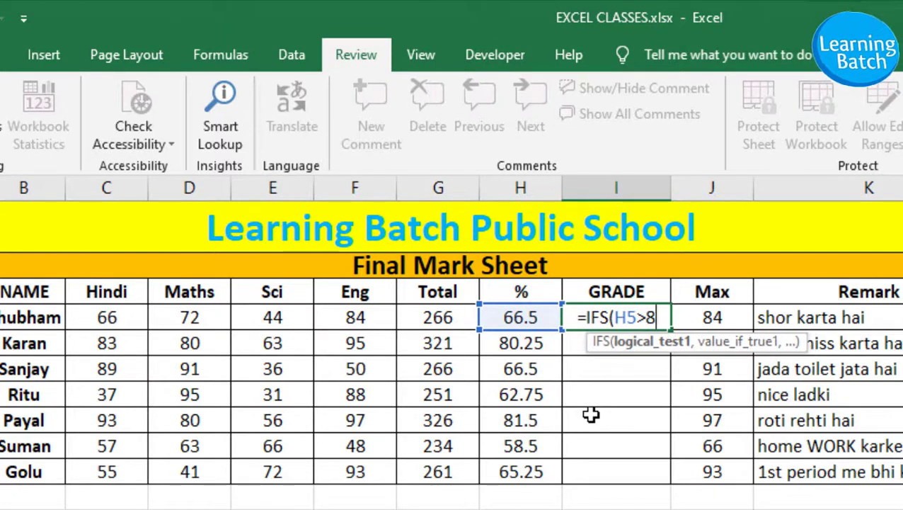
{"action": "type", "text": "0"}
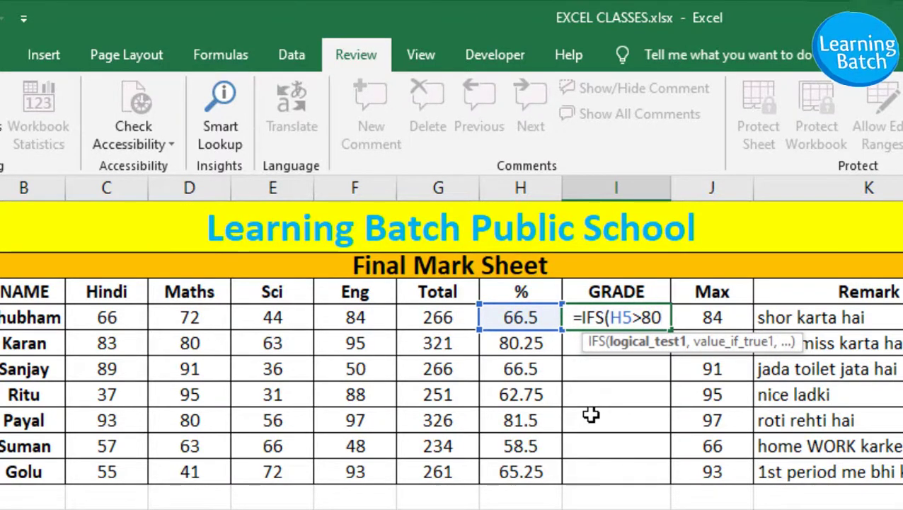
{"action": "type", "text": ","}
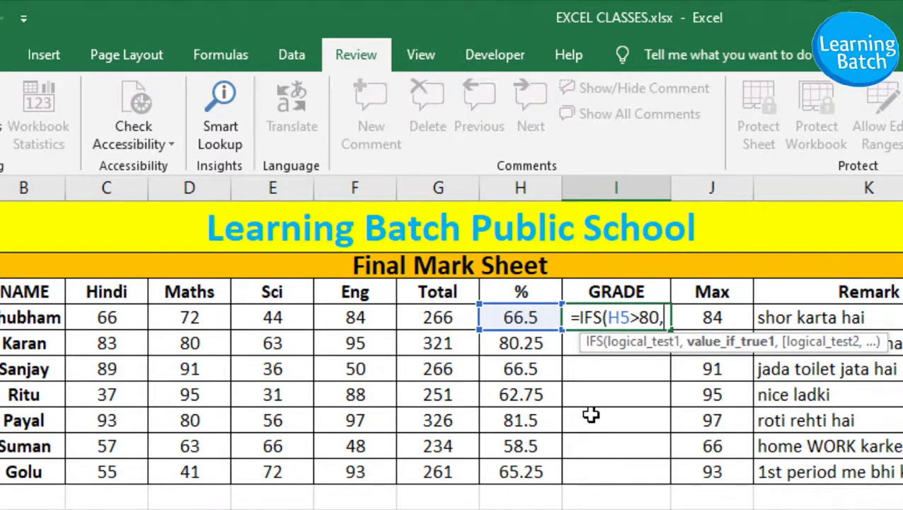
{"action": "type", "text": "\""}
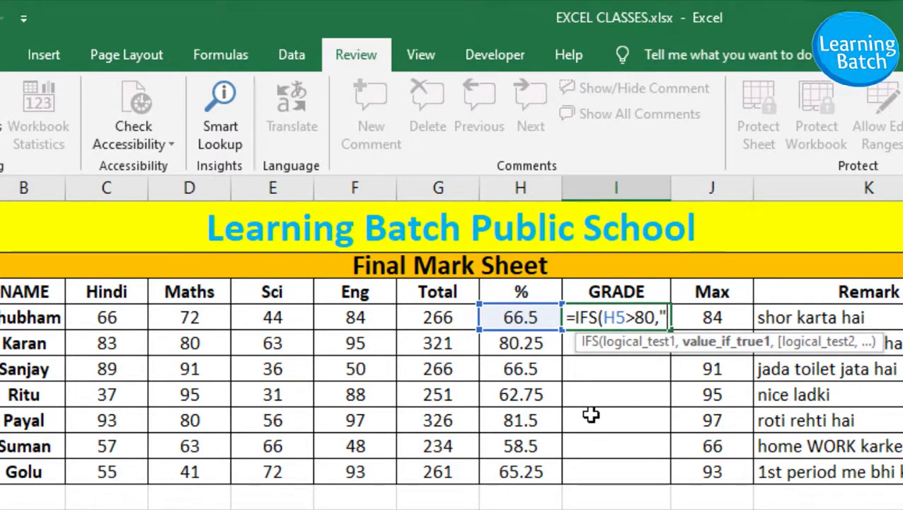
{"action": "type", "text": "gOO"}
{"action": "key", "text": "BackSpace"}
{"action": "key", "text": "BackSpace"}
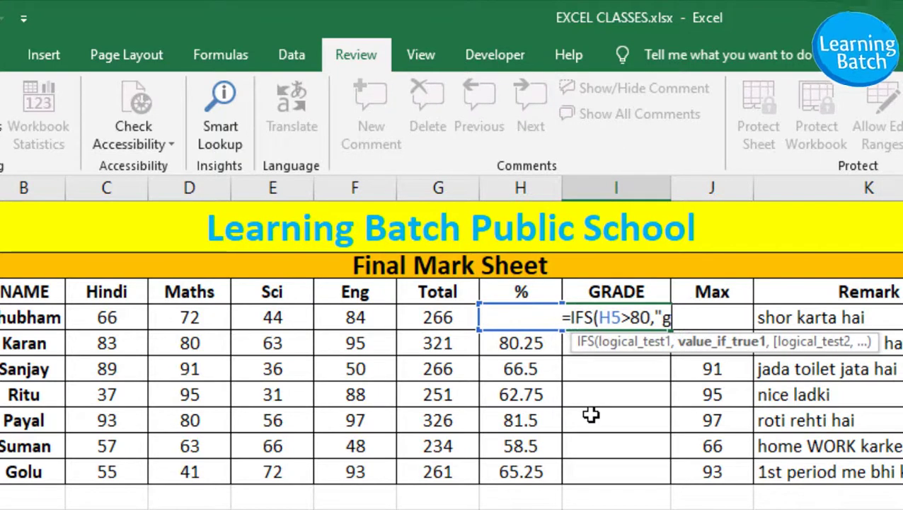
{"action": "key", "text": "BackSpace"}
{"action": "type", "text": "GOOD\""}
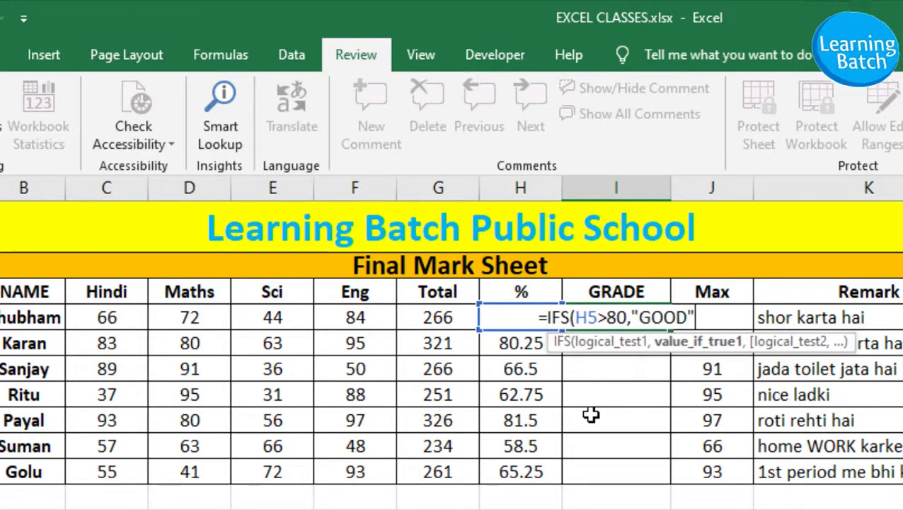
{"action": "type", "text": ","}
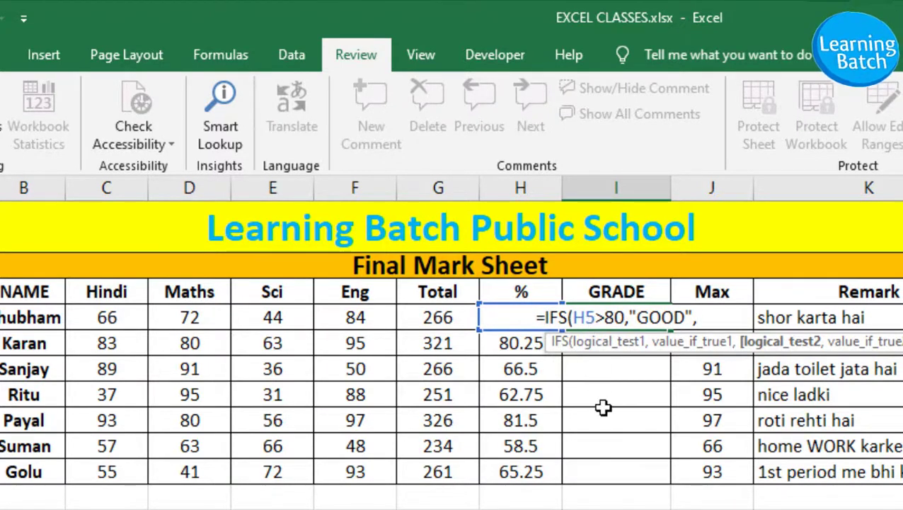
Step: Add the H5>60 "AVERAGE" and H5<=60 "NICE" conditions to finish the IFS formula
{"action": "type", "text": "H5"}
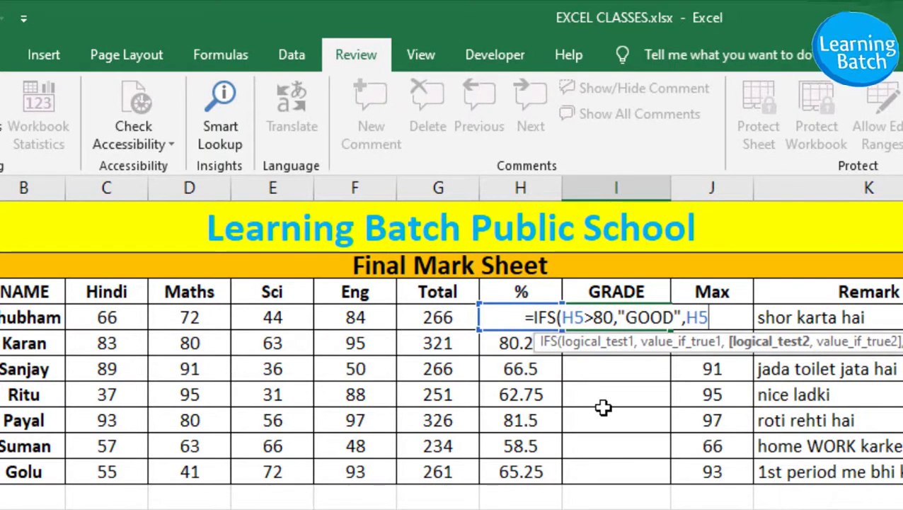
{"action": "type", "text": ">6"}
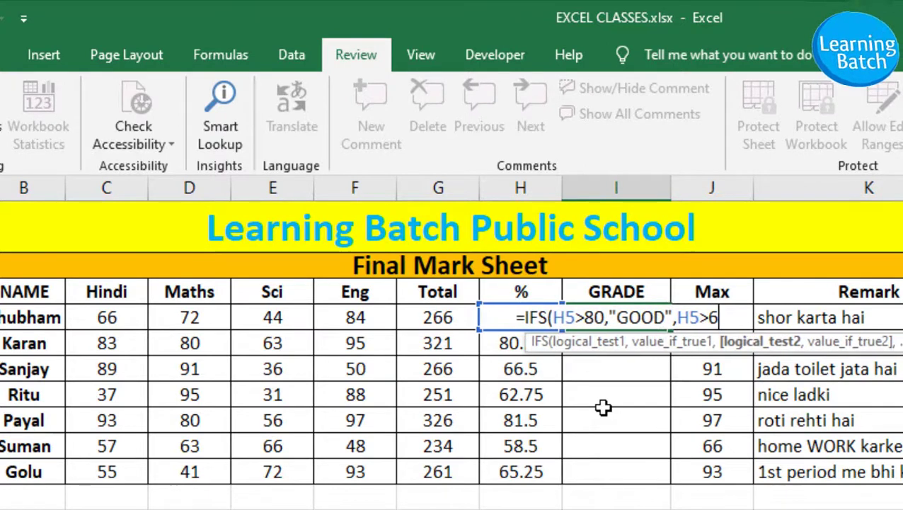
{"action": "type", "text": "0,"}
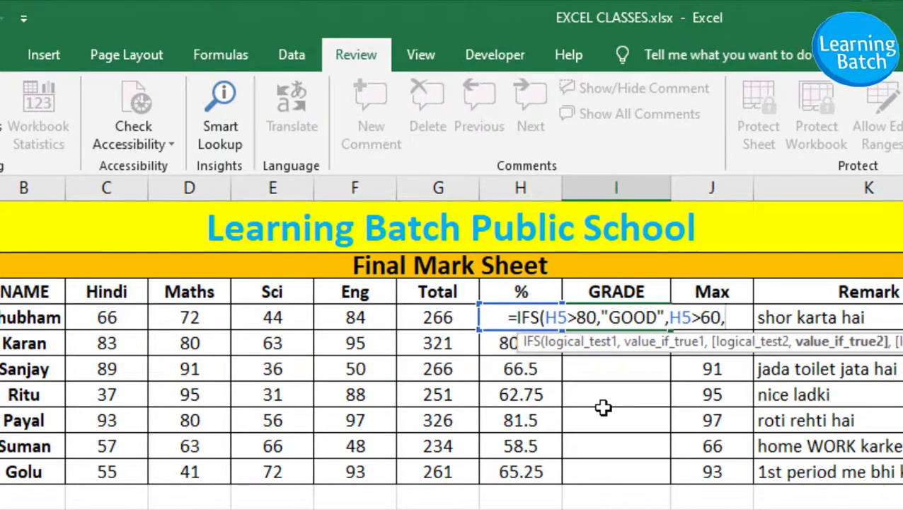
{"action": "type", "text": "\"AV"}
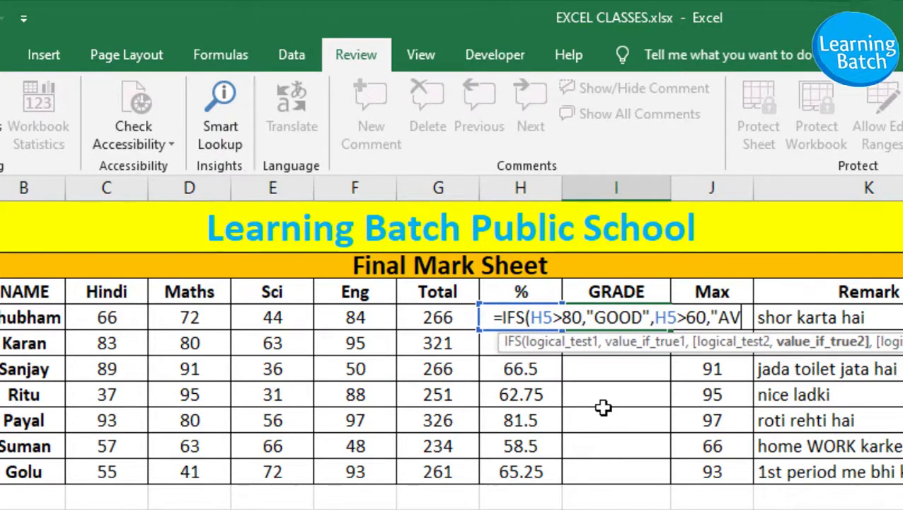
{"action": "type", "text": "ER"}
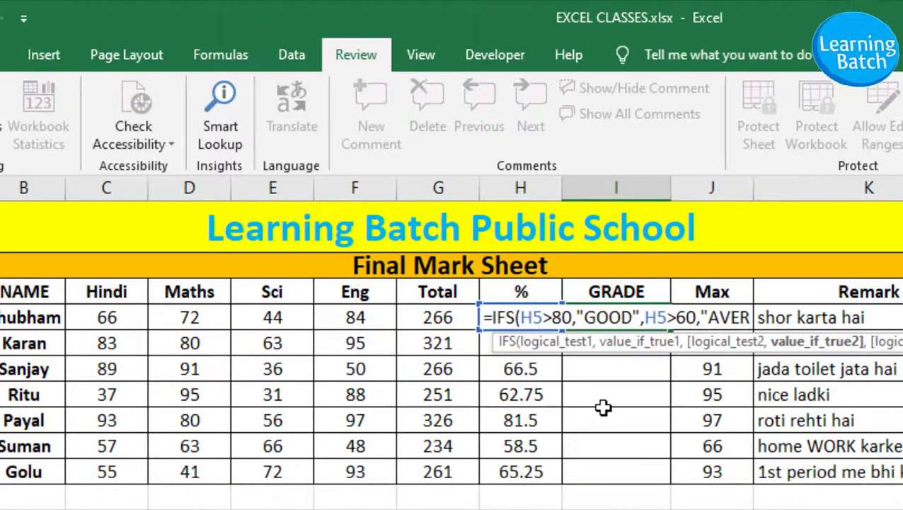
{"action": "type", "text": "AGE\""}
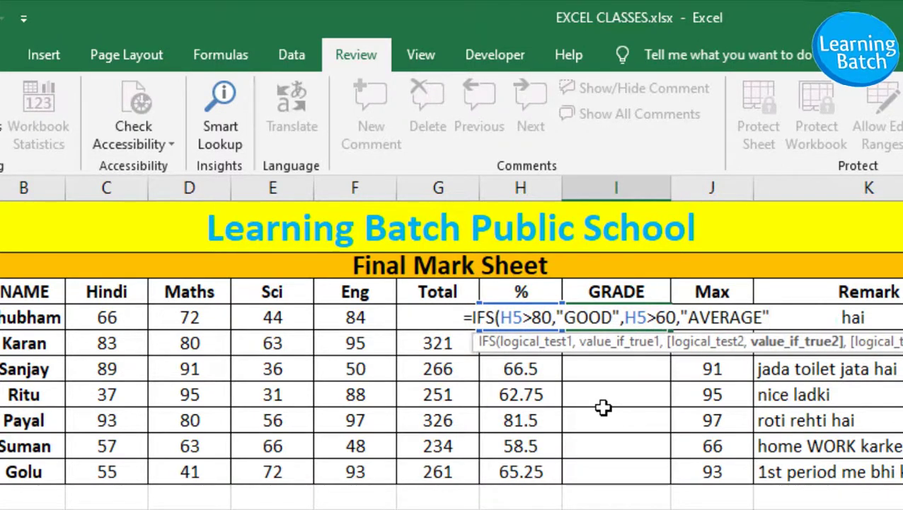
{"action": "type", "text": ","}
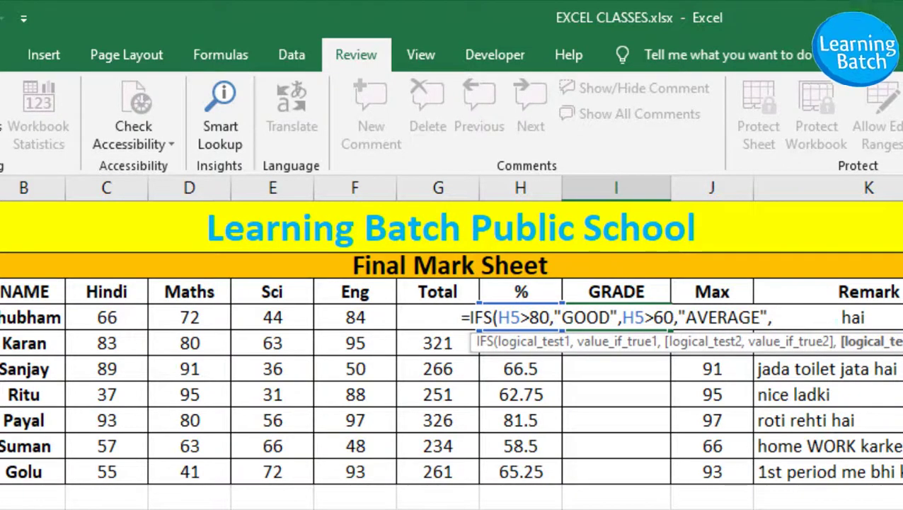
{"action": "type", "text": "H"}
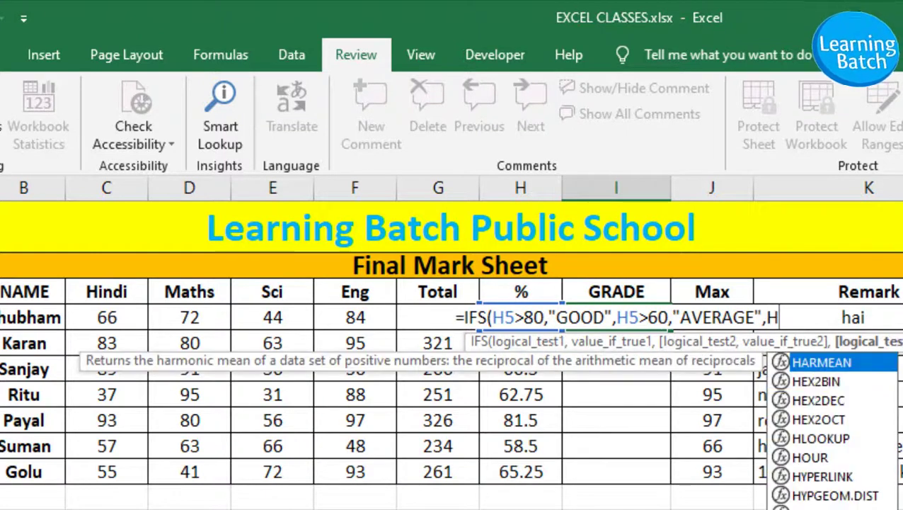
{"action": "type", "text": "5"}
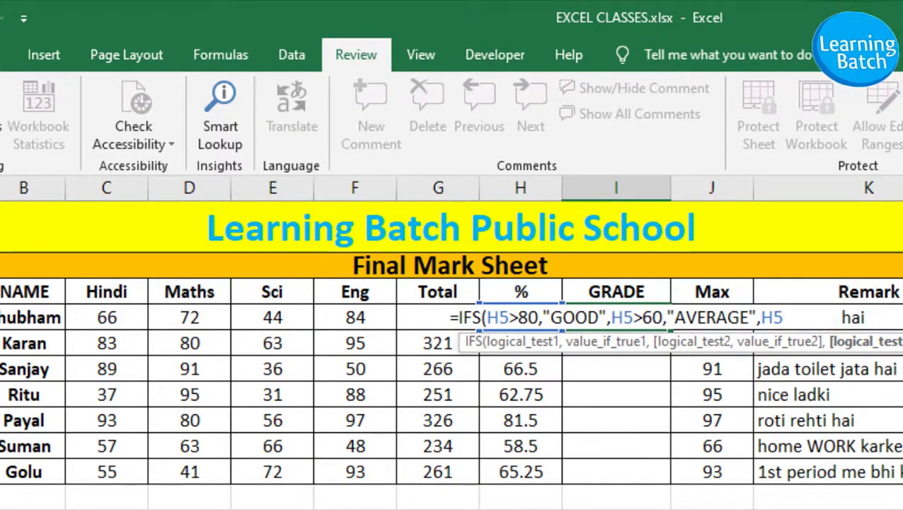
{"action": "type", "text": "<"}
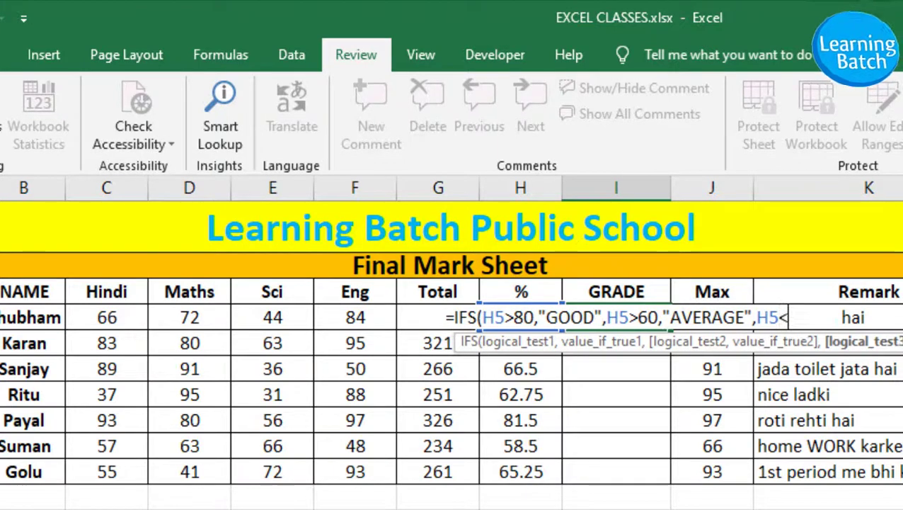
{"action": "type", "text": "60"}
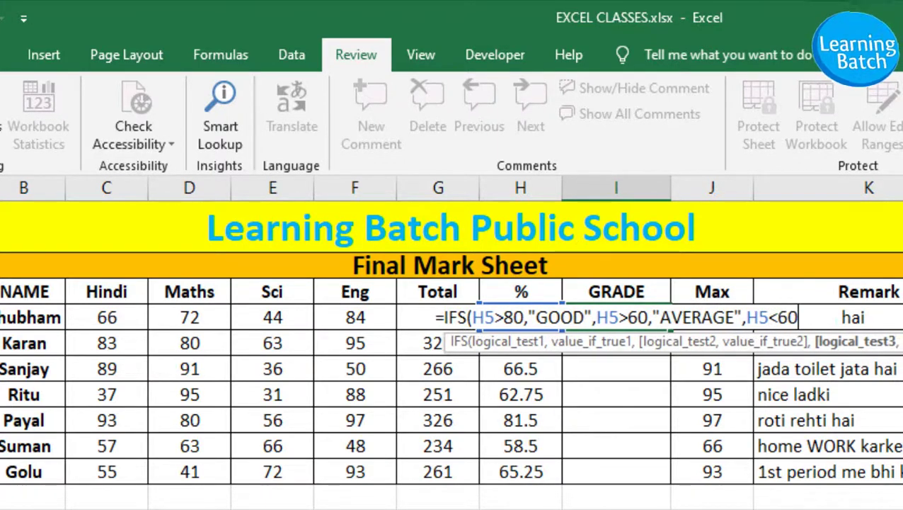
{"action": "key", "text": "BackSpace"}
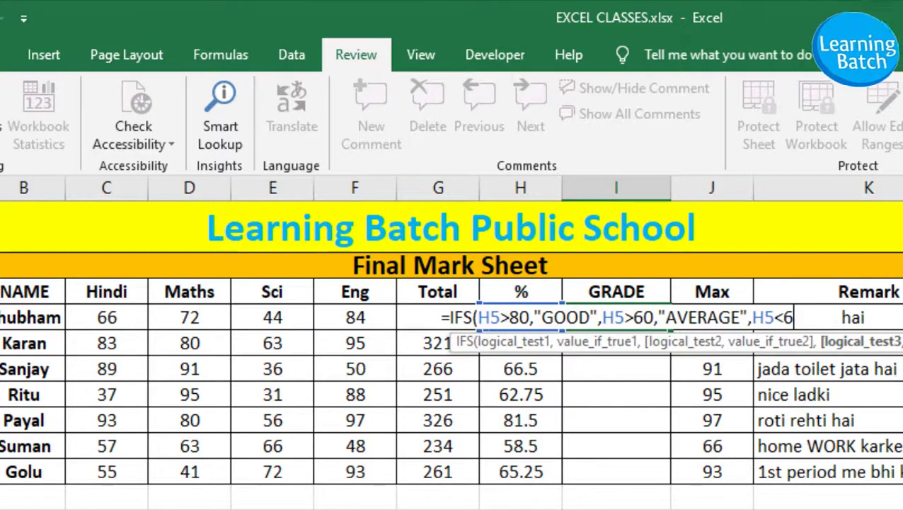
{"action": "key", "text": "BackSpace"}
{"action": "type", "text": "="}
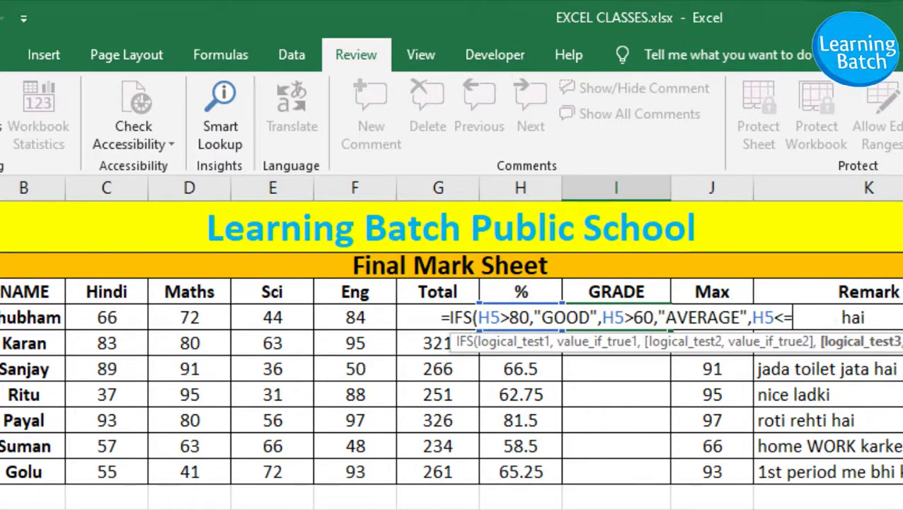
{"action": "type", "text": "60"}
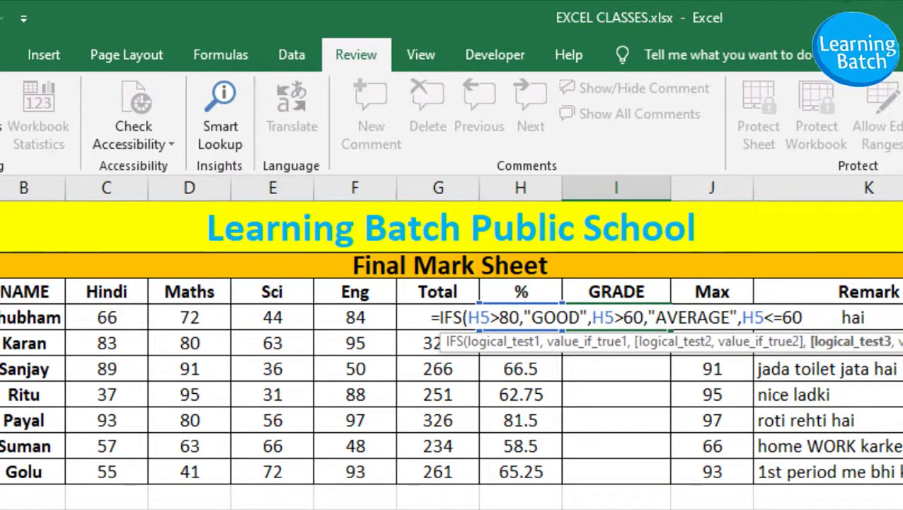
{"action": "type", "text": ","}
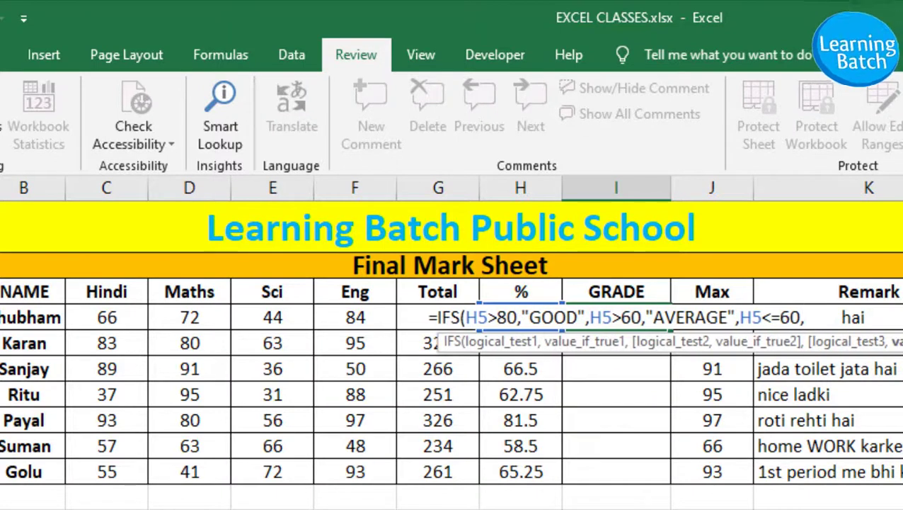
{"action": "type", "text": "\""}
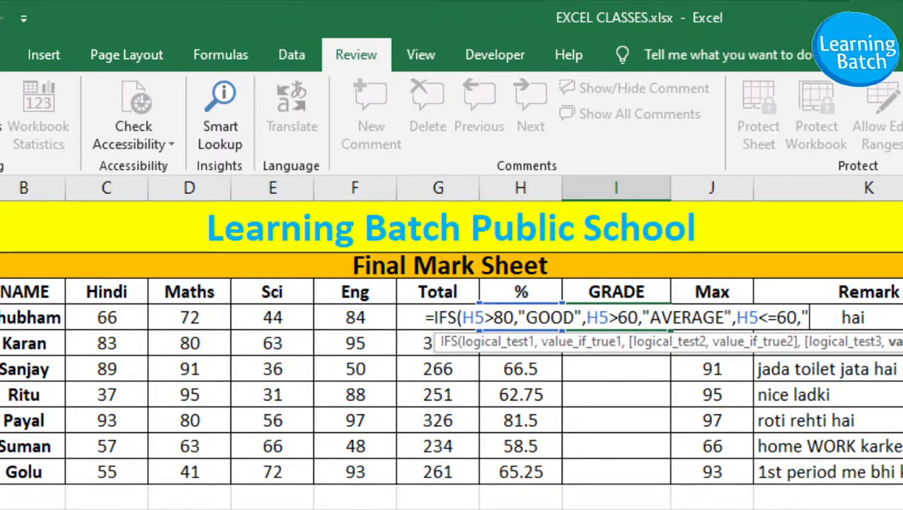
{"action": "type", "text": "N"}
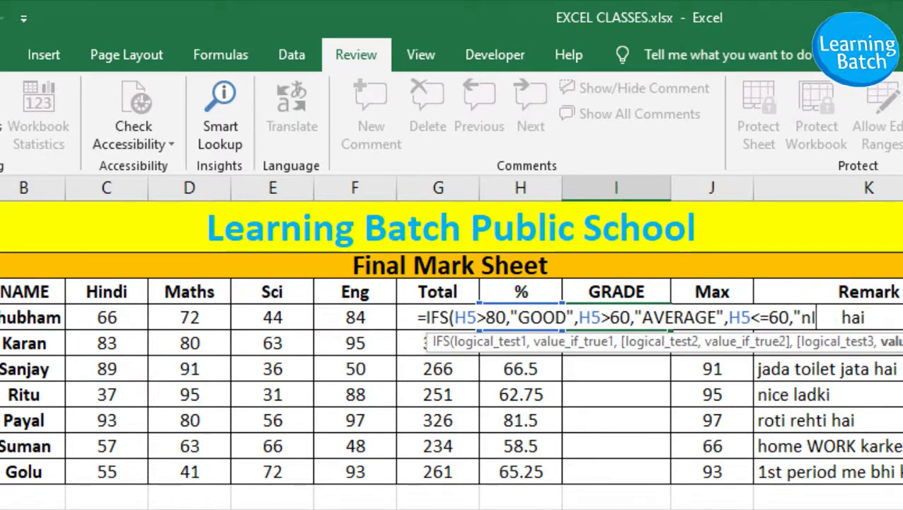
{"action": "type", "text": "ICE\")"}
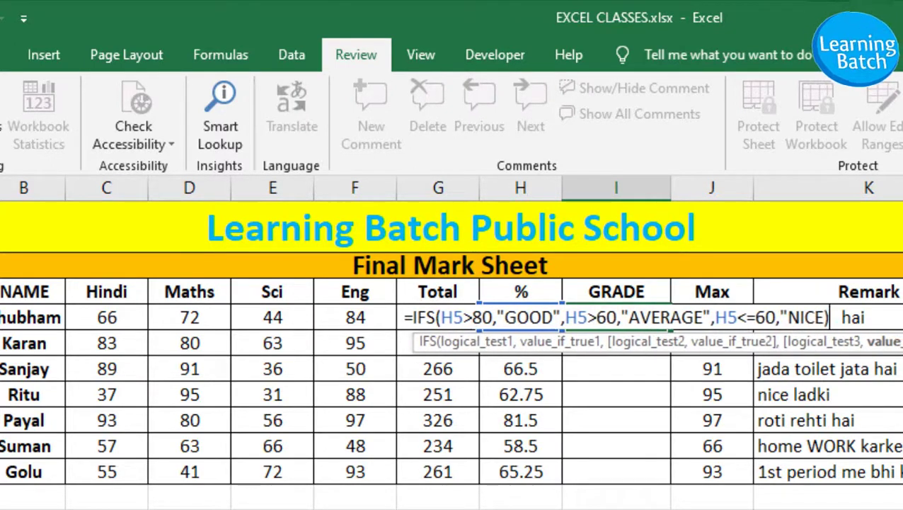
{"action": "key", "text": "BackSpace"}
{"action": "key", "text": "BackSpace"}
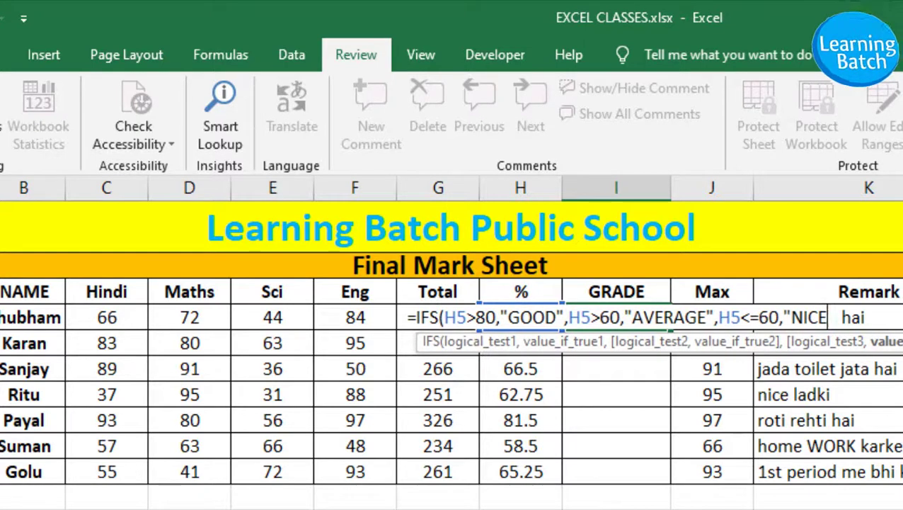
Step: Complete the IFS grade formula in I5 and copy it down to I6:I11
{"action": "type", "text": "\")"}
{"action": "key", "text": "Return"}
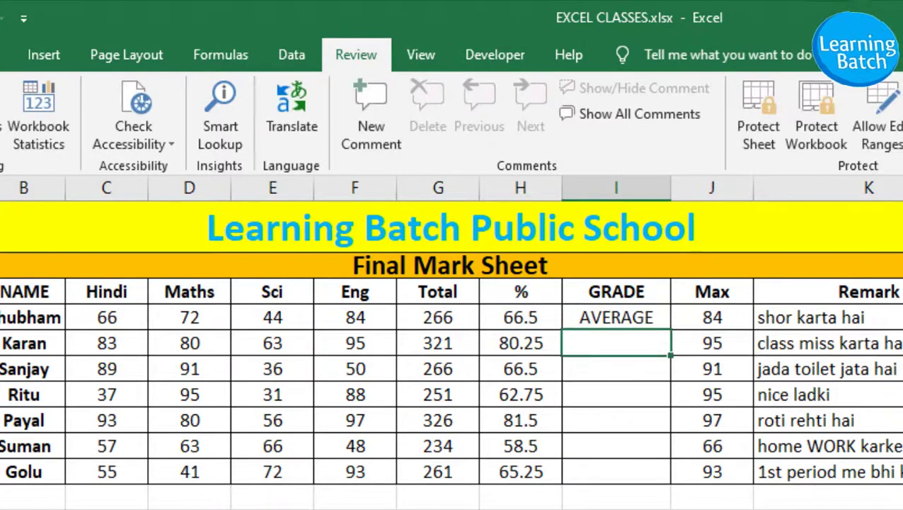
{"action": "key", "text": "Up"}
{"action": "key", "text": "ctrl+c"}
{"action": "key", "text": "shift+Down"}
{"action": "key", "text": "shift+Down"}
{"action": "key", "text": "shift+Down"}
{"action": "key", "text": "shift+Down"}
{"action": "key", "text": "shift+Down"}
{"action": "key", "text": "shift+Down"}
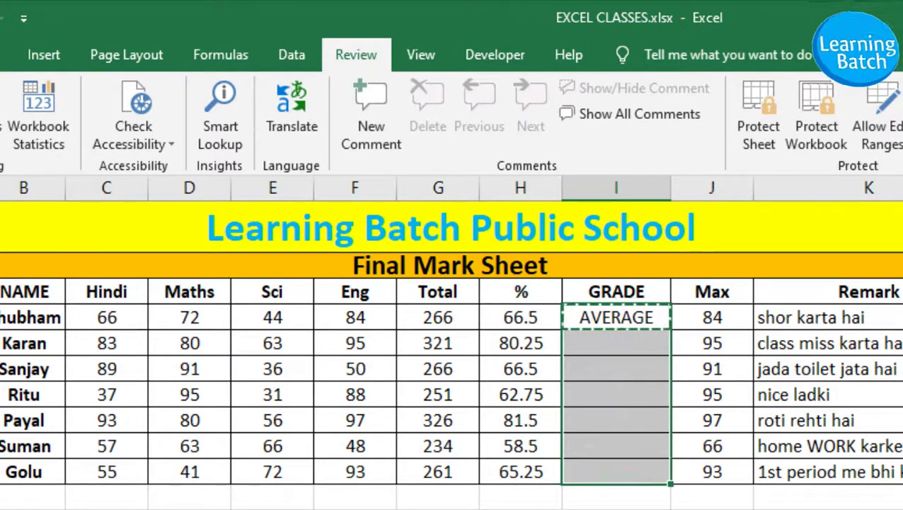
{"action": "key", "text": "ctrl+v"}
{"action": "key", "text": "Down"}
{"action": "key", "text": "Down"}
{"action": "key", "text": "Down"}
{"action": "key", "text": "Down"}
{"action": "key", "text": "Down"}
Step: Check each pasted grade against its percentage, including Suman's NICE at 58.5
{"action": "key", "text": "F2"}
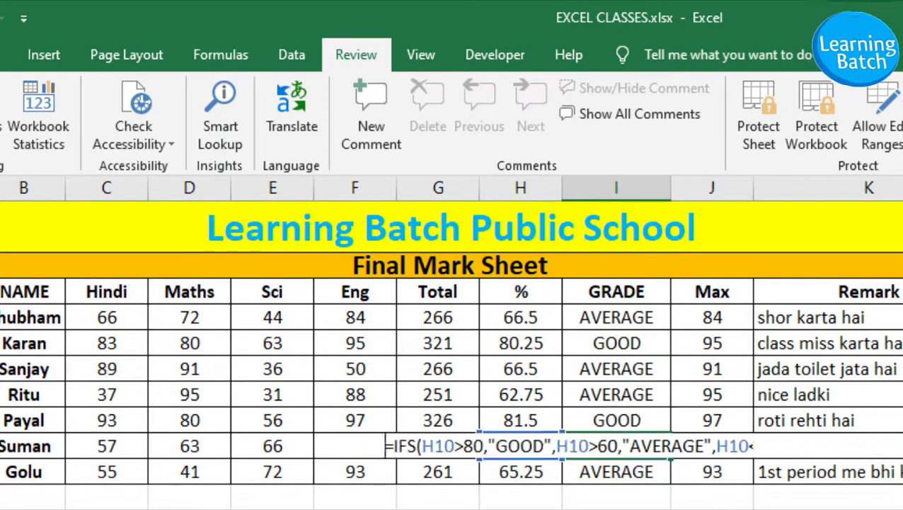
{"action": "key", "text": "Escape"}
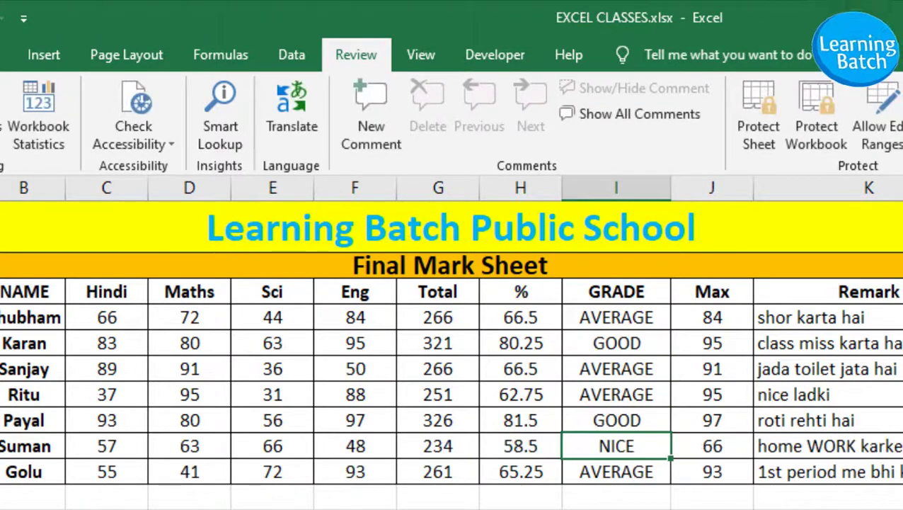
{"action": "key", "text": "Up"}
{"action": "key", "text": "Up"}
{"action": "key", "text": "Up"}
{"action": "key", "text": "Up"}
{"action": "key", "text": "Left"}
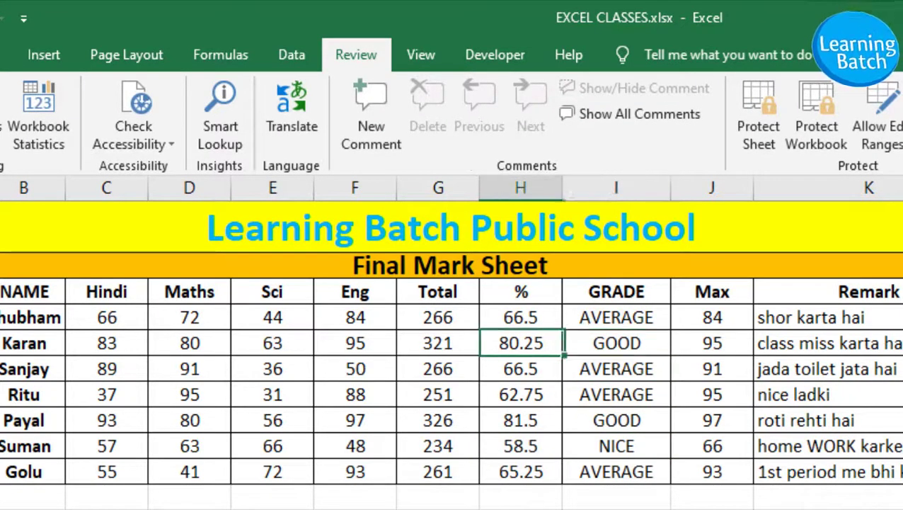
{"action": "key", "text": "Down"}
{"action": "key", "text": "Down"}
{"action": "key", "text": "Down"}
{"action": "key", "text": "Down"}
{"action": "key", "text": "Down"}
{"action": "key", "text": "Up"}
{"action": "key", "text": "Right"}
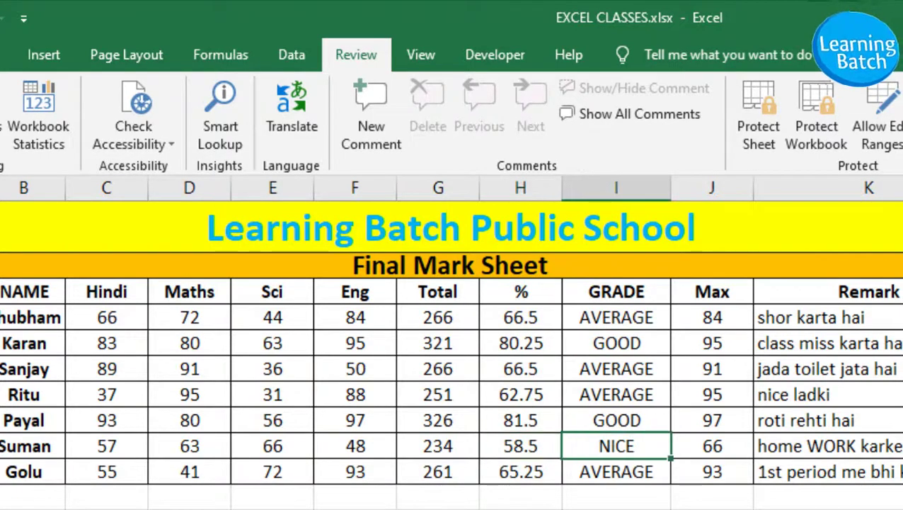
{"action": "key", "text": "Left"}
{"action": "key", "text": "Right"}
{"action": "key", "text": "Left"}
{"action": "key", "text": "Up"}
{"action": "key", "text": "Right"}
{"action": "key", "text": "Up"}
{"action": "key", "text": "Up"}
{"action": "key", "text": "Left"}
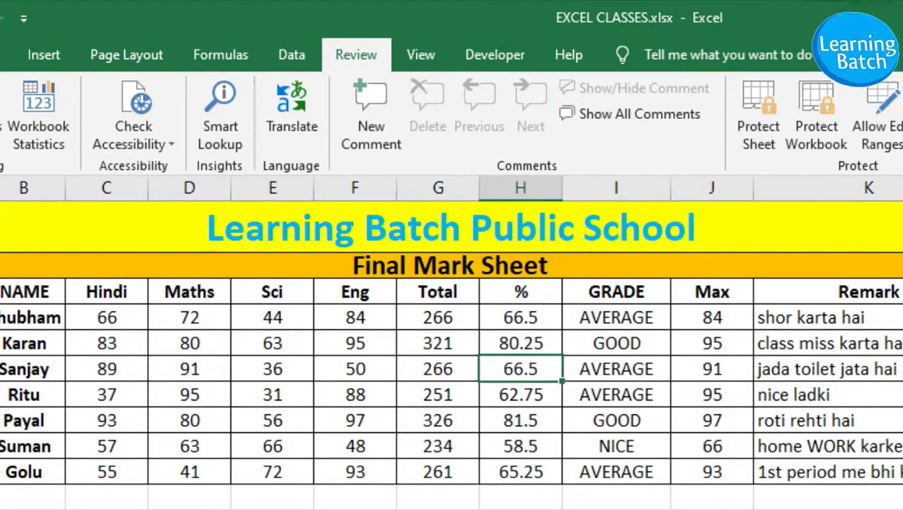
{"action": "key", "text": "Up"}
{"action": "key", "text": "Right"}
{"action": "key", "text": "Up"}
{"action": "key", "text": "Left"}
{"action": "key", "text": "Right"}
{"action": "key", "text": "Down"}
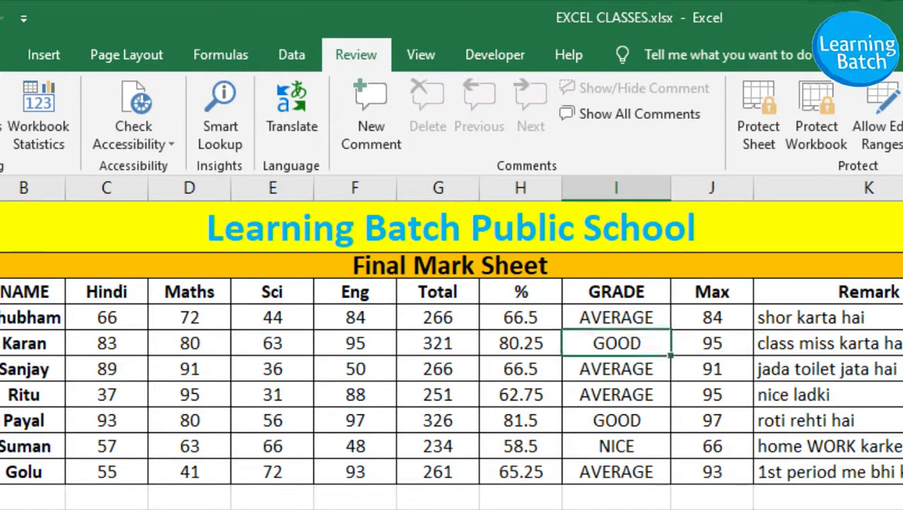
{"action": "key", "text": "Left"}
{"action": "key", "text": "Left"}
{"action": "key", "text": "Down"}
{"action": "key", "text": "Right"}
{"action": "key", "text": "Down"}
{"action": "key", "text": "Down"}
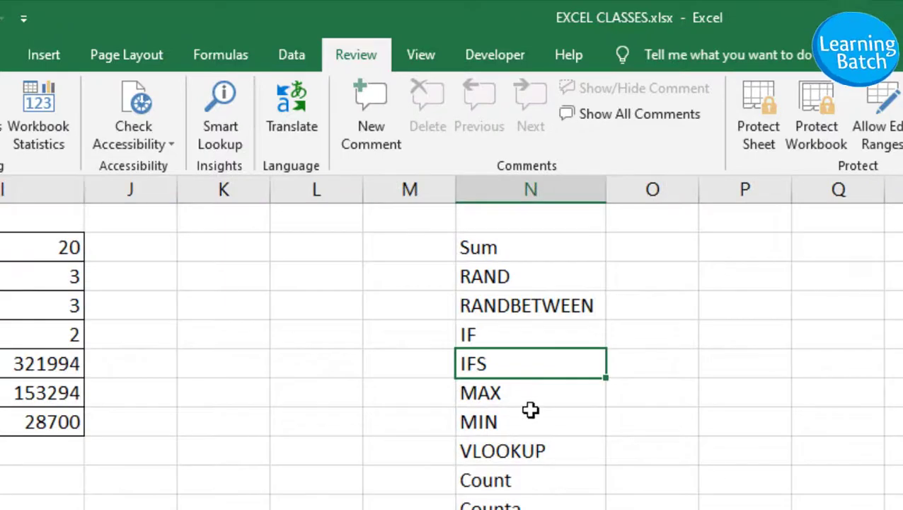
Step: Add OR and AND below Sumifs in the column N function list, then move back up the list
{"action": "key", "text": "Down"}
{"action": "key", "text": "Down"}
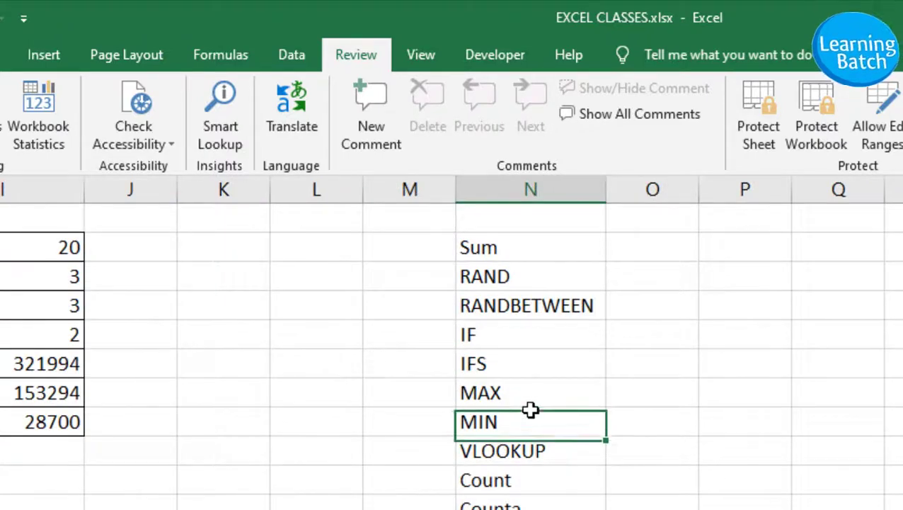
{"action": "key", "text": "Down"}
{"action": "key", "text": "Down"}
{"action": "key", "text": "Down"}
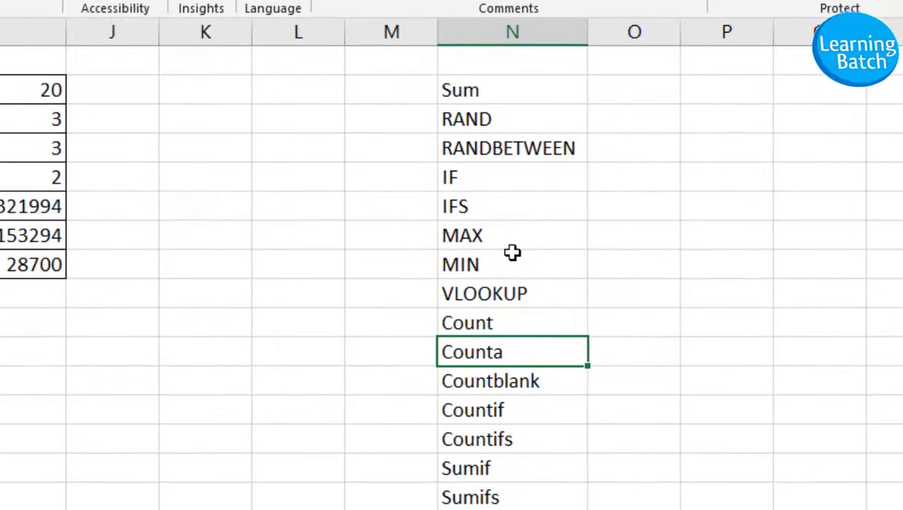
{"action": "key", "text": "Down"}
{"action": "key", "text": "Down"}
{"action": "key", "text": "Down"}
{"action": "key", "text": "Down"}
{"action": "key", "text": "Down"}
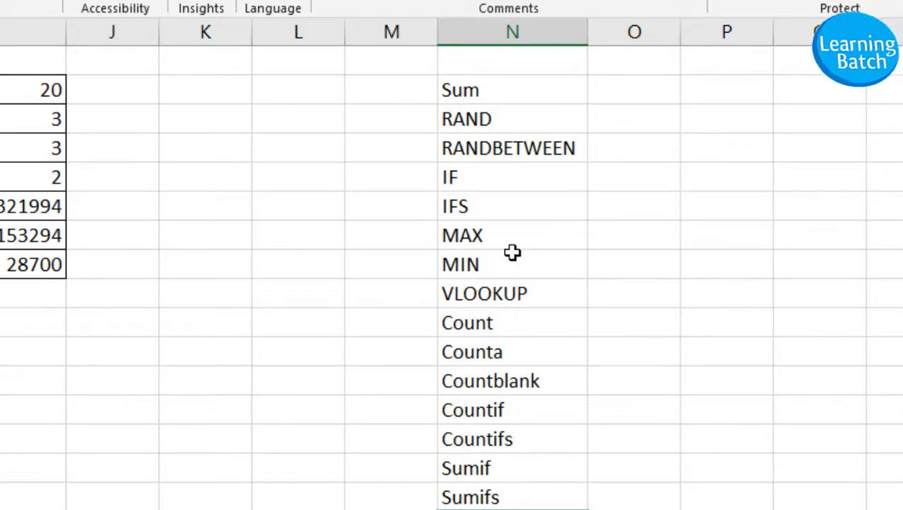
{"action": "key", "text": "Down"}
{"action": "type", "text": "OR"}
{"action": "key", "text": "Return"}
{"action": "type", "text": "AND"}
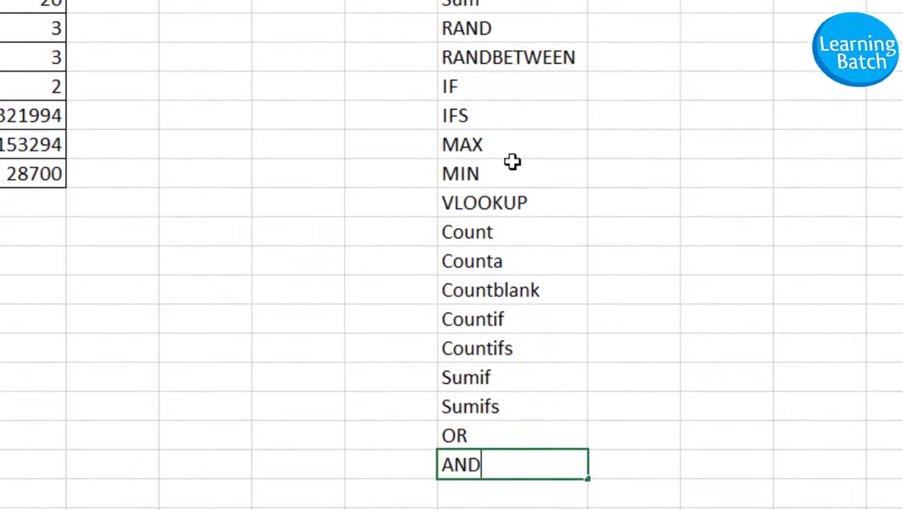
{"action": "key", "text": "Return"}
{"action": "key", "text": "Up"}
{"action": "key", "text": "Up"}
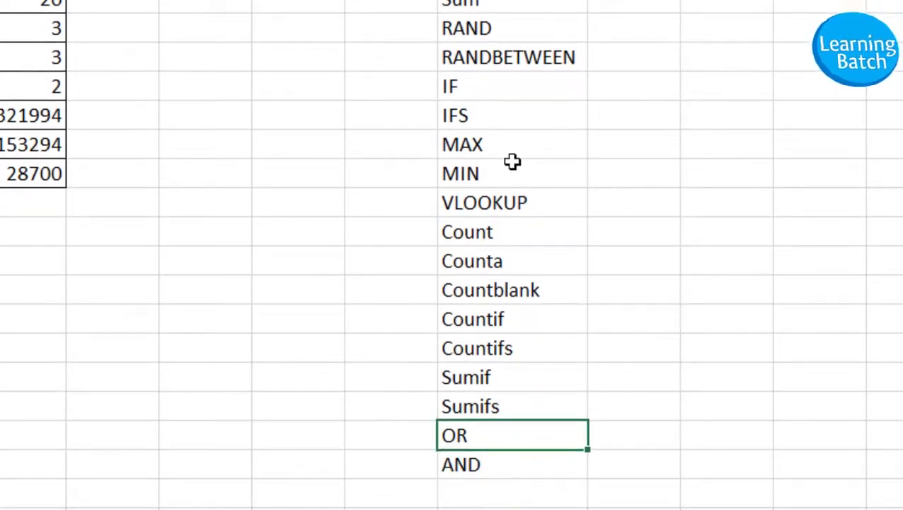
{"action": "key", "text": "ctrl+Up"}
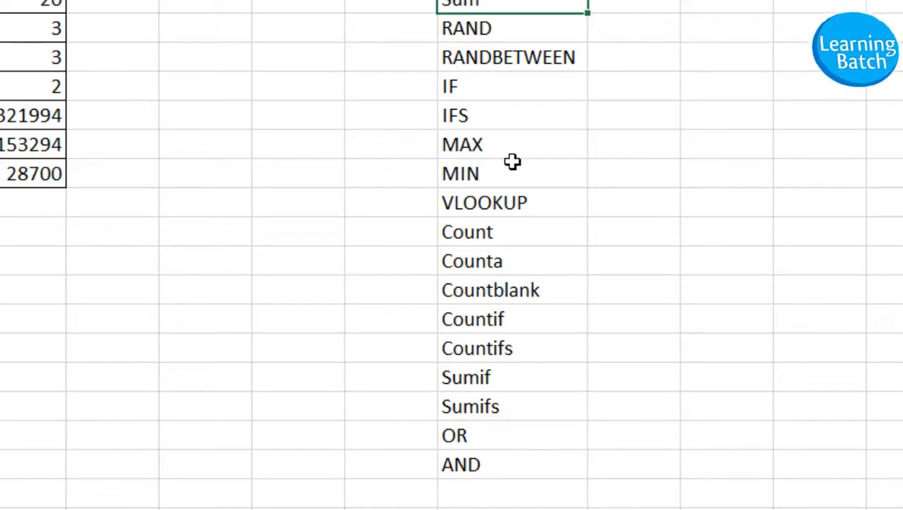
{"action": "key", "text": "Down"}
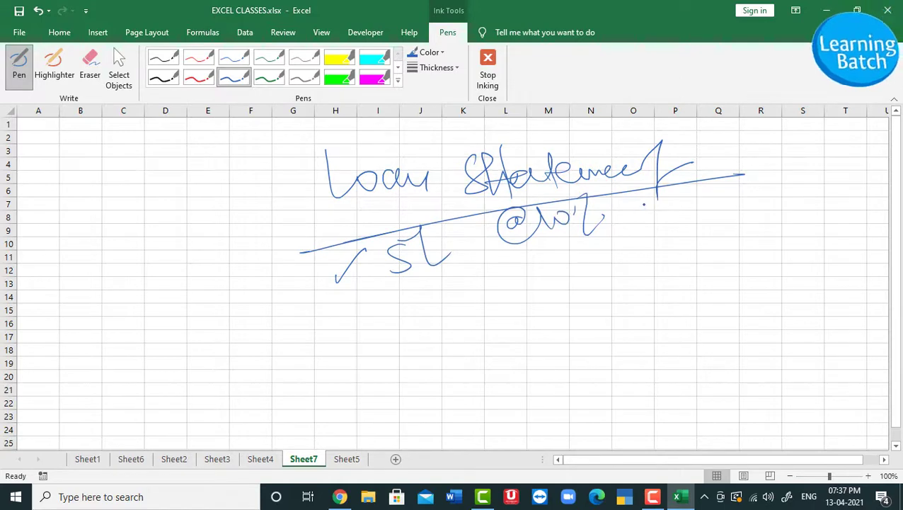
{"action": "left_click_drag", "start_coordinate": [699, 223], "coordinate": [711, 209]}
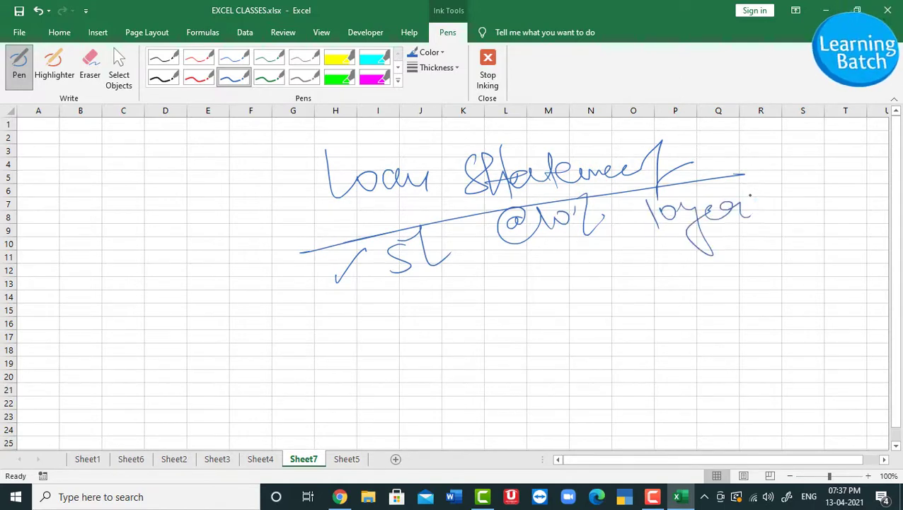
{"action": "mouse_move", "coordinate": [539, 286]}
{"action": "left_mouse_down"}
{"action": "mouse_move", "coordinate": [571, 321]}
{"action": "mouse_move", "coordinate": [620, 279]}
{"action": "mouse_move", "coordinate": [657, 267]}
{"action": "left_mouse_up"}
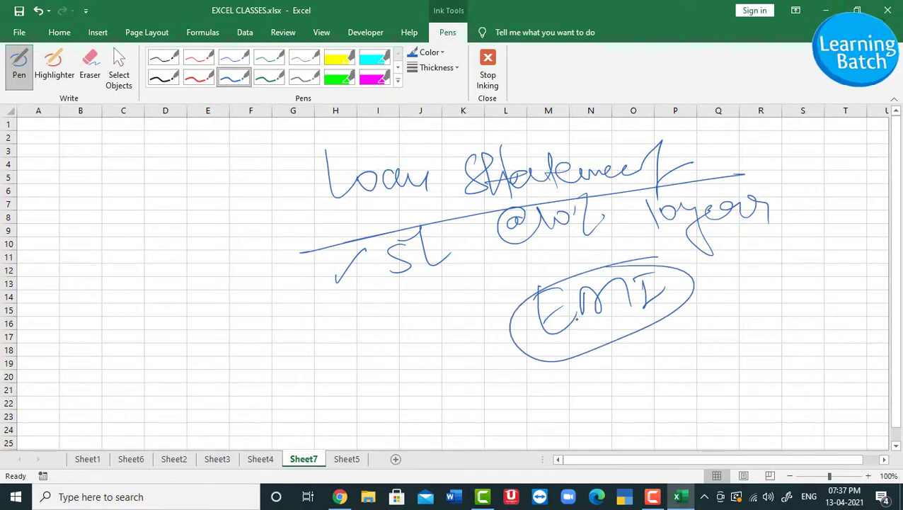
{"action": "left_click_drag", "start_coordinate": [643, 325], "coordinate": [564, 366]}
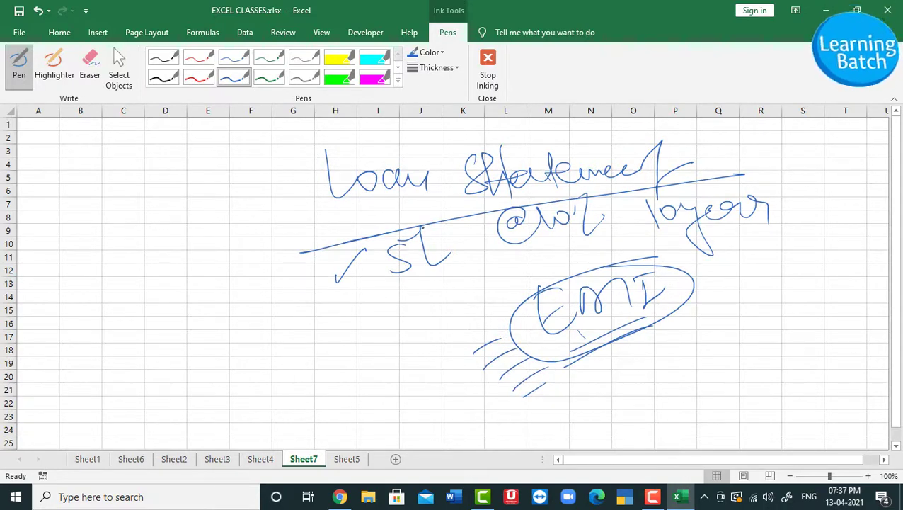
{"action": "left_click_drag", "start_coordinate": [432, 216], "coordinate": [453, 230]}
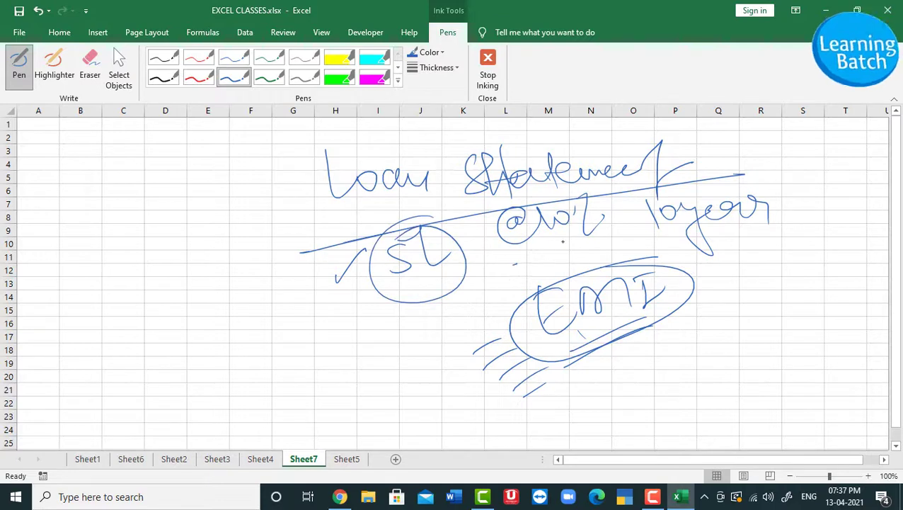
{"action": "left_click_drag", "start_coordinate": [517, 259], "coordinate": [594, 243]}
{"action": "left_click_drag", "start_coordinate": [511, 276], "coordinate": [588, 252]}
{"action": "mouse_move", "coordinate": [664, 245]}
{"action": "left_mouse_down"}
{"action": "mouse_move", "coordinate": [775, 206]}
{"action": "mouse_move", "coordinate": [792, 211]}
{"action": "left_mouse_up"}
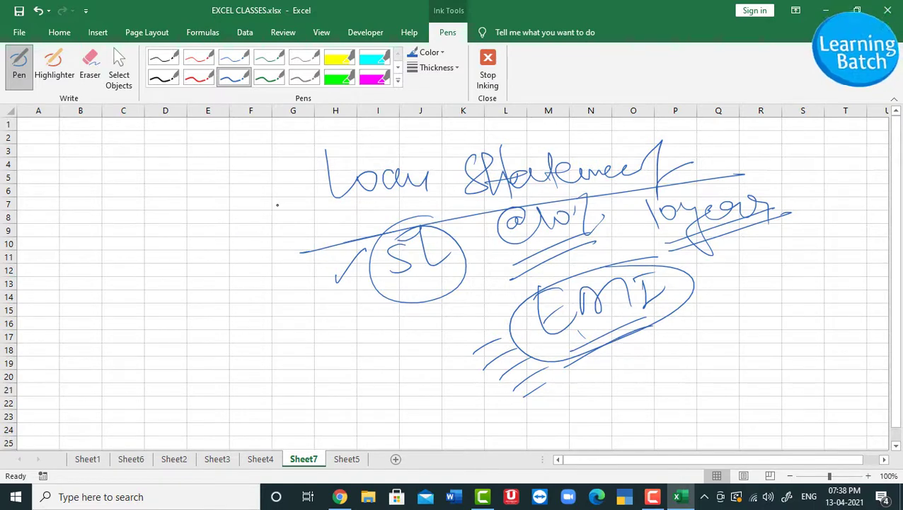
Step: Loop around Loan Statement and write 'Bank' on the left with an underline and rightward arrow
{"action": "left_click_drag", "start_coordinate": [388, 129], "coordinate": [379, 174]}
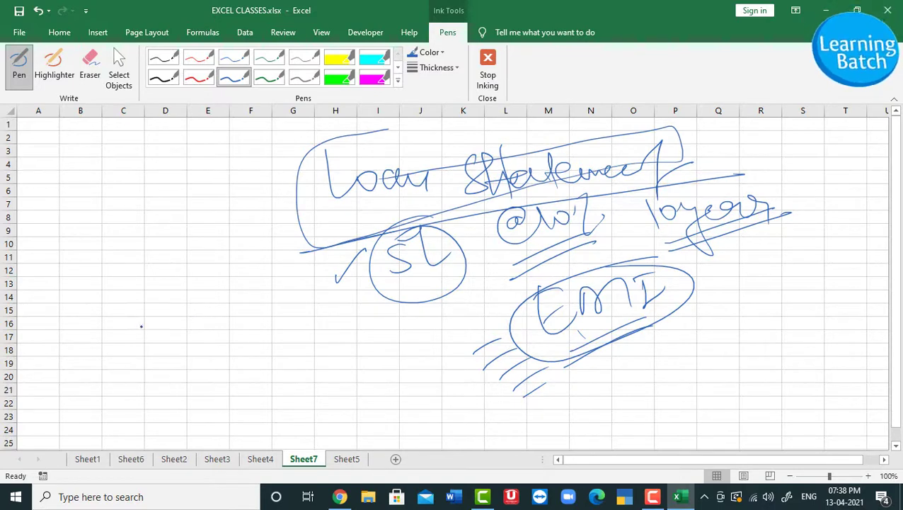
{"action": "mouse_move", "coordinate": [69, 254]}
{"action": "left_mouse_down"}
{"action": "mouse_move", "coordinate": [83, 283]}
{"action": "mouse_move", "coordinate": [132, 267]}
{"action": "mouse_move", "coordinate": [153, 236]}
{"action": "mouse_move", "coordinate": [183, 243]}
{"action": "left_mouse_up"}
{"action": "left_click_drag", "start_coordinate": [71, 312], "coordinate": [185, 260]}
{"action": "mouse_move", "coordinate": [141, 289]}
{"action": "left_mouse_down"}
{"action": "mouse_move", "coordinate": [246, 326]}
{"action": "mouse_move", "coordinate": [317, 330]}
{"action": "left_mouse_up"}
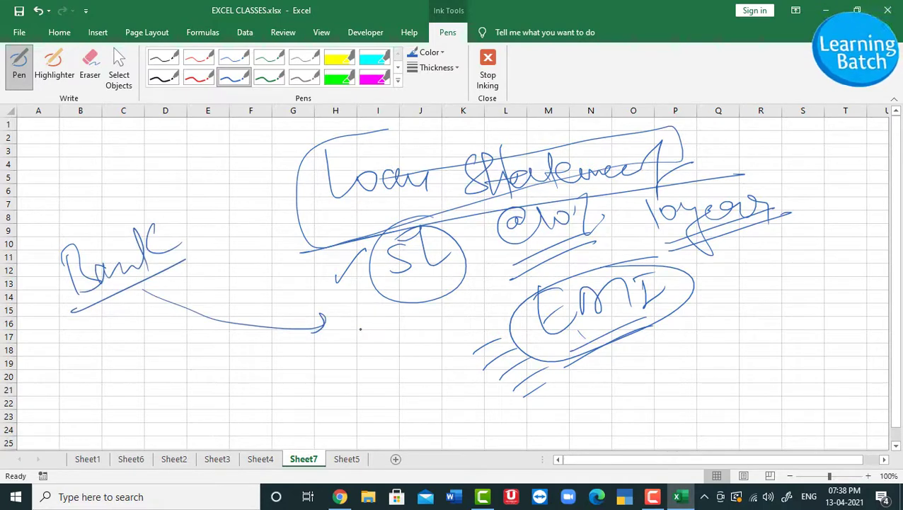
{"action": "left_click_drag", "start_coordinate": [471, 268], "coordinate": [388, 311]}
{"action": "mouse_move", "coordinate": [476, 269]}
{"action": "left_mouse_down"}
{"action": "mouse_move", "coordinate": [396, 308]}
{"action": "mouse_move", "coordinate": [409, 309]}
{"action": "left_mouse_up"}
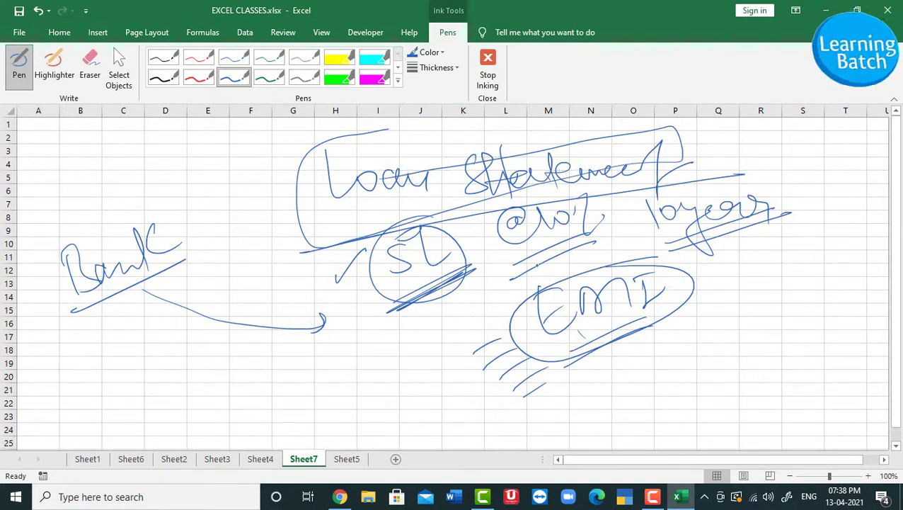
{"action": "mouse_move", "coordinate": [574, 240]}
{"action": "left_mouse_down"}
{"action": "mouse_move", "coordinate": [501, 276]}
{"action": "mouse_move", "coordinate": [534, 269]}
{"action": "left_mouse_up"}
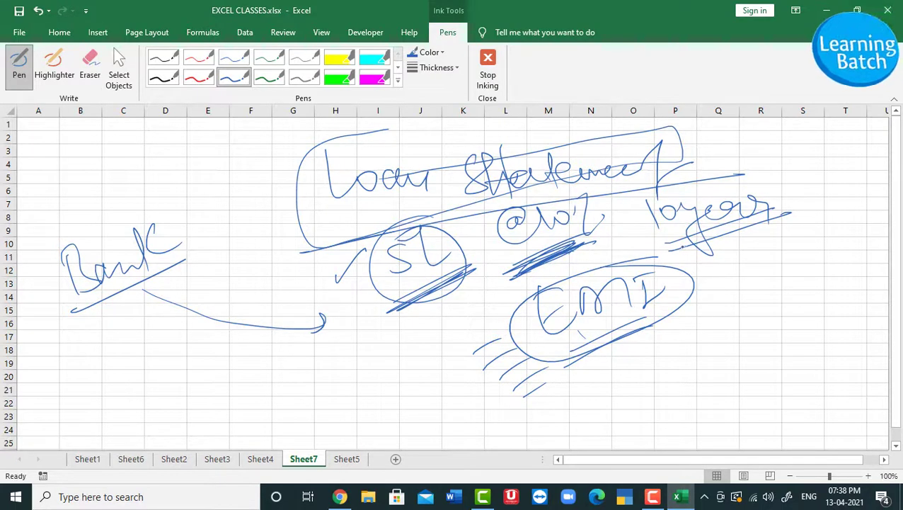
{"action": "mouse_move", "coordinate": [733, 218]}
{"action": "left_mouse_down"}
{"action": "mouse_move", "coordinate": [671, 249]}
{"action": "mouse_move", "coordinate": [678, 246]}
{"action": "left_mouse_up"}
{"action": "left_click_drag", "start_coordinate": [767, 213], "coordinate": [686, 246]}
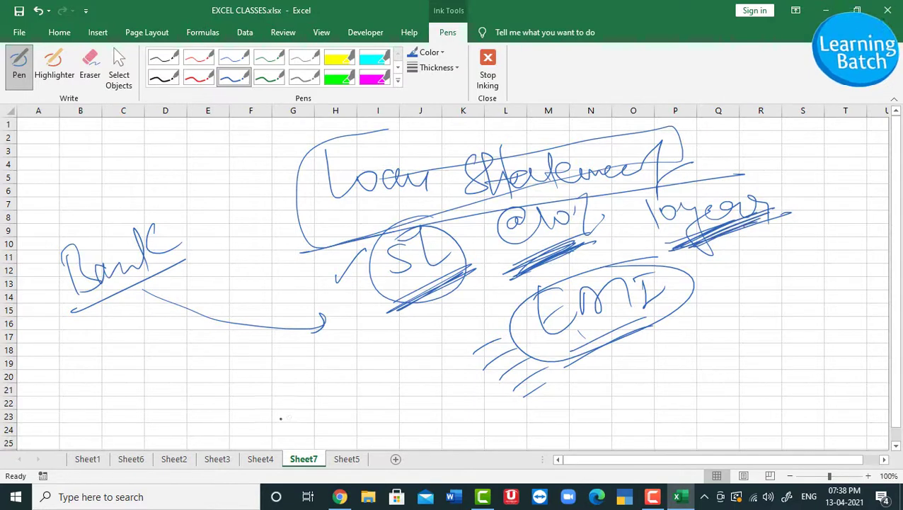
Step: Handwrite 'Software' below the arrow and underline it
{"action": "left_click_drag", "start_coordinate": [286, 407], "coordinate": [280, 428]}
{"action": "left_click_drag", "start_coordinate": [312, 398], "coordinate": [301, 414]}
{"action": "mouse_move", "coordinate": [324, 369]}
{"action": "left_mouse_down"}
{"action": "mouse_move", "coordinate": [350, 413]}
{"action": "mouse_move", "coordinate": [372, 382]}
{"action": "mouse_move", "coordinate": [408, 361]}
{"action": "mouse_move", "coordinate": [485, 349]}
{"action": "left_mouse_up"}
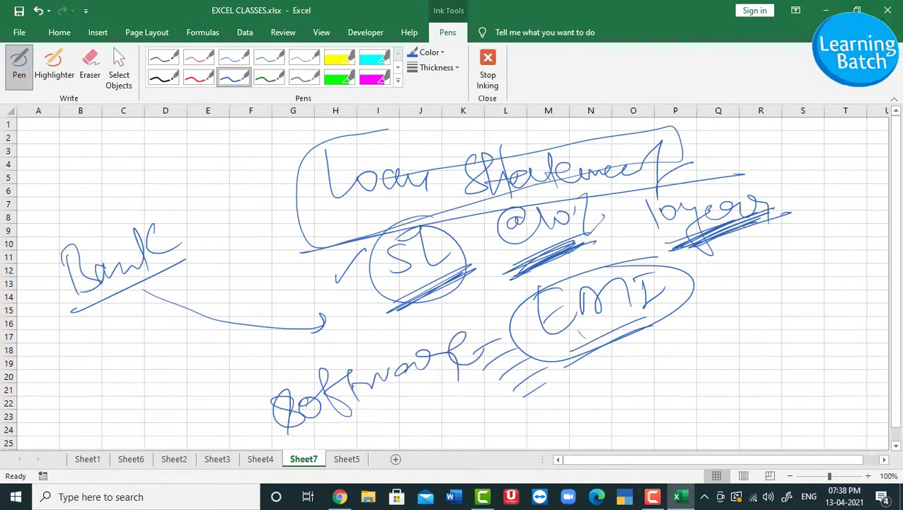
{"action": "left_click_drag", "start_coordinate": [341, 392], "coordinate": [357, 381]}
{"action": "left_click_drag", "start_coordinate": [330, 432], "coordinate": [440, 374]}
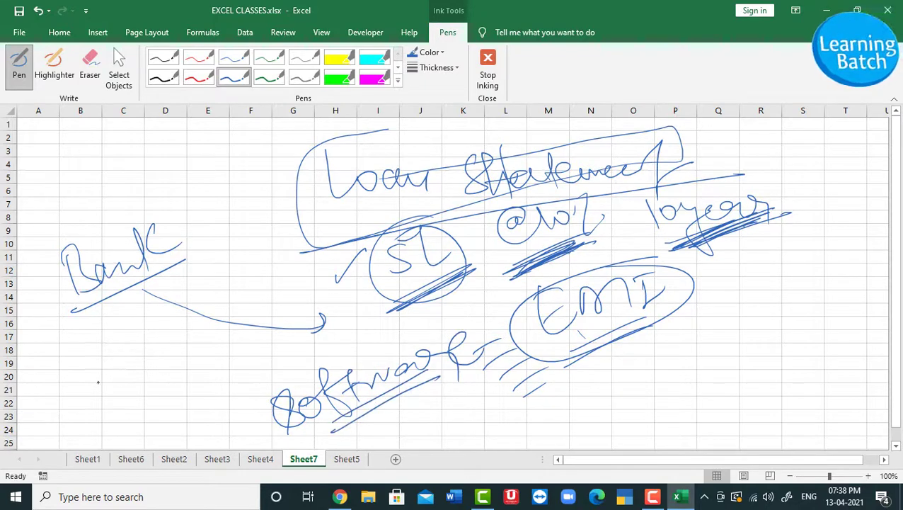
Step: Sketch a small circle and curve near column B, plus lines and hatching leading into the EMI oval
{"action": "mouse_move", "coordinate": [105, 371]}
{"action": "left_mouse_down"}
{"action": "mouse_move", "coordinate": [119, 382]}
{"action": "mouse_move", "coordinate": [99, 367]}
{"action": "mouse_move", "coordinate": [179, 365]}
{"action": "mouse_move", "coordinate": [237, 340]}
{"action": "left_mouse_up"}
{"action": "left_click_drag", "start_coordinate": [279, 322], "coordinate": [305, 309]}
{"action": "mouse_move", "coordinate": [246, 309]}
{"action": "left_mouse_down"}
{"action": "mouse_move", "coordinate": [127, 369]}
{"action": "mouse_move", "coordinate": [106, 402]}
{"action": "left_mouse_up"}
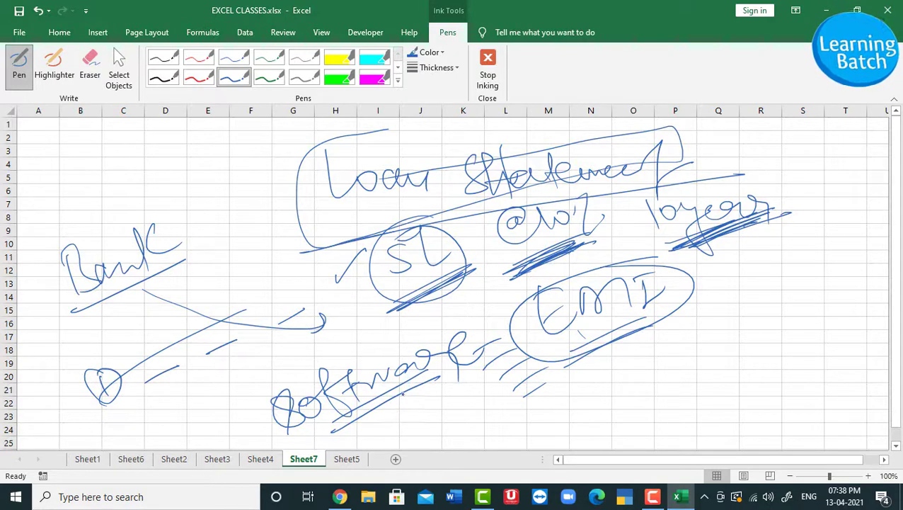
{"action": "mouse_move", "coordinate": [578, 341]}
{"action": "left_mouse_down"}
{"action": "mouse_move", "coordinate": [579, 400]}
{"action": "mouse_move", "coordinate": [588, 395]}
{"action": "left_mouse_up"}
{"action": "left_click_drag", "start_coordinate": [556, 375], "coordinate": [614, 363]}
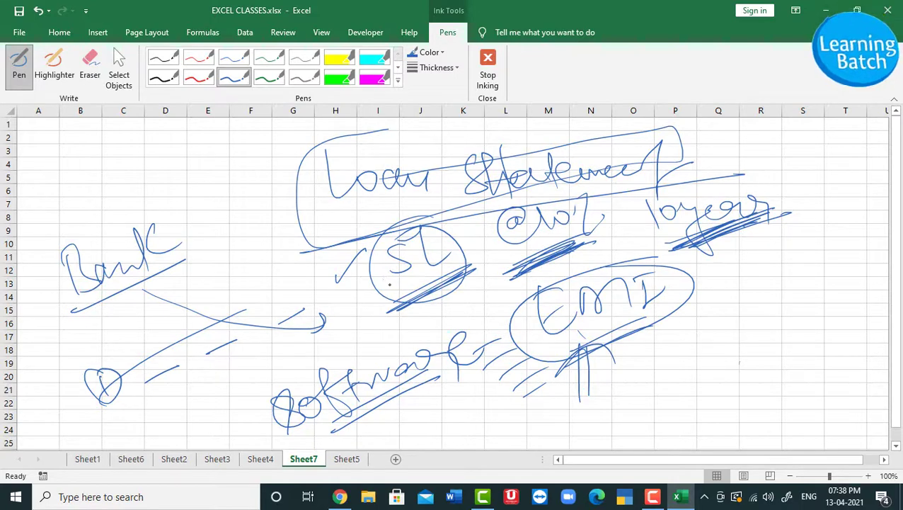
{"action": "left_click_drag", "start_coordinate": [375, 316], "coordinate": [458, 269]}
{"action": "mouse_move", "coordinate": [451, 302]}
{"action": "left_mouse_down"}
{"action": "mouse_move", "coordinate": [482, 290]}
{"action": "mouse_move", "coordinate": [500, 300]}
{"action": "left_mouse_up"}
{"action": "mouse_move", "coordinate": [486, 321]}
{"action": "left_mouse_down"}
{"action": "mouse_move", "coordinate": [521, 306]}
{"action": "mouse_move", "coordinate": [563, 313]}
{"action": "left_mouse_up"}
{"action": "left_click_drag", "start_coordinate": [549, 331], "coordinate": [602, 318]}
Step: Write the 'P + int = EMI' expression at top left and draw a circled P in column E
{"action": "left_click_drag", "start_coordinate": [48, 211], "coordinate": [176, 170]}
{"action": "left_click_drag", "start_coordinate": [175, 161], "coordinate": [181, 192]}
{"action": "mouse_move", "coordinate": [40, 199]}
{"action": "left_mouse_down"}
{"action": "mouse_move", "coordinate": [52, 238]}
{"action": "mouse_move", "coordinate": [59, 204]}
{"action": "mouse_move", "coordinate": [51, 208]}
{"action": "left_mouse_up"}
{"action": "left_click_drag", "start_coordinate": [43, 164], "coordinate": [35, 188]}
{"action": "mouse_move", "coordinate": [44, 167]}
{"action": "left_mouse_down"}
{"action": "mouse_move", "coordinate": [68, 188]}
{"action": "mouse_move", "coordinate": [78, 223]}
{"action": "mouse_move", "coordinate": [170, 167]}
{"action": "left_mouse_up"}
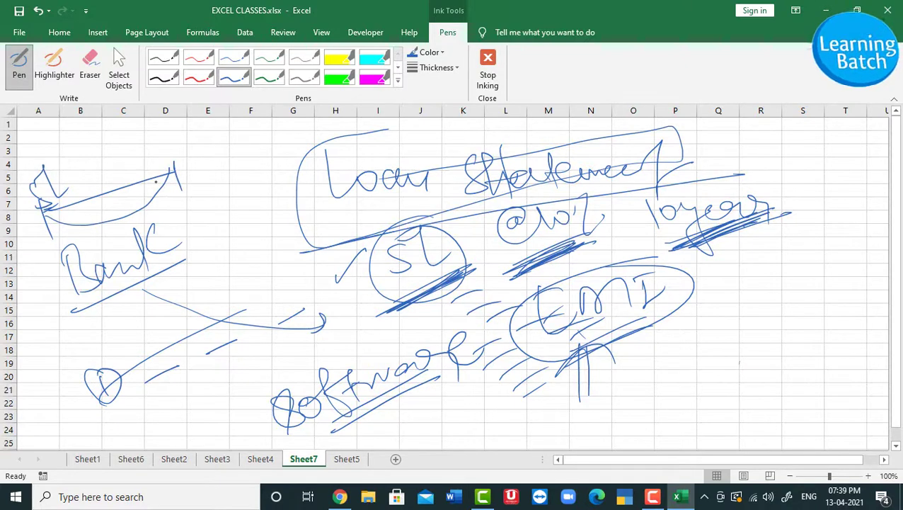
{"action": "left_click_drag", "start_coordinate": [67, 178], "coordinate": [87, 170]}
{"action": "mouse_move", "coordinate": [75, 166]}
{"action": "left_mouse_down"}
{"action": "mouse_move", "coordinate": [79, 185]}
{"action": "mouse_move", "coordinate": [119, 146]}
{"action": "mouse_move", "coordinate": [131, 152]}
{"action": "mouse_move", "coordinate": [93, 159]}
{"action": "mouse_move", "coordinate": [176, 152]}
{"action": "mouse_move", "coordinate": [175, 143]}
{"action": "mouse_move", "coordinate": [208, 125]}
{"action": "mouse_move", "coordinate": [207, 190]}
{"action": "left_mouse_up"}
{"action": "left_click_drag", "start_coordinate": [198, 151], "coordinate": [240, 163]}
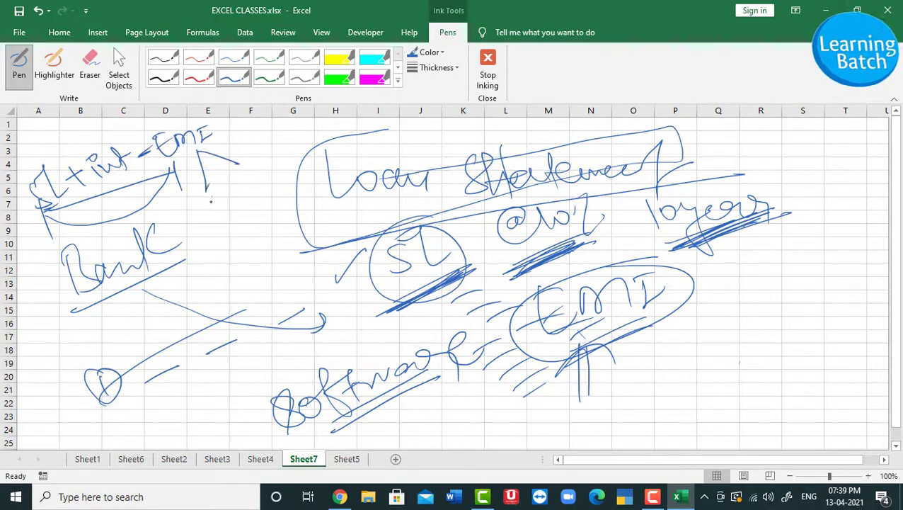
{"action": "mouse_move", "coordinate": [209, 194]}
{"action": "left_mouse_down"}
{"action": "mouse_move", "coordinate": [211, 219]}
{"action": "mouse_move", "coordinate": [211, 208]}
{"action": "left_mouse_up"}
{"action": "mouse_move", "coordinate": [213, 182]}
{"action": "left_mouse_down"}
{"action": "mouse_move", "coordinate": [249, 187]}
{"action": "mouse_move", "coordinate": [262, 174]}
{"action": "mouse_move", "coordinate": [259, 161]}
{"action": "mouse_move", "coordinate": [240, 163]}
{"action": "mouse_move", "coordinate": [258, 186]}
{"action": "mouse_move", "coordinate": [266, 176]}
{"action": "left_mouse_up"}
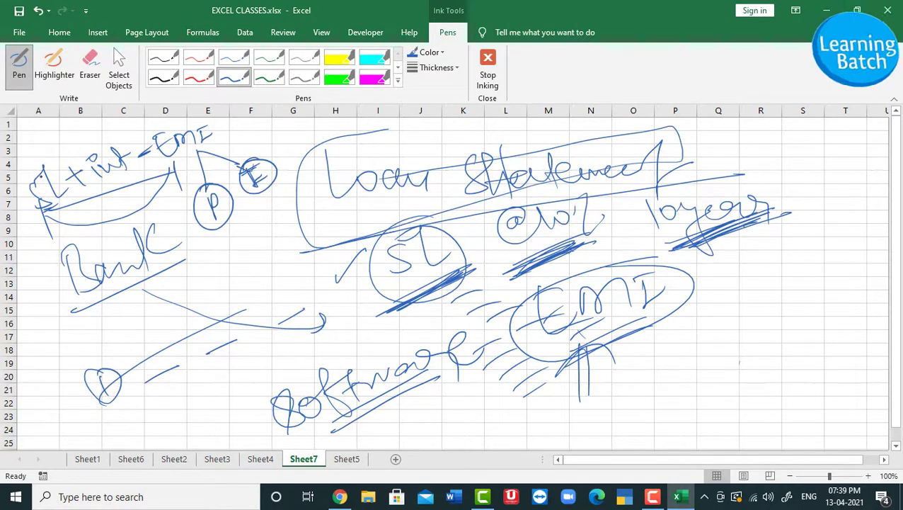
Step: Box the int part of the expression, draw arrows to P and E, and add emphasis strokes
{"action": "mouse_move", "coordinate": [53, 153]}
{"action": "left_mouse_down"}
{"action": "mouse_move", "coordinate": [24, 170]}
{"action": "mouse_move", "coordinate": [42, 217]}
{"action": "mouse_move", "coordinate": [71, 156]}
{"action": "mouse_move", "coordinate": [53, 157]}
{"action": "left_mouse_up"}
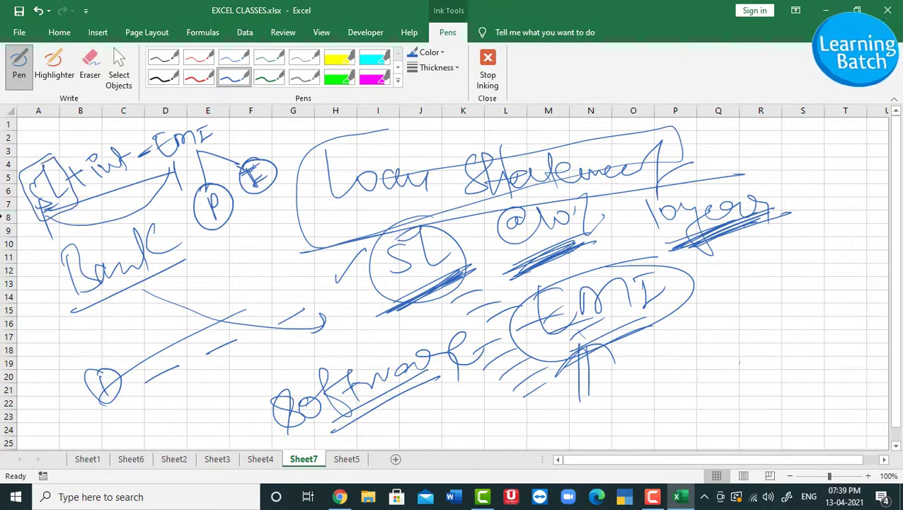
{"action": "mouse_move", "coordinate": [116, 135]}
{"action": "left_mouse_down"}
{"action": "mouse_move", "coordinate": [83, 151]}
{"action": "mouse_move", "coordinate": [82, 163]}
{"action": "mouse_move", "coordinate": [130, 190]}
{"action": "mouse_move", "coordinate": [142, 141]}
{"action": "mouse_move", "coordinate": [118, 135]}
{"action": "mouse_move", "coordinate": [23, 172]}
{"action": "mouse_move", "coordinate": [50, 223]}
{"action": "mouse_move", "coordinate": [147, 169]}
{"action": "mouse_move", "coordinate": [107, 129]}
{"action": "mouse_move", "coordinate": [70, 135]}
{"action": "left_mouse_up"}
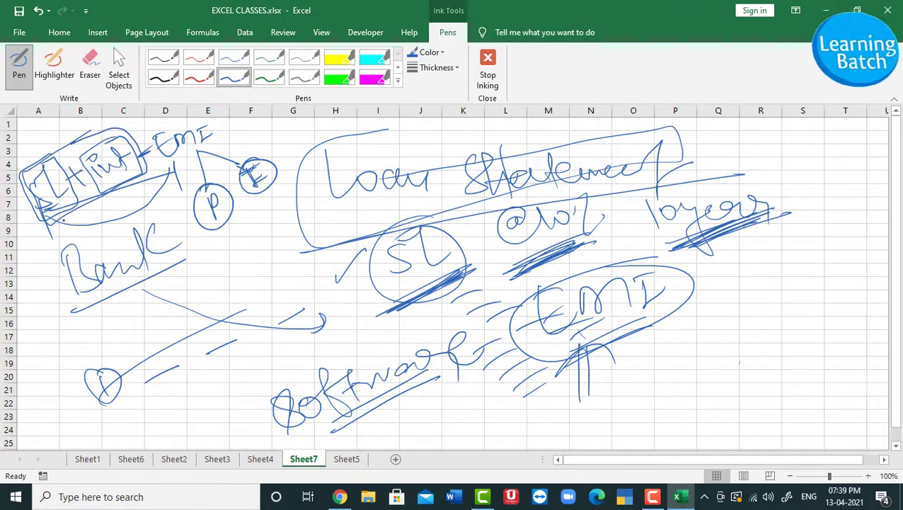
{"action": "left_click_drag", "start_coordinate": [53, 218], "coordinate": [194, 199]}
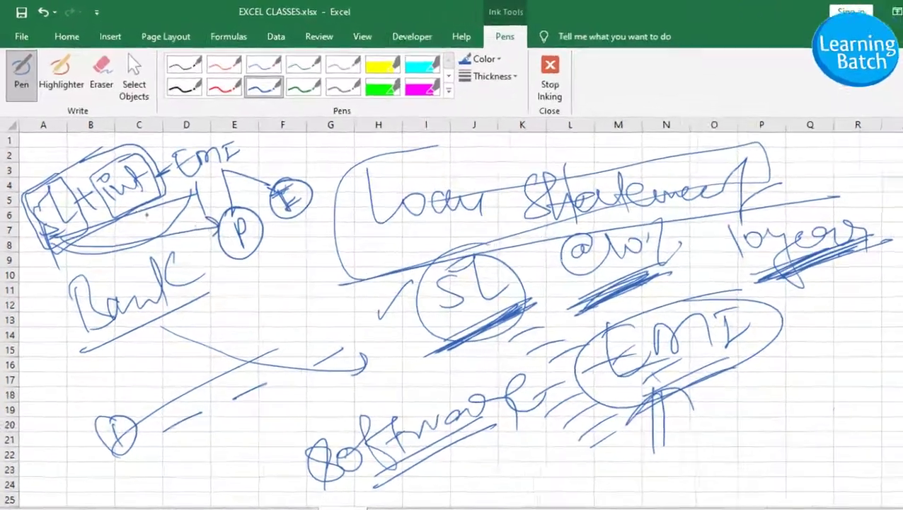
{"action": "mouse_move", "coordinate": [194, 245]}
{"action": "left_mouse_down"}
{"action": "mouse_move", "coordinate": [323, 225]}
{"action": "mouse_move", "coordinate": [327, 236]}
{"action": "left_mouse_up"}
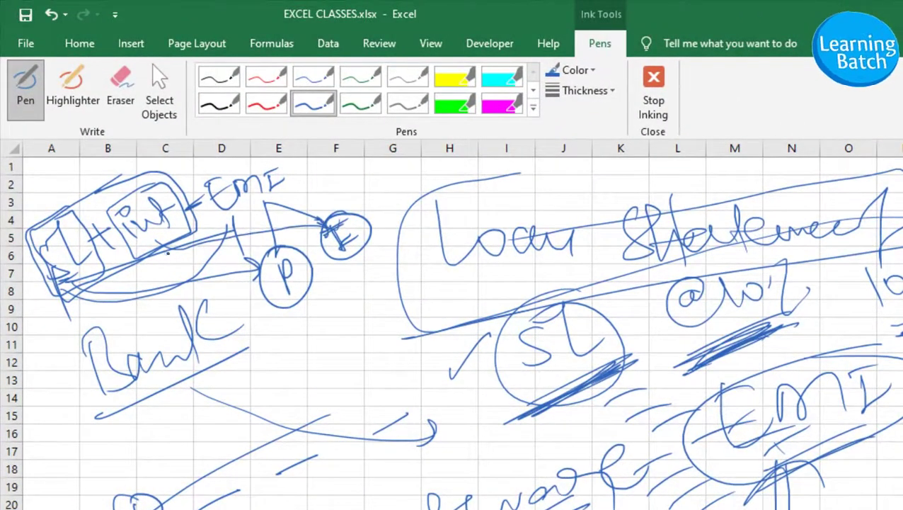
{"action": "mouse_move", "coordinate": [191, 241]}
{"action": "left_mouse_down"}
{"action": "mouse_move", "coordinate": [138, 186]}
{"action": "mouse_move", "coordinate": [130, 262]}
{"action": "mouse_move", "coordinate": [204, 233]}
{"action": "left_mouse_up"}
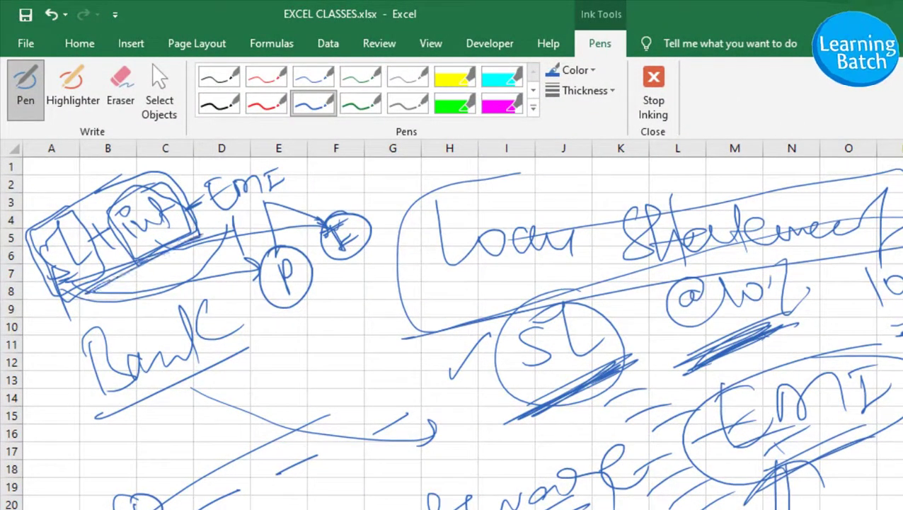
{"action": "left_click_drag", "start_coordinate": [82, 295], "coordinate": [204, 233]}
Step: In red ink, circle the P and E, add hatching and a loop, and box both together
{"action": "left_click", "coordinate": [266, 104]}
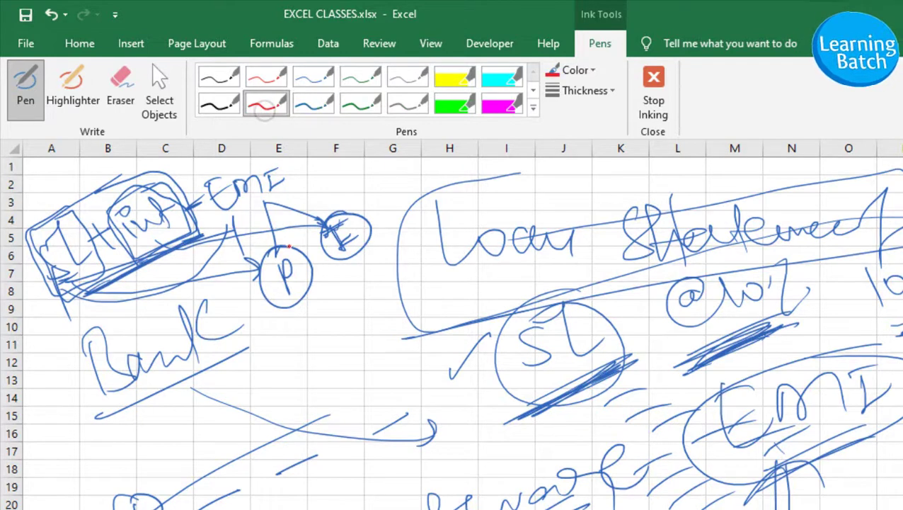
{"action": "mouse_move", "coordinate": [290, 251]}
{"action": "left_mouse_down"}
{"action": "mouse_move", "coordinate": [268, 291]}
{"action": "mouse_move", "coordinate": [305, 297]}
{"action": "mouse_move", "coordinate": [266, 297]}
{"action": "mouse_move", "coordinate": [312, 291]}
{"action": "left_mouse_up"}
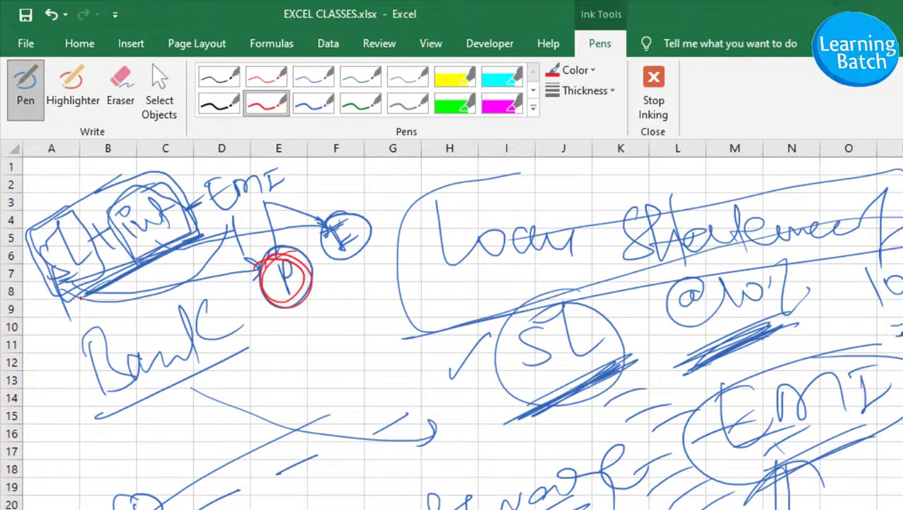
{"action": "mouse_move", "coordinate": [75, 282]}
{"action": "left_mouse_down"}
{"action": "mouse_move", "coordinate": [180, 303]}
{"action": "mouse_move", "coordinate": [257, 263]}
{"action": "mouse_move", "coordinate": [268, 270]}
{"action": "left_mouse_up"}
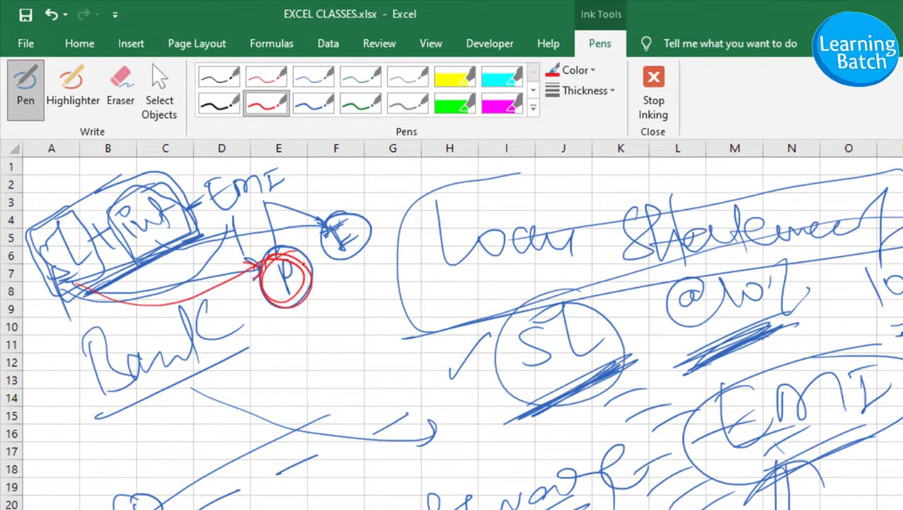
{"action": "mouse_move", "coordinate": [346, 213]}
{"action": "left_mouse_down"}
{"action": "mouse_move", "coordinate": [320, 245]}
{"action": "mouse_move", "coordinate": [365, 221]}
{"action": "left_mouse_up"}
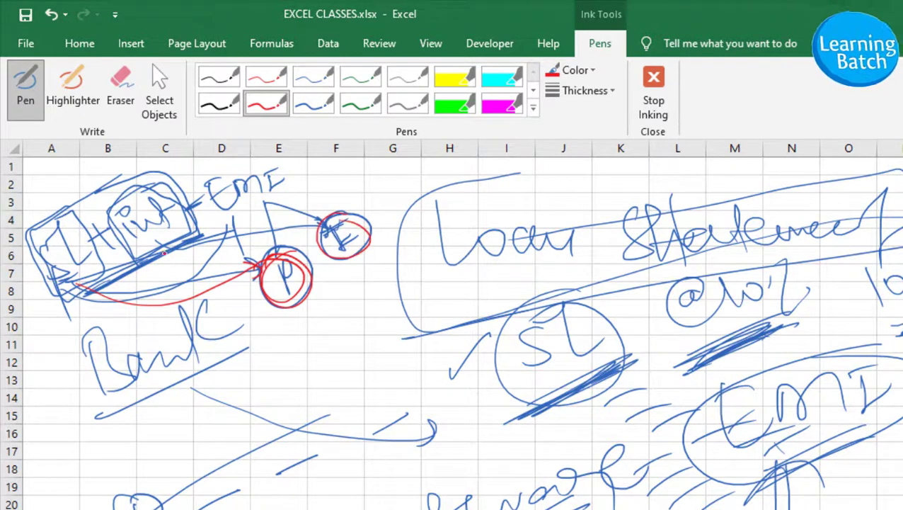
{"action": "mouse_move", "coordinate": [71, 303]}
{"action": "left_mouse_down"}
{"action": "mouse_move", "coordinate": [227, 225]}
{"action": "mouse_move", "coordinate": [230, 252]}
{"action": "left_mouse_up"}
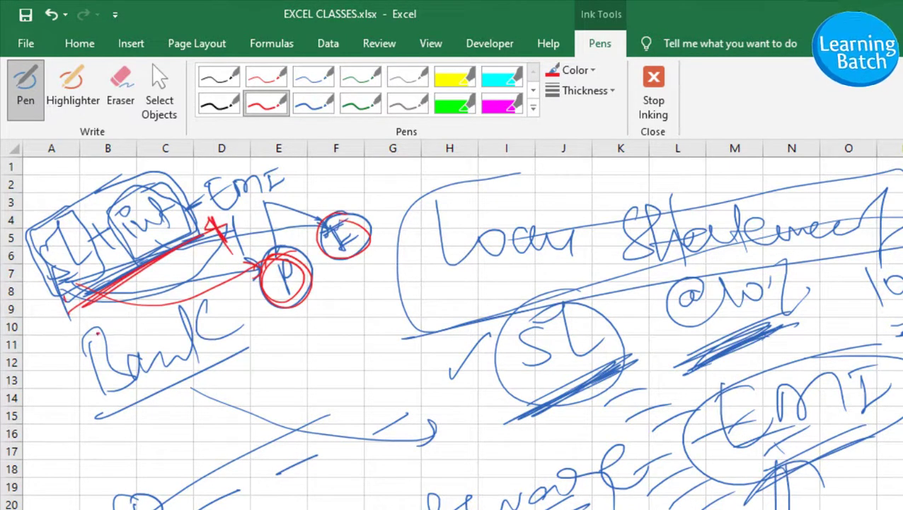
{"action": "left_click_drag", "start_coordinate": [68, 304], "coordinate": [80, 330]}
{"action": "mouse_move", "coordinate": [153, 245]}
{"action": "left_mouse_down"}
{"action": "mouse_move", "coordinate": [207, 247]}
{"action": "mouse_move", "coordinate": [354, 199]}
{"action": "mouse_move", "coordinate": [313, 237]}
{"action": "mouse_move", "coordinate": [332, 282]}
{"action": "left_mouse_up"}
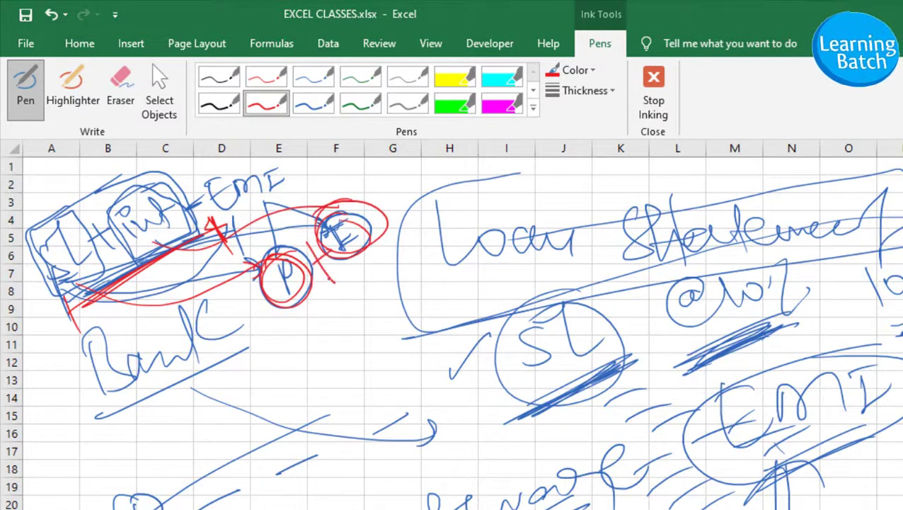
{"action": "left_click_drag", "start_coordinate": [291, 318], "coordinate": [400, 242]}
{"action": "mouse_move", "coordinate": [212, 262]}
{"action": "left_mouse_down"}
{"action": "mouse_move", "coordinate": [347, 169]}
{"action": "mouse_move", "coordinate": [421, 262]}
{"action": "mouse_move", "coordinate": [294, 303]}
{"action": "left_mouse_up"}
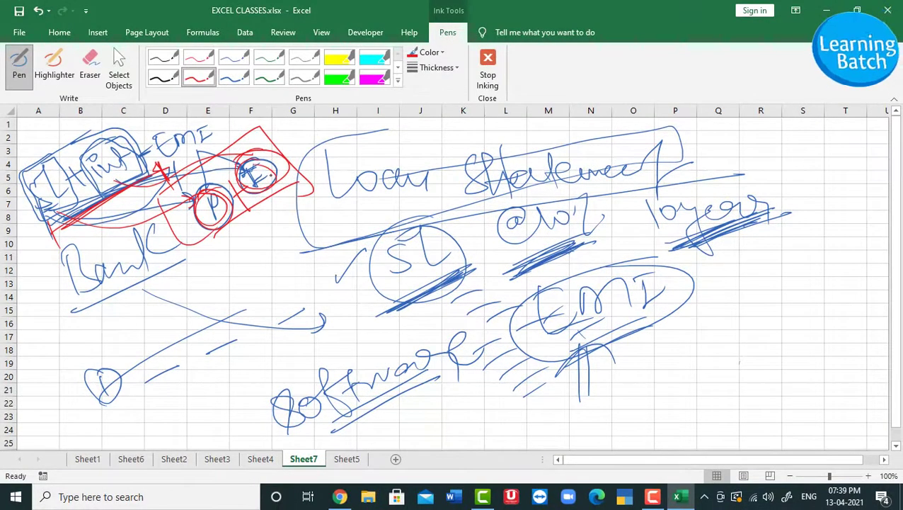
Step: Delete all ink on Sheet7 and return to normal cell selection at A1
{"action": "key", "text": "ctrl+a"}
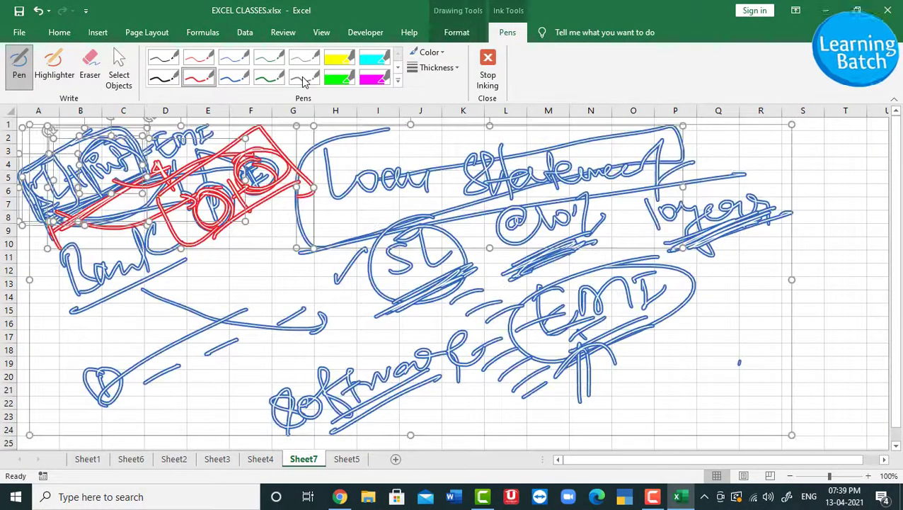
{"action": "key", "text": "Delete"}
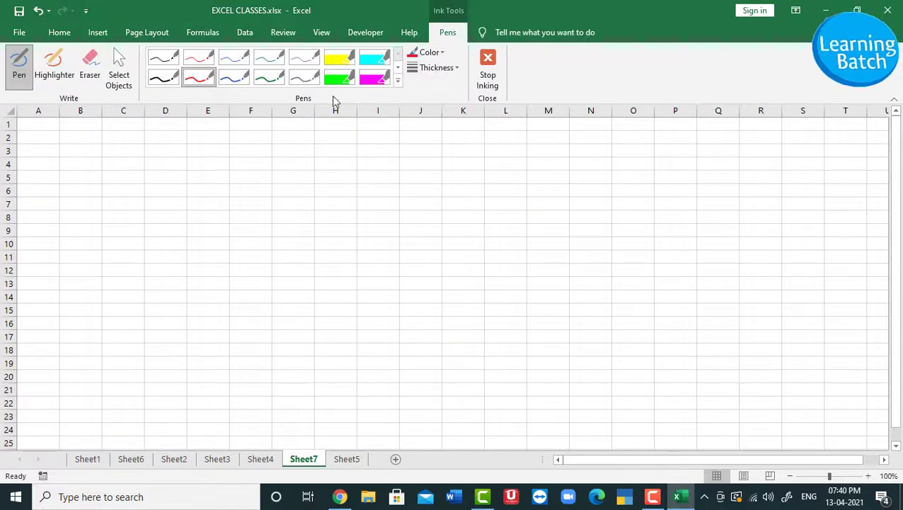
{"action": "left_click", "coordinate": [59, 33]}
{"action": "left_click", "coordinate": [80, 135]}
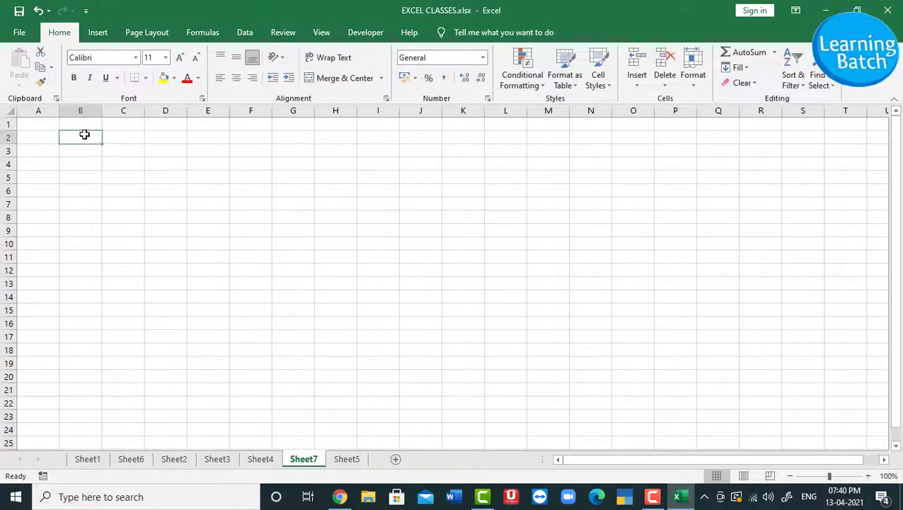
{"action": "left_click", "coordinate": [46, 124]}
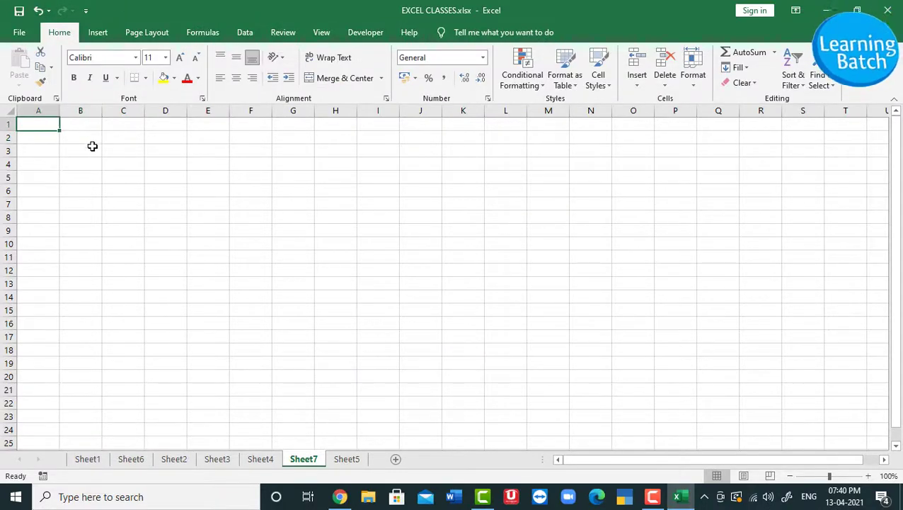
{"action": "scroll", "coordinate": [99, 161], "scroll_direction": "up", "scroll_amount": 2, "text": "ctrl"}
{"action": "scroll", "coordinate": [124, 180], "scroll_direction": "up", "scroll_amount": 1, "text": "ctrl"}
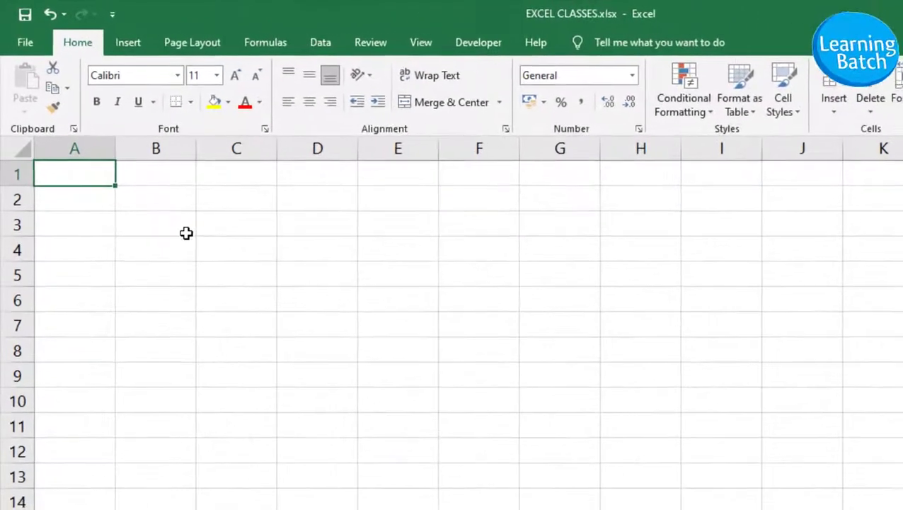
{"action": "key", "text": "Right"}
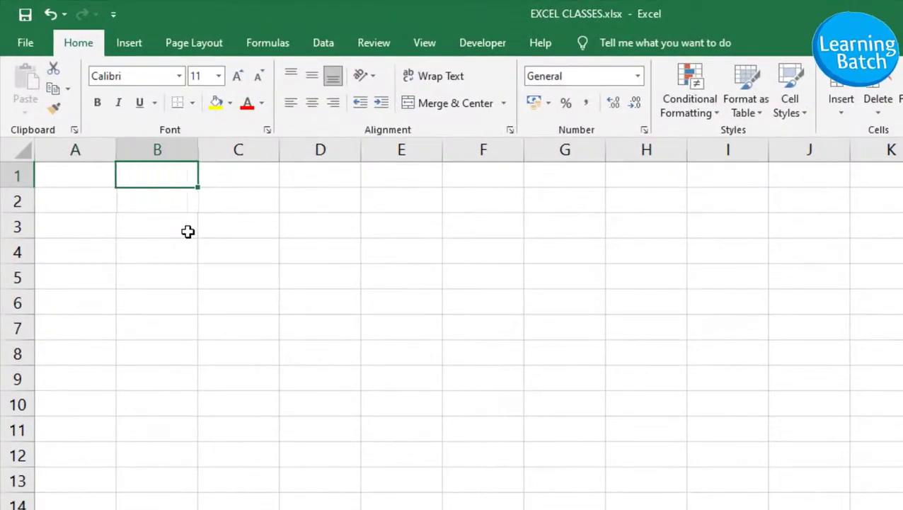
{"action": "key", "text": "Left"}
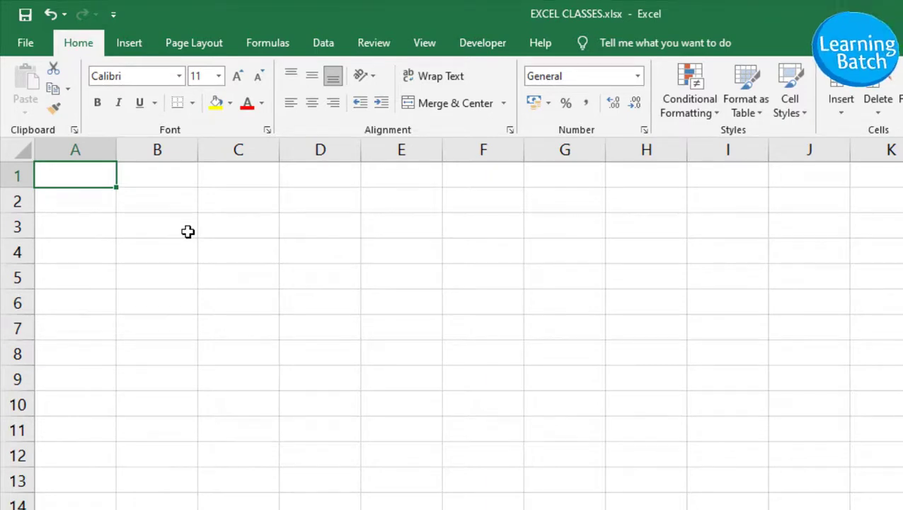
Step: Enter LOAN AMOUNT, RATE OF INTEREST, TENURE and MODE OF EMI in A1:A4, then widen column A
{"action": "type", "text": "LOAN AMOU"}
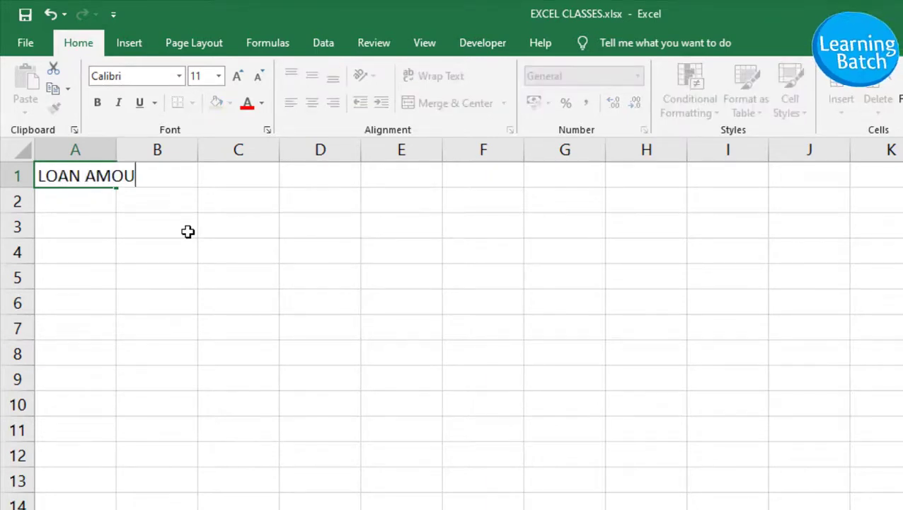
{"action": "type", "text": "NT"}
{"action": "key", "text": "Return"}
{"action": "type", "text": "RAT"}
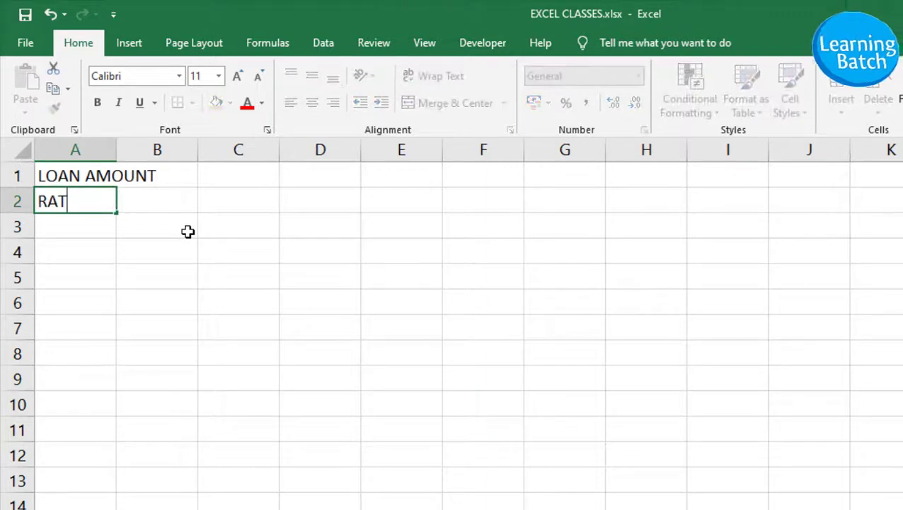
{"action": "type", "text": "E OF INTEREST"}
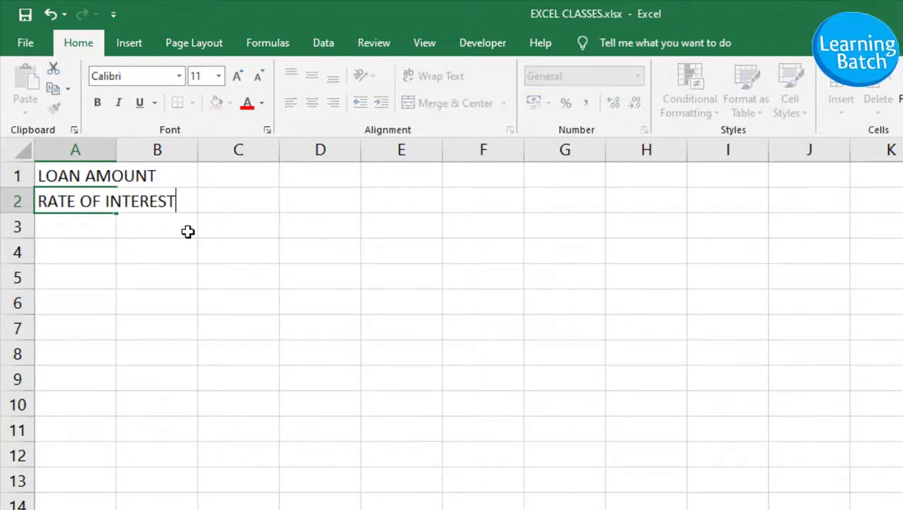
{"action": "key", "text": "Return"}
{"action": "type", "text": "TE"}
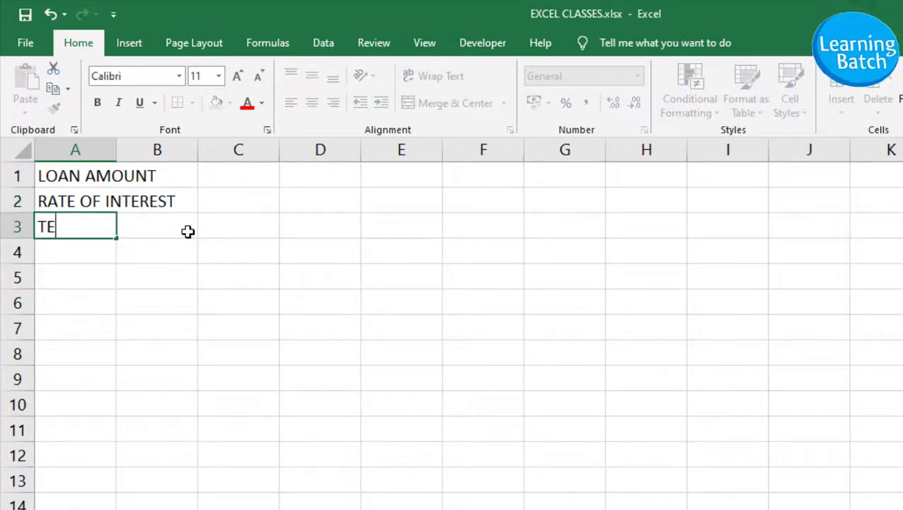
{"action": "type", "text": "NURE"}
{"action": "key", "text": "Return"}
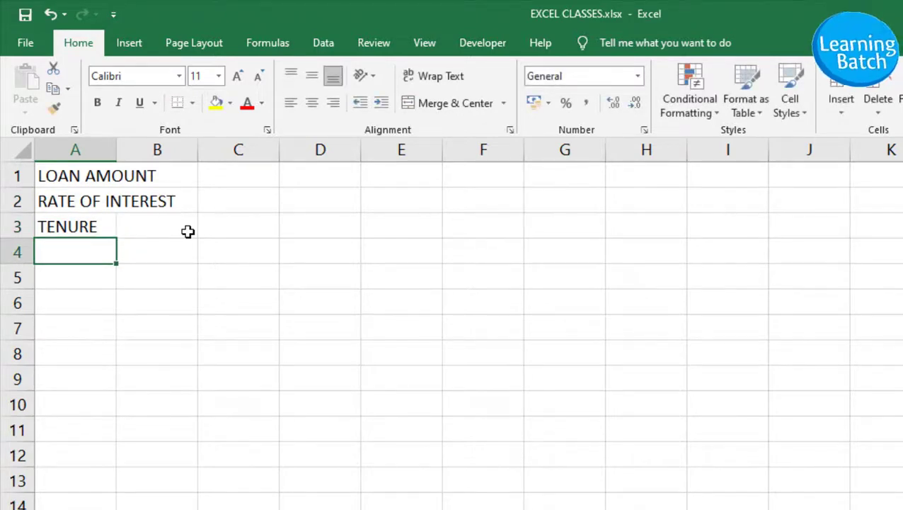
{"action": "type", "text": "MODE OF "}
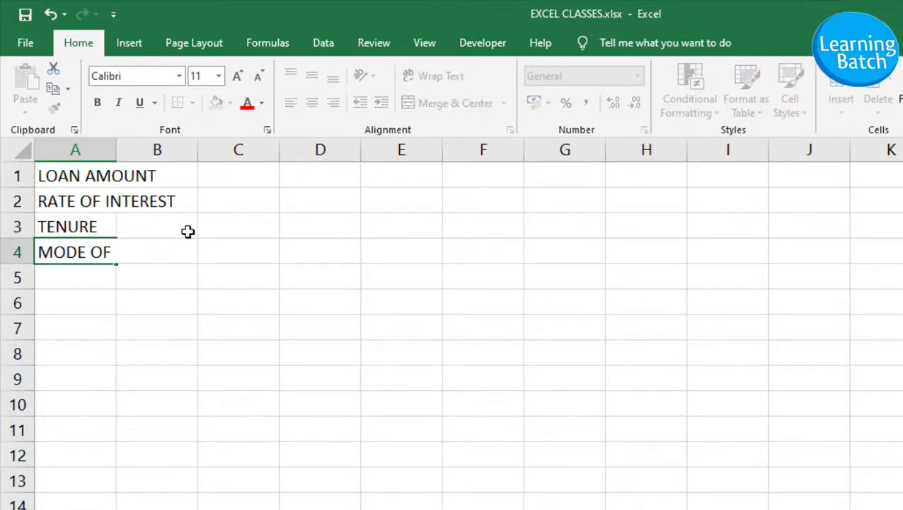
{"action": "type", "text": "EMI"}
{"action": "key", "text": "Return"}
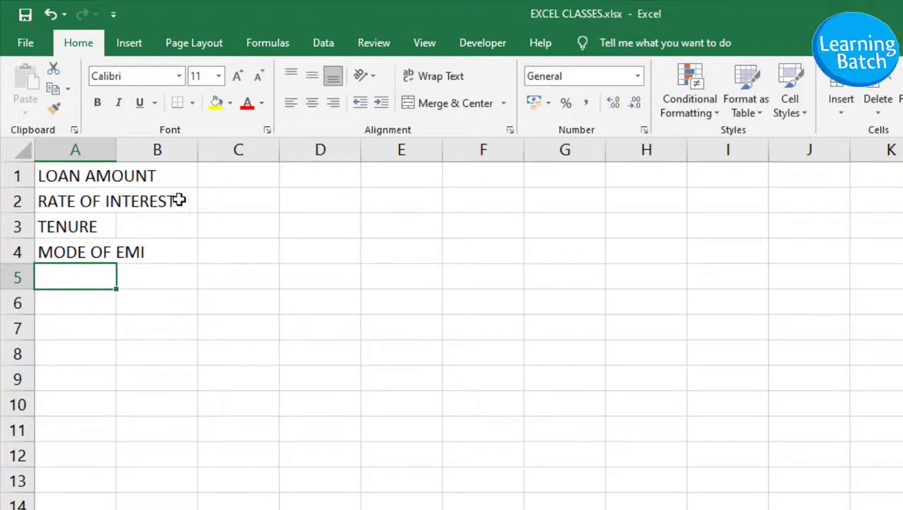
{"action": "left_click_drag", "start_coordinate": [116, 147], "coordinate": [186, 148]}
{"action": "left_click", "coordinate": [222, 248]}
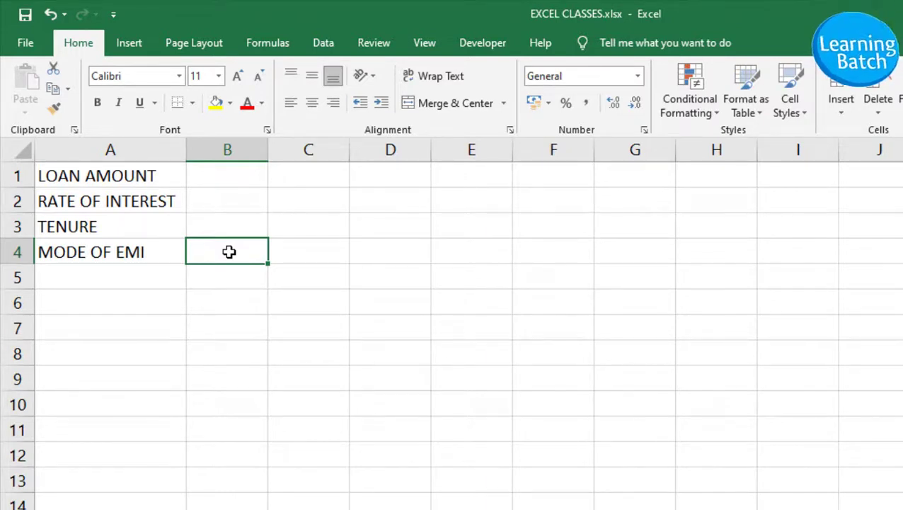
Step: Enter 500000 in B1, 10% with 'p.a.' in row 2, and 2 with 'year' in row 3
{"action": "key", "text": "Up"}
{"action": "key", "text": "Up"}
{"action": "key", "text": "Up"}
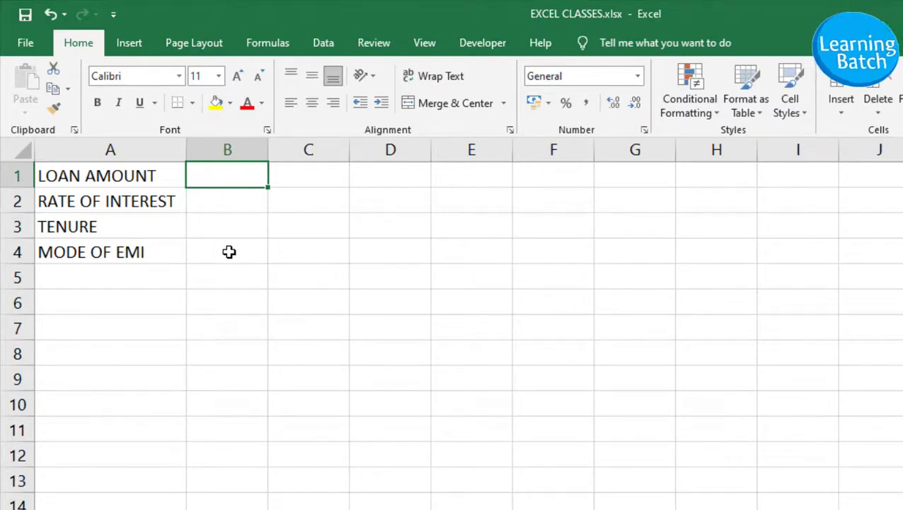
{"action": "type", "text": "500"}
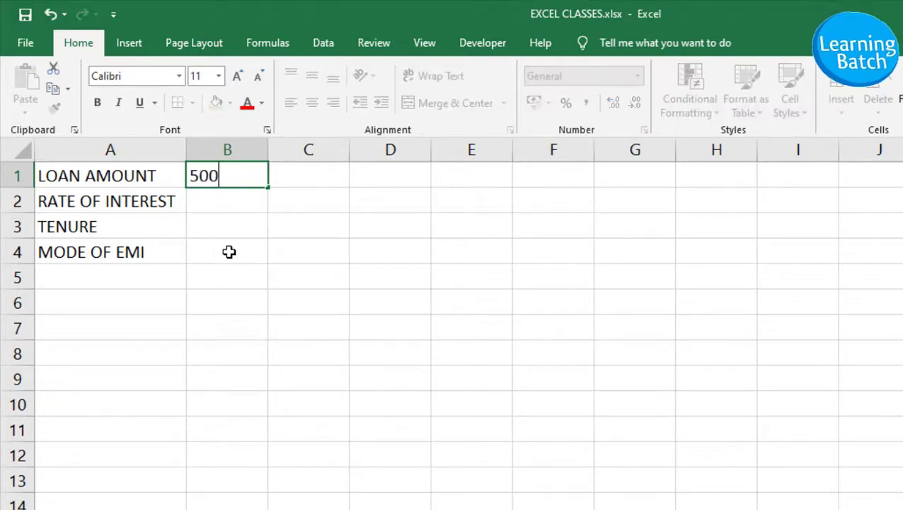
{"action": "type", "text": "000"}
{"action": "key", "text": "Return"}
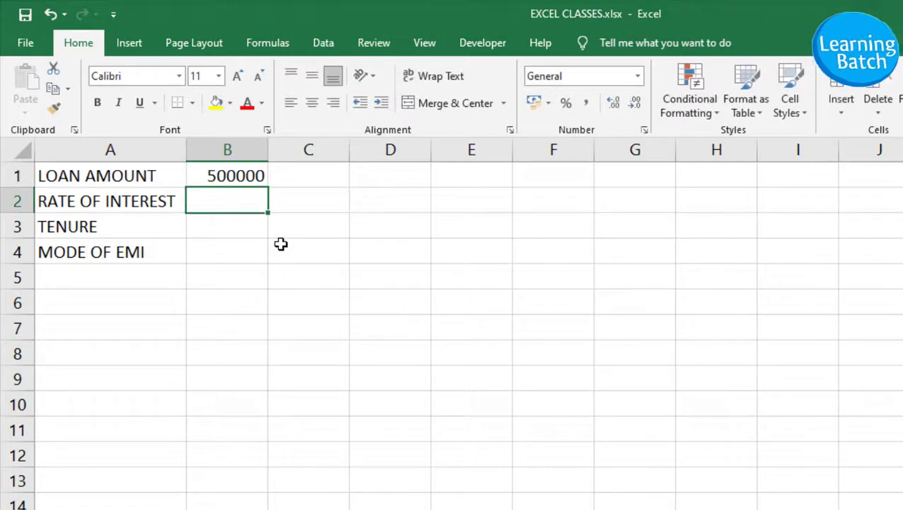
{"action": "type", "text": "10"}
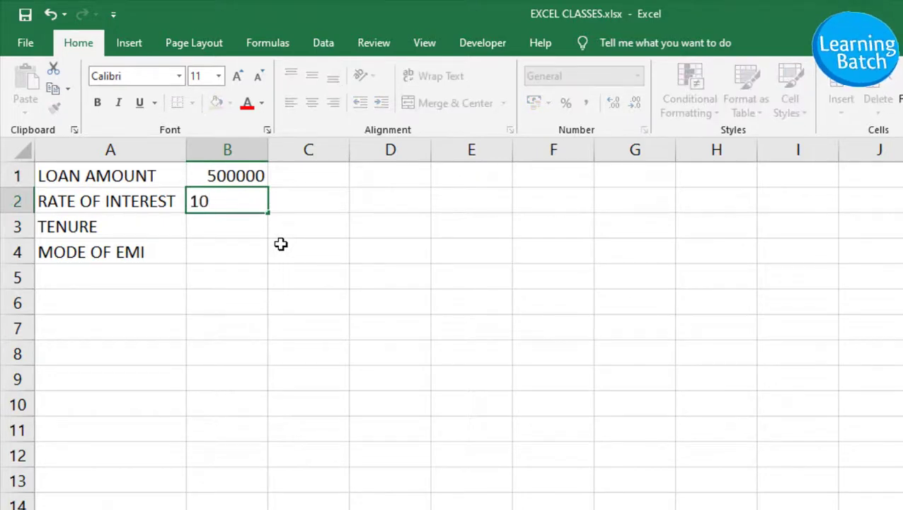
{"action": "type", "text": "%"}
{"action": "key", "text": "Tab"}
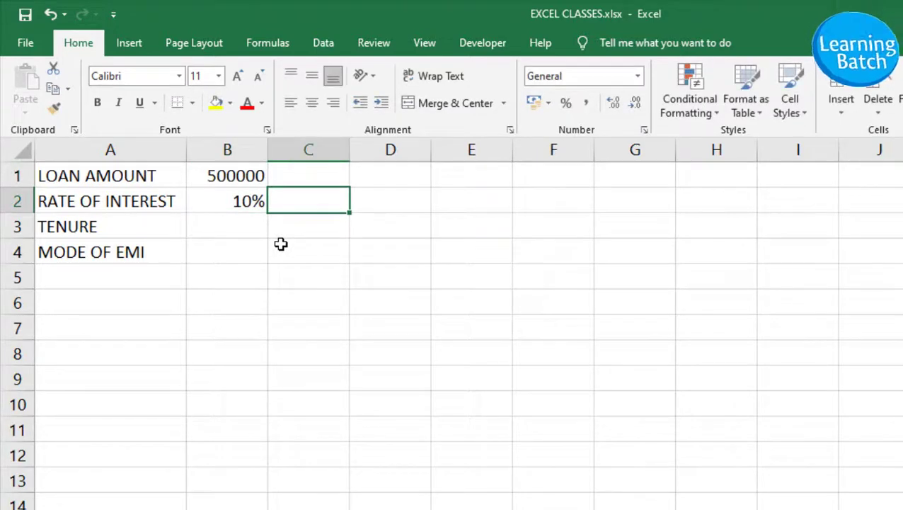
{"action": "type", "text": "p.a."}
{"action": "key", "text": "Return"}
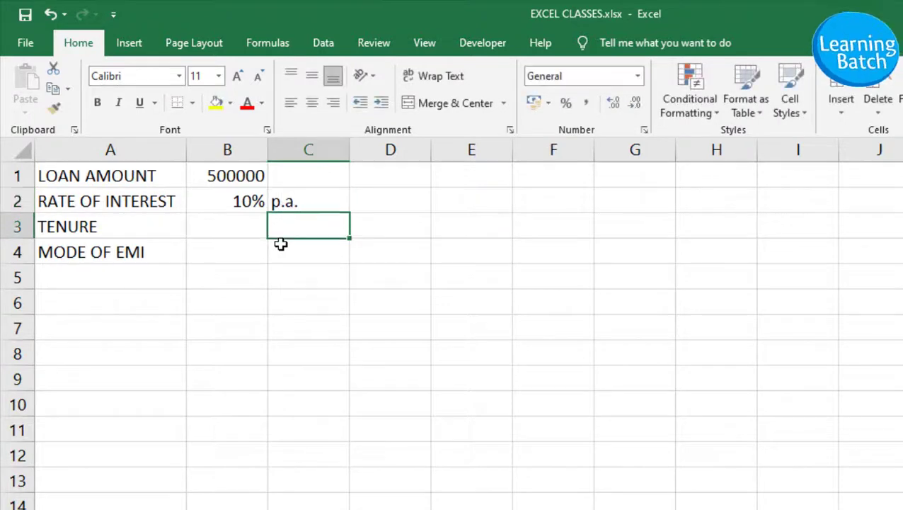
{"action": "key", "text": "Left"}
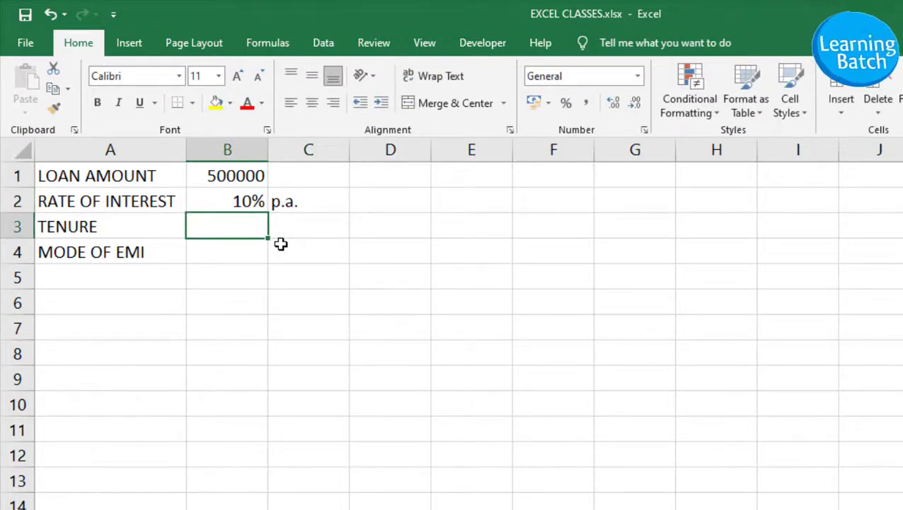
{"action": "type", "text": "2"}
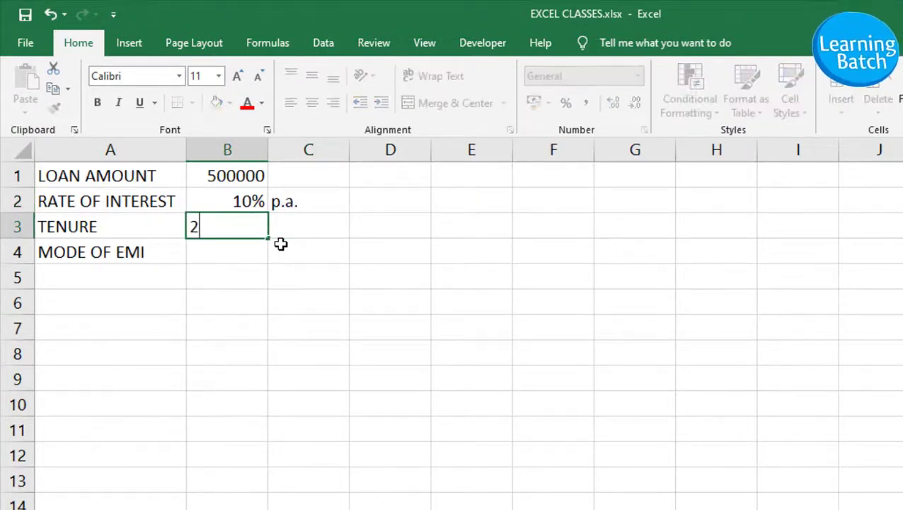
{"action": "key", "text": "Tab"}
{"action": "type", "text": "y"}
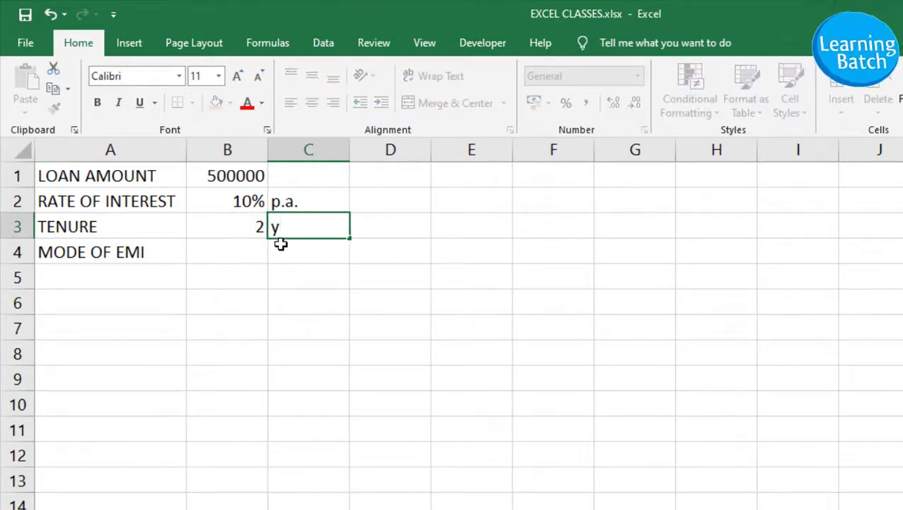
{"action": "type", "text": "ear"}
{"action": "key", "text": "Return"}
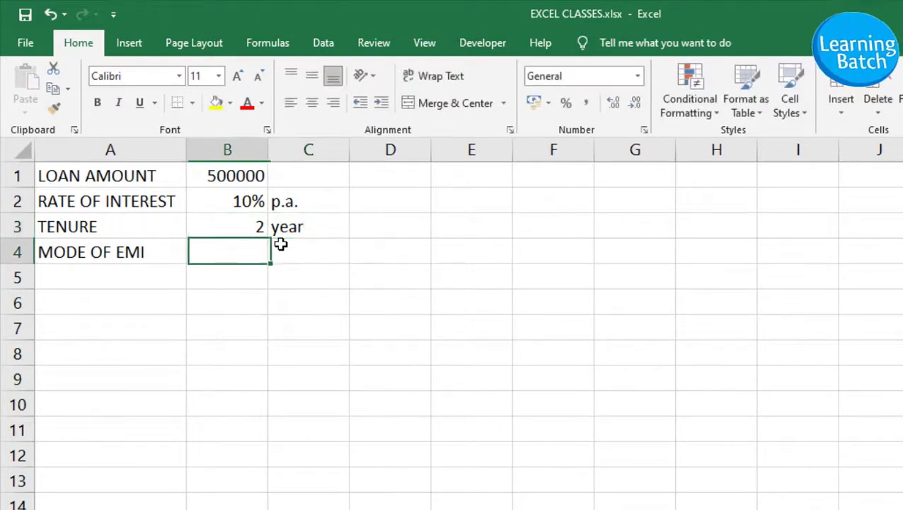
Step: Enter MONTHLY in B4 and autofit column B to fit it
{"action": "type", "text": "M"}
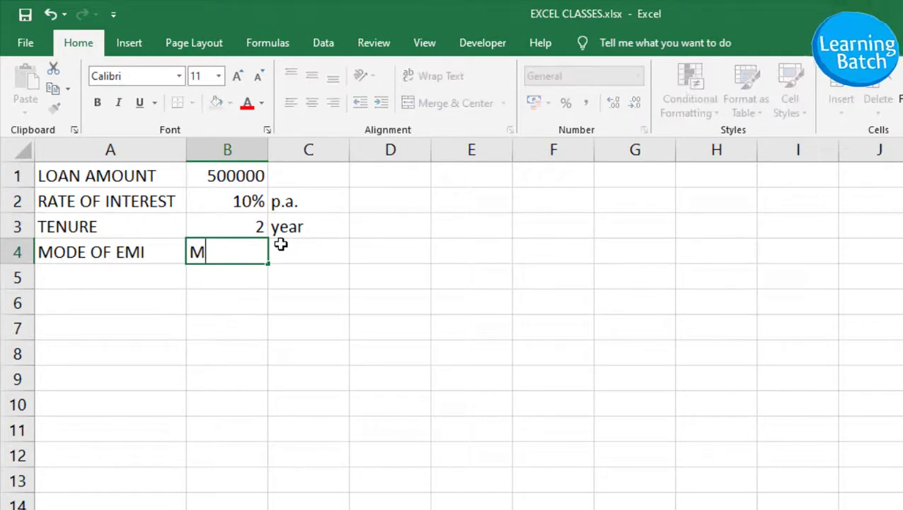
{"action": "type", "text": "o"}
{"action": "key", "text": "BackSpace"}
{"action": "type", "text": "ONTH"}
{"action": "key", "text": "BackSpace"}
{"action": "type", "text": "HL"}
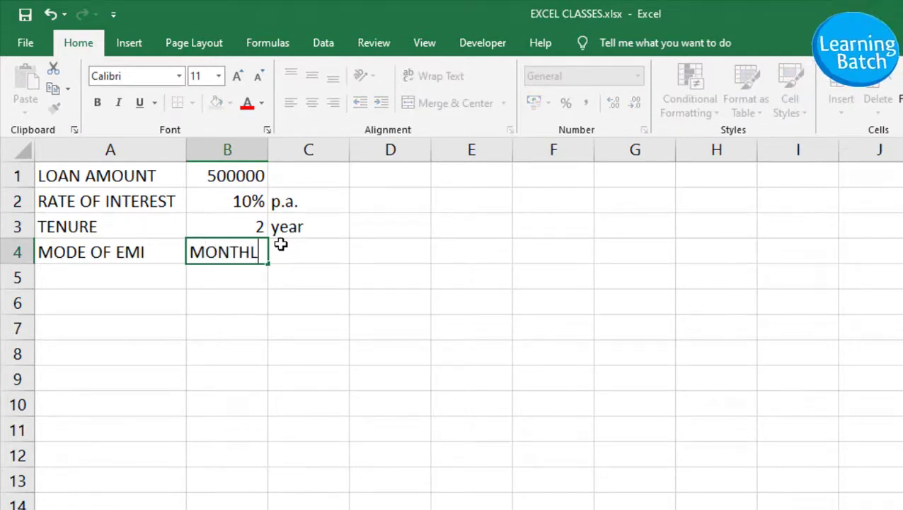
{"action": "type", "text": "Y"}
{"action": "left_click", "coordinate": [281, 244]}
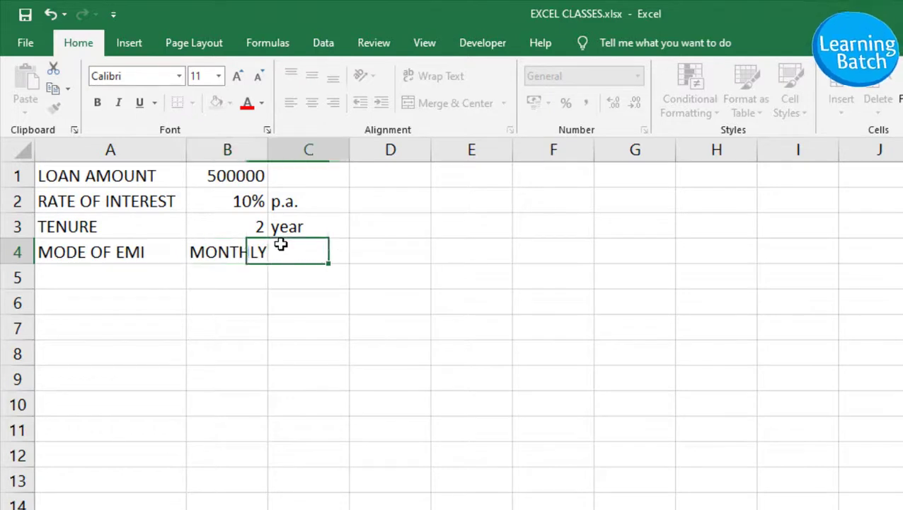
{"action": "double_click", "coordinate": [267, 145]}
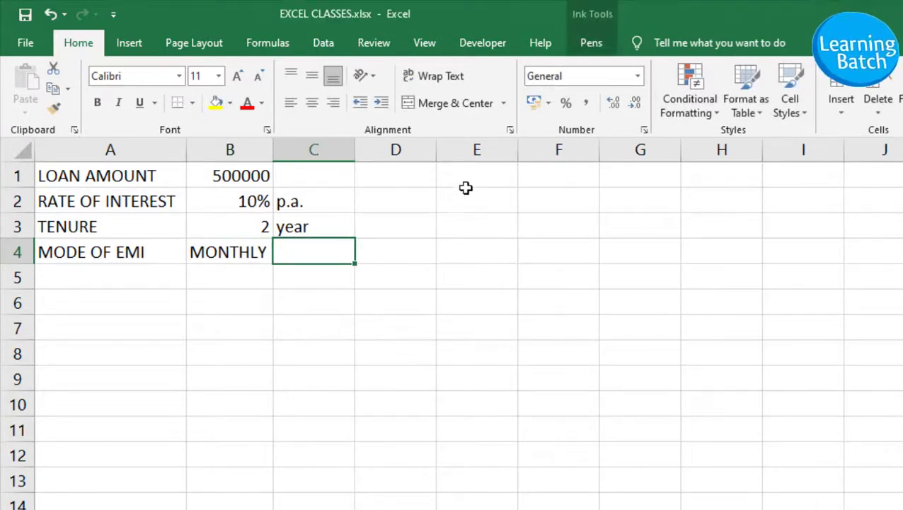
{"action": "left_click", "coordinate": [588, 44]}
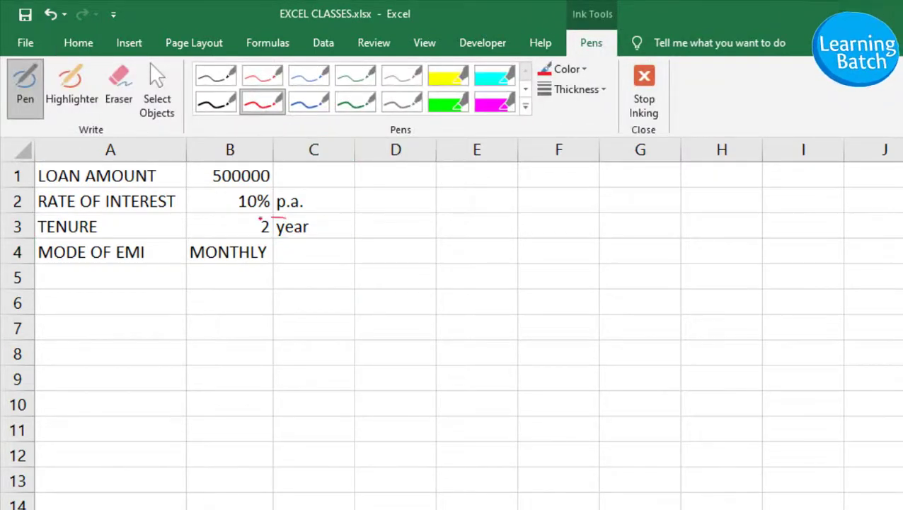
{"action": "left_click_drag", "start_coordinate": [283, 237], "coordinate": [276, 215]}
{"action": "mouse_move", "coordinate": [227, 395]}
{"action": "left_mouse_down"}
{"action": "mouse_move", "coordinate": [500, 318]}
{"action": "mouse_move", "coordinate": [515, 354]}
{"action": "mouse_move", "coordinate": [813, 236]}
{"action": "mouse_move", "coordinate": [819, 268]}
{"action": "mouse_move", "coordinate": [233, 427]}
{"action": "left_mouse_up"}
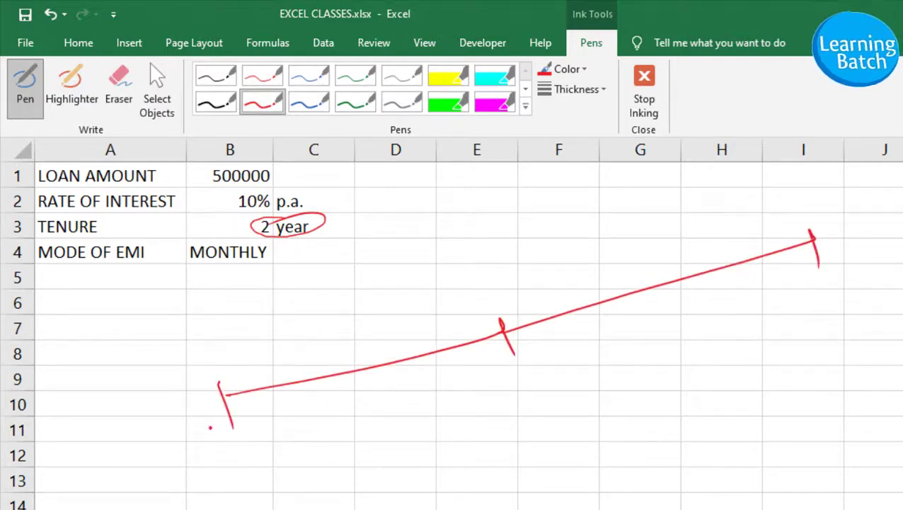
{"action": "left_click_drag", "start_coordinate": [134, 267], "coordinate": [116, 277]}
{"action": "mouse_move", "coordinate": [226, 395]}
{"action": "left_mouse_down"}
{"action": "mouse_move", "coordinate": [504, 330]}
{"action": "mouse_move", "coordinate": [564, 255]}
{"action": "mouse_move", "coordinate": [811, 239]}
{"action": "left_mouse_up"}
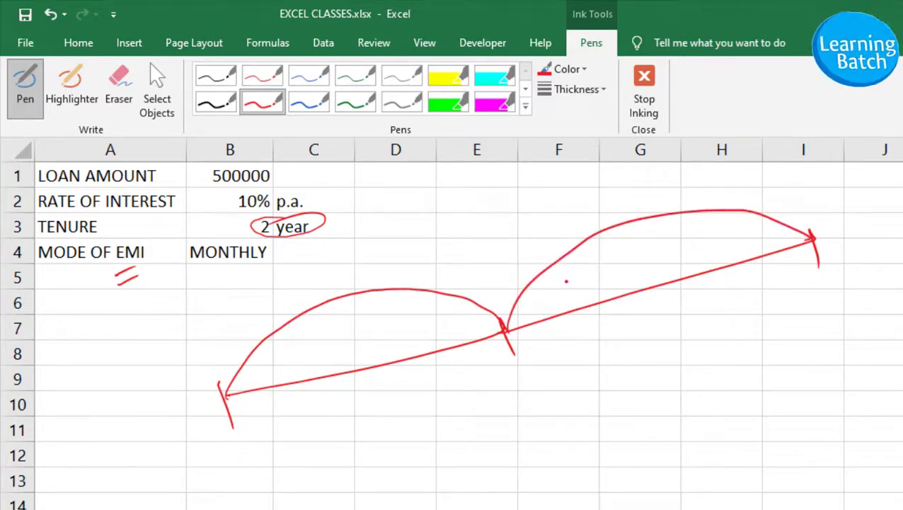
{"action": "mouse_move", "coordinate": [566, 281]}
{"action": "left_mouse_down"}
{"action": "mouse_move", "coordinate": [563, 301]}
{"action": "mouse_move", "coordinate": [599, 276]}
{"action": "left_mouse_up"}
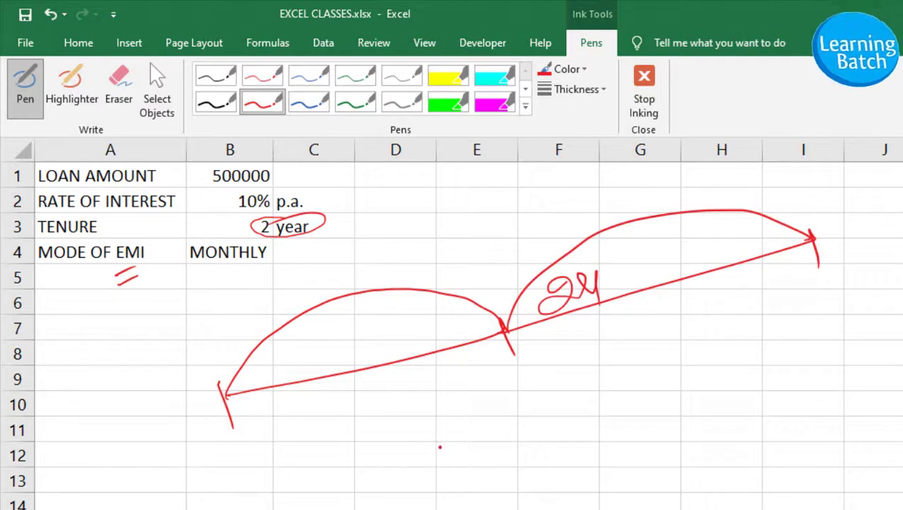
{"action": "mouse_move", "coordinate": [442, 428]}
{"action": "left_mouse_down"}
{"action": "mouse_move", "coordinate": [456, 464]}
{"action": "mouse_move", "coordinate": [495, 453]}
{"action": "left_mouse_up"}
{"action": "left_click", "coordinate": [491, 446]}
{"action": "left_click_drag", "start_coordinate": [503, 419], "coordinate": [516, 434]}
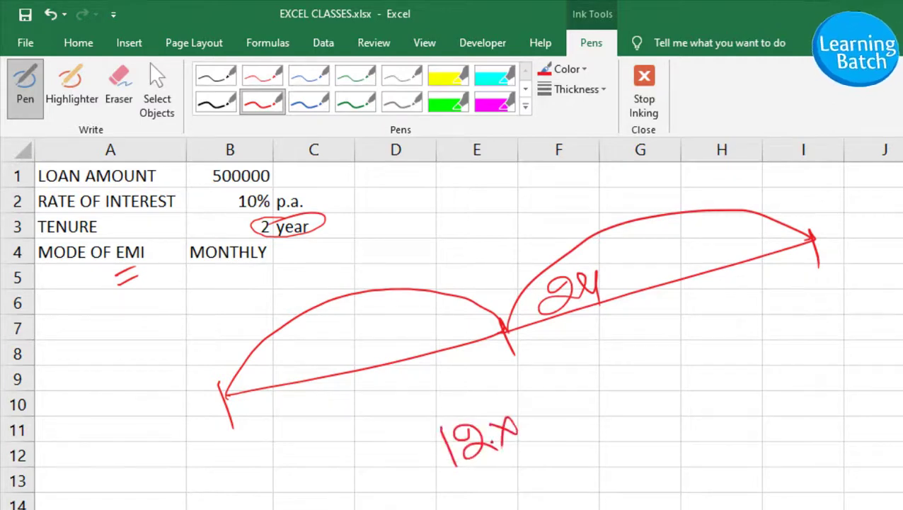
{"action": "mouse_move", "coordinate": [529, 401]}
{"action": "left_mouse_down"}
{"action": "mouse_move", "coordinate": [528, 423]}
{"action": "mouse_move", "coordinate": [570, 418]}
{"action": "left_mouse_up"}
{"action": "left_click_drag", "start_coordinate": [572, 398], "coordinate": [595, 397]}
{"action": "left_click_drag", "start_coordinate": [605, 375], "coordinate": [625, 389]}
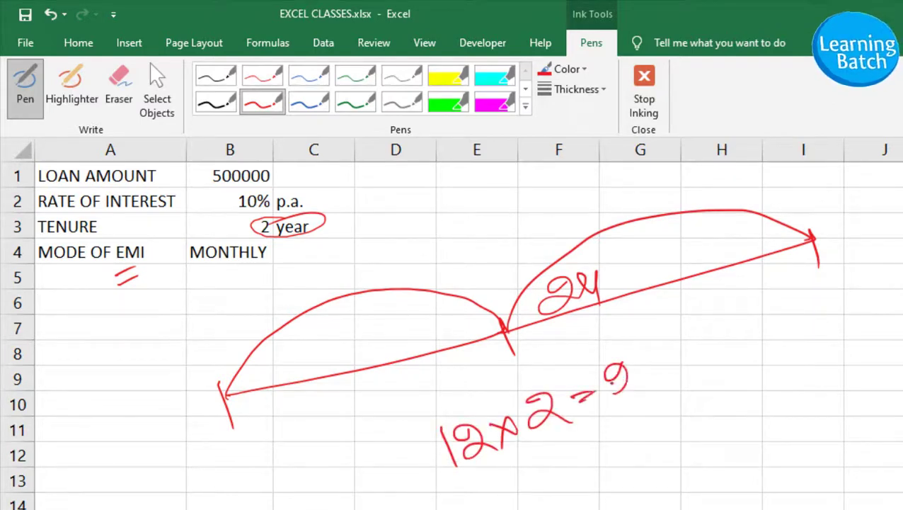
{"action": "left_click_drag", "start_coordinate": [634, 358], "coordinate": [656, 376]}
{"action": "mouse_move", "coordinate": [634, 324]}
{"action": "left_mouse_down"}
{"action": "mouse_move", "coordinate": [673, 323]}
{"action": "mouse_move", "coordinate": [637, 326]}
{"action": "left_mouse_up"}
{"action": "mouse_move", "coordinate": [712, 323]}
{"action": "left_mouse_down"}
{"action": "mouse_move", "coordinate": [722, 351]}
{"action": "mouse_move", "coordinate": [808, 301]}
{"action": "left_mouse_up"}
{"action": "left_click_drag", "start_coordinate": [783, 296], "coordinate": [800, 287]}
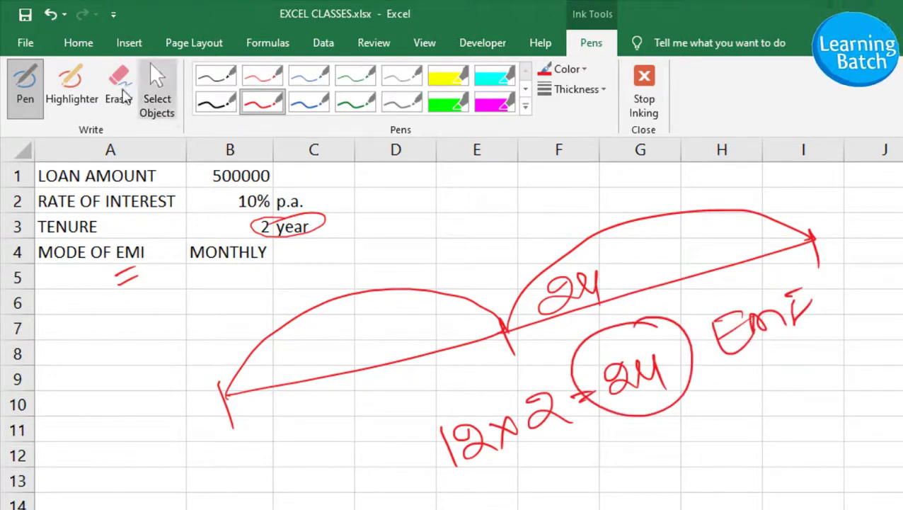
{"action": "left_click", "coordinate": [118, 81]}
{"action": "mouse_move", "coordinate": [290, 249]}
{"action": "left_mouse_down"}
{"action": "mouse_move", "coordinate": [233, 424]}
{"action": "mouse_move", "coordinate": [226, 399]}
{"action": "mouse_move", "coordinate": [595, 292]}
{"action": "mouse_move", "coordinate": [511, 461]}
{"action": "mouse_move", "coordinate": [637, 372]}
{"action": "left_mouse_up"}
{"action": "left_click_drag", "start_coordinate": [798, 269], "coordinate": [771, 336]}
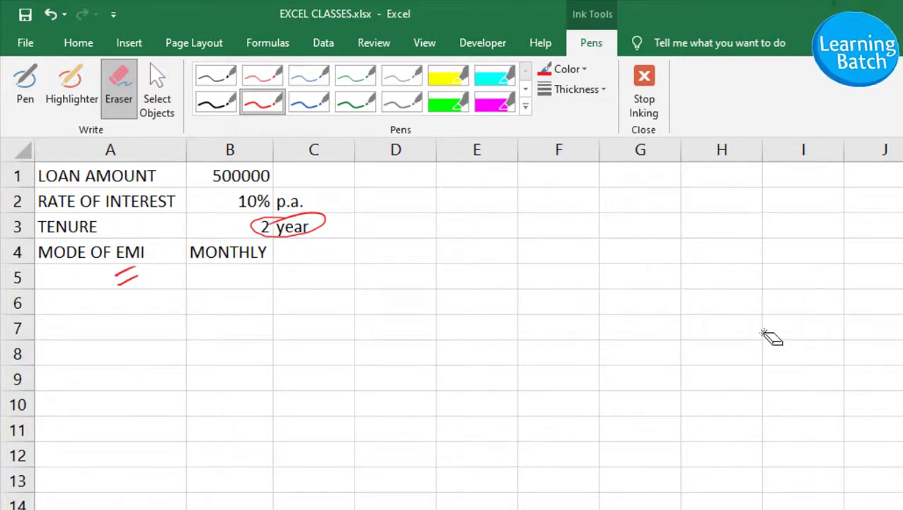
{"action": "mouse_move", "coordinate": [328, 221]}
{"action": "left_mouse_down"}
{"action": "mouse_move", "coordinate": [141, 315]}
{"action": "mouse_move", "coordinate": [167, 258]}
{"action": "left_mouse_up"}
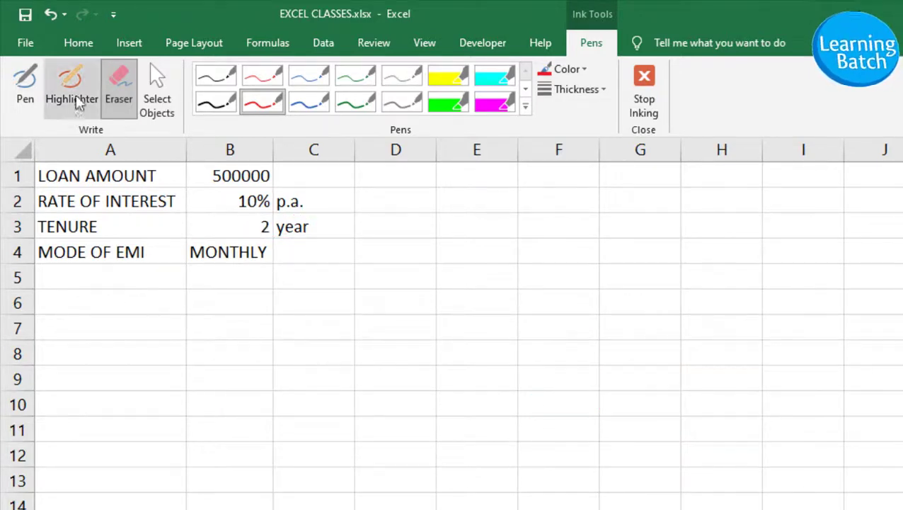
{"action": "left_click", "coordinate": [116, 64]}
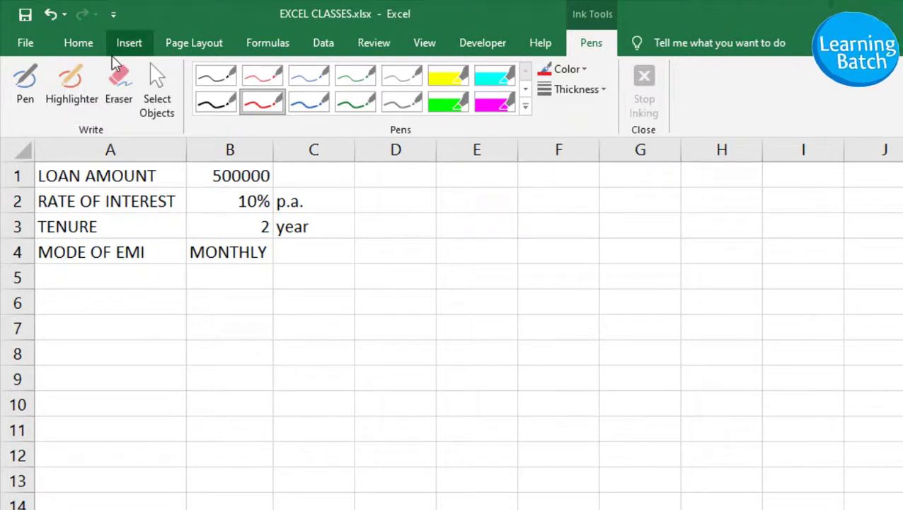
Step: Enter 12 in C4 and left-align it
{"action": "left_click", "coordinate": [343, 252]}
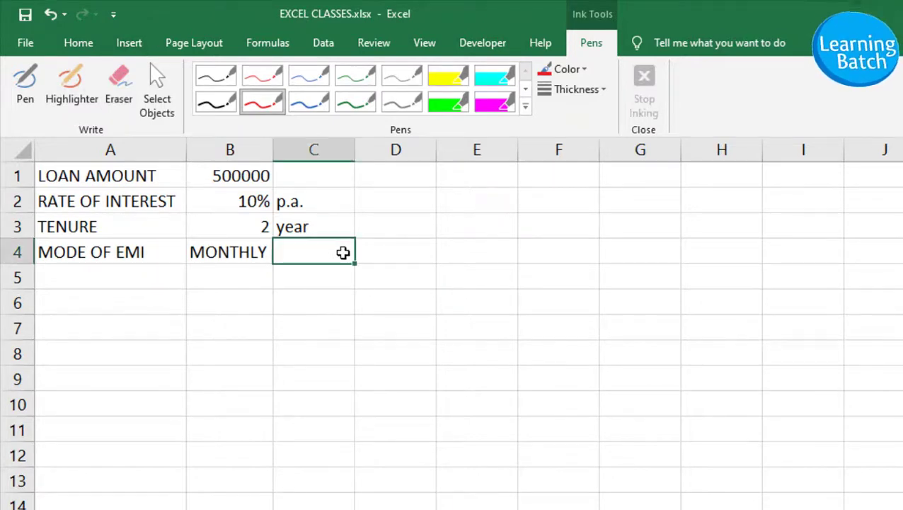
{"action": "type", "text": "12"}
{"action": "key", "text": "Tab"}
{"action": "left_click", "coordinate": [342, 252]}
{"action": "left_click", "coordinate": [117, 88]}
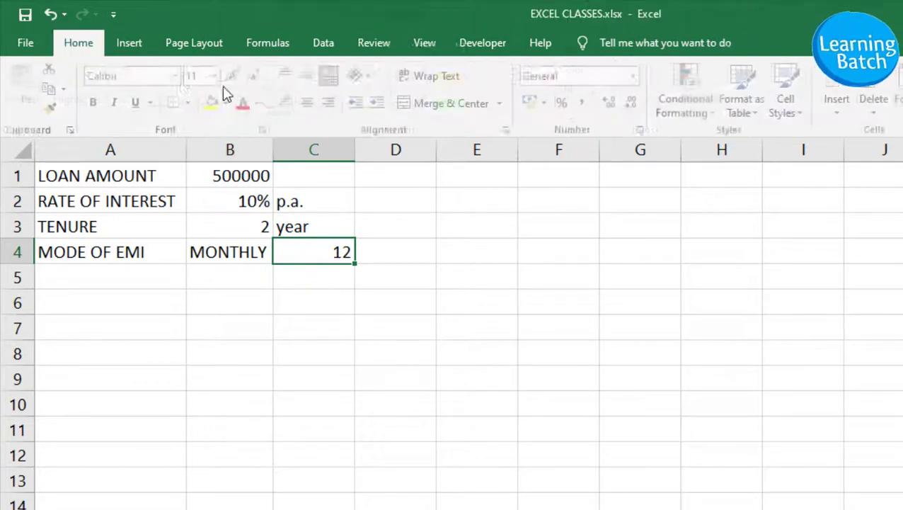
{"action": "left_click", "coordinate": [290, 103]}
Step: Change the mode in B4 to YEARLY and clear the 12 from C4
{"action": "left_click", "coordinate": [244, 253]}
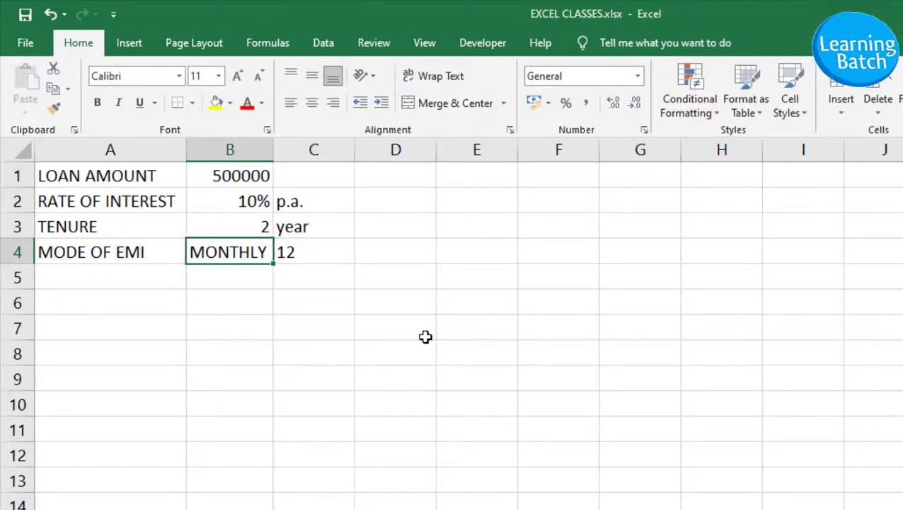
{"action": "type", "text": "YEAR"}
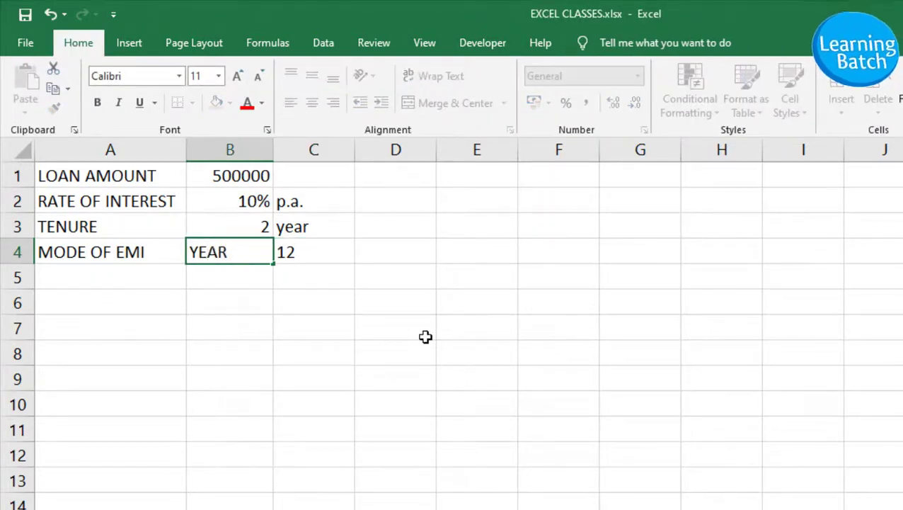
{"action": "type", "text": "LY"}
{"action": "key", "text": "Tab"}
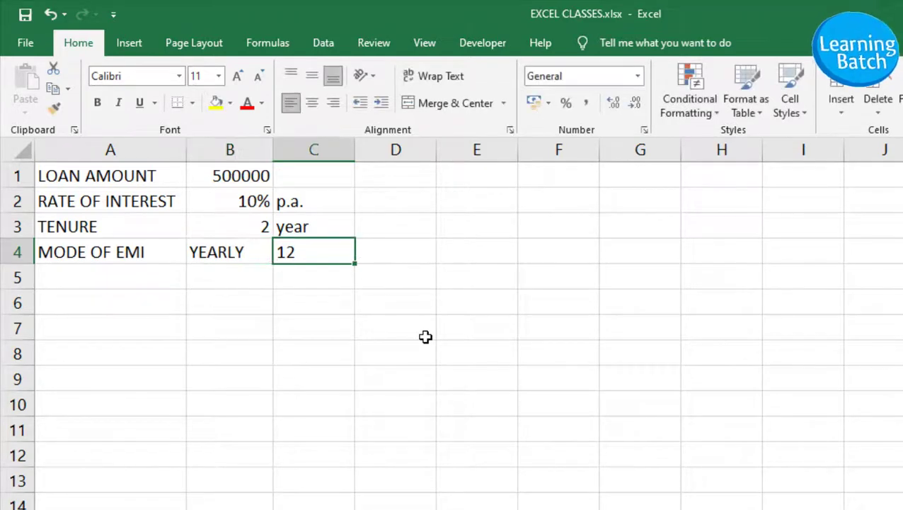
{"action": "key", "text": "Left"}
{"action": "key", "text": "Left"}
{"action": "key", "text": "Right"}
{"action": "key", "text": "Right"}
{"action": "key", "text": "Left"}
{"action": "key", "text": "Left"}
{"action": "key", "text": "Right"}
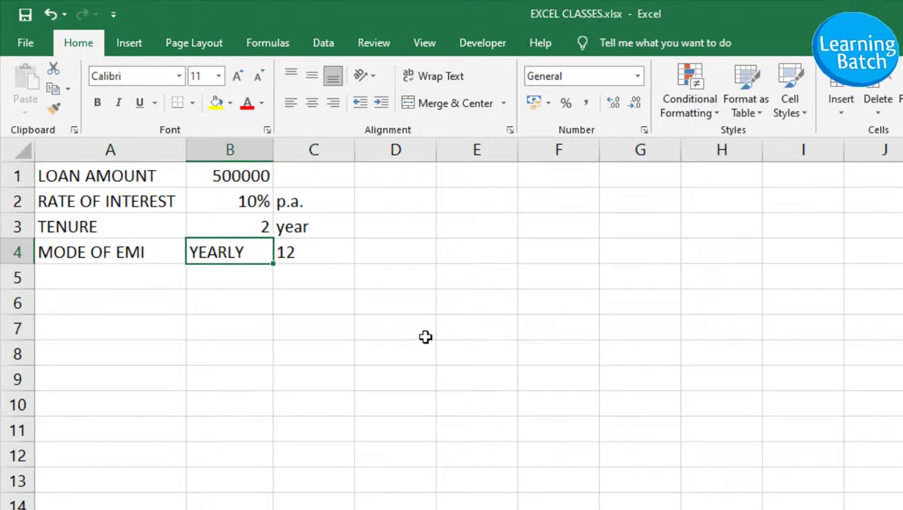
{"action": "key", "text": "Right"}
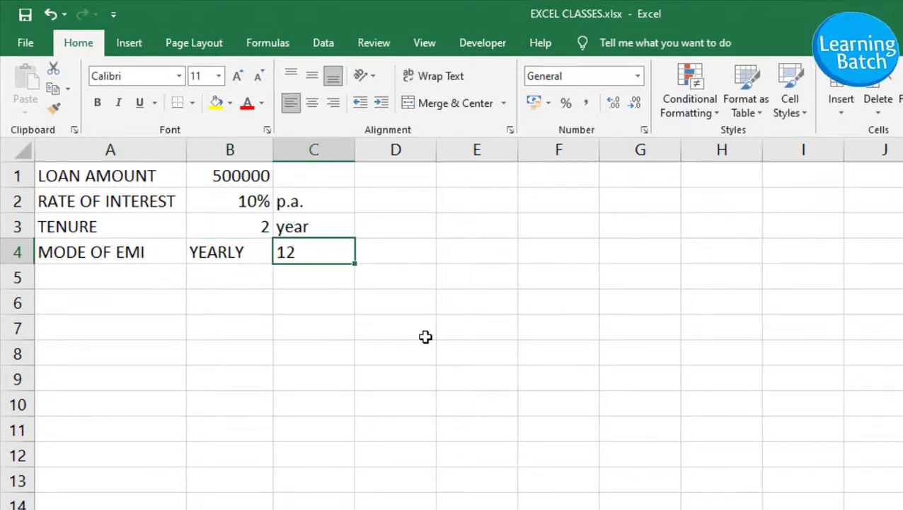
{"action": "key", "text": "Escape"}
Step: Add a NO. OF EMI label in A5 with 2 in B5
{"action": "key", "text": "Left"}
{"action": "key", "text": "Down"}
{"action": "key", "text": "Left"}
{"action": "type", "text": "NO"}
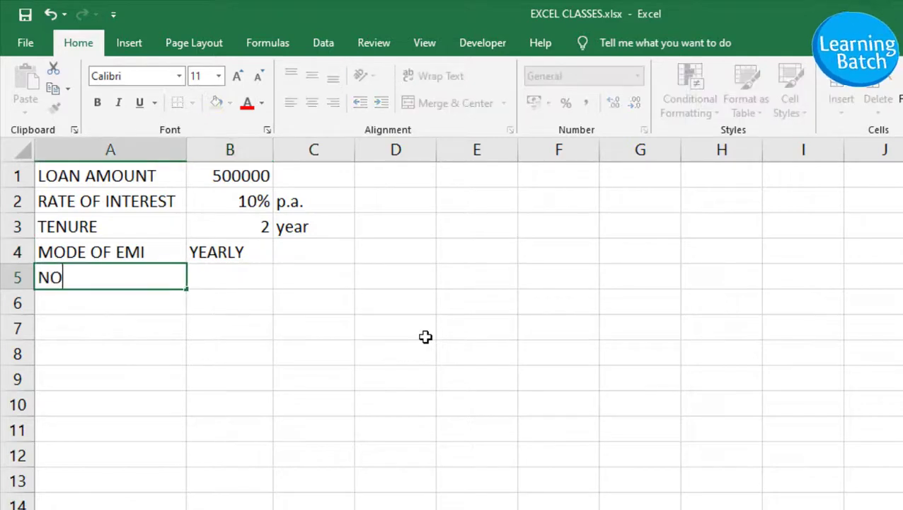
{"action": "type", "text": ". OF EMI"}
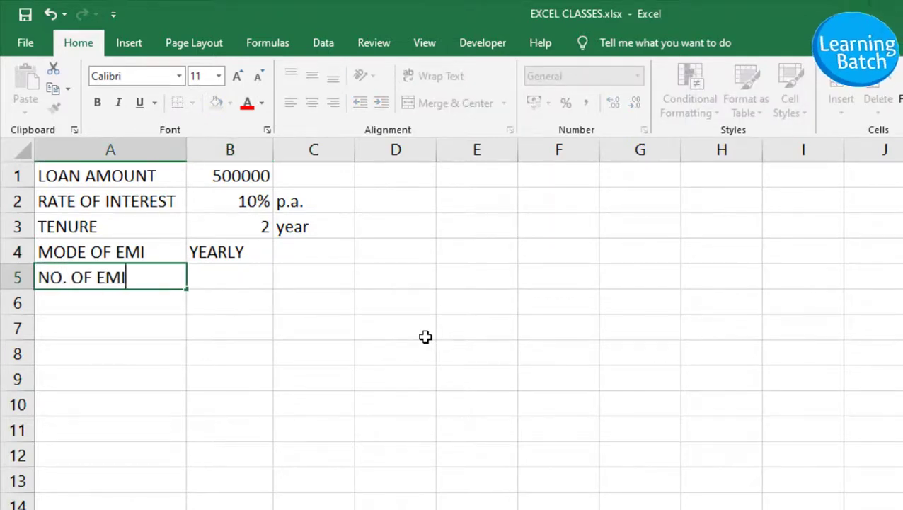
{"action": "key", "text": "Tab"}
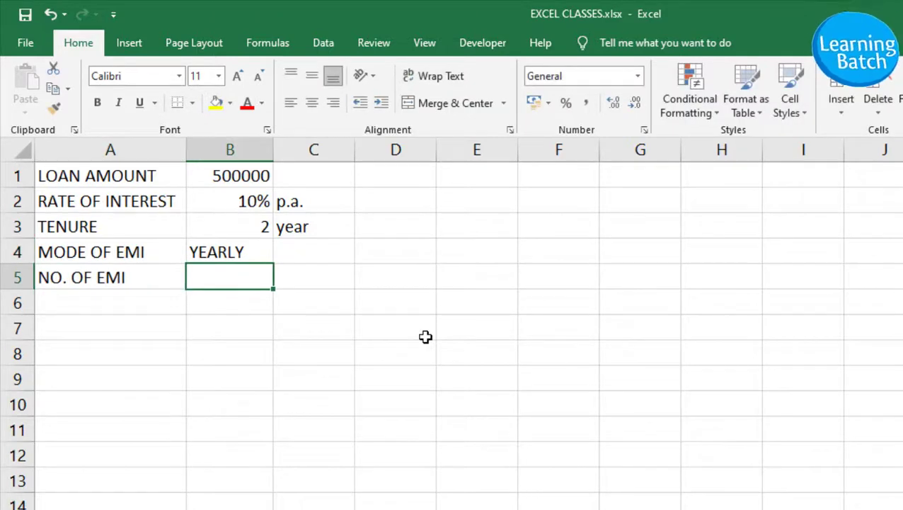
{"action": "type", "text": "2"}
{"action": "key", "text": "Return"}
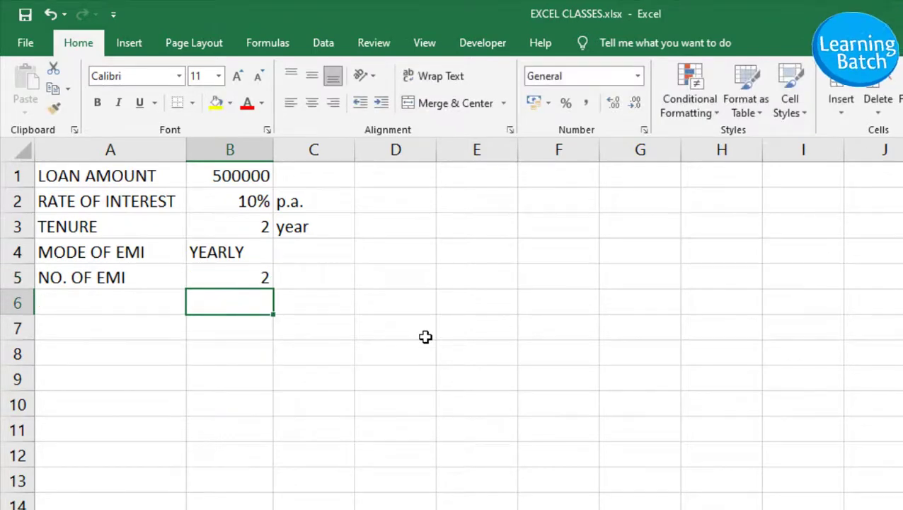
{"action": "key", "text": "Up"}
Step: Right-align column B, change B4 to HALF YEARLY, and autofit column B
{"action": "left_click", "coordinate": [247, 149]}
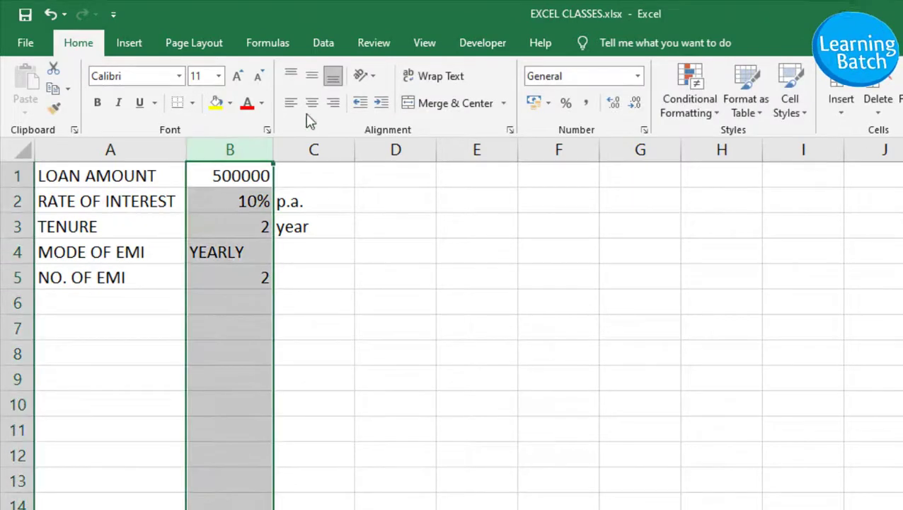
{"action": "left_click", "coordinate": [335, 104]}
{"action": "left_click", "coordinate": [351, 244]}
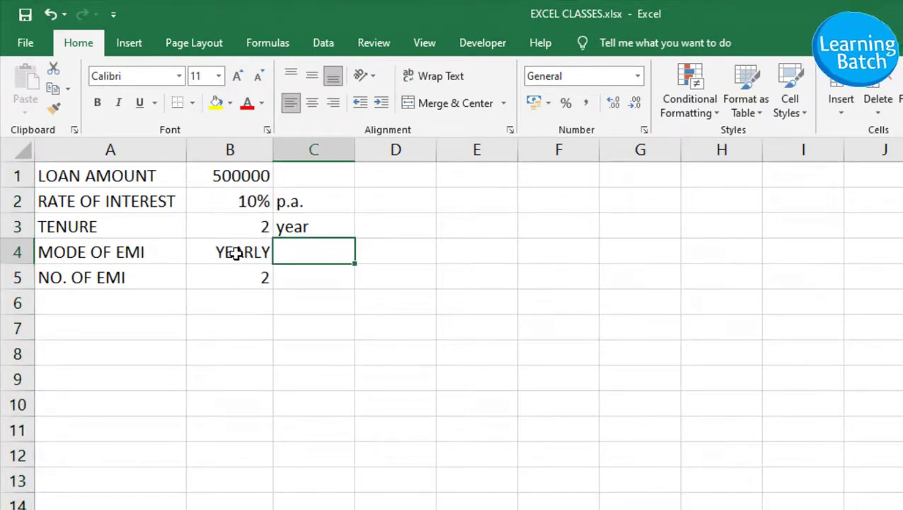
{"action": "left_click", "coordinate": [236, 253]}
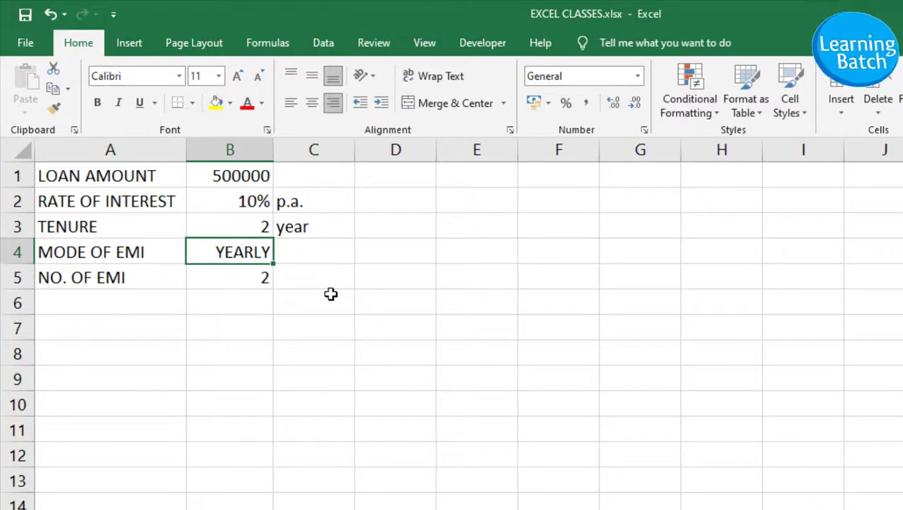
{"action": "type", "text": "HAL"}
{"action": "key", "text": "BackSpace"}
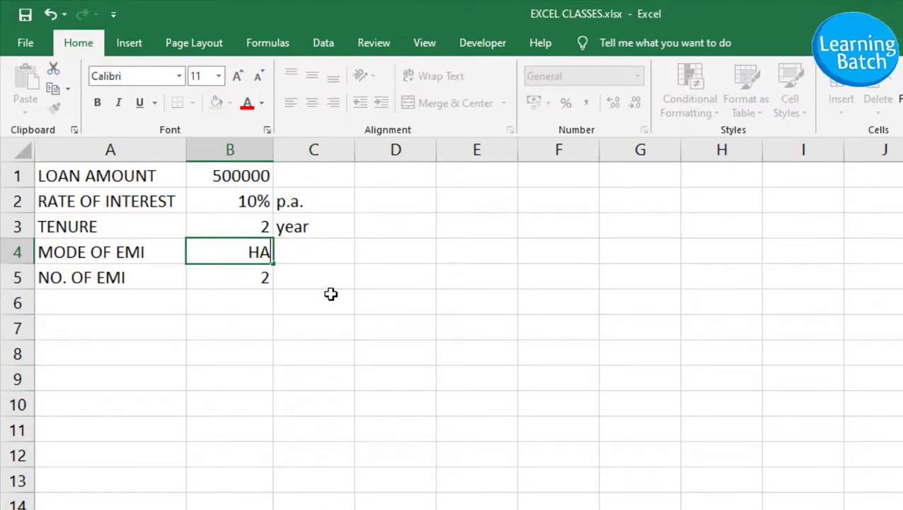
{"action": "type", "text": "LF YEARLY"}
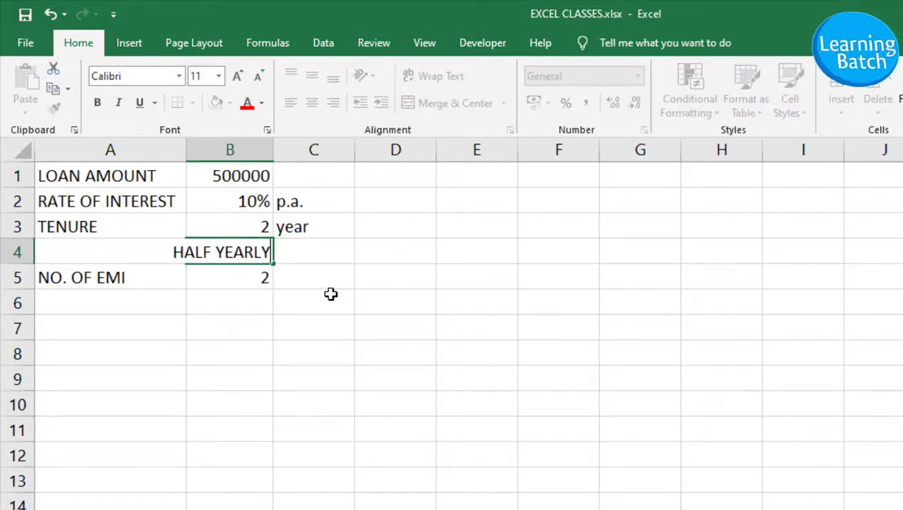
{"action": "key", "text": "Return"}
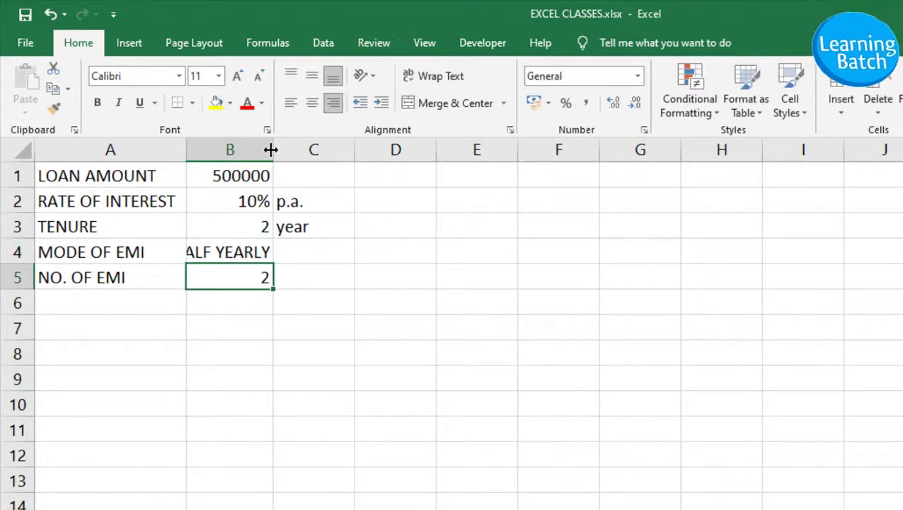
{"action": "double_click", "coordinate": [272, 149]}
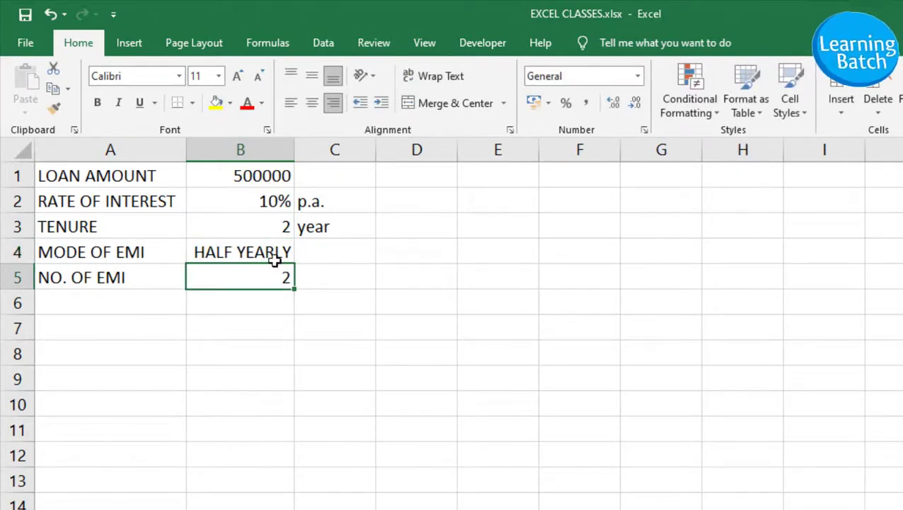
Step: Update NO. OF EMI in B5 to 4 for the 2-year HALF YEARLY loan
{"action": "left_click", "coordinate": [278, 234]}
{"action": "left_click", "coordinate": [280, 276]}
{"action": "type", "text": "4"}
{"action": "key", "text": "Return"}
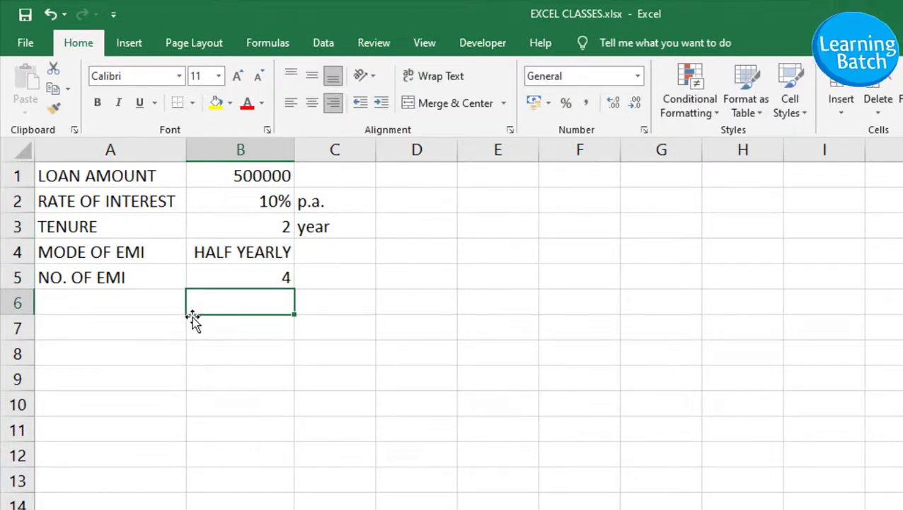
{"action": "left_click", "coordinate": [255, 260]}
{"action": "left_click", "coordinate": [259, 277]}
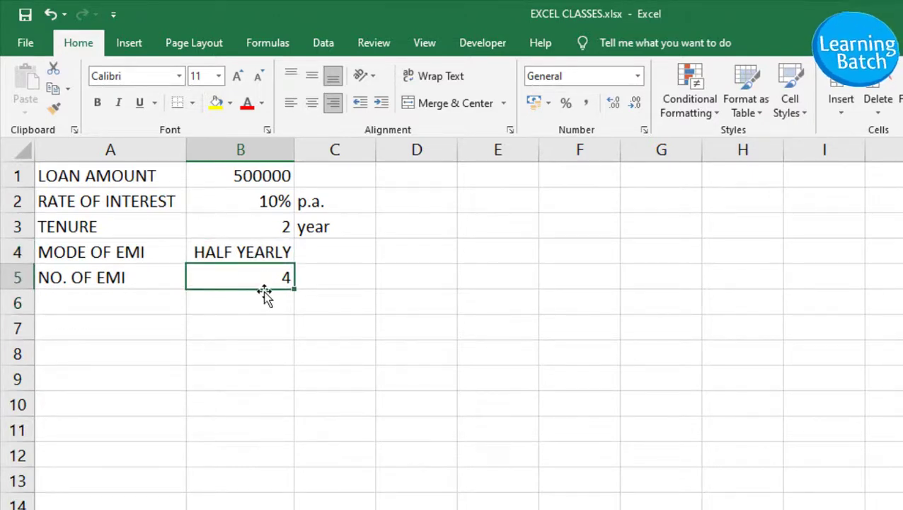
{"action": "left_click", "coordinate": [130, 303]}
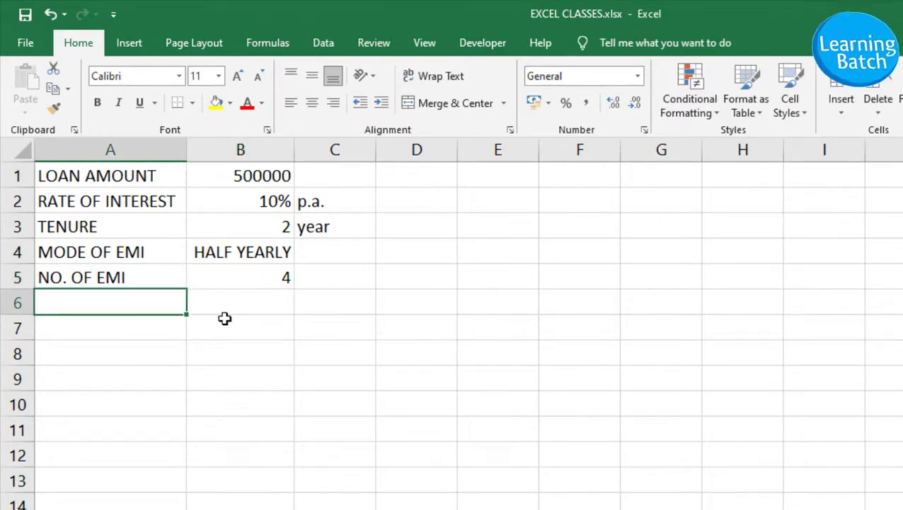
Step: Enter 2 payments per year in C4
{"action": "key", "text": "Up"}
{"action": "key", "text": "Right"}
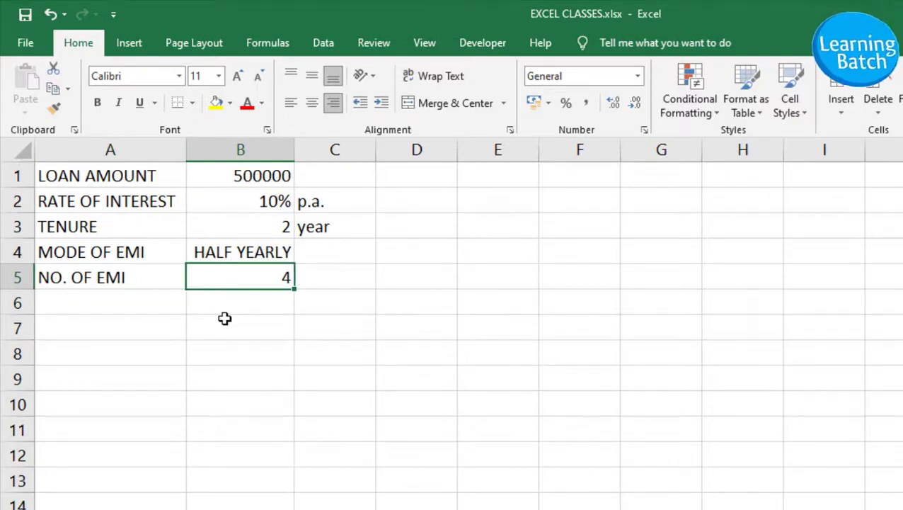
{"action": "key", "text": "Up"}
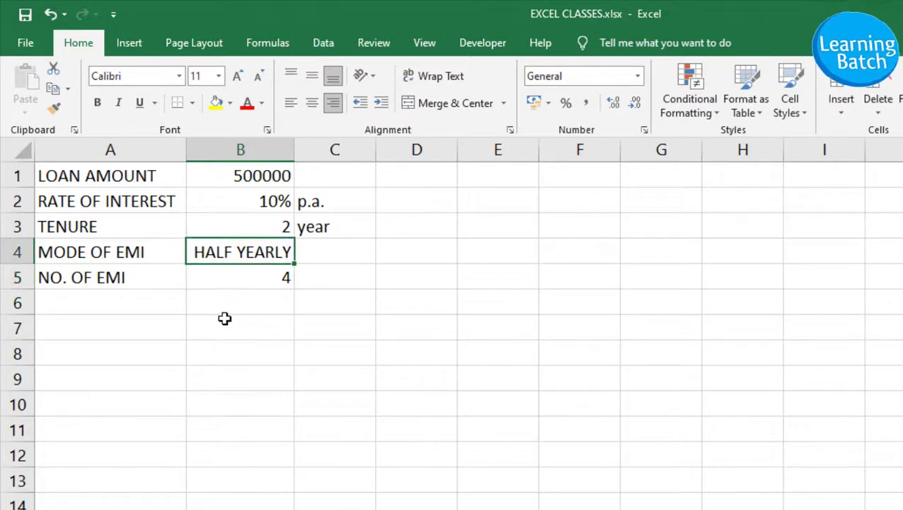
{"action": "key", "text": "Right"}
{"action": "key", "text": "Left"}
{"action": "key", "text": "Right"}
{"action": "key", "text": "Left"}
{"action": "key", "text": "Right"}
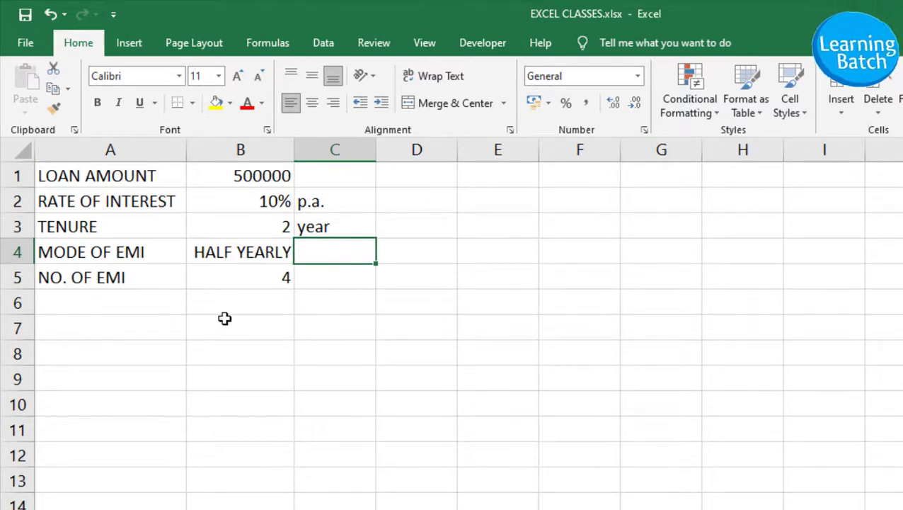
{"action": "type", "text": "2"}
{"action": "key", "text": "Return"}
Step: Replace the NO. OF EMI value in B5 with the formula =B3*C4
{"action": "key", "text": "Up"}
{"action": "key", "text": "Left"}
{"action": "key", "text": "Down"}
{"action": "type", "text": "="}
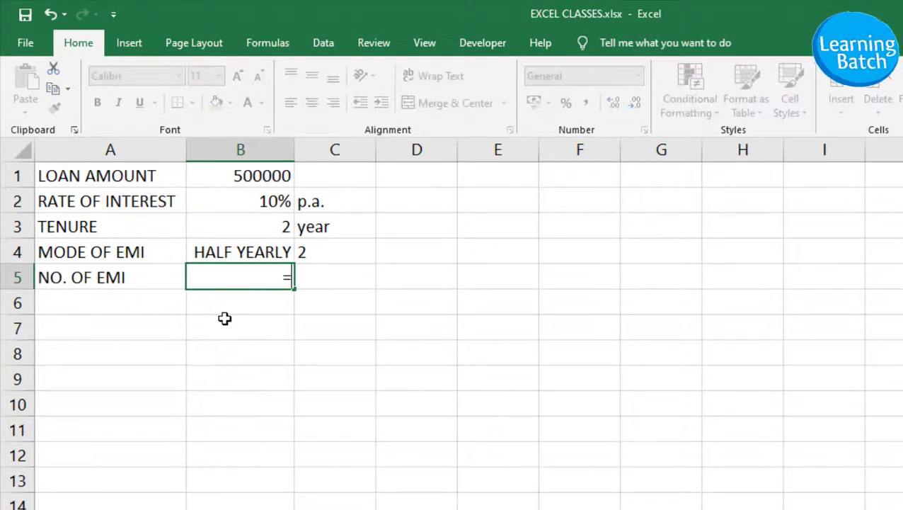
{"action": "left_click", "coordinate": [270, 217]}
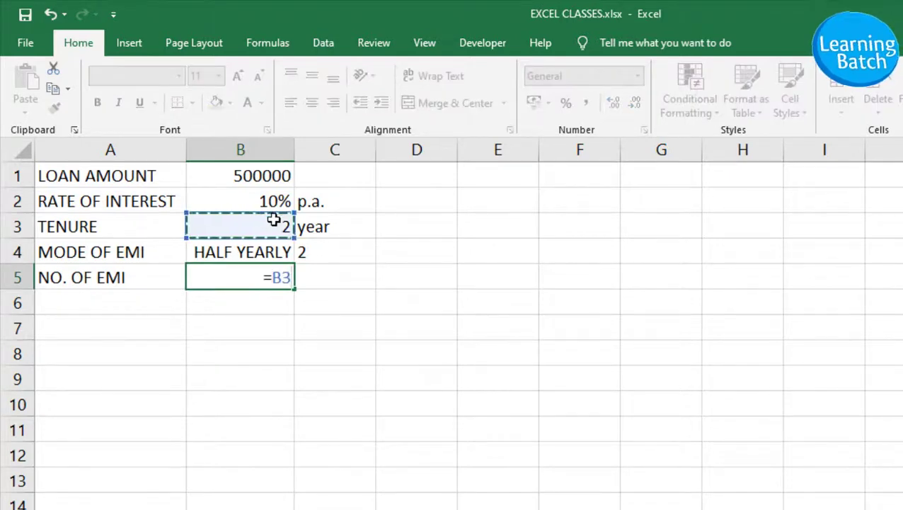
{"action": "type", "text": "*"}
{"action": "left_click", "coordinate": [321, 251]}
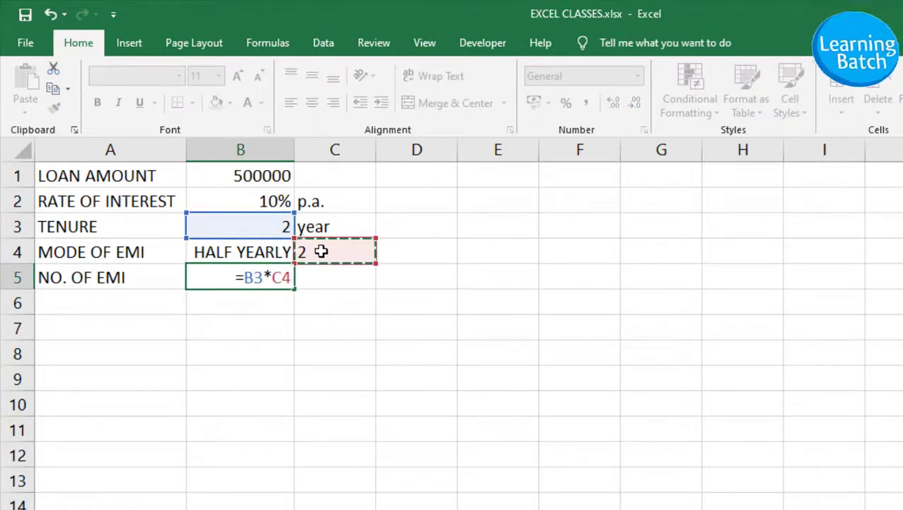
{"action": "key", "text": "Return"}
{"action": "key", "text": "Up"}
{"action": "key", "text": "Left"}
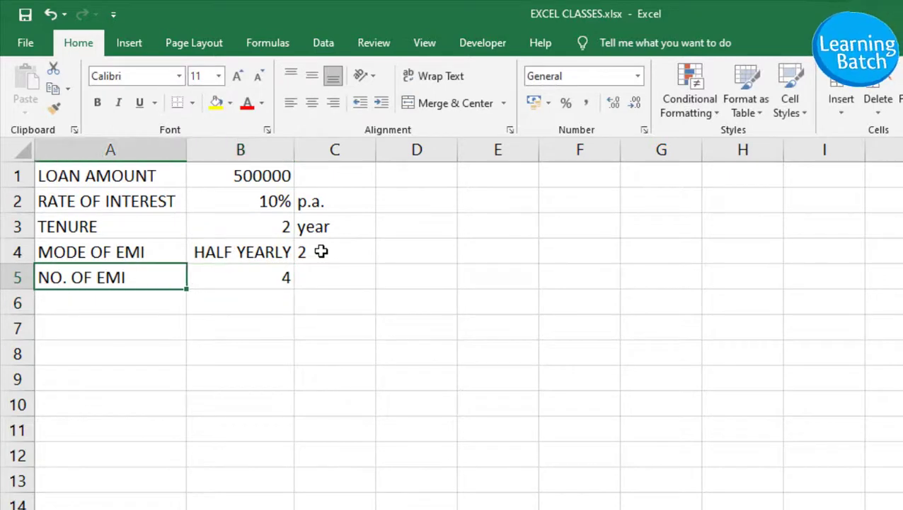
{"action": "key", "text": "Right"}
Step: Change the tenure in B3 to 5 years
{"action": "key", "text": "Up"}
{"action": "key", "text": "Up"}
{"action": "type", "text": "5"}
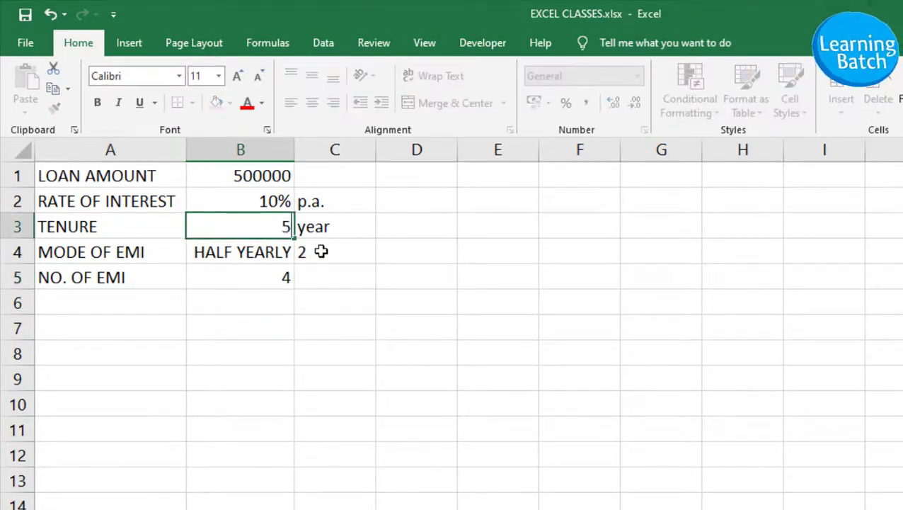
{"action": "key", "text": "Return"}
{"action": "left_click", "coordinate": [289, 233]}
{"action": "left_click", "coordinate": [318, 250]}
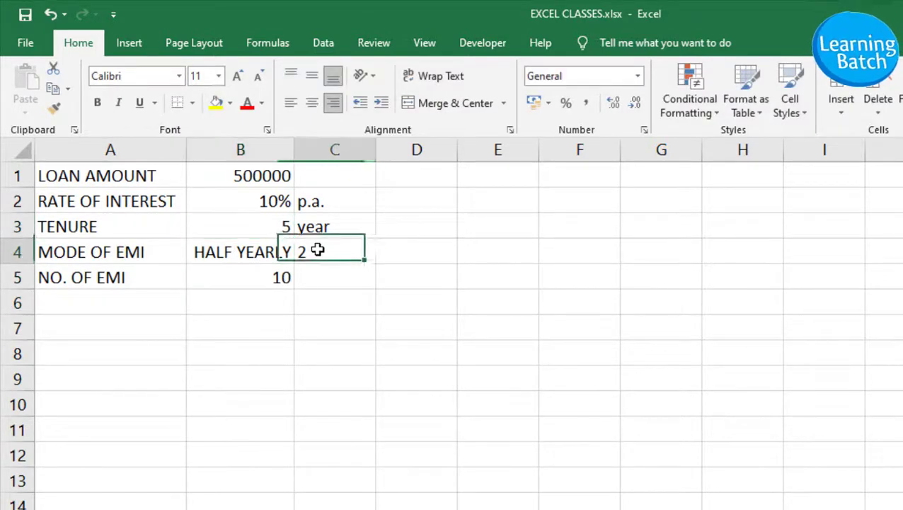
{"action": "left_click", "coordinate": [244, 251]}
{"action": "left_click", "coordinate": [263, 273]}
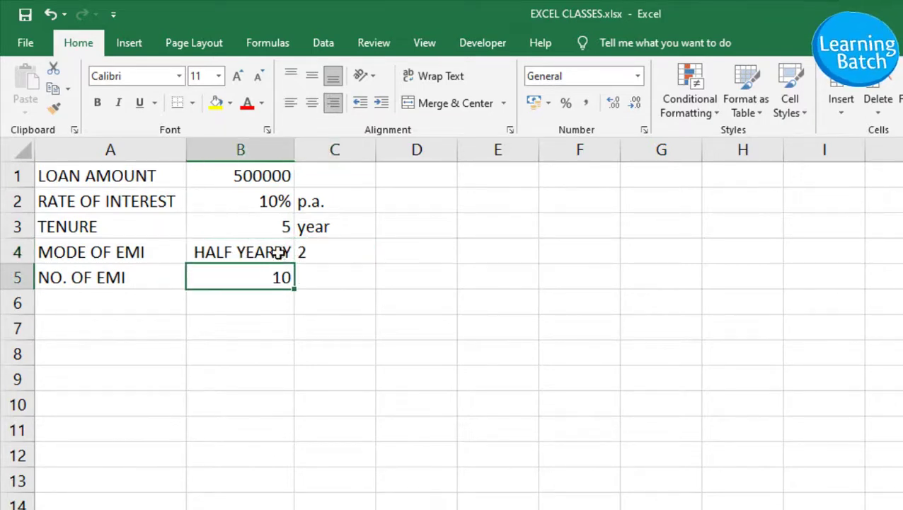
Step: Set the mode in B4 to MONTHLY with 12 in C4, giving 60 EMIs
{"action": "left_click", "coordinate": [279, 253]}
{"action": "type", "text": "MONTHL"}
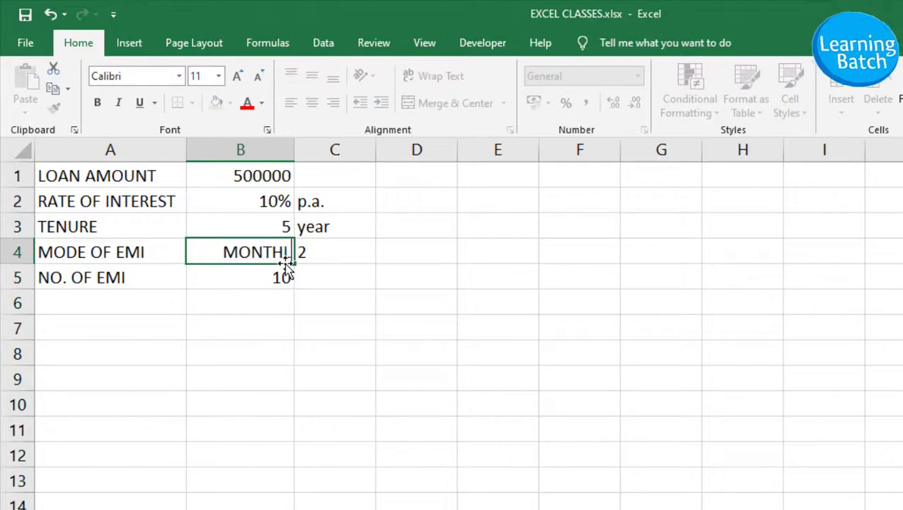
{"action": "type", "text": "Y"}
{"action": "key", "text": "Tab"}
{"action": "type", "text": "12"}
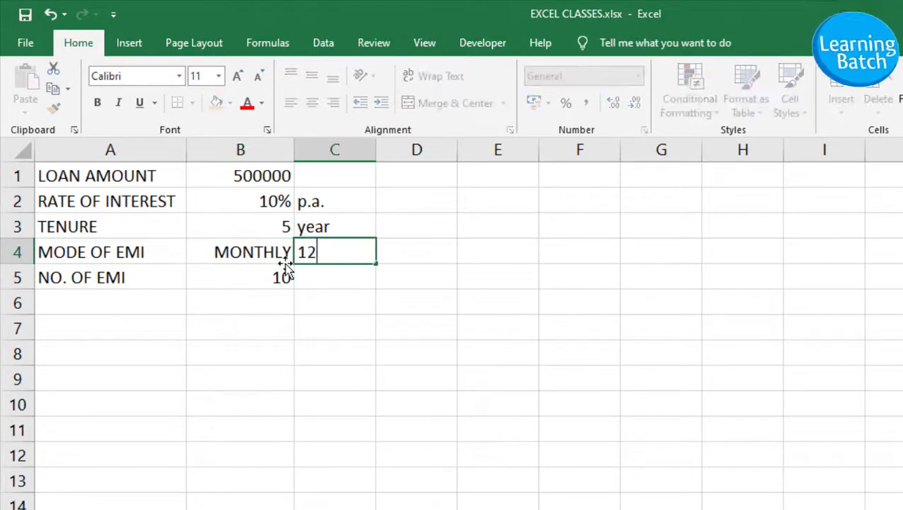
{"action": "key", "text": "Return"}
{"action": "key", "text": "Up"}
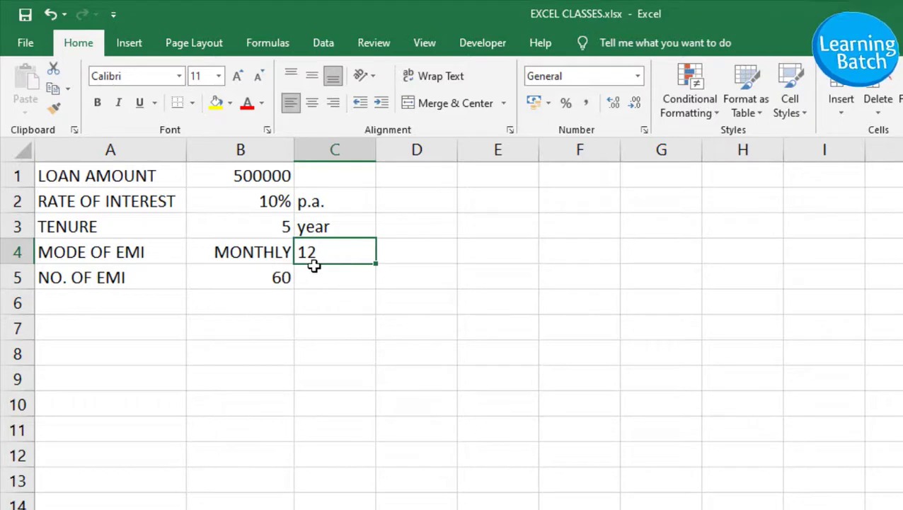
{"action": "left_click", "coordinate": [267, 279]}
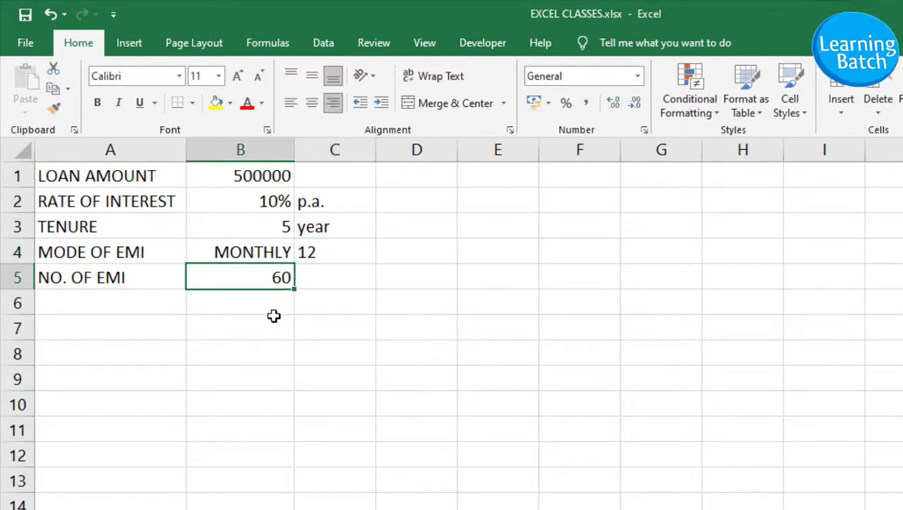
{"action": "left_click_drag", "start_coordinate": [113, 180], "coordinate": [335, 277]}
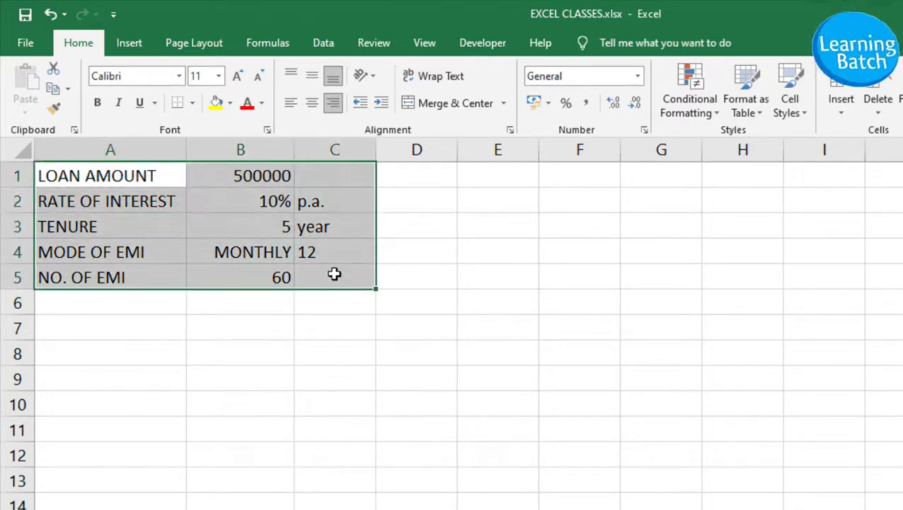
{"action": "left_click", "coordinate": [317, 318]}
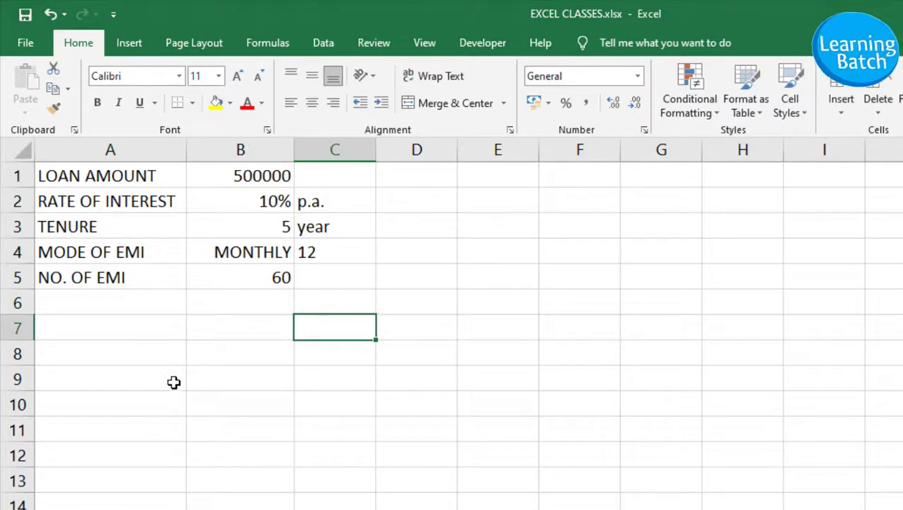
Step: Type the label AMOUNT OF EMI into A6, below the NO. OF EMI row
{"action": "left_click", "coordinate": [104, 305]}
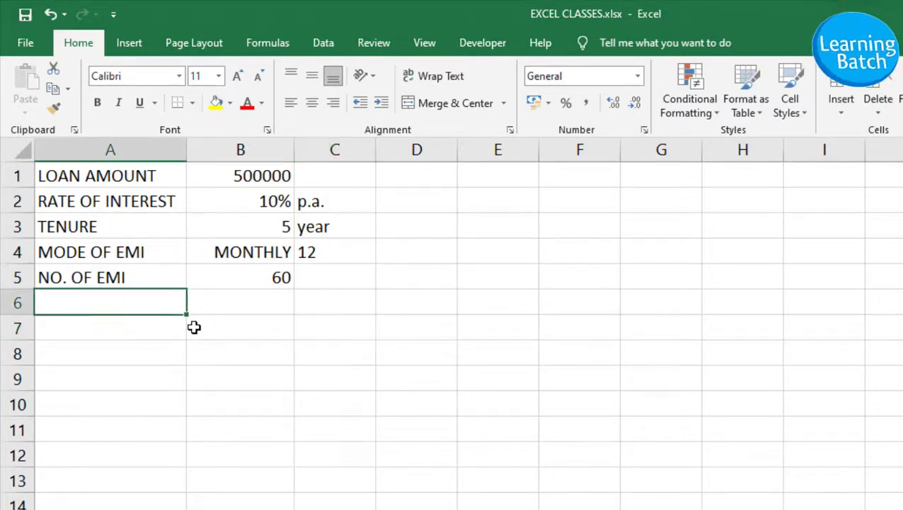
{"action": "type", "text": "AMOUNT "}
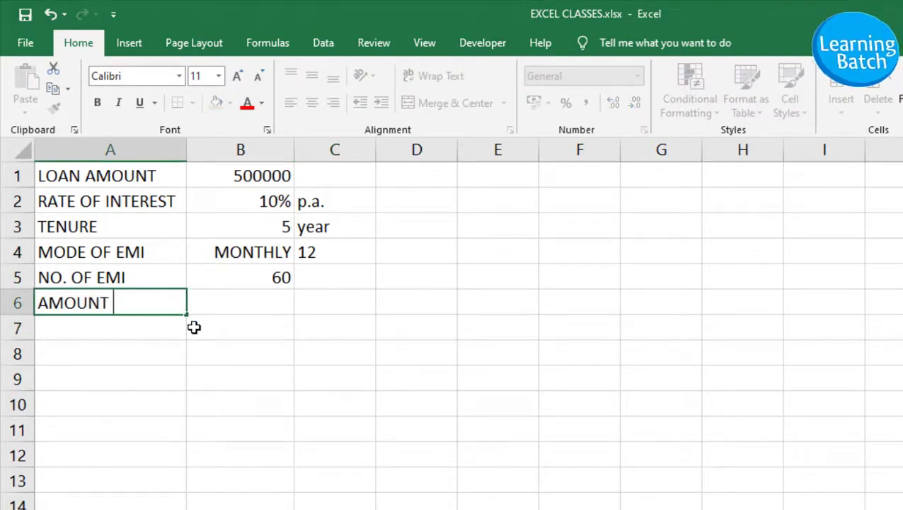
{"action": "type", "text": "OF EMOI"}
{"action": "key", "text": "BackSpace"}
{"action": "key", "text": "BackSpace"}
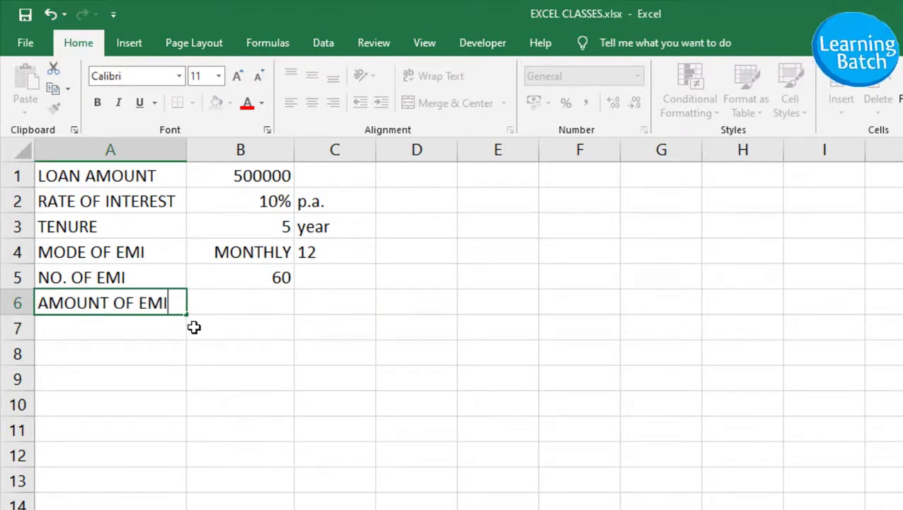
{"action": "key", "text": "Return"}
{"action": "key", "text": "Up"}
{"action": "key", "text": "Right"}
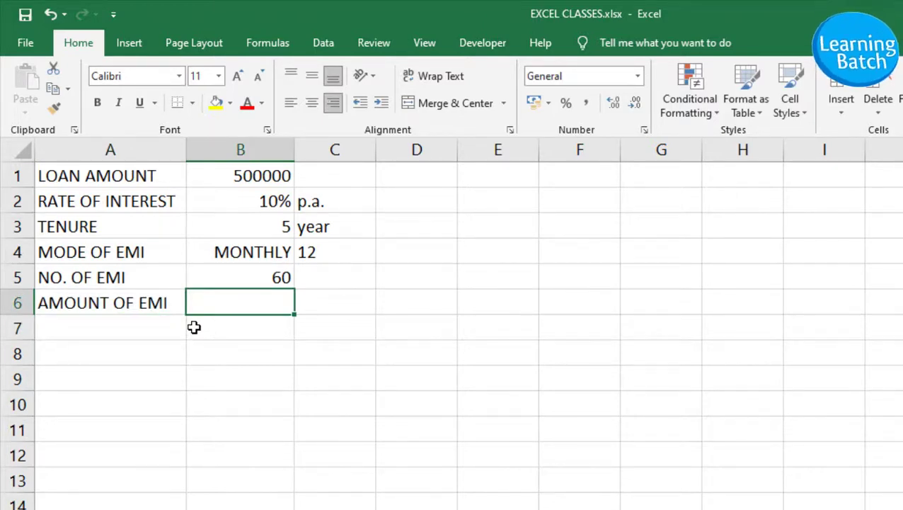
{"action": "key", "text": "Right"}
{"action": "key", "text": "Up"}
{"action": "key", "text": "Up"}
{"action": "key", "text": "Left"}
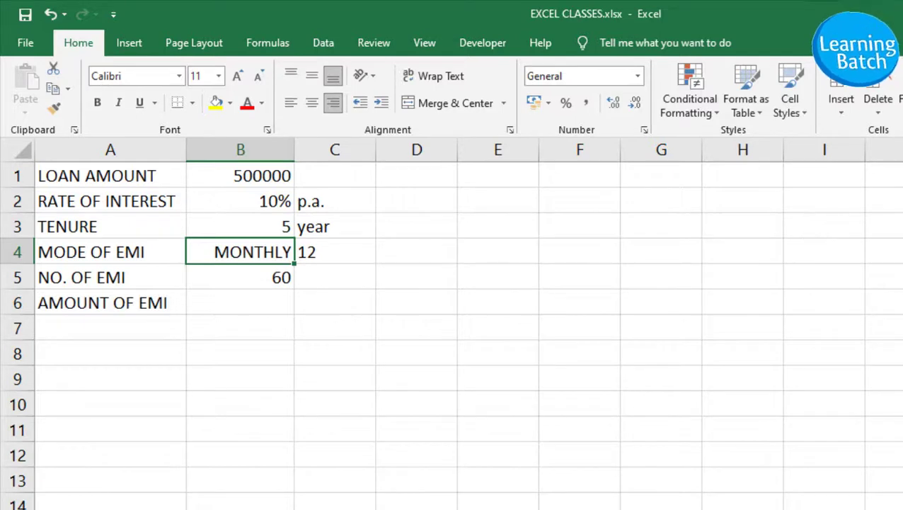
{"action": "left_click", "coordinate": [899, 201]}
Step: List the modes MONTHLY, QRT, HALF-YEARLY and YEARLY in column V
{"action": "scroll", "coordinate": [467, 323], "scroll_direction": "right", "scroll_amount": 1}
{"action": "scroll", "coordinate": [467, 323], "scroll_direction": "right", "scroll_amount": 3}
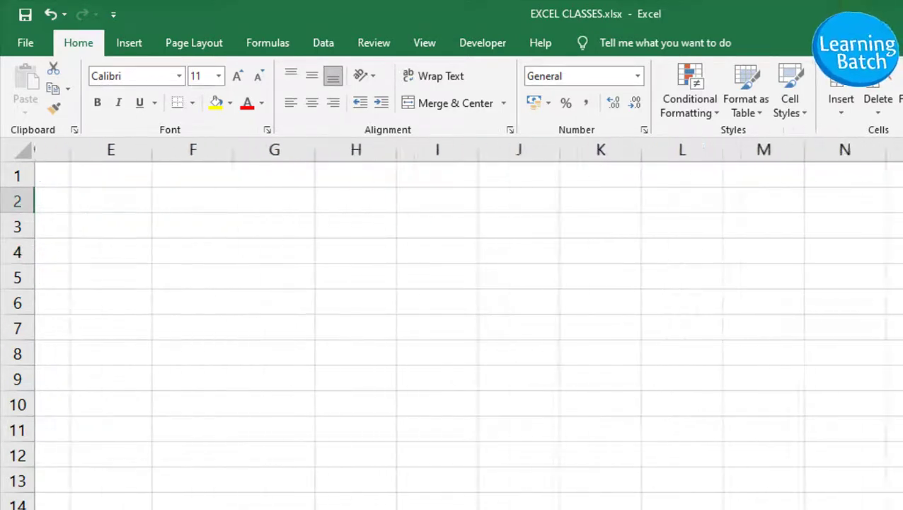
{"action": "scroll", "coordinate": [468, 323], "scroll_direction": "right", "scroll_amount": 3}
{"action": "scroll", "coordinate": [467, 323], "scroll_direction": "right", "scroll_amount": 2}
{"action": "scroll", "coordinate": [468, 322], "scroll_direction": "right", "scroll_amount": 1}
{"action": "scroll", "coordinate": [799, 213], "scroll_direction": "right", "scroll_amount": 1}
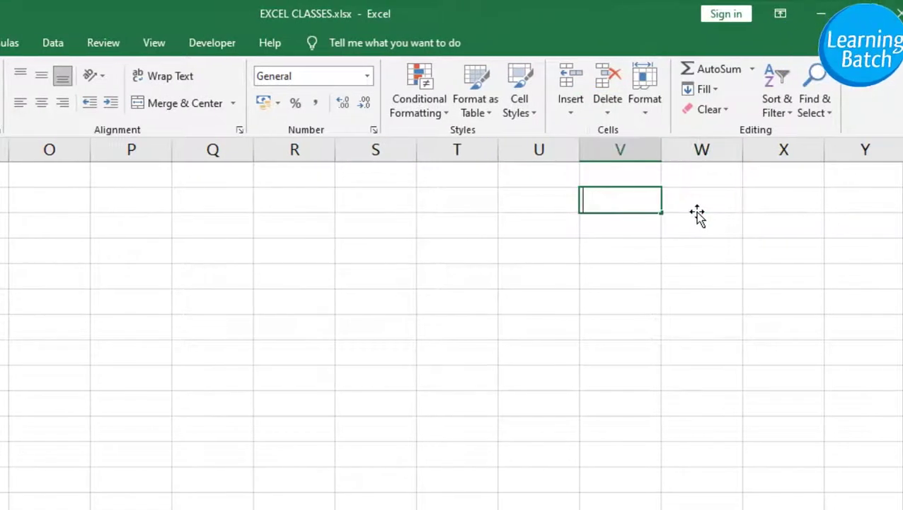
{"action": "type", "text": "MO"}
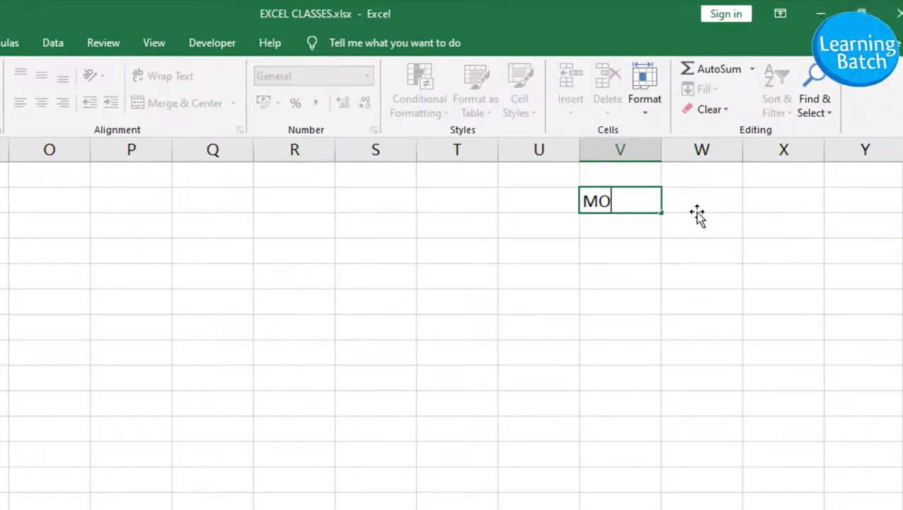
{"action": "type", "text": "NDTH"}
{"action": "type", "text": "LY"}
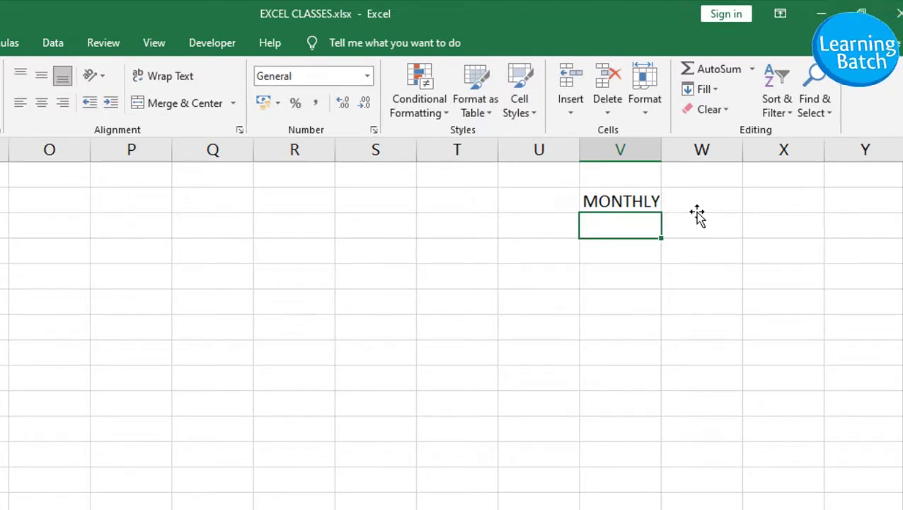
{"action": "type", "text": "QRT"}
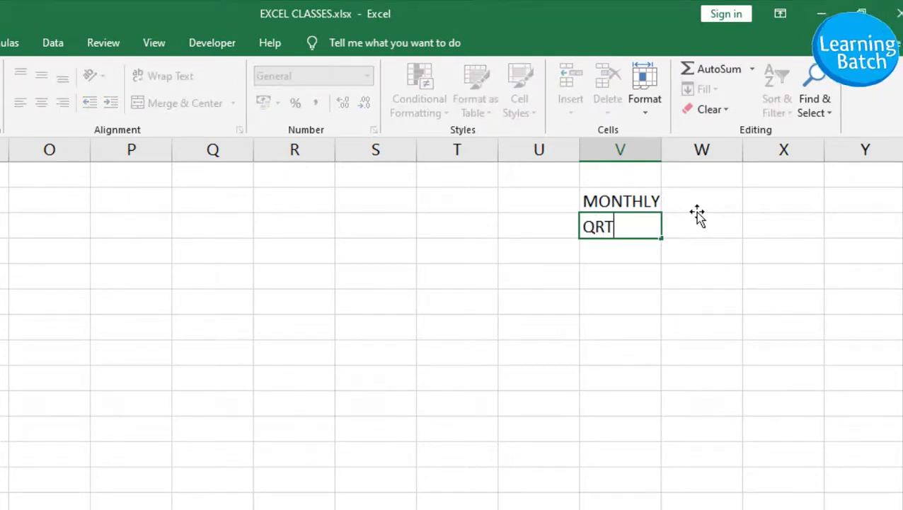
{"action": "key", "text": "Return"}
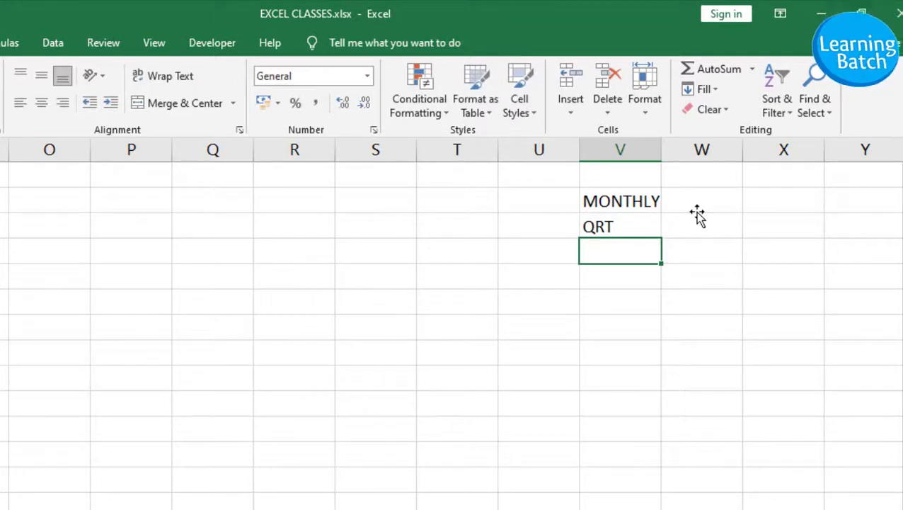
{"action": "type", "text": "HALF"}
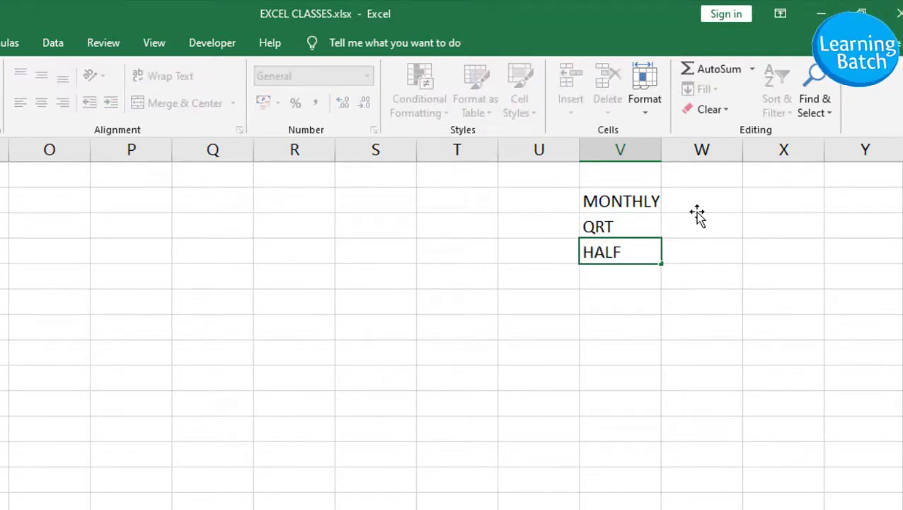
{"action": "type", "text": "-YEARLY"}
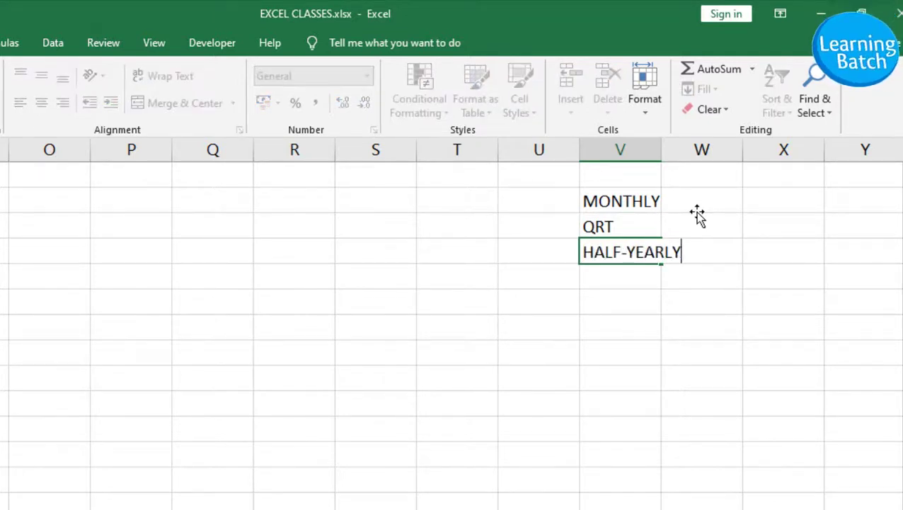
{"action": "key", "text": "Return"}
{"action": "type", "text": "YEARLY"}
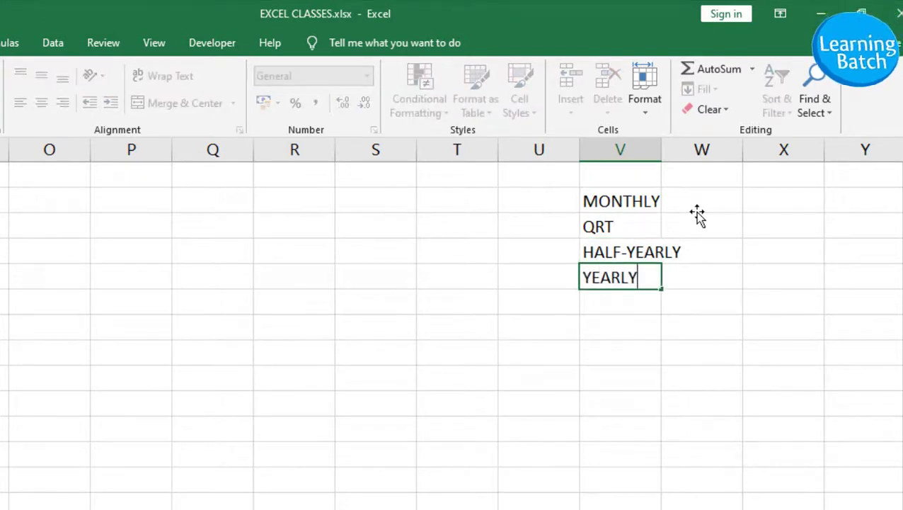
{"action": "key", "text": "Return"}
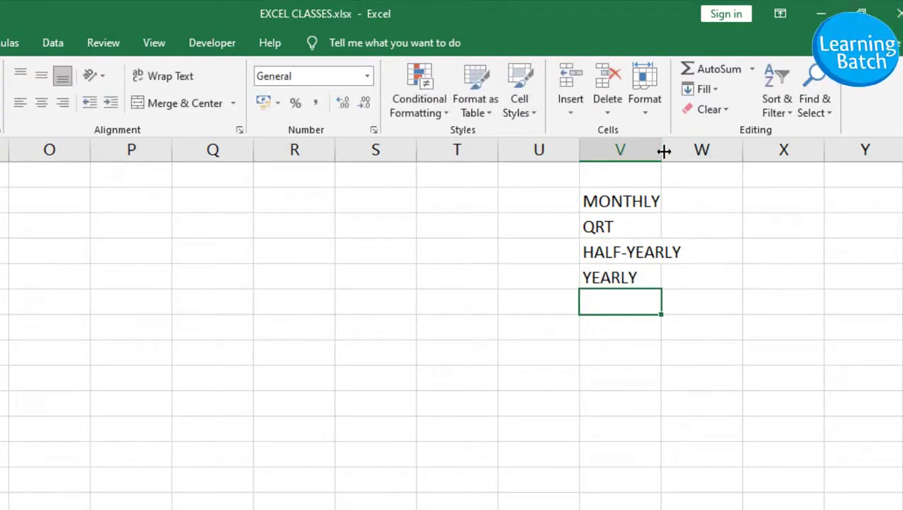
Step: Autofit column V and enter the counts 12, 4, 2, 1 in W2:W5
{"action": "double_click", "coordinate": [662, 149]}
{"action": "left_click", "coordinate": [709, 197]}
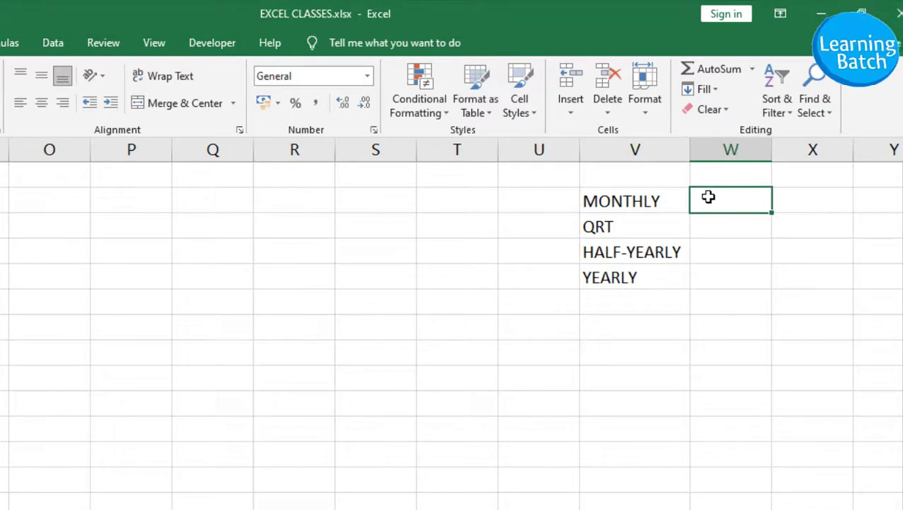
{"action": "type", "text": "12"}
{"action": "key", "text": "Return"}
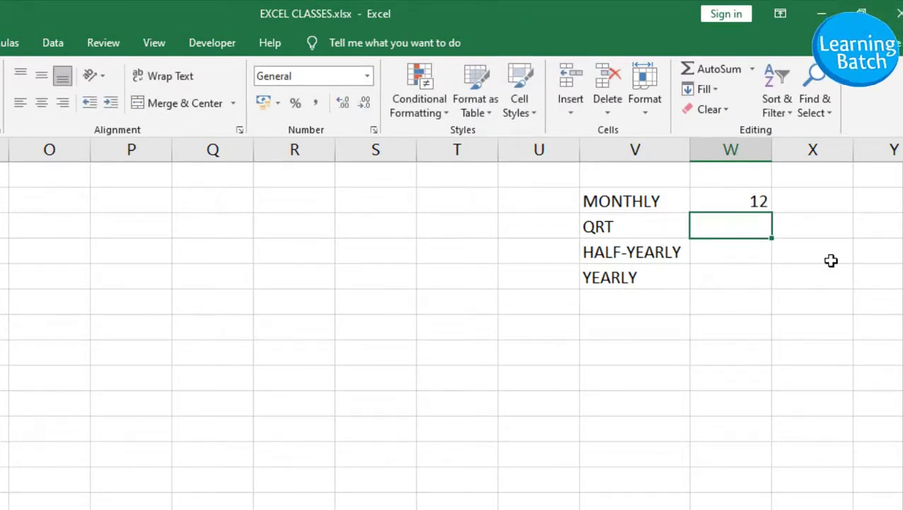
{"action": "type", "text": "4"}
{"action": "key", "text": "Return"}
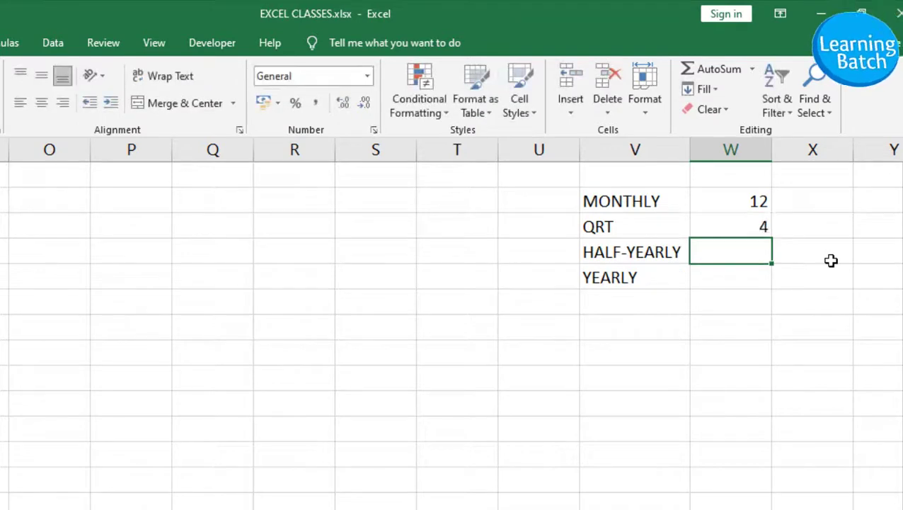
{"action": "type", "text": "2"}
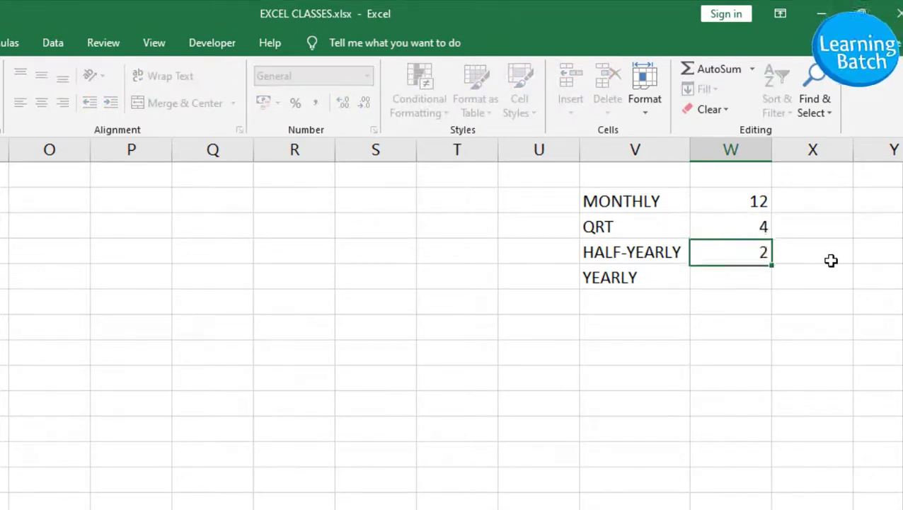
{"action": "key", "text": "Return"}
{"action": "type", "text": "1"}
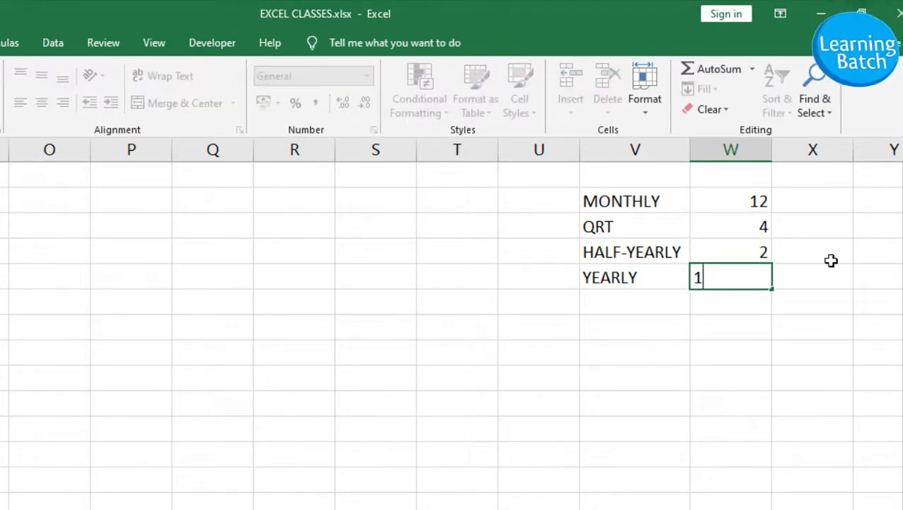
{"action": "key", "text": "Return"}
Step: Start converting the V2:W5 mode list into a table with Ctrl+T
{"action": "key", "text": "Up"}
{"action": "key", "text": "Up"}
{"action": "key", "text": "Left"}
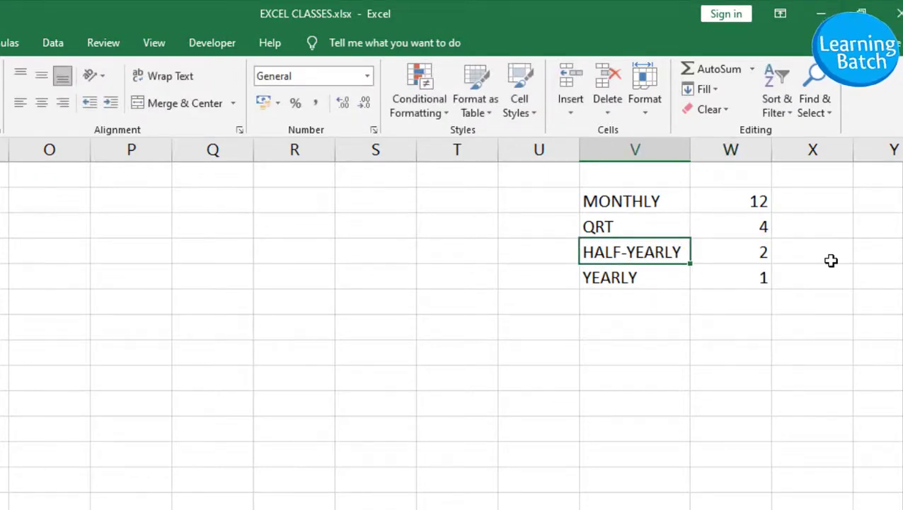
{"action": "key", "text": "Right"}
{"action": "key", "text": "Left"}
{"action": "key", "text": "ctrl+t"}
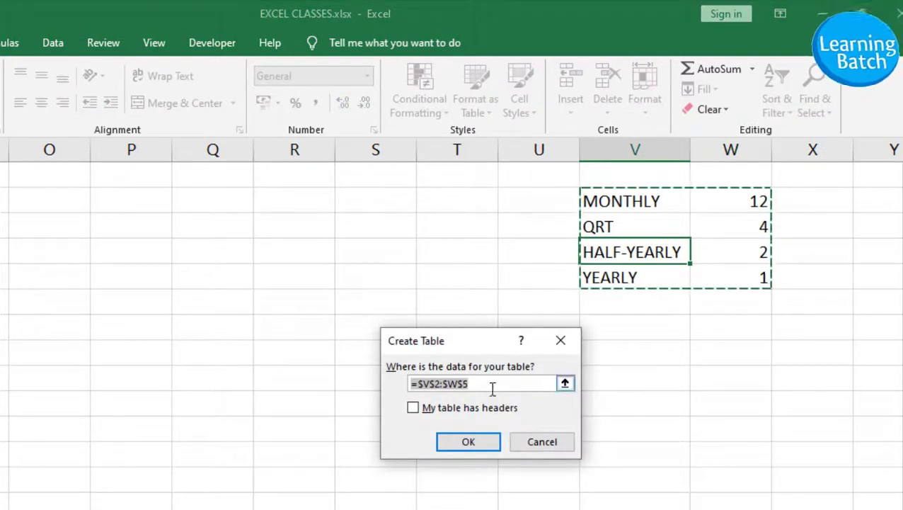
Step: Create the table and add a DAILY row with a count of 365
{"action": "left_click", "coordinate": [470, 444]}
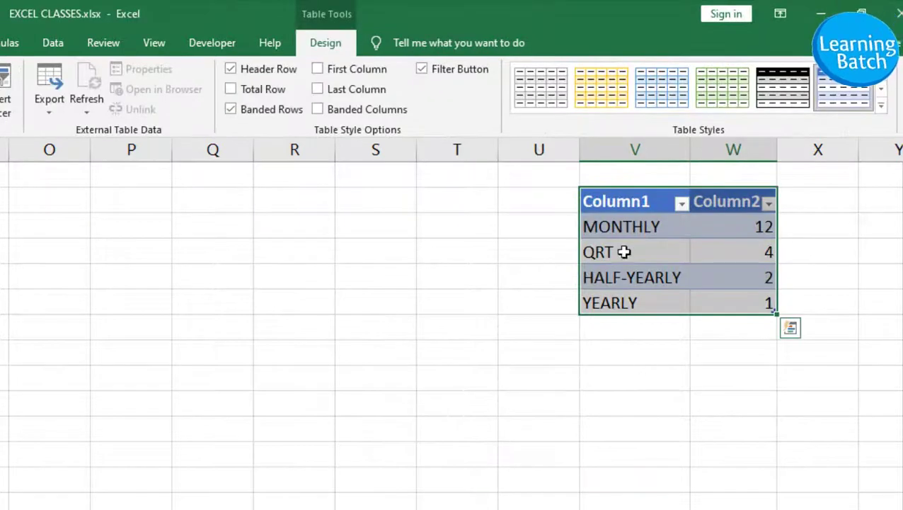
{"action": "left_click", "coordinate": [743, 345]}
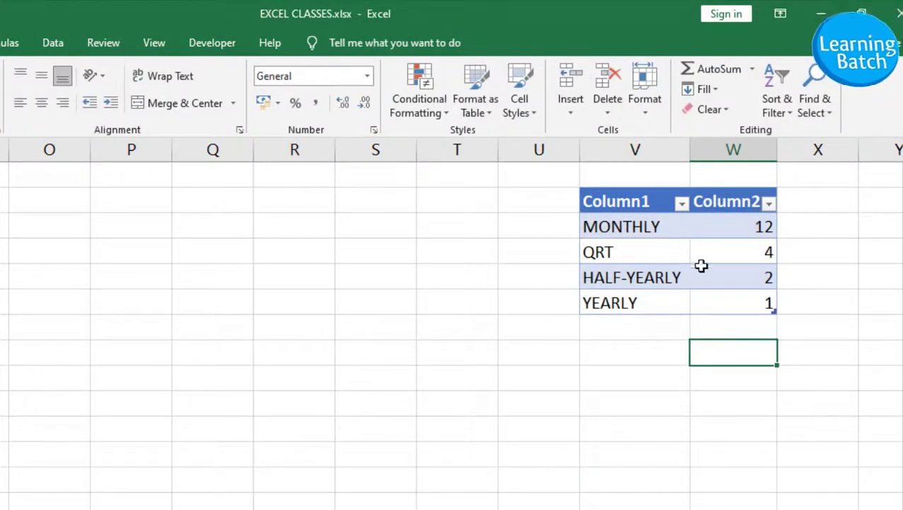
{"action": "left_click", "coordinate": [630, 332]}
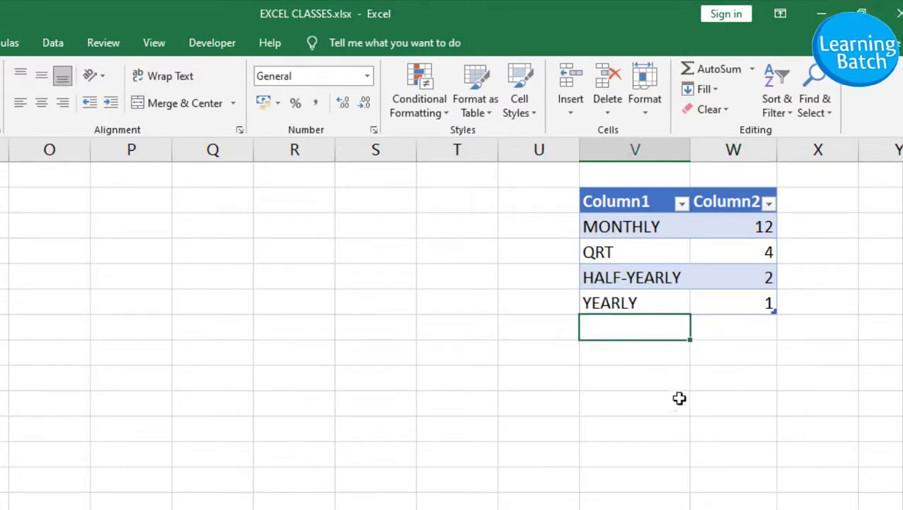
{"action": "type", "text": "DAILY"}
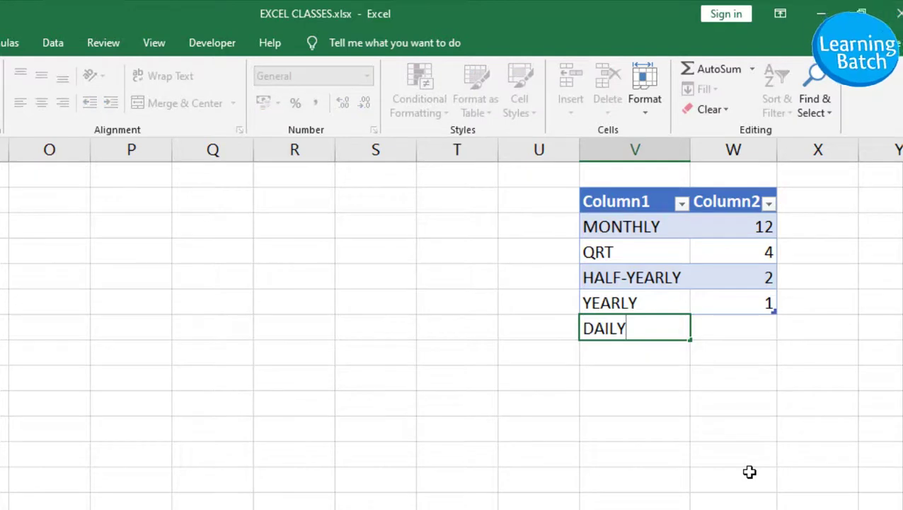
{"action": "key", "text": "Return"}
{"action": "key", "text": "Up"}
{"action": "key", "text": "Right"}
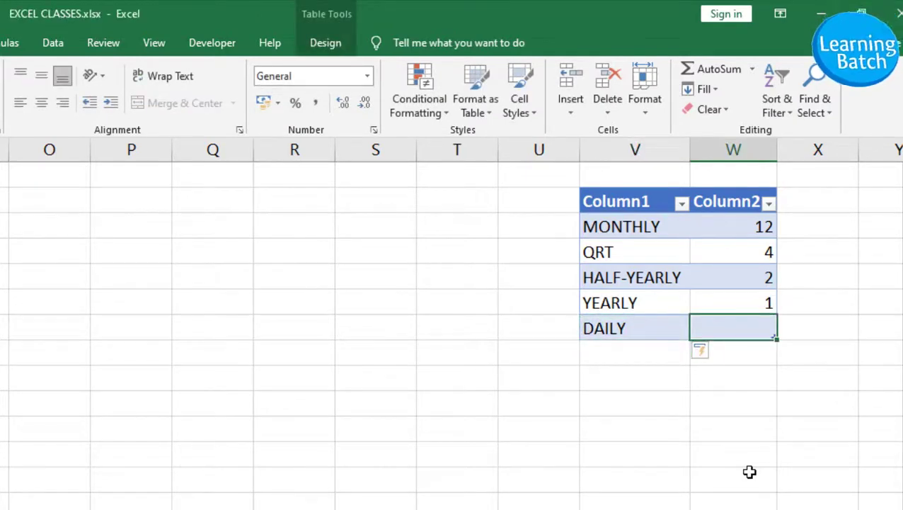
{"action": "type", "text": "365"}
{"action": "key", "text": "Return"}
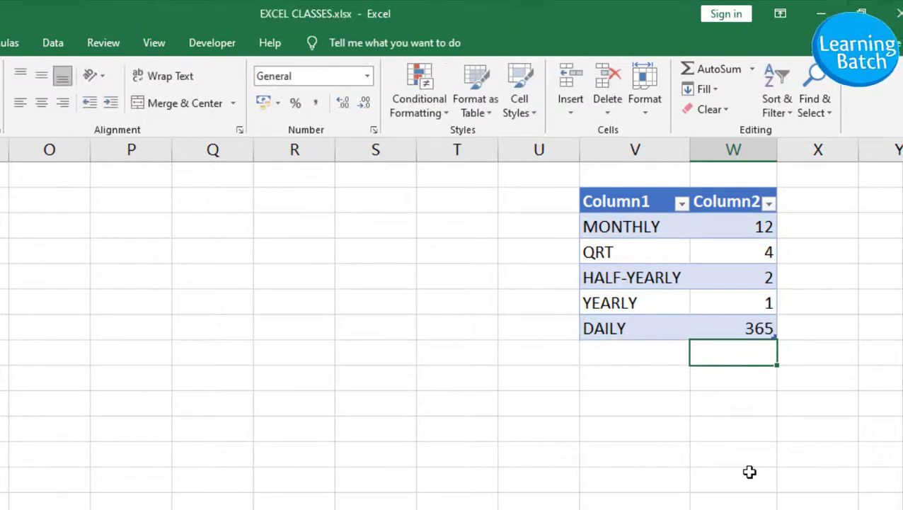
Step: Undo the DAILY row and the table conversion, restoring the plain list
{"action": "key", "text": "Up"}
{"action": "key", "text": "ctrl+z"}
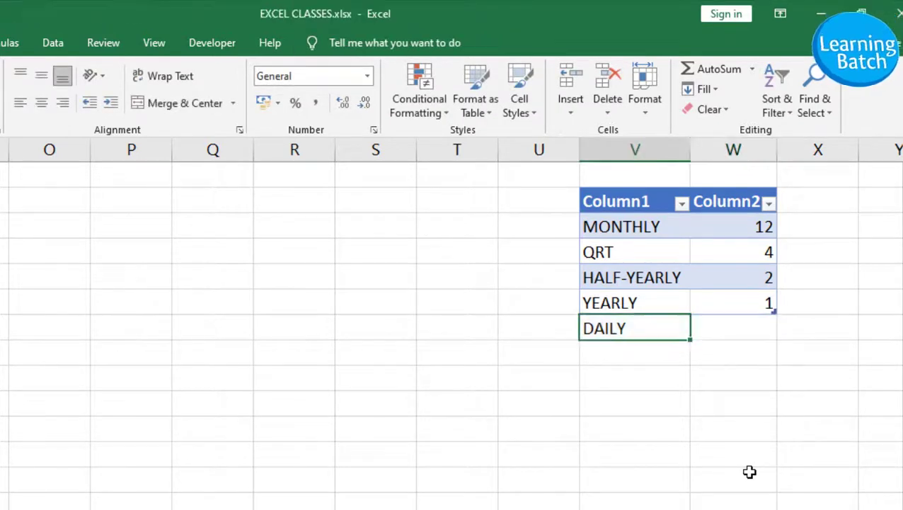
{"action": "key", "text": "ctrl+z"}
{"action": "left_click_drag", "start_coordinate": [644, 428], "coordinate": [645, 453]}
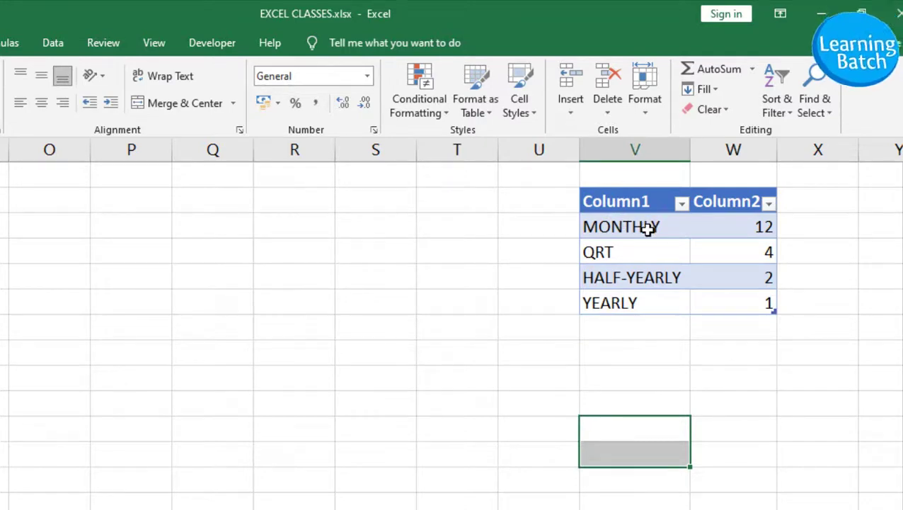
{"action": "key", "text": "ctrl+z"}
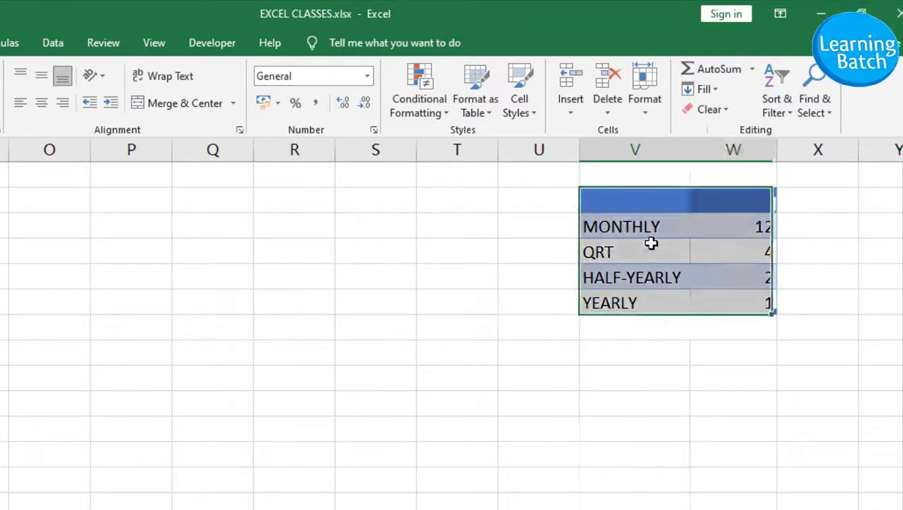
{"action": "key", "text": "ctrl+z"}
{"action": "left_click", "coordinate": [674, 302]}
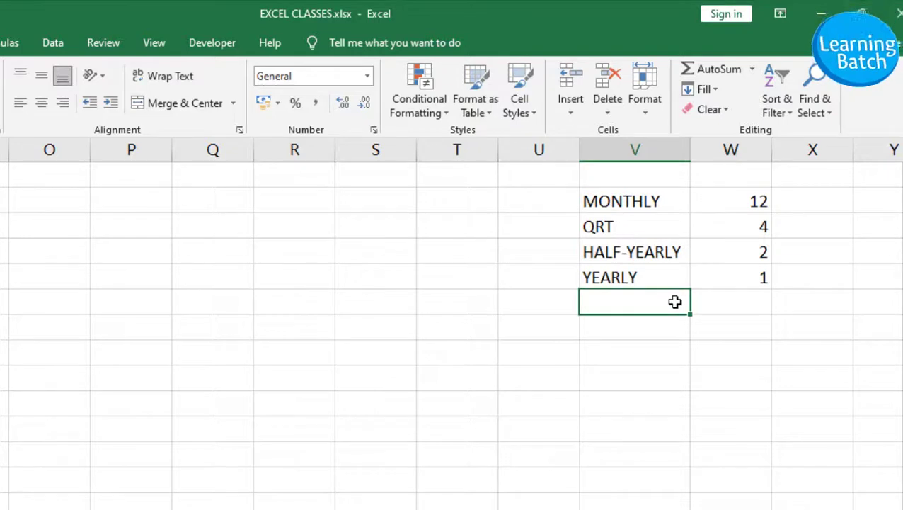
{"action": "key", "text": "Left"}
{"action": "key", "text": "Left"}
{"action": "key", "text": "Left"}
{"action": "key", "text": "Left"}
{"action": "key", "text": "Left"}
{"action": "key", "text": "Left"}
{"action": "key", "text": "Left"}
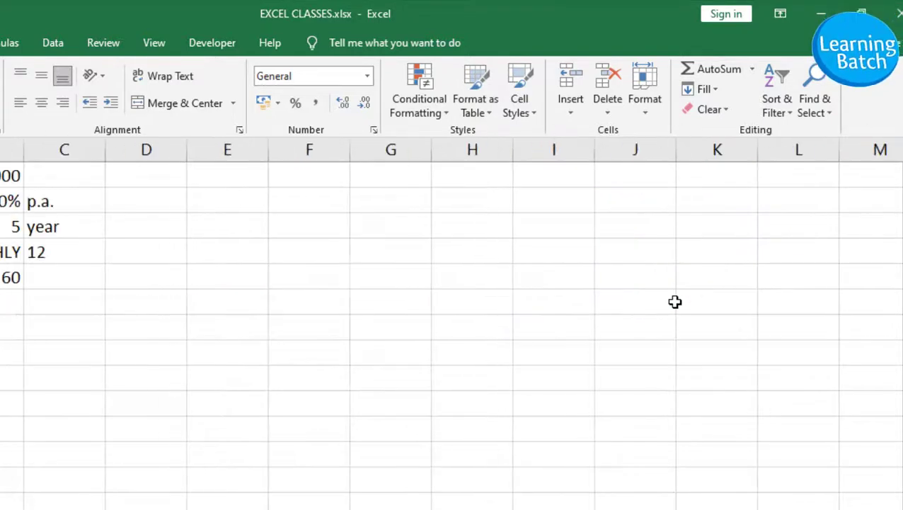
Step: Clear MONTHLY from B4 and set its data validation to allow a List
{"action": "key", "text": "Up"}
{"action": "key", "text": "Up"}
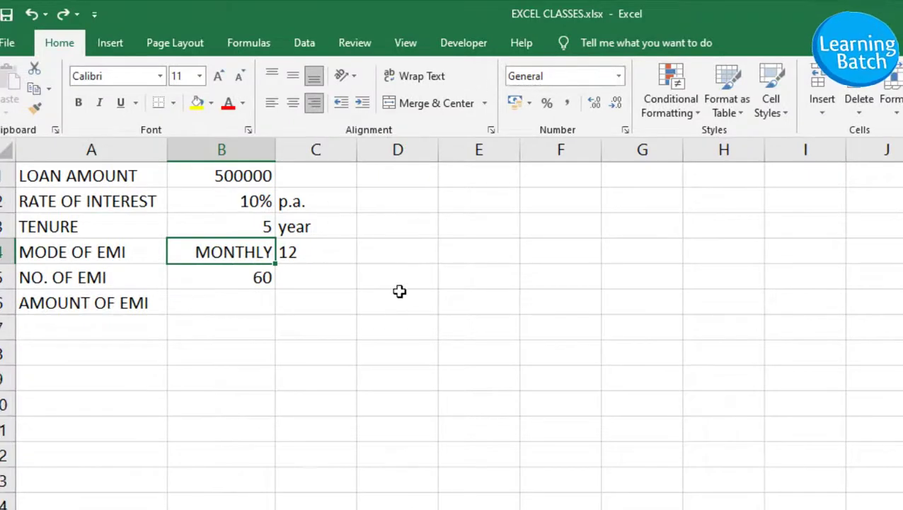
{"action": "key", "text": "Delete"}
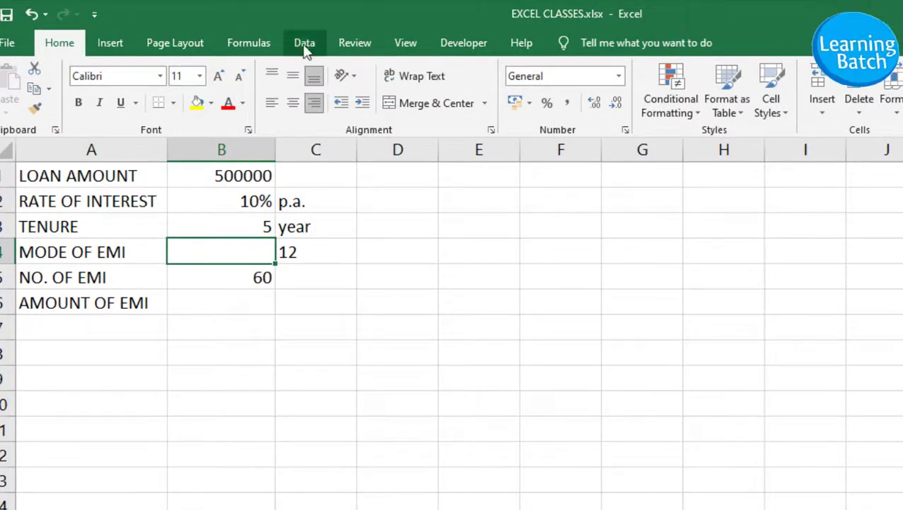
{"action": "left_click", "coordinate": [304, 44]}
{"action": "left_click", "coordinate": [677, 112]}
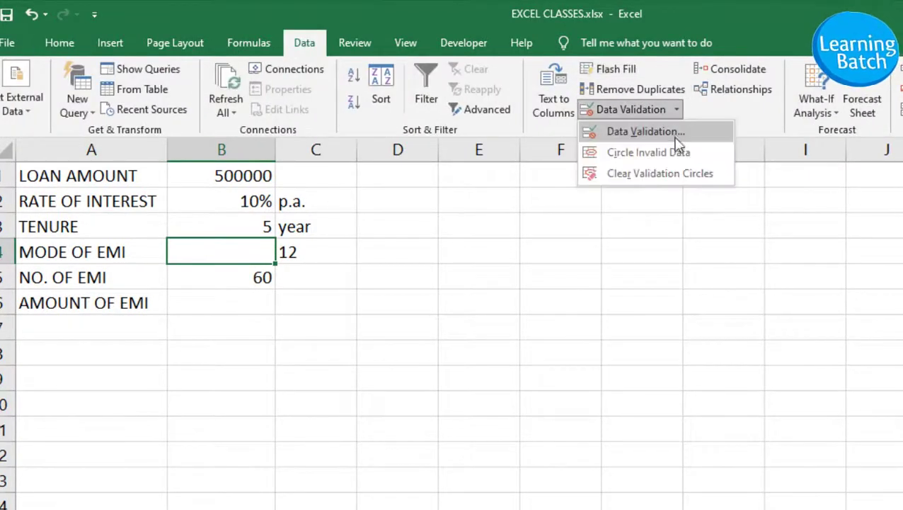
{"action": "left_click", "coordinate": [667, 133]}
{"action": "left_click", "coordinate": [710, 355]}
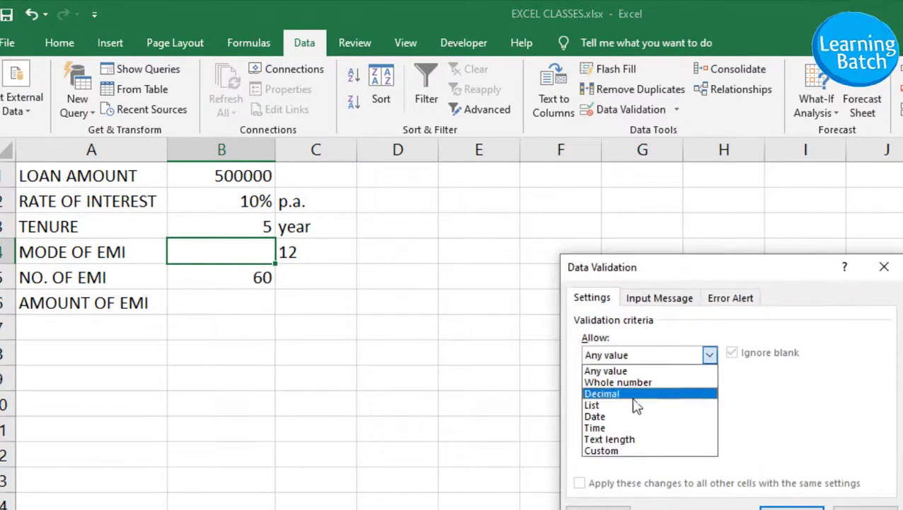
{"action": "left_click", "coordinate": [632, 409]}
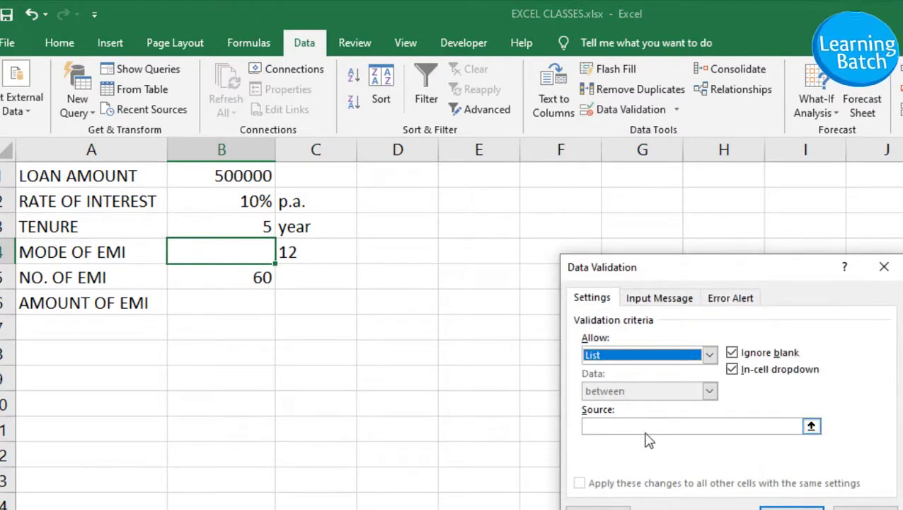
{"action": "left_click", "coordinate": [640, 425]}
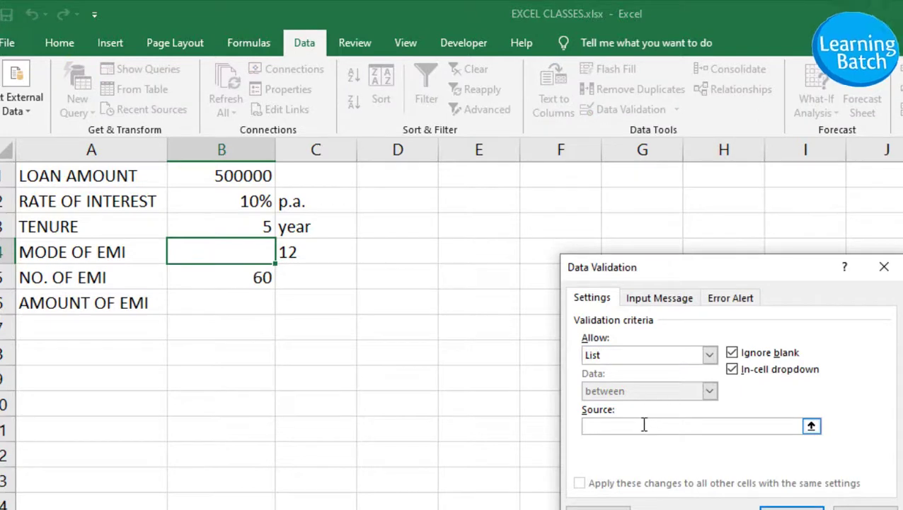
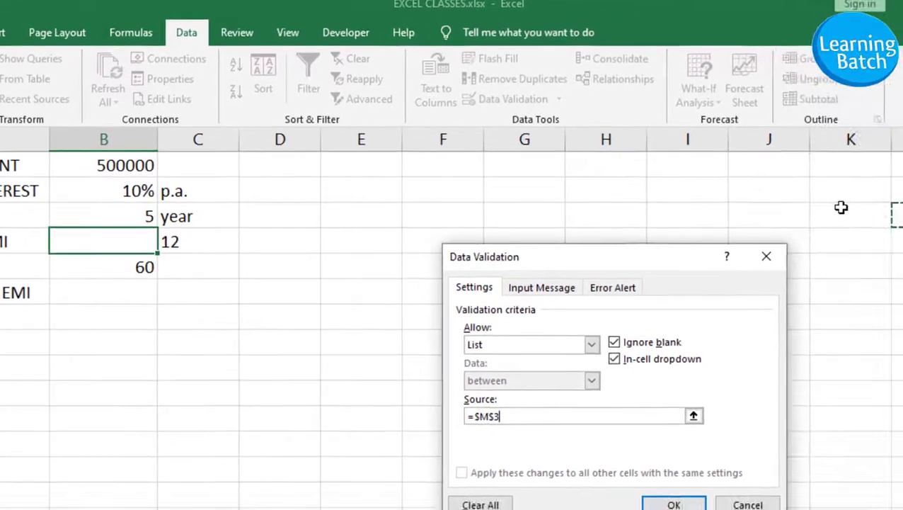
Step: Point B4's list validation source at V2:V5 (MONTHLY, QRT, HALF-YEARLY, YEARLY) and confirm
{"action": "key", "text": "Right"}
{"action": "key", "text": "Right"}
{"action": "key", "text": "Right"}
{"action": "key", "text": "Right"}
{"action": "key", "text": "Right"}
{"action": "key", "text": "Right"}
{"action": "key", "text": "Right"}
{"action": "key", "text": "Right"}
{"action": "key", "text": "Right"}
{"action": "key", "text": "Up"}
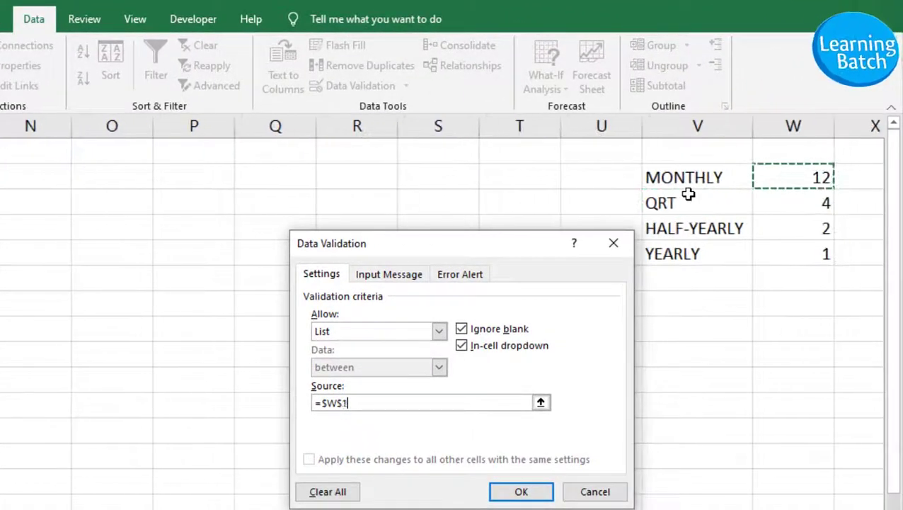
{"action": "key", "text": "Left"}
{"action": "key", "text": "shift+Down"}
{"action": "key", "text": "shift+Down"}
{"action": "key", "text": "shift+Down"}
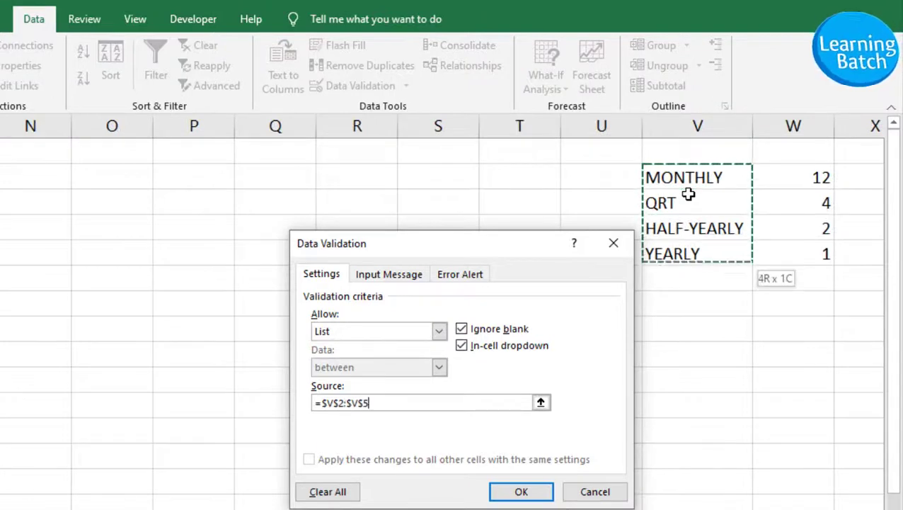
{"action": "left_click", "coordinate": [510, 495]}
Step: Try MONTHLY and YEARLY from B4's mode list, then settle on HALF-YEARLY
{"action": "left_click", "coordinate": [363, 312]}
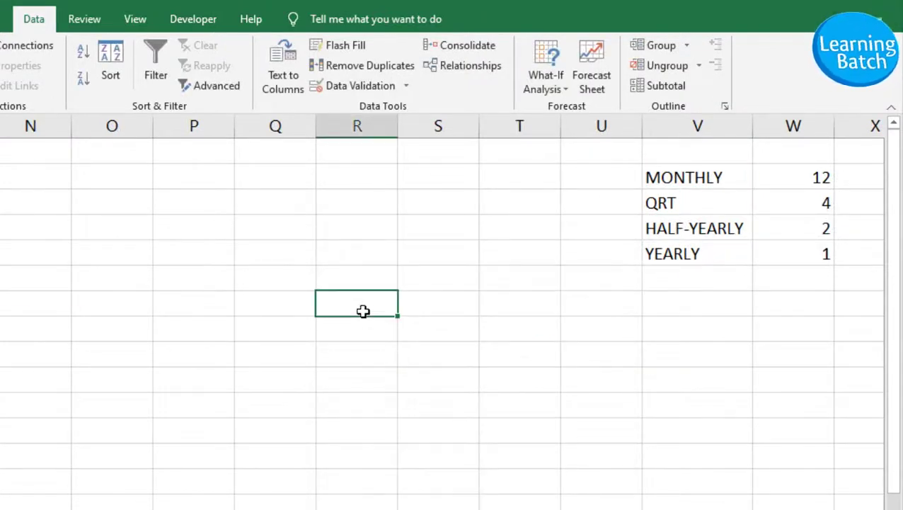
{"action": "key", "text": "Up"}
{"action": "key", "text": "Up"}
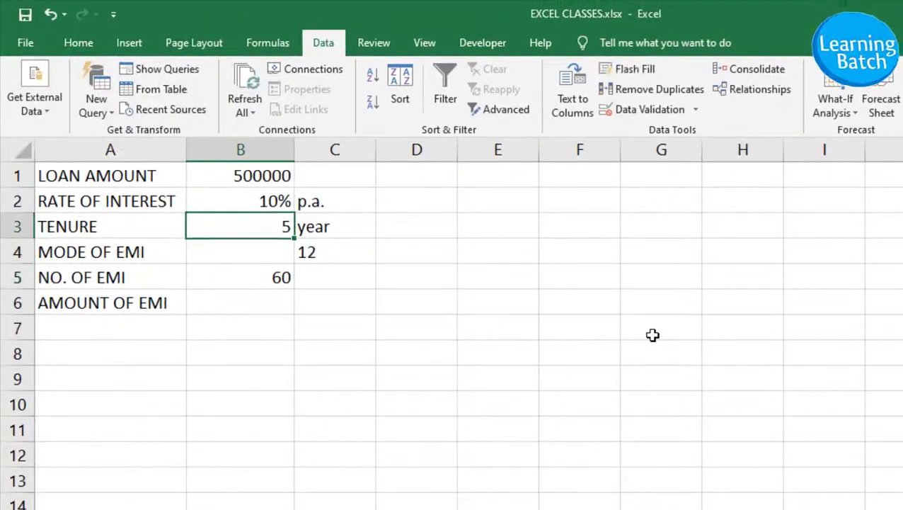
{"action": "key", "text": "Down"}
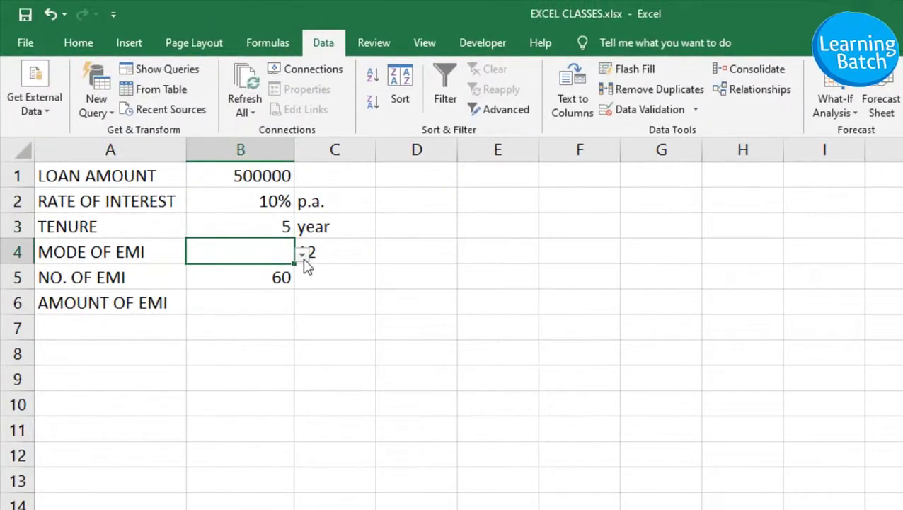
{"action": "left_click", "coordinate": [303, 255]}
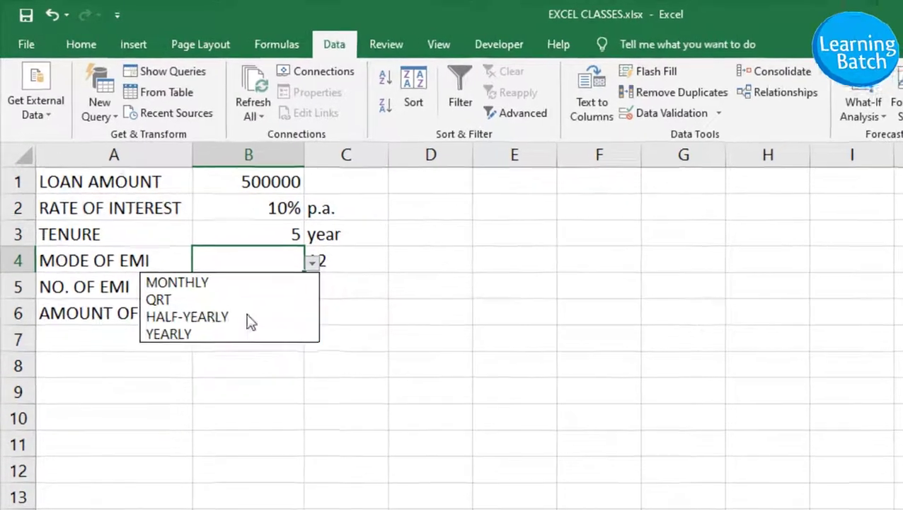
{"action": "left_click", "coordinate": [213, 283]}
{"action": "left_click", "coordinate": [311, 262]}
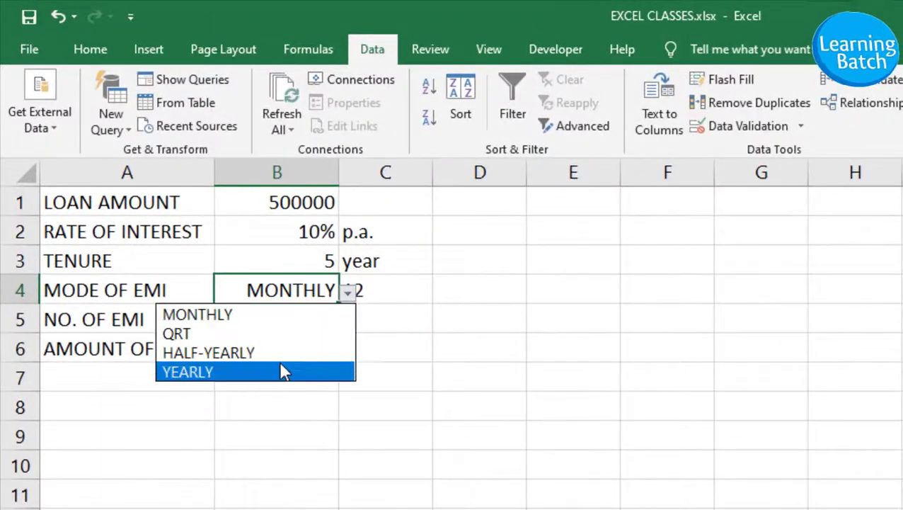
{"action": "left_click", "coordinate": [283, 372]}
{"action": "left_click", "coordinate": [419, 376]}
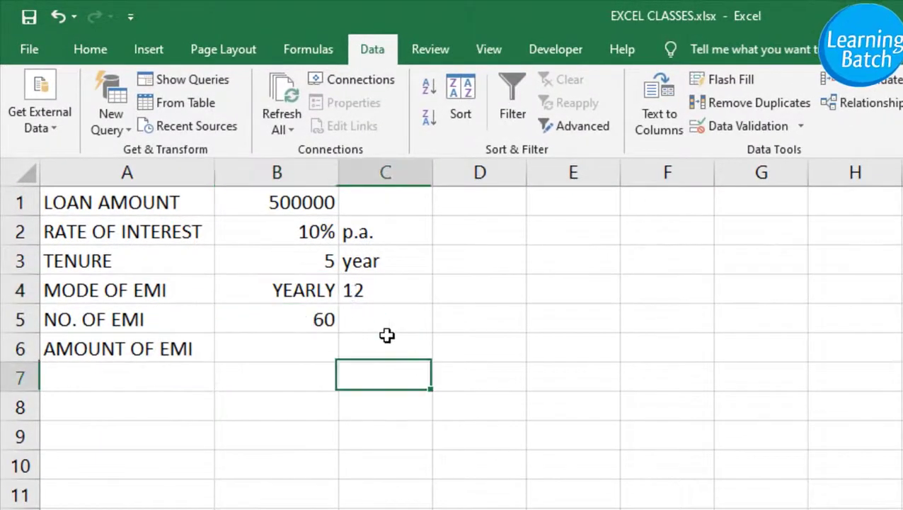
{"action": "left_click", "coordinate": [325, 290]}
{"action": "left_click", "coordinate": [348, 292]}
{"action": "left_click", "coordinate": [288, 352]}
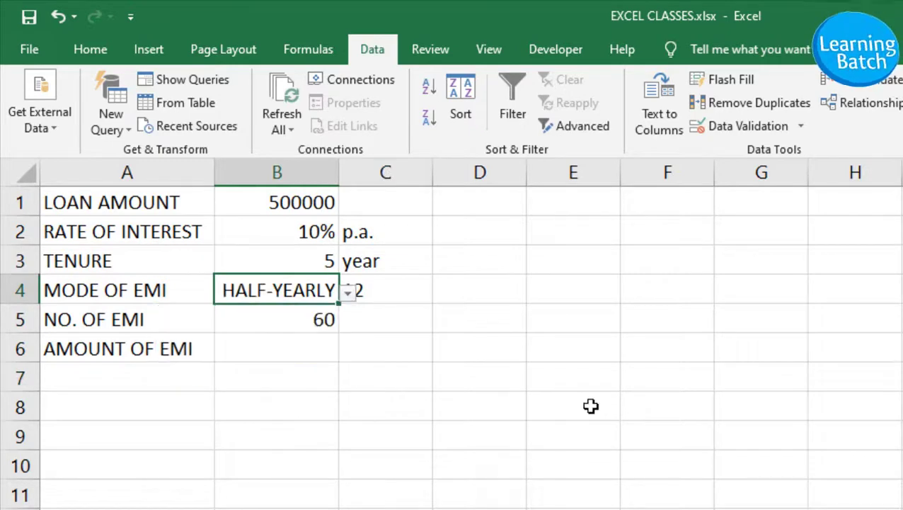
{"action": "left_click", "coordinate": [516, 343]}
Step: Centre column B and autofit its width to fit HALF-YEARLY
{"action": "left_click", "coordinate": [306, 175]}
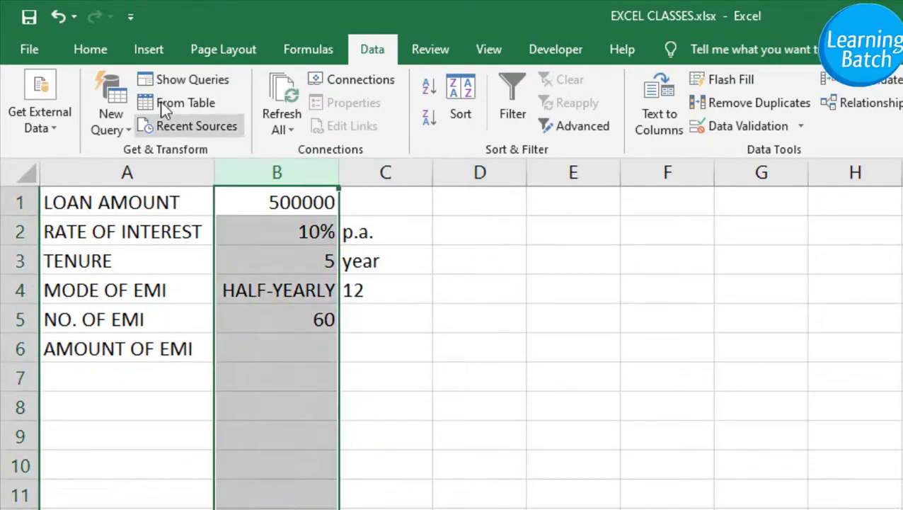
{"action": "left_click", "coordinate": [90, 49]}
{"action": "left_click", "coordinate": [359, 119]}
{"action": "left_click", "coordinate": [480, 347]}
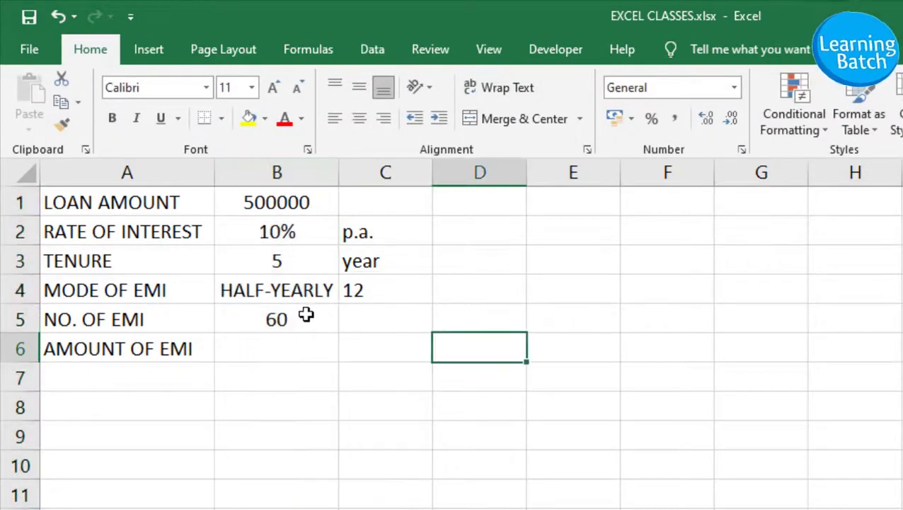
{"action": "left_click", "coordinate": [306, 290]}
{"action": "left_click", "coordinate": [348, 291]}
{"action": "left_click", "coordinate": [348, 291]}
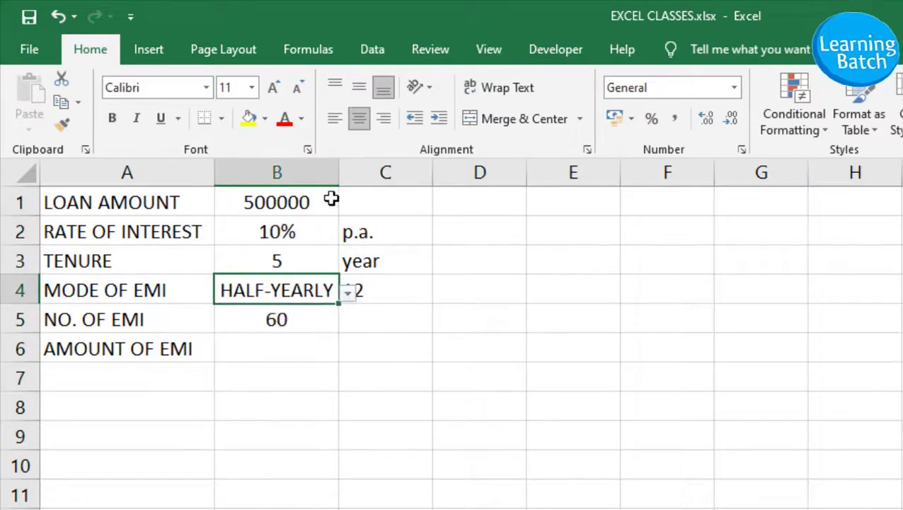
{"action": "double_click", "coordinate": [338, 172]}
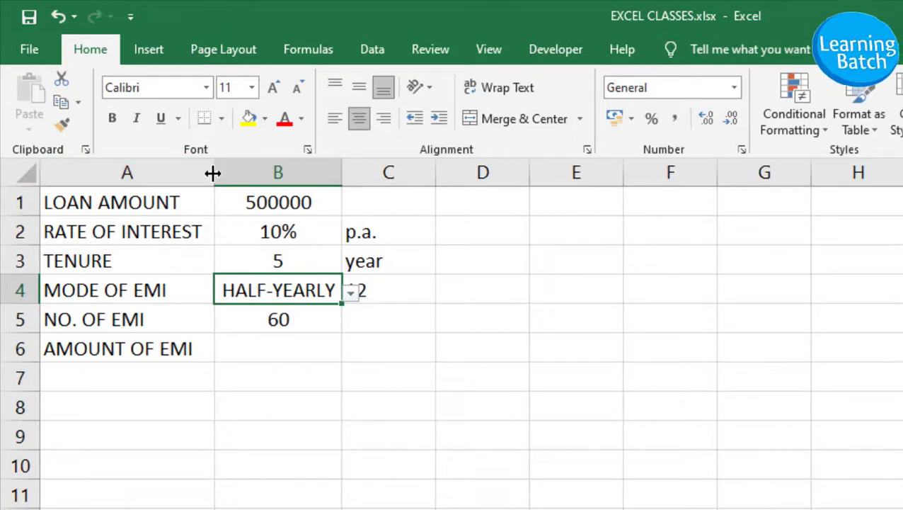
Step: Check B5's NO. OF EMI formula and replace C4's multiplier 12 with 2
{"action": "left_click", "coordinate": [552, 490]}
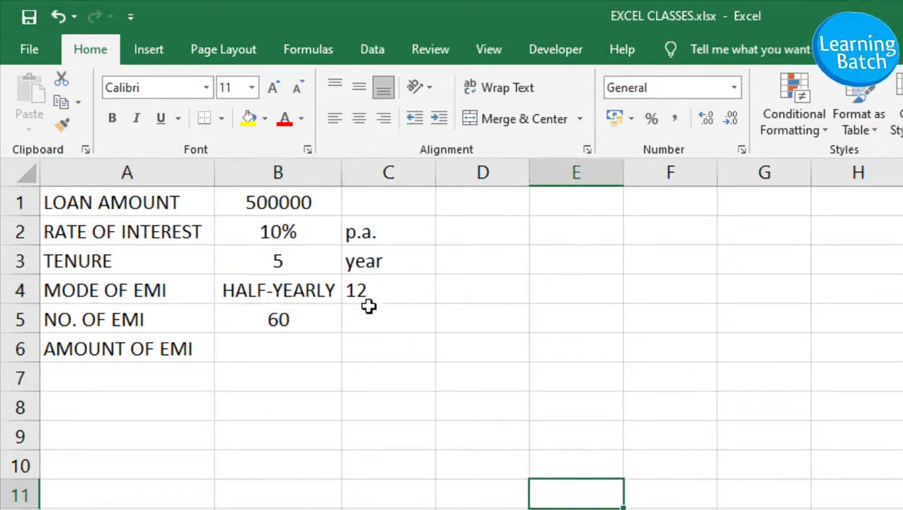
{"action": "left_click", "coordinate": [278, 319]}
{"action": "key", "text": "F2"}
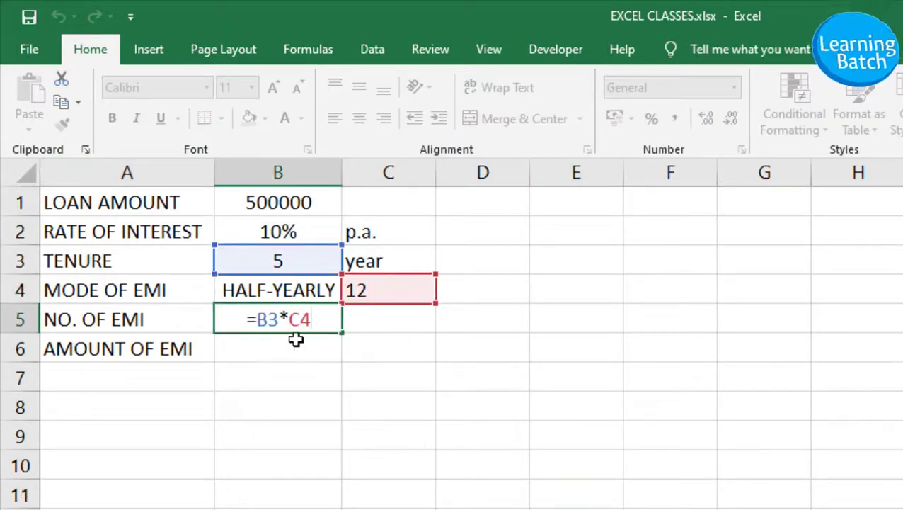
{"action": "key", "text": "Escape"}
{"action": "left_click", "coordinate": [312, 290]}
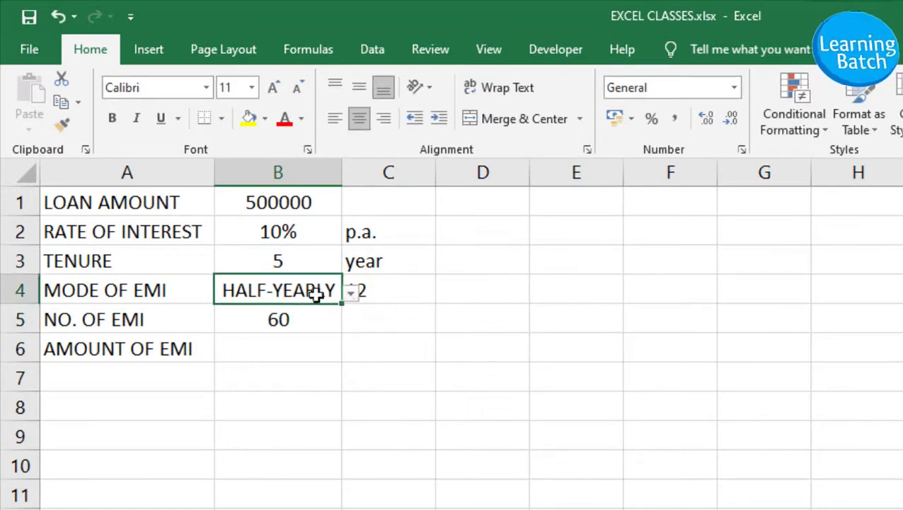
{"action": "left_click", "coordinate": [391, 290]}
{"action": "left_click", "coordinate": [285, 295]}
{"action": "left_click", "coordinate": [387, 298]}
{"action": "type", "text": "2"}
{"action": "key", "text": "Return"}
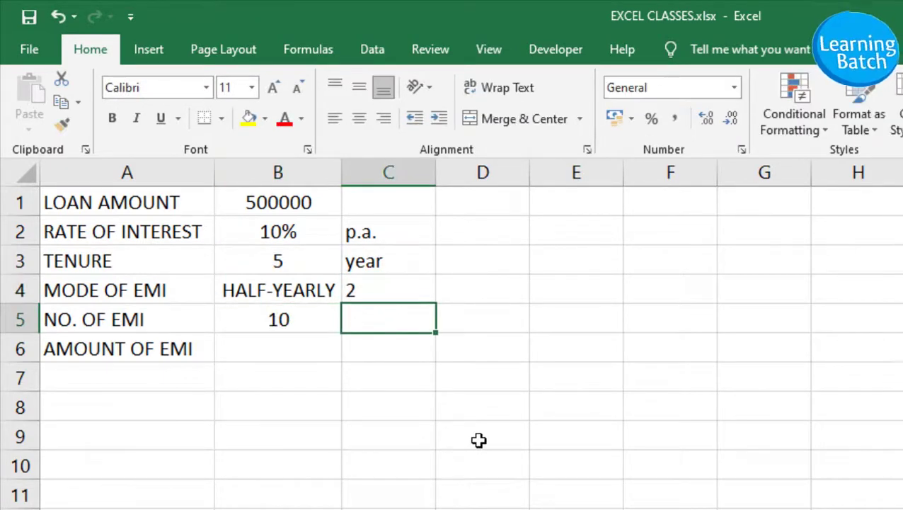
{"action": "key", "text": "Up"}
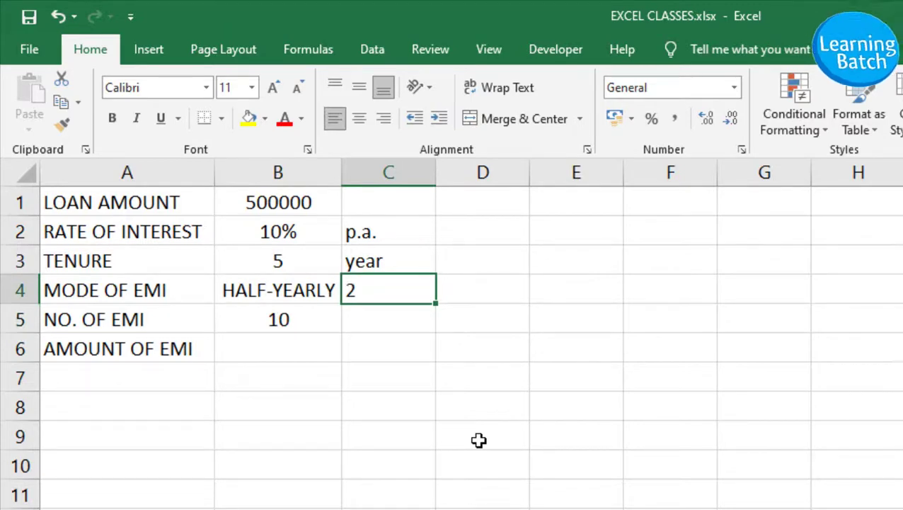
Step: Clear C4 and start a VLOOKUP using B4's mode as the lookup value
{"action": "key", "text": "Left"}
{"action": "key", "text": "Right"}
{"action": "key", "text": "Delete"}
{"action": "type", "text": "=VL"}
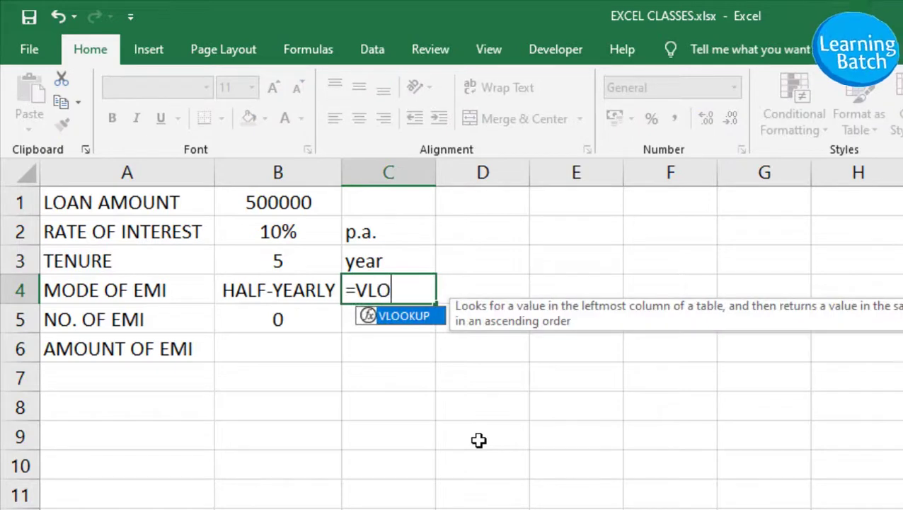
{"action": "key", "text": "Tab"}
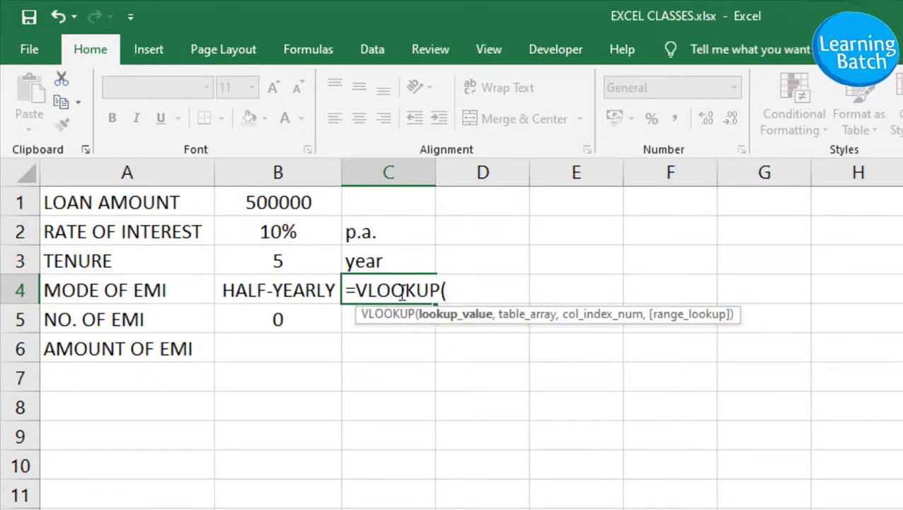
{"action": "left_click", "coordinate": [271, 289]}
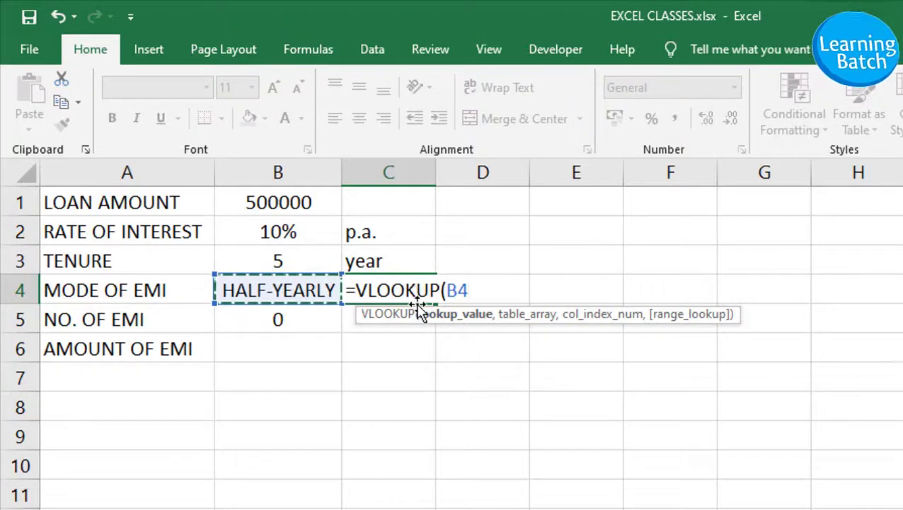
{"action": "type", "text": ","}
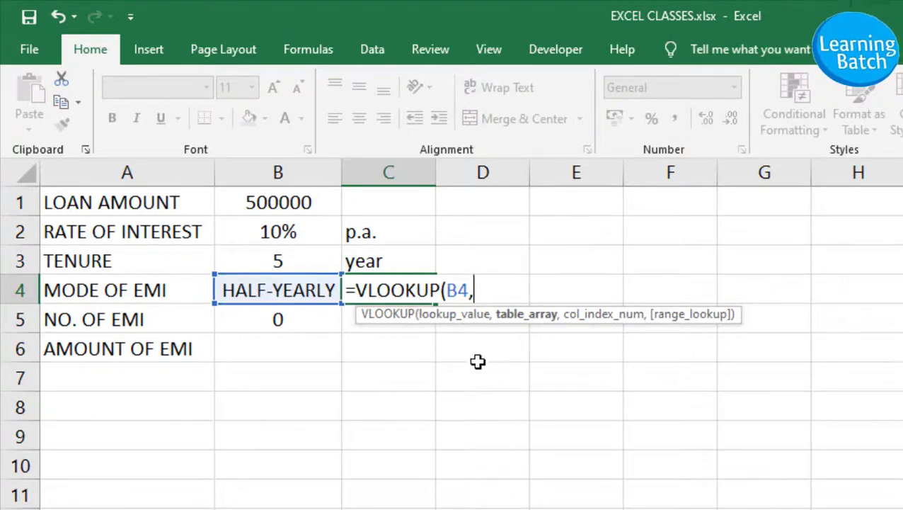
Step: Finish the VLOOKUP with table V2:W5, column 2 and exact match (FALSE)
{"action": "left_click", "coordinate": [787, 234]}
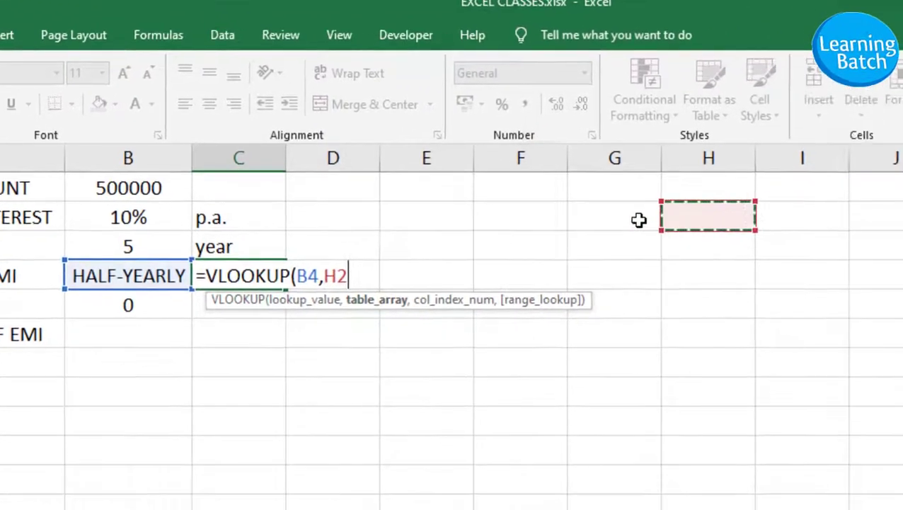
{"action": "key", "text": "Right"}
{"action": "key", "text": "Right"}
{"action": "key", "text": "Right"}
{"action": "key", "text": "Right"}
{"action": "key", "text": "Right"}
{"action": "key", "text": "Right"}
{"action": "key", "text": "Left"}
{"action": "key", "text": "Left"}
{"action": "key", "text": "Left"}
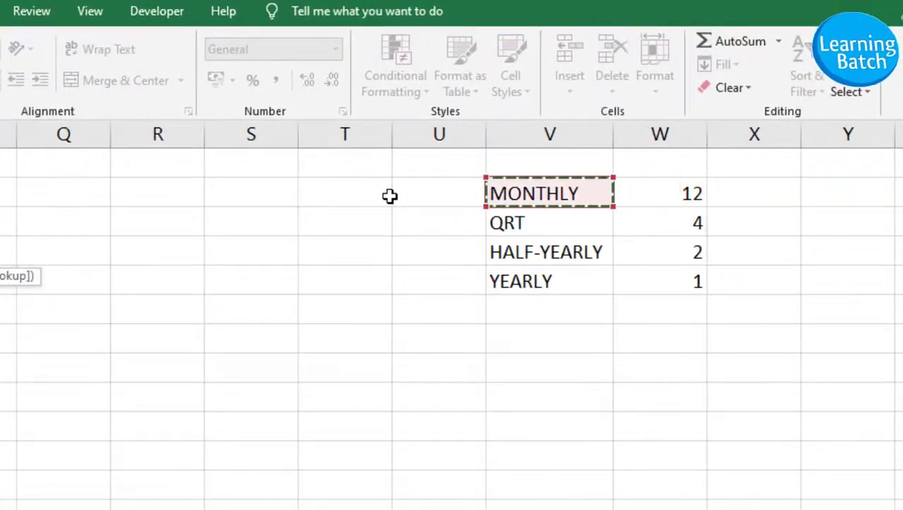
{"action": "key", "text": "shift+Right"}
{"action": "key", "text": "shift+Down"}
{"action": "key", "text": "shift+Down"}
{"action": "key", "text": "shift+Down"}
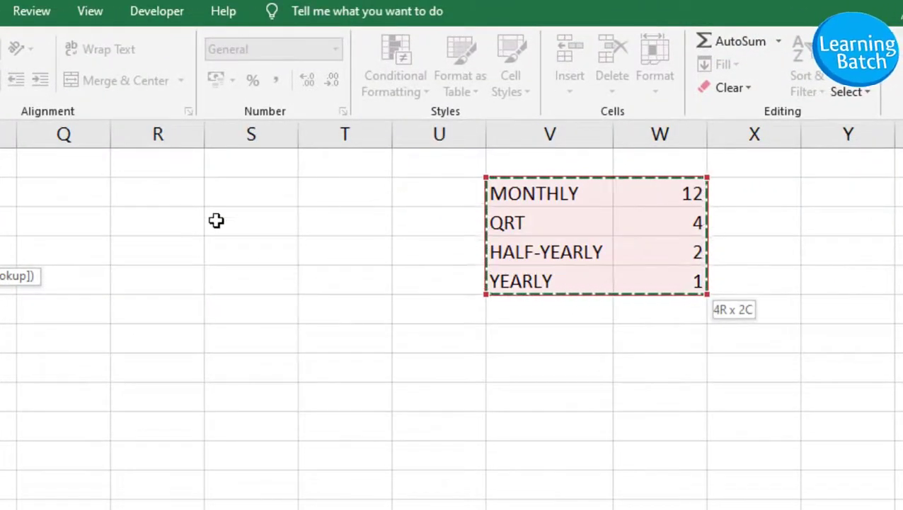
{"action": "type", "text": ","}
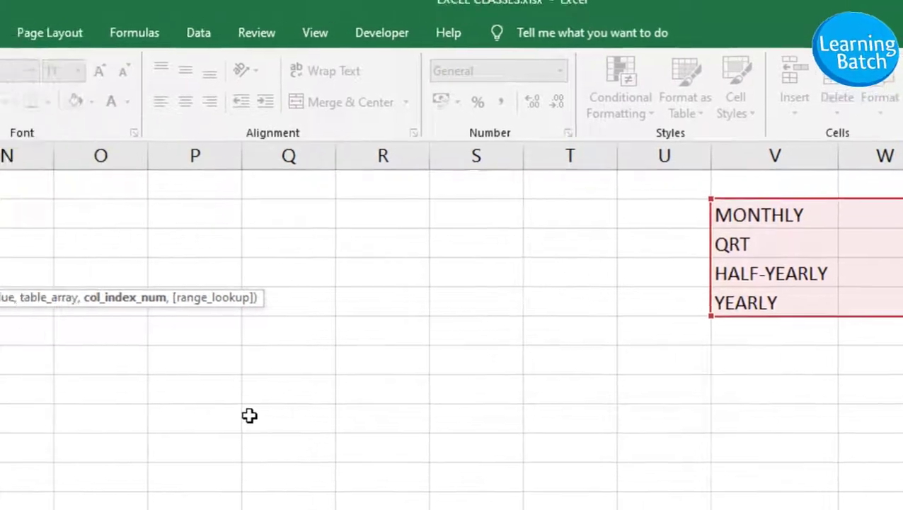
{"action": "type", "text": ","}
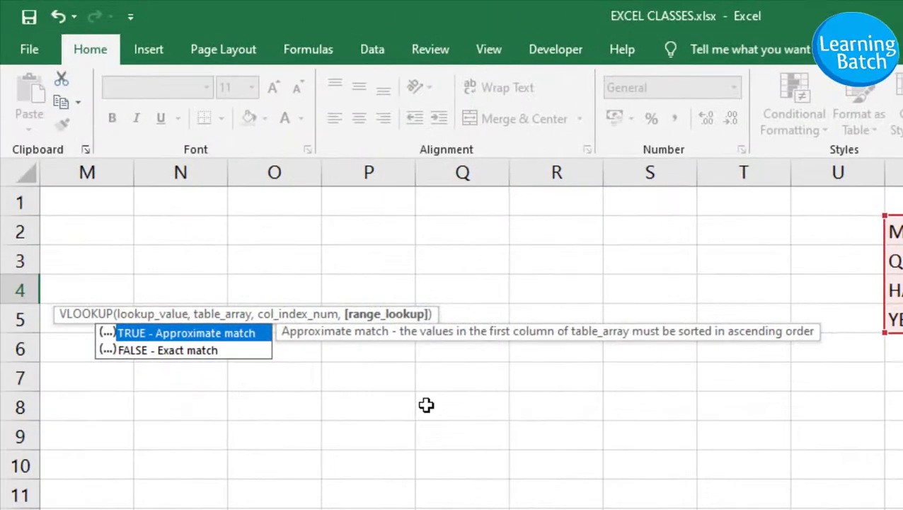
{"action": "key", "text": "Down"}
{"action": "key", "text": "Tab"}
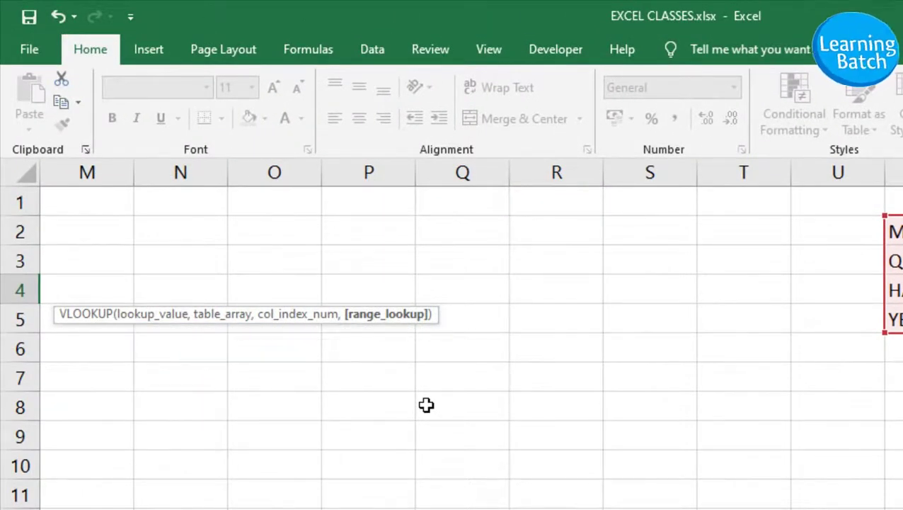
{"action": "key", "text": "Return"}
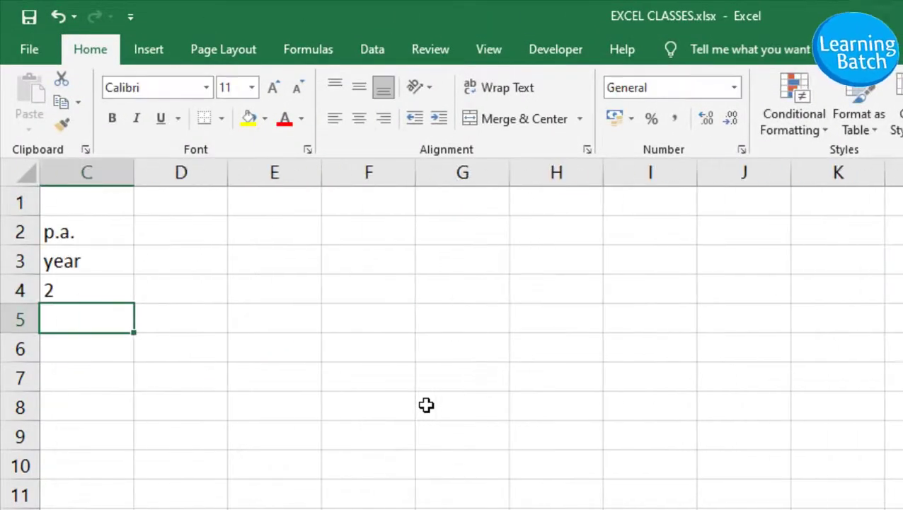
Step: Choose MONTHLY in B4 to test the VLOOKUP multiplier
{"action": "key", "text": "Left"}
{"action": "key", "text": "Up"}
{"action": "key", "text": "alt+Down"}
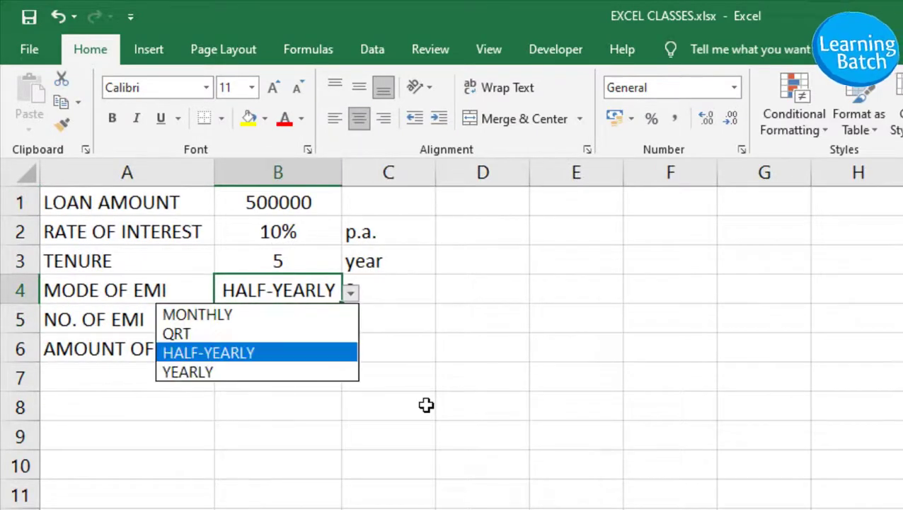
{"action": "key", "text": "Up"}
{"action": "key", "text": "Up"}
{"action": "key", "text": "Return"}
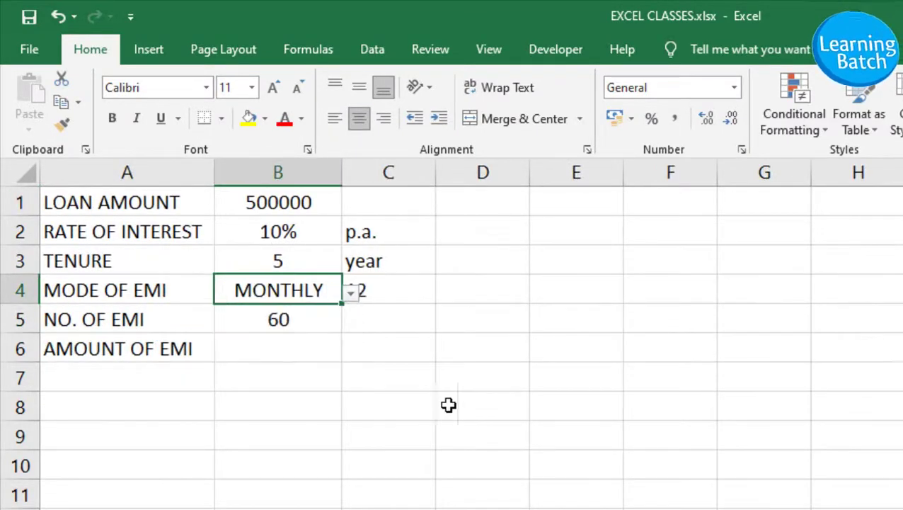
Step: Centre column C's contents and make column C narrower
{"action": "left_click", "coordinate": [388, 173]}
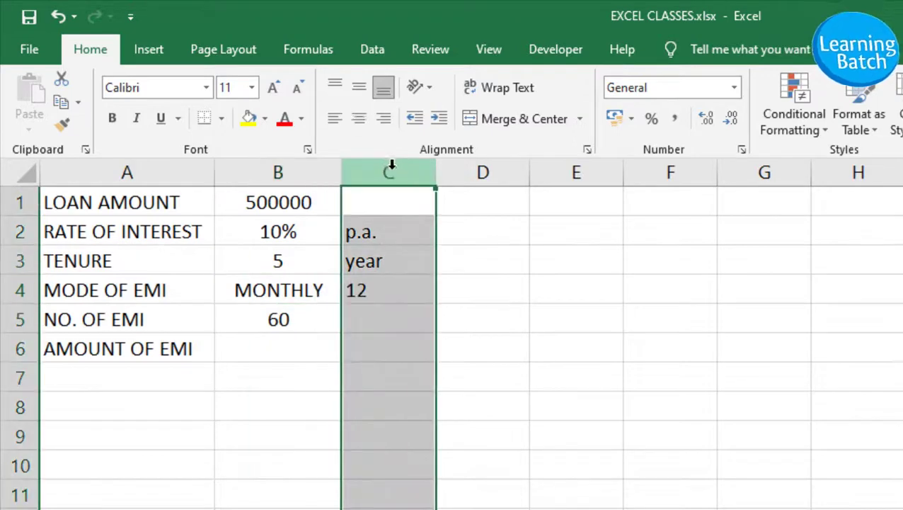
{"action": "left_click", "coordinate": [360, 124]}
{"action": "left_click", "coordinate": [478, 267]}
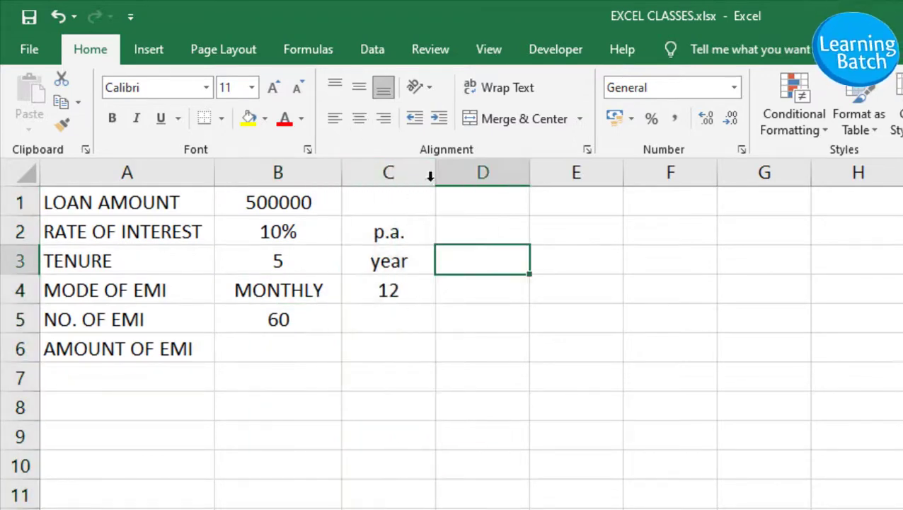
{"action": "left_click_drag", "start_coordinate": [434, 174], "coordinate": [422, 174]}
Step: Switch B4 to HALF-YEARLY and check C4's multiplier and B5's formula
{"action": "key", "text": "Down"}
{"action": "key", "text": "Down"}
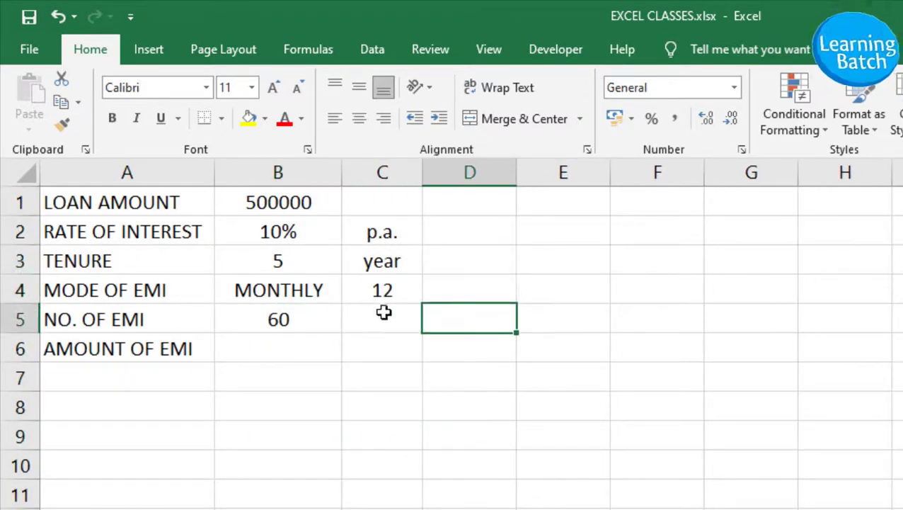
{"action": "left_click", "coordinate": [314, 287]}
{"action": "key", "text": "alt+Down"}
{"action": "key", "text": "Down"}
{"action": "key", "text": "Down"}
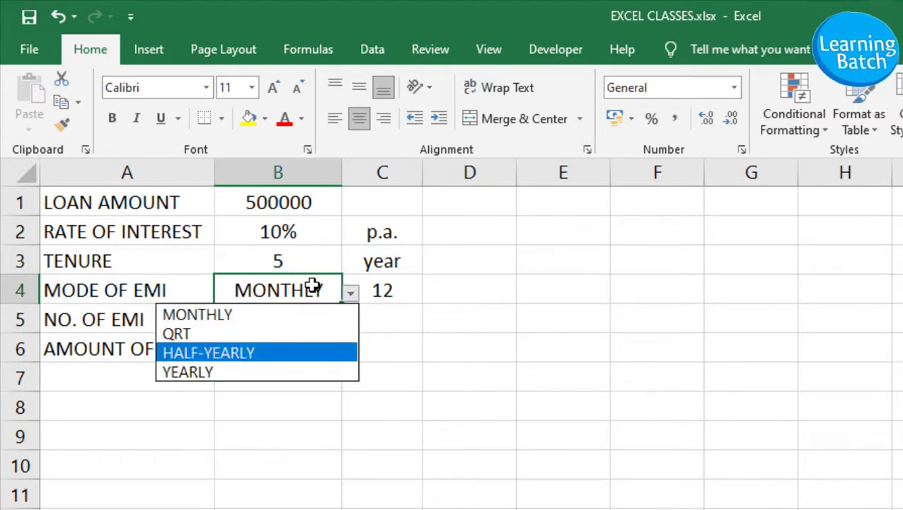
{"action": "key", "text": "Return"}
{"action": "key", "text": "Right"}
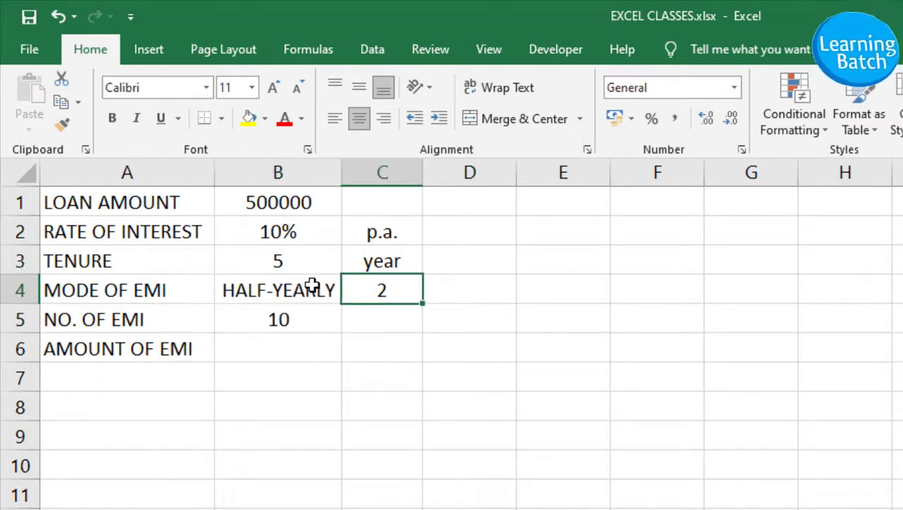
{"action": "key", "text": "Down"}
{"action": "key", "text": "Left"}
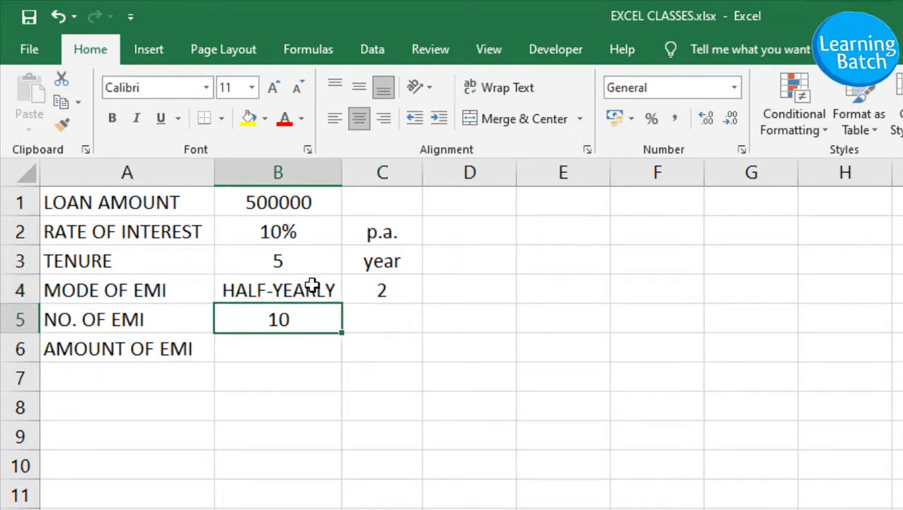
{"action": "key", "text": "F2"}
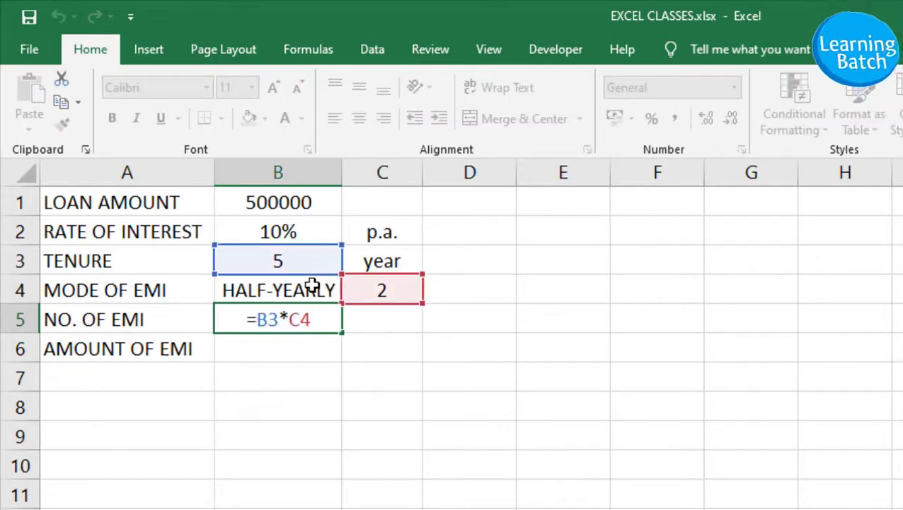
{"action": "key", "text": "Escape"}
Step: Change the EMI mode in B4 to YEARLY
{"action": "key", "text": "Up"}
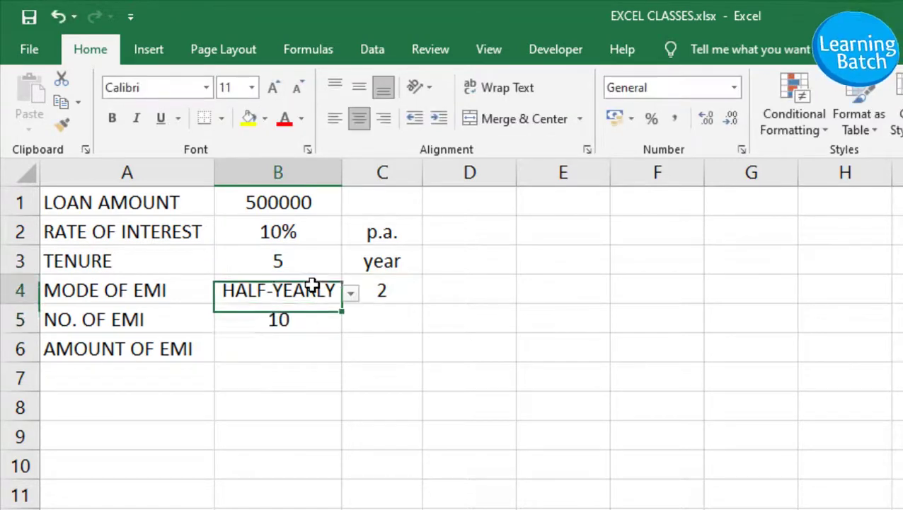
{"action": "key", "text": "alt+Down"}
{"action": "key", "text": "Down"}
{"action": "key", "text": "Up"}
{"action": "key", "text": "Down"}
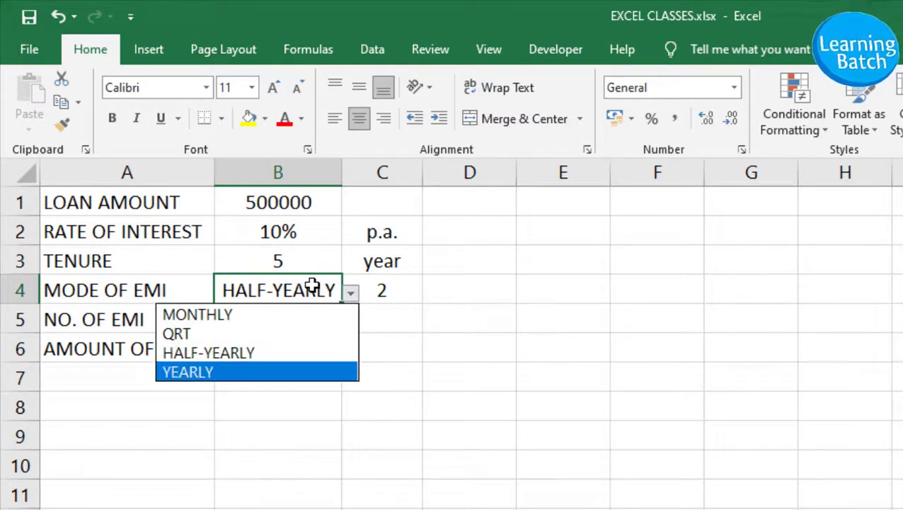
{"action": "key", "text": "Return"}
{"action": "key", "text": "Right"}
Step: Enter a tenure of 10 years in B3
{"action": "key", "text": "Down"}
{"action": "key", "text": "Left"}
{"action": "key", "text": "Up"}
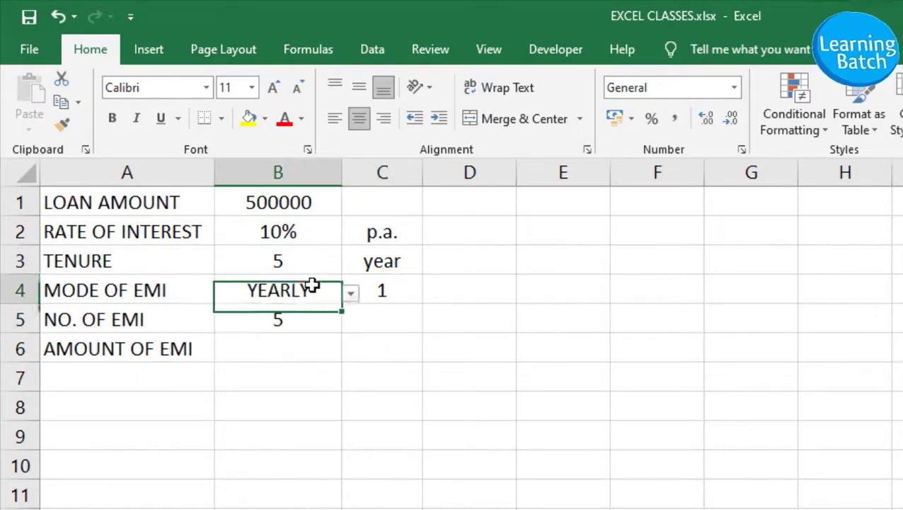
{"action": "key", "text": "Up"}
{"action": "type", "text": "10"}
{"action": "key", "text": "Return"}
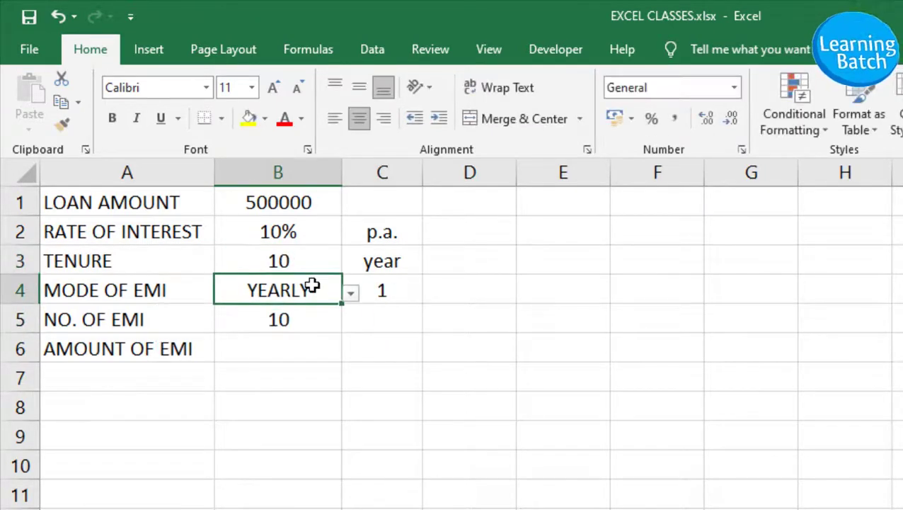
{"action": "key", "text": "Right"}
{"action": "key", "text": "Down"}
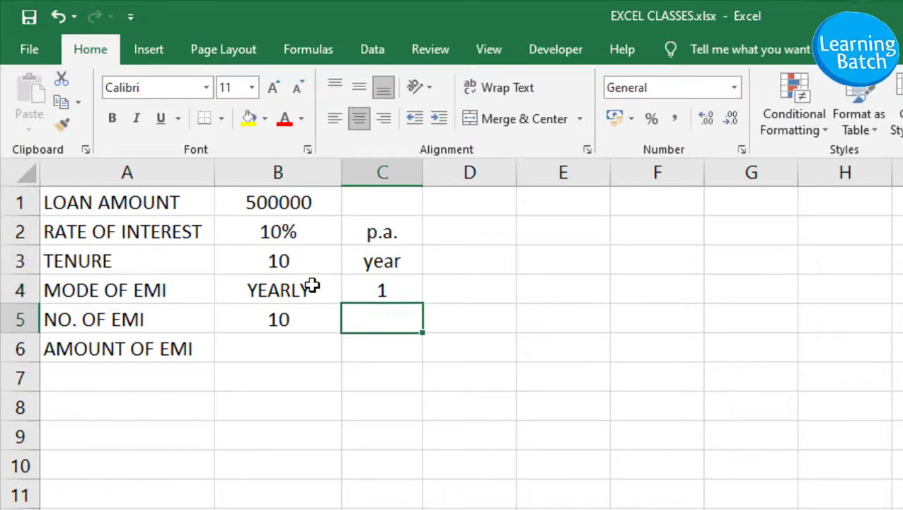
{"action": "key", "text": "Down"}
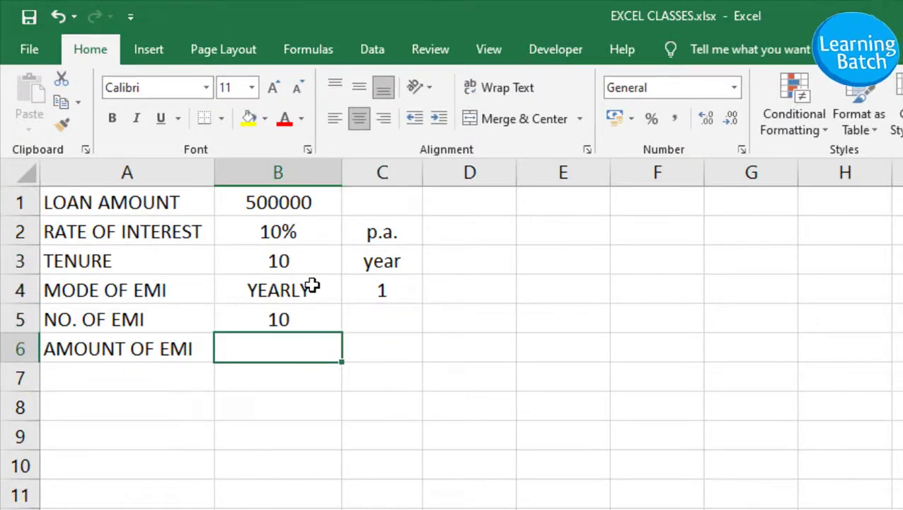
Step: Merge and middle-align A6:A7 for the AMOUNT OF EMI label, and merge B6:B7
{"action": "key", "text": "Left"}
{"action": "key", "text": "shift+Down"}
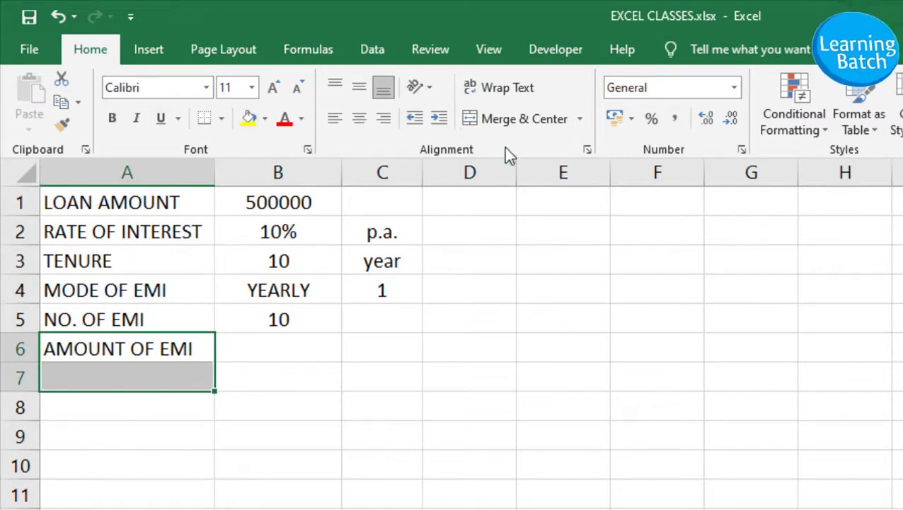
{"action": "left_click", "coordinate": [512, 125]}
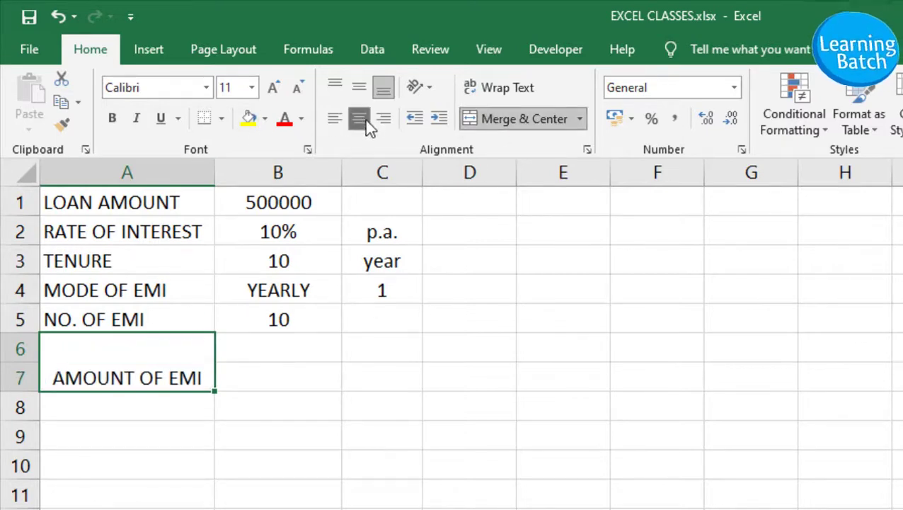
{"action": "left_click", "coordinate": [359, 87]}
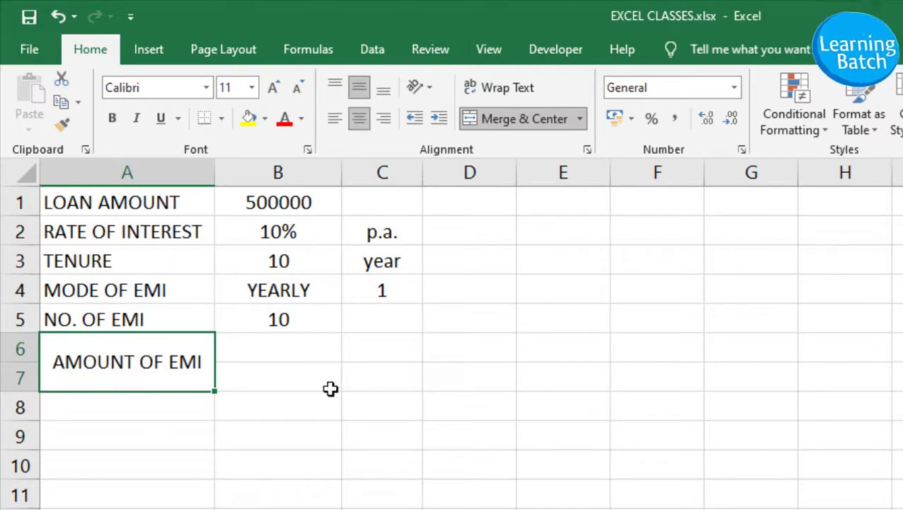
{"action": "left_click", "coordinate": [261, 352]}
{"action": "left_click_drag", "start_coordinate": [264, 364], "coordinate": [266, 375]}
{"action": "left_click", "coordinate": [524, 119]}
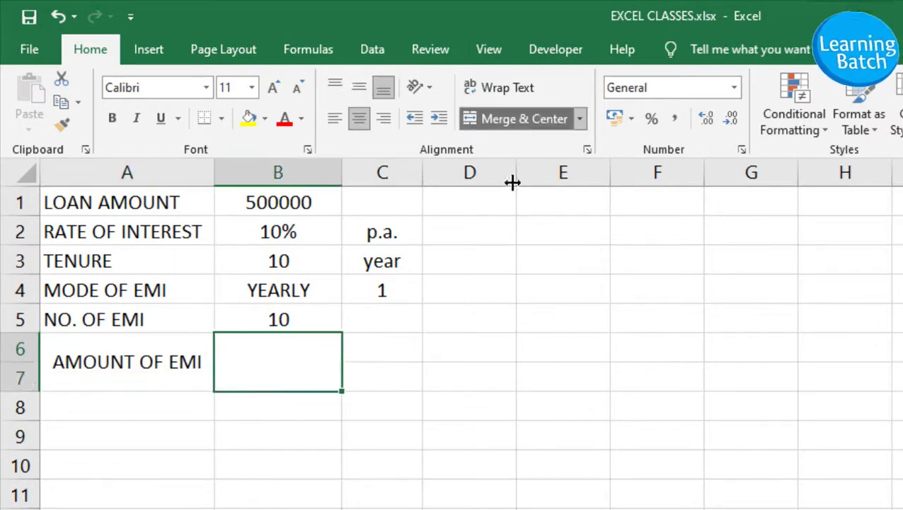
{"action": "left_click", "coordinate": [470, 405]}
Step: Fill B6:B7 yellow, fill the AMOUNT OF EMI cell green, and bold the label
{"action": "left_click", "coordinate": [160, 359]}
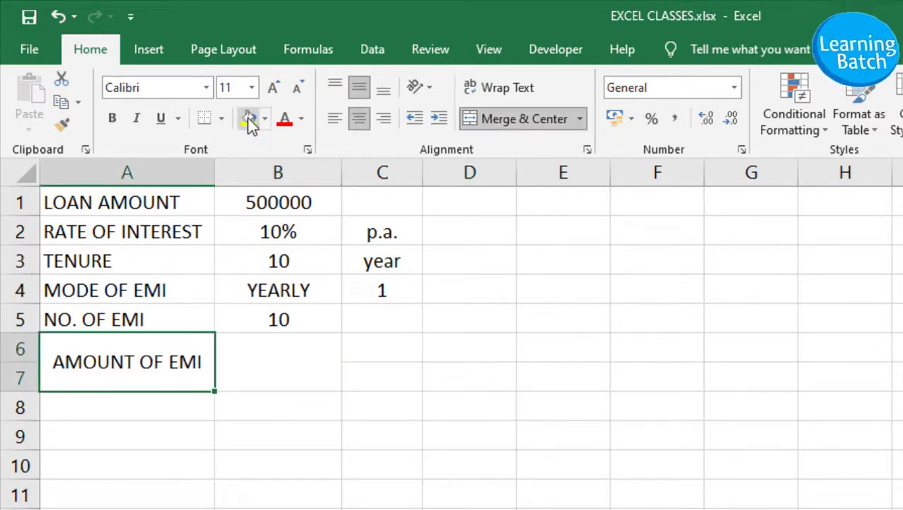
{"action": "left_click", "coordinate": [260, 364]}
{"action": "left_click", "coordinate": [249, 118]}
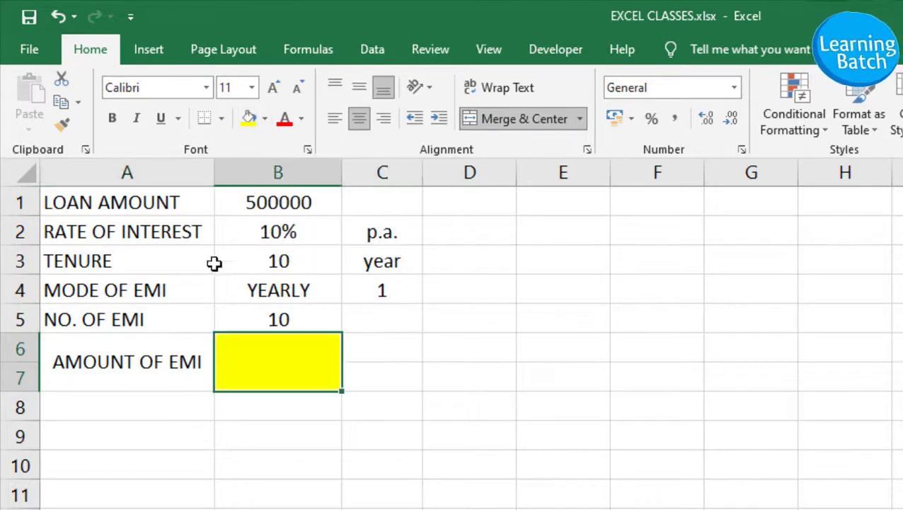
{"action": "left_click", "coordinate": [141, 347]}
{"action": "left_click", "coordinate": [265, 118]}
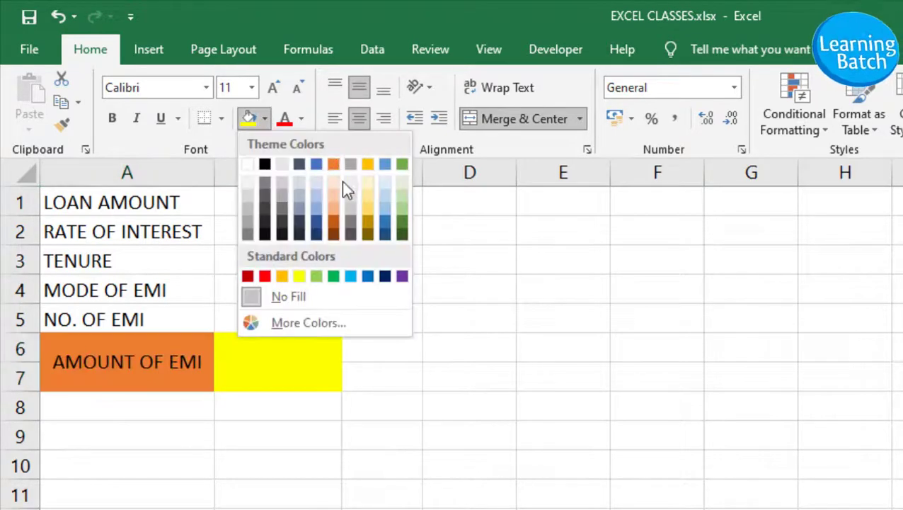
{"action": "left_click", "coordinate": [403, 165]}
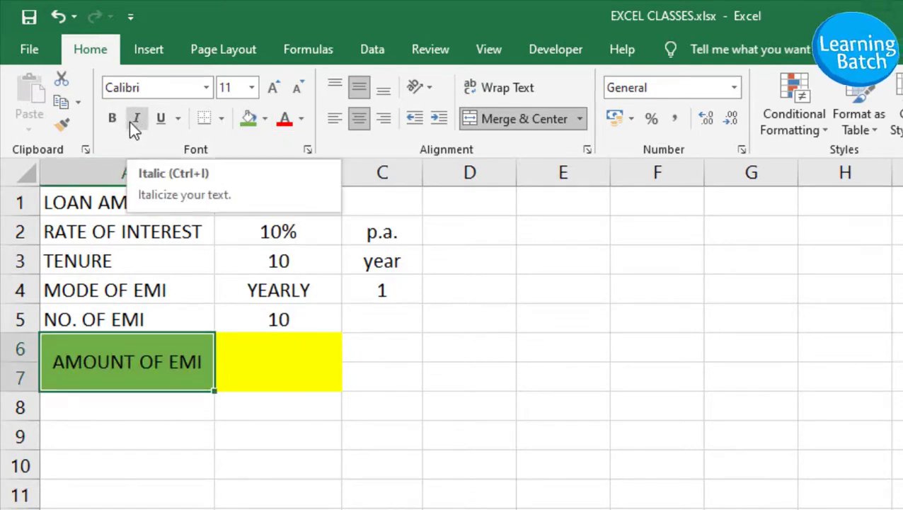
{"action": "left_click", "coordinate": [112, 118]}
Step: Put a thick outside border around A6:B7
{"action": "key", "text": "shift+Right"}
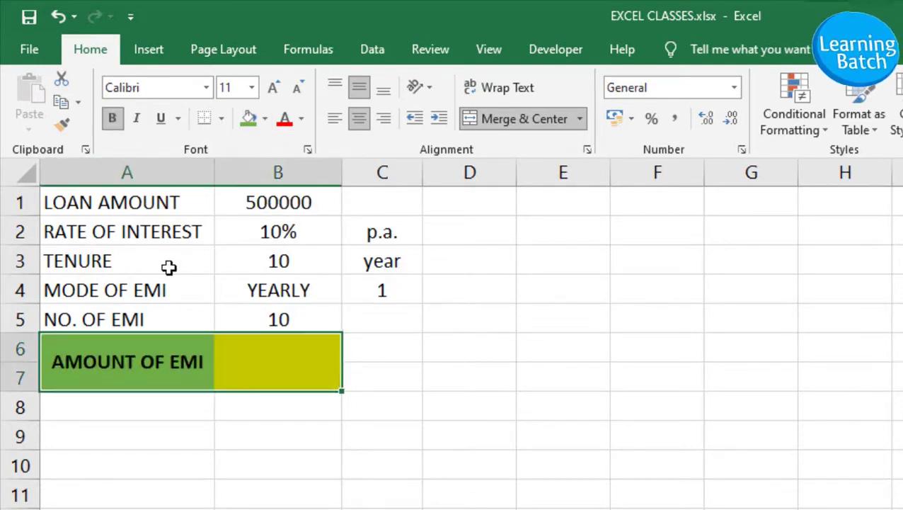
{"action": "left_click", "coordinate": [222, 118]}
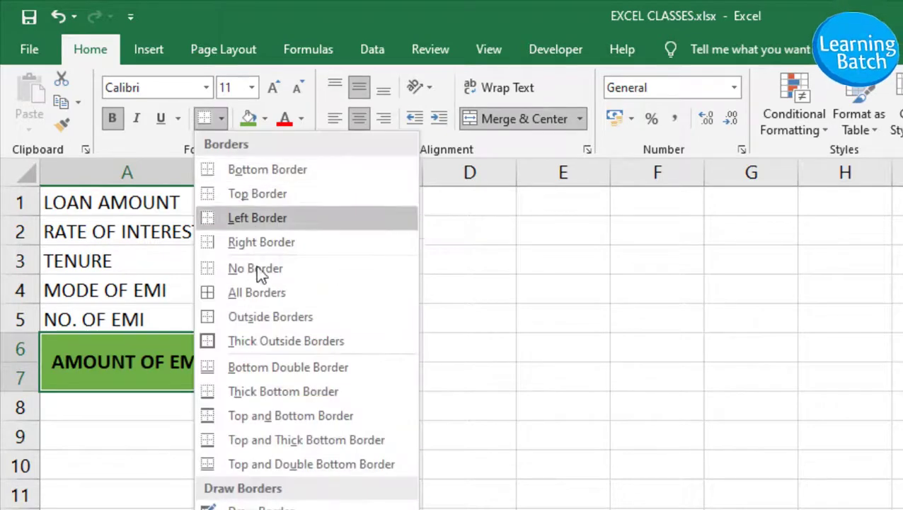
{"action": "left_click", "coordinate": [274, 343]}
{"action": "left_click", "coordinate": [436, 464]}
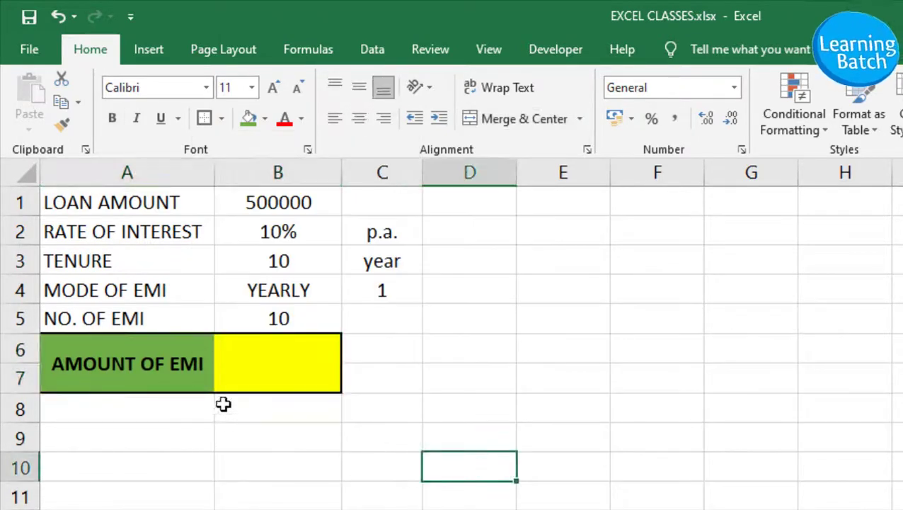
{"action": "left_click", "coordinate": [258, 361]}
{"action": "left_click", "coordinate": [309, 433]}
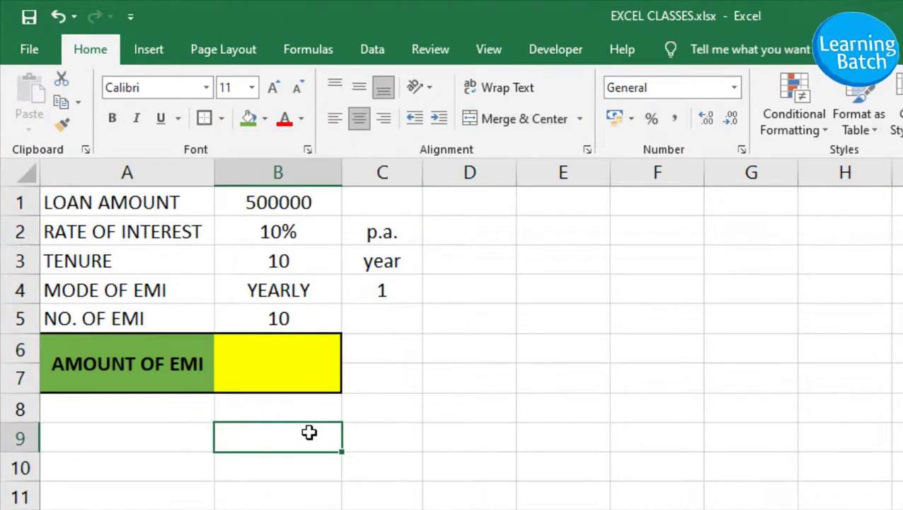
{"action": "left_click", "coordinate": [299, 373]}
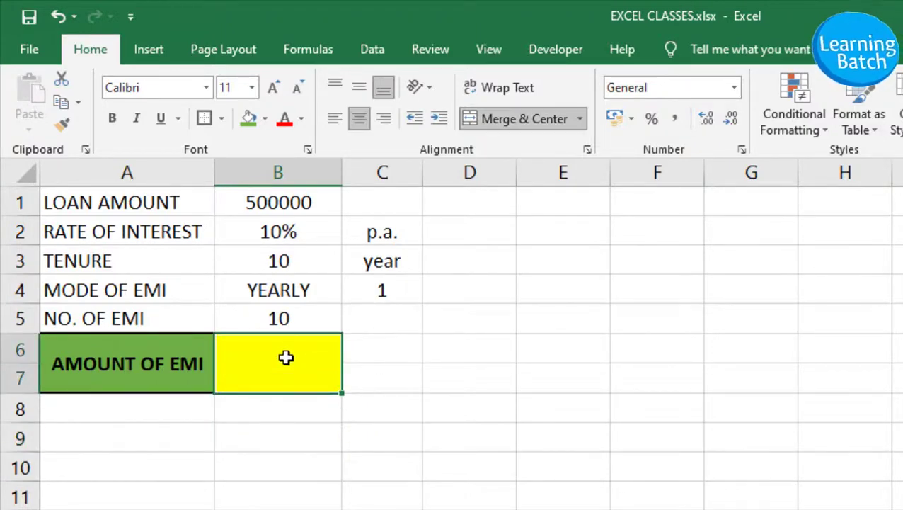
{"action": "left_click_drag", "start_coordinate": [144, 198], "coordinate": [395, 312]}
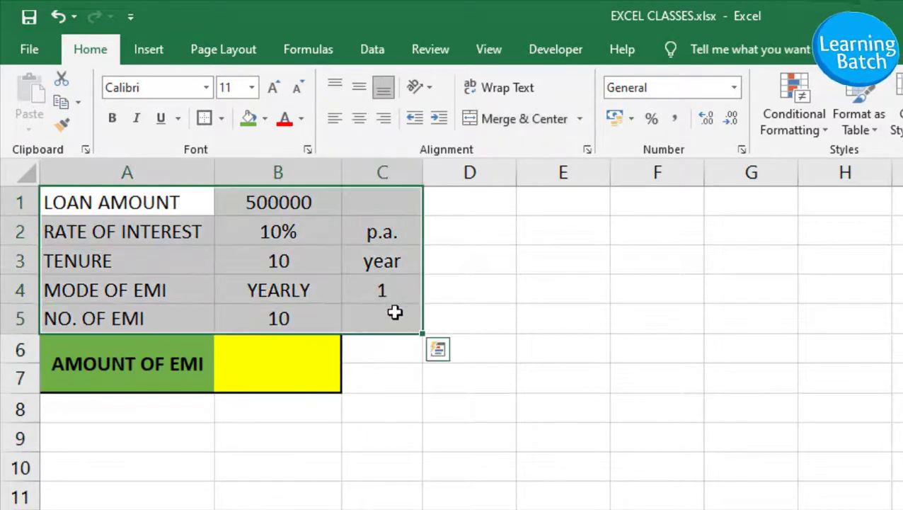
Step: Bold every label, value and unit in the A1:C5 loan block with Ctrl+B
{"action": "key", "text": "ctrl+b"}
{"action": "left_click", "coordinate": [365, 405]}
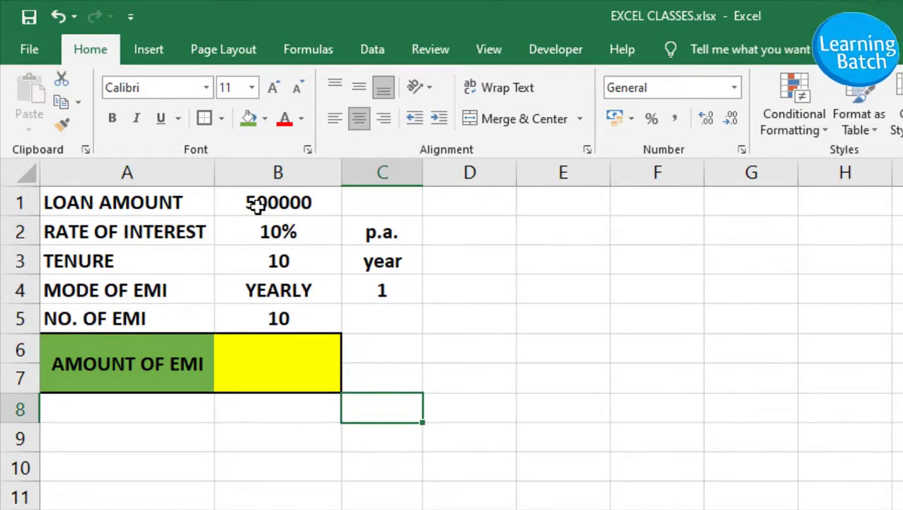
Step: Type headers S.NO, PRINCIPAL, INTEREST, EMI and CL BALANCE across E6:I6
{"action": "left_click", "coordinate": [534, 368]}
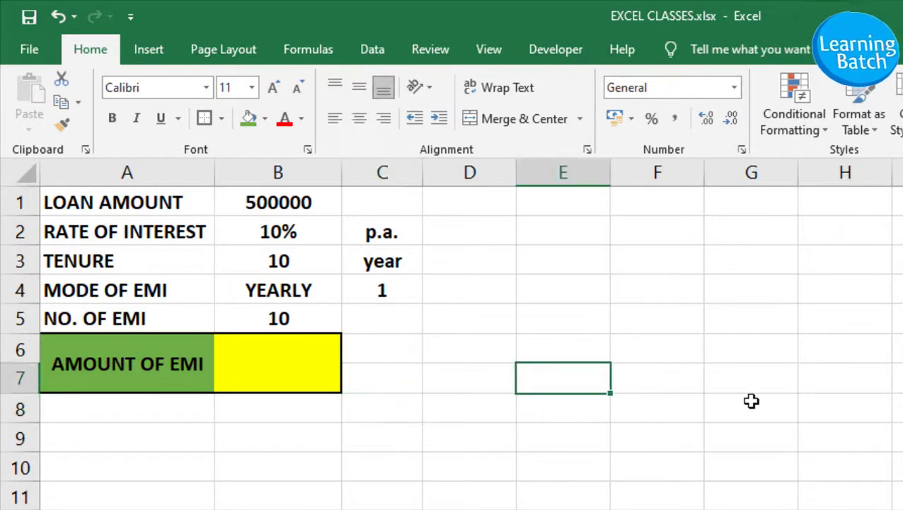
{"action": "key", "text": "Left"}
{"action": "key", "text": "Up"}
{"action": "key", "text": "Right"}
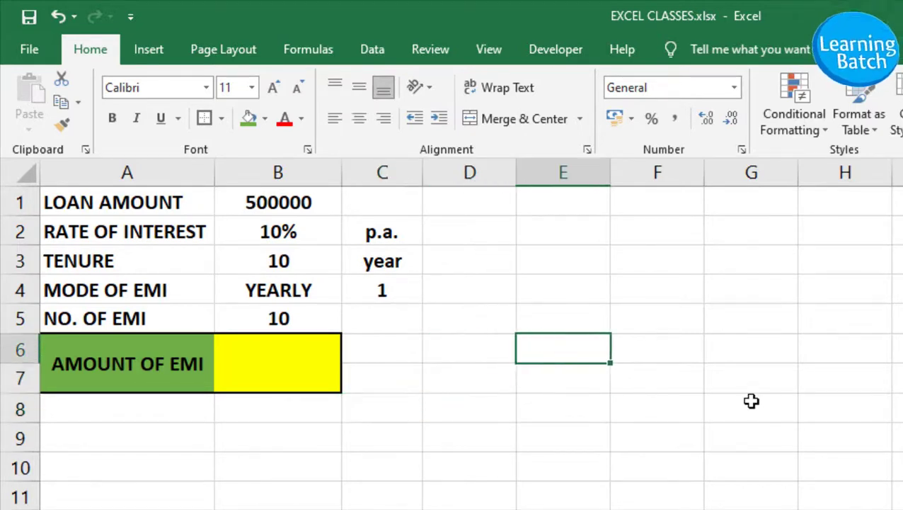
{"action": "type", "text": "S.N"}
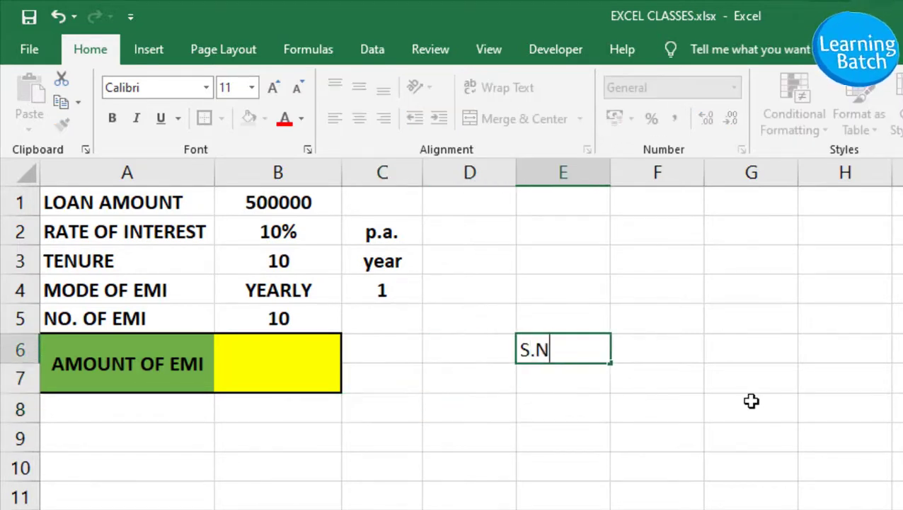
{"action": "type", "text": "O"}
{"action": "key", "text": "Tab"}
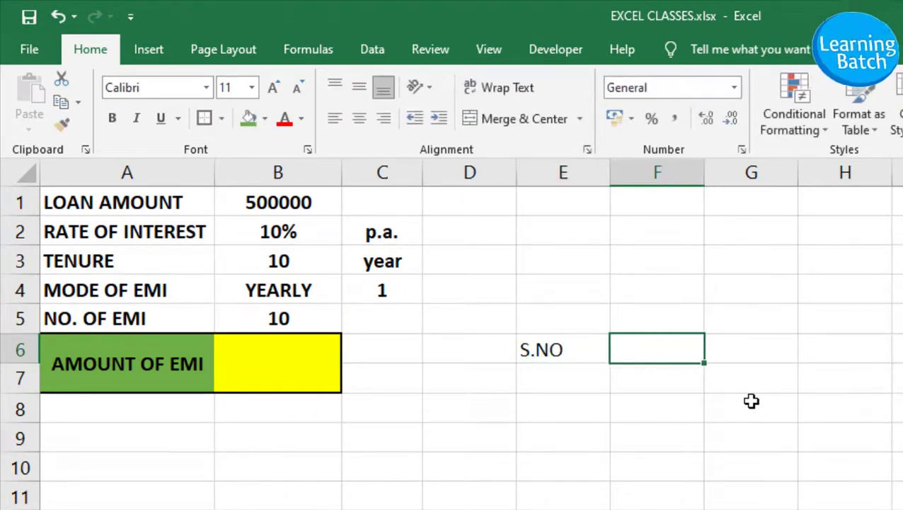
{"action": "type", "text": "PRINCIPAL"}
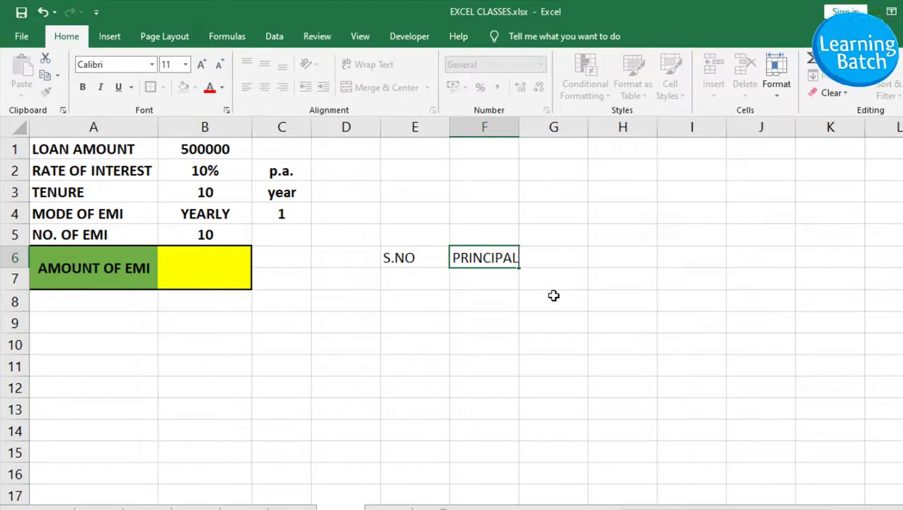
{"action": "key", "text": "Tab"}
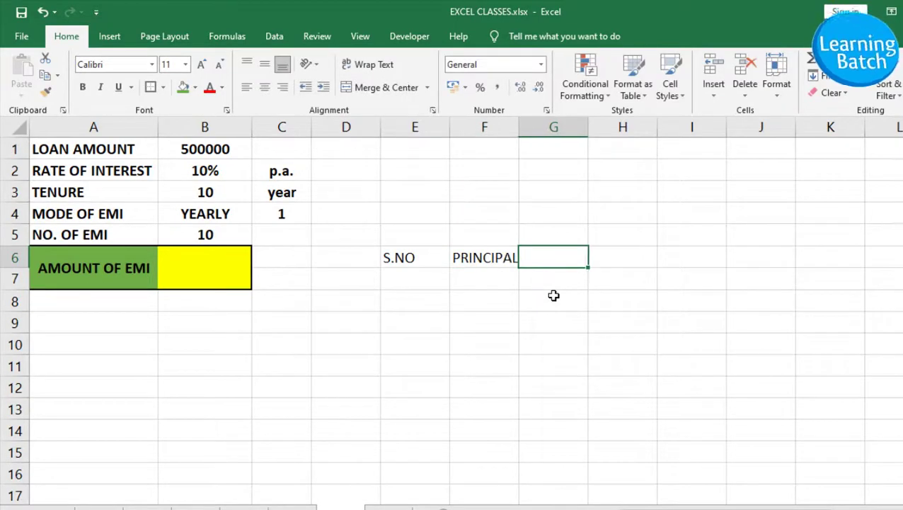
{"action": "type", "text": "INT"}
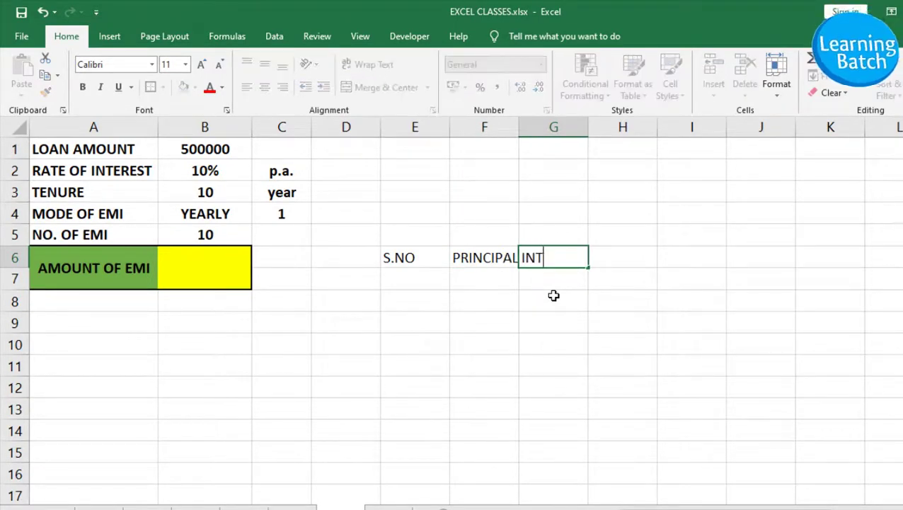
{"action": "type", "text": "ERESST"}
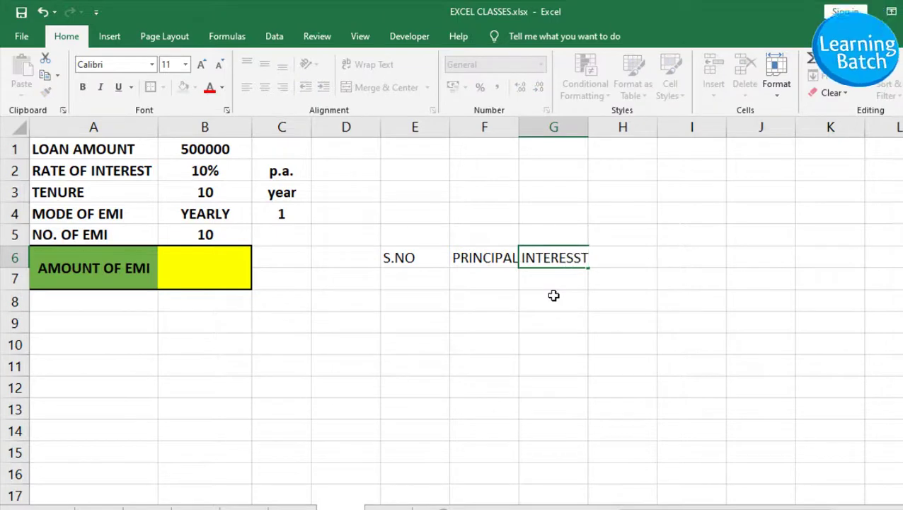
{"action": "key", "text": "Tab"}
{"action": "type", "text": "EMI"}
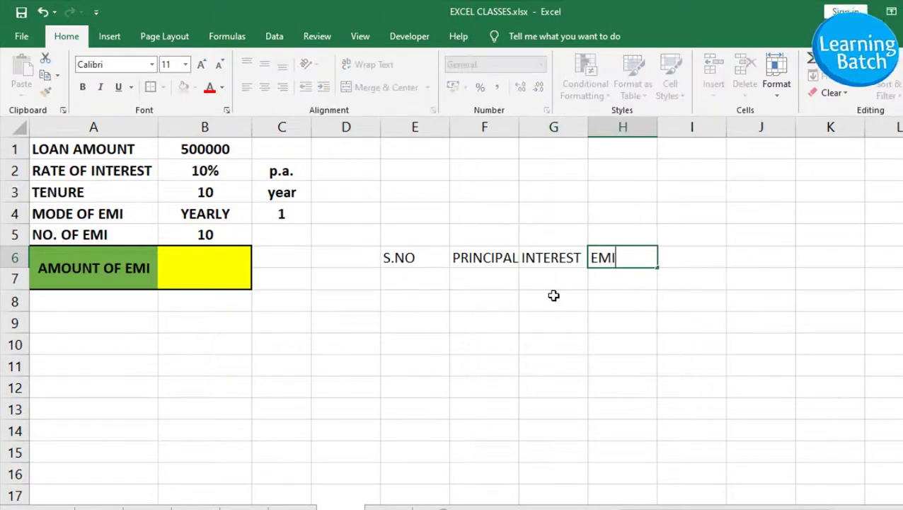
{"action": "key", "text": "Tab"}
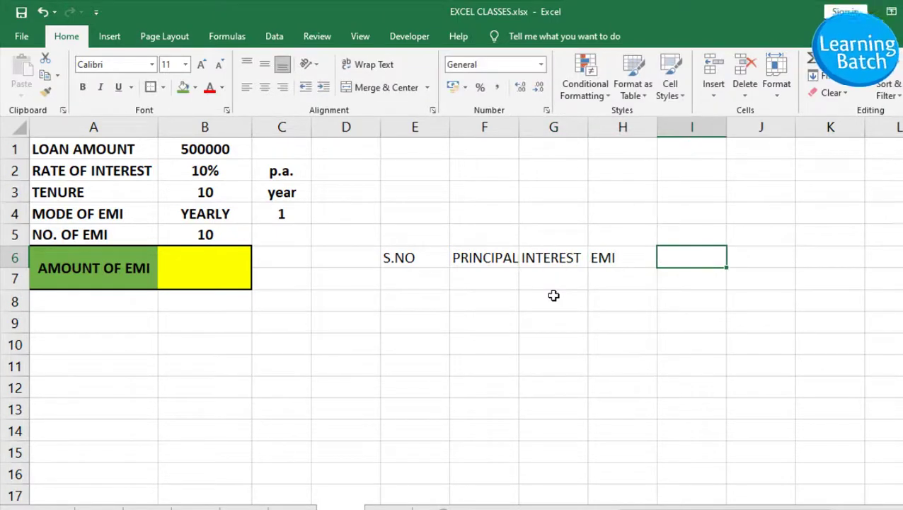
{"action": "type", "text": "CL BALAN"}
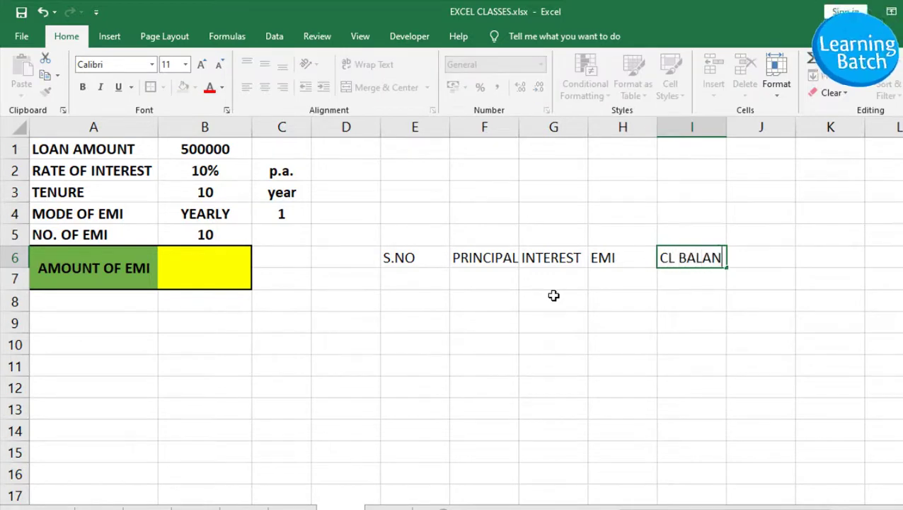
{"action": "type", "text": "CE"}
{"action": "key", "text": "Return"}
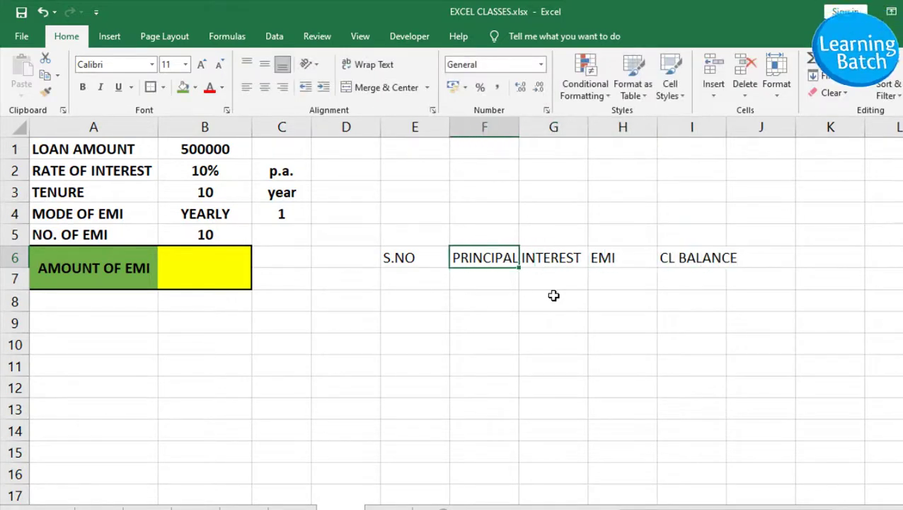
Step: Shift PRINCIPAL through CL BALANCE one column right and add OP BALANCE in F6
{"action": "key", "text": "shift+Right"}
{"action": "key", "text": "shift+Right"}
{"action": "key", "text": "shift+Right"}
{"action": "key", "text": "ctrl+x"}
{"action": "key", "text": "Right"}
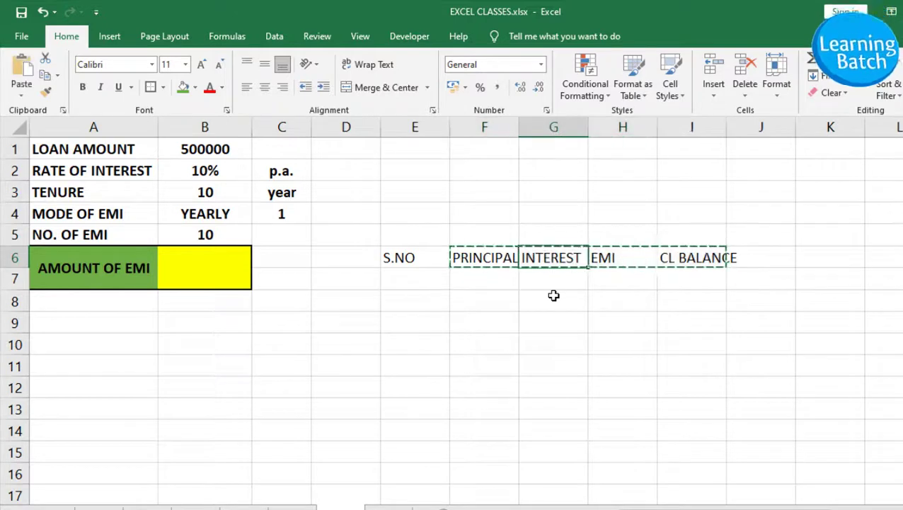
{"action": "key", "text": "ctrl+v"}
{"action": "key", "text": "Left"}
{"action": "type", "text": "OP"}
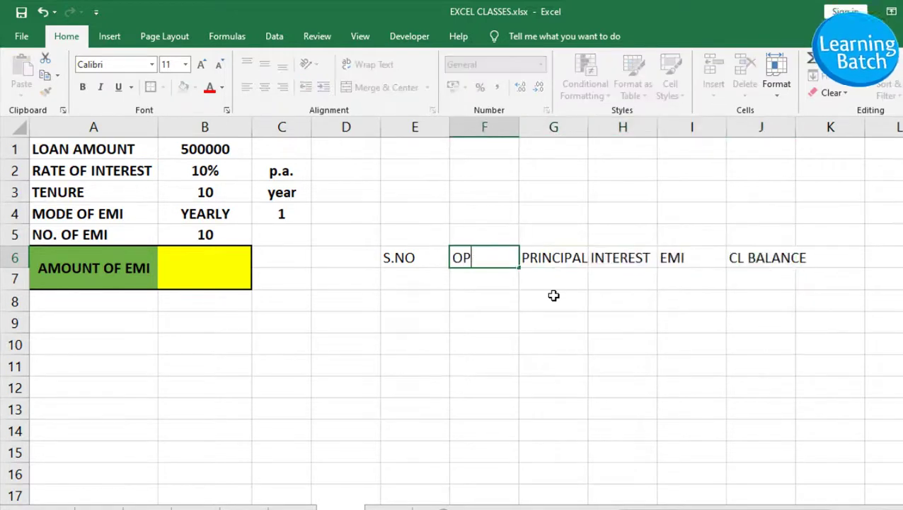
{"action": "type", "text": " BALANCE"}
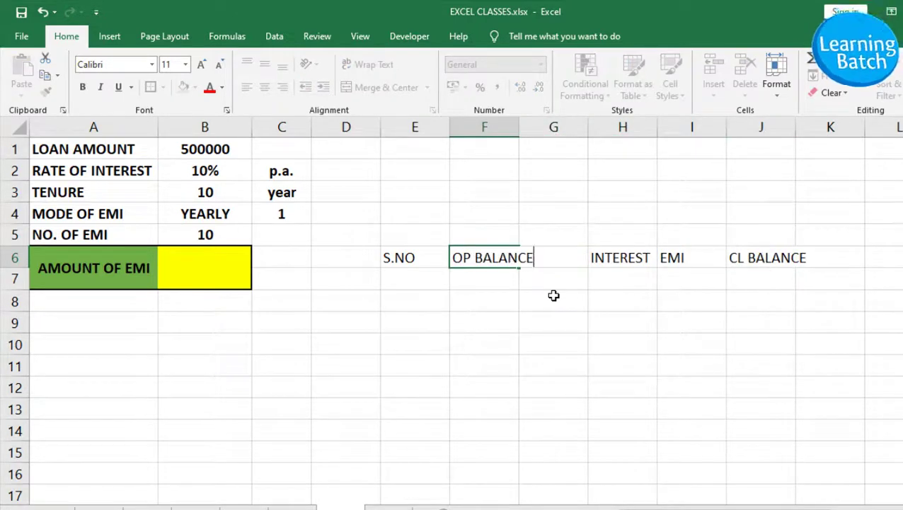
{"action": "key", "text": "Return"}
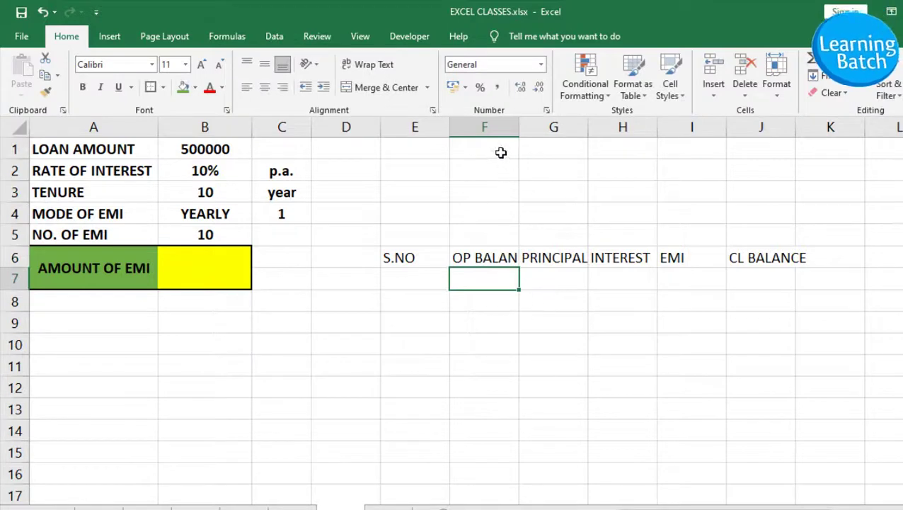
Step: Widen columns E through J together
{"action": "left_click_drag", "start_coordinate": [414, 128], "coordinate": [749, 133]}
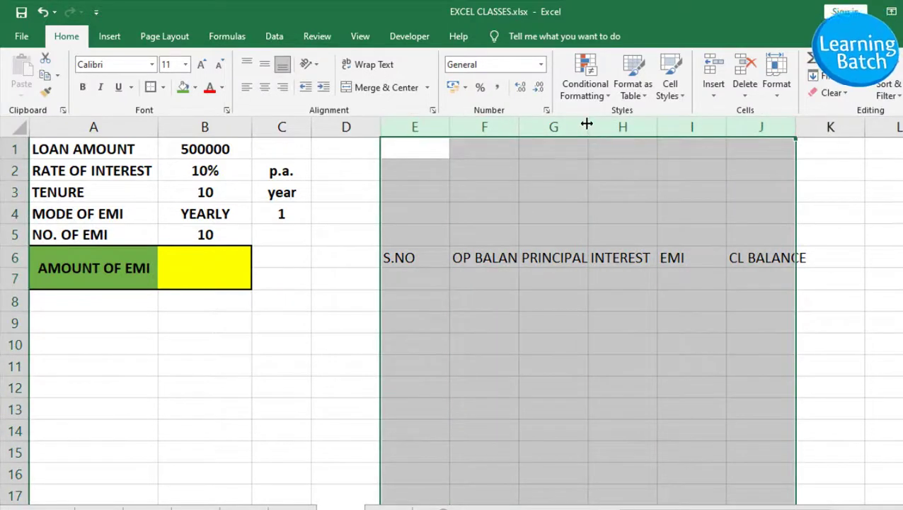
{"action": "left_click_drag", "start_coordinate": [587, 125], "coordinate": [605, 126]}
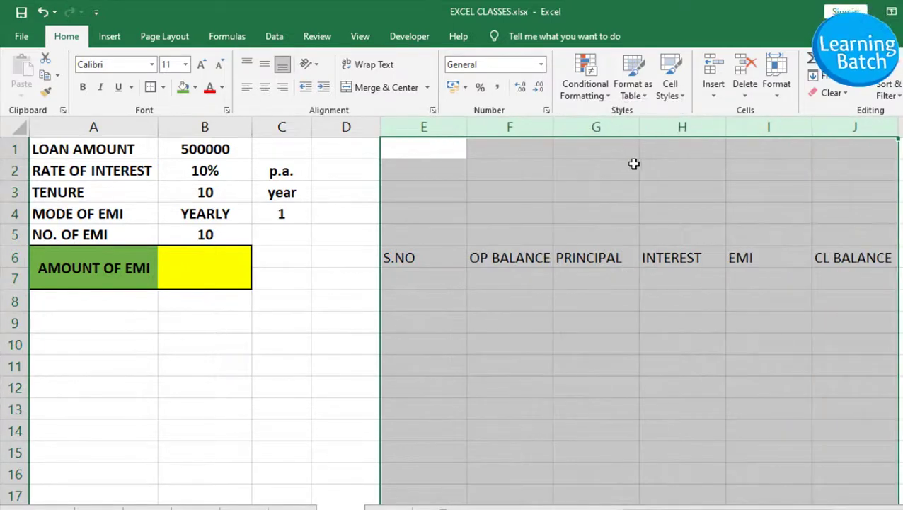
{"action": "left_click", "coordinate": [676, 305]}
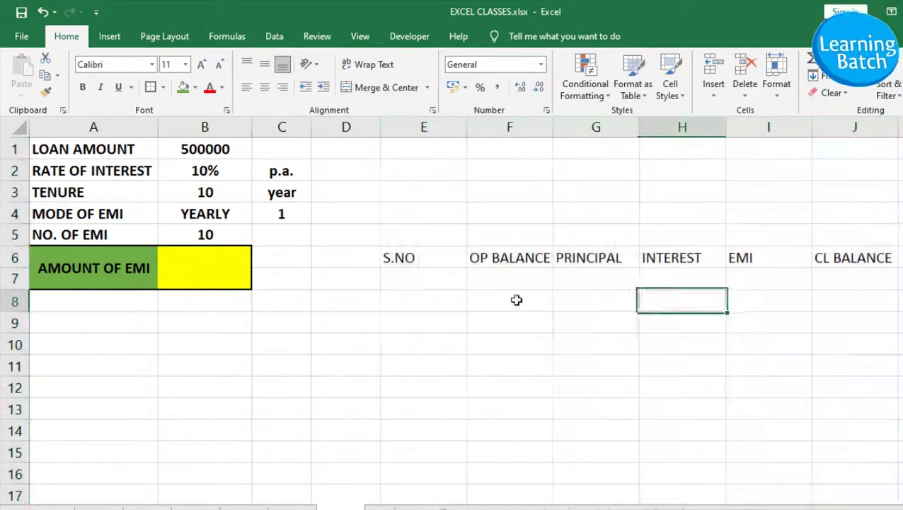
Step: Make the header row E6:J6, S.NO to CL BALANCE, bold and centred
{"action": "left_click_drag", "start_coordinate": [414, 258], "coordinate": [842, 258]}
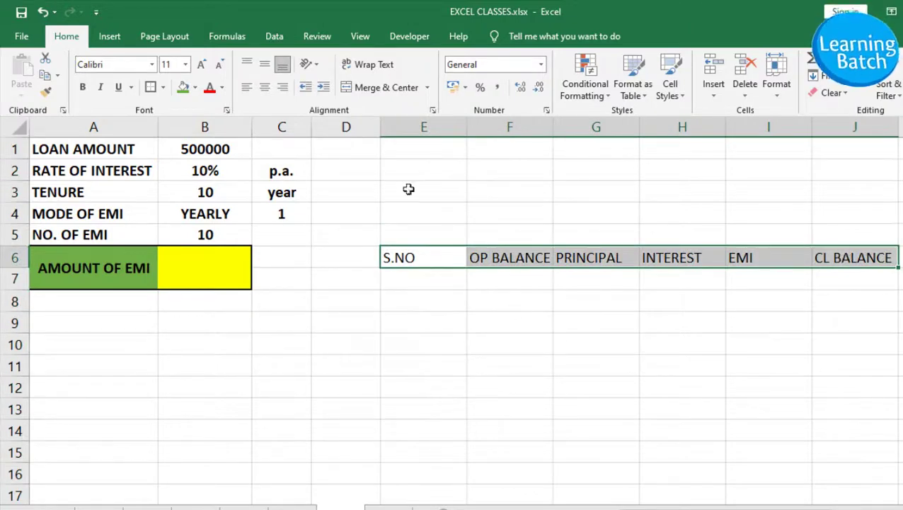
{"action": "left_click", "coordinate": [82, 86]}
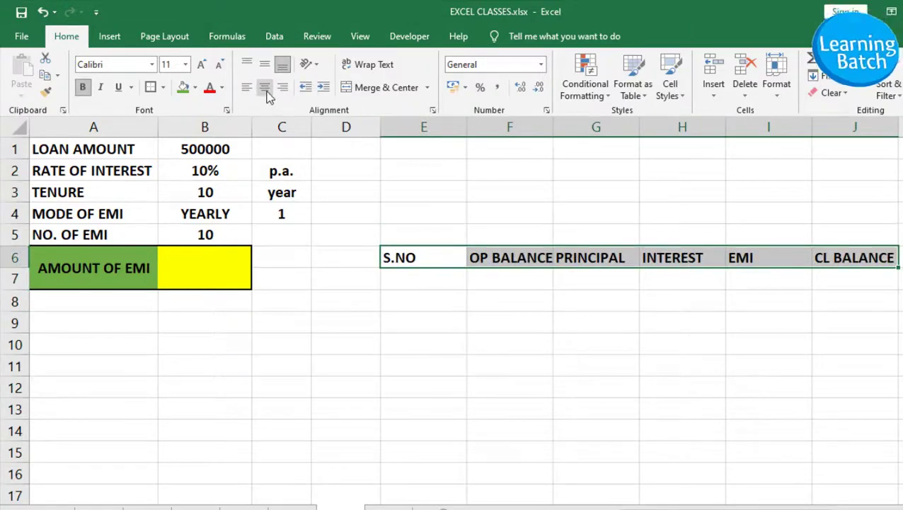
{"action": "left_click", "coordinate": [265, 86]}
{"action": "left_click", "coordinate": [525, 322]}
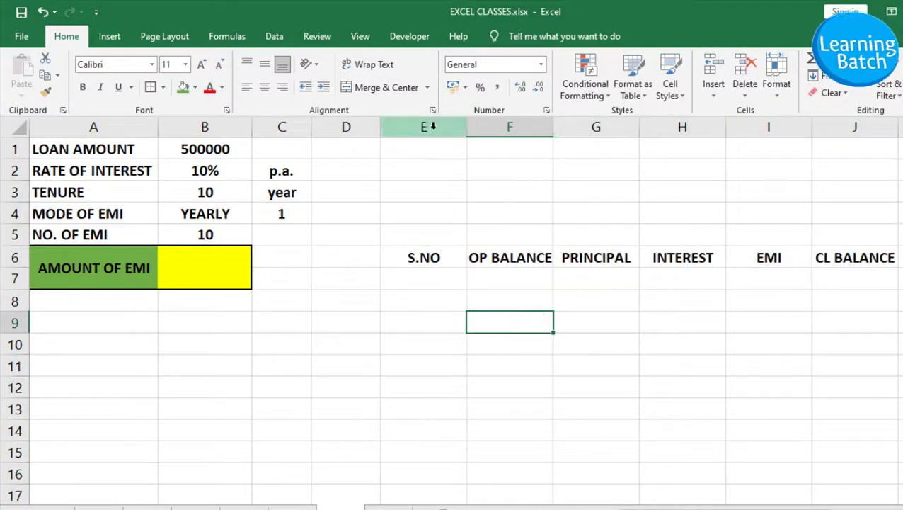
Step: Widen columns F–J a bit more and autofit column E to fit S.NO
{"action": "left_click_drag", "start_coordinate": [424, 126], "coordinate": [849, 125]}
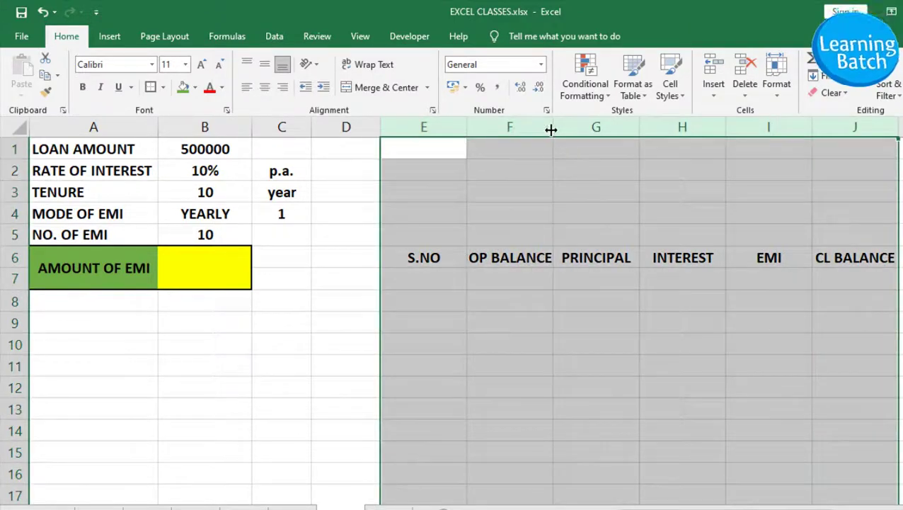
{"action": "left_click_drag", "start_coordinate": [551, 129], "coordinate": [560, 130]}
{"action": "left_click", "coordinate": [754, 325]}
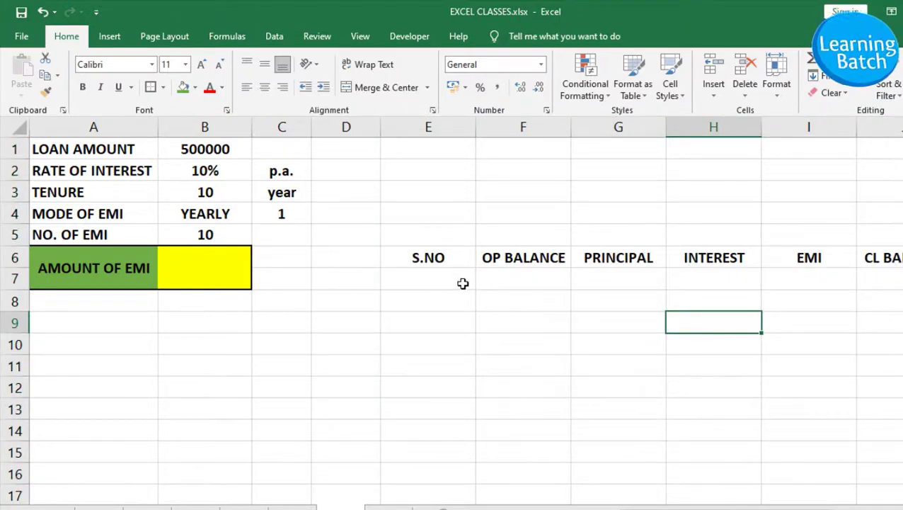
{"action": "double_click", "coordinate": [474, 126]}
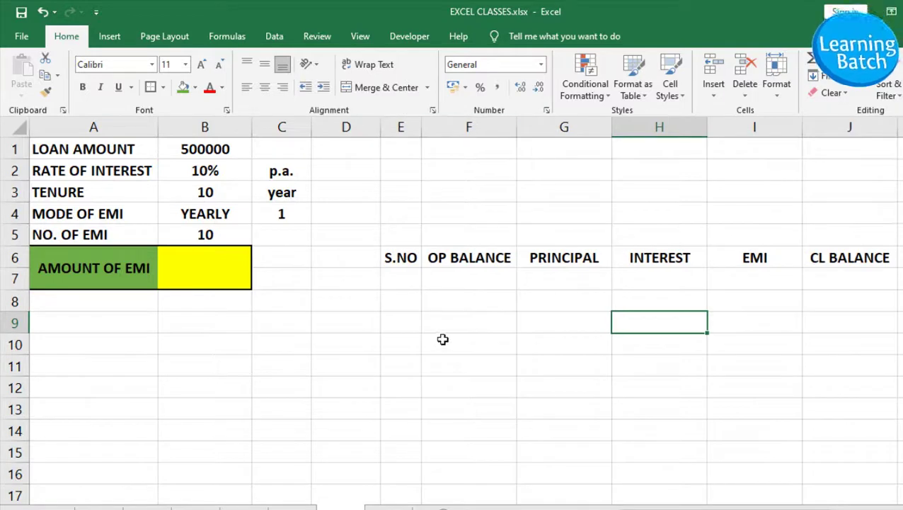
Step: Enter serial numbers 1 in E7 and 2 in E8
{"action": "left_click", "coordinate": [405, 277]}
{"action": "type", "text": "1"}
{"action": "key", "text": "Return"}
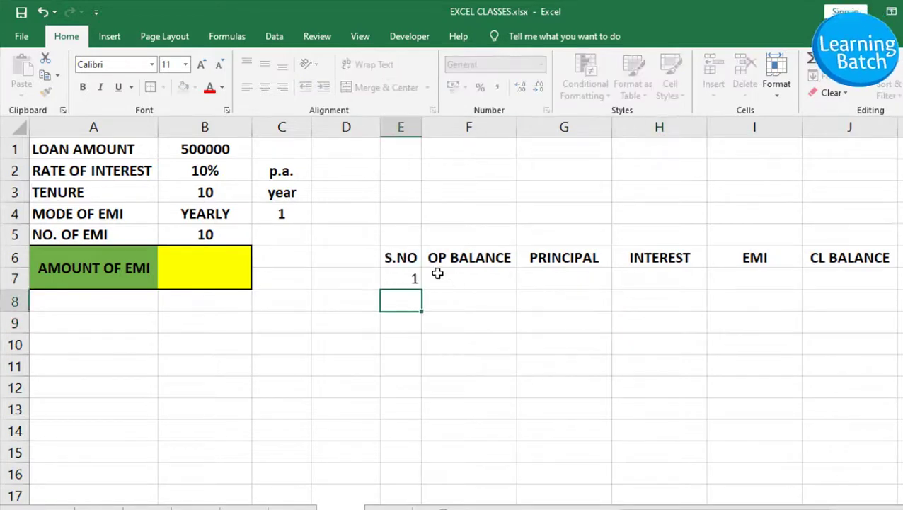
{"action": "type", "text": "2"}
{"action": "key", "text": "Return"}
Step: Fill the 1, 2 series down column E into the 190s
{"action": "key", "text": "Up"}
{"action": "key", "text": "Up"}
{"action": "key", "text": "Up"}
{"action": "key", "text": "Down"}
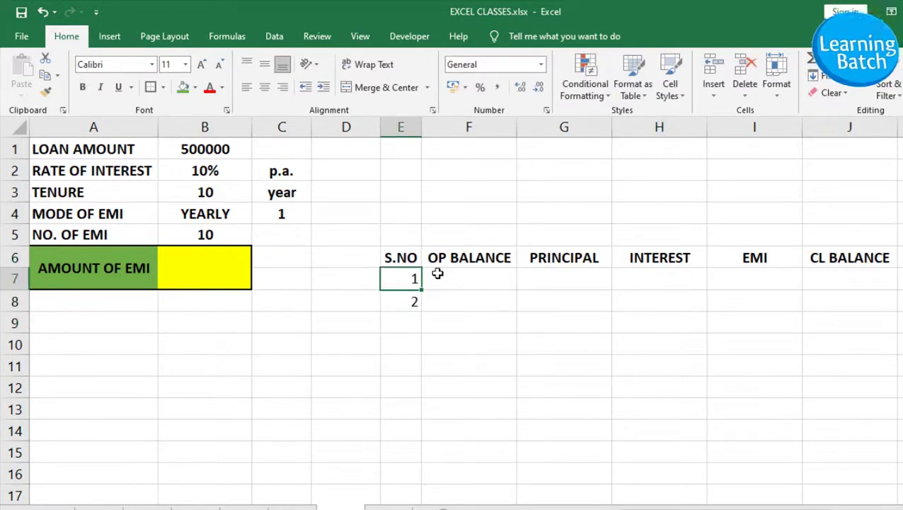
{"action": "key", "text": "shift+Down"}
{"action": "scroll", "coordinate": [430, 275], "scroll_direction": "down", "scroll_amount": 2}
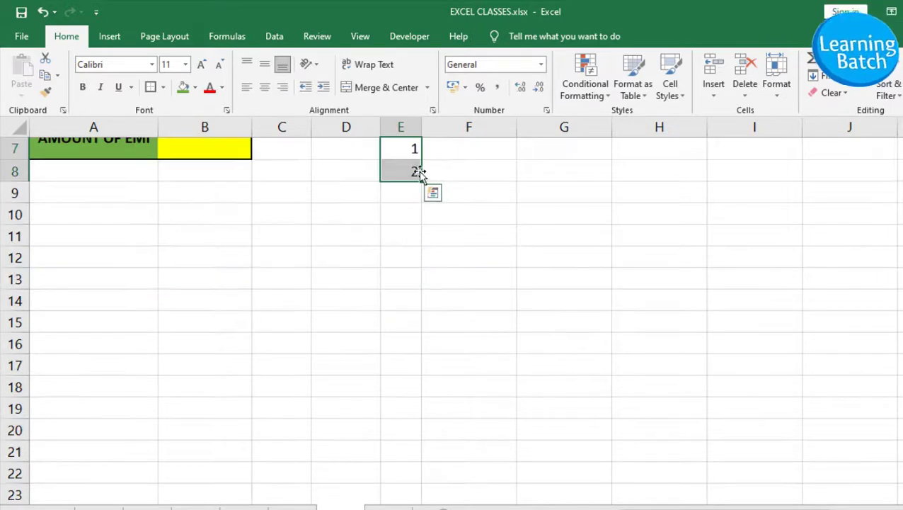
{"action": "mouse_move", "coordinate": [419, 229]}
{"action": "left_mouse_down"}
{"action": "mouse_move", "coordinate": [427, 495]}
{"action": "mouse_move", "coordinate": [419, 369]}
{"action": "mouse_move", "coordinate": [419, 482]}
{"action": "mouse_move", "coordinate": [433, 491]}
{"action": "mouse_move", "coordinate": [421, 430]}
{"action": "left_mouse_up"}
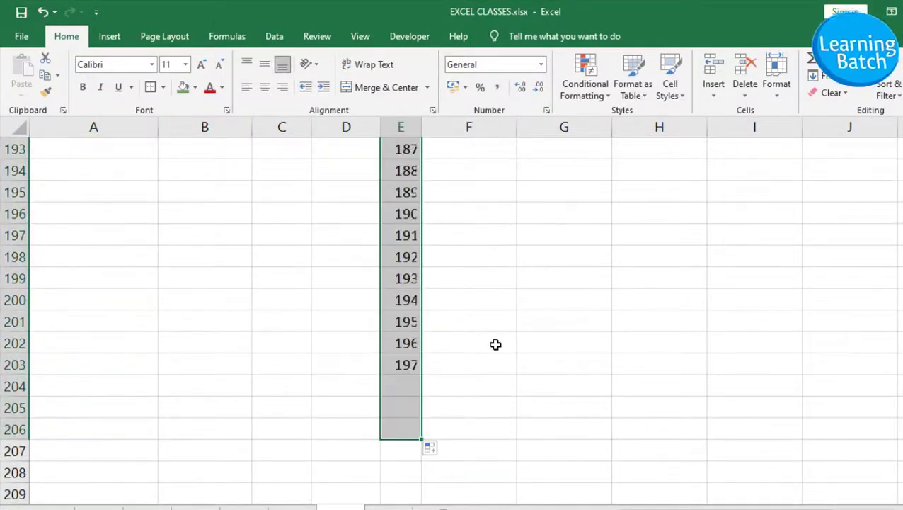
{"action": "scroll", "coordinate": [495, 344], "scroll_direction": "up", "scroll_amount": 11}
{"action": "scroll", "coordinate": [495, 344], "scroll_direction": "up", "scroll_amount": 7}
{"action": "scroll", "coordinate": [495, 344], "scroll_direction": "up", "scroll_amount": 12}
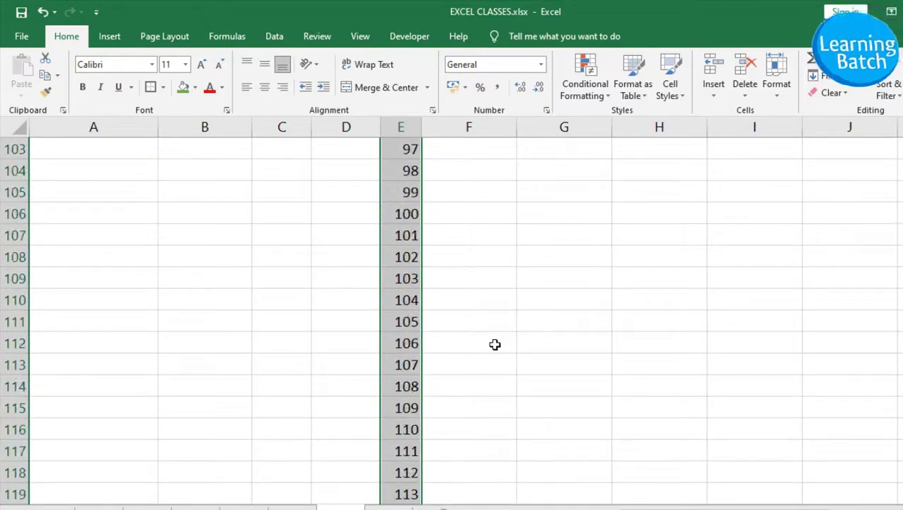
{"action": "scroll", "coordinate": [495, 344], "scroll_direction": "up", "scroll_amount": 13}
{"action": "scroll", "coordinate": [494, 344], "scroll_direction": "up", "scroll_amount": 14}
{"action": "scroll", "coordinate": [494, 344], "scroll_direction": "up", "scroll_amount": 7}
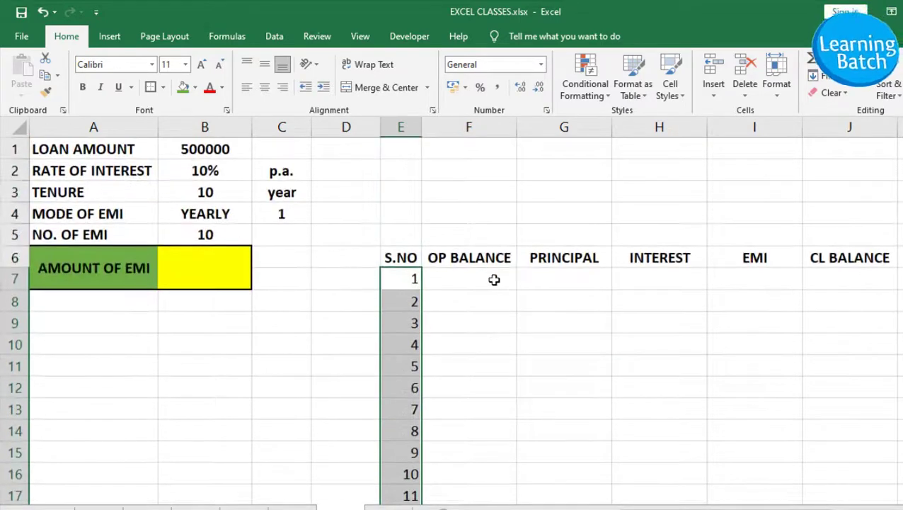
{"action": "left_click", "coordinate": [495, 280]}
{"action": "left_click", "coordinate": [232, 190]}
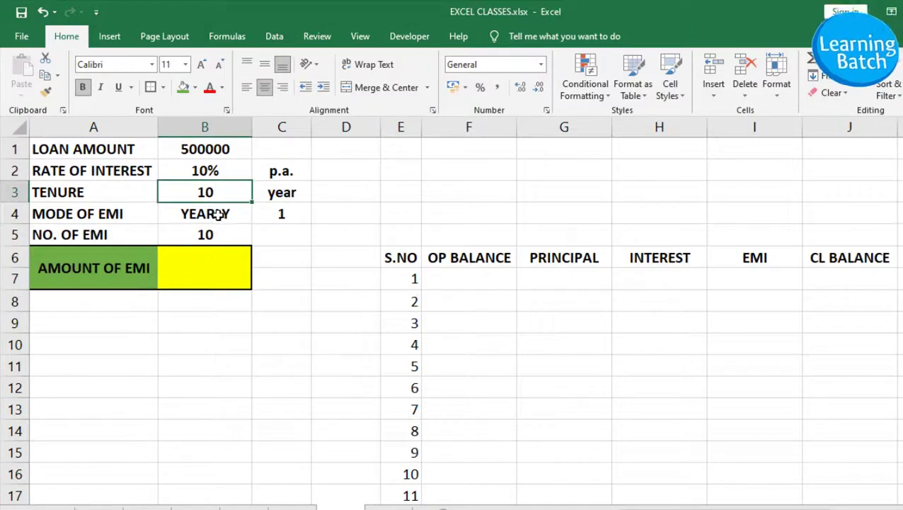
{"action": "left_click", "coordinate": [219, 214]}
{"action": "key", "text": "alt+Down"}
{"action": "key", "text": "Up"}
{"action": "key", "text": "Up"}
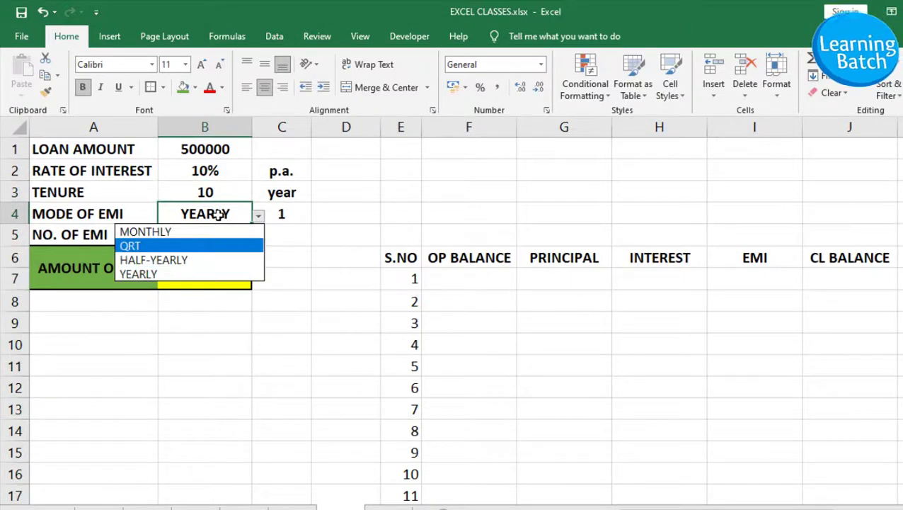
{"action": "key", "text": "Up"}
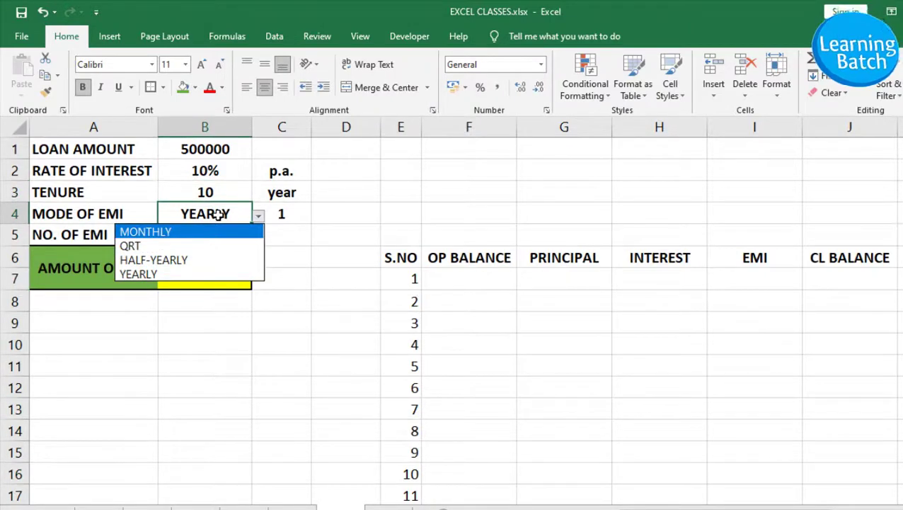
{"action": "key", "text": "Return"}
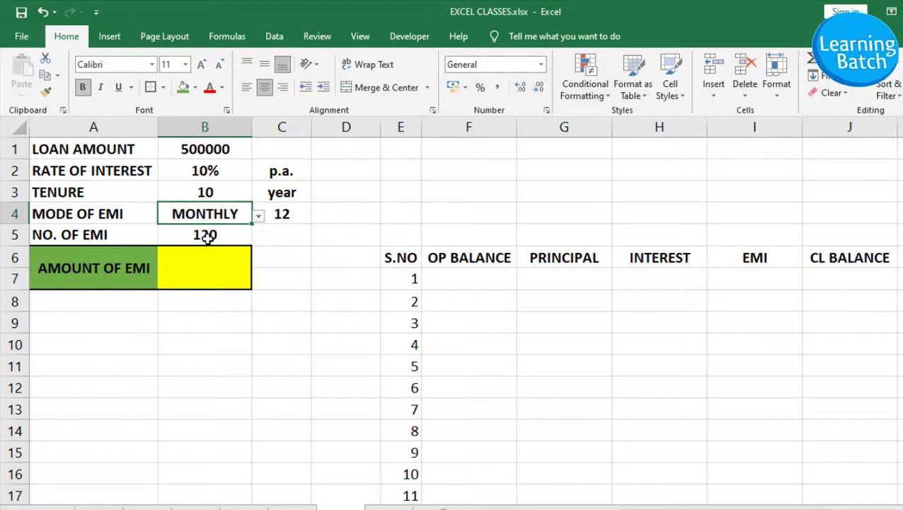
{"action": "left_click", "coordinate": [208, 238]}
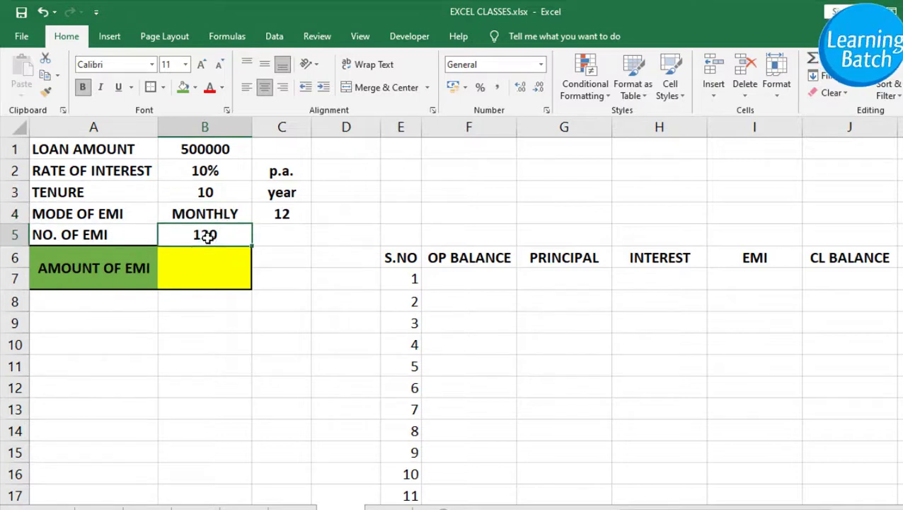
{"action": "left_click", "coordinate": [404, 279]}
{"action": "key", "text": "Down"}
{"action": "key", "text": "Down"}
{"action": "key", "text": "Down"}
{"action": "key", "text": "Down"}
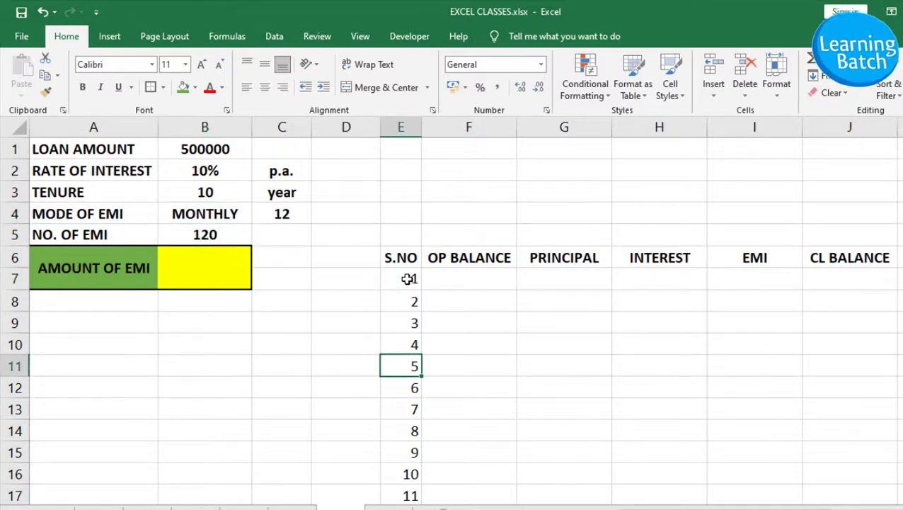
{"action": "key", "text": "Down"}
{"action": "key", "text": "Down"}
{"action": "key", "text": "Down"}
{"action": "key", "text": "Up"}
{"action": "key", "text": "Up"}
{"action": "key", "text": "Up"}
{"action": "key", "text": "Up"}
{"action": "key", "text": "Up"}
{"action": "key", "text": "Up"}
{"action": "key", "text": "Up"}
{"action": "key", "text": "Down"}
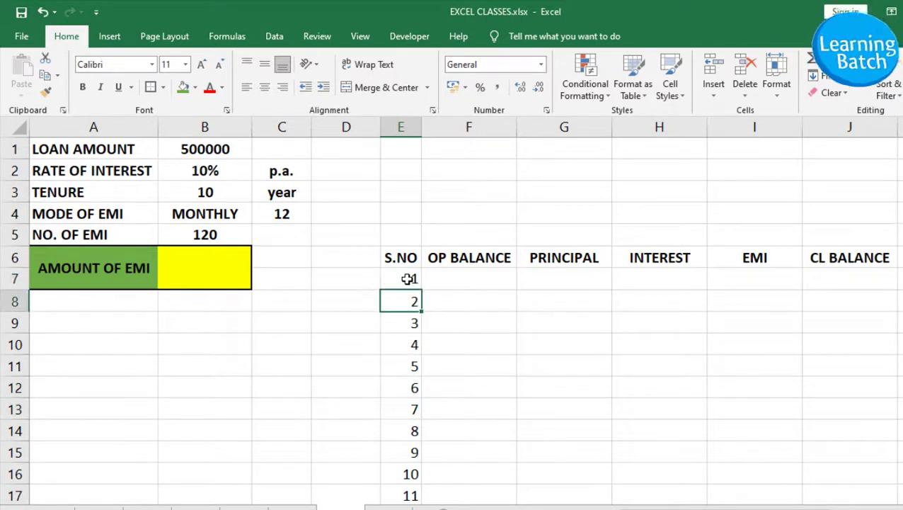
{"action": "key", "text": "Down"}
{"action": "key", "text": "Down"}
{"action": "key", "text": "Down"}
{"action": "key", "text": "Down"}
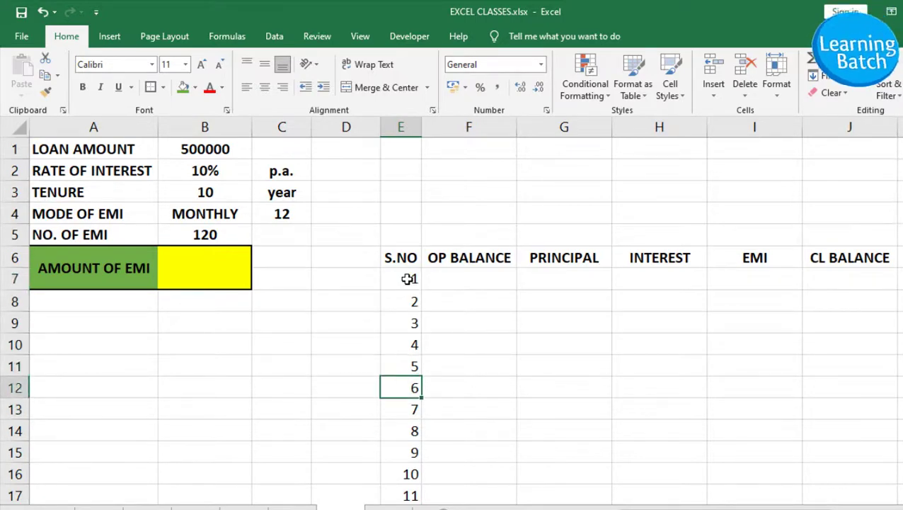
{"action": "key", "text": "Left"}
{"action": "key", "text": "Left"}
{"action": "key", "text": "Left"}
{"action": "key", "text": "Up"}
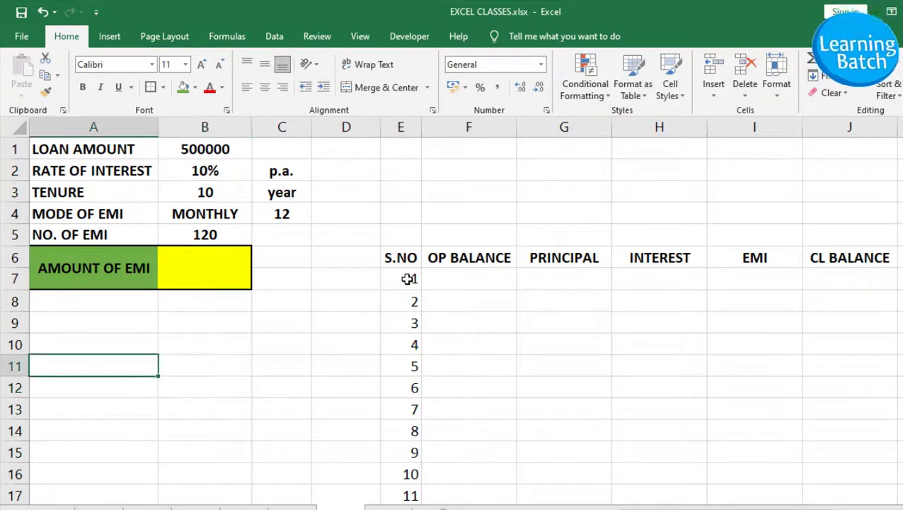
{"action": "key", "text": "Up"}
{"action": "key", "text": "Up"}
{"action": "key", "text": "Up"}
{"action": "key", "text": "Up"}
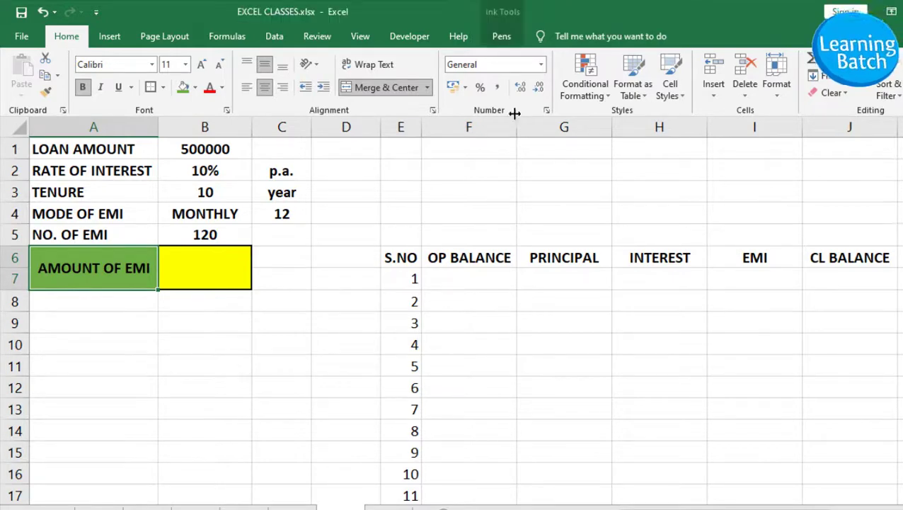
Step: Draw a temporary red pen sketch below the inputs, erase it, then select B5 (120 EMIs)
{"action": "left_click", "coordinate": [501, 36]}
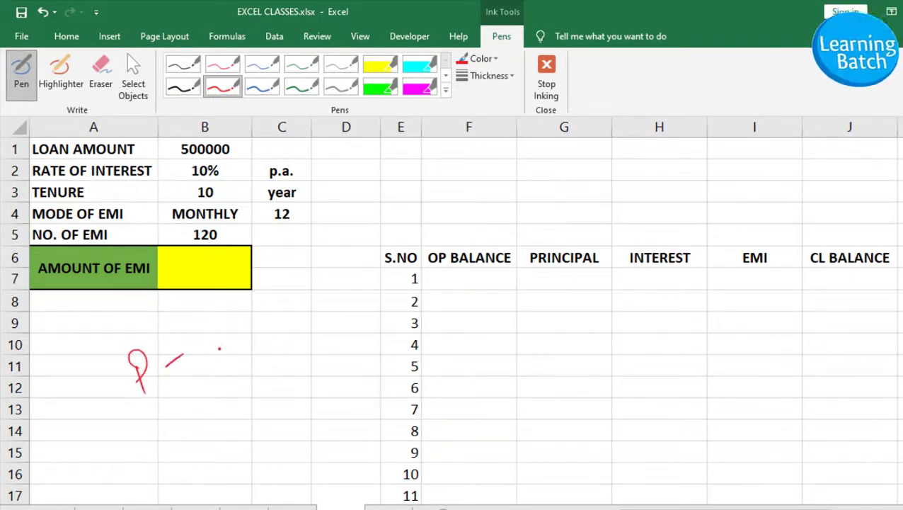
{"action": "left_click_drag", "start_coordinate": [192, 306], "coordinate": [350, 368]}
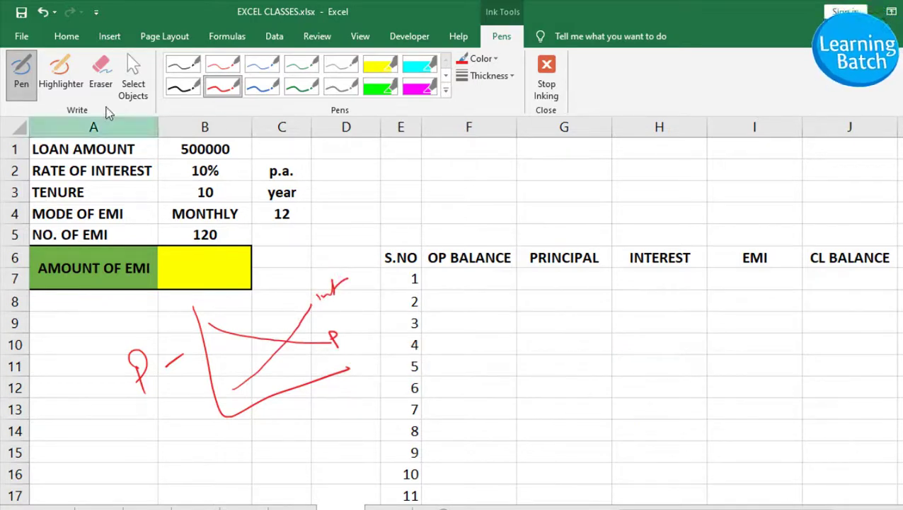
{"action": "left_click", "coordinate": [101, 71]}
{"action": "left_click", "coordinate": [202, 353]}
{"action": "mouse_move", "coordinate": [202, 353]}
{"action": "left_mouse_down"}
{"action": "mouse_move", "coordinate": [276, 372]}
{"action": "mouse_move", "coordinate": [359, 282]}
{"action": "mouse_move", "coordinate": [329, 287]}
{"action": "left_mouse_up"}
{"action": "key", "text": "Escape"}
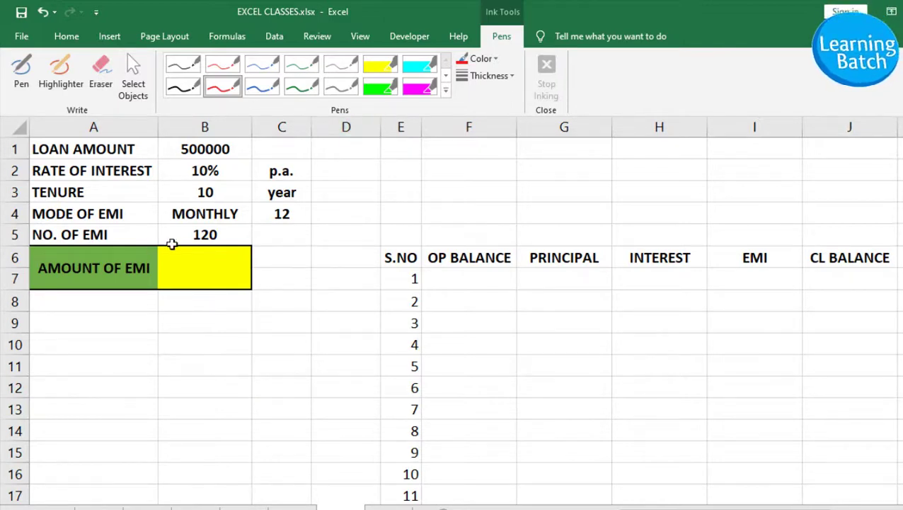
{"action": "left_click", "coordinate": [196, 237]}
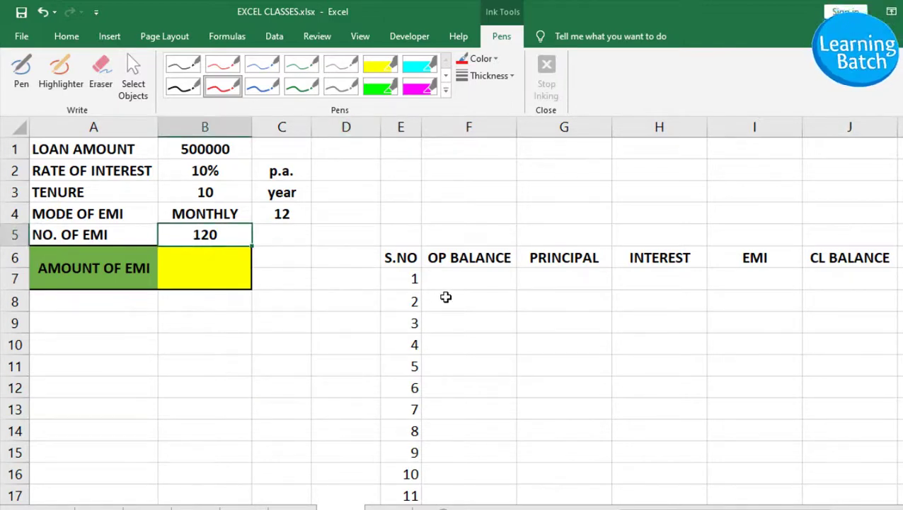
Step: Enter =B1 in F7 so the opening balance shows the 500000 loan amount
{"action": "left_click", "coordinate": [460, 278]}
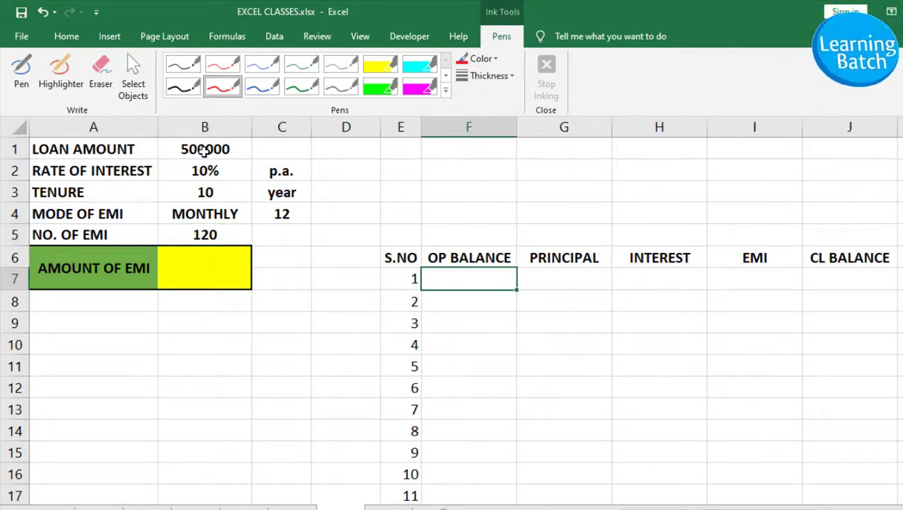
{"action": "type", "text": "="}
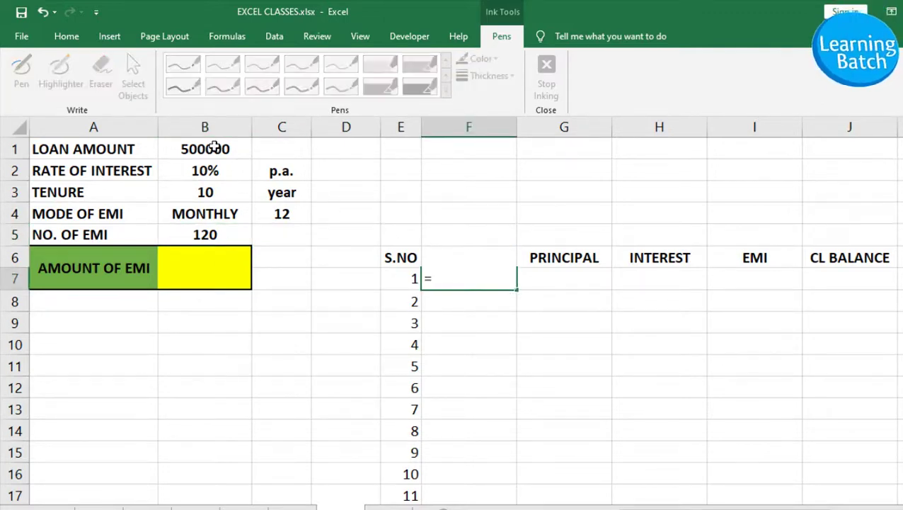
{"action": "left_click", "coordinate": [214, 146]}
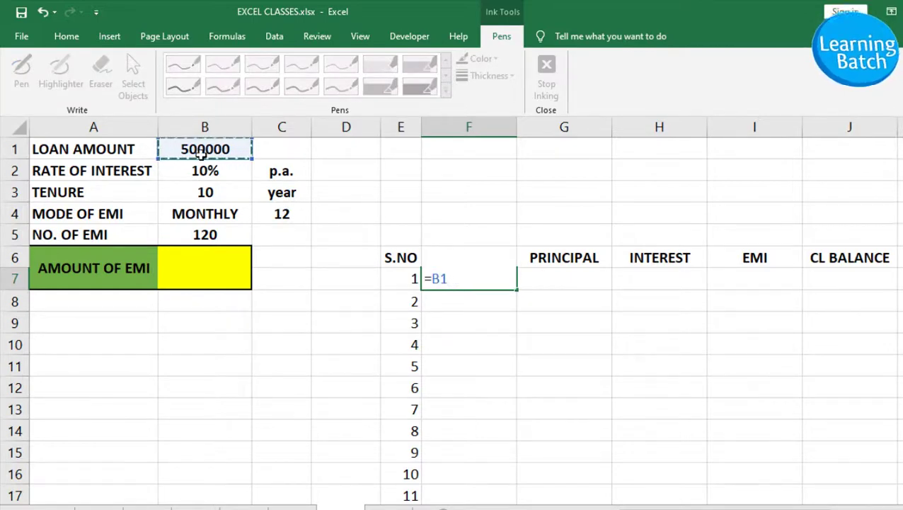
{"action": "key", "text": "Return"}
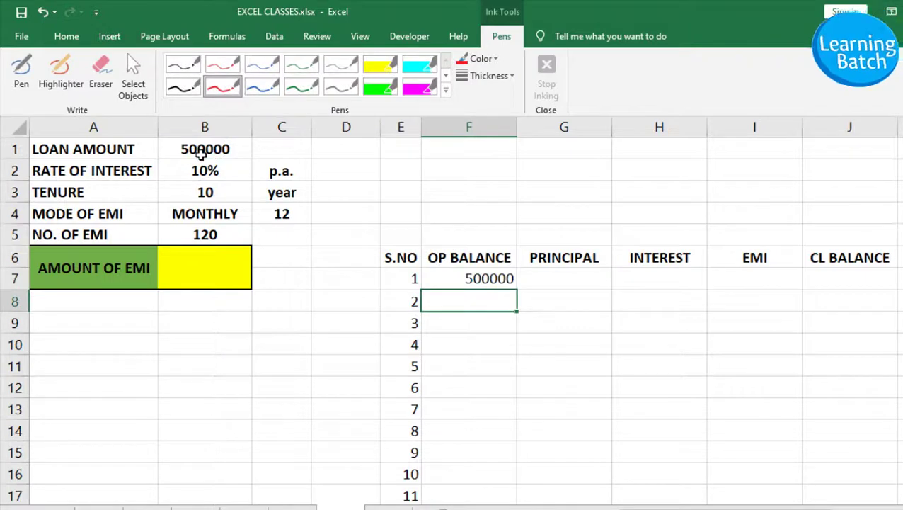
Step: Test the link by changing B1 to 200000, then undo back to 500000
{"action": "left_click", "coordinate": [203, 151]}
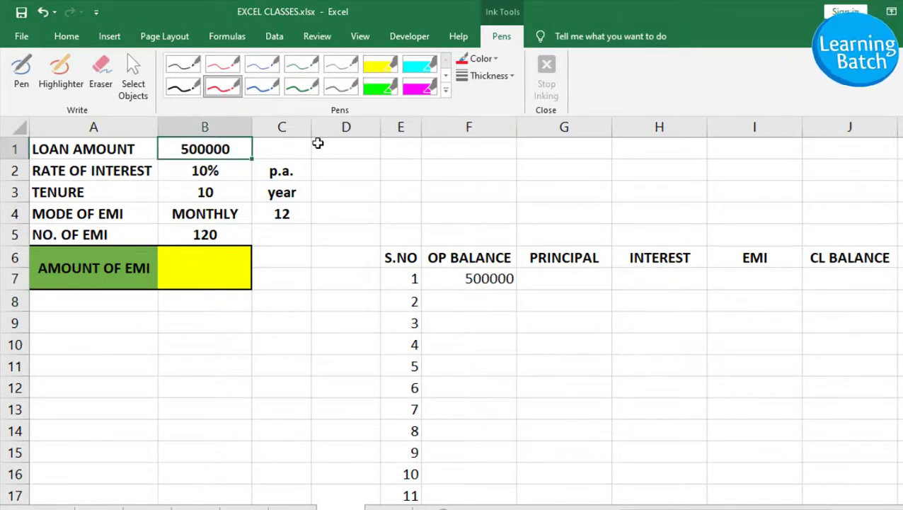
{"action": "type", "text": "200000"}
{"action": "key", "text": "Return"}
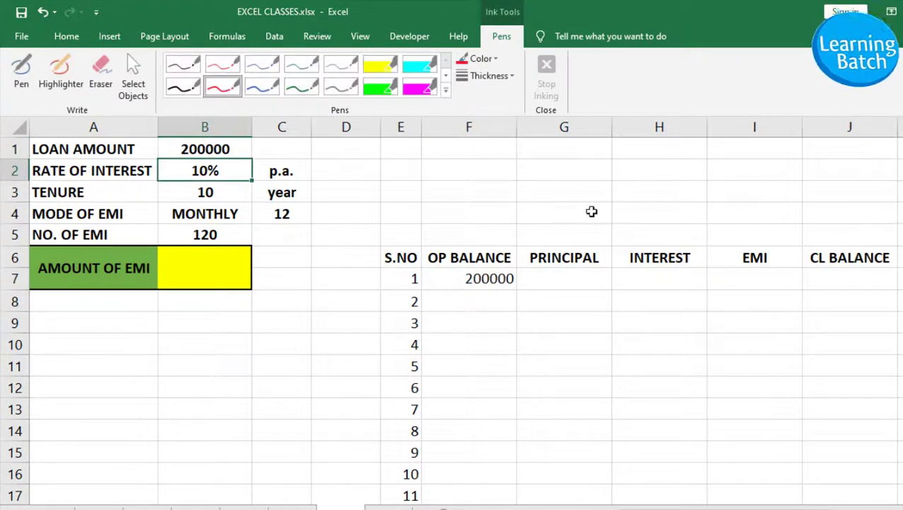
{"action": "left_click", "coordinate": [232, 152]}
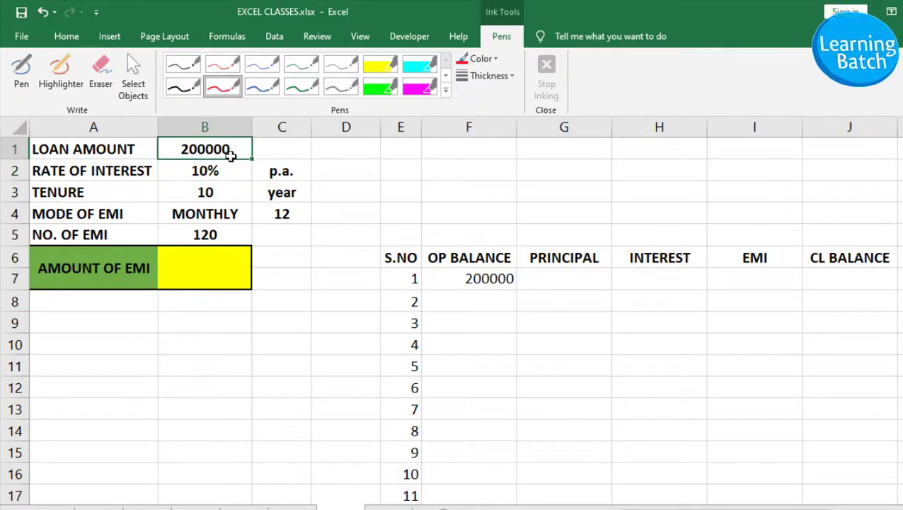
{"action": "key", "text": "ctrl+z"}
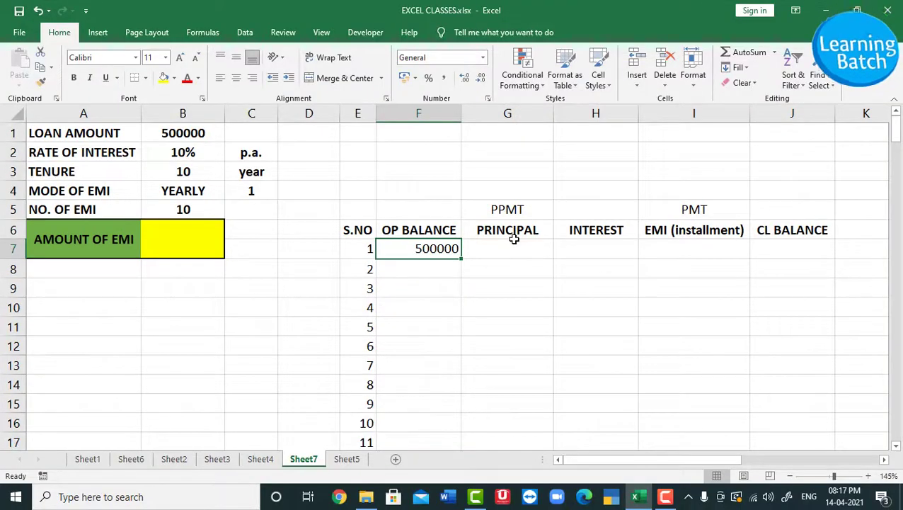
{"action": "left_click", "coordinate": [527, 248]}
Step: Start a PMT formula in I7 so it reads =PMT(
{"action": "left_click", "coordinate": [595, 248]}
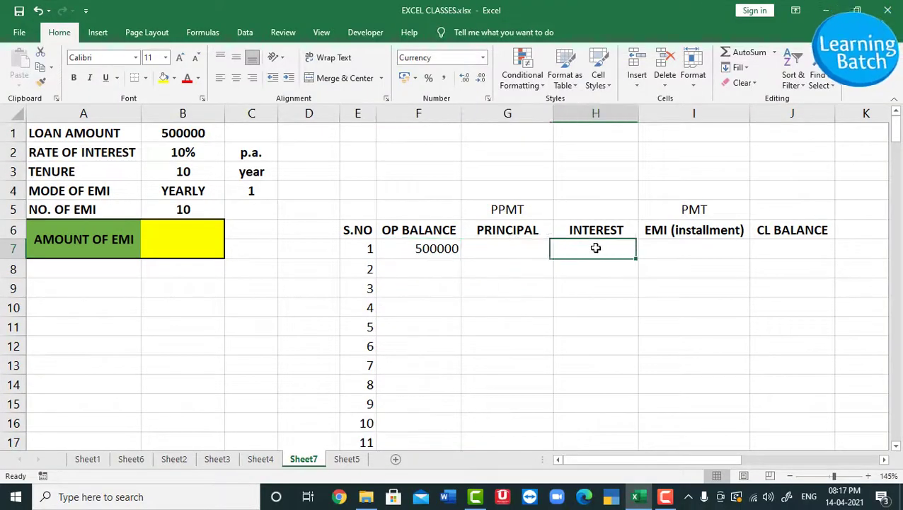
{"action": "left_click", "coordinate": [690, 248]}
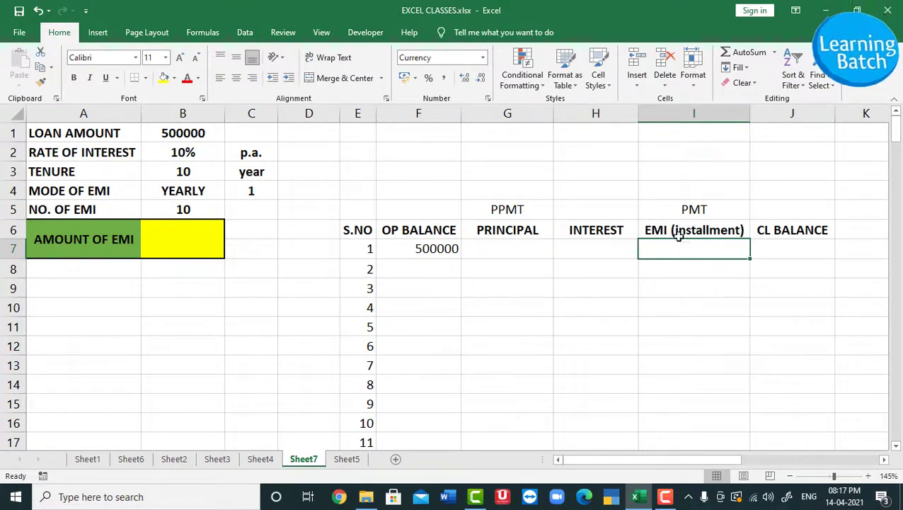
{"action": "left_click", "coordinate": [676, 233]}
{"action": "key", "text": "Down"}
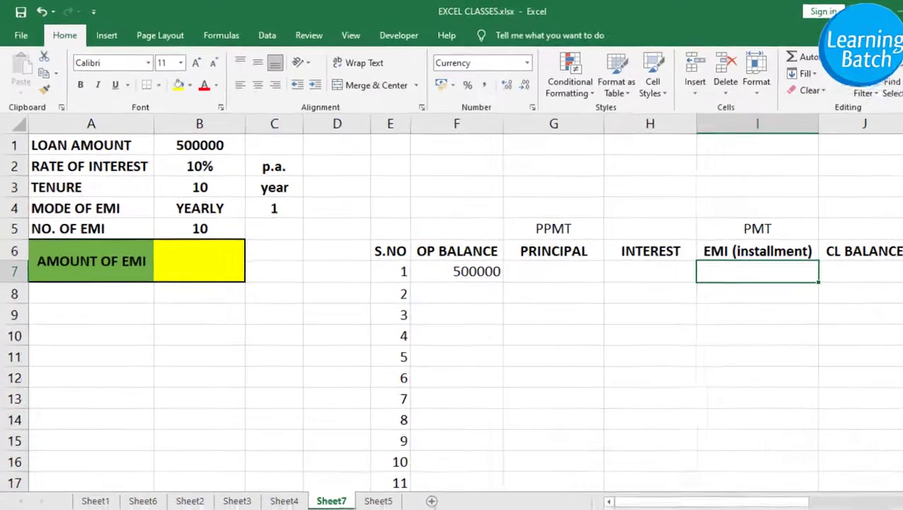
{"action": "left_click", "coordinate": [694, 209]}
{"action": "left_click", "coordinate": [806, 289]}
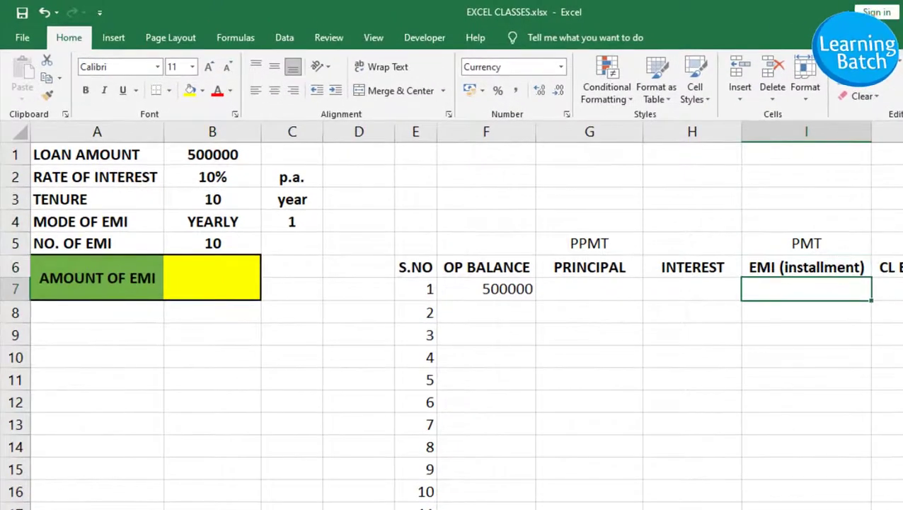
{"action": "type", "text": "=pm"}
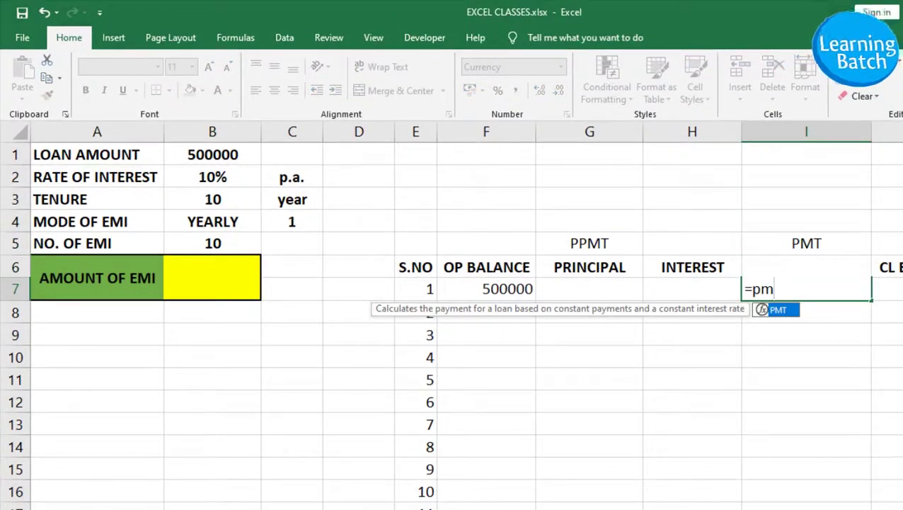
{"action": "type", "text": "t"}
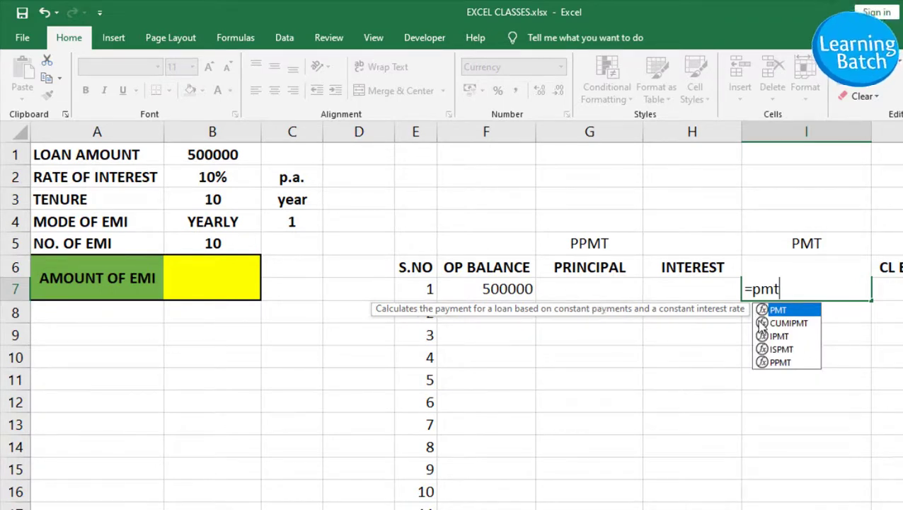
{"action": "key", "text": "Tab"}
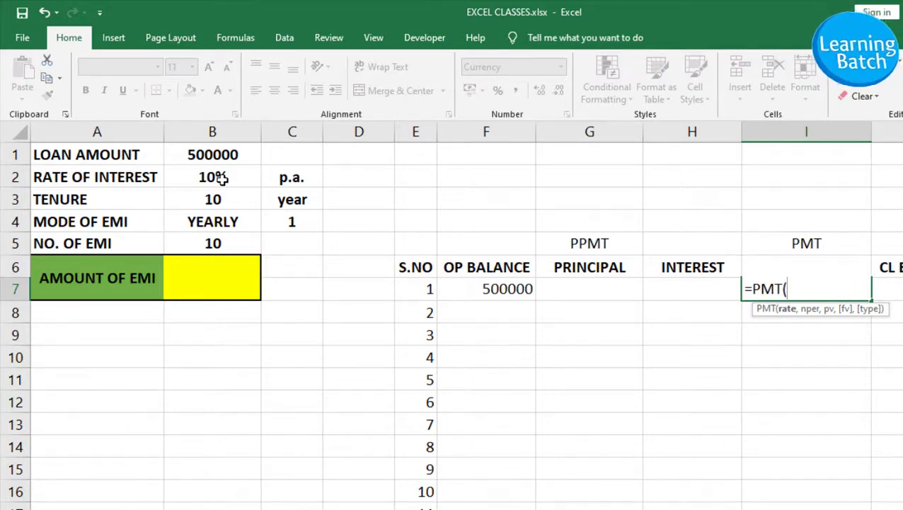
Step: Complete I7 as =PMT(B2,B5,-B1,0,0), giving an EMI of ₹ 81,372.70
{"action": "left_click", "coordinate": [221, 178]}
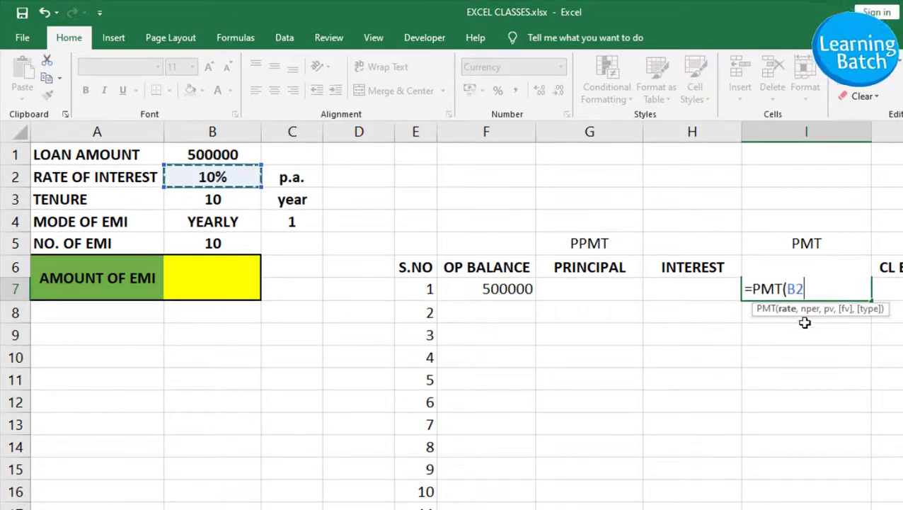
{"action": "type", "text": ","}
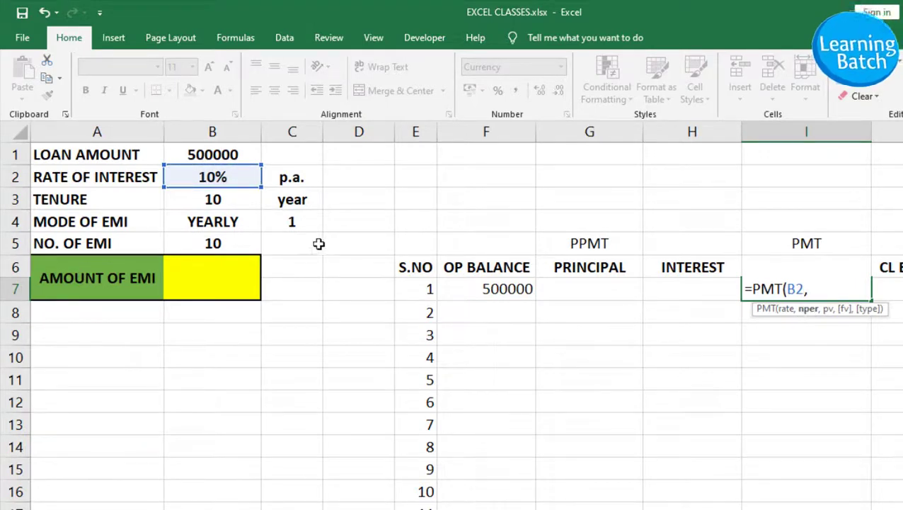
{"action": "left_click", "coordinate": [223, 245]}
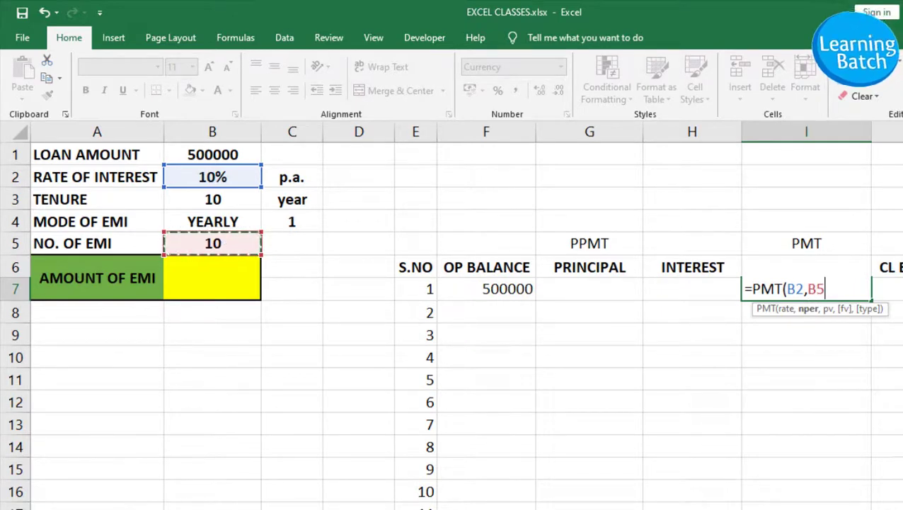
{"action": "type", "text": ","}
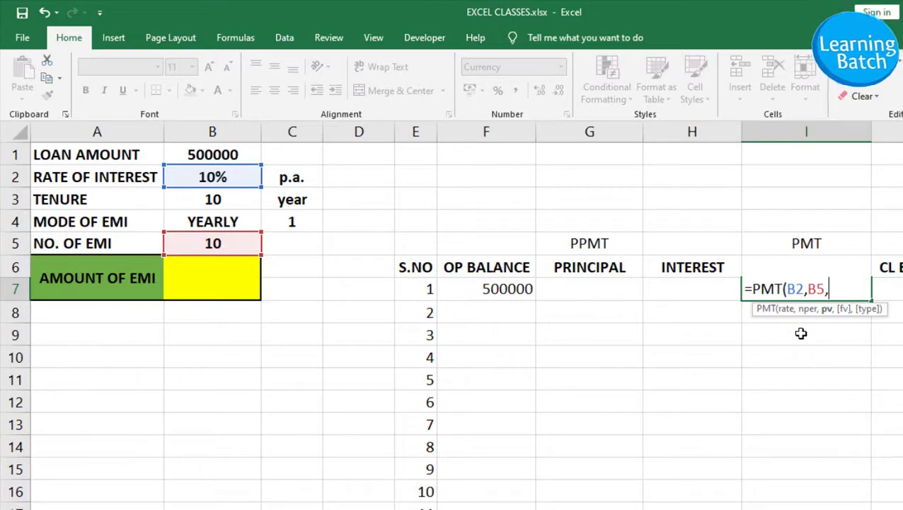
{"action": "type", "text": "-"}
{"action": "left_click", "coordinate": [216, 154]}
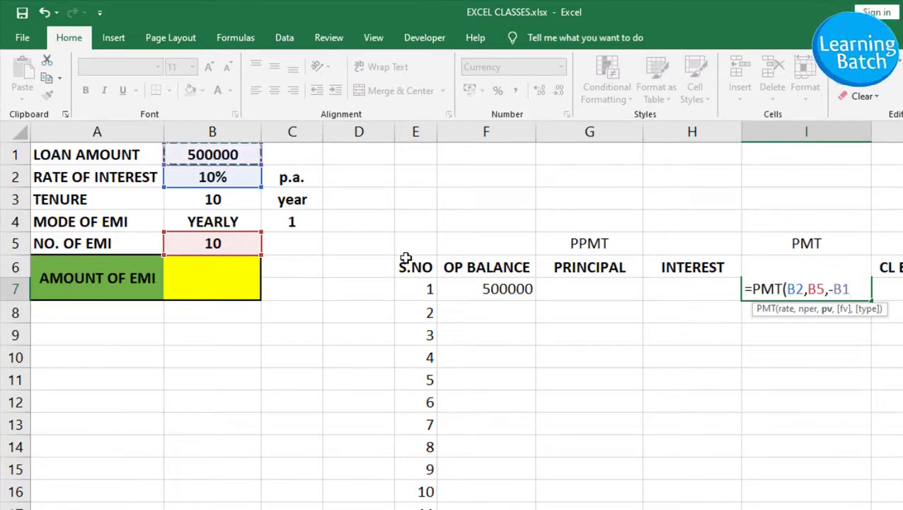
{"action": "type", "text": ","}
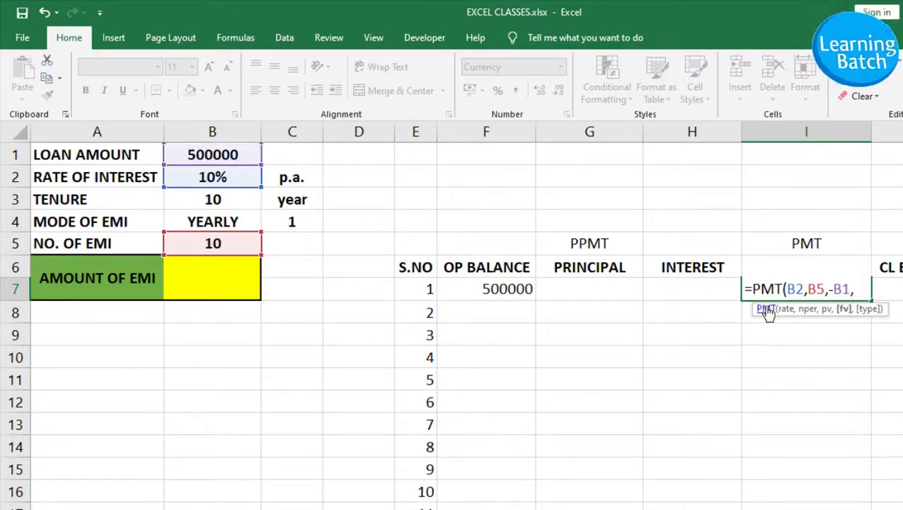
{"action": "type", "text": "0"}
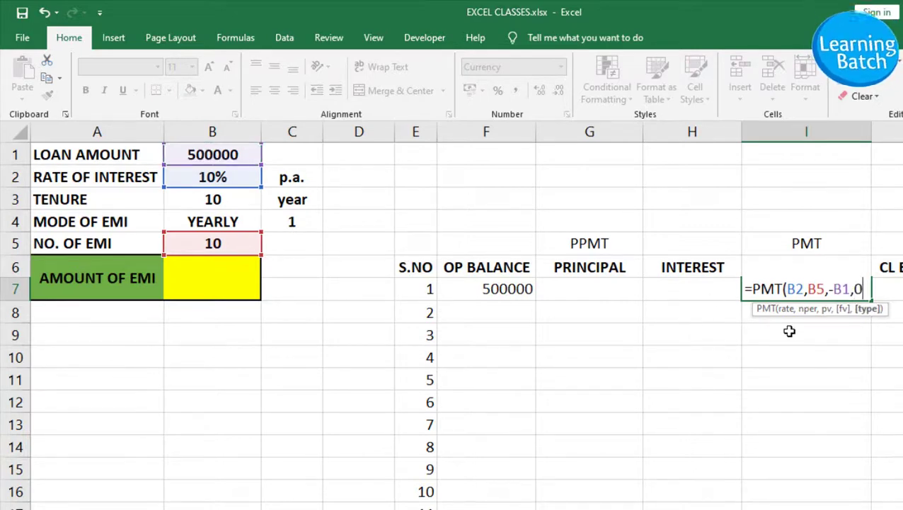
{"action": "type", "text": ","}
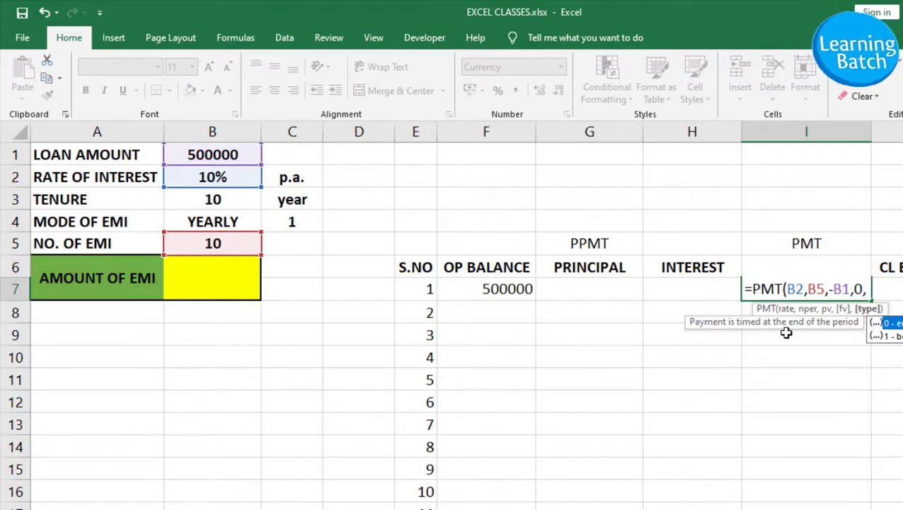
{"action": "type", "text": "0"}
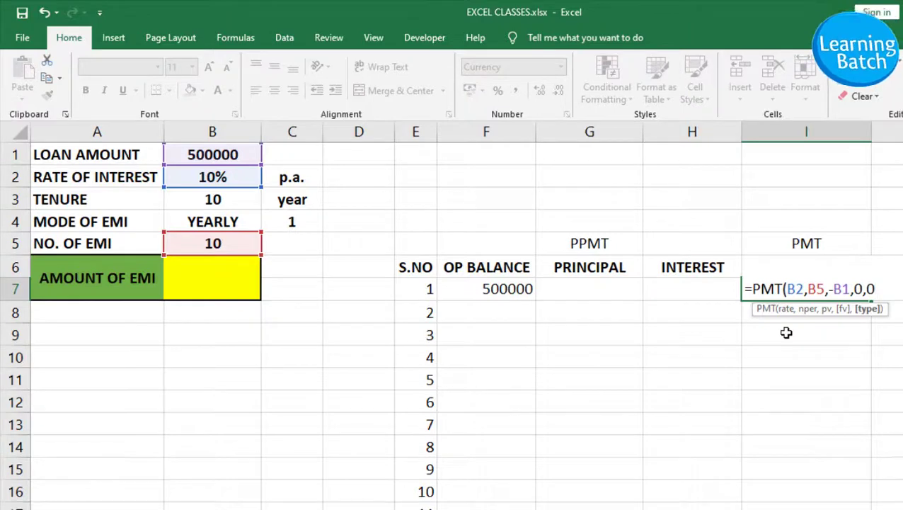
{"action": "type", "text": ")"}
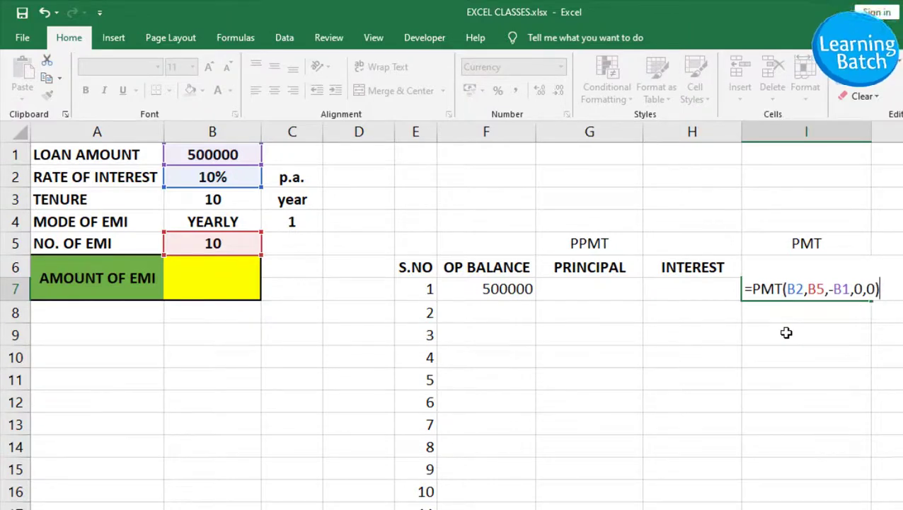
{"action": "key", "text": "Return"}
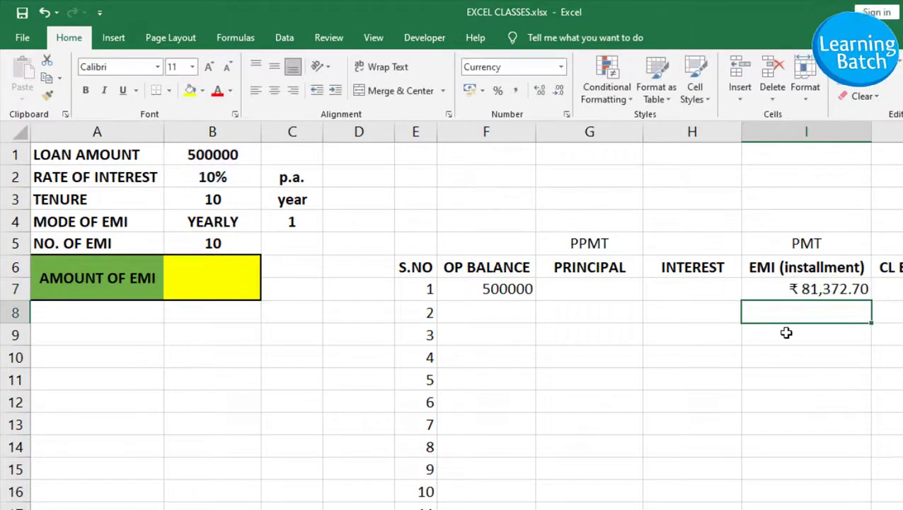
{"action": "key", "text": "Up"}
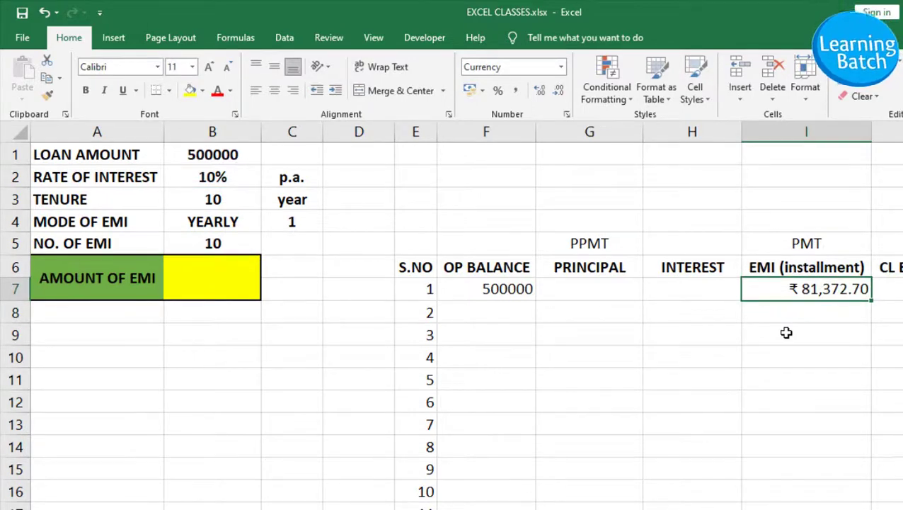
{"action": "key", "text": "Left"}
{"action": "key", "text": "Left"}
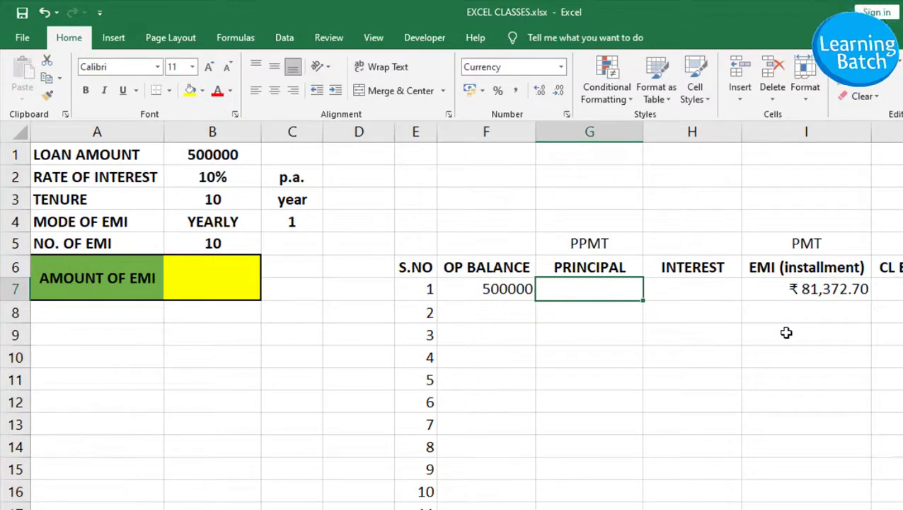
Step: Begin G7's PPMT formula with rate B2, period E7, count B5 and present value -B1
{"action": "type", "text": "="}
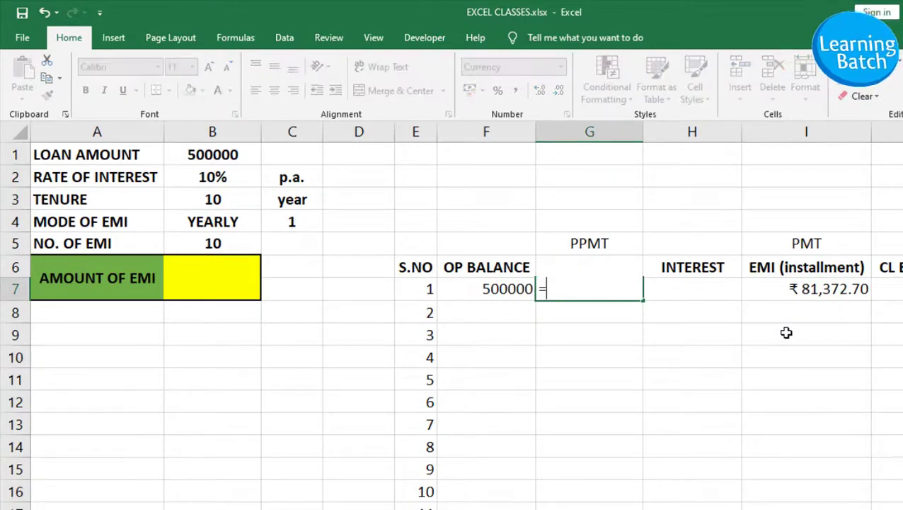
{"action": "type", "text": "ppmt"}
{"action": "key", "text": "Tab"}
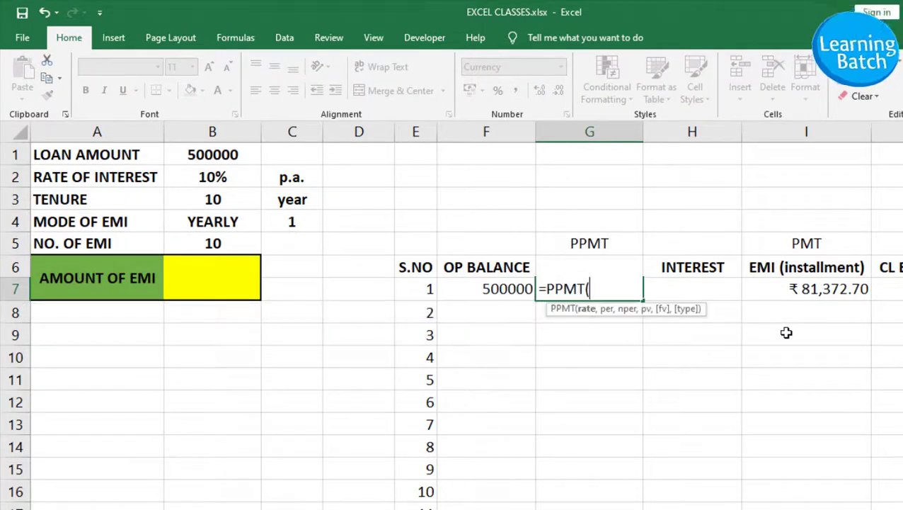
{"action": "left_click", "coordinate": [216, 181]}
{"action": "type", "text": ","}
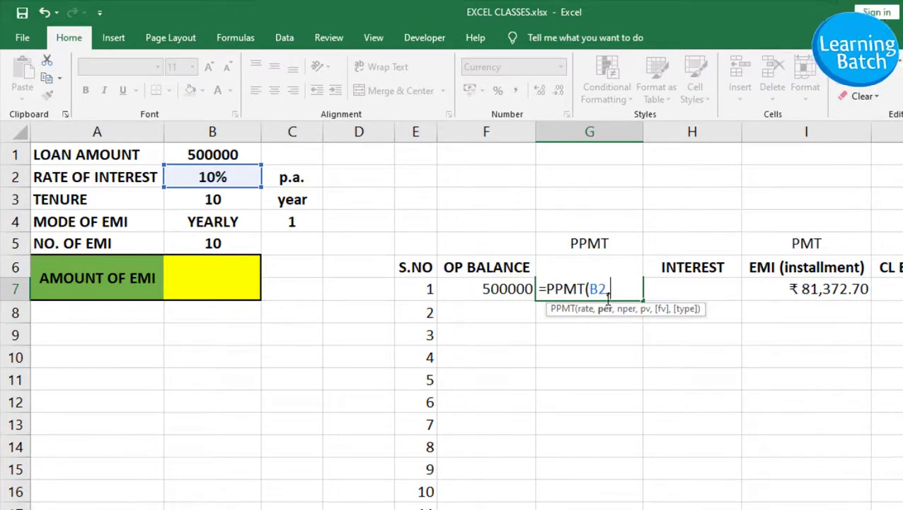
{"action": "left_click", "coordinate": [428, 289]}
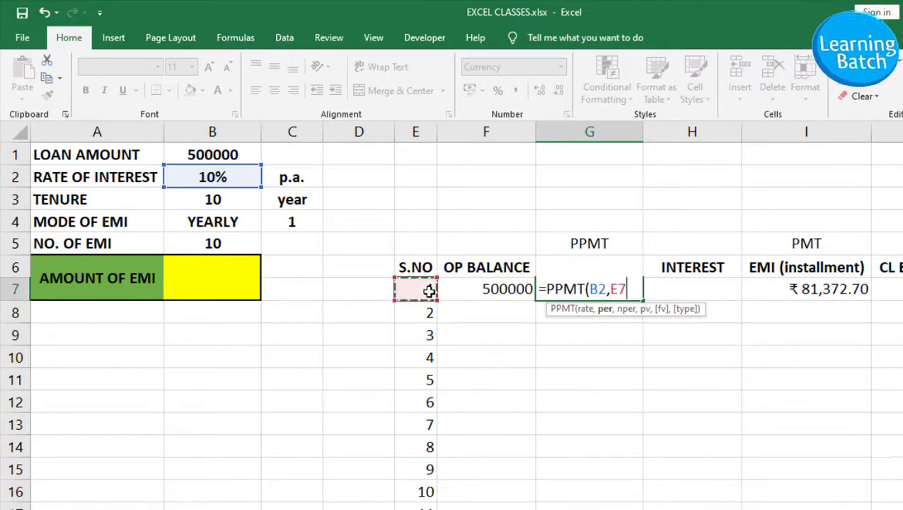
{"action": "left_click", "coordinate": [430, 380]}
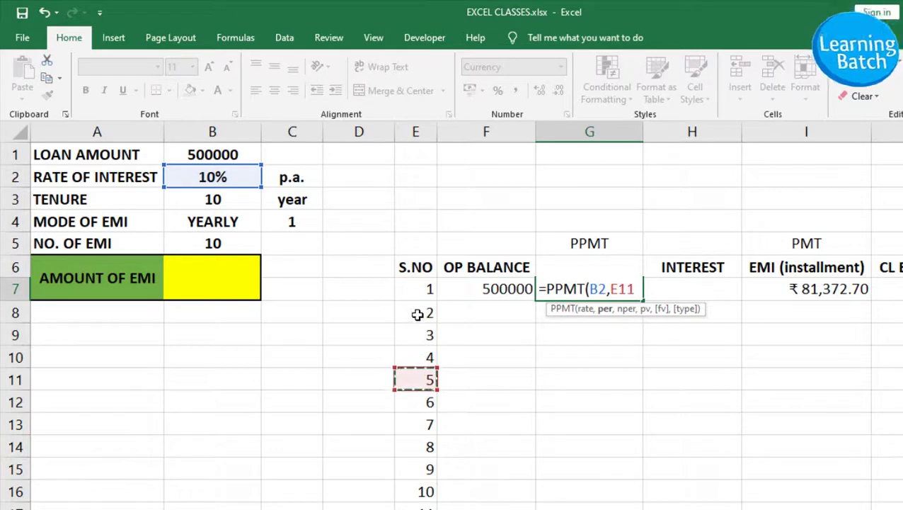
{"action": "left_click", "coordinate": [428, 289]}
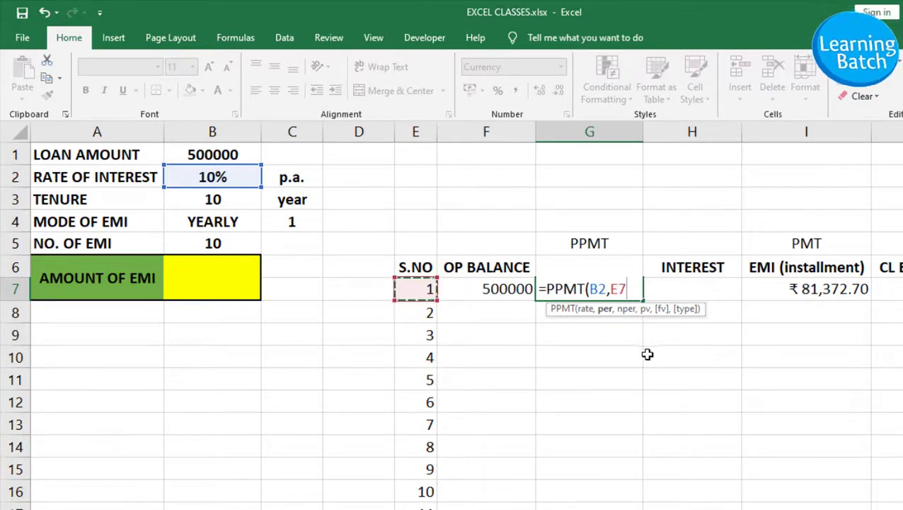
{"action": "type", "text": ","}
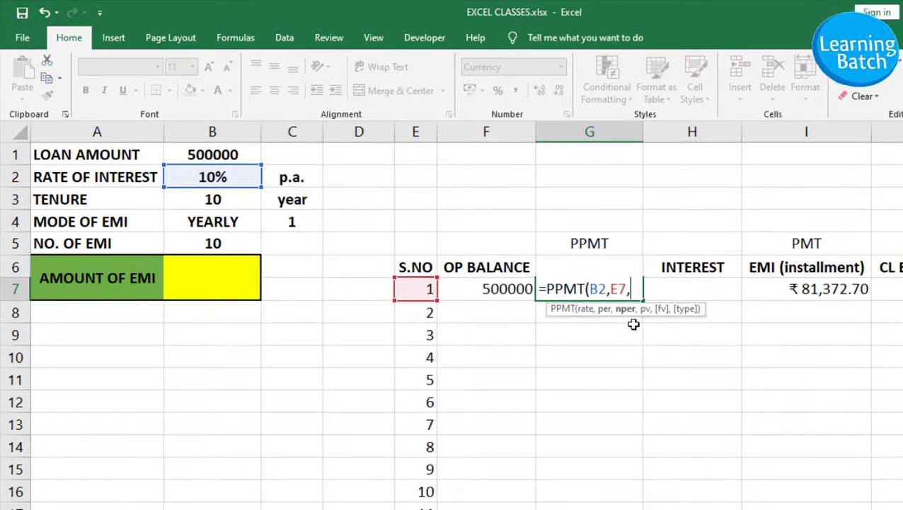
{"action": "left_click", "coordinate": [213, 243]}
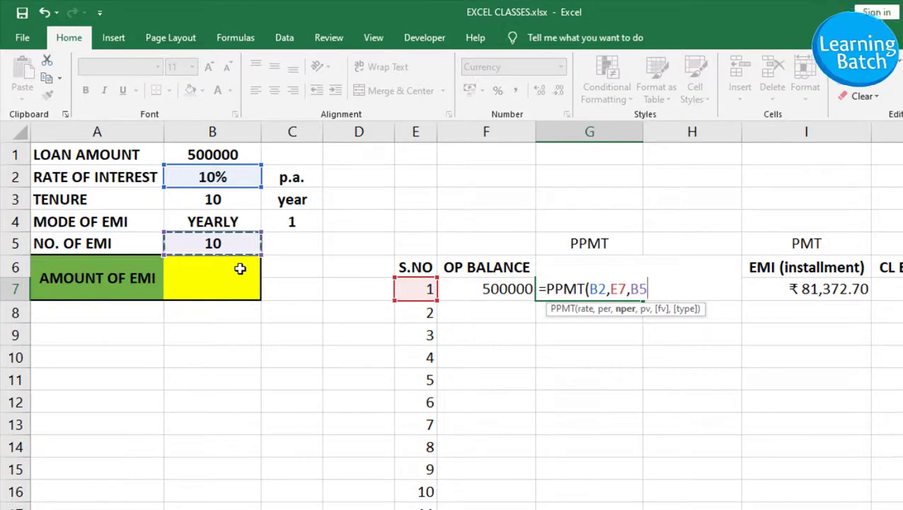
{"action": "type", "text": ","}
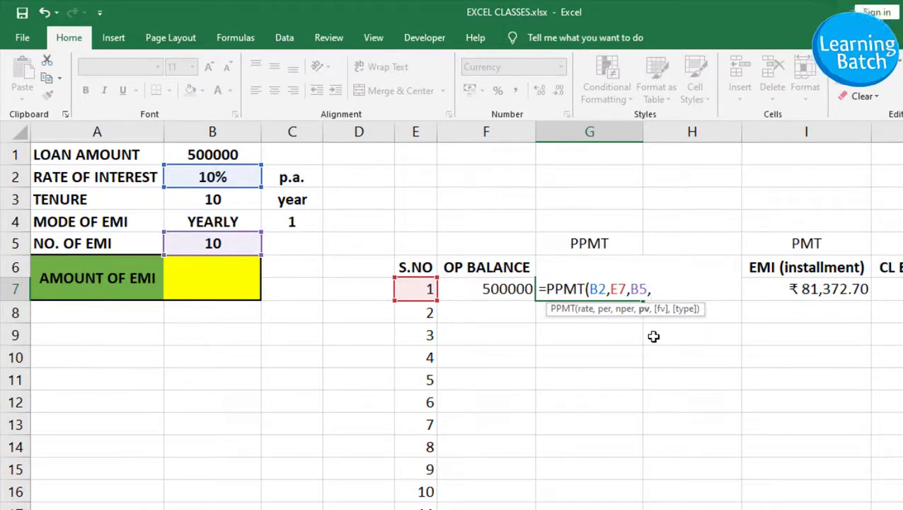
{"action": "type", "text": "-"}
{"action": "left_click", "coordinate": [212, 155]}
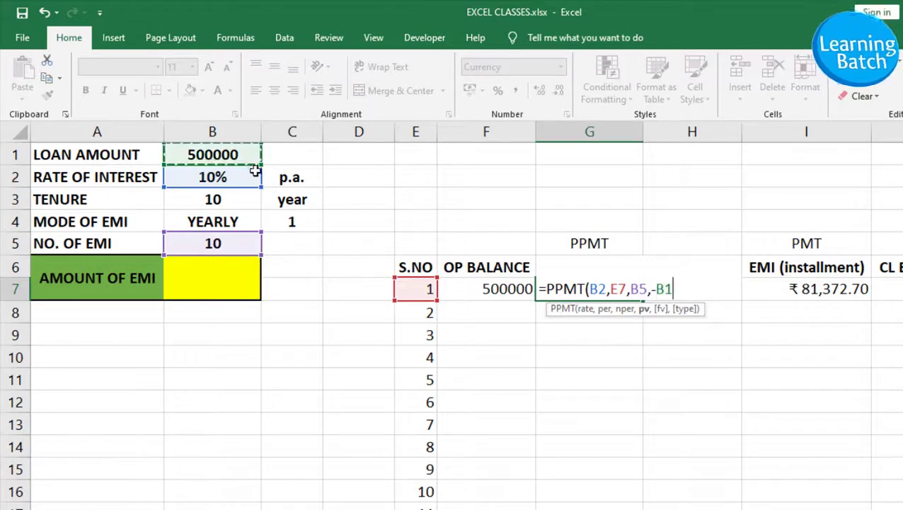
{"action": "type", "text": ","}
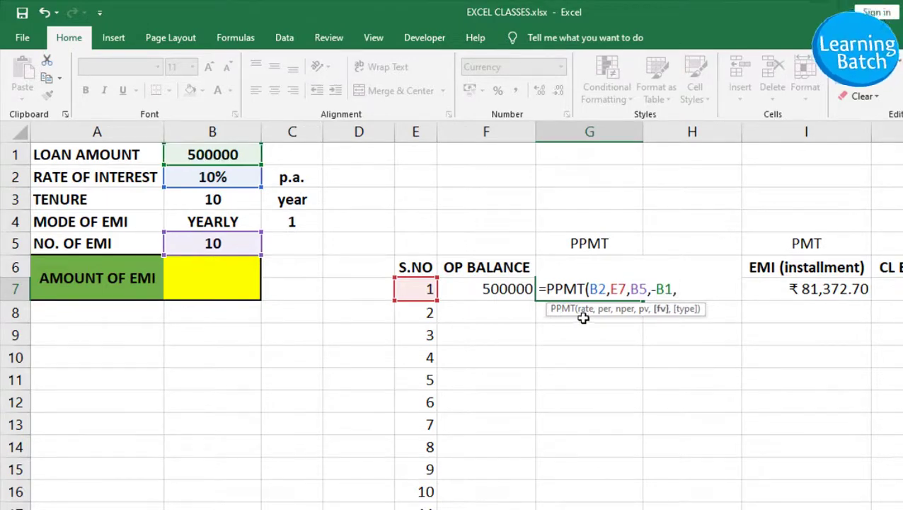
{"action": "type", "text": "0"}
Step: Finish the PPMT with fv 0 and end-of-period type 0, showing ₹ 31,372.70 in G7
{"action": "type", "text": ","}
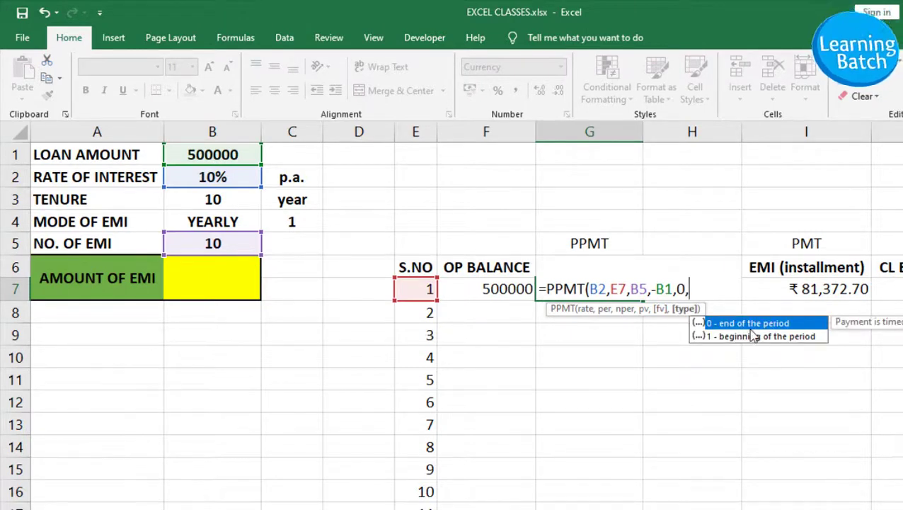
{"action": "double_click", "coordinate": [752, 324]}
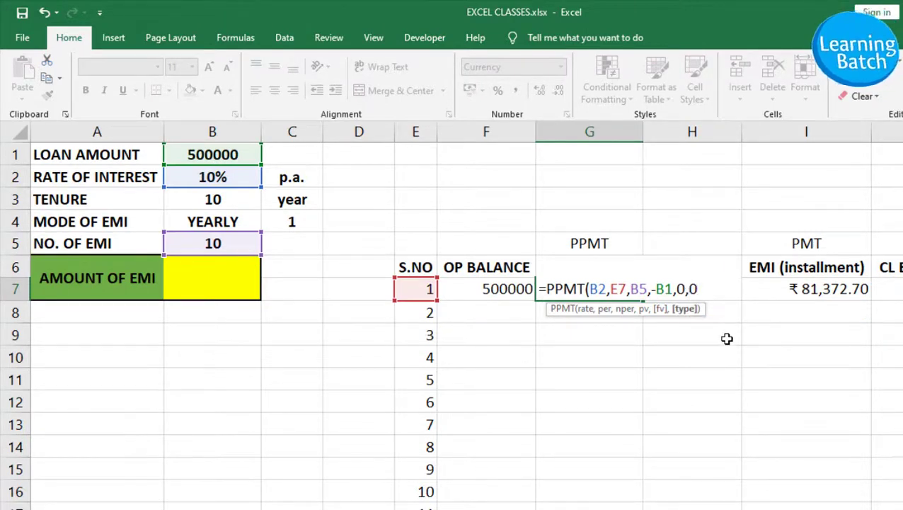
{"action": "key", "text": "BackSpace"}
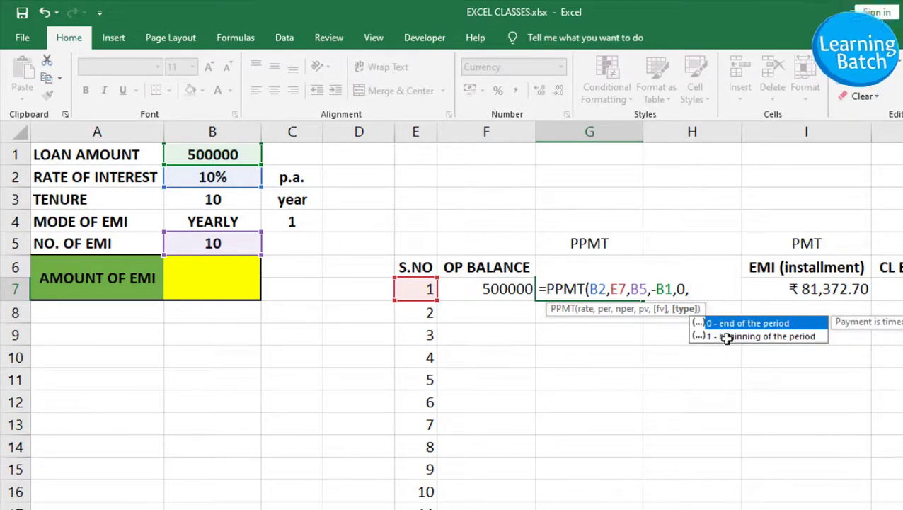
{"action": "left_click", "coordinate": [727, 337]}
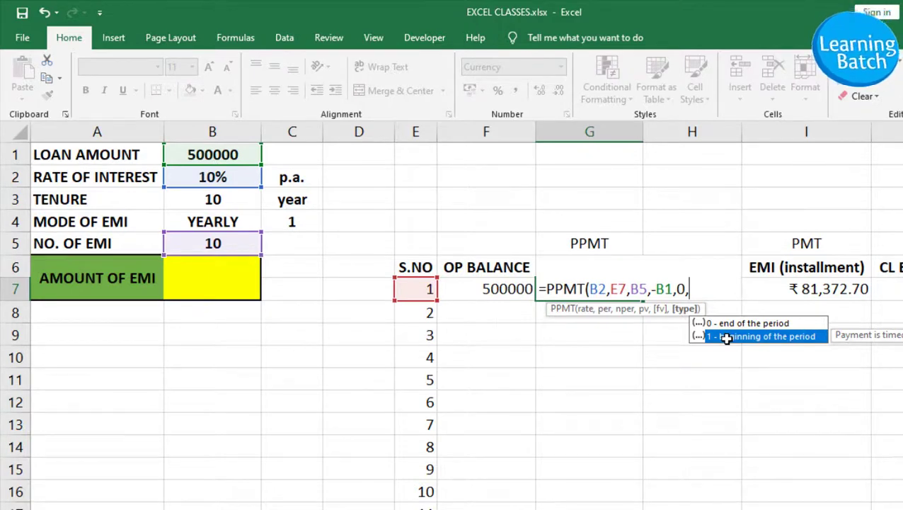
{"action": "key", "text": "Up"}
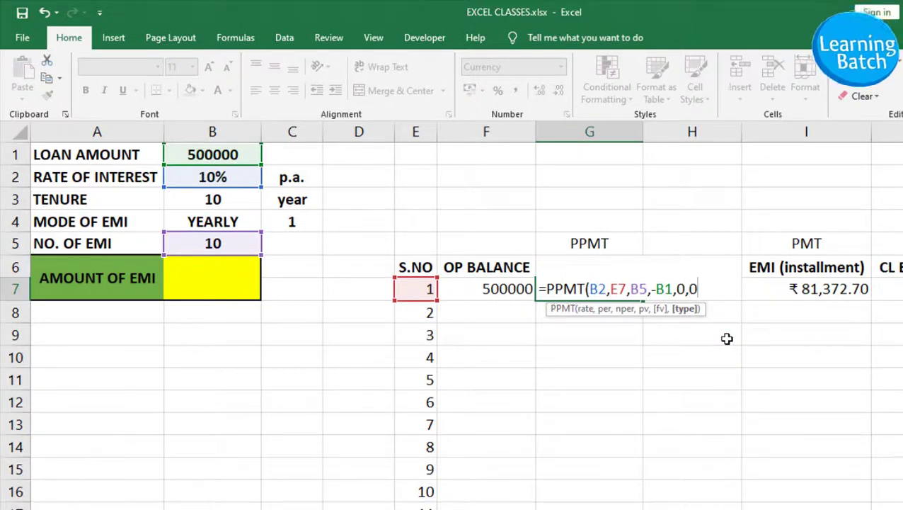
{"action": "type", "text": ")"}
{"action": "key", "text": "Return"}
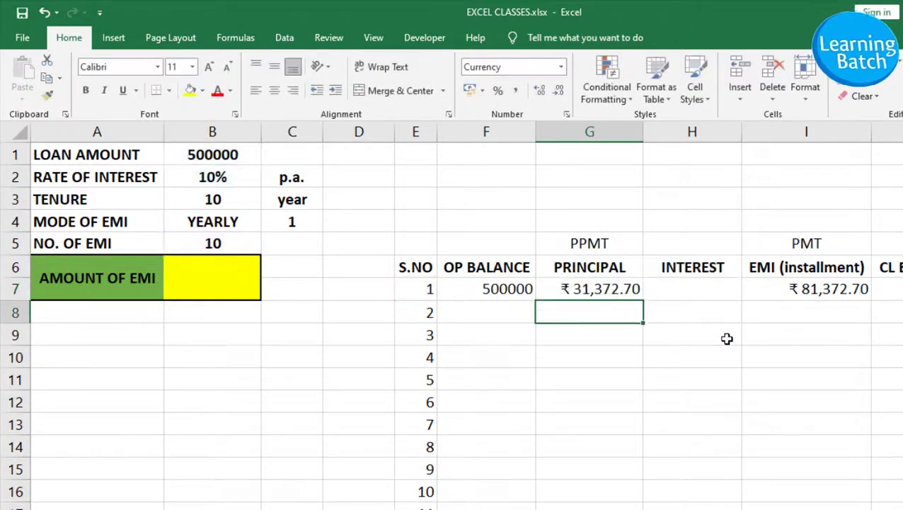
Step: Label H5 'IP' above the INTEREST column
{"action": "key", "text": "Up"}
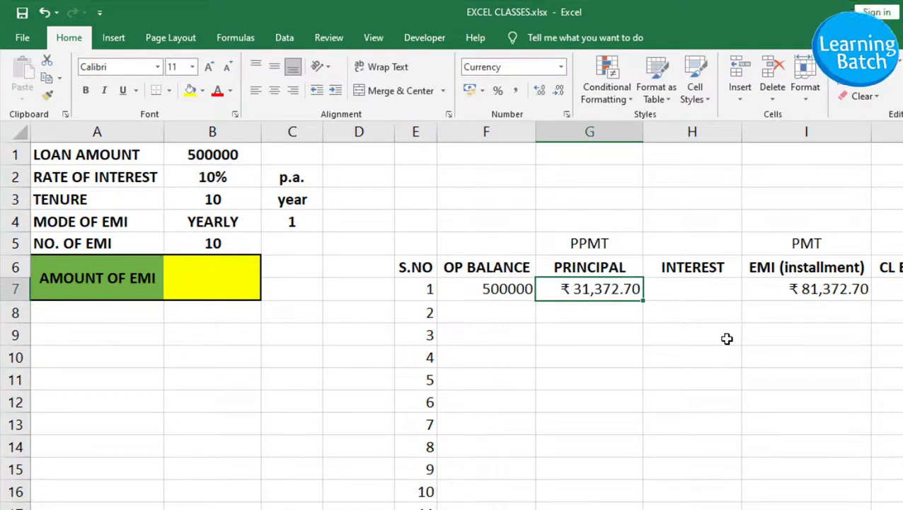
{"action": "key", "text": "Right"}
{"action": "key", "text": "Up"}
{"action": "key", "text": "Up"}
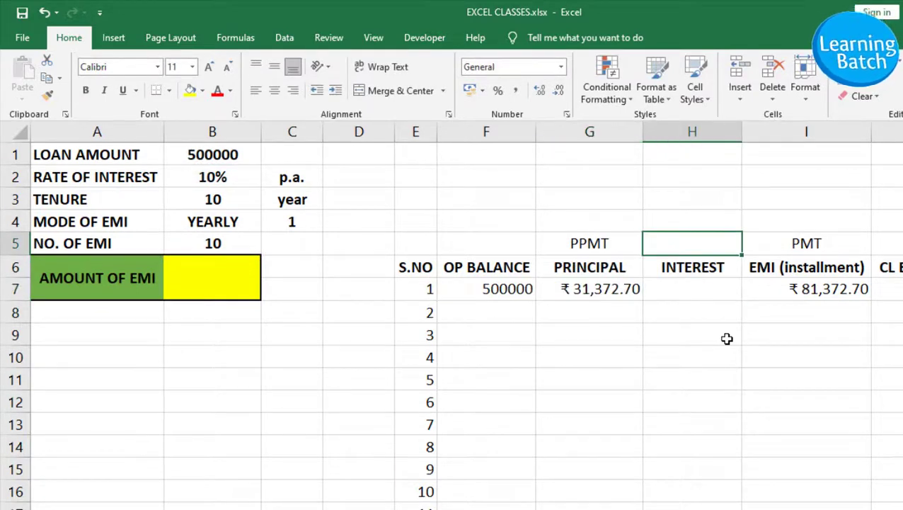
{"action": "type", "text": "IPMT"}
{"action": "key", "text": "Return"}
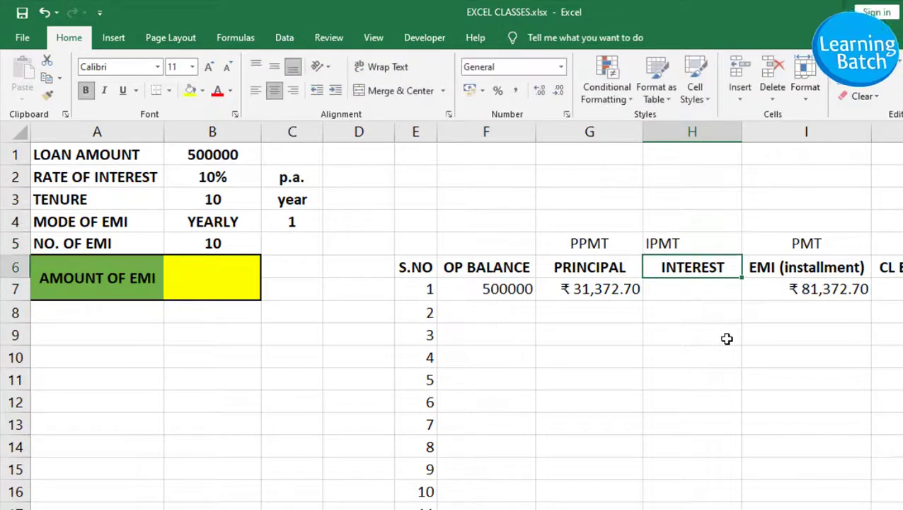
{"action": "key", "text": "Down"}
Step: Enter =IPMT(B2,E7,B5,-B1,0,0) in H7, giving interest of ₹ 50,000.00
{"action": "type", "text": "=IP"}
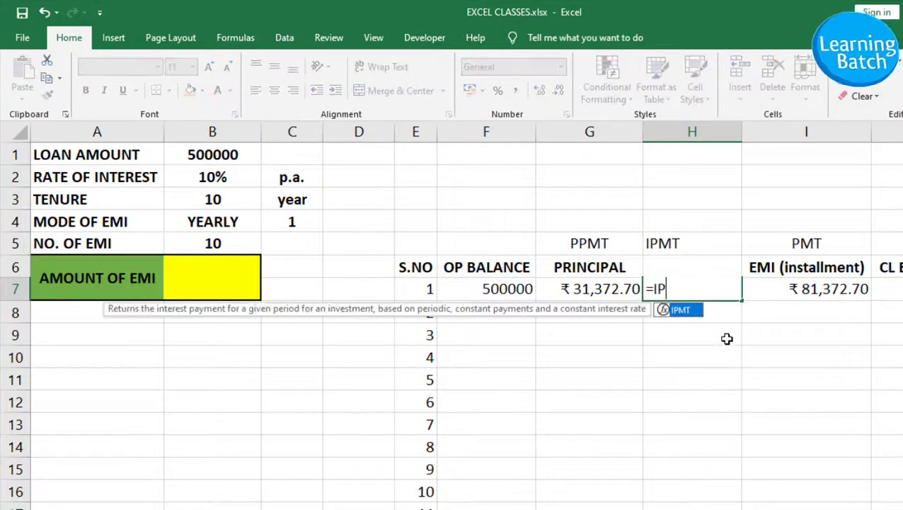
{"action": "type", "text": "MT"}
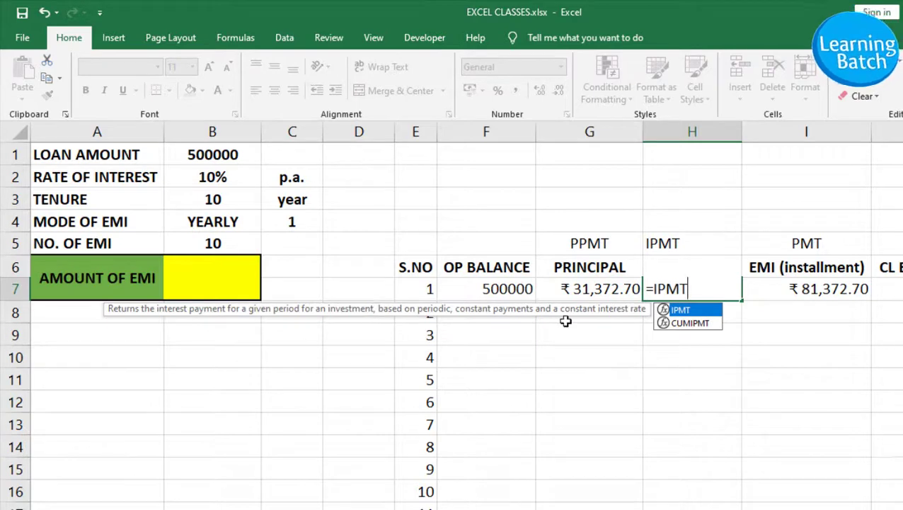
{"action": "key", "text": "Down"}
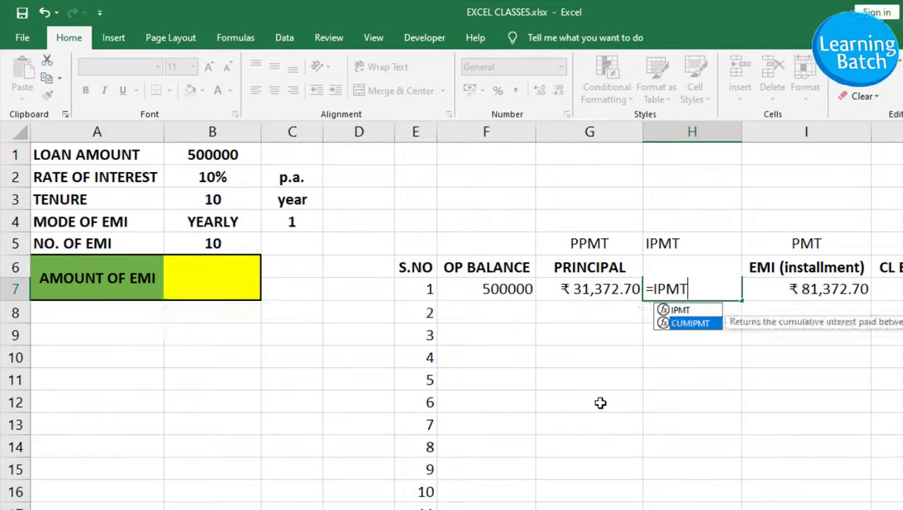
{"action": "key", "text": "Up"}
{"action": "key", "text": "Tab"}
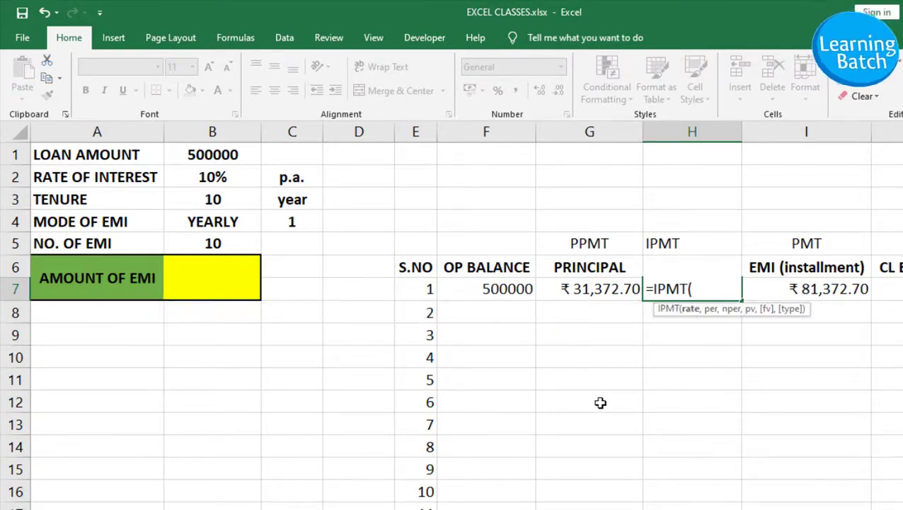
{"action": "left_click", "coordinate": [233, 174]}
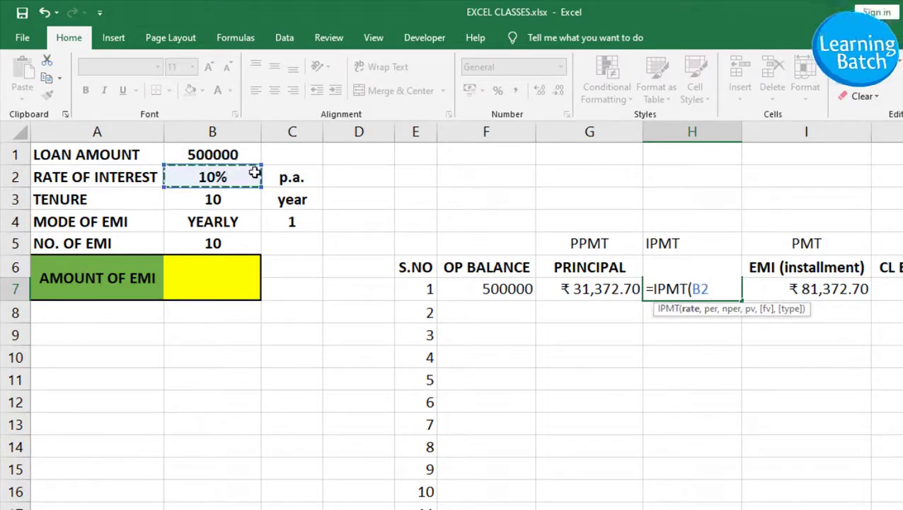
{"action": "type", "text": ","}
{"action": "left_click", "coordinate": [414, 288]}
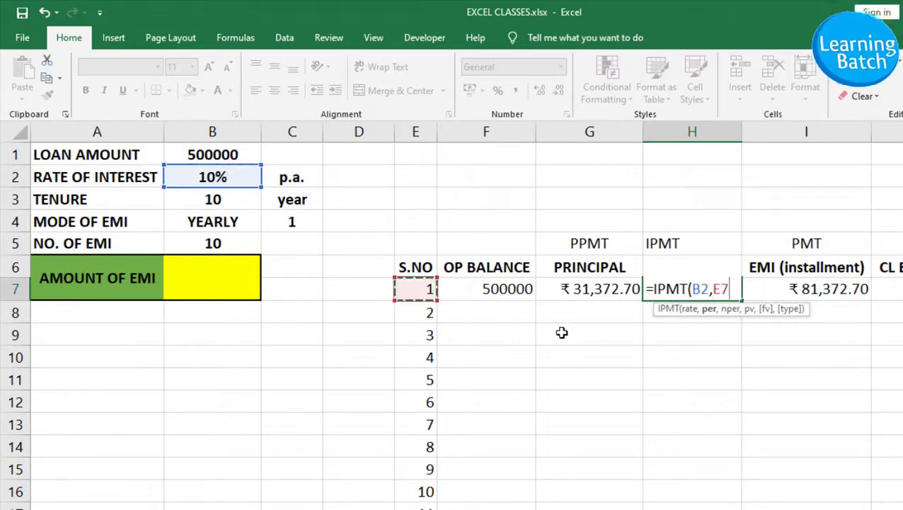
{"action": "type", "text": ","}
{"action": "left_click", "coordinate": [194, 244]}
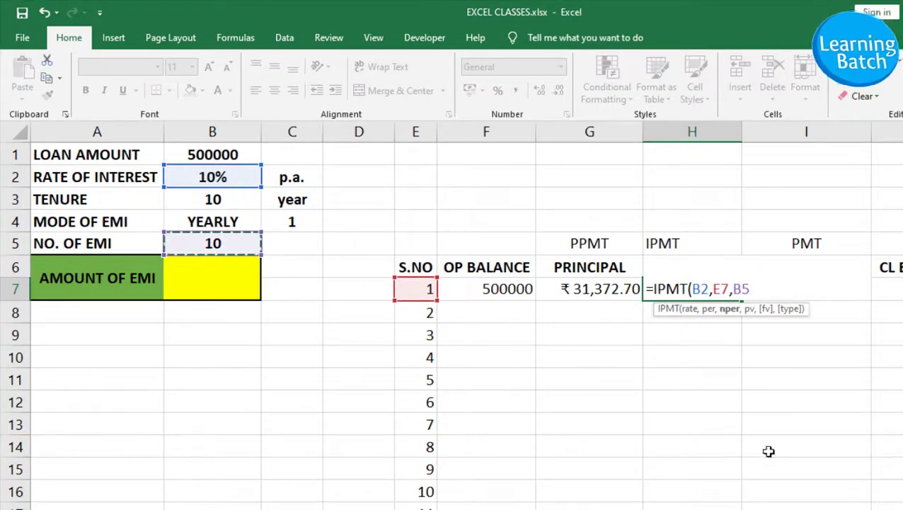
{"action": "type", "text": ",-"}
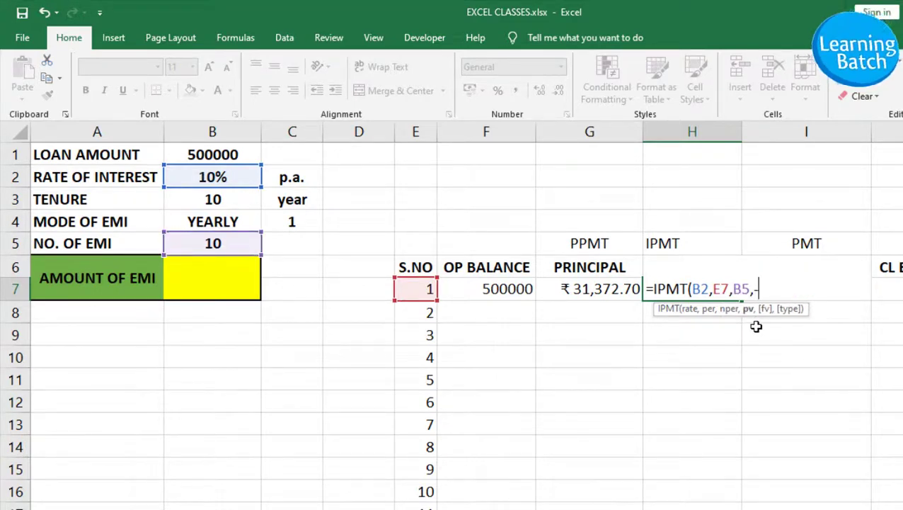
{"action": "left_click", "coordinate": [237, 153]}
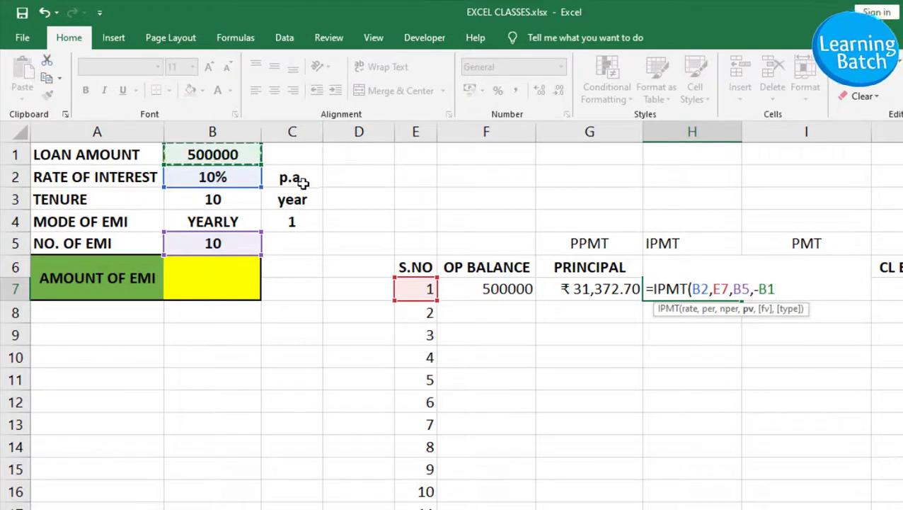
{"action": "type", "text": ",0"}
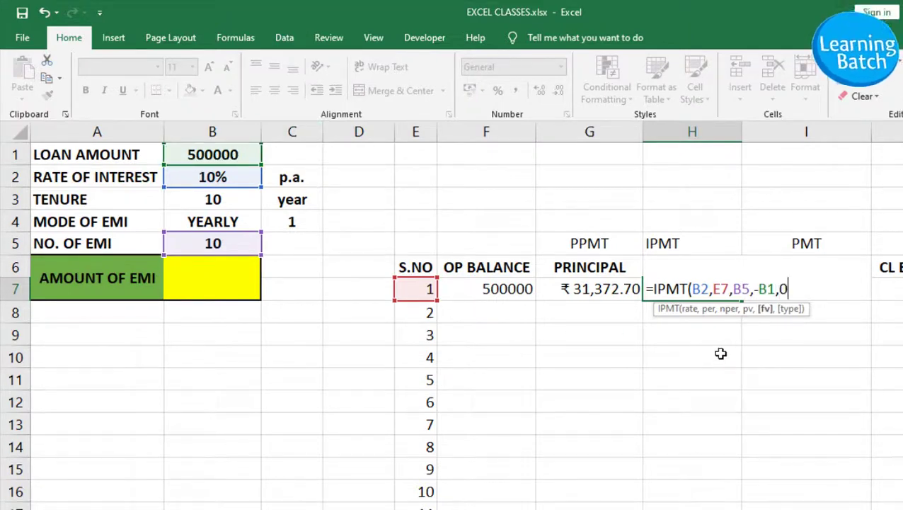
{"action": "type", "text": ","}
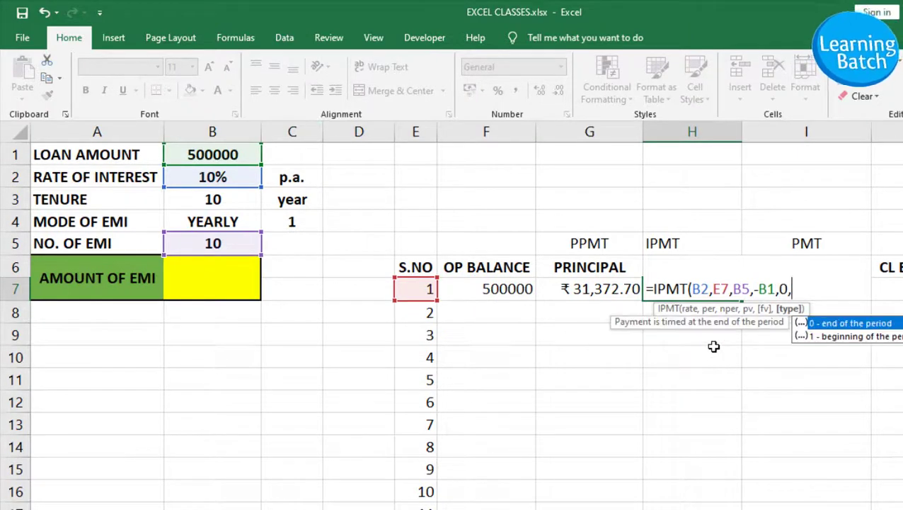
{"action": "type", "text": "0"}
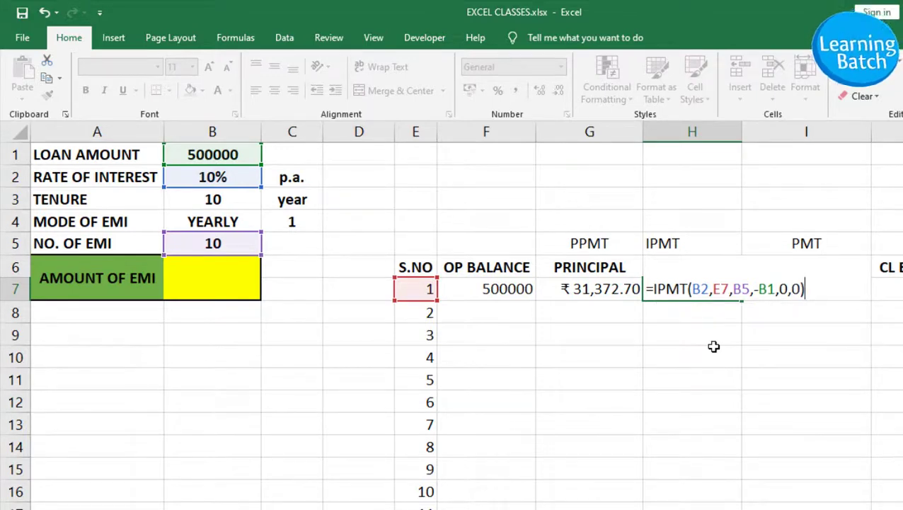
{"action": "key", "text": "Return"}
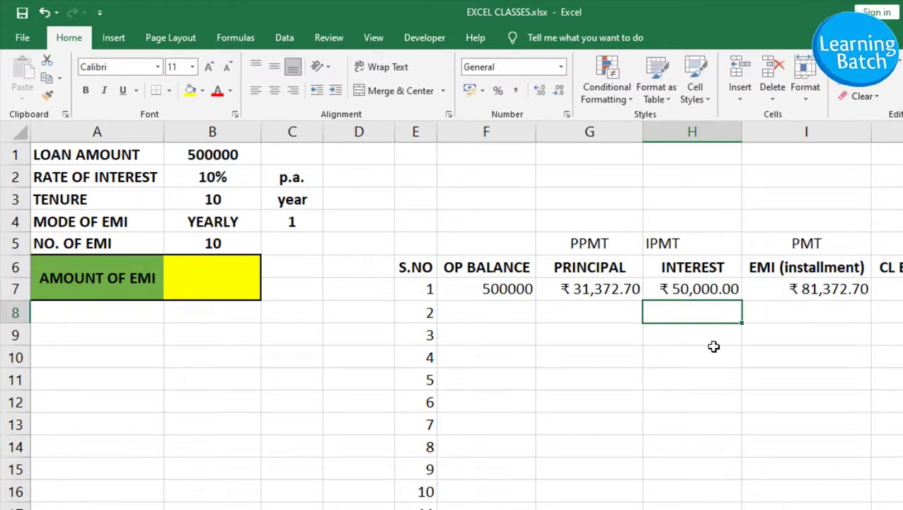
{"action": "key", "text": "Up"}
{"action": "key", "text": "Right"}
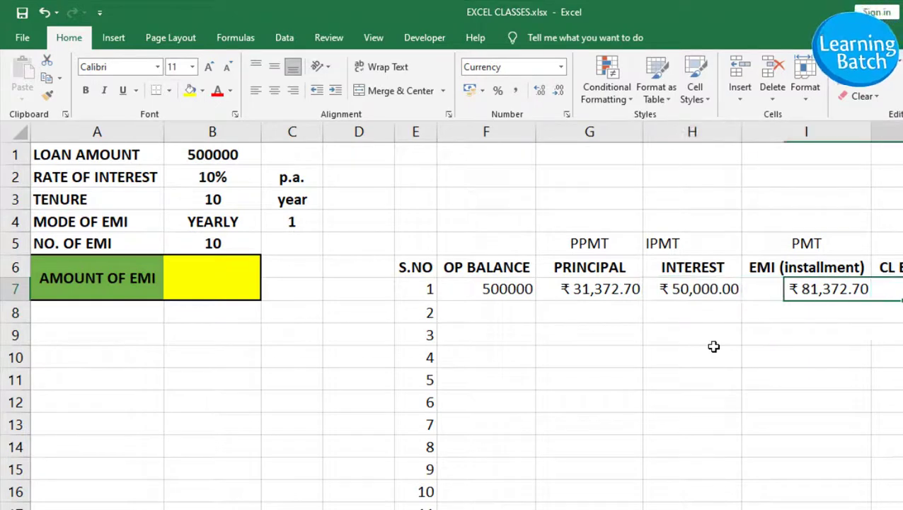
{"action": "key", "text": "Right"}
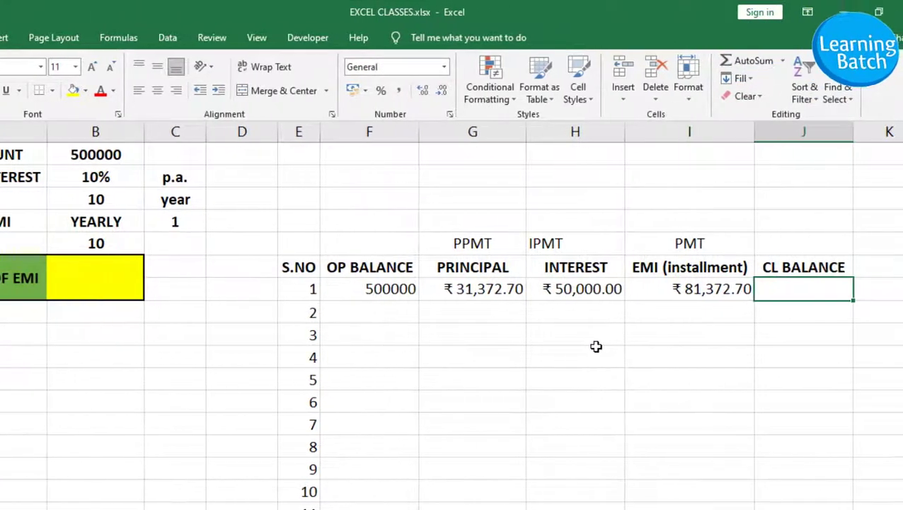
{"action": "type", "text": "="}
{"action": "key", "text": "Left"}
{"action": "key", "text": "Left"}
{"action": "key", "text": "Left"}
{"action": "key", "text": "Left"}
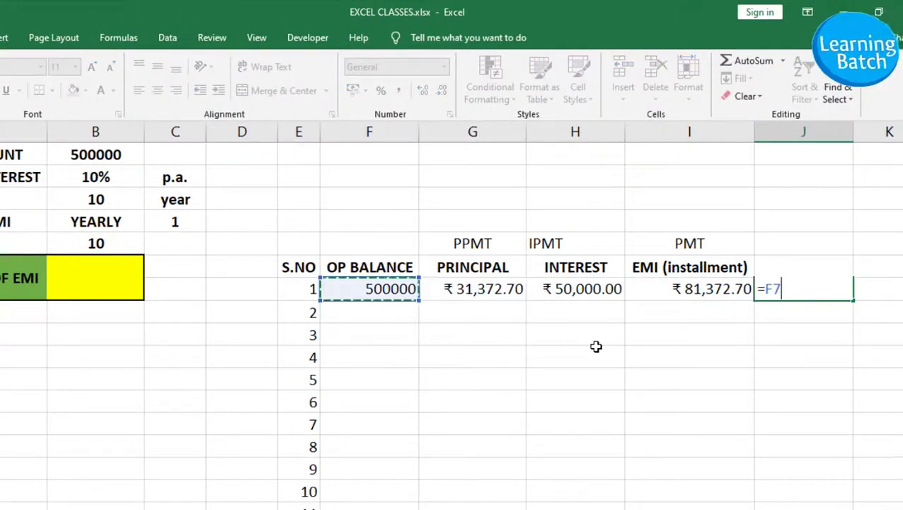
{"action": "type", "text": "+"}
{"action": "key", "text": "Left"}
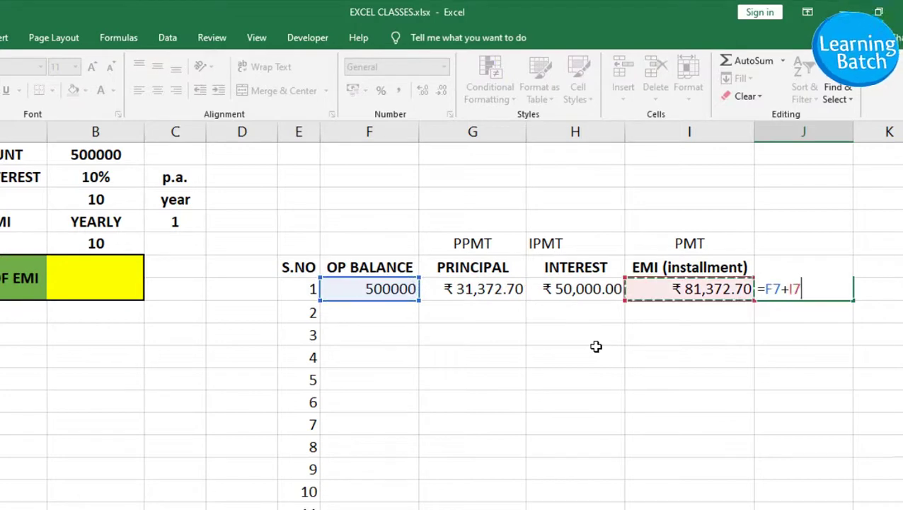
{"action": "key", "text": "Left"}
{"action": "type", "text": "-"}
{"action": "key", "text": "Left"}
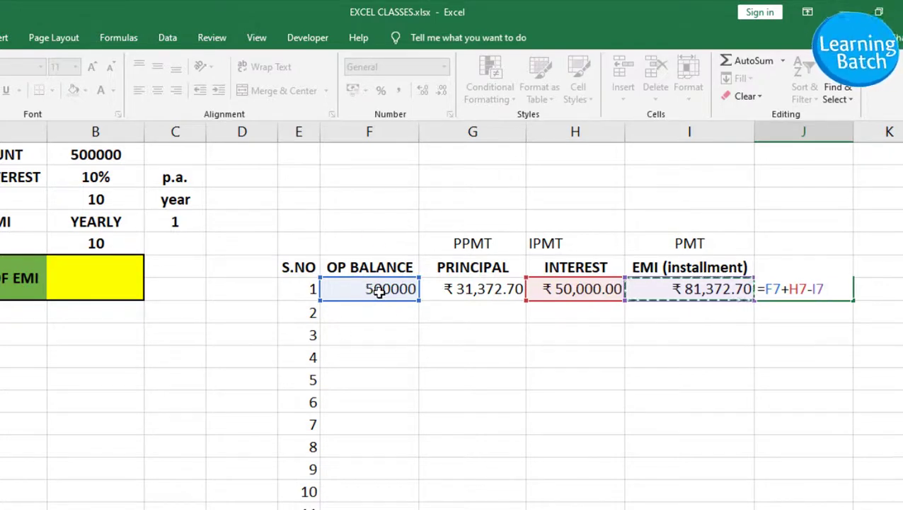
{"action": "left_click", "coordinate": [451, 181]}
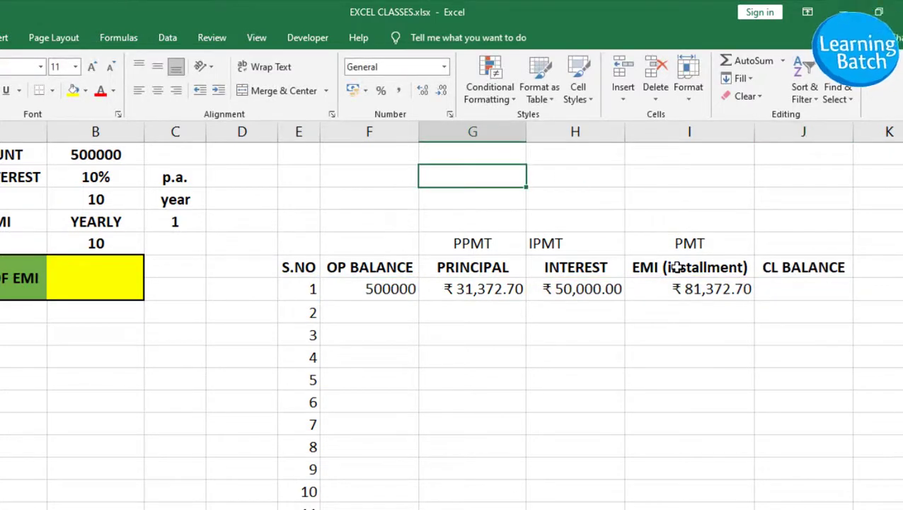
Step: Enter the note 'OP + INT - EMI = CL' above the table
{"action": "type", "text": "OP + INT - EMI = CL"}
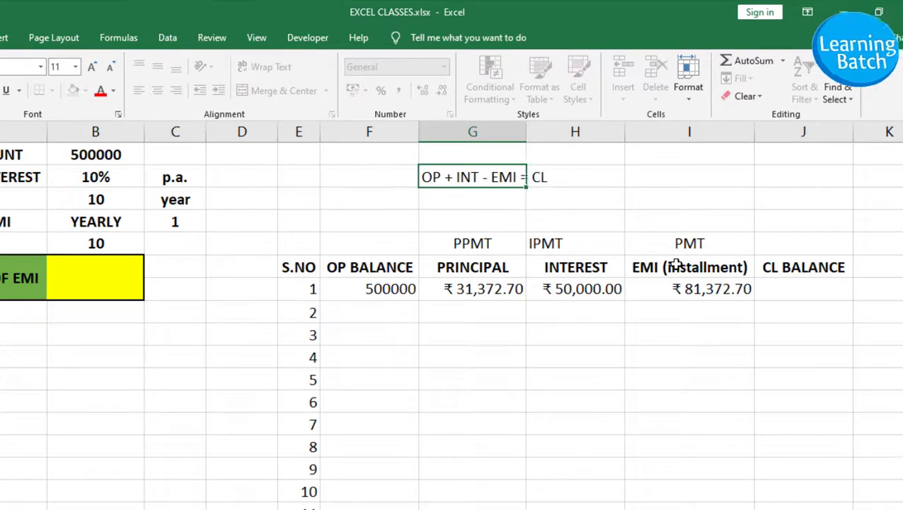
{"action": "key", "text": "Return"}
{"action": "type", "text": "OP"}
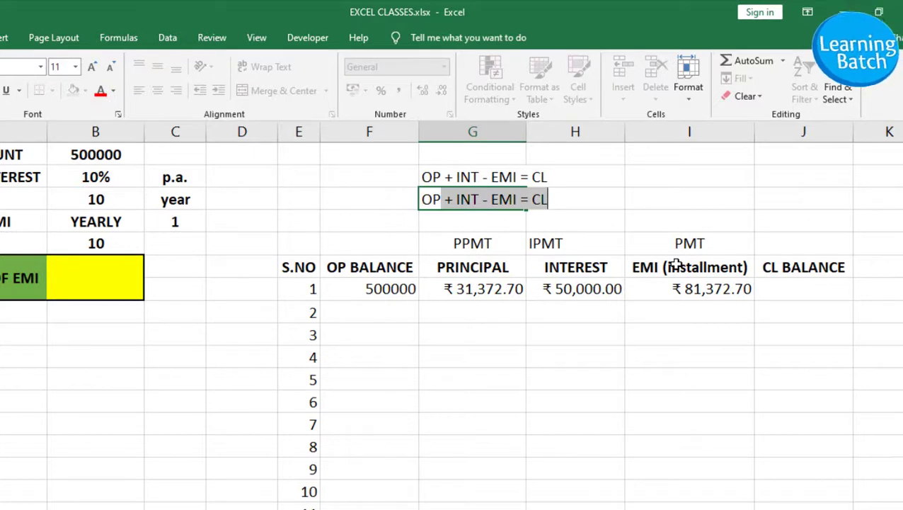
{"action": "key", "text": "Escape"}
{"action": "key", "text": "Left"}
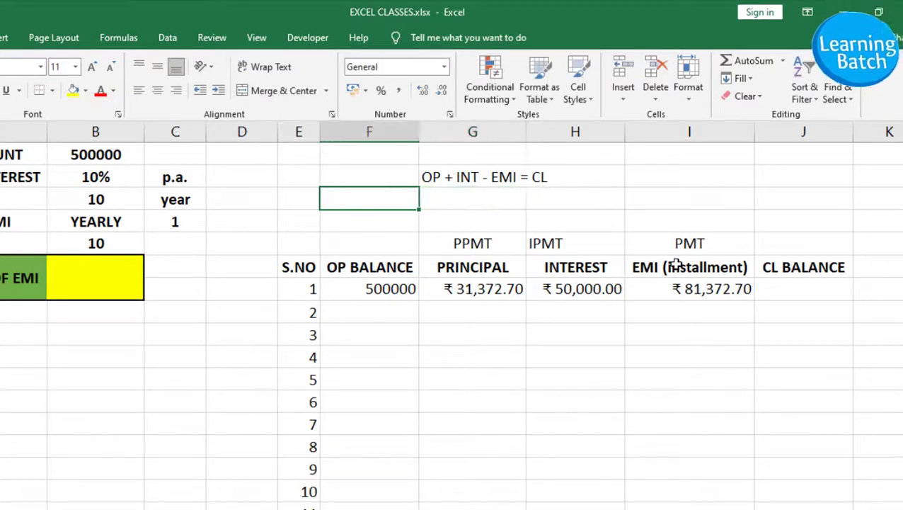
{"action": "key", "text": "Right"}
{"action": "key", "text": "Right"}
{"action": "key", "text": "Up"}
{"action": "key", "text": "Down"}
{"action": "key", "text": "Left"}
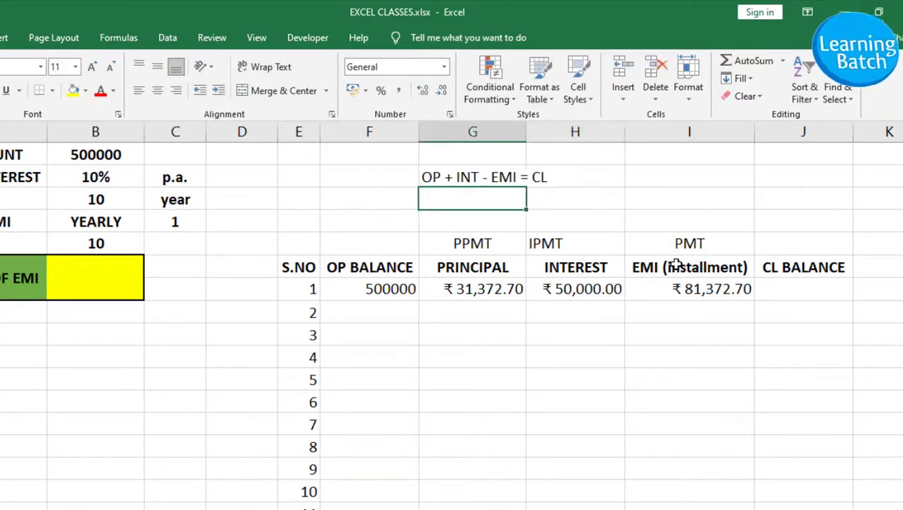
Step: Add the second note 'CL +INT -EMI = CL' beneath the first
{"action": "type", "text": "CL +INT -"}
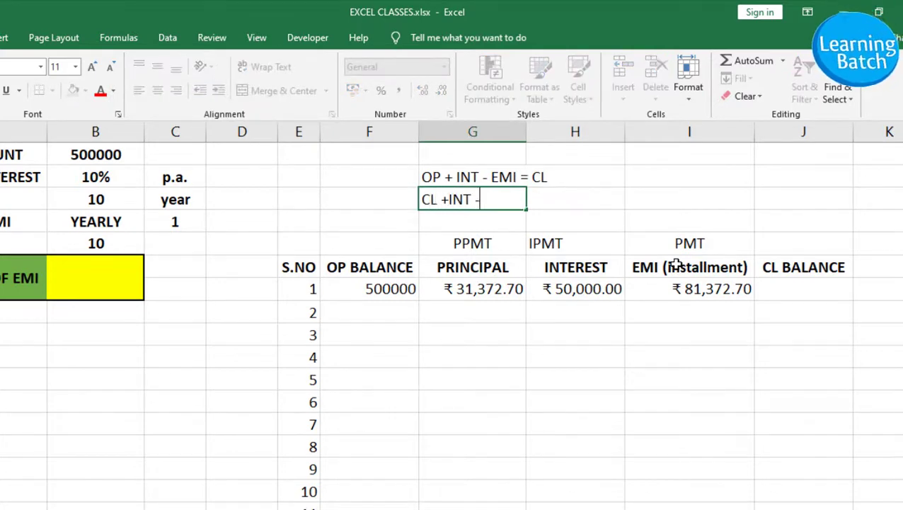
{"action": "type", "text": "EMI = CL"}
{"action": "key", "text": "Return"}
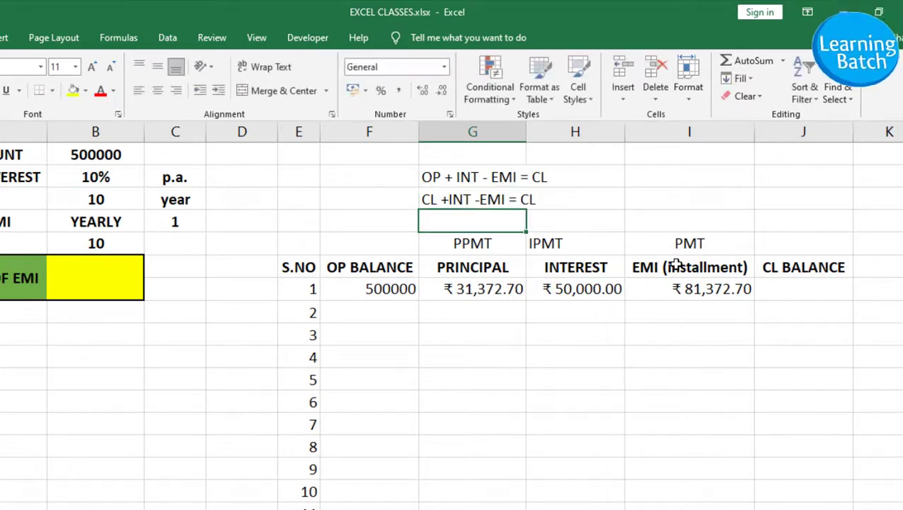
{"action": "key", "text": "Up"}
{"action": "key", "text": "Up"}
{"action": "key", "text": "Right"}
{"action": "key", "text": "Down"}
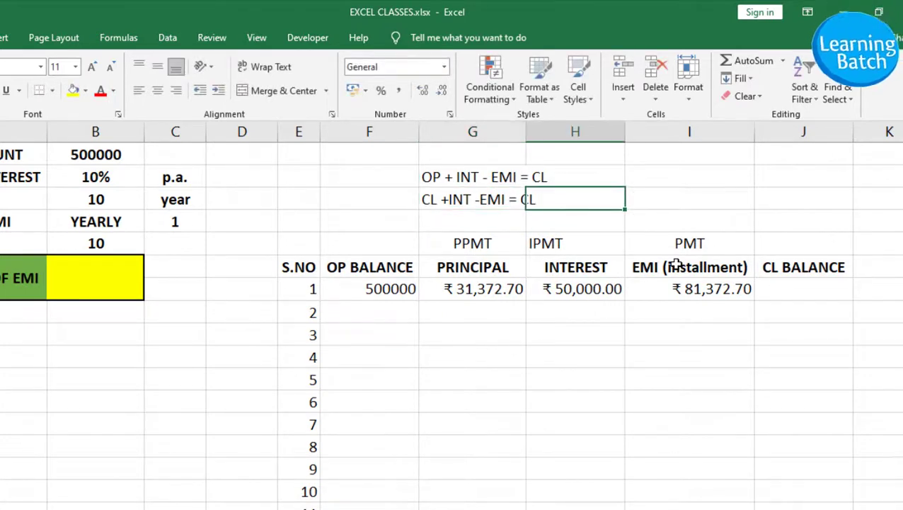
{"action": "key", "text": "Down"}
{"action": "key", "text": "Down"}
{"action": "key", "text": "Down"}
{"action": "key", "text": "Down"}
{"action": "key", "text": "Down"}
{"action": "key", "text": "Down"}
{"action": "key", "text": "Down"}
{"action": "key", "text": "Down"}
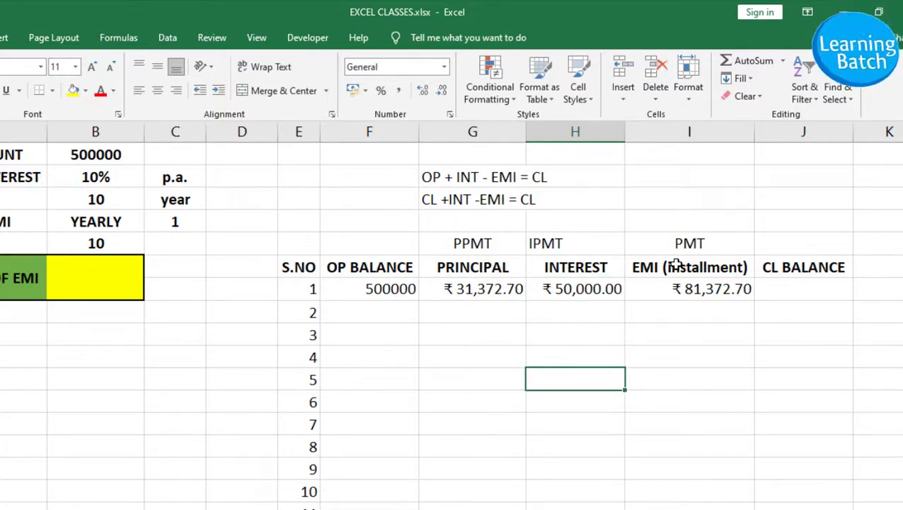
Step: Enter =F7+H7-I7 in J7 so the first closing balance shows ₹ 4,68,627.30
{"action": "key", "text": "Up"}
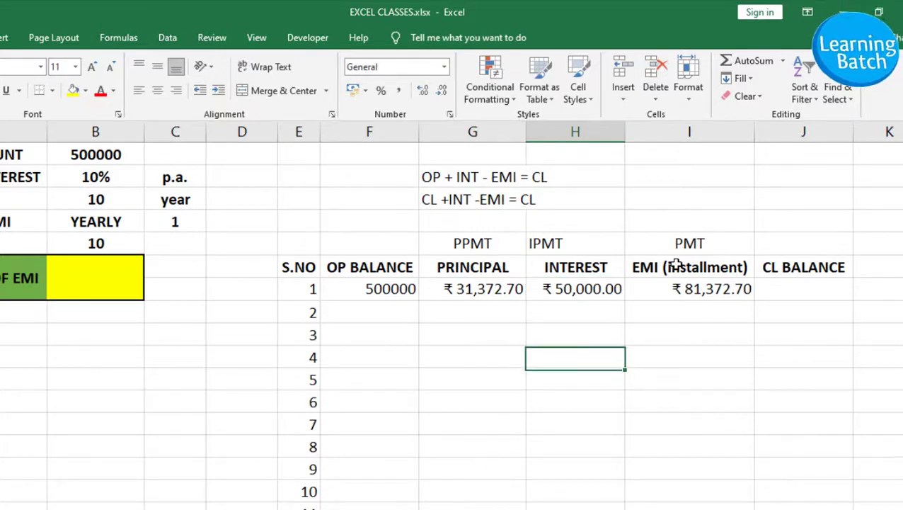
{"action": "key", "text": "Up"}
{"action": "key", "text": "Up"}
{"action": "key", "text": "Right"}
{"action": "key", "text": "Right"}
{"action": "key", "text": "Up"}
{"action": "type", "text": "="}
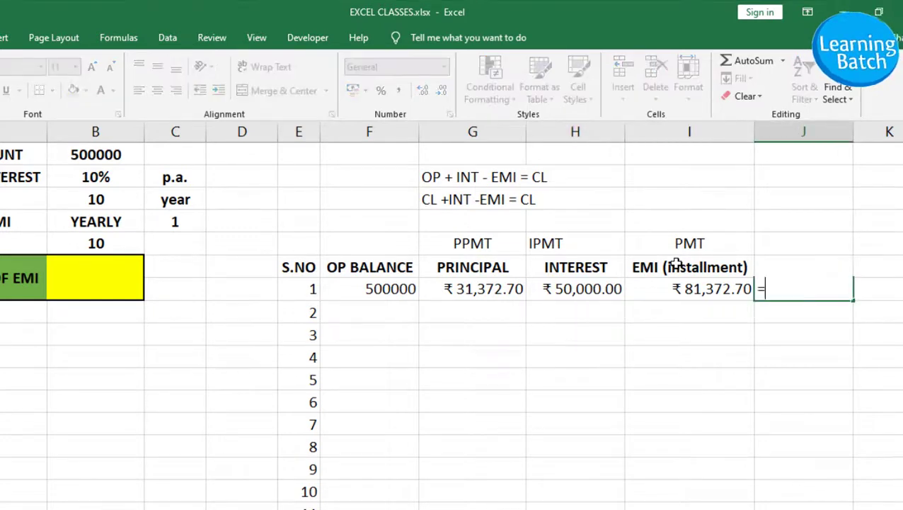
{"action": "key", "text": "Left"}
{"action": "key", "text": "Left"}
{"action": "key", "text": "Left"}
{"action": "key", "text": "Left"}
{"action": "key", "text": "Left"}
{"action": "key", "text": "Right"}
{"action": "type", "text": "+"}
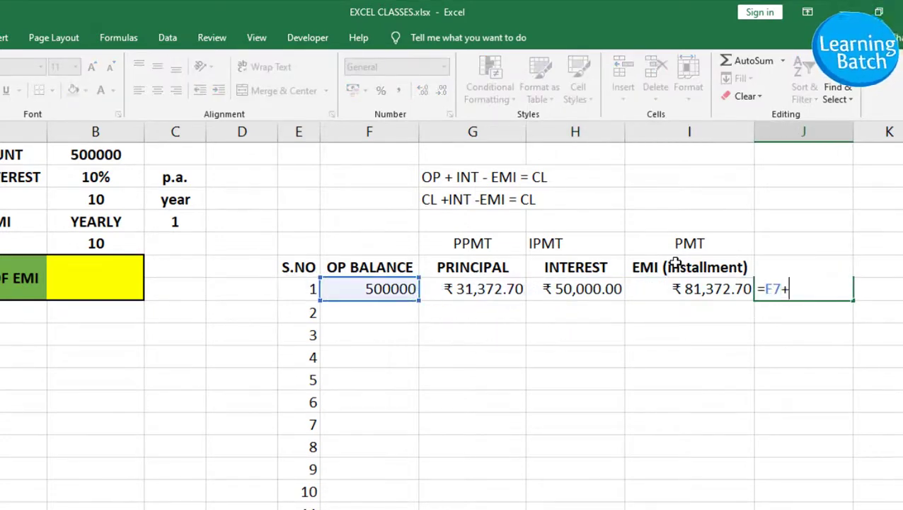
{"action": "key", "text": "Left"}
{"action": "key", "text": "Left"}
{"action": "type", "text": "-"}
{"action": "key", "text": "Left"}
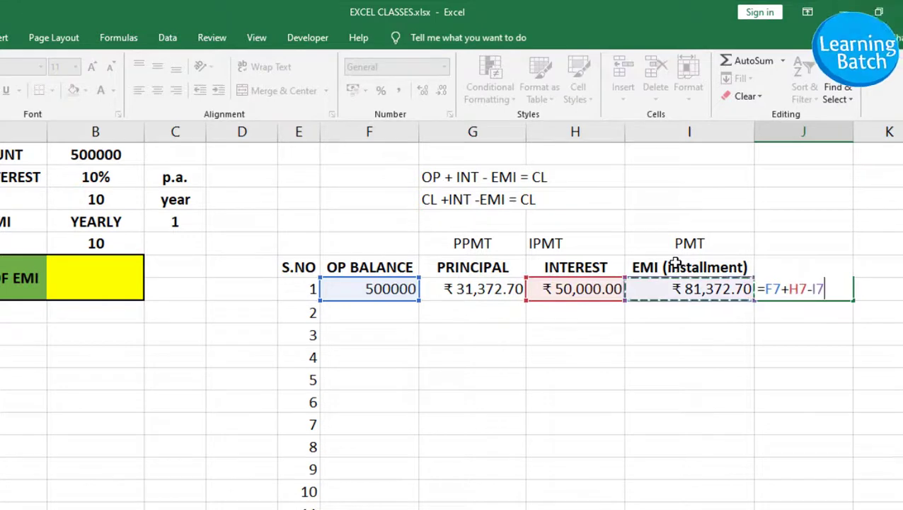
{"action": "key", "text": "Return"}
Step: Review the first row's values F7 to J7, then go to the EMI cell I7
{"action": "key", "text": "Left"}
{"action": "key", "text": "Left"}
{"action": "key", "text": "Left"}
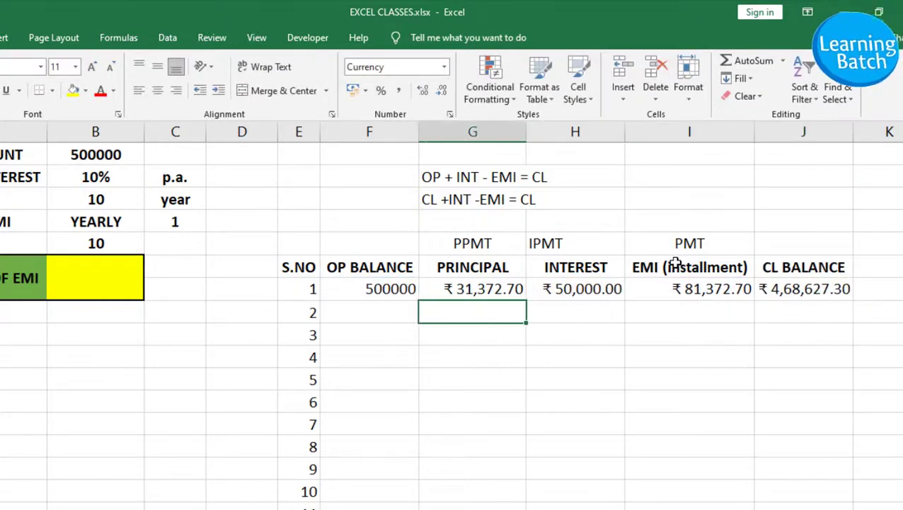
{"action": "key", "text": "Left"}
{"action": "key", "text": "Up"}
{"action": "key", "text": "shift+Right"}
{"action": "key", "text": "shift+Right"}
{"action": "key", "text": "shift+Right"}
{"action": "key", "text": "shift+Right"}
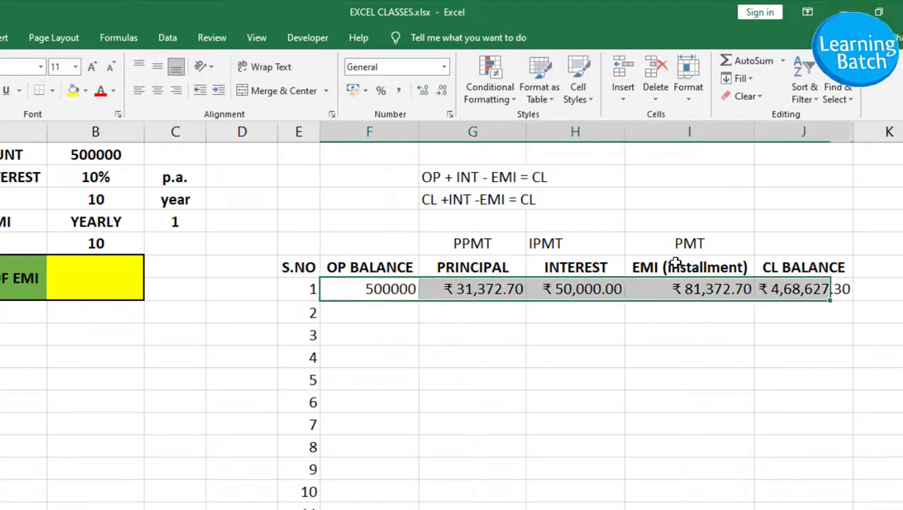
{"action": "key", "text": "Down"}
{"action": "key", "text": "Down"}
{"action": "key", "text": "Down"}
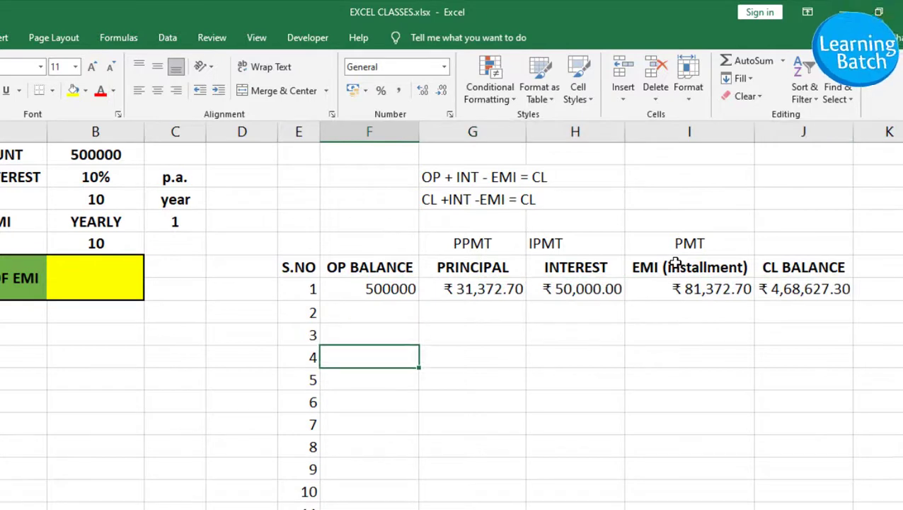
{"action": "key", "text": "Up"}
{"action": "key", "text": "Up"}
{"action": "key", "text": "Right"}
{"action": "key", "text": "Right"}
{"action": "key", "text": "Right"}
{"action": "key", "text": "Up"}
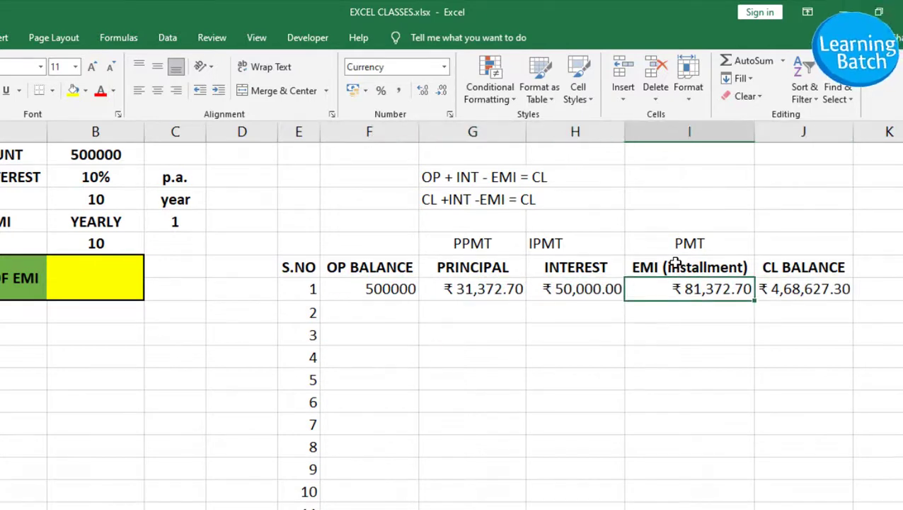
Step: Paste the EMI formula into the next row and inspect its shifted references
{"action": "key", "text": "ctrl+c"}
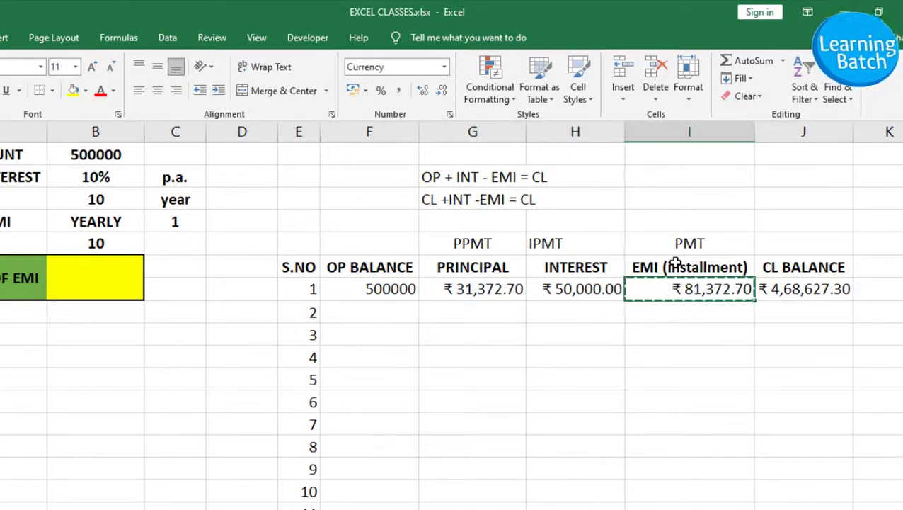
{"action": "key", "text": "Down"}
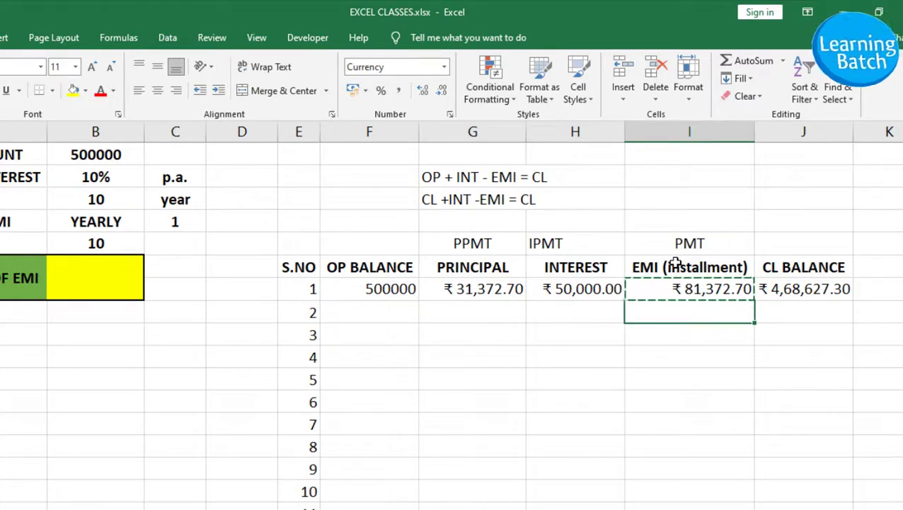
{"action": "key", "text": "Return"}
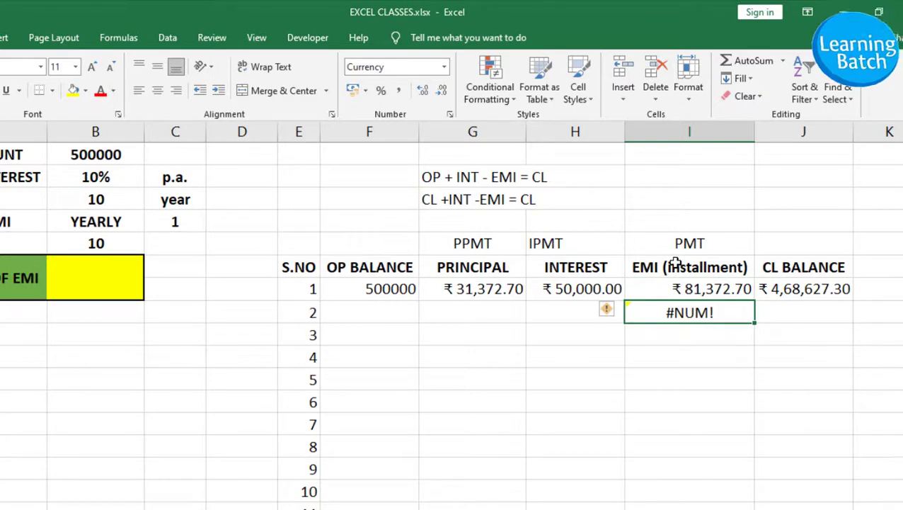
{"action": "key", "text": "F2"}
{"action": "key", "text": "Escape"}
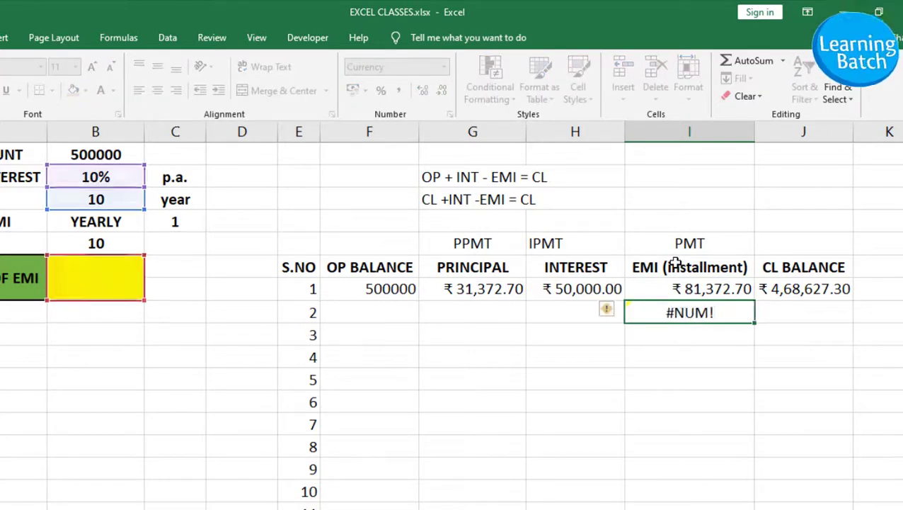
Step: Paste the first EMI formula into row 7 and inspect it, leaving a #NUM! error
{"action": "key", "text": "Up"}
{"action": "key", "text": "ctrl+c"}
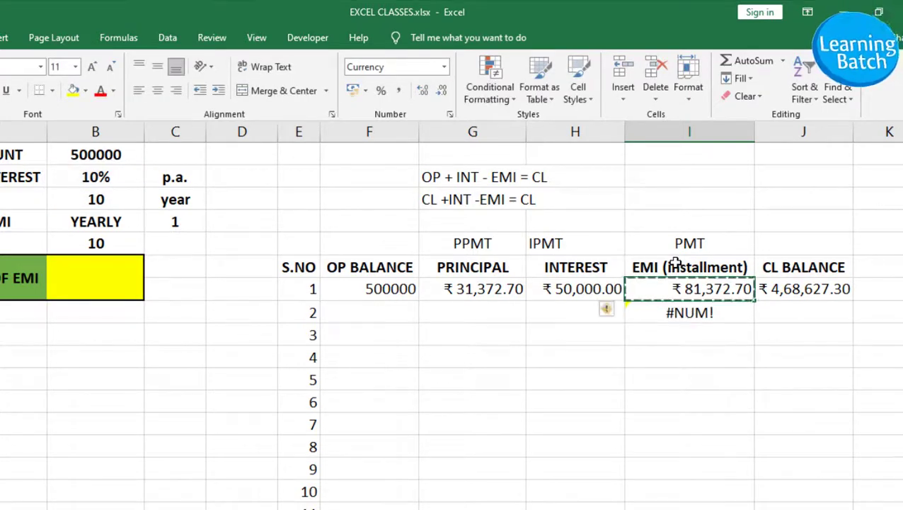
{"action": "key", "text": "Down"}
{"action": "key", "text": "Down"}
{"action": "key", "text": "Down"}
{"action": "key", "text": "Down"}
{"action": "key", "text": "Down"}
{"action": "key", "text": "Return"}
{"action": "key", "text": "Up"}
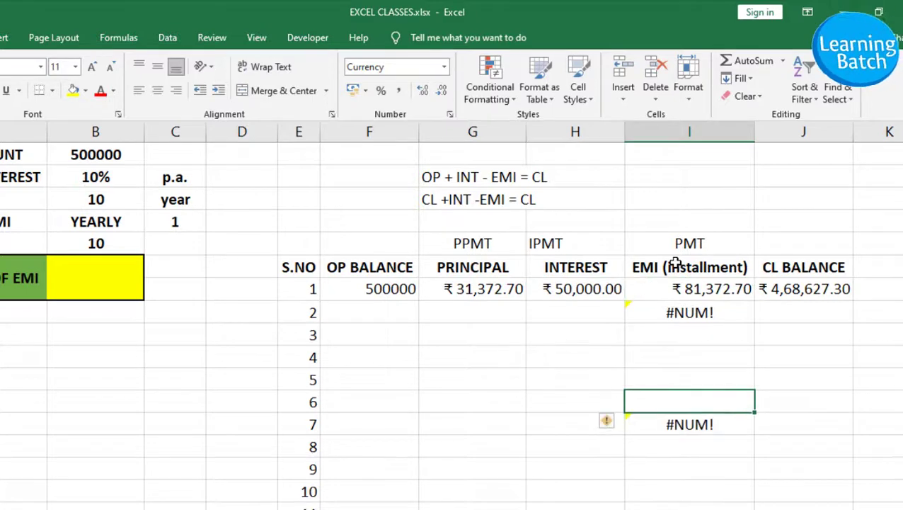
{"action": "key", "text": "Down"}
{"action": "key", "text": "F2"}
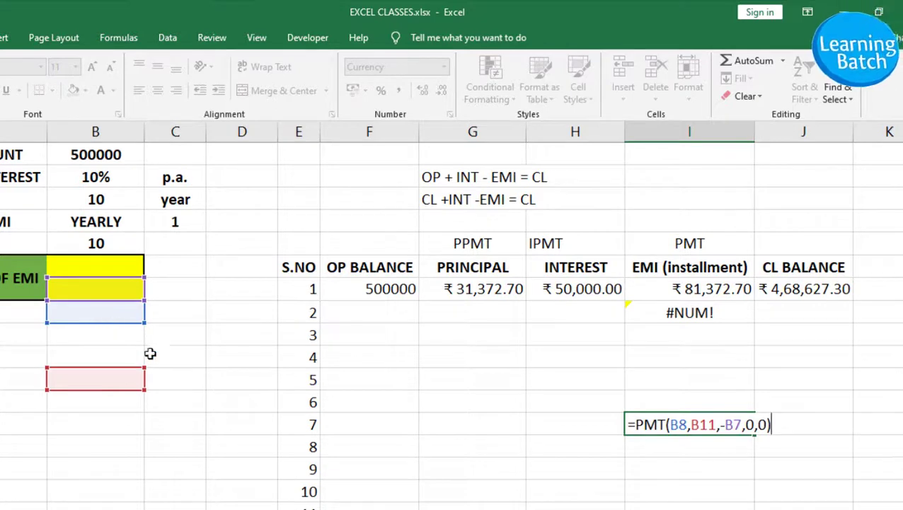
{"action": "key", "text": "ctrl+Return"}
Step: Delete the #NUM! errors in the EMI column, keeping only ₹81,372.70
{"action": "key", "text": "Delete"}
{"action": "key", "text": "Up"}
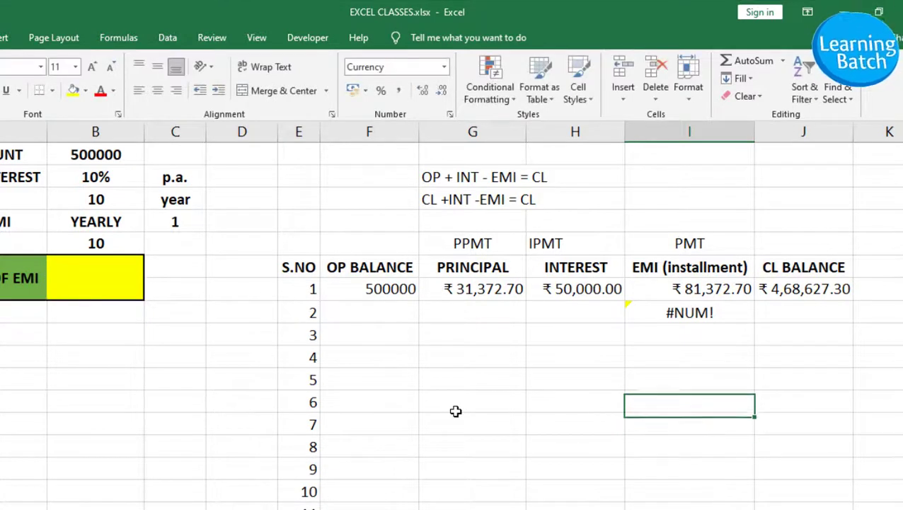
{"action": "key", "text": "Up"}
{"action": "key", "text": "Up"}
{"action": "key", "text": "Up"}
{"action": "key", "text": "Up"}
{"action": "key", "text": "Delete"}
{"action": "key", "text": "Up"}
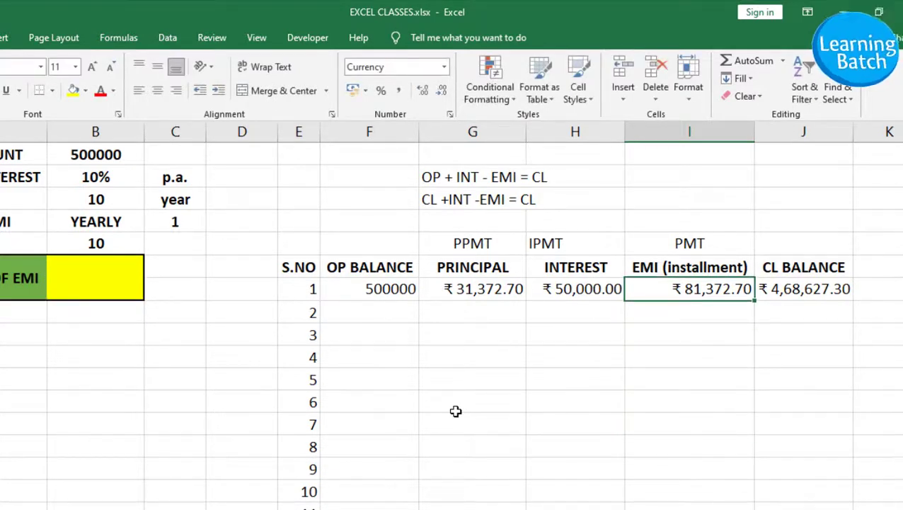
{"action": "key", "text": "F2"}
Step: Anchor the EMI formula's references as $B$2, $B$5 and -$B$1 with F4
{"action": "key", "text": "Escape"}
{"action": "key", "text": "F2"}
{"action": "left_click", "coordinate": [674, 290]}
{"action": "key", "text": "F2"}
{"action": "key", "text": "Left"}
{"action": "key", "text": "Left"}
{"action": "key", "text": "Left"}
{"action": "key", "text": "Left"}
{"action": "key", "text": "Left"}
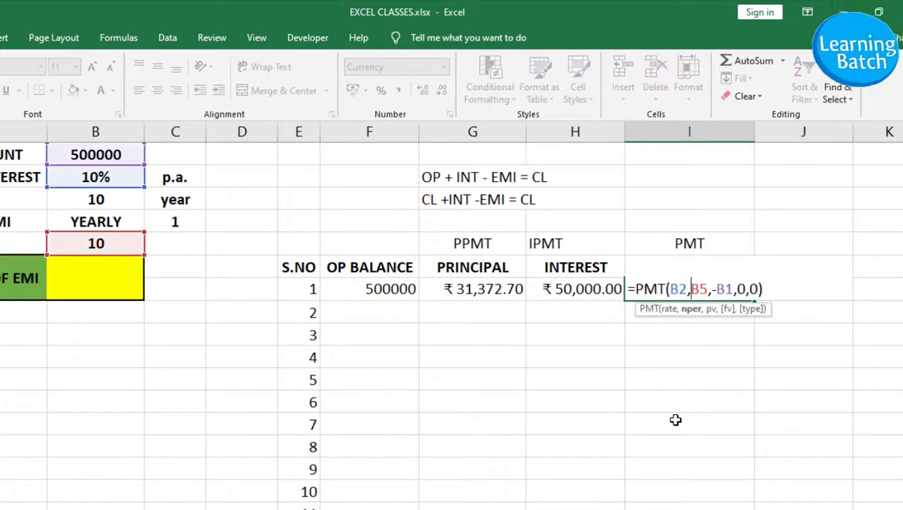
{"action": "key", "text": "Left"}
{"action": "key", "text": "Left"}
{"action": "key", "text": "Left"}
{"action": "key", "text": "F4"}
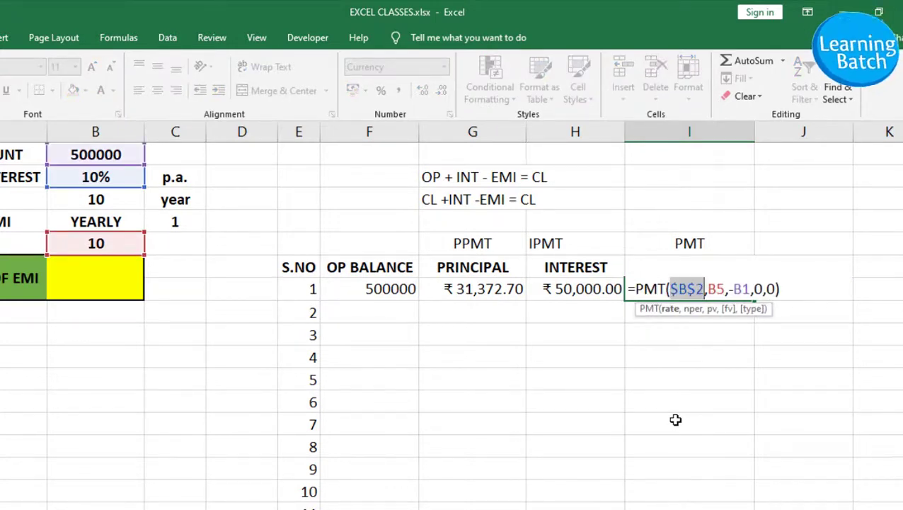
{"action": "key", "text": "Right"}
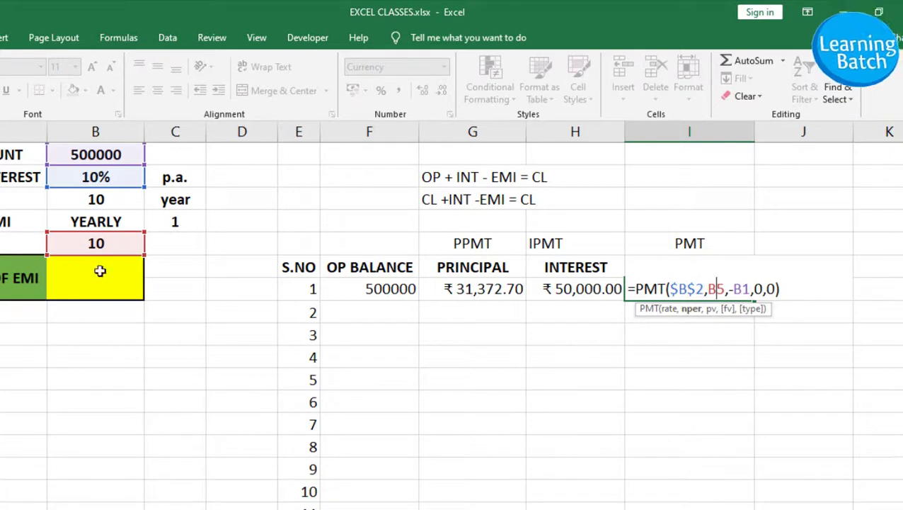
{"action": "key", "text": "F4"}
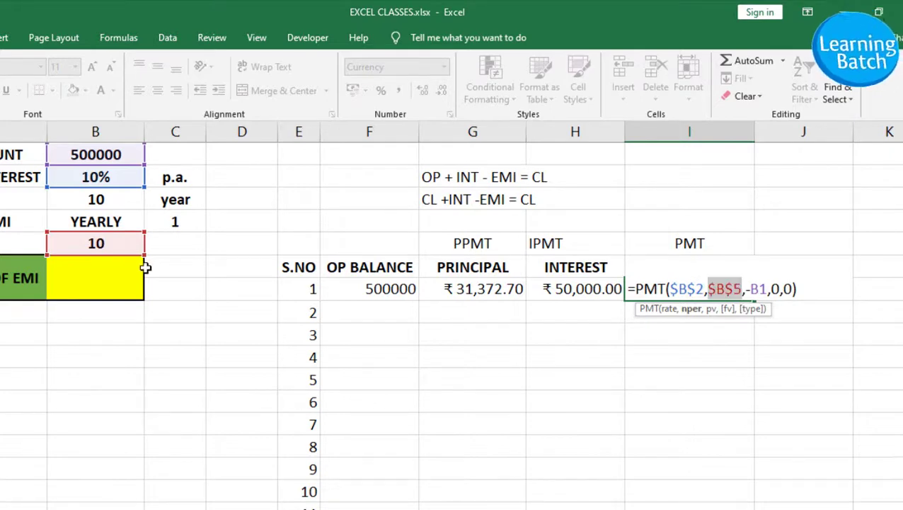
{"action": "key", "text": "Right"}
{"action": "key", "text": "Right"}
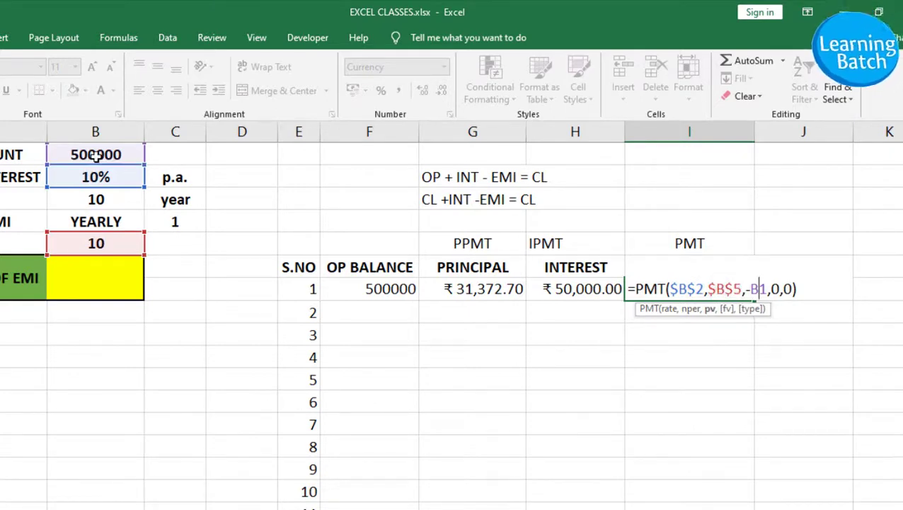
{"action": "key", "text": "F4"}
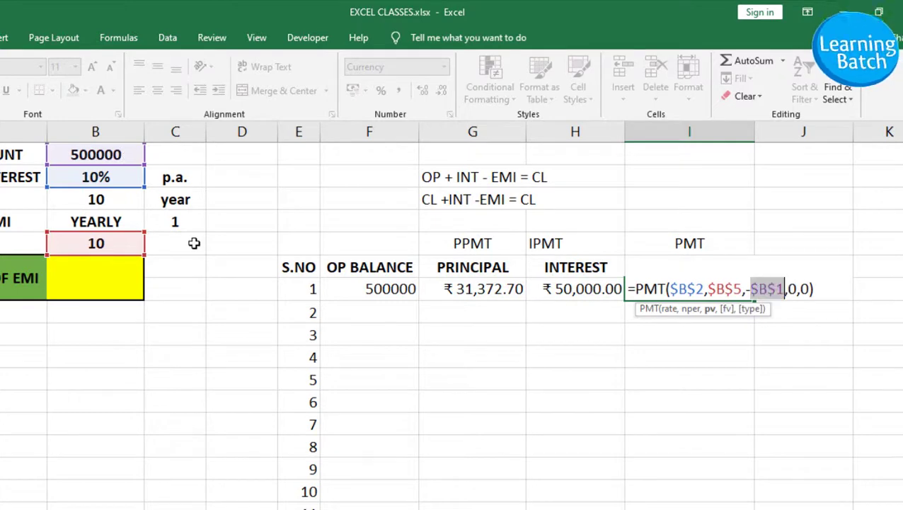
{"action": "key", "text": "Return"}
Step: Undo the accidental header fill and paste the anchored EMI formula down to row 14
{"action": "key", "text": "Up"}
{"action": "key", "text": "ctrl+d"}
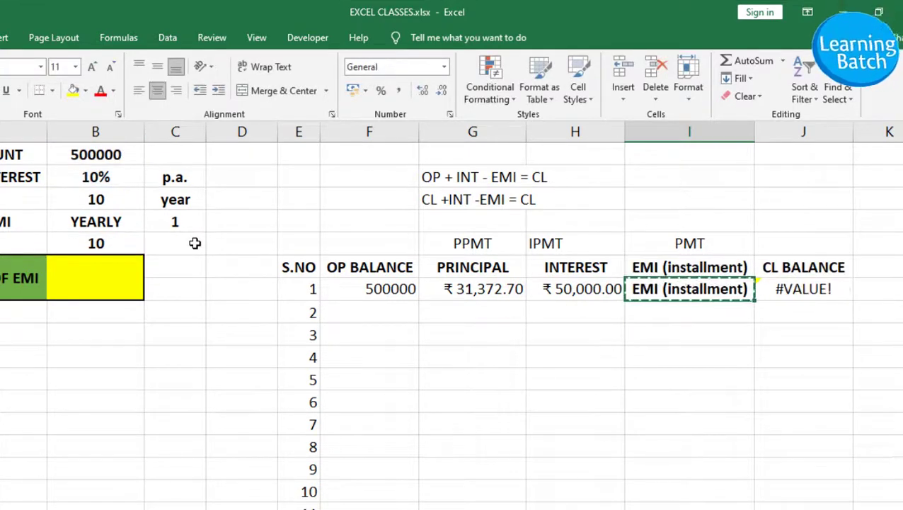
{"action": "key", "text": "shift+Down"}
{"action": "key", "text": "ctrl+z"}
{"action": "key", "text": "ctrl+c"}
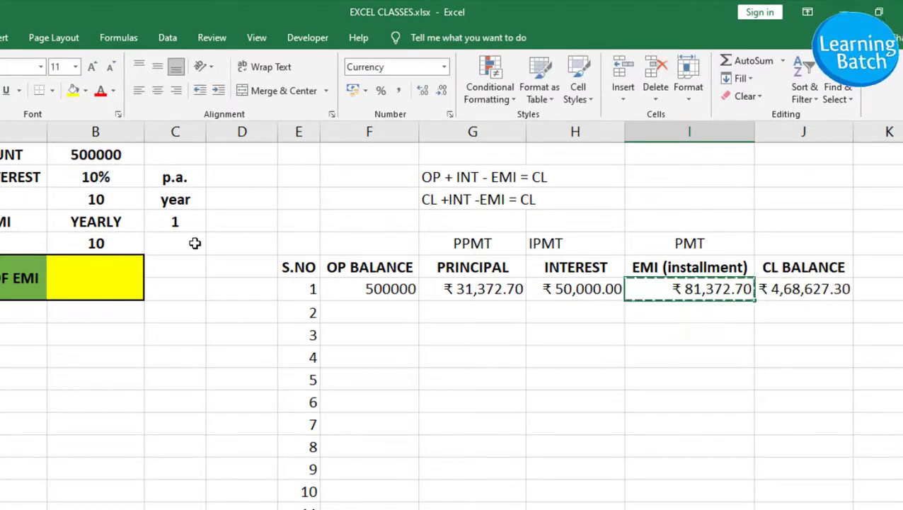
{"action": "key", "text": "shift+Down"}
{"action": "key", "text": "shift+Down"}
{"action": "key", "text": "shift+Down"}
{"action": "key", "text": "shift+Down"}
{"action": "key", "text": "shift+Down"}
{"action": "key", "text": "shift+Down"}
{"action": "key", "text": "shift+Down"}
{"action": "key", "text": "shift+Down"}
{"action": "key", "text": "shift+Down"}
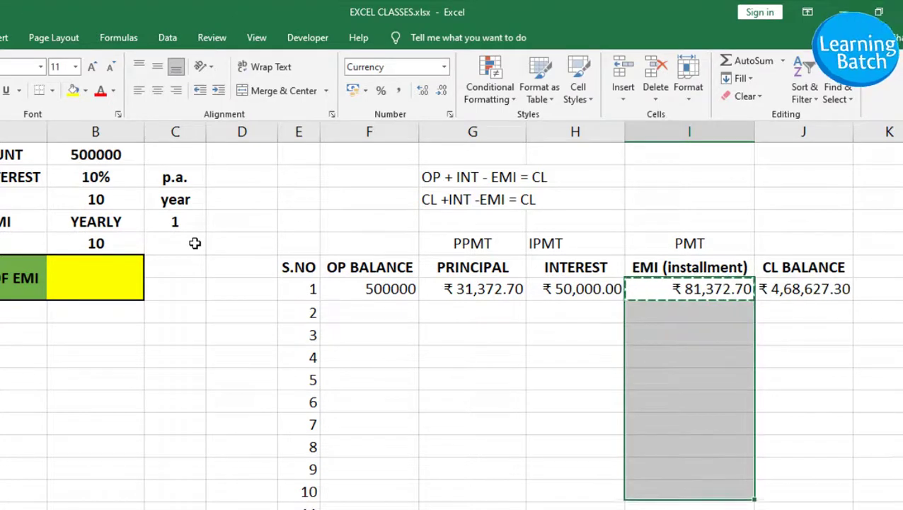
{"action": "key", "text": "shift+Down"}
{"action": "key", "text": "shift+Down"}
{"action": "key", "text": "shift+Down"}
{"action": "key", "text": "shift+Down"}
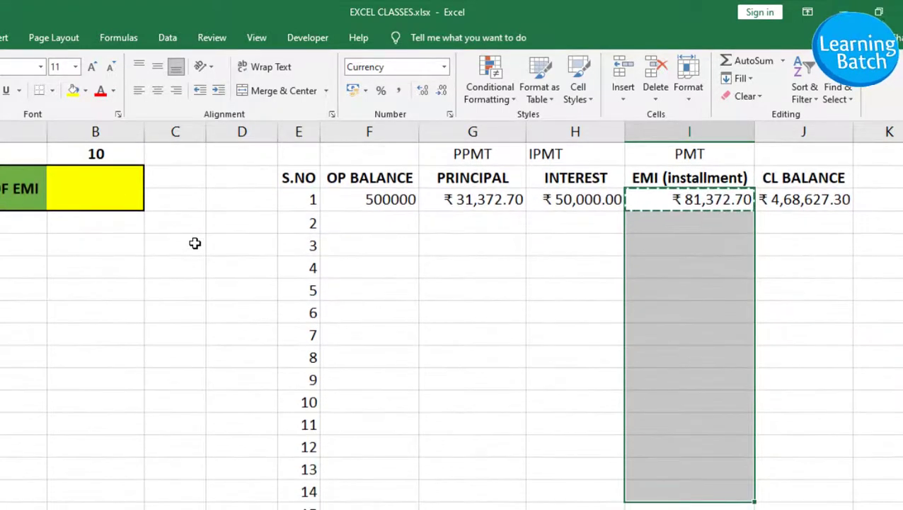
{"action": "key", "text": "ctrl+v"}
{"action": "key", "text": "Escape"}
Step: Check how far the S.NO numbers run and return toward the EMI column
{"action": "key", "text": "Up"}
{"action": "key", "text": "Down"}
{"action": "key", "text": "Down"}
{"action": "key", "text": "Down"}
{"action": "key", "text": "Left"}
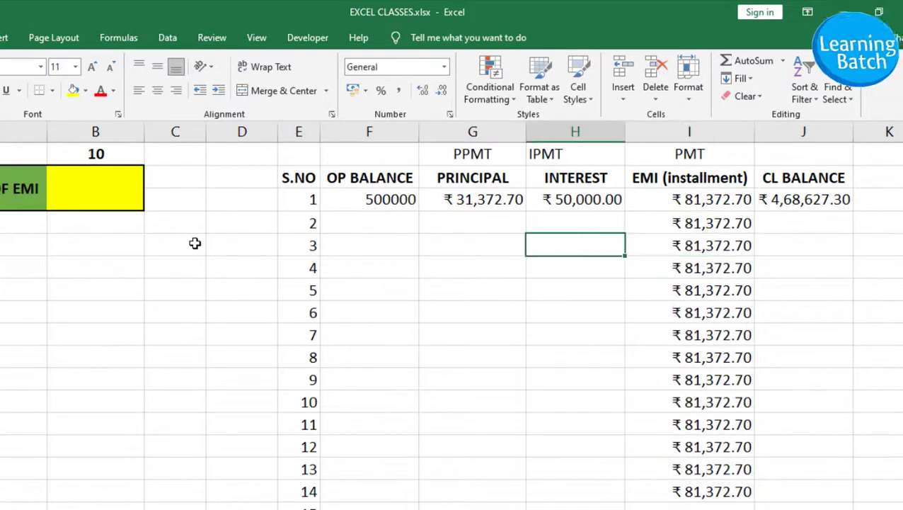
{"action": "key", "text": "Left"}
{"action": "key", "text": "Left"}
{"action": "key", "text": "Down"}
{"action": "key", "text": "Left"}
{"action": "key", "text": "Down"}
{"action": "key", "text": "Down"}
{"action": "key", "text": "Down"}
{"action": "key", "text": "Down"}
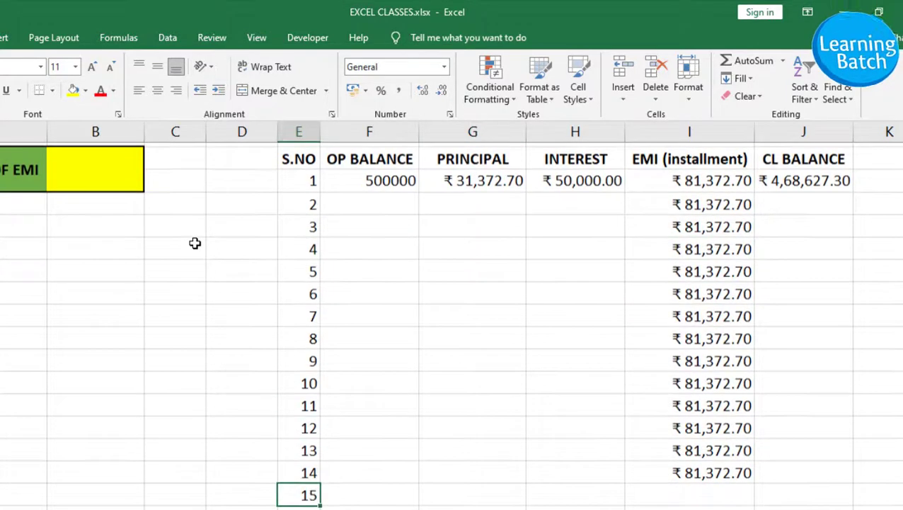
{"action": "key", "text": "Up"}
{"action": "key", "text": "Up"}
{"action": "key", "text": "Up"}
{"action": "key", "text": "Up"}
{"action": "key", "text": "Down"}
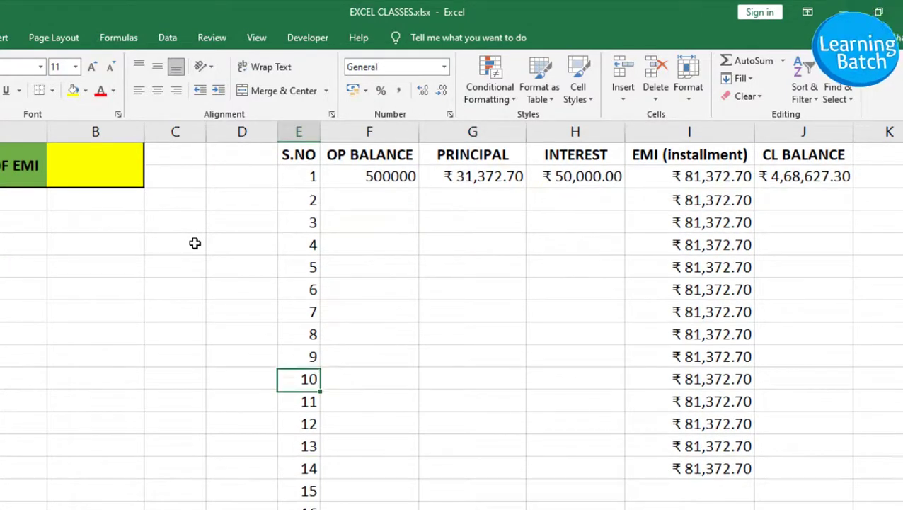
{"action": "key", "text": "Down"}
{"action": "key", "text": "Down"}
{"action": "key", "text": "Down"}
{"action": "key", "text": "Right"}
{"action": "key", "text": "Right"}
{"action": "key", "text": "Right"}
{"action": "key", "text": "Right"}
{"action": "key", "text": "Right"}
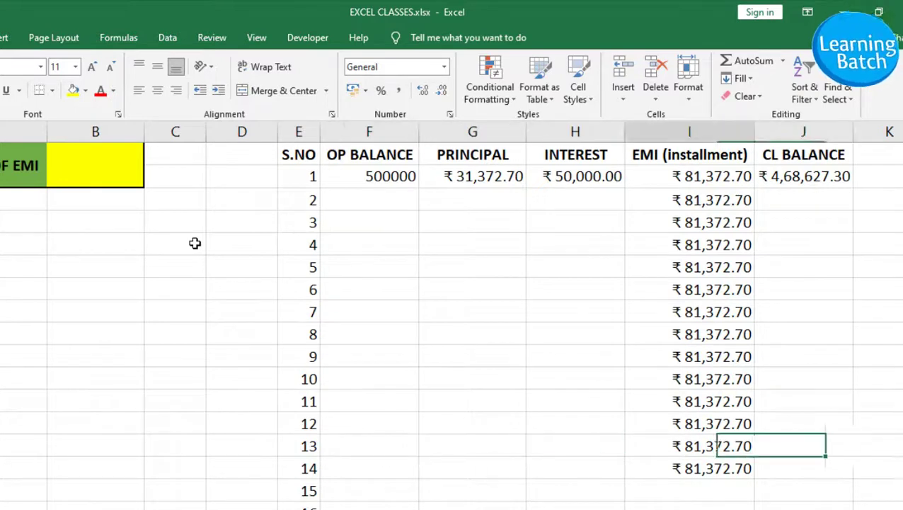
{"action": "key", "text": "Left"}
{"action": "key", "text": "Up"}
{"action": "key", "text": "Up"}
{"action": "key", "text": "Up"}
{"action": "key", "text": "Up"}
{"action": "key", "text": "Up"}
{"action": "key", "text": "Up"}
{"action": "key", "text": "Up"}
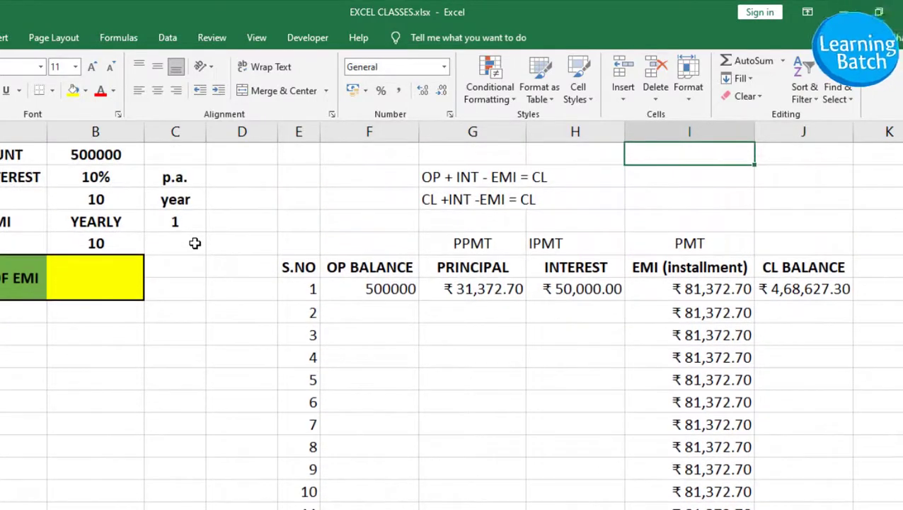
Step: Paste the first interest formula into row 6 and inspect it, showing #NUM!
{"action": "key", "text": "Down"}
{"action": "key", "text": "Down"}
{"action": "key", "text": "Down"}
{"action": "key", "text": "Down"}
{"action": "key", "text": "Down"}
{"action": "key", "text": "Down"}
{"action": "key", "text": "Left"}
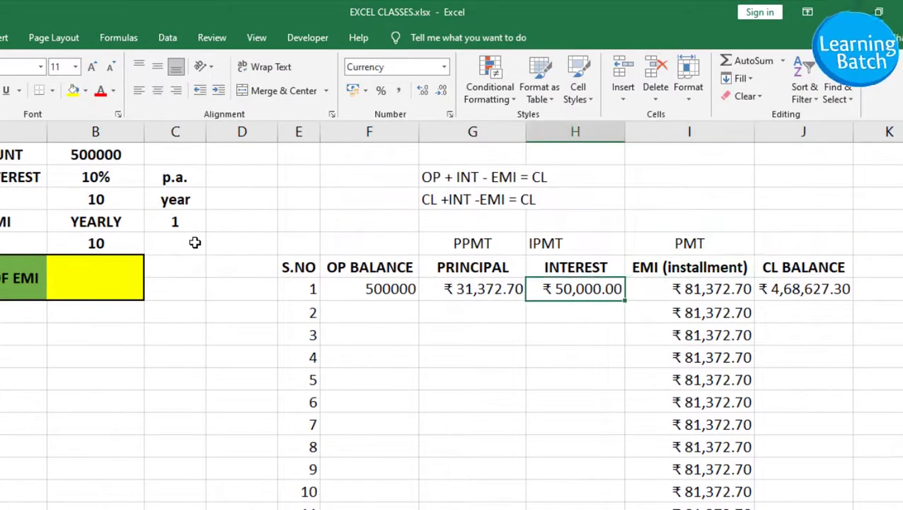
{"action": "key", "text": "ctrl+c"}
{"action": "key", "text": "Down"}
{"action": "key", "text": "Down"}
{"action": "key", "text": "Down"}
{"action": "key", "text": "Down"}
{"action": "key", "text": "Down"}
{"action": "key", "text": "Return"}
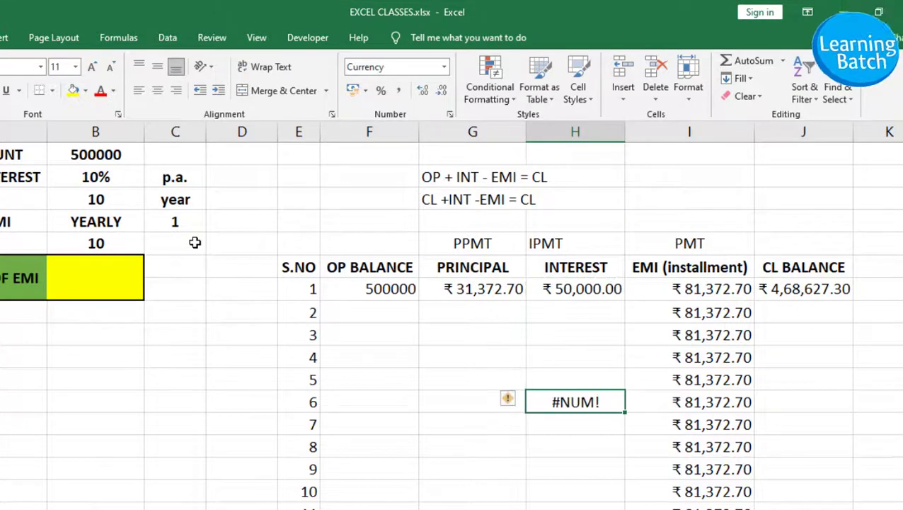
{"action": "key", "text": "F2"}
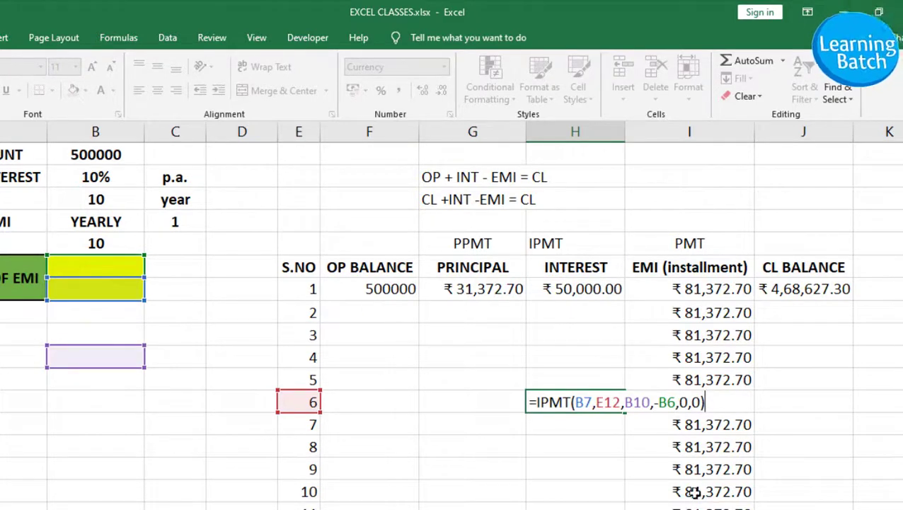
{"action": "key", "text": "ctrl+Return"}
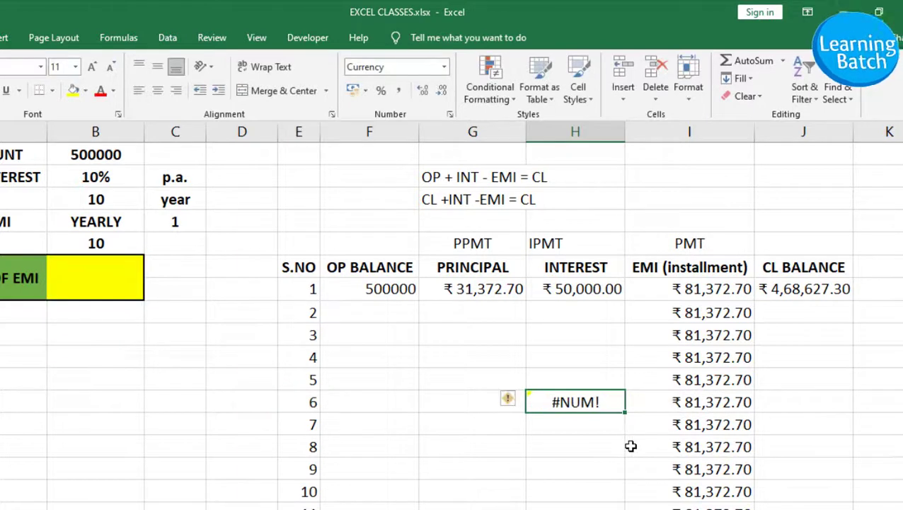
Step: Anchor the first interest formula's rate reference as $B$2
{"action": "key", "text": "Up"}
{"action": "key", "text": "Up"}
{"action": "key", "text": "Up"}
{"action": "key", "text": "Up"}
{"action": "key", "text": "Up"}
{"action": "key", "text": "F2"}
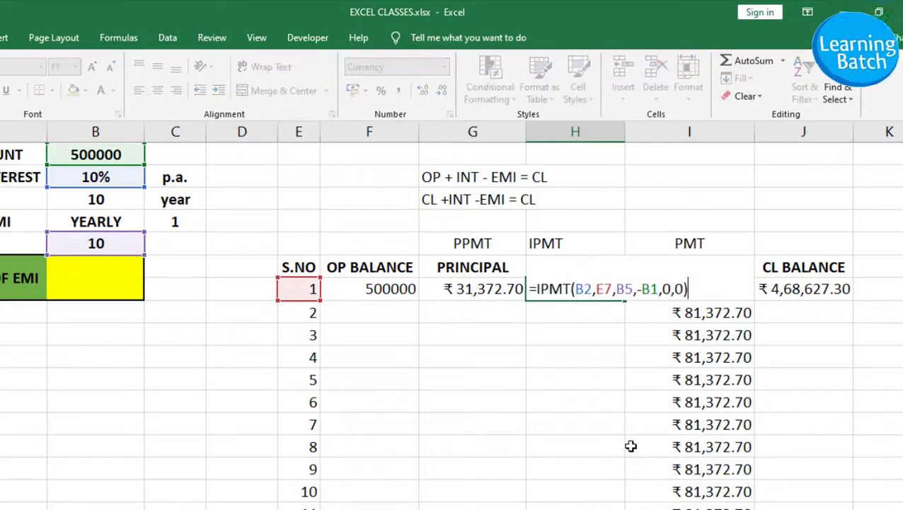
{"action": "left_click", "coordinate": [582, 289]}
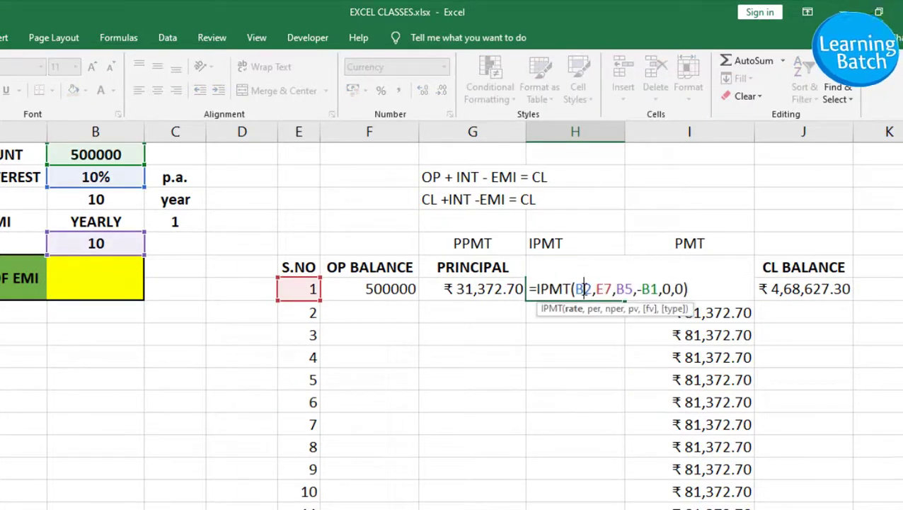
{"action": "key", "text": "F4"}
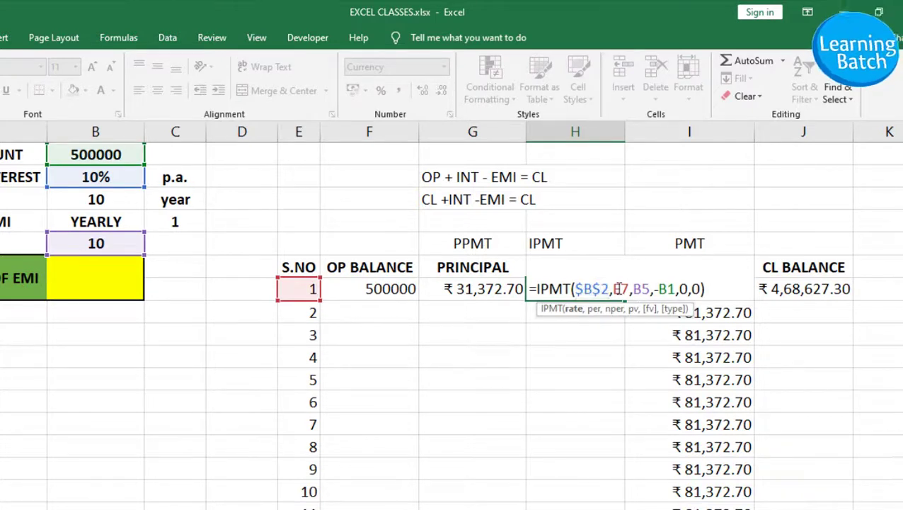
{"action": "key", "text": "Right"}
{"action": "key", "text": "Right"}
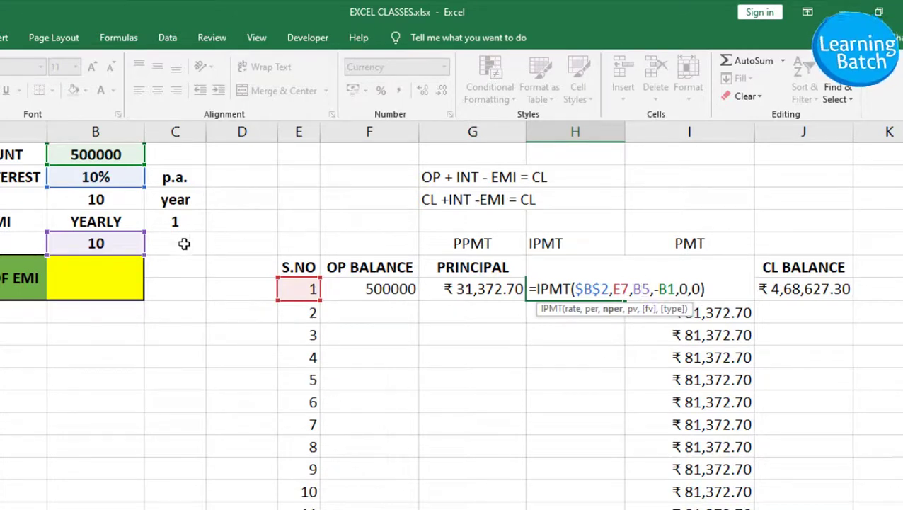
Step: Make the B5 and B1 references absolute in H7's IPMT interest formula
{"action": "double_click", "coordinate": [641, 289]}
{"action": "key", "text": "F4"}
{"action": "left_click", "coordinate": [684, 289]}
{"action": "key", "text": "F4"}
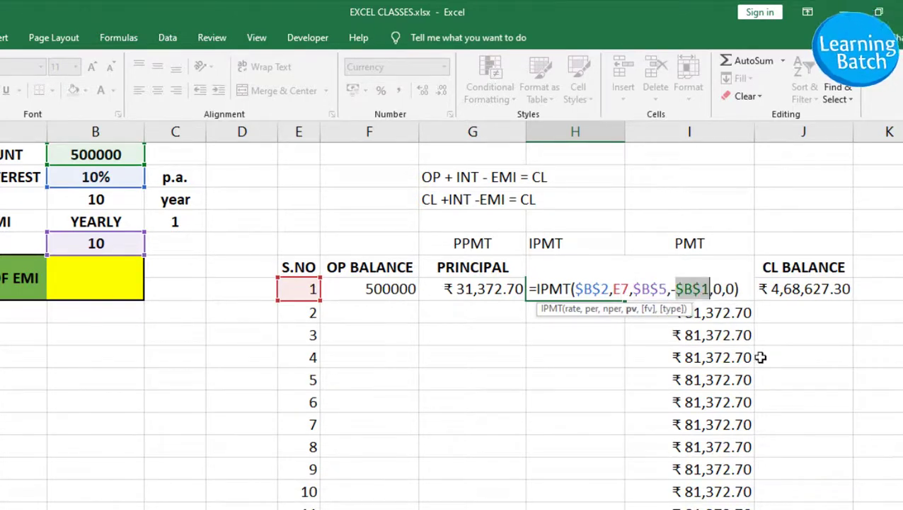
{"action": "key", "text": "Return"}
Step: Copy the interest formula from H7 down the INTEREST column to period 14
{"action": "key", "text": "Up"}
{"action": "key", "text": "ctrl+c"}
{"action": "key", "text": "shift+Down"}
{"action": "key", "text": "shift+Down"}
{"action": "key", "text": "shift+Down"}
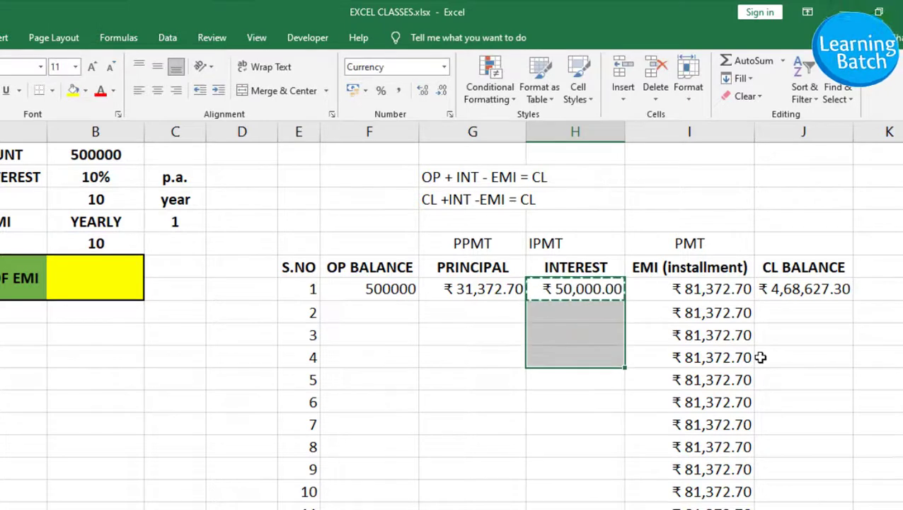
{"action": "key", "text": "shift+Down"}
{"action": "key", "text": "shift+Down"}
{"action": "key", "text": "shift+Down"}
{"action": "key", "text": "shift+Down"}
{"action": "key", "text": "shift+Down"}
{"action": "key", "text": "shift+Down"}
{"action": "key", "text": "shift+Down"}
{"action": "key", "text": "shift+Down"}
{"action": "key", "text": "shift+Down"}
{"action": "key", "text": "shift+Down"}
{"action": "key", "text": "shift+Down"}
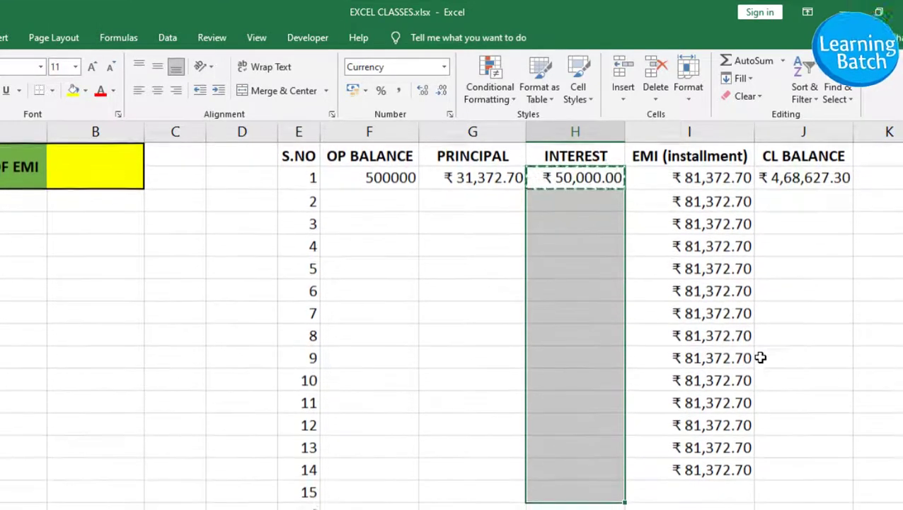
{"action": "key", "text": "shift+Up"}
{"action": "key", "text": "ctrl+v"}
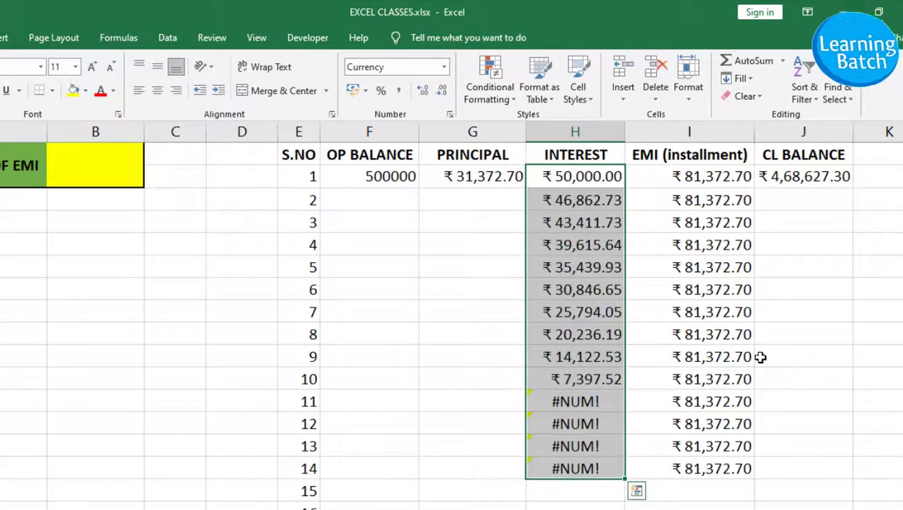
Step: Inspect the #NUM! interest formulas after period 10 without changing them
{"action": "left_click_drag", "start_coordinate": [603, 403], "coordinate": [600, 462]}
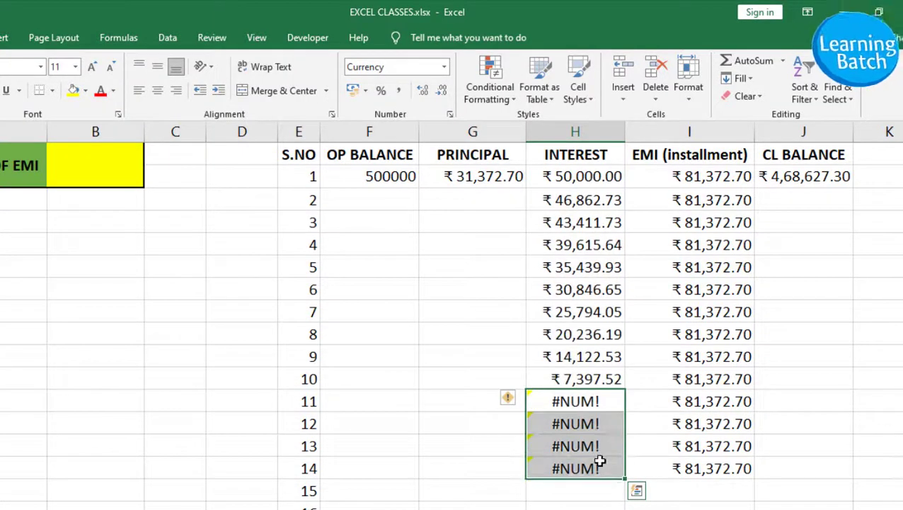
{"action": "double_click", "coordinate": [606, 439]}
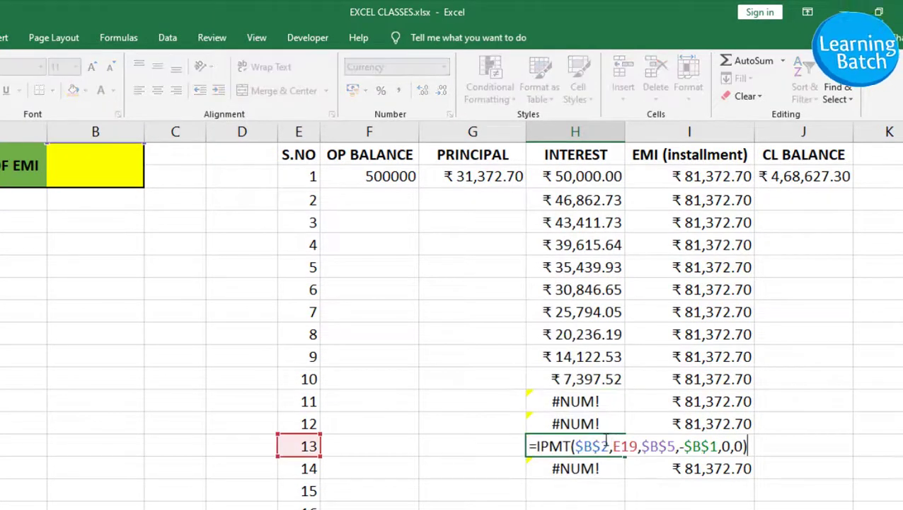
{"action": "key", "text": "Escape"}
{"action": "scroll", "coordinate": [603, 433], "scroll_direction": "up", "scroll_amount": 2}
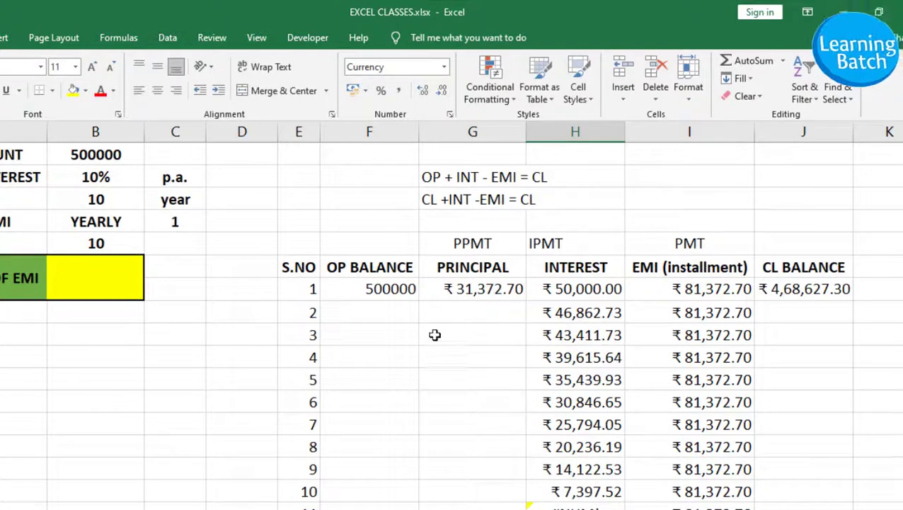
Step: Make the B2, B5 and B1 references absolute in G7's PPMT principal formula
{"action": "double_click", "coordinate": [468, 293]}
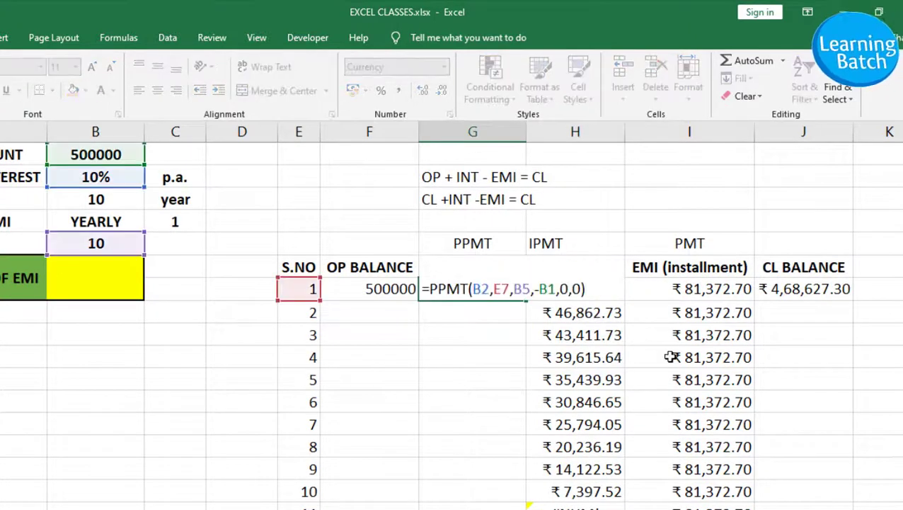
{"action": "left_click", "coordinate": [481, 291]}
{"action": "key", "text": "F4"}
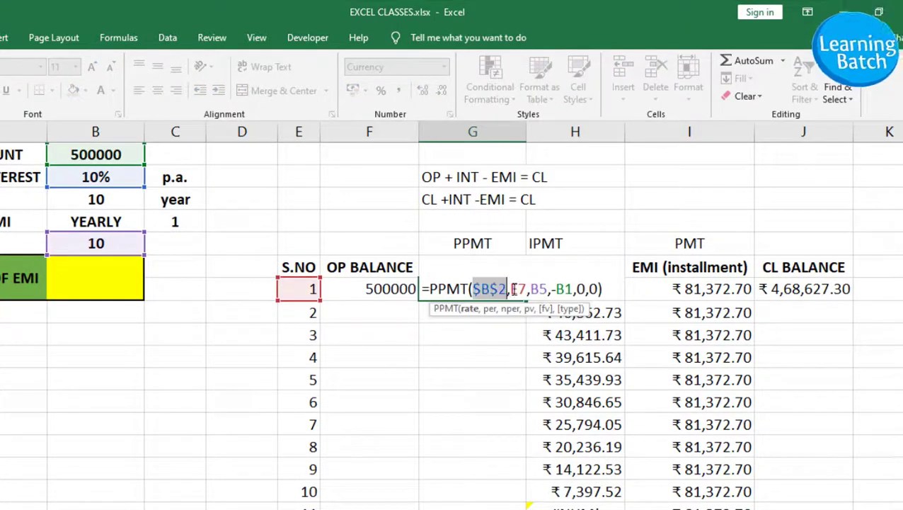
{"action": "left_click", "coordinate": [521, 288]}
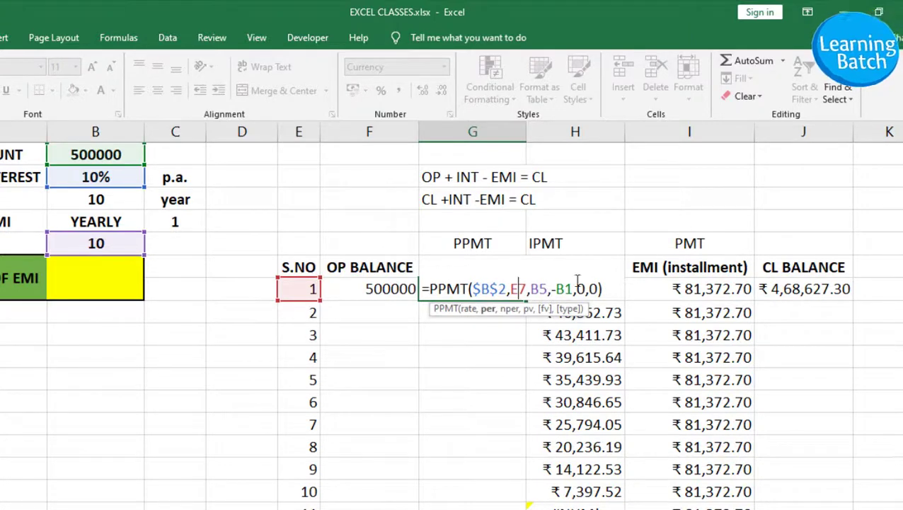
{"action": "left_click", "coordinate": [542, 290]}
{"action": "key", "text": "F4"}
{"action": "left_click", "coordinate": [571, 289]}
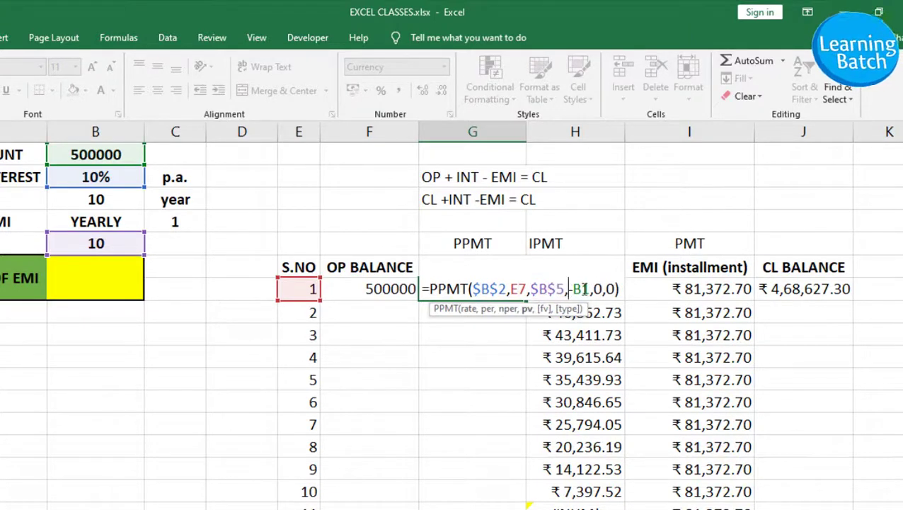
{"action": "key", "text": "F4"}
{"action": "key", "text": "Return"}
Step: Copy the principal formula from G7 down the PRINCIPAL column to period 14
{"action": "key", "text": "Up"}
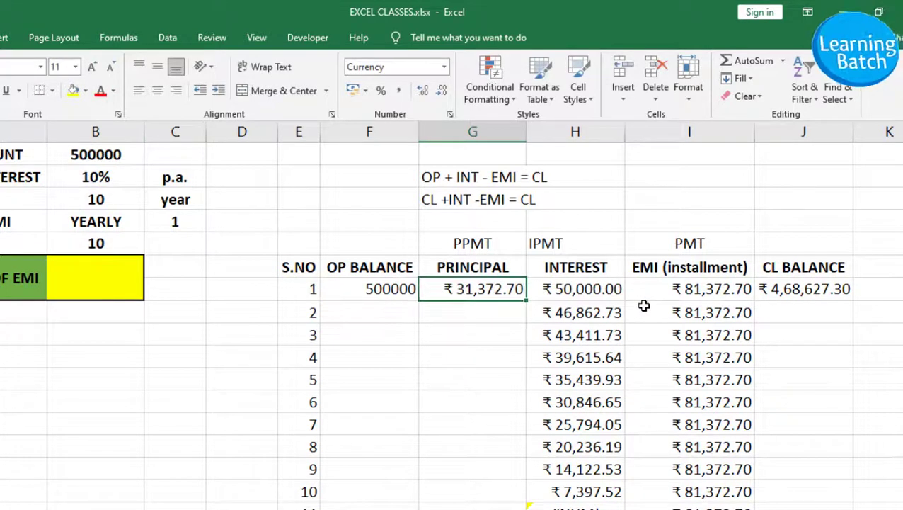
{"action": "key", "text": "ctrl+c"}
{"action": "key", "text": "shift+Down"}
{"action": "key", "text": "shift+Down"}
{"action": "key", "text": "shift+Down"}
{"action": "key", "text": "shift+Down"}
{"action": "key", "text": "shift+Down"}
{"action": "key", "text": "shift+Down"}
{"action": "key", "text": "shift+Down"}
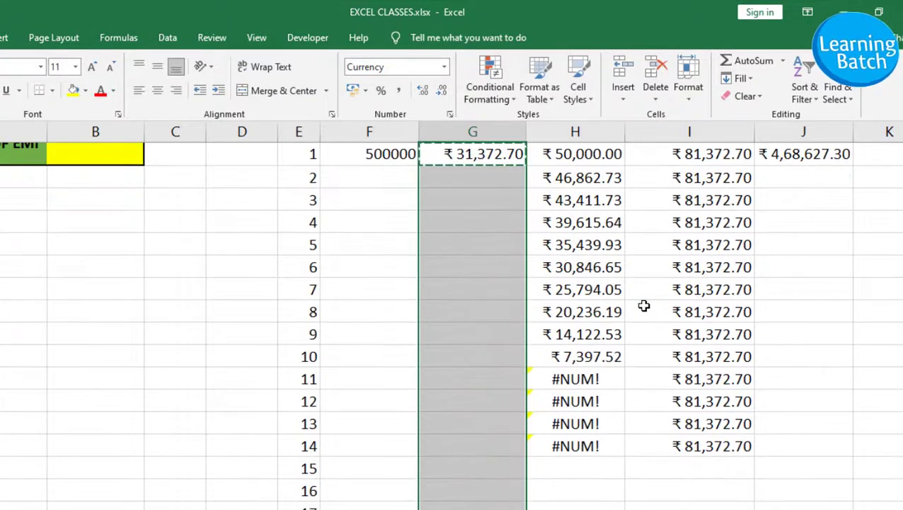
{"action": "key", "text": "ctrl+v"}
Step: Review period 1 across to its closing balance, ending on the period 2 opening balance
{"action": "key", "text": "Up"}
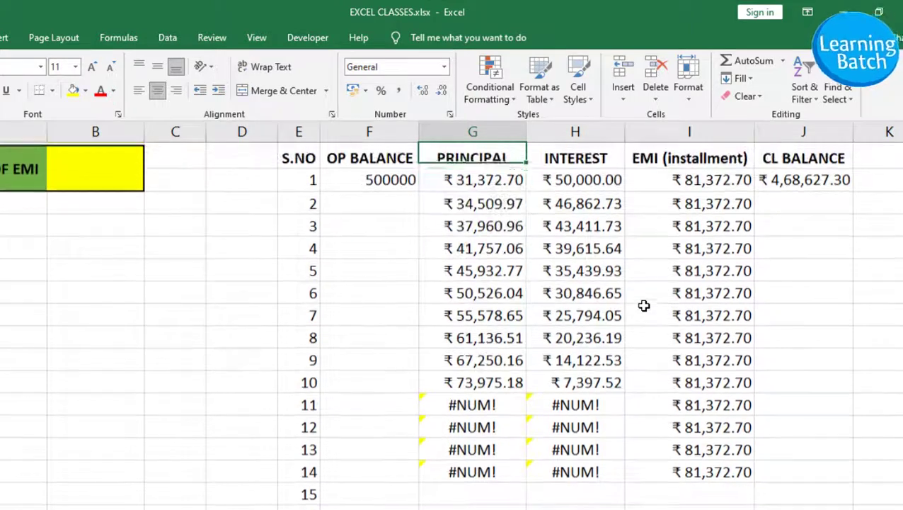
{"action": "key", "text": "Up"}
{"action": "key", "text": "Down"}
{"action": "key", "text": "Down"}
{"action": "key", "text": "Left"}
{"action": "key", "text": "Right"}
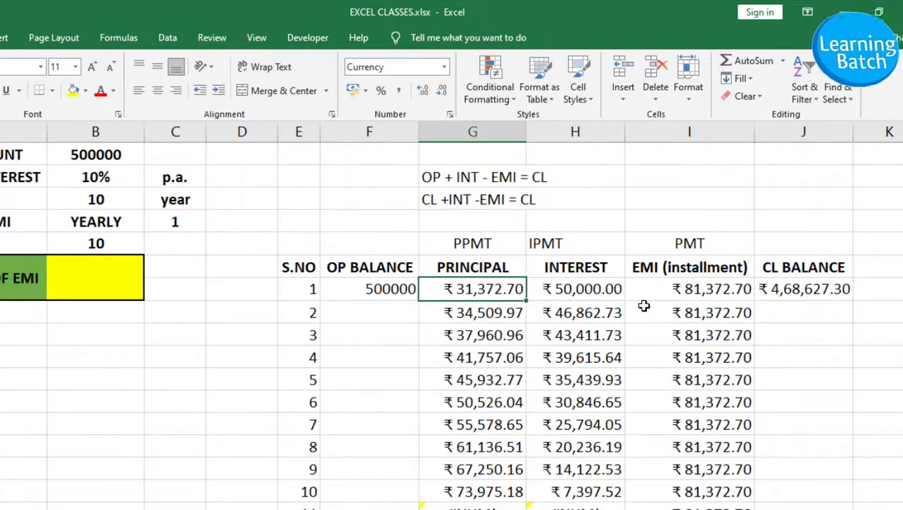
{"action": "key", "text": "Right"}
{"action": "key", "text": "Right"}
{"action": "key", "text": "Right"}
{"action": "key", "text": "Left"}
{"action": "key", "text": "Left"}
{"action": "key", "text": "Left"}
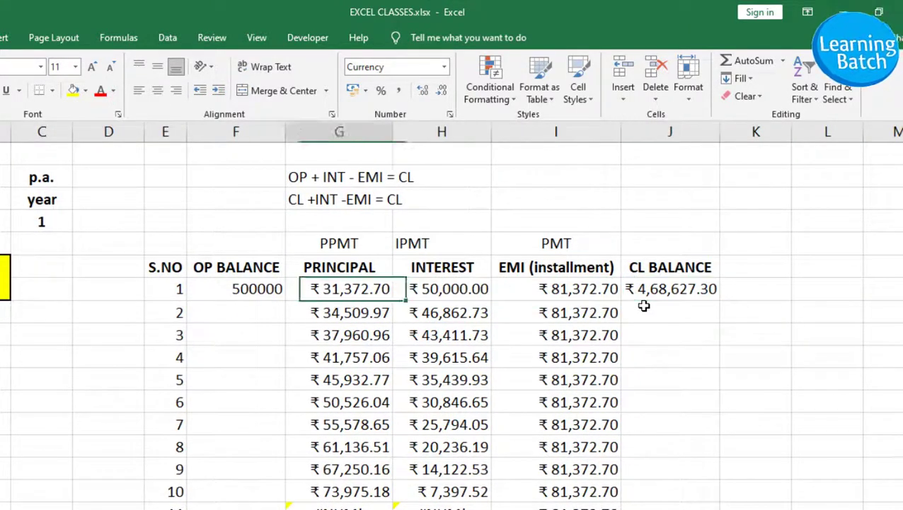
{"action": "key", "text": "Left"}
{"action": "key", "text": "Down"}
Step: Set the period 2 opening balance to =J7 and copy it down to period 14
{"action": "type", "text": "="}
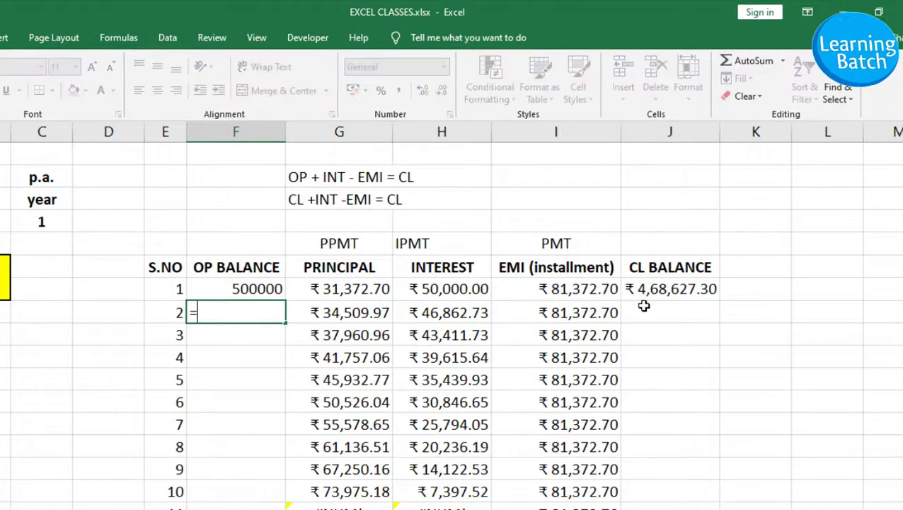
{"action": "key", "text": "Right"}
{"action": "key", "text": "Right"}
{"action": "key", "text": "Right"}
{"action": "key", "text": "Right"}
{"action": "key", "text": "Up"}
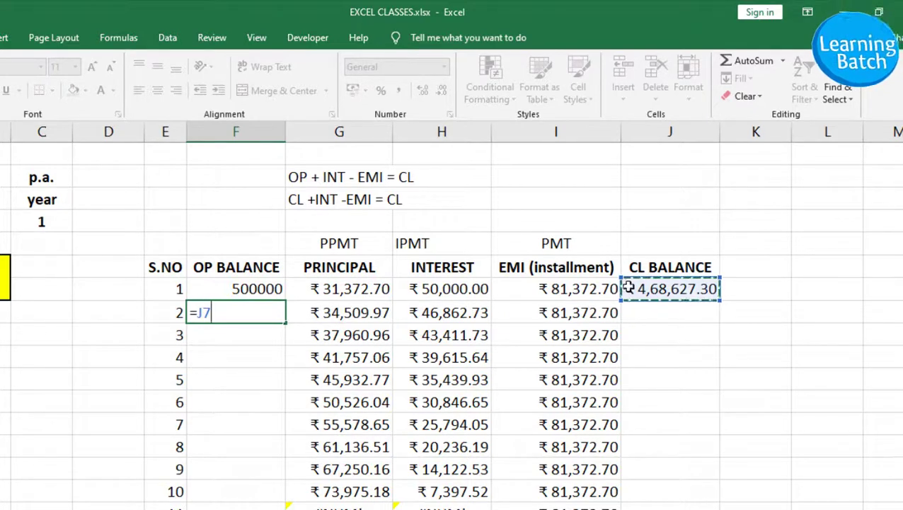
{"action": "key", "text": "Return"}
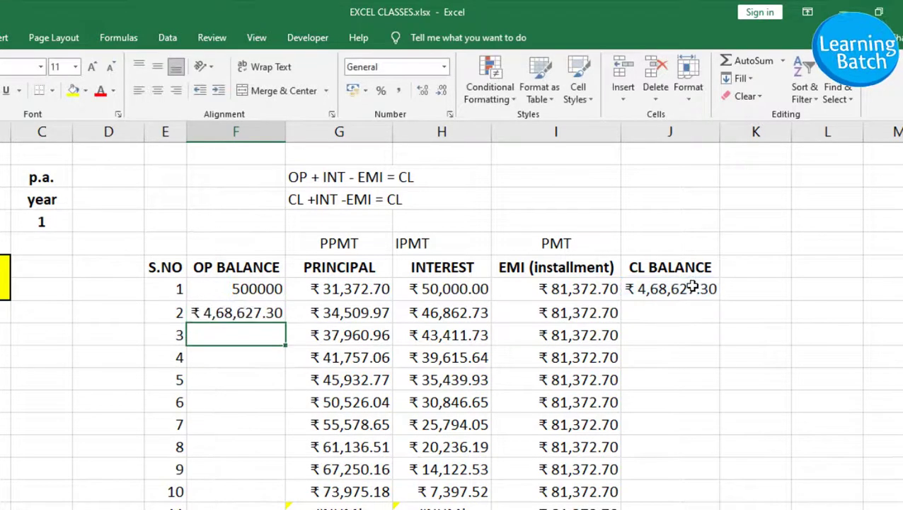
{"action": "key", "text": "Up"}
{"action": "key", "text": "ctrl+c"}
{"action": "key", "text": "shift+Down"}
{"action": "key", "text": "shift+Down"}
{"action": "key", "text": "shift+Down"}
{"action": "key", "text": "shift+Down"}
{"action": "key", "text": "shift+Down"}
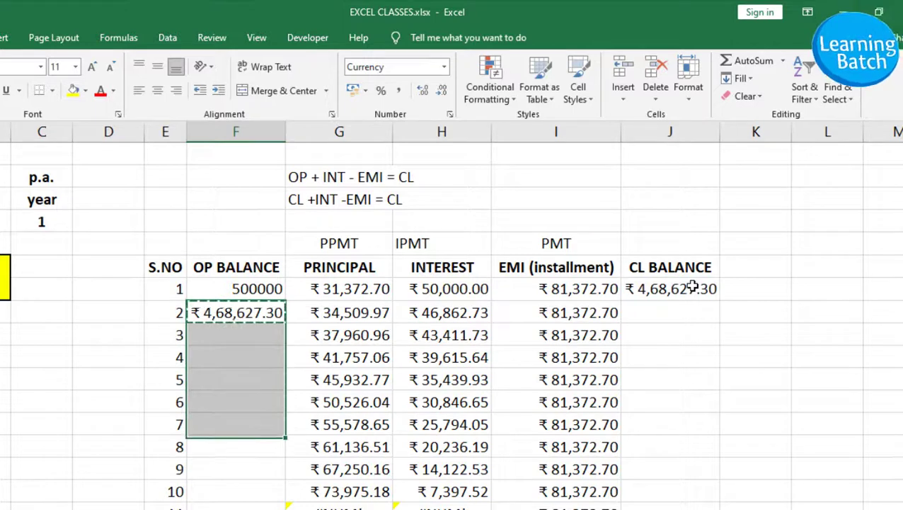
{"action": "key", "text": "shift+Down"}
{"action": "key", "text": "shift+Down"}
{"action": "key", "text": "shift+Down"}
{"action": "key", "text": "shift+Down"}
{"action": "key", "text": "shift+Down"}
{"action": "key", "text": "shift+Down"}
{"action": "key", "text": "ctrl+v"}
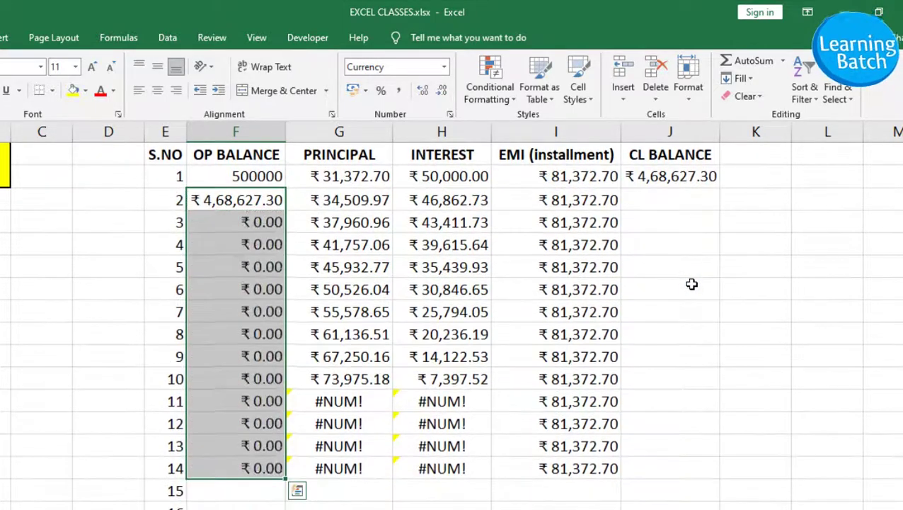
Step: Check the period 9 opening balance formula, leaving it unchanged
{"action": "key", "text": "Down"}
{"action": "key", "text": "Down"}
{"action": "key", "text": "Down"}
{"action": "key", "text": "Down"}
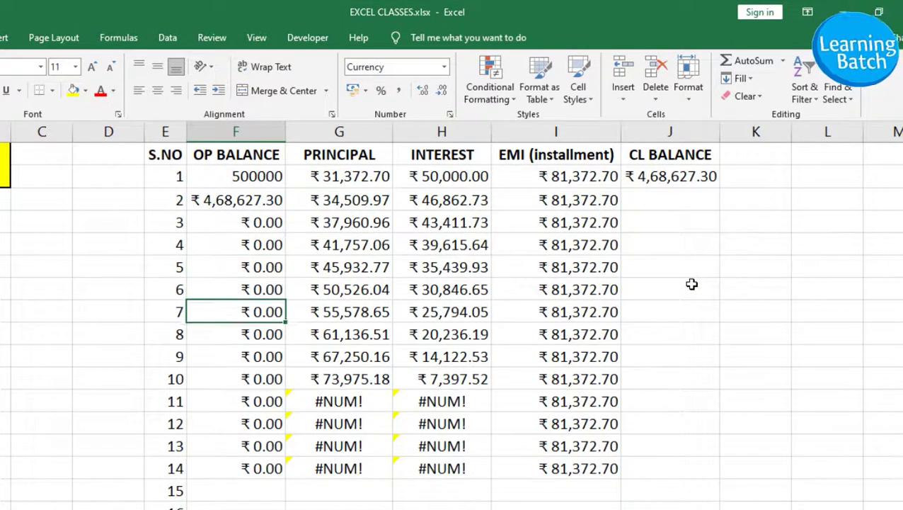
{"action": "key", "text": "Down"}
{"action": "key", "text": "Down"}
{"action": "type", "text": "="}
{"action": "key", "text": "Up"}
{"action": "key", "text": "Right"}
{"action": "key", "text": "Right"}
{"action": "key", "text": "Right"}
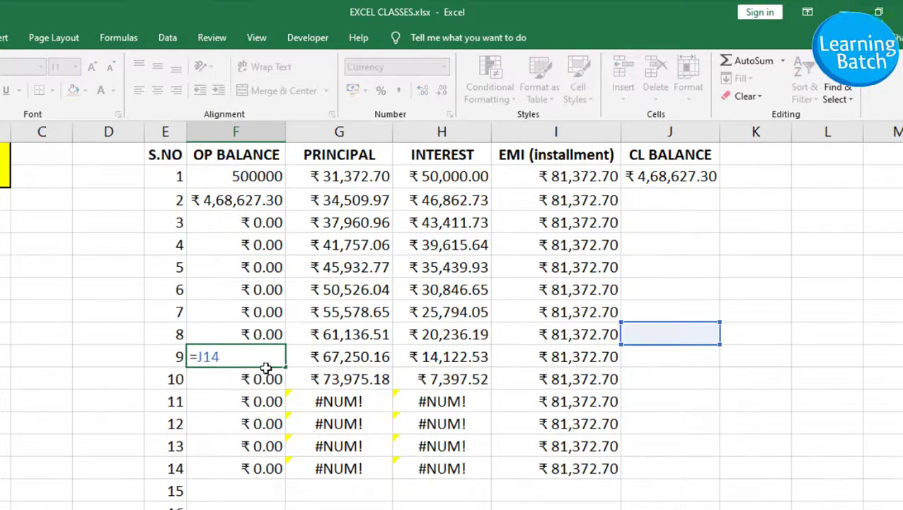
{"action": "key", "text": "ctrl+Return"}
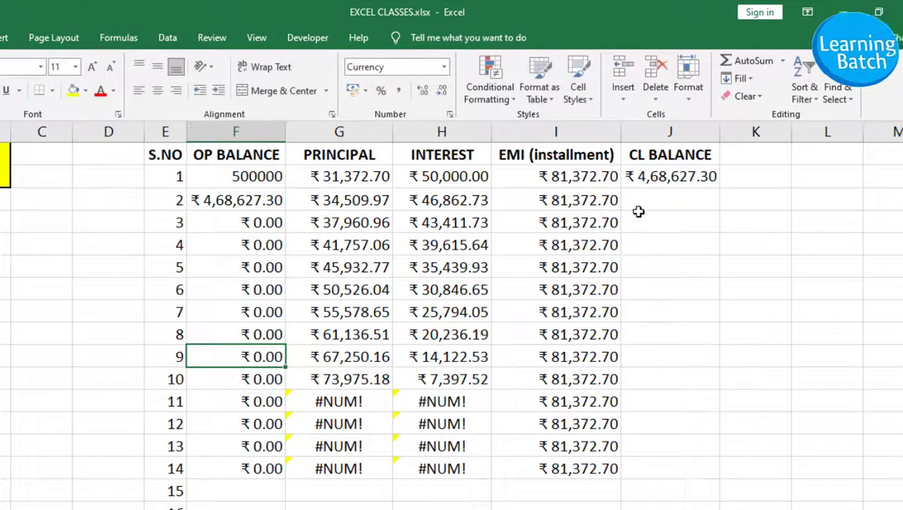
Step: Fill the J7 closing balance formula down to period 14 and check an opening balance reference
{"action": "left_click", "coordinate": [664, 174]}
{"action": "left_click_drag", "start_coordinate": [720, 188], "coordinate": [722, 473]}
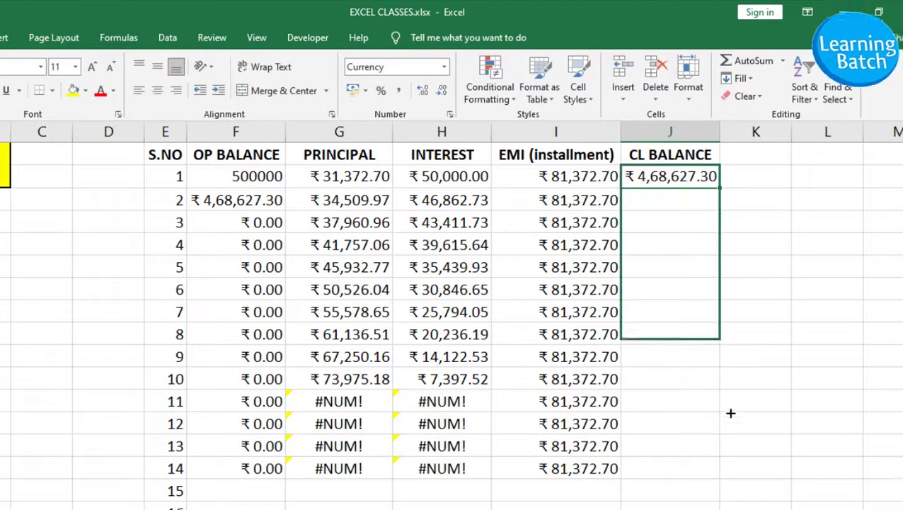
{"action": "left_click", "coordinate": [722, 430]}
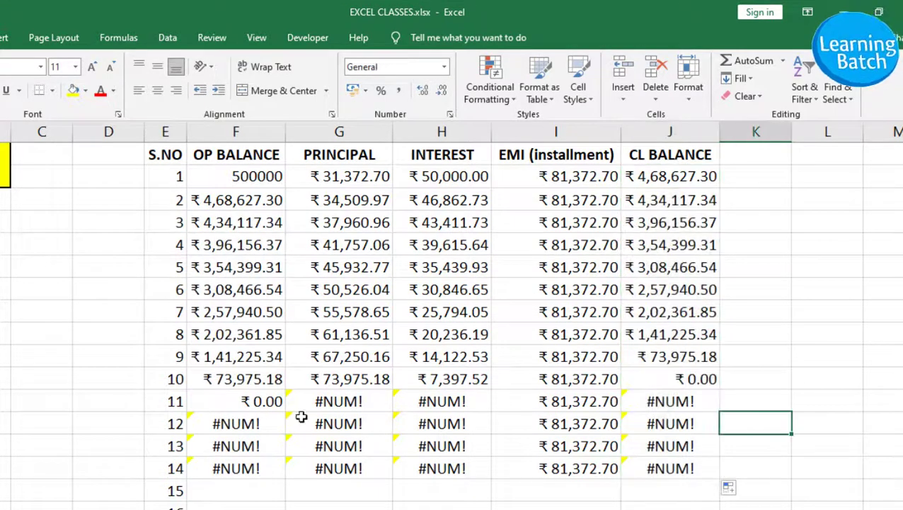
{"action": "left_click", "coordinate": [242, 335]}
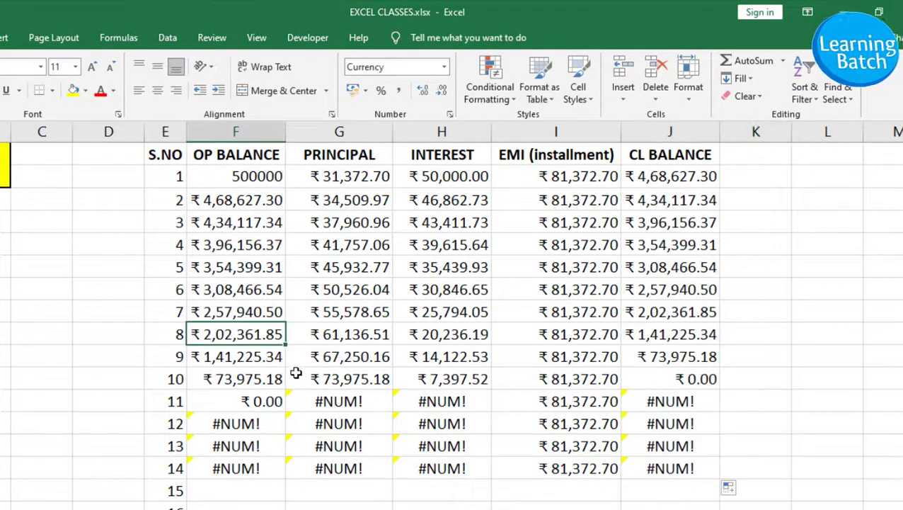
{"action": "key", "text": "F2"}
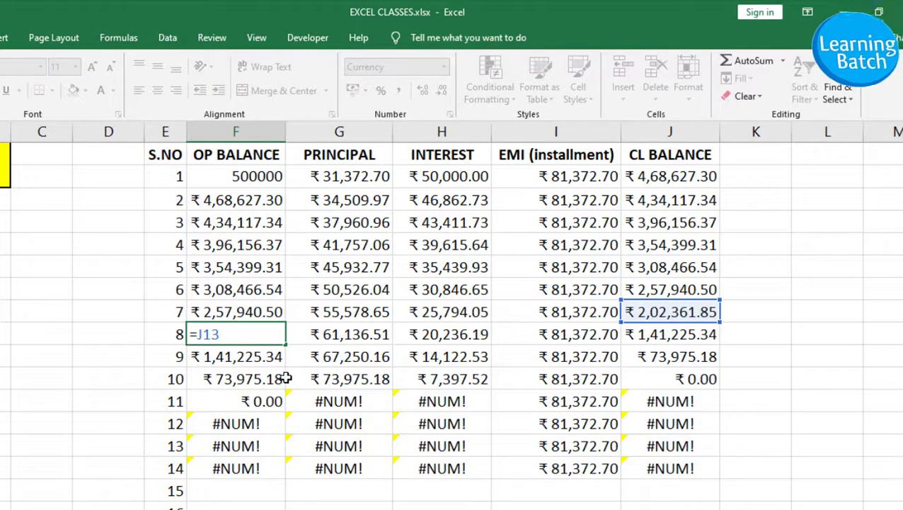
Step: Highlight the ₹0.00 period 10 closing balance in yellow
{"action": "key", "text": "Escape"}
{"action": "left_click_drag", "start_coordinate": [235, 176], "coordinate": [666, 378]}
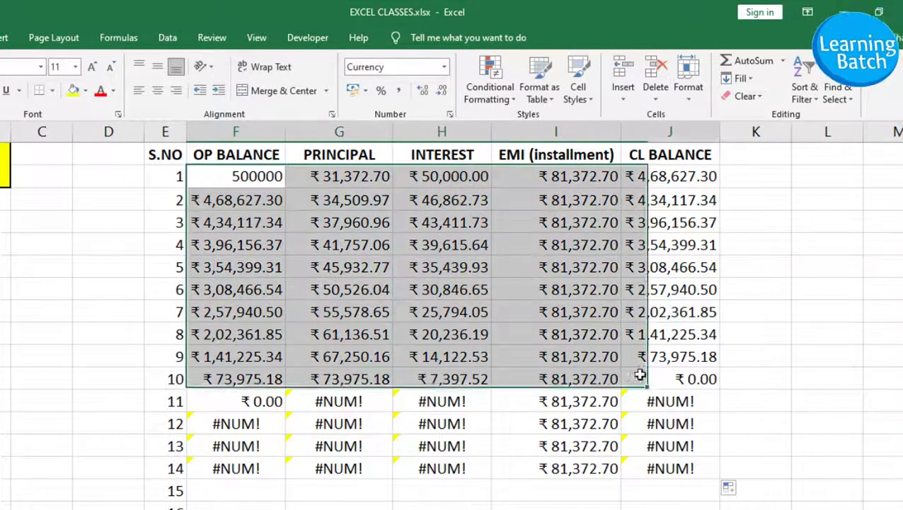
{"action": "left_click", "coordinate": [666, 380]}
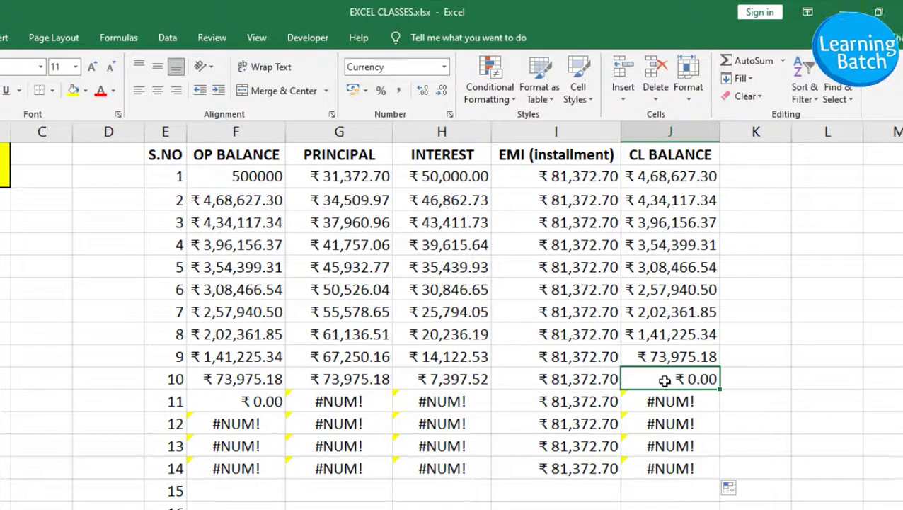
{"action": "left_click", "coordinate": [73, 90]}
Step: Clear the #NUM! rows 11–14 below the schedule and return to the inputs at the top
{"action": "left_click_drag", "start_coordinate": [177, 381], "coordinate": [676, 379]}
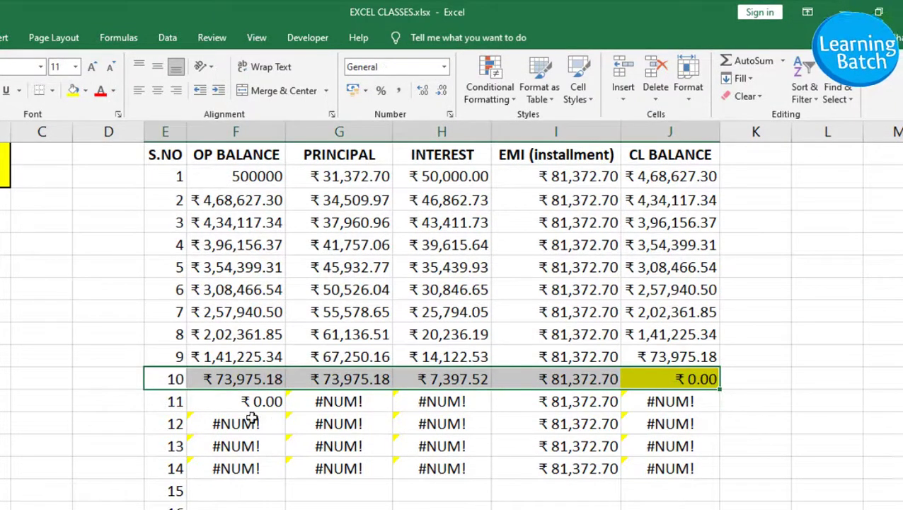
{"action": "left_click_drag", "start_coordinate": [241, 402], "coordinate": [705, 467]}
{"action": "key", "text": "Delete"}
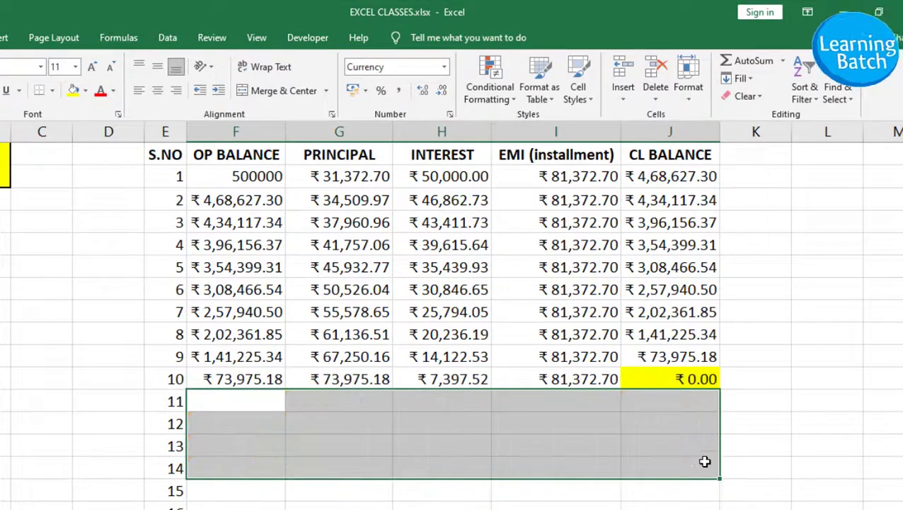
{"action": "left_click", "coordinate": [796, 424]}
{"action": "scroll", "coordinate": [767, 412], "scroll_direction": "up", "scroll_amount": 2}
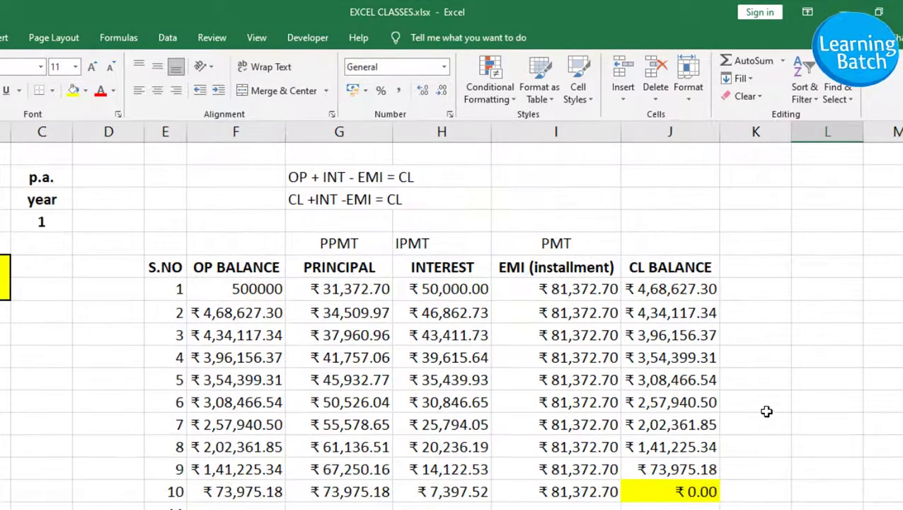
{"action": "key", "text": "Home"}
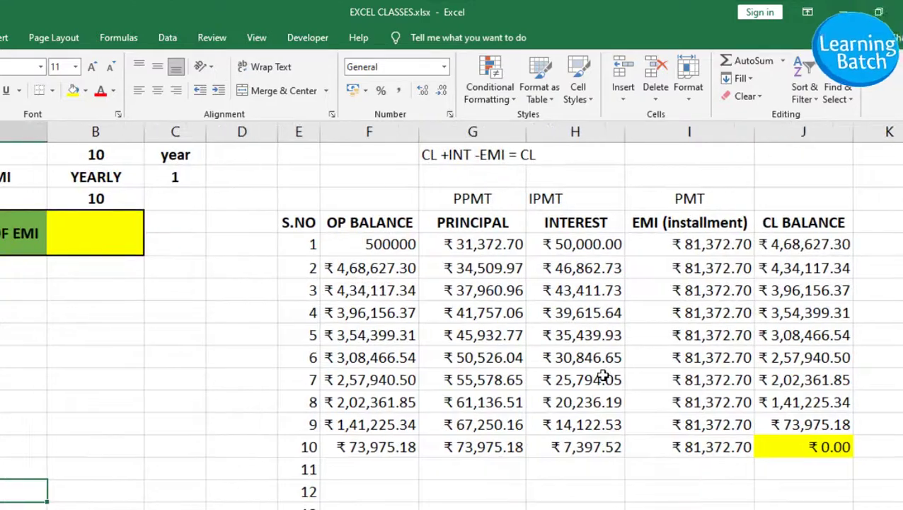
{"action": "key", "text": "Up"}
{"action": "key", "text": "Up"}
{"action": "key", "text": "Up"}
{"action": "key", "text": "Up"}
{"action": "key", "text": "Up"}
{"action": "key", "text": "Up"}
{"action": "key", "text": "Up"}
{"action": "key", "text": "Up"}
{"action": "key", "text": "Up"}
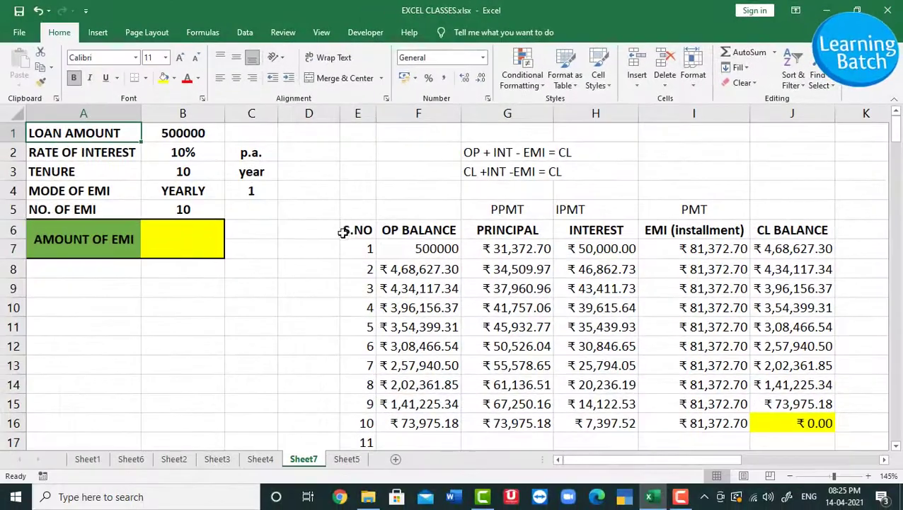
{"action": "left_click_drag", "start_coordinate": [342, 233], "coordinate": [823, 423]}
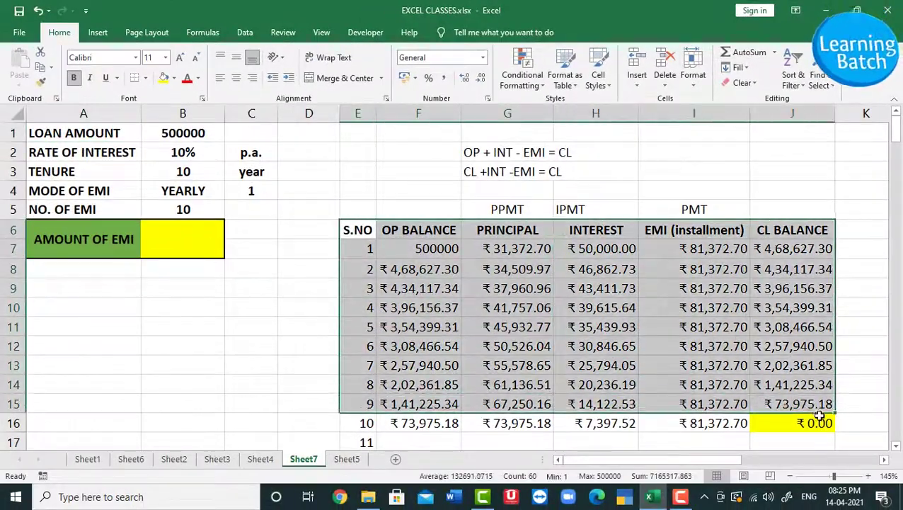
{"action": "left_click", "coordinate": [464, 299]}
{"action": "left_click_drag", "start_coordinate": [597, 248], "coordinate": [614, 417]}
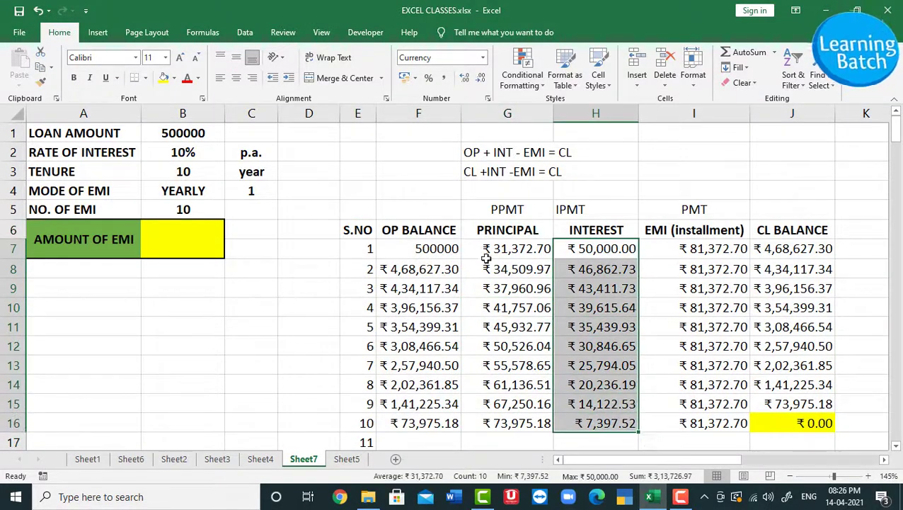
{"action": "left_click_drag", "start_coordinate": [485, 254], "coordinate": [509, 426]}
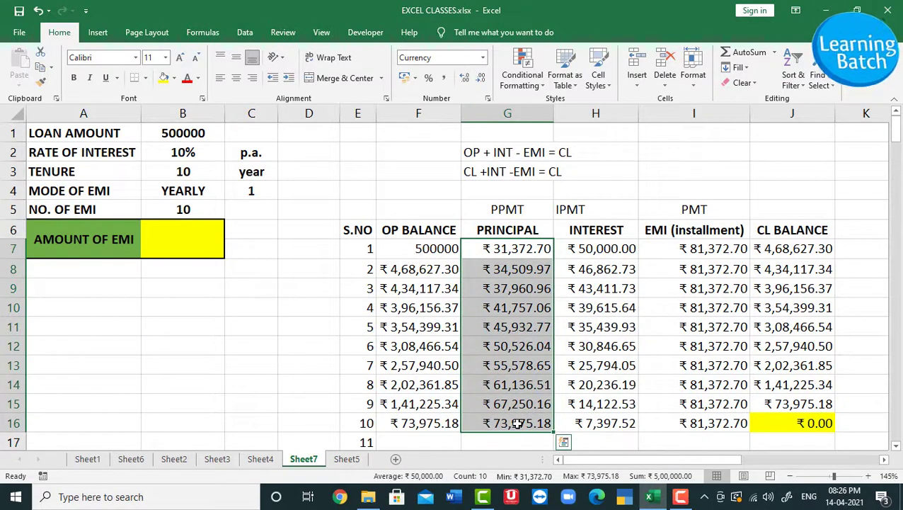
{"action": "left_click", "coordinate": [594, 393]}
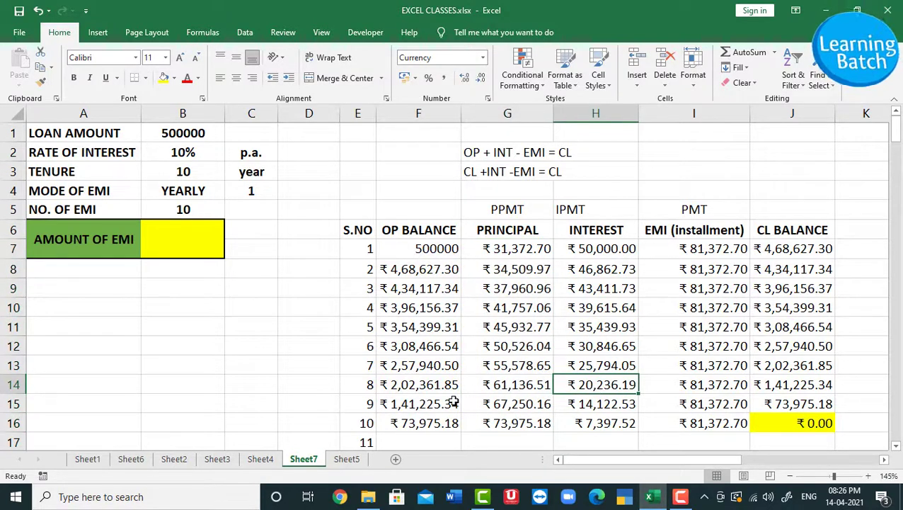
{"action": "left_click", "coordinate": [425, 251]}
{"action": "left_click", "coordinate": [605, 246]}
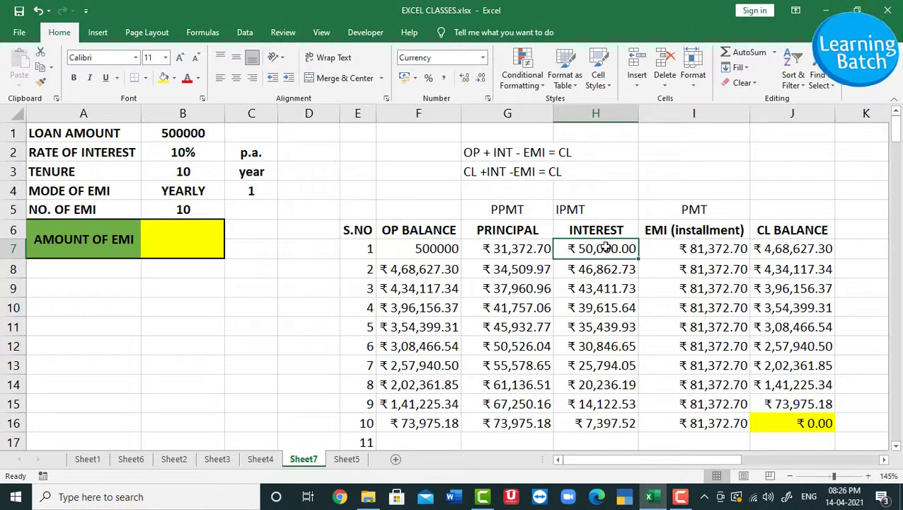
{"action": "left_click", "coordinate": [699, 249]}
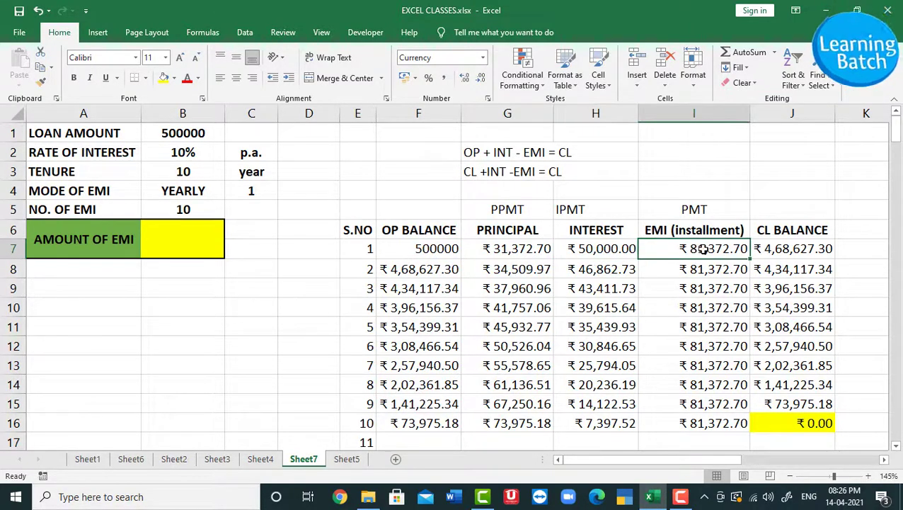
{"action": "left_click", "coordinate": [817, 249]}
{"action": "left_click", "coordinate": [422, 270]}
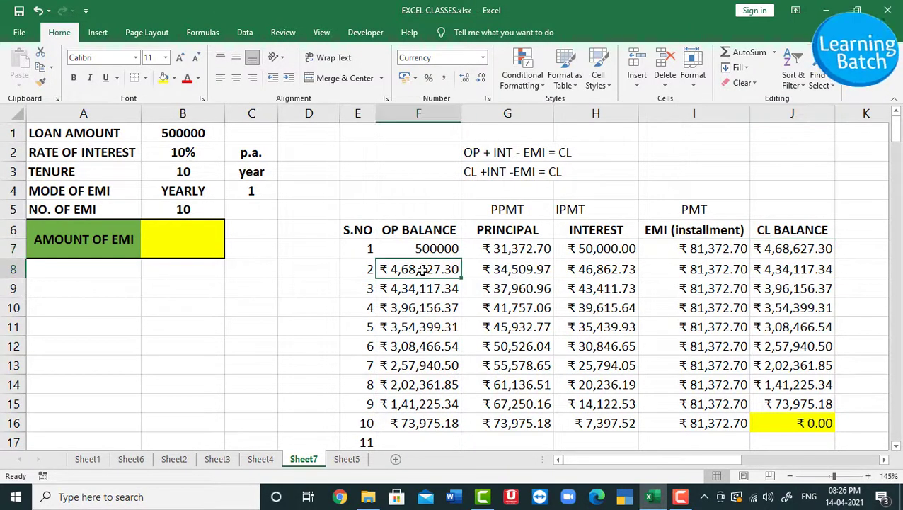
{"action": "left_click", "coordinate": [603, 273]}
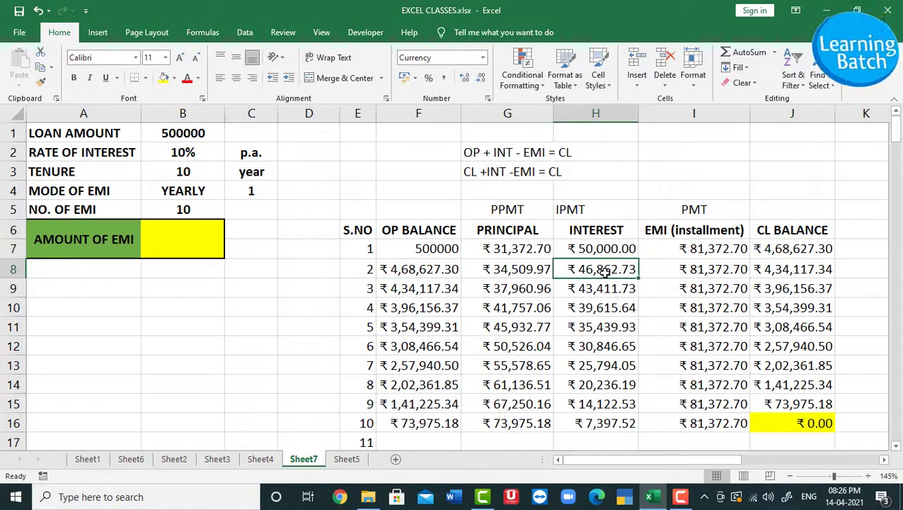
{"action": "left_click", "coordinate": [412, 296]}
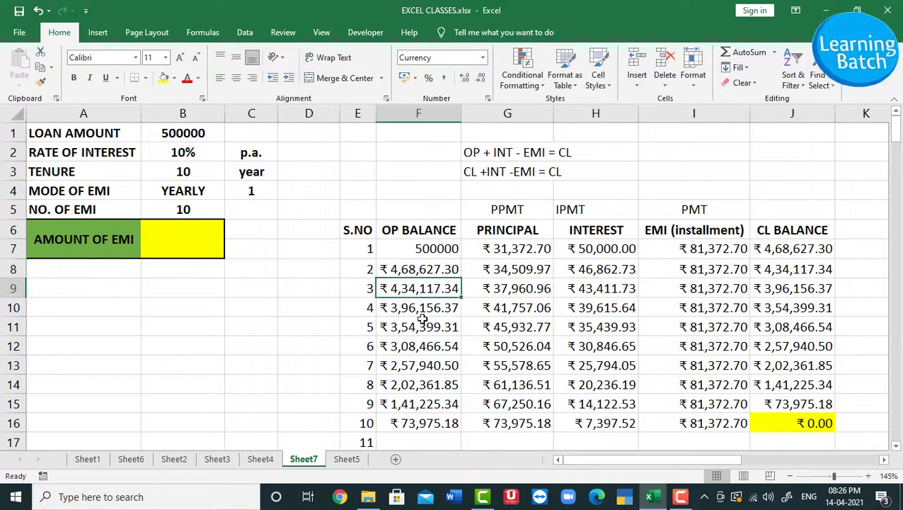
{"action": "left_click", "coordinate": [417, 307]}
{"action": "left_click", "coordinate": [421, 327]}
{"action": "left_click", "coordinate": [423, 346]}
{"action": "left_click", "coordinate": [426, 365]}
{"action": "left_click", "coordinate": [429, 384]}
{"action": "key", "text": "Down"}
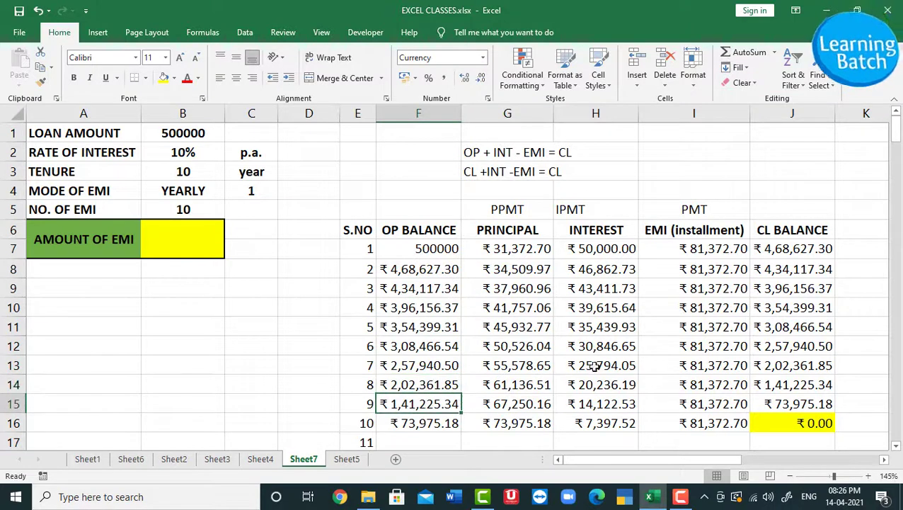
{"action": "left_click", "coordinate": [613, 344]}
{"action": "left_click", "coordinate": [614, 364]}
{"action": "left_click", "coordinate": [614, 385]}
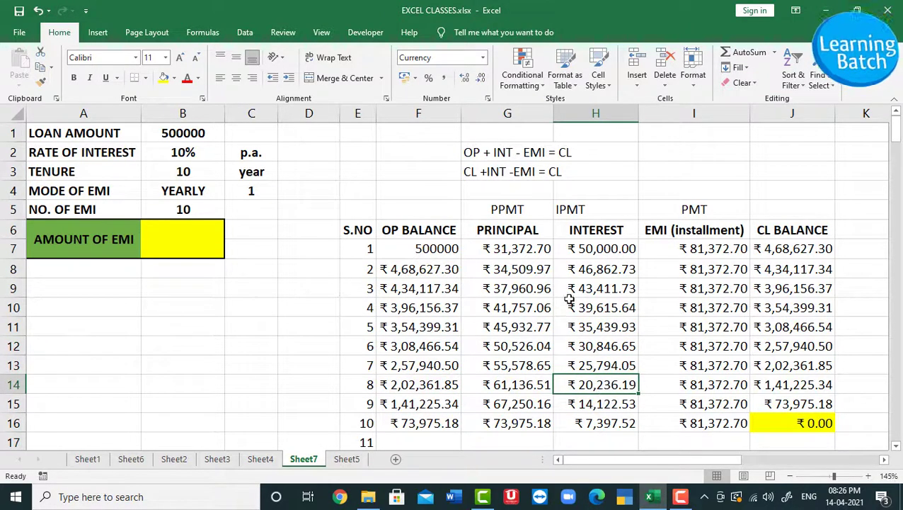
{"action": "left_click_drag", "start_coordinate": [595, 236], "coordinate": [601, 384]}
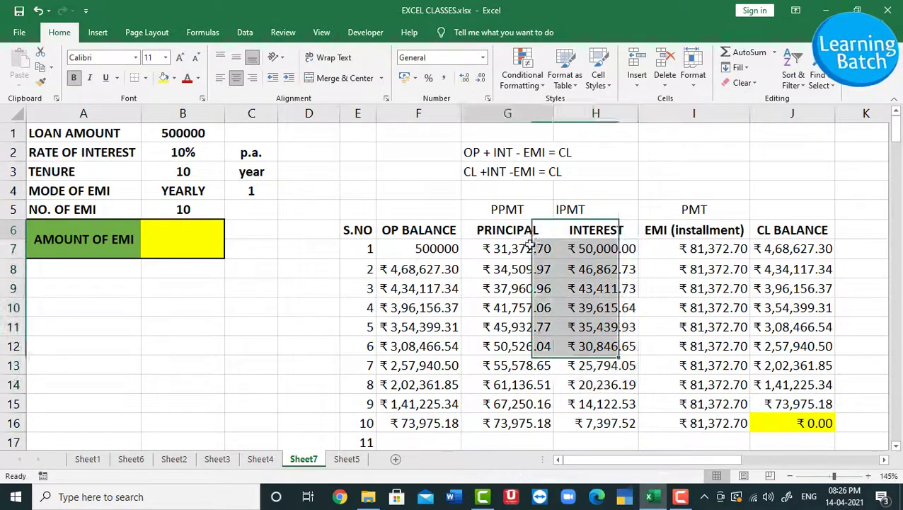
{"action": "left_click_drag", "start_coordinate": [507, 231], "coordinate": [539, 424]}
{"action": "left_click_drag", "start_coordinate": [597, 311], "coordinate": [597, 329]}
{"action": "left_click_drag", "start_coordinate": [522, 248], "coordinate": [524, 418]}
{"action": "left_click_drag", "start_coordinate": [603, 249], "coordinate": [607, 423]}
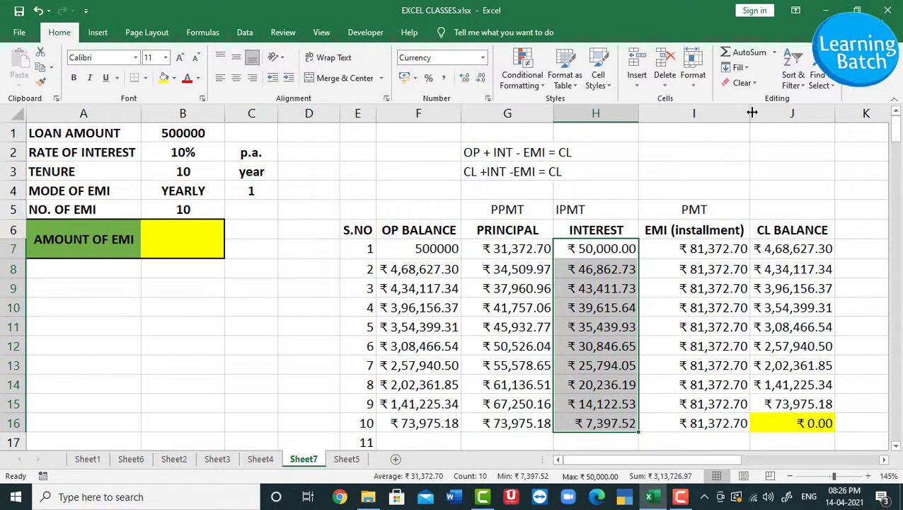
{"action": "left_click", "coordinate": [459, 308]}
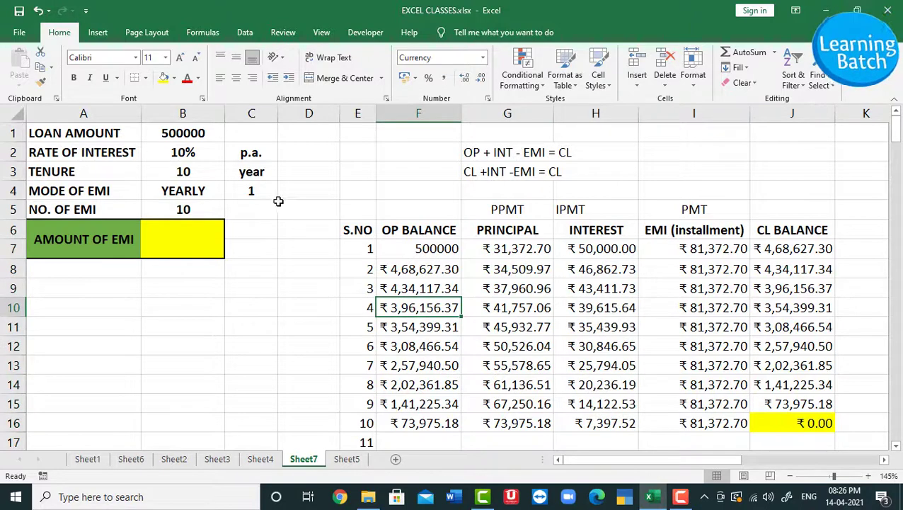
{"action": "left_click", "coordinate": [184, 176]}
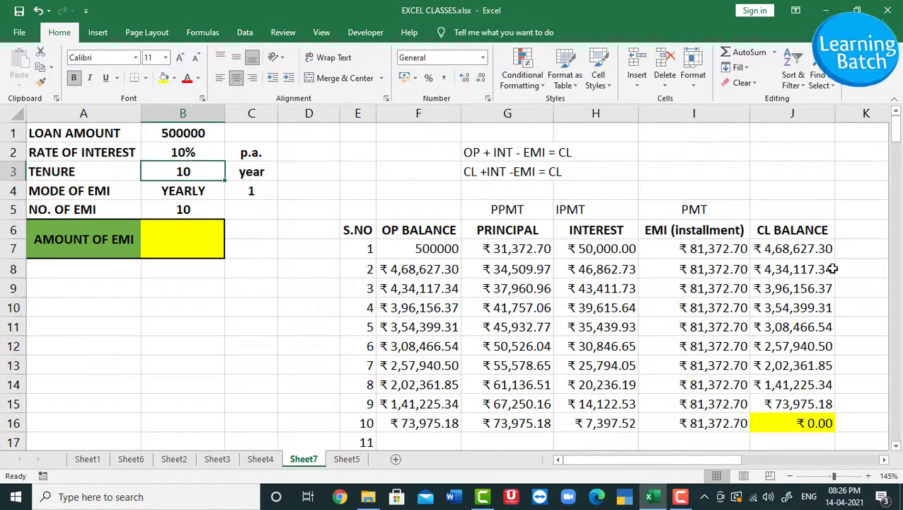
Step: Change the tenure in B3 to 2 years and review the resulting instalment rows
{"action": "type", "text": "2"}
{"action": "key", "text": "Return"}
{"action": "key", "text": "Right"}
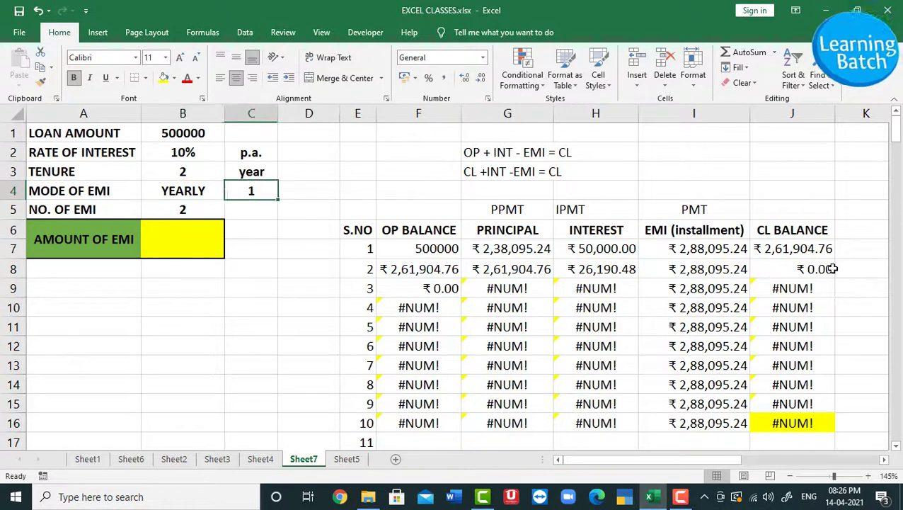
{"action": "key", "text": "Right"}
{"action": "key", "text": "Right"}
{"action": "key", "text": "Down"}
{"action": "key", "text": "Down"}
{"action": "key", "text": "Down"}
{"action": "key", "text": "Right"}
{"action": "key", "text": "Right"}
{"action": "key", "text": "Right"}
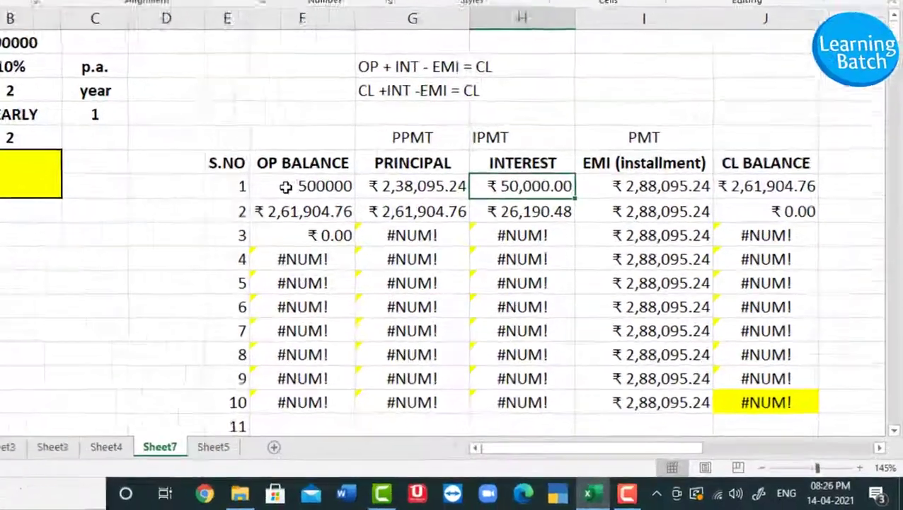
{"action": "left_click_drag", "start_coordinate": [412, 248], "coordinate": [797, 269]}
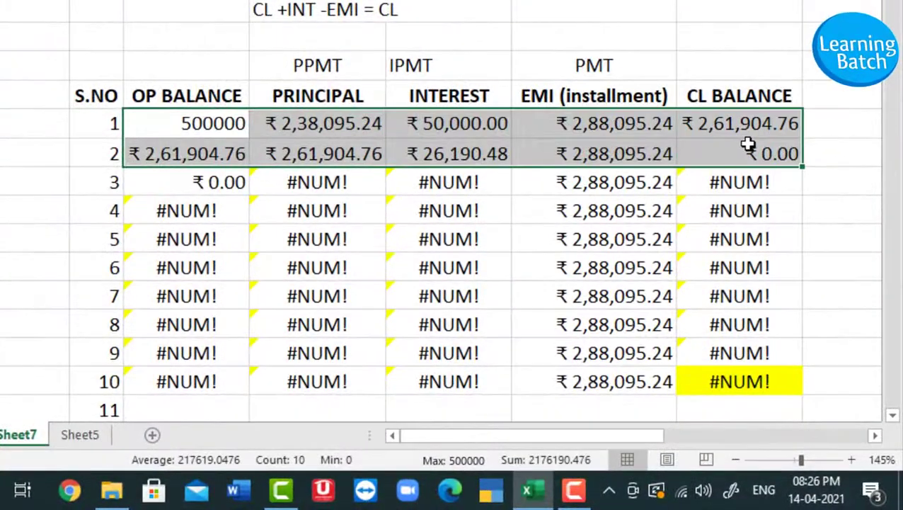
{"action": "left_click_drag", "start_coordinate": [179, 125], "coordinate": [110, 124]}
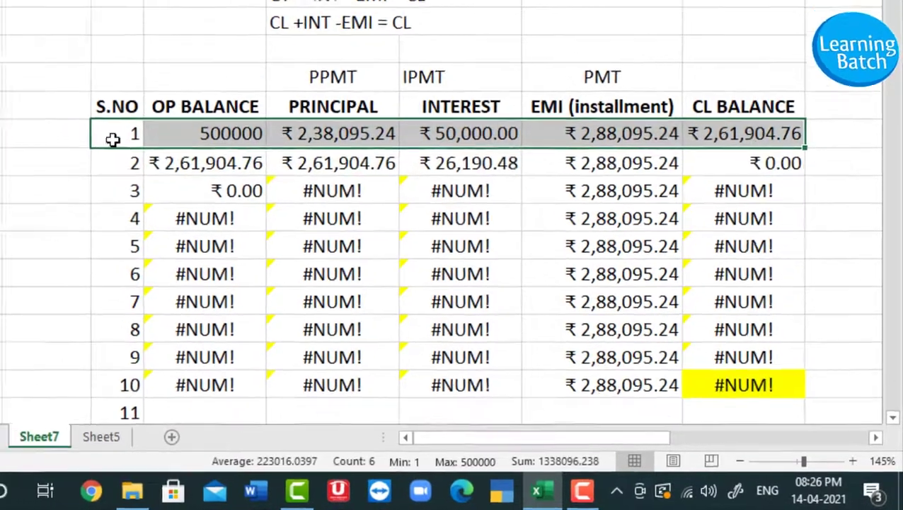
Step: Set the EMI mode in B4 to MONTHLY
{"action": "left_click", "coordinate": [139, 163]}
{"action": "left_click", "coordinate": [231, 191]}
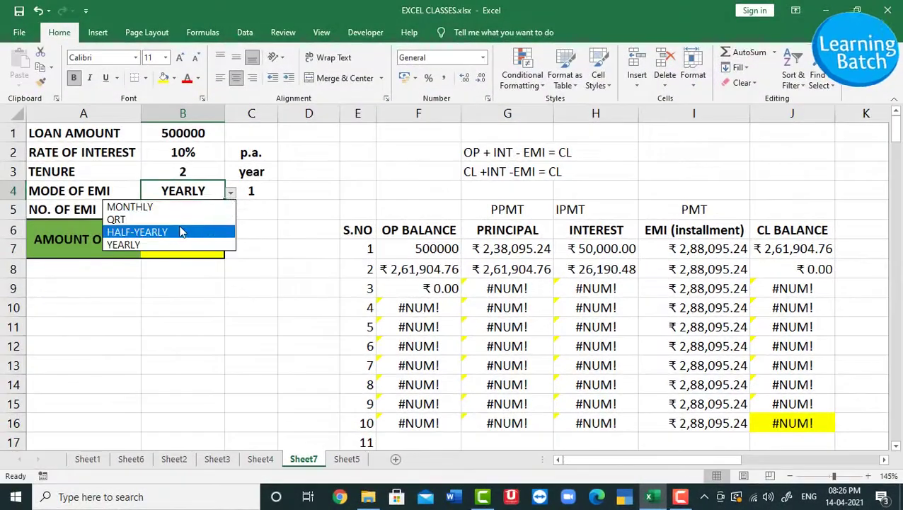
{"action": "left_click", "coordinate": [167, 208]}
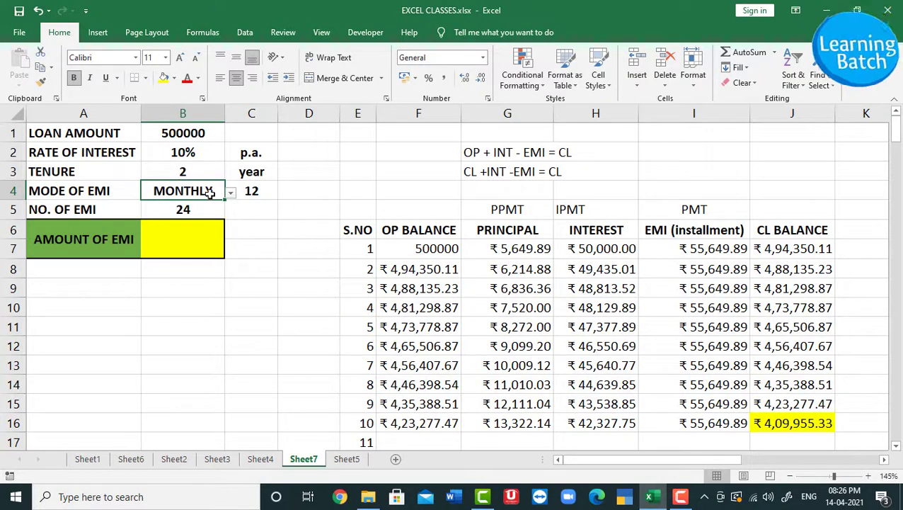
{"action": "left_click", "coordinate": [188, 173]}
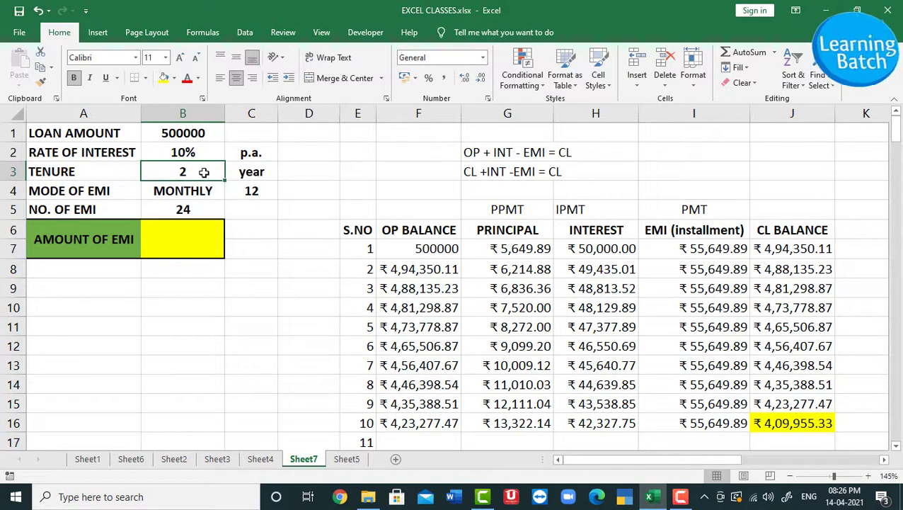
Step: Extend the schedule formulas down the sheet to cover all 24 instalments
{"action": "left_click_drag", "start_coordinate": [354, 249], "coordinate": [757, 365]}
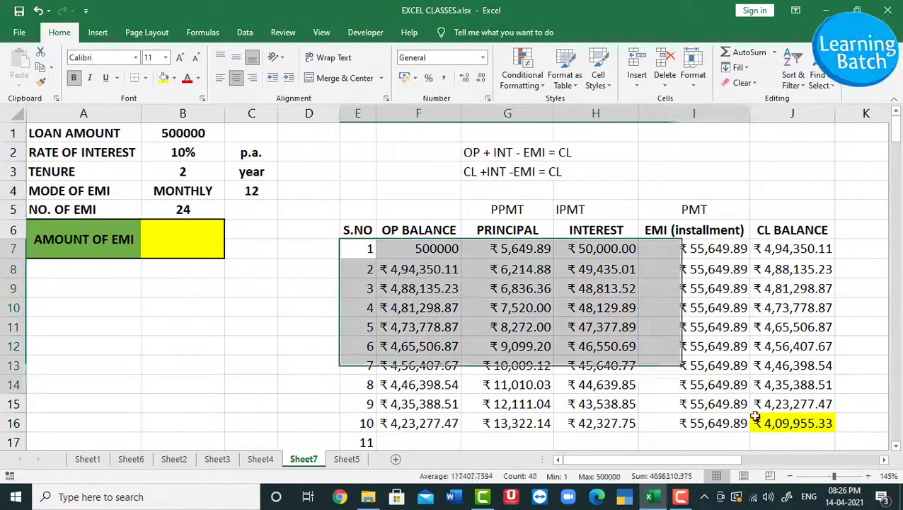
{"action": "scroll", "coordinate": [494, 399], "scroll_direction": "down", "scroll_amount": 2}
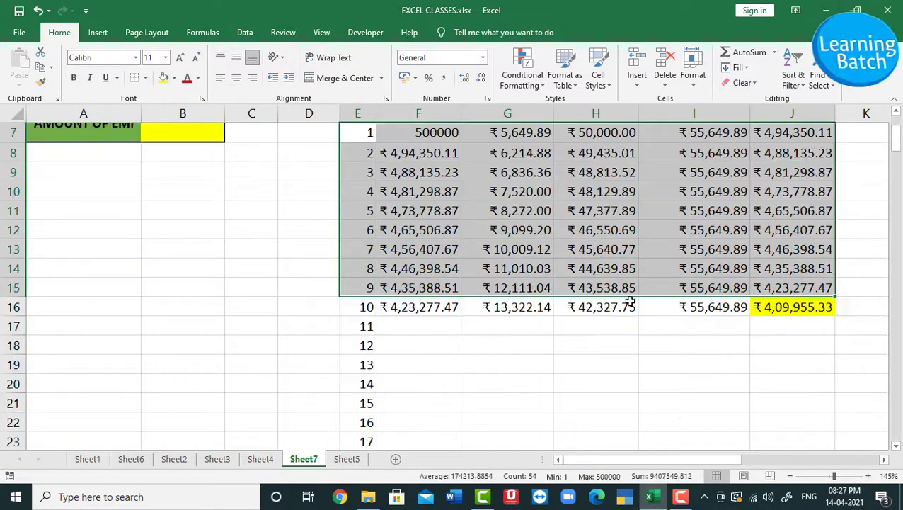
{"action": "left_click_drag", "start_coordinate": [429, 312], "coordinate": [800, 309]}
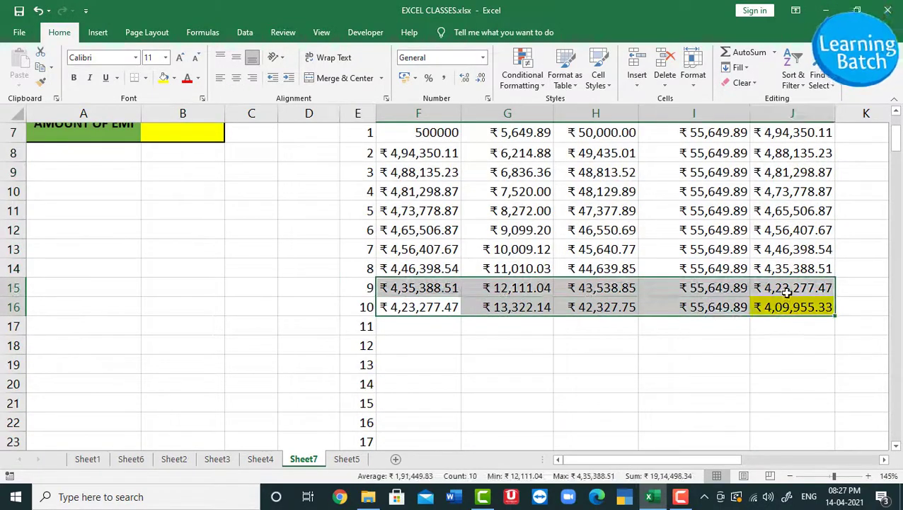
{"action": "double_click", "coordinate": [835, 317]}
Step: Scroll through the extended schedule and check the final closing balance in J30
{"action": "scroll", "coordinate": [717, 312], "scroll_direction": "down", "scroll_amount": 5}
{"action": "scroll", "coordinate": [718, 316], "scroll_direction": "down", "scroll_amount": 12}
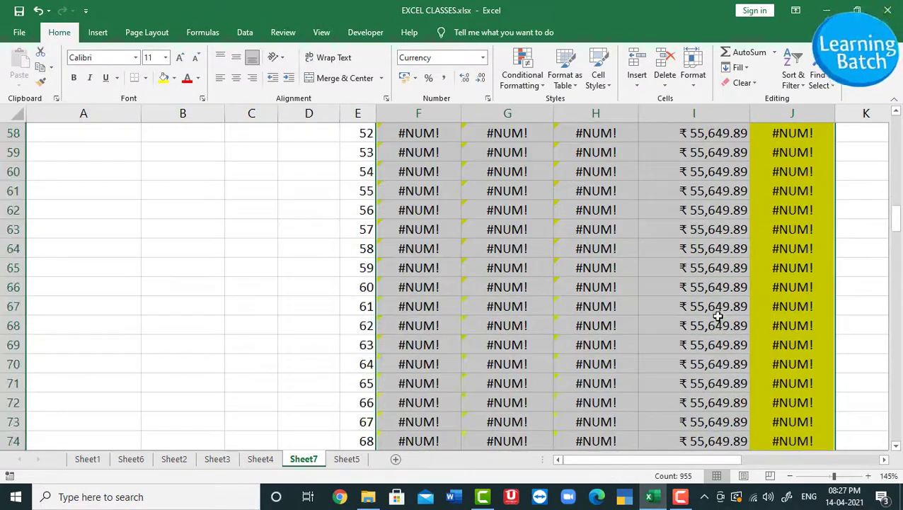
{"action": "scroll", "coordinate": [717, 316], "scroll_direction": "down", "scroll_amount": 13}
{"action": "scroll", "coordinate": [718, 319], "scroll_direction": "down", "scroll_amount": 6}
{"action": "scroll", "coordinate": [716, 320], "scroll_direction": "up", "scroll_amount": 1}
{"action": "scroll", "coordinate": [708, 322], "scroll_direction": "up", "scroll_amount": 12}
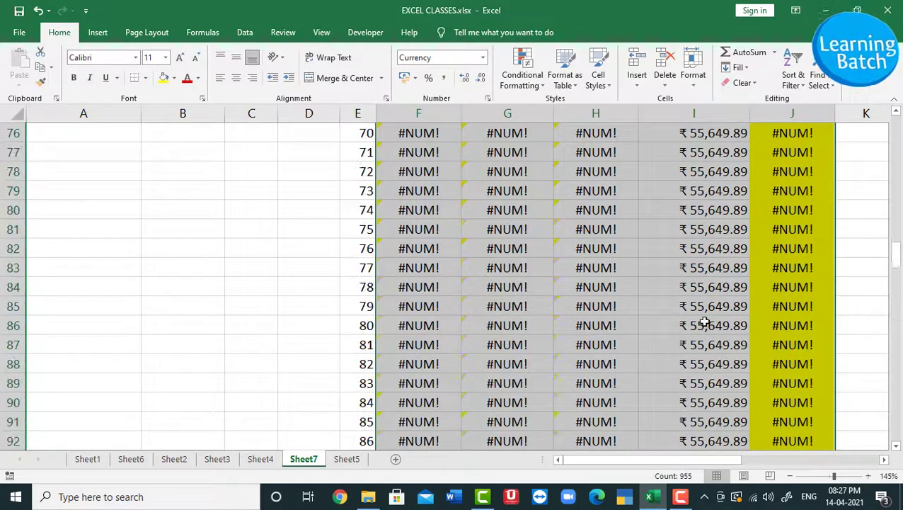
{"action": "scroll", "coordinate": [705, 323], "scroll_direction": "up", "scroll_amount": 7}
{"action": "scroll", "coordinate": [690, 322], "scroll_direction": "up", "scroll_amount": 10}
{"action": "scroll", "coordinate": [688, 322], "scroll_direction": "up", "scroll_amount": 5}
{"action": "scroll", "coordinate": [687, 316], "scroll_direction": "down", "scroll_amount": 1}
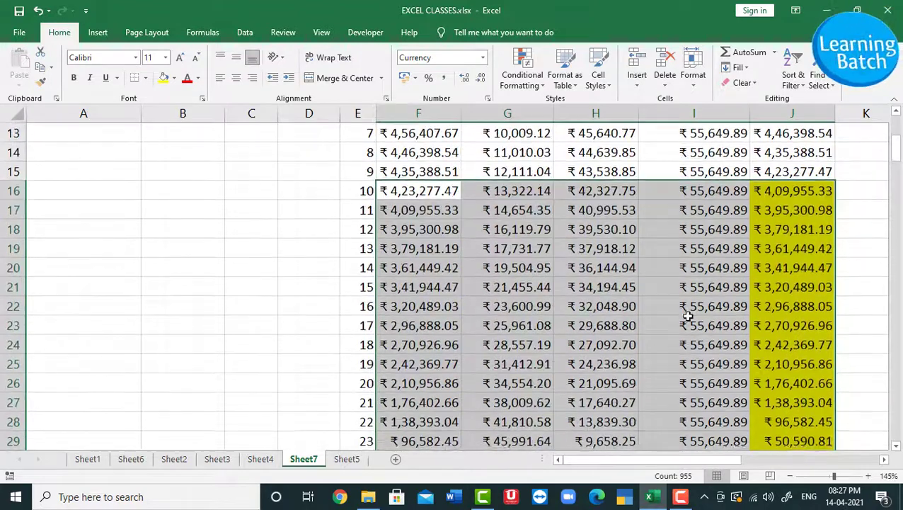
{"action": "scroll", "coordinate": [688, 316], "scroll_direction": "up", "scroll_amount": 2}
{"action": "left_click", "coordinate": [779, 248]}
{"action": "scroll", "coordinate": [785, 265], "scroll_direction": "down", "scroll_amount": 4}
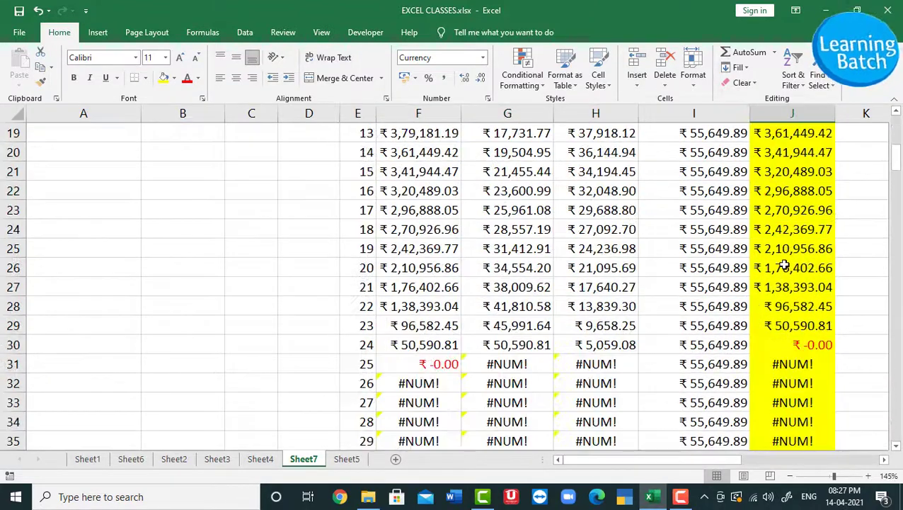
{"action": "left_click", "coordinate": [790, 345]}
{"action": "scroll", "coordinate": [792, 268], "scroll_direction": "up", "scroll_amount": 3}
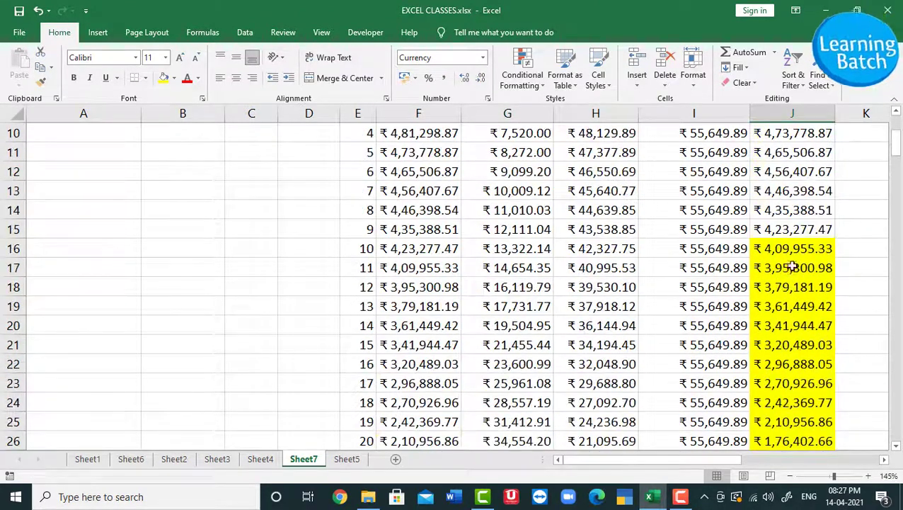
Step: Clear the formats from J16 to the end of column J, leaving plain numbers
{"action": "left_click", "coordinate": [796, 246]}
{"action": "key", "text": "ctrl+shift+Down"}
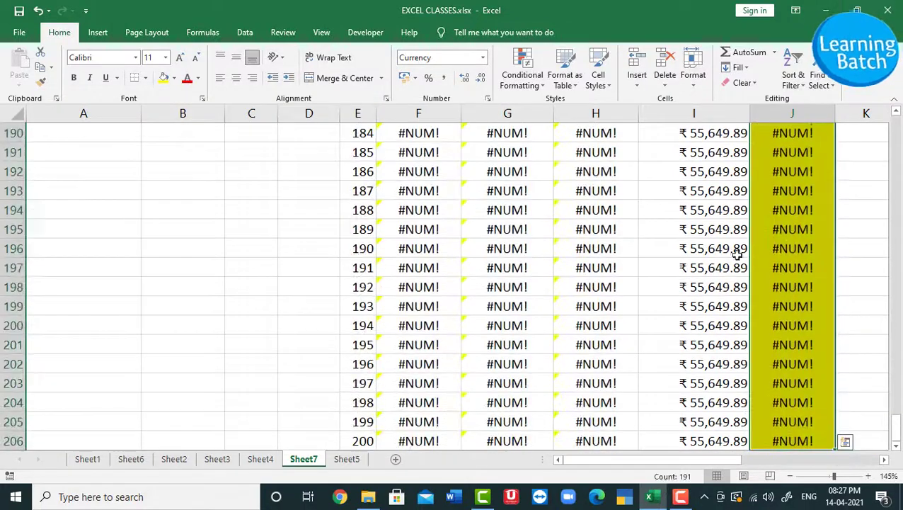
{"action": "left_click", "coordinate": [743, 83]}
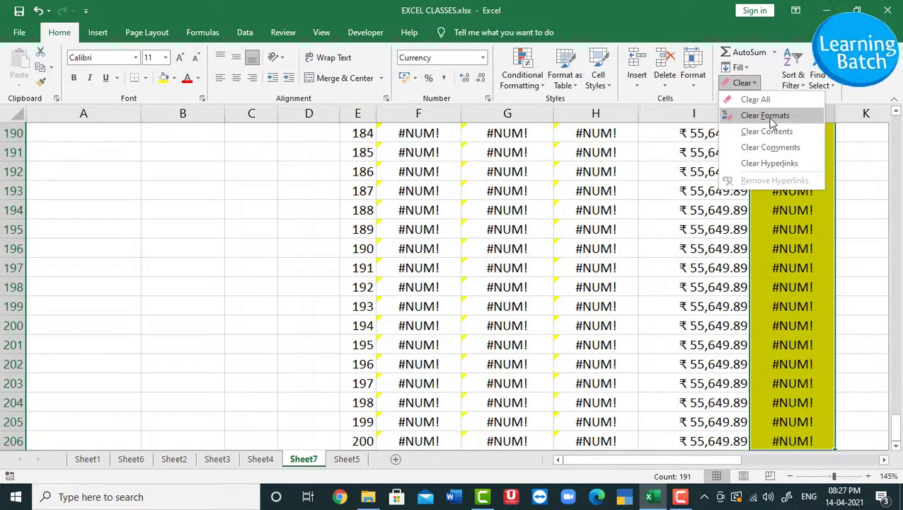
{"action": "left_click", "coordinate": [765, 115]}
{"action": "scroll", "coordinate": [751, 212], "scroll_direction": "down", "scroll_amount": 6}
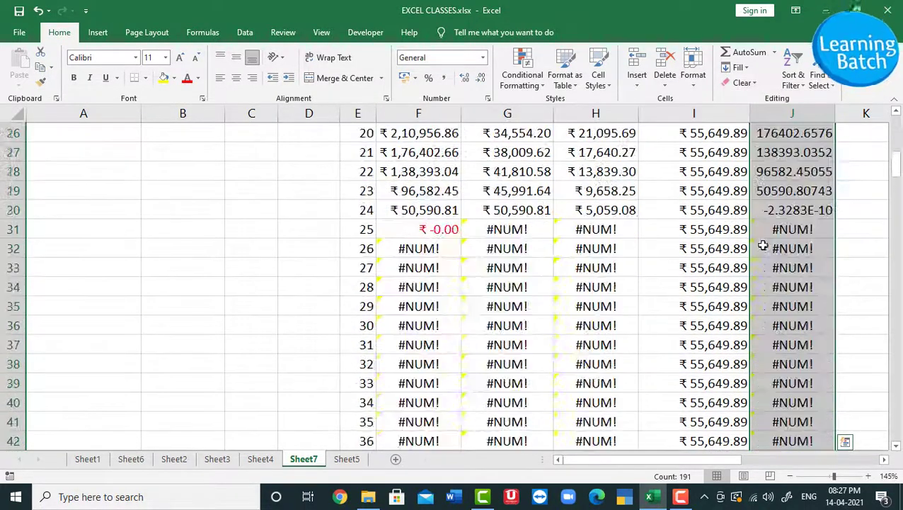
{"action": "scroll", "coordinate": [760, 248], "scroll_direction": "down", "scroll_amount": 5}
{"action": "scroll", "coordinate": [760, 248], "scroll_direction": "up", "scroll_amount": 4}
{"action": "scroll", "coordinate": [760, 248], "scroll_direction": "up", "scroll_amount": 3}
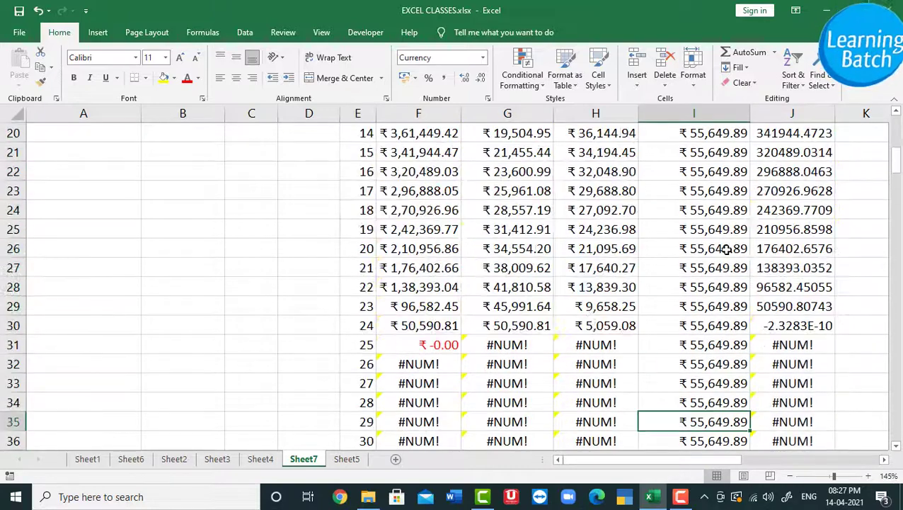
{"action": "left_click", "coordinate": [814, 326]}
{"action": "left_click", "coordinate": [795, 294]}
Step: Copy J7's rupee currency formatting onto the CL BALANCE cells from J8 to the schedule's end
{"action": "scroll", "coordinate": [793, 293], "scroll_direction": "up", "scroll_amount": 6}
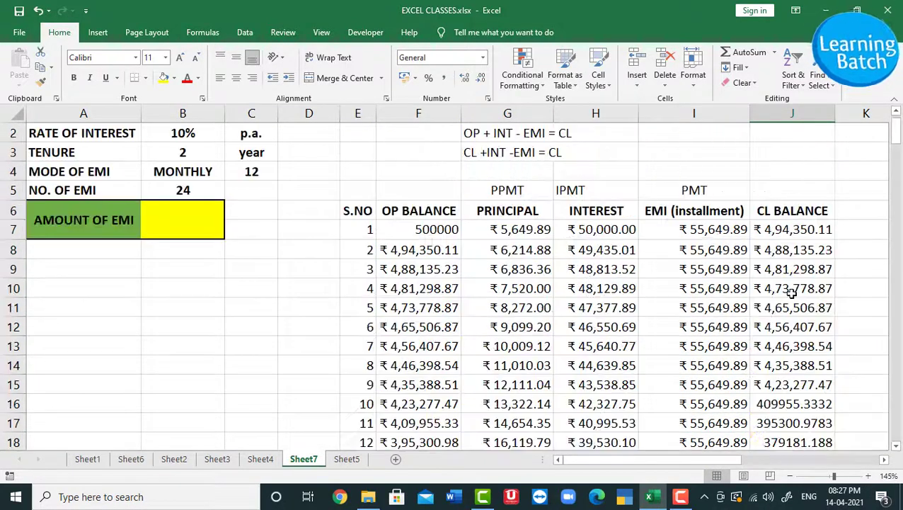
{"action": "scroll", "coordinate": [792, 292], "scroll_direction": "down", "scroll_amount": 1}
{"action": "left_click", "coordinate": [793, 192]}
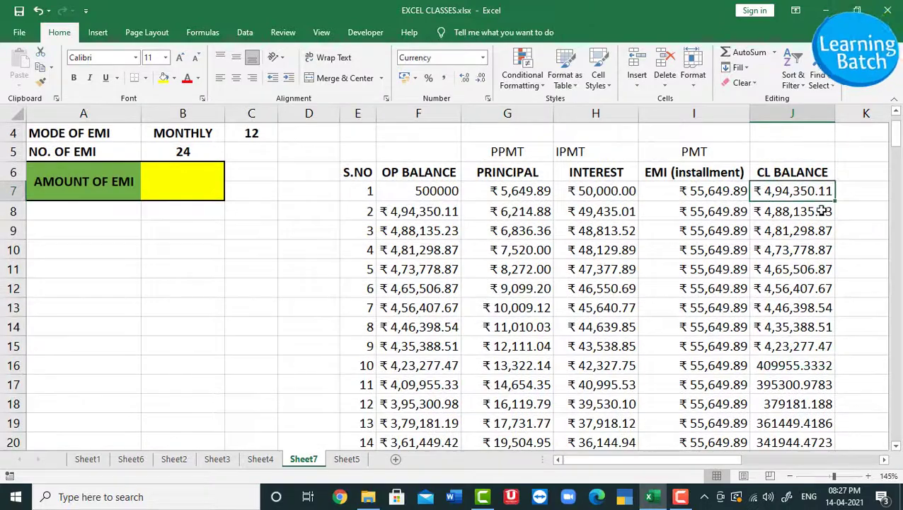
{"action": "key", "text": "ctrl+c"}
{"action": "left_click", "coordinate": [793, 211]}
{"action": "key", "text": "ctrl+shift+Down"}
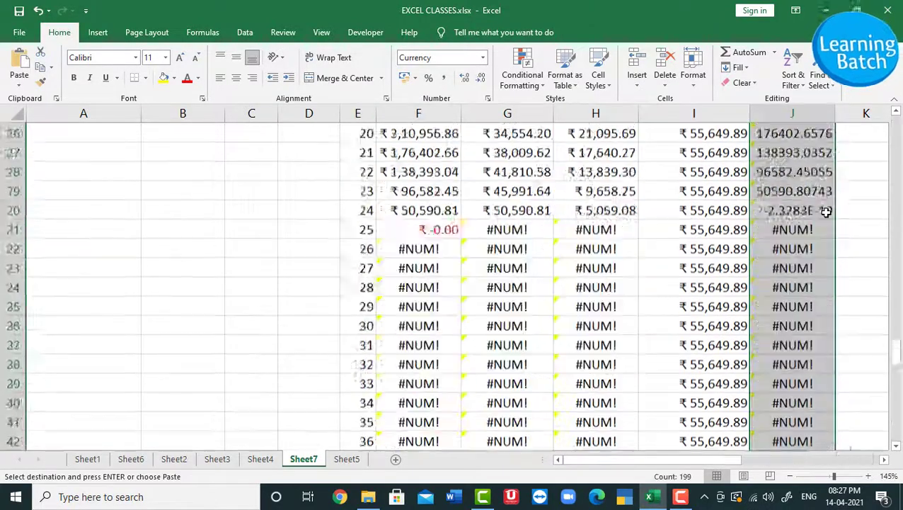
{"action": "key", "text": "ctrl+BackSpace"}
{"action": "key", "text": "Return"}
Step: Check the pasted balances down to the last instalment row, then return to A1
{"action": "key", "text": "Down"}
{"action": "key", "text": "Down"}
{"action": "key", "text": "Down"}
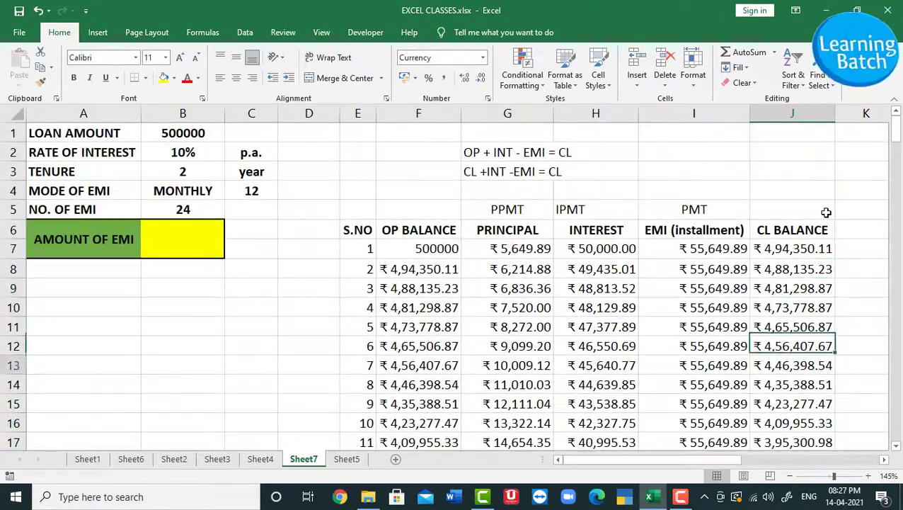
{"action": "key", "text": "Down"}
{"action": "key", "text": "Down"}
{"action": "key", "text": "Down"}
{"action": "key", "text": "Down"}
{"action": "key", "text": "Down"}
{"action": "key", "text": "Down"}
{"action": "key", "text": "Down"}
{"action": "key", "text": "Down"}
{"action": "key", "text": "Up"}
{"action": "key", "text": "Up"}
{"action": "key", "text": "Up"}
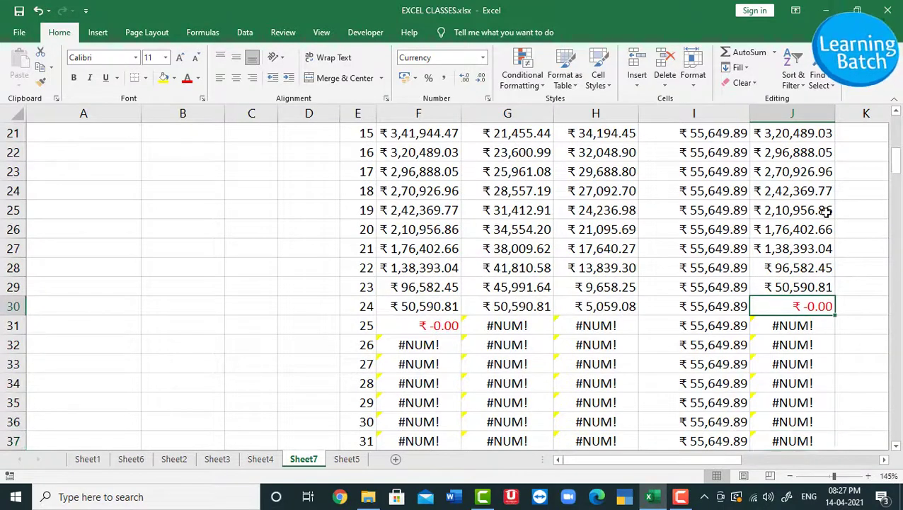
{"action": "key", "text": "Left"}
{"action": "key", "text": "Left"}
{"action": "key", "text": "Left"}
{"action": "key", "text": "Left"}
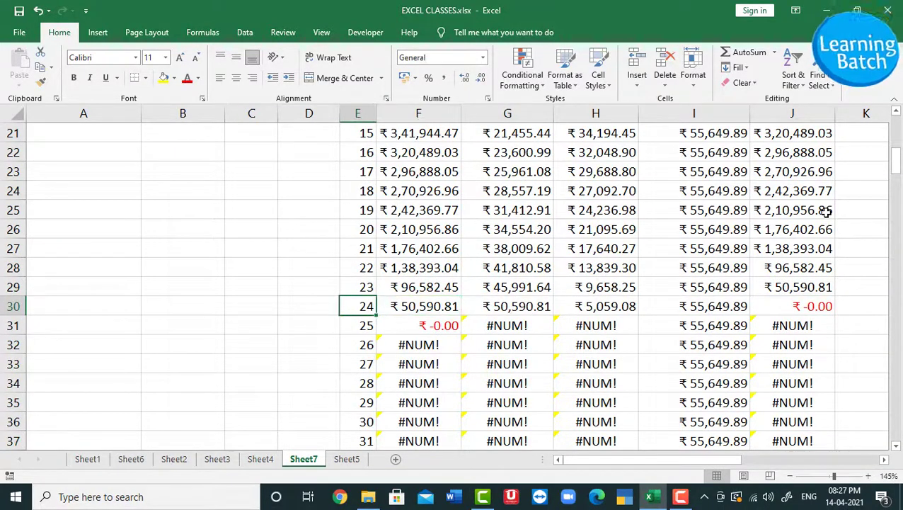
{"action": "key", "text": "shift+Right"}
{"action": "key", "text": "shift+Right"}
{"action": "key", "text": "shift+Right"}
{"action": "key", "text": "shift+Right"}
{"action": "key", "text": "shift+Right"}
{"action": "key", "text": "shift+Right"}
{"action": "key", "text": "shift+Up"}
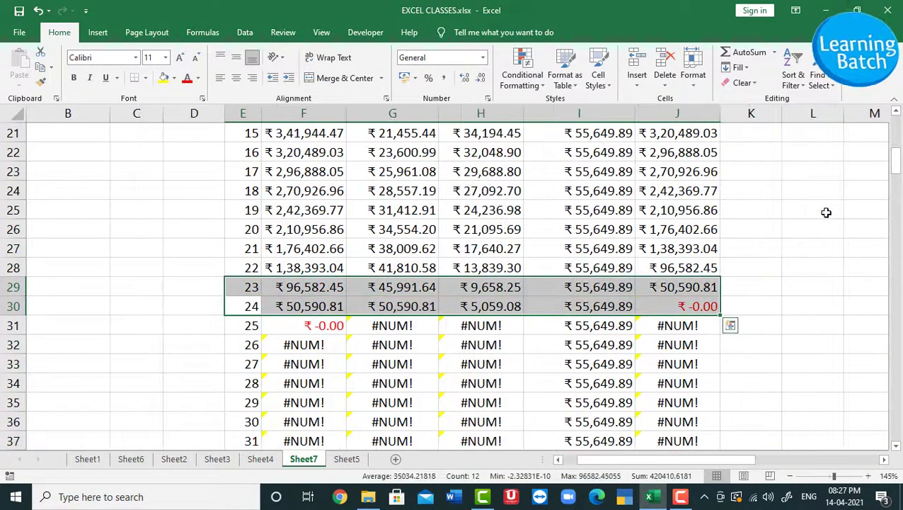
{"action": "key", "text": "shift+Up"}
{"action": "key", "text": "shift+Up"}
{"action": "key", "text": "shift+Up"}
{"action": "key", "text": "shift+Up"}
{"action": "key", "text": "shift+Up"}
{"action": "key", "text": "shift+Up"}
{"action": "key", "text": "Up"}
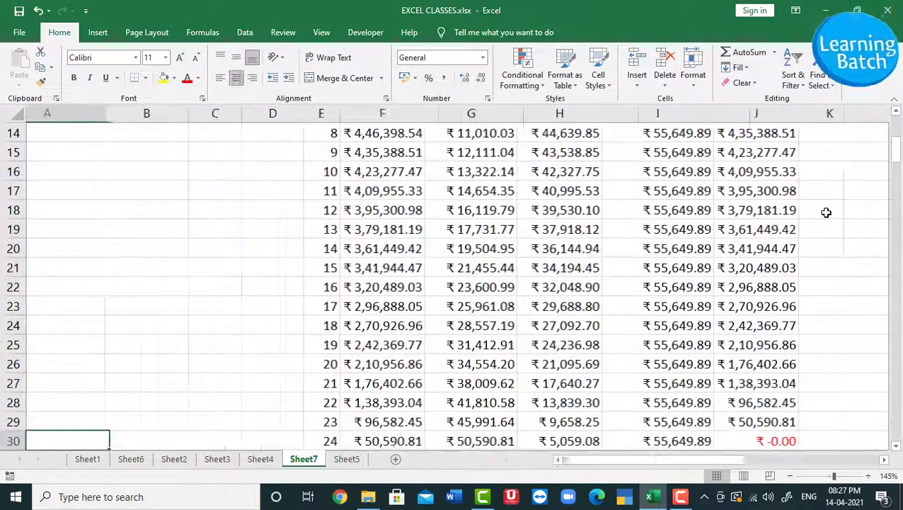
{"action": "key", "text": "Home"}
{"action": "key", "text": "ctrl+Home"}
Step: Review the loan input cells (tenure, months per year, MONTHLY mode, 10% p.a. rate), then open the Draw tab
{"action": "key", "text": "Down"}
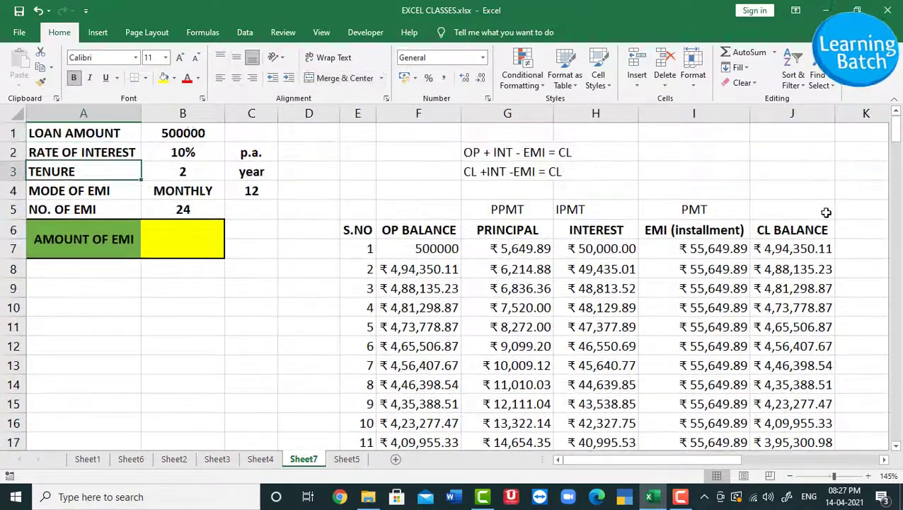
{"action": "key", "text": "Down"}
{"action": "key", "text": "Right"}
{"action": "key", "text": "Right"}
{"action": "key", "text": "Down"}
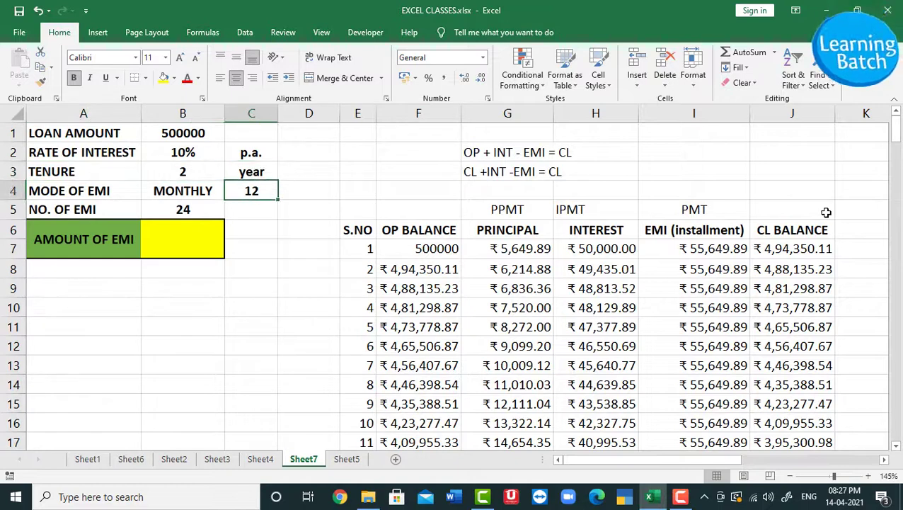
{"action": "key", "text": "Left"}
{"action": "key", "text": "Right"}
{"action": "key", "text": "Right"}
{"action": "key", "text": "Right"}
{"action": "key", "text": "Right"}
{"action": "key", "text": "Right"}
{"action": "key", "text": "Right"}
{"action": "key", "text": "Right"}
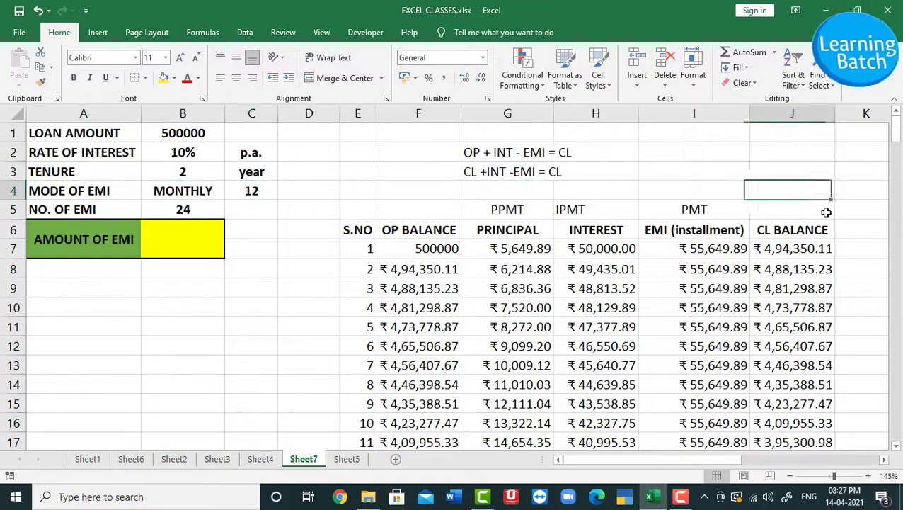
{"action": "key", "text": "Down"}
{"action": "key", "text": "Down"}
{"action": "key", "text": "Down"}
{"action": "key", "text": "Left"}
{"action": "key", "text": "Left"}
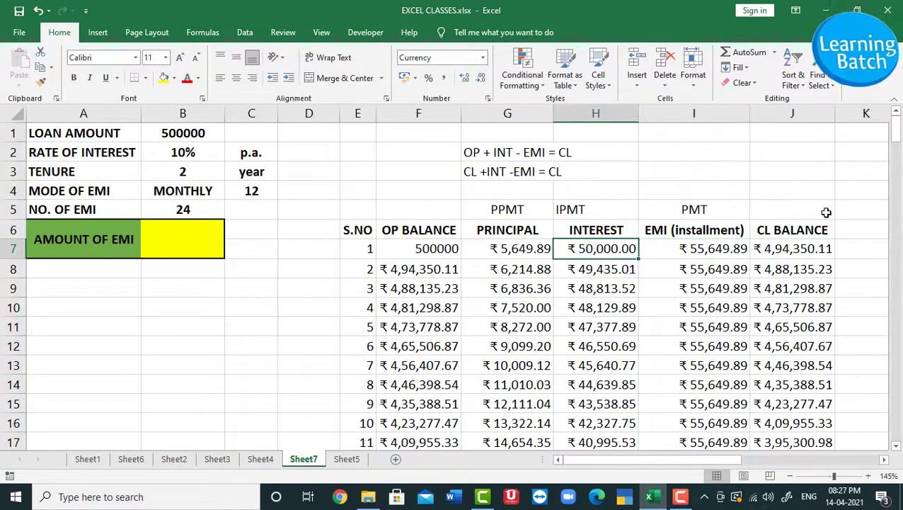
{"action": "key", "text": "Left"}
{"action": "key", "text": "Left"}
{"action": "key", "text": "Left"}
{"action": "key", "text": "Up"}
{"action": "key", "text": "Up"}
{"action": "key", "text": "Up"}
{"action": "key", "text": "Left"}
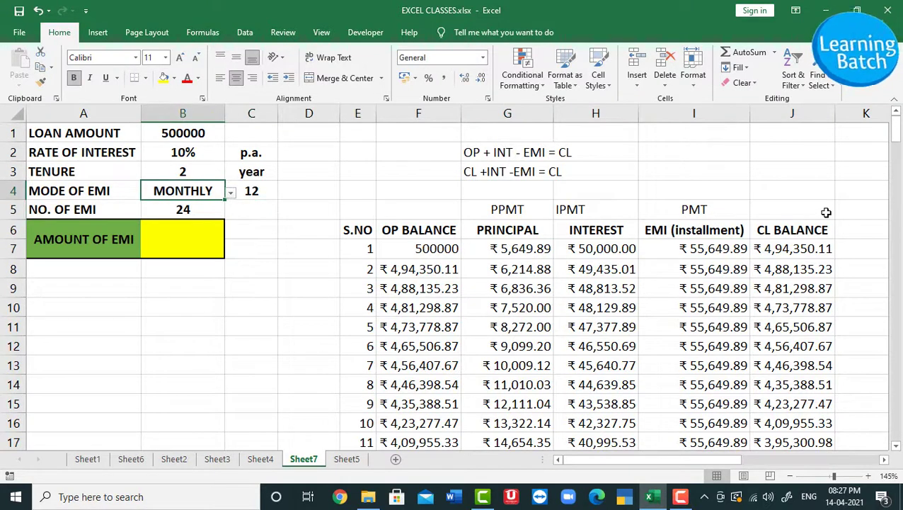
{"action": "key", "text": "Up"}
{"action": "key", "text": "Up"}
{"action": "key", "text": "Right"}
{"action": "key", "text": "Left"}
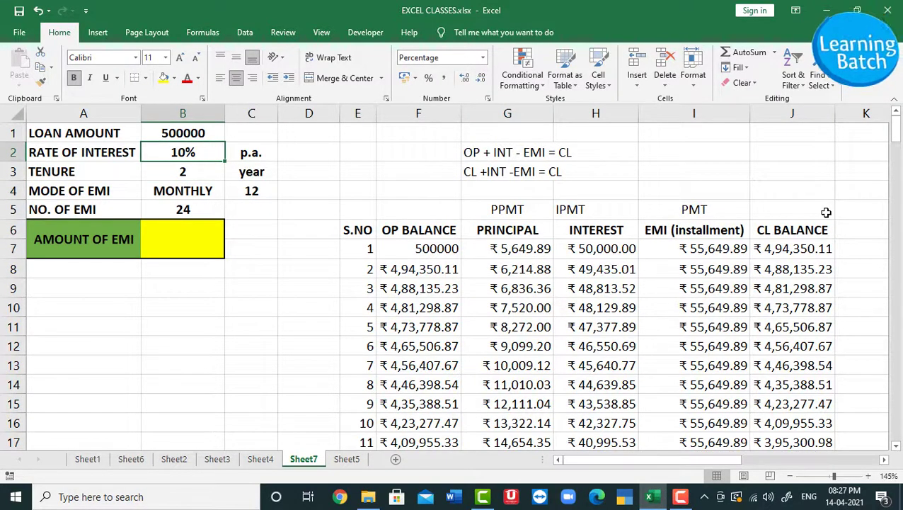
{"action": "key", "text": "Right"}
{"action": "key", "text": "Left"}
{"action": "key", "text": "Down"}
{"action": "key", "text": "Down"}
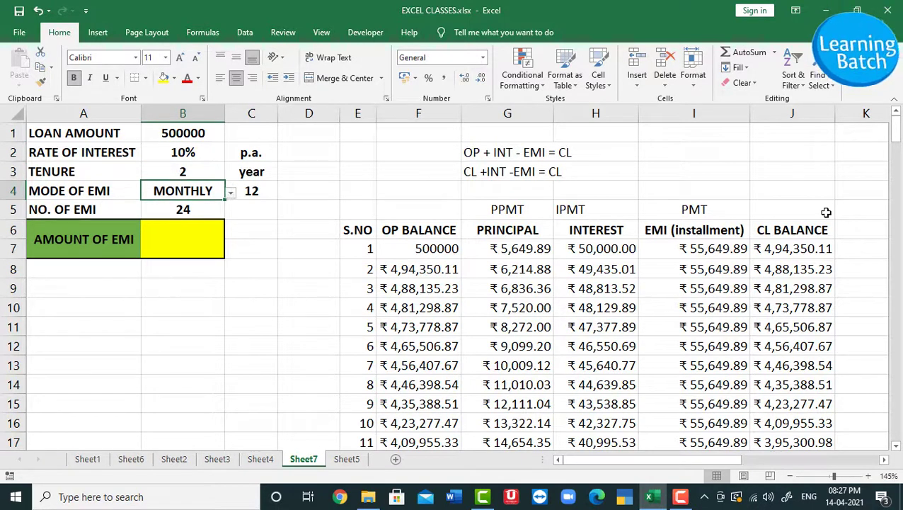
{"action": "key", "text": "alt+r"}
Step: Draw a red ink timeline below the inputs with instalment loops labelled EMI
{"action": "key", "text": "k"}
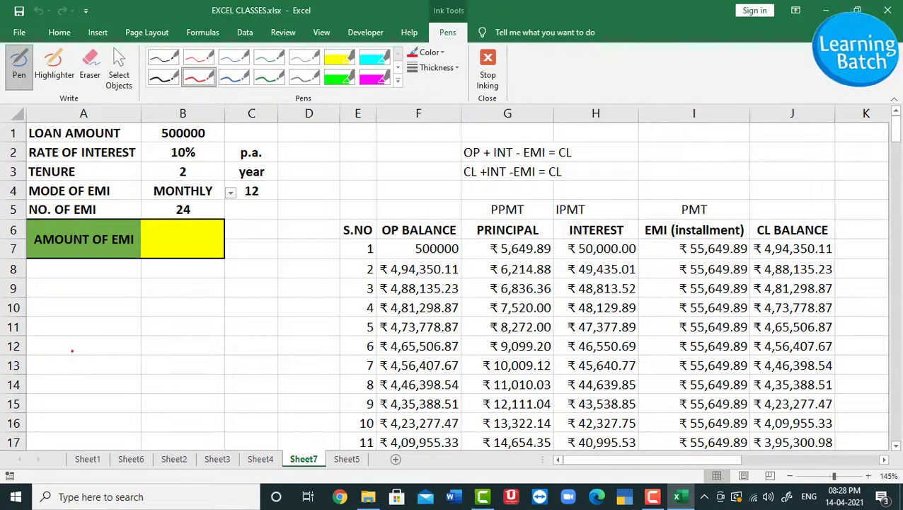
{"action": "left_click_drag", "start_coordinate": [63, 353], "coordinate": [256, 331]}
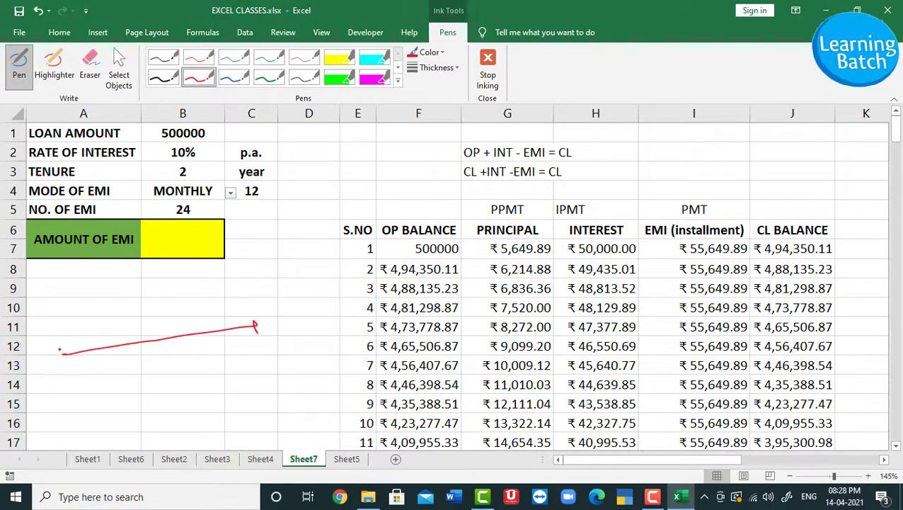
{"action": "left_click_drag", "start_coordinate": [67, 361], "coordinate": [166, 334]}
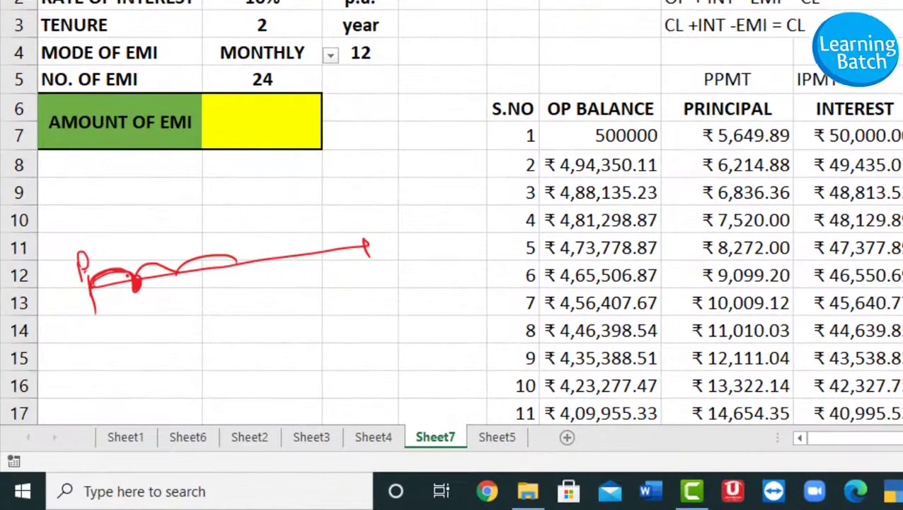
{"action": "mouse_move", "coordinate": [136, 284]}
{"action": "left_mouse_down"}
{"action": "mouse_move", "coordinate": [148, 310]}
{"action": "mouse_move", "coordinate": [176, 296]}
{"action": "left_mouse_up"}
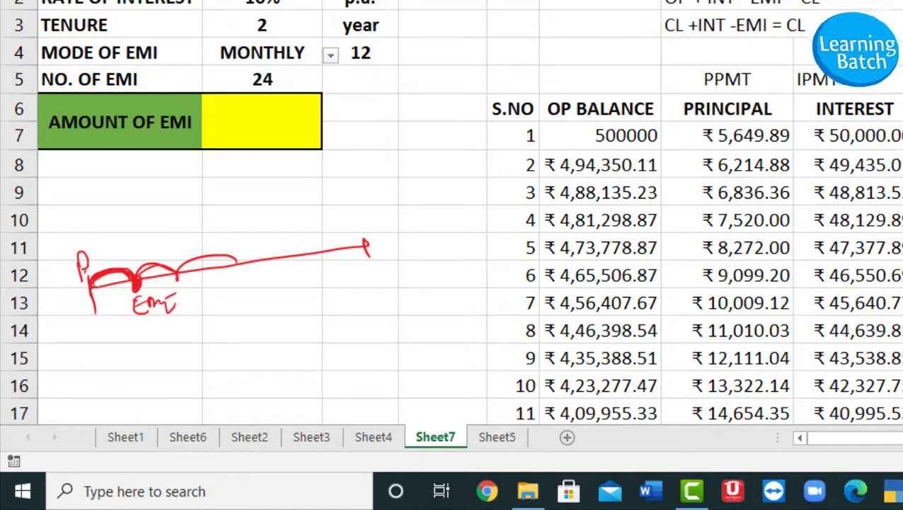
Step: Circle 10% and p.a., and handwrite 10%/12 with a circled P.m. beside the rate
{"action": "mouse_move", "coordinate": [241, 1]}
{"action": "left_mouse_down"}
{"action": "mouse_move", "coordinate": [330, 9]}
{"action": "mouse_move", "coordinate": [233, 3]}
{"action": "left_mouse_up"}
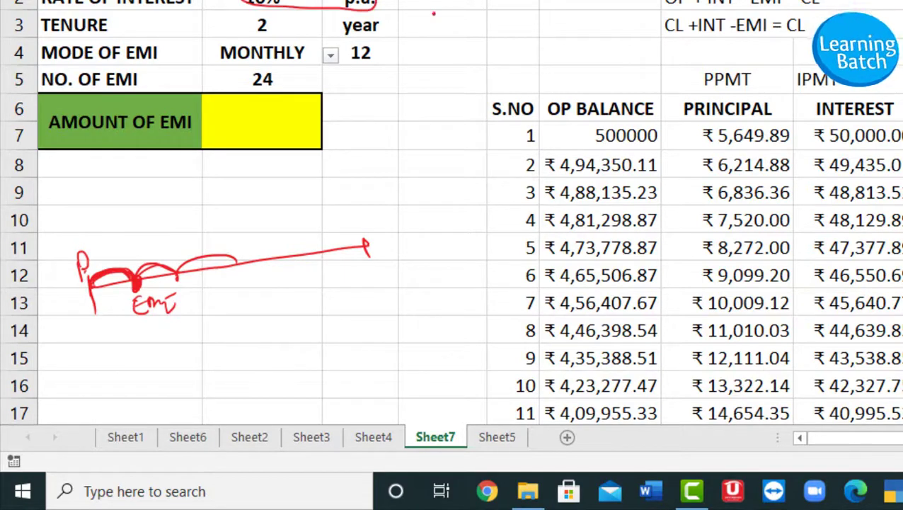
{"action": "mouse_move", "coordinate": [442, 2]}
{"action": "left_mouse_down"}
{"action": "mouse_move", "coordinate": [443, 28]}
{"action": "mouse_move", "coordinate": [455, 7]}
{"action": "mouse_move", "coordinate": [487, 28]}
{"action": "left_mouse_up"}
{"action": "left_click_drag", "start_coordinate": [428, 40], "coordinate": [493, 32]}
{"action": "left_click_drag", "start_coordinate": [474, 46], "coordinate": [477, 66]}
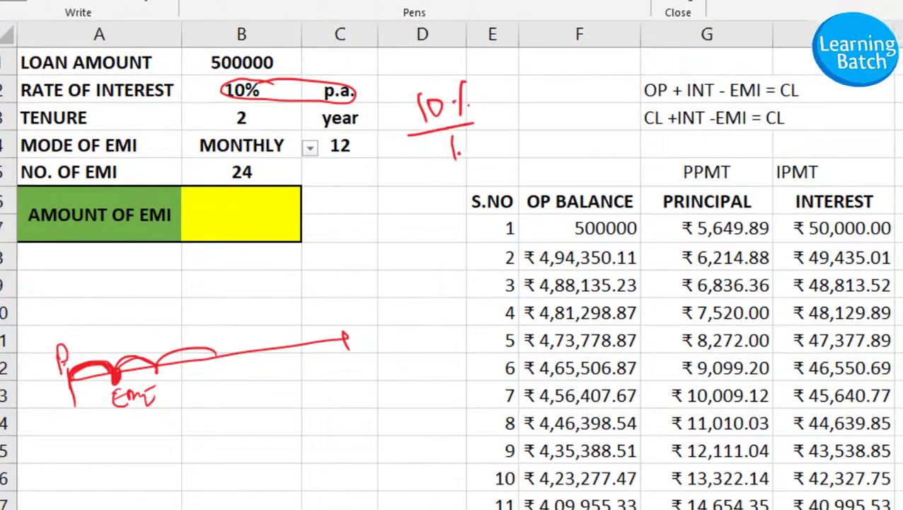
{"action": "left_click_drag", "start_coordinate": [457, 139], "coordinate": [457, 158]}
{"action": "left_click_drag", "start_coordinate": [462, 147], "coordinate": [481, 150]}
{"action": "left_click", "coordinate": [510, 124]}
{"action": "mouse_move", "coordinate": [517, 106]}
{"action": "left_mouse_down"}
{"action": "mouse_move", "coordinate": [521, 136]}
{"action": "mouse_move", "coordinate": [545, 120]}
{"action": "mouse_move", "coordinate": [559, 128]}
{"action": "left_mouse_up"}
{"action": "left_click_drag", "start_coordinate": [545, 85], "coordinate": [484, 99]}
{"action": "mouse_move", "coordinate": [339, 76]}
{"action": "left_mouse_down"}
{"action": "mouse_move", "coordinate": [312, 93]}
{"action": "mouse_move", "coordinate": [354, 79]}
{"action": "left_mouse_up"}
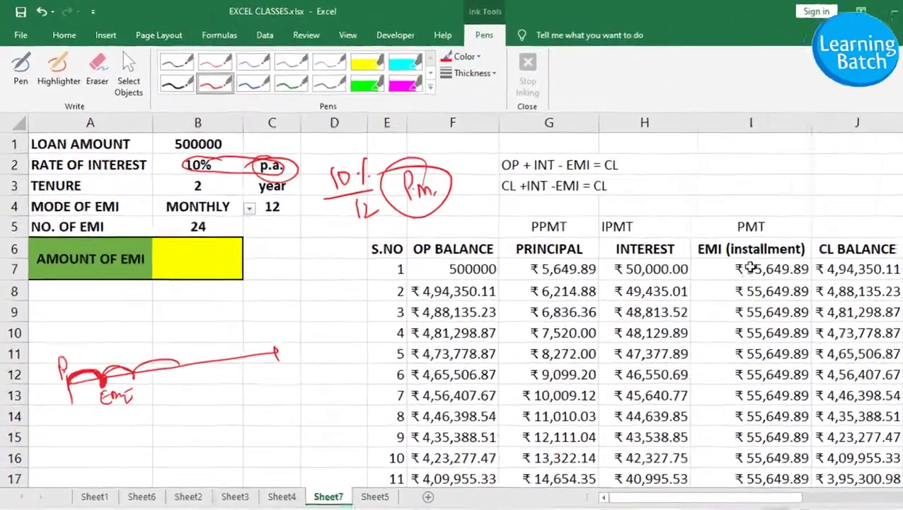
{"action": "left_click", "coordinate": [694, 245]}
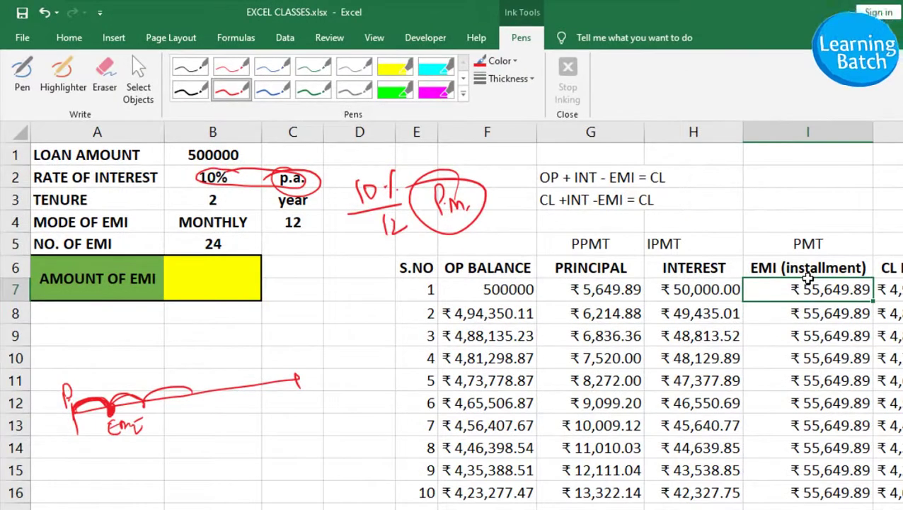
Step: Change I7's PMT formula to divide the annual rate by the absolute reference $C$4 (12)
{"action": "key", "text": "F2"}
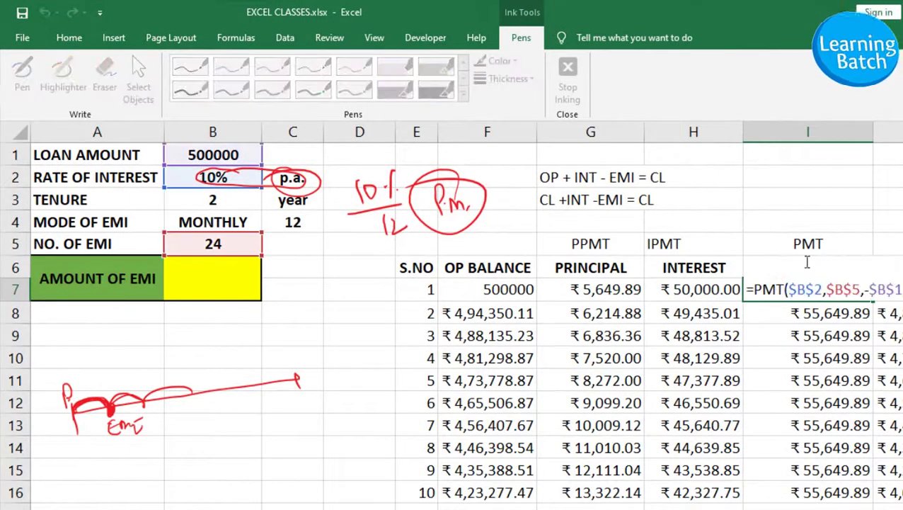
{"action": "left_click", "coordinate": [814, 289]}
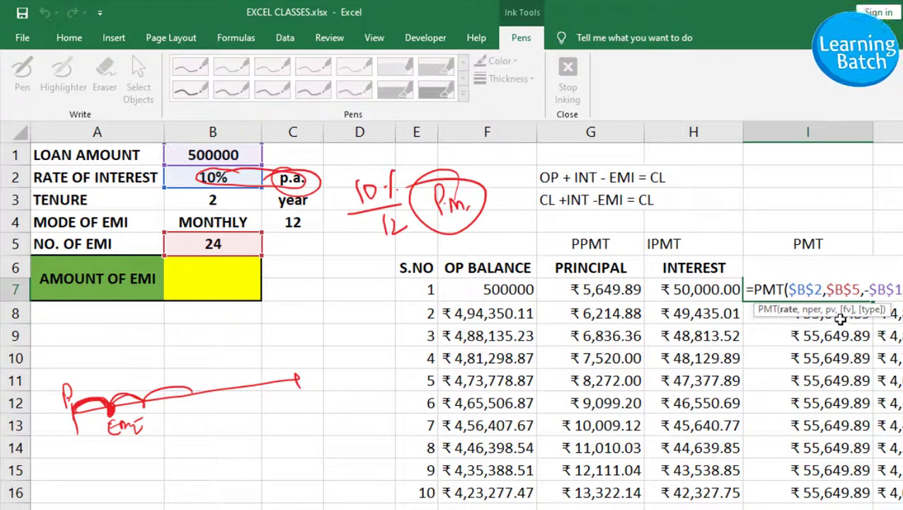
{"action": "type", "text": "/"}
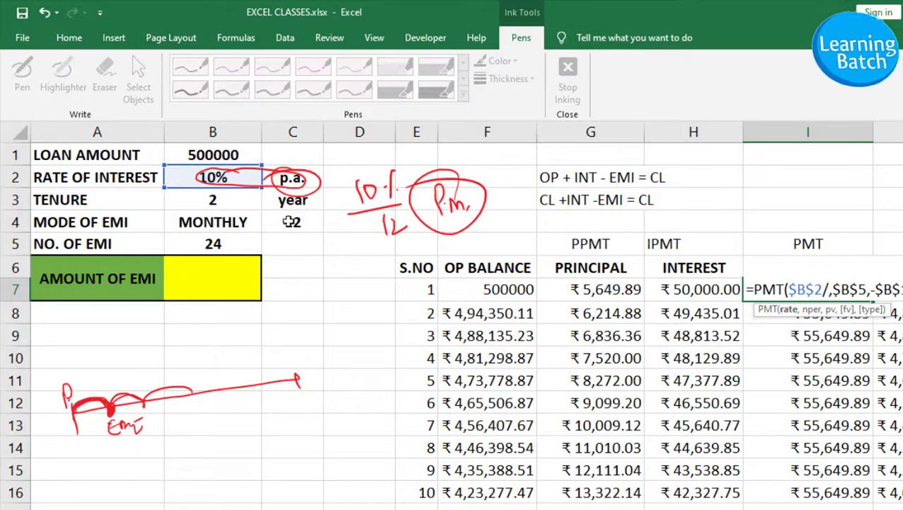
{"action": "left_click", "coordinate": [283, 221]}
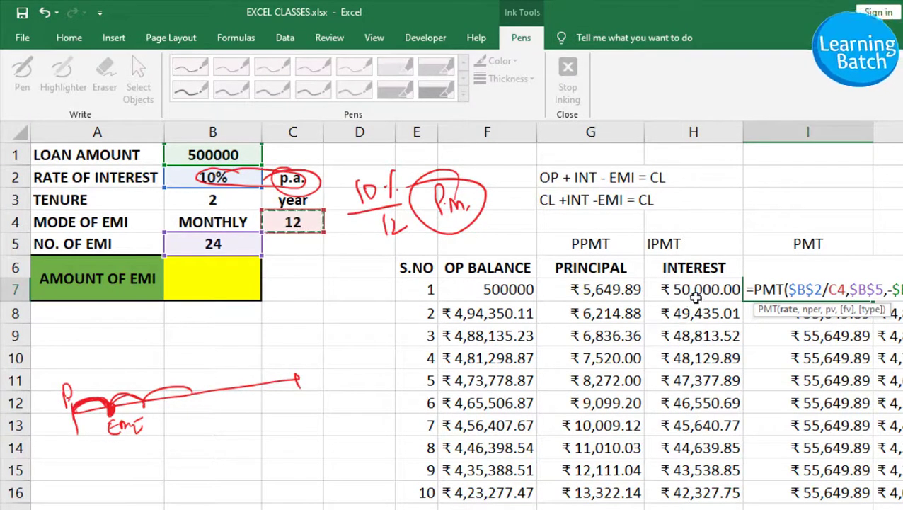
{"action": "key", "text": "F4"}
{"action": "key", "text": "Return"}
Step: Copy the I7 EMI formula down column I, giving ₹23,072.46 per instalment
{"action": "key", "text": "Up"}
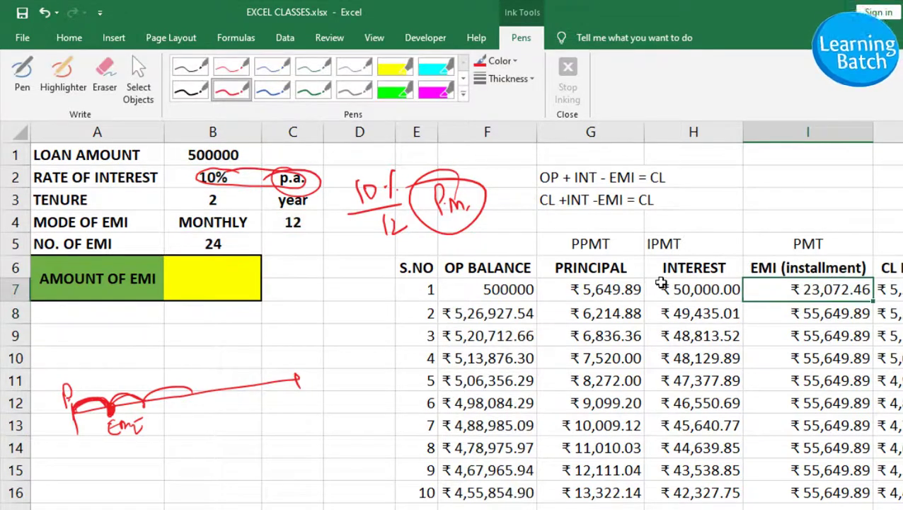
{"action": "key", "text": "ctrl+c"}
{"action": "key", "text": "ctrl+shift+Down"}
{"action": "key", "text": "ctrl+v"}
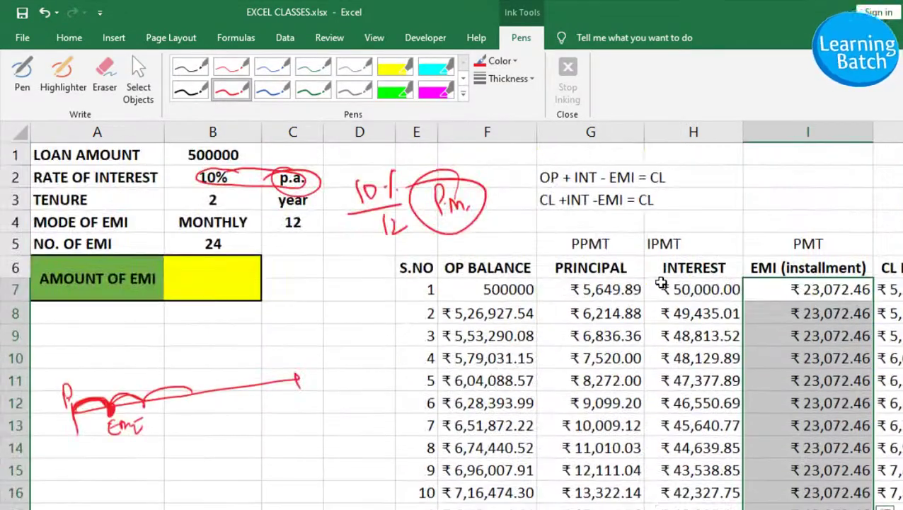
{"action": "key", "text": "Up"}
{"action": "key", "text": "Down"}
{"action": "key", "text": "Left"}
Step: Divide H7's IPMT rate by C4 so interest shows ₹4,166.67, and copy it down column H
{"action": "key", "text": "F2"}
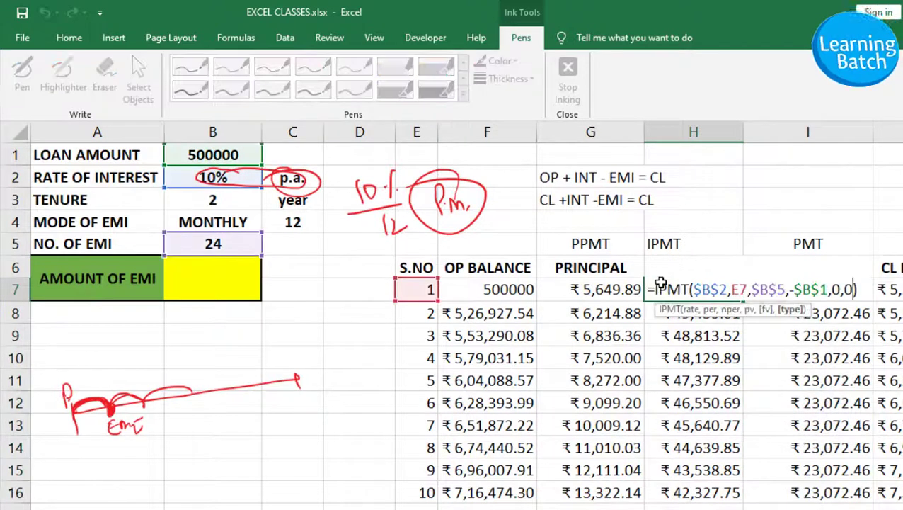
{"action": "key", "text": "Left"}
{"action": "key", "text": "Left"}
{"action": "key", "text": "Left"}
{"action": "key", "text": "Left"}
{"action": "key", "text": "Left"}
{"action": "key", "text": "Left"}
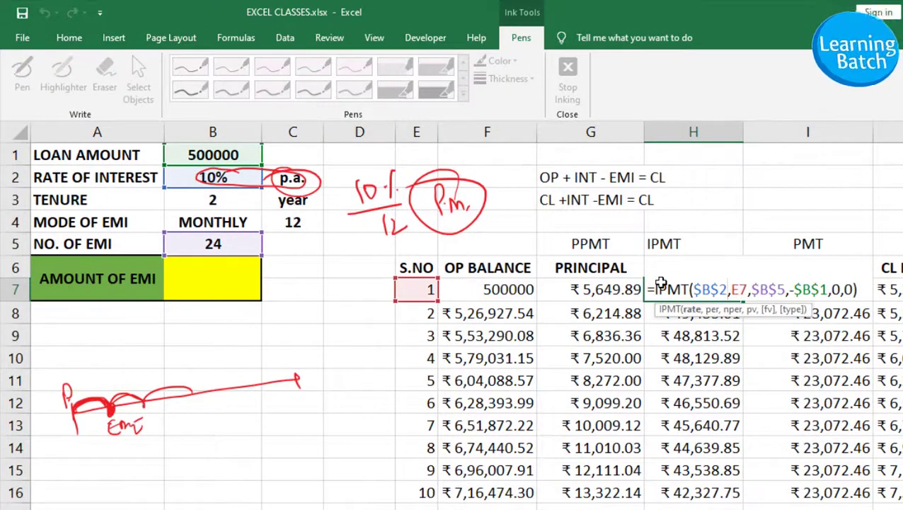
{"action": "type", "text": "/"}
{"action": "left_click", "coordinate": [315, 228]}
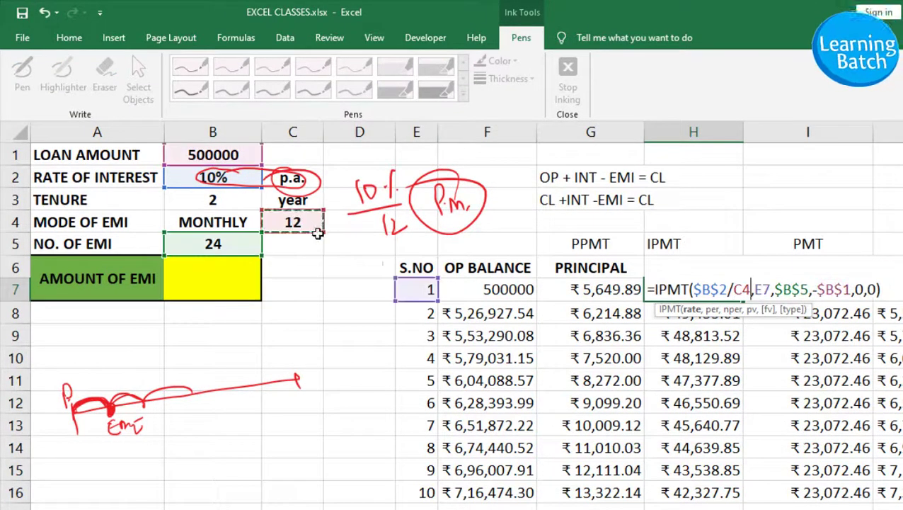
{"action": "key", "text": "Return"}
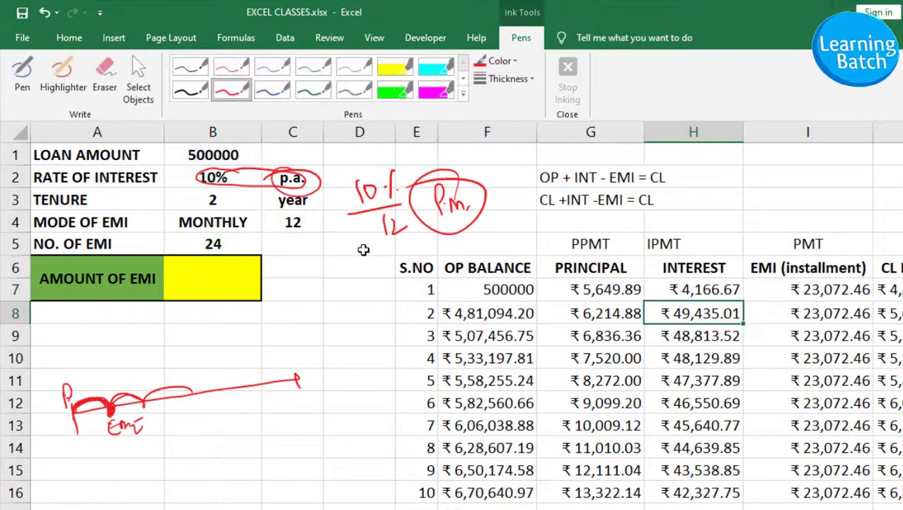
{"action": "key", "text": "Up"}
{"action": "key", "text": "ctrl+c"}
{"action": "key", "text": "ctrl+shift+Down"}
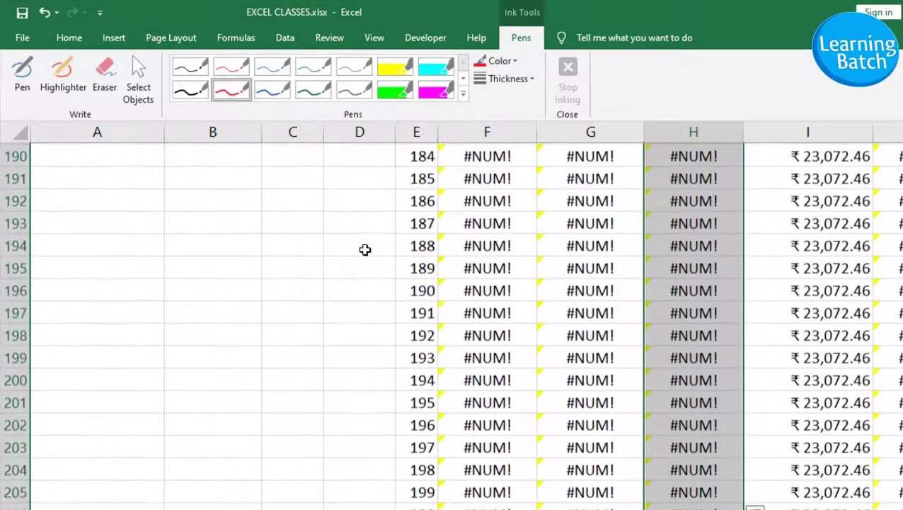
{"action": "key", "text": "Up"}
{"action": "key", "text": "Left"}
Step: Divide G7's PPMT rate by C4 so the first principal shows ₹18,905.80
{"action": "key", "text": "Down"}
{"action": "key", "text": "F2"}
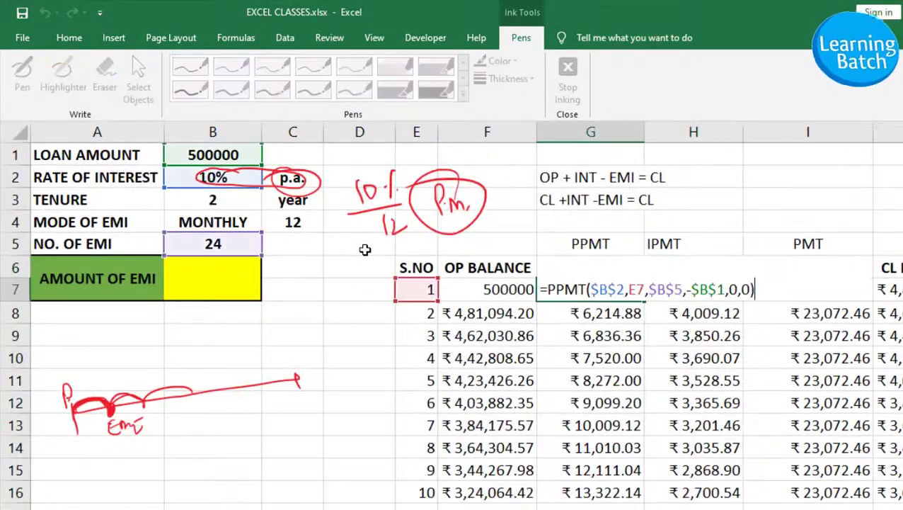
{"action": "key", "text": "Left"}
{"action": "key", "text": "Left"}
{"action": "key", "text": "Left"}
{"action": "key", "text": "Left"}
{"action": "key", "text": "Left"}
{"action": "key", "text": "Left"}
{"action": "key", "text": "Left"}
{"action": "key", "text": "Left"}
{"action": "key", "text": "Left"}
{"action": "key", "text": "Left"}
{"action": "key", "text": "Left"}
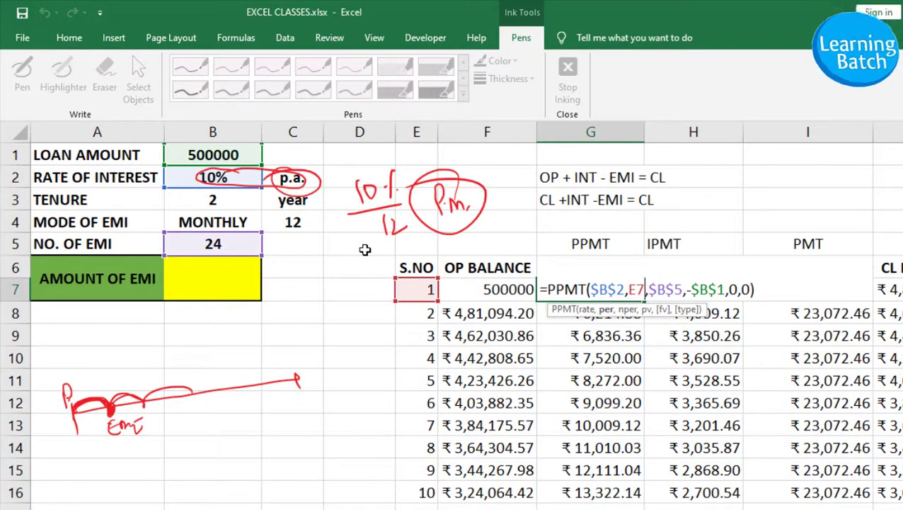
{"action": "key", "text": "Left"}
{"action": "key", "text": "Left"}
{"action": "key", "text": "Left"}
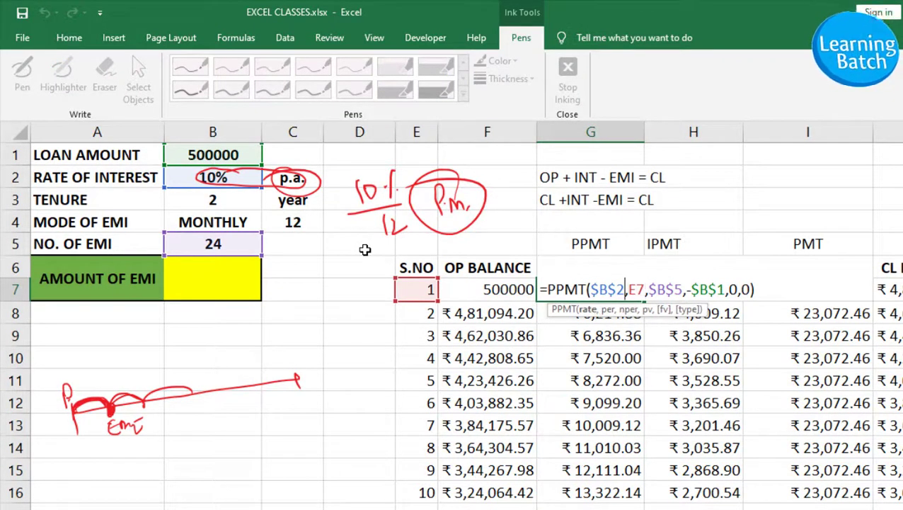
{"action": "type", "text": "/"}
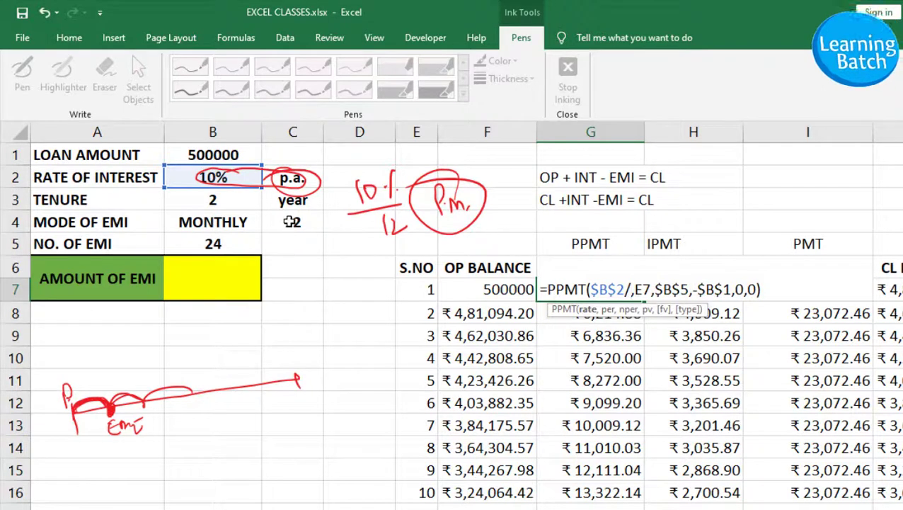
{"action": "left_click", "coordinate": [291, 222]}
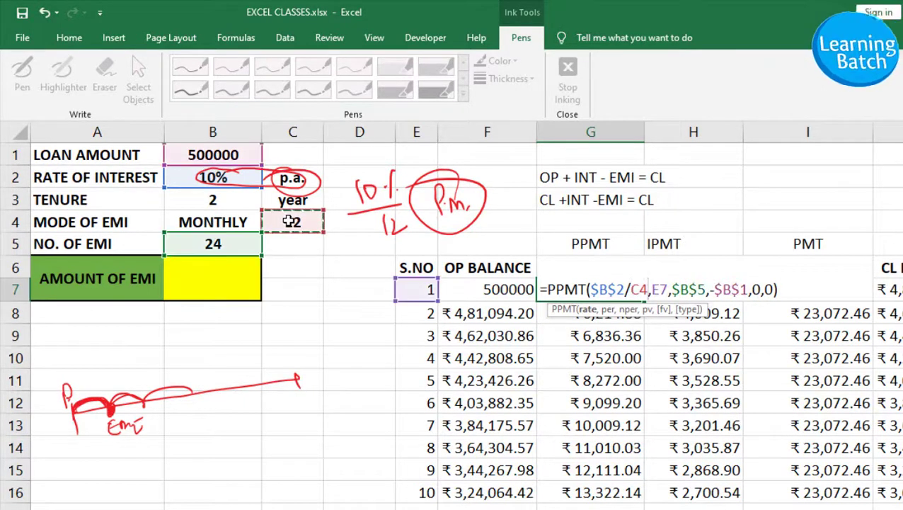
{"action": "key", "text": "Return"}
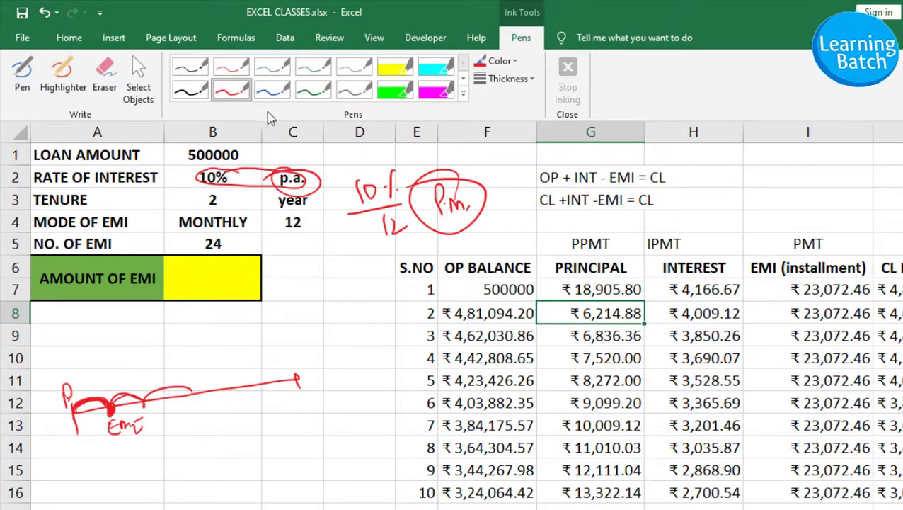
{"action": "left_click", "coordinate": [232, 90]}
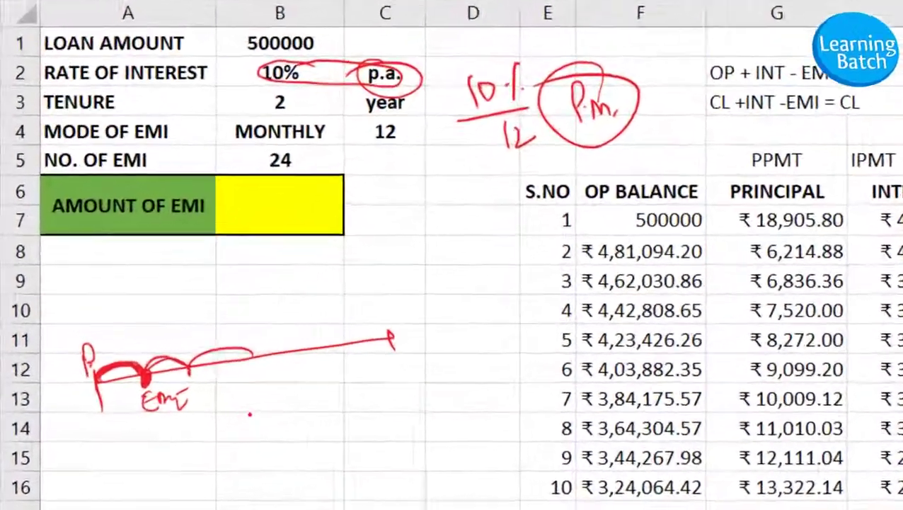
Step: Handwrite the formula P × r/100 × T × 12 in red ink below the inputs
{"action": "mouse_move", "coordinate": [257, 443]}
{"action": "left_mouse_down"}
{"action": "mouse_move", "coordinate": [268, 411]}
{"action": "mouse_move", "coordinate": [327, 419]}
{"action": "left_mouse_up"}
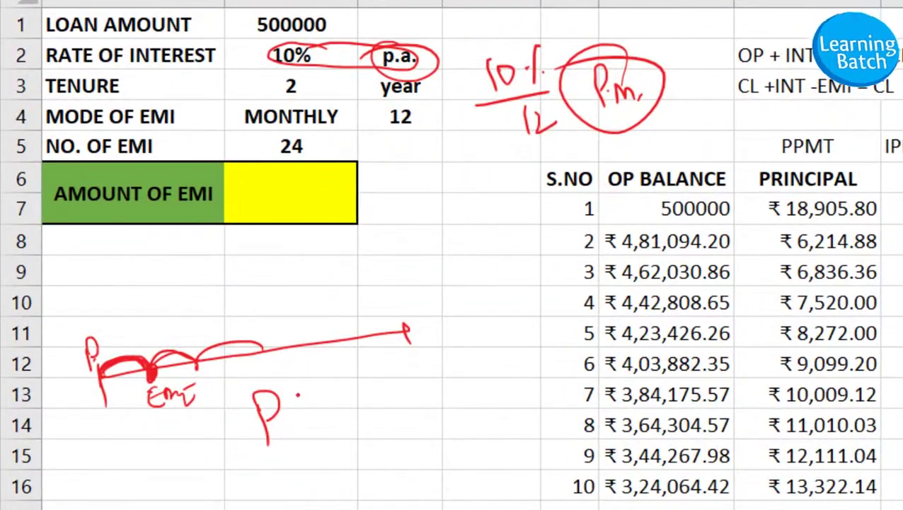
{"action": "left_click_drag", "start_coordinate": [319, 387], "coordinate": [306, 429]}
{"action": "mouse_move", "coordinate": [344, 393]}
{"action": "left_mouse_down"}
{"action": "mouse_move", "coordinate": [405, 409]}
{"action": "mouse_move", "coordinate": [386, 464]}
{"action": "left_mouse_up"}
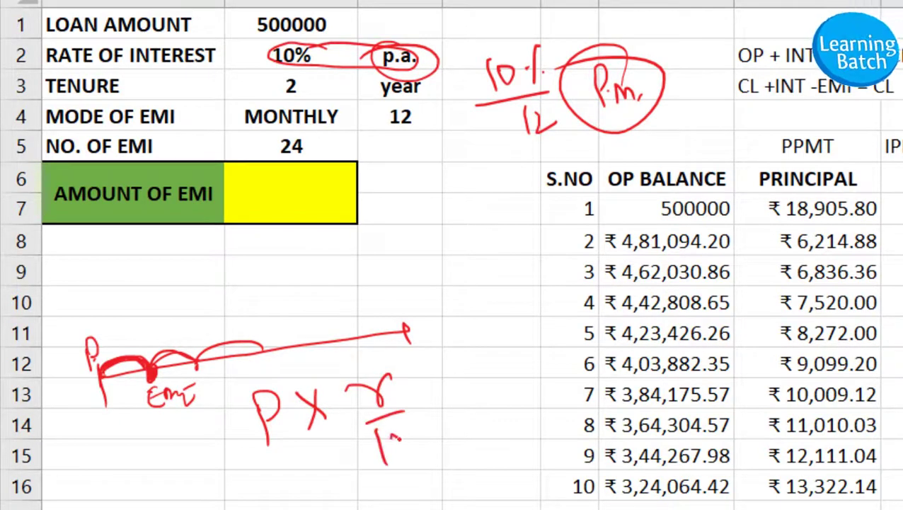
{"action": "left_click_drag", "start_coordinate": [395, 433], "coordinate": [400, 437]}
{"action": "left_click_drag", "start_coordinate": [413, 429], "coordinate": [417, 431]}
{"action": "mouse_move", "coordinate": [424, 384]}
{"action": "left_mouse_down"}
{"action": "mouse_move", "coordinate": [440, 395]}
{"action": "mouse_move", "coordinate": [426, 405]}
{"action": "left_mouse_up"}
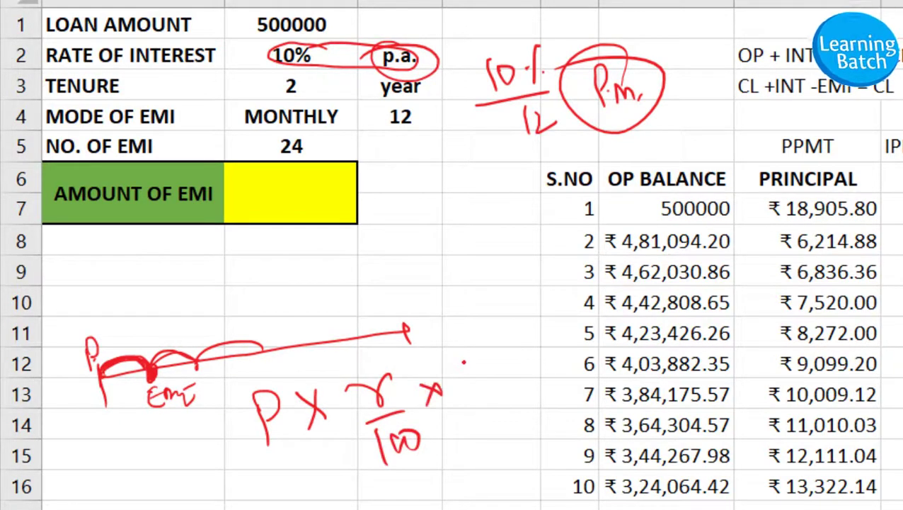
{"action": "left_click_drag", "start_coordinate": [468, 352], "coordinate": [475, 382]}
{"action": "left_click_drag", "start_coordinate": [452, 356], "coordinate": [486, 346]}
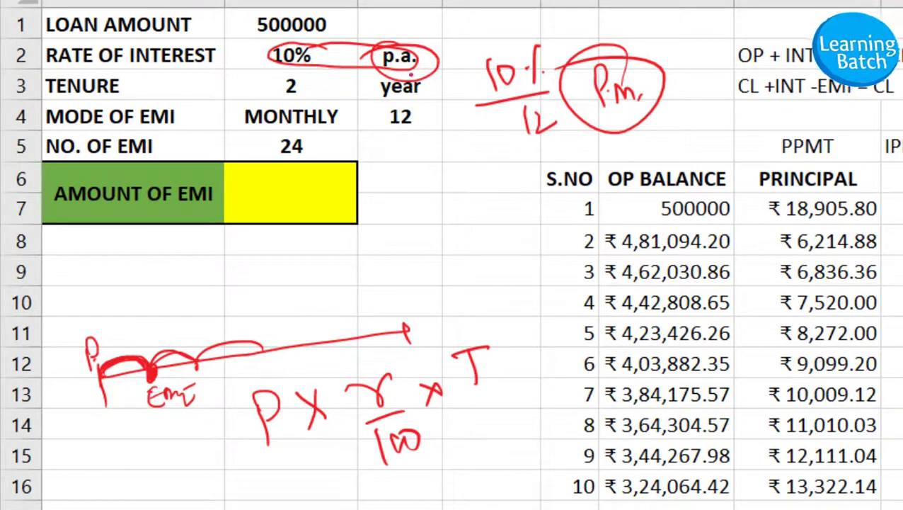
{"action": "left_click_drag", "start_coordinate": [488, 352], "coordinate": [507, 371]}
{"action": "mouse_move", "coordinate": [508, 350]}
{"action": "left_mouse_down"}
{"action": "mouse_move", "coordinate": [496, 374]}
{"action": "mouse_move", "coordinate": [551, 358]}
{"action": "left_mouse_up"}
{"action": "left_click", "coordinate": [451, 109]}
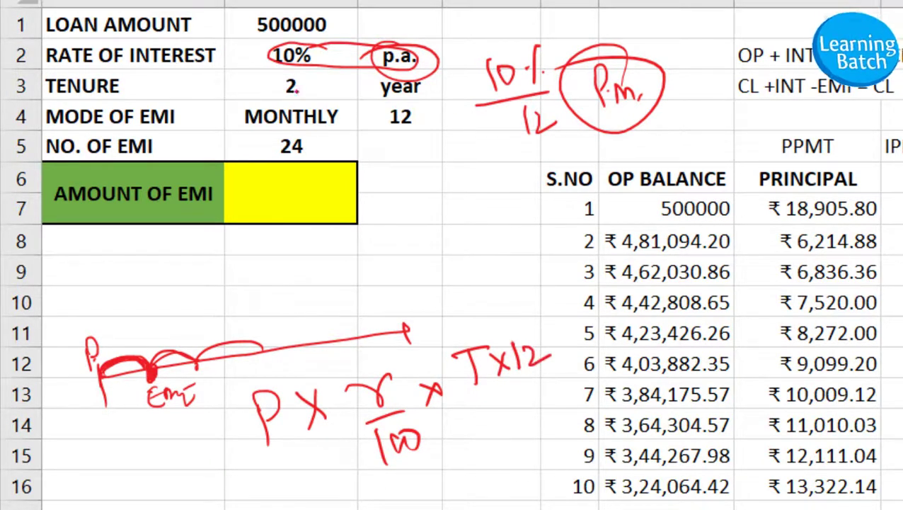
Step: Circle the tenure 2, the 24 EMIs, r, T×12 and 10% p.a., adding ×12 to the denominator
{"action": "mouse_move", "coordinate": [309, 73]}
{"action": "left_mouse_down"}
{"action": "mouse_move", "coordinate": [276, 84]}
{"action": "mouse_move", "coordinate": [317, 108]}
{"action": "mouse_move", "coordinate": [293, 90]}
{"action": "mouse_move", "coordinate": [375, 122]}
{"action": "mouse_move", "coordinate": [369, 107]}
{"action": "mouse_move", "coordinate": [386, 99]}
{"action": "left_mouse_up"}
{"action": "mouse_move", "coordinate": [298, 134]}
{"action": "left_mouse_down"}
{"action": "mouse_move", "coordinate": [287, 166]}
{"action": "mouse_move", "coordinate": [311, 126]}
{"action": "mouse_move", "coordinate": [282, 127]}
{"action": "left_mouse_up"}
{"action": "mouse_move", "coordinate": [499, 327]}
{"action": "left_mouse_down"}
{"action": "mouse_move", "coordinate": [503, 392]}
{"action": "mouse_move", "coordinate": [446, 332]}
{"action": "left_mouse_up"}
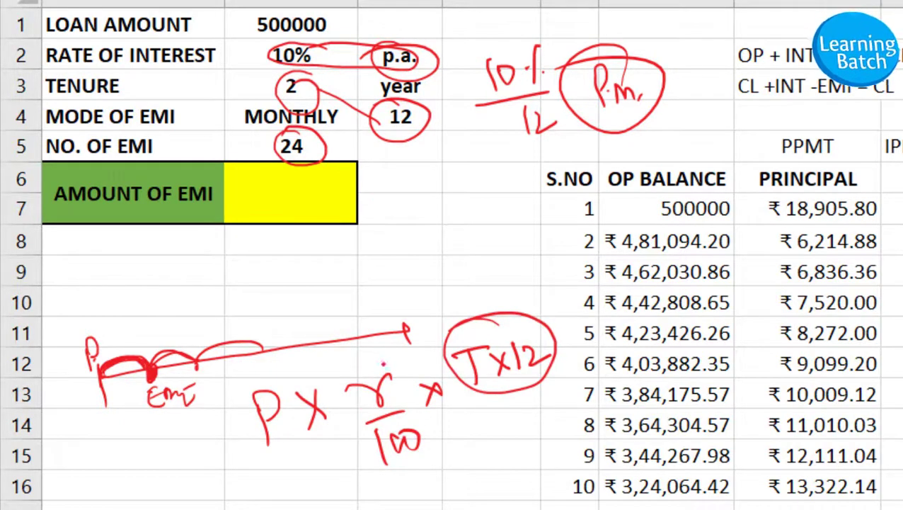
{"action": "mouse_move", "coordinate": [383, 364]}
{"action": "left_mouse_down"}
{"action": "mouse_move", "coordinate": [408, 371]}
{"action": "mouse_move", "coordinate": [342, 362]}
{"action": "left_mouse_up"}
{"action": "mouse_move", "coordinate": [290, 66]}
{"action": "left_mouse_down"}
{"action": "mouse_move", "coordinate": [428, 84]}
{"action": "mouse_move", "coordinate": [371, 40]}
{"action": "mouse_move", "coordinate": [262, 35]}
{"action": "mouse_move", "coordinate": [311, 78]}
{"action": "left_mouse_up"}
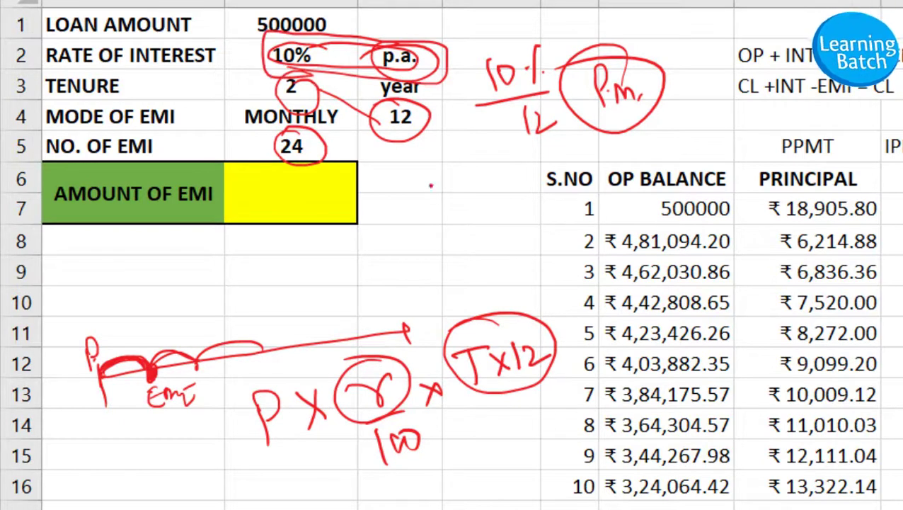
{"action": "left_click_drag", "start_coordinate": [358, 437], "coordinate": [333, 439]}
{"action": "mouse_move", "coordinate": [416, 422]}
{"action": "left_mouse_down"}
{"action": "mouse_move", "coordinate": [433, 436]}
{"action": "mouse_move", "coordinate": [429, 445]}
{"action": "mouse_move", "coordinate": [472, 436]}
{"action": "left_mouse_up"}
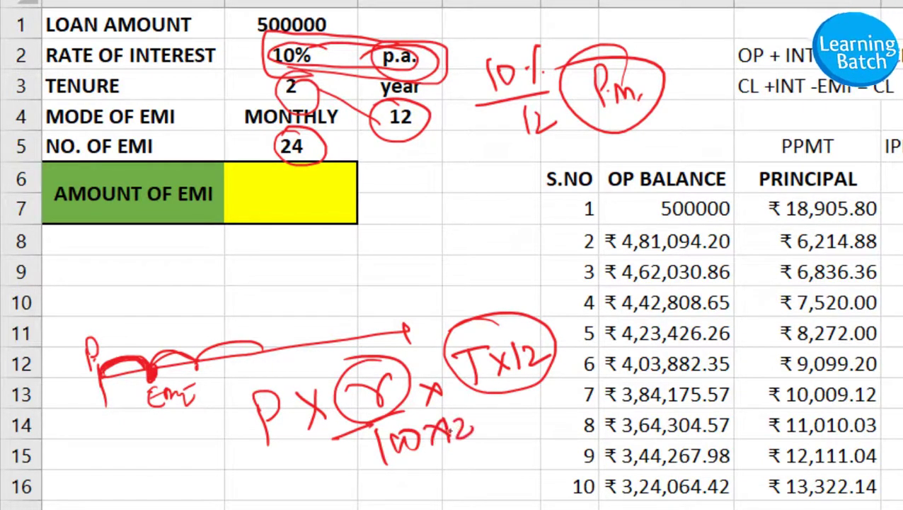
{"action": "left_click_drag", "start_coordinate": [394, 413], "coordinate": [445, 405]}
{"action": "left_click_drag", "start_coordinate": [512, 338], "coordinate": [557, 404]}
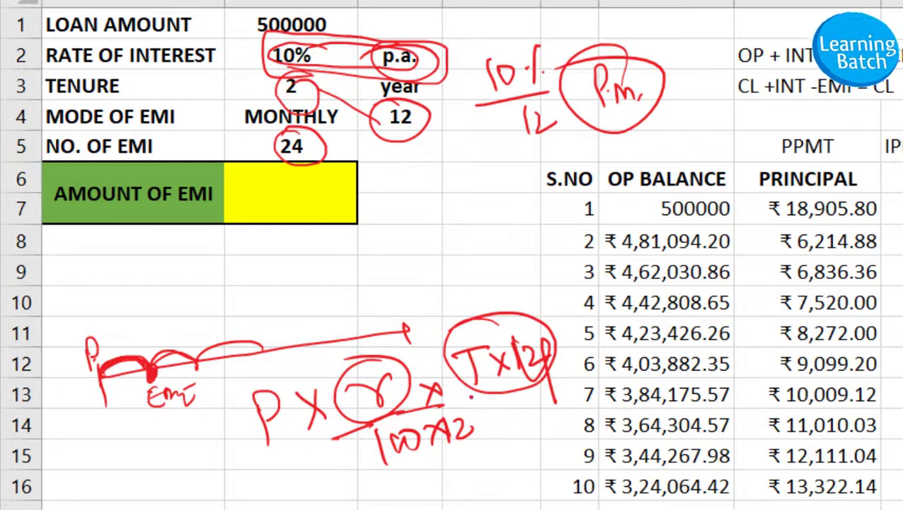
Step: Loop around the handwritten formula, then erase all the red ink from the sheet
{"action": "left_click_drag", "start_coordinate": [532, 289], "coordinate": [272, 506]}
{"action": "left_click_drag", "start_coordinate": [517, 494], "coordinate": [402, 506]}
{"action": "left_click_drag", "start_coordinate": [552, 287], "coordinate": [394, 496]}
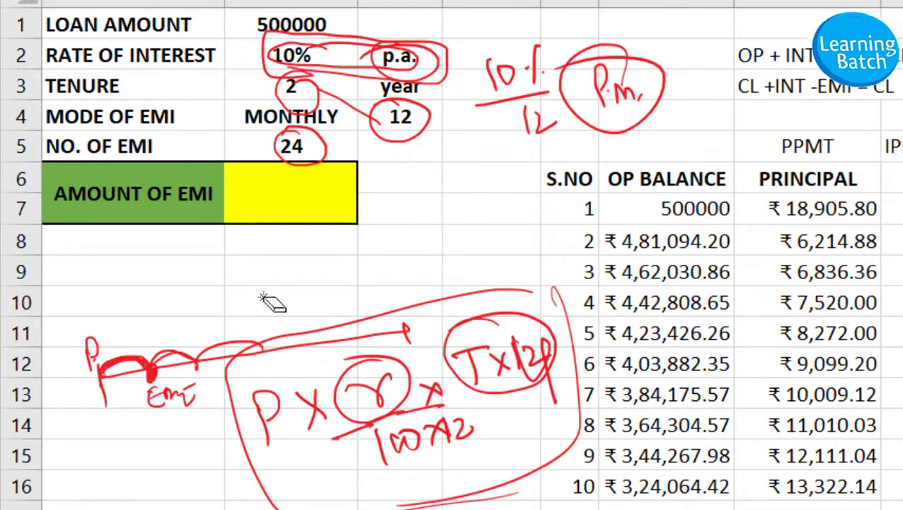
{"action": "mouse_move", "coordinate": [368, 376]}
{"action": "left_mouse_down"}
{"action": "mouse_move", "coordinate": [326, 342]}
{"action": "mouse_move", "coordinate": [521, 364]}
{"action": "mouse_move", "coordinate": [396, 439]}
{"action": "mouse_move", "coordinate": [383, 375]}
{"action": "mouse_move", "coordinate": [82, 365]}
{"action": "mouse_move", "coordinate": [252, 359]}
{"action": "left_mouse_up"}
{"action": "mouse_move", "coordinate": [243, 157]}
{"action": "left_mouse_down"}
{"action": "mouse_move", "coordinate": [238, 116]}
{"action": "mouse_move", "coordinate": [351, 88]}
{"action": "mouse_move", "coordinate": [564, 89]}
{"action": "mouse_move", "coordinate": [484, 75]}
{"action": "mouse_move", "coordinate": [631, 115]}
{"action": "left_mouse_up"}
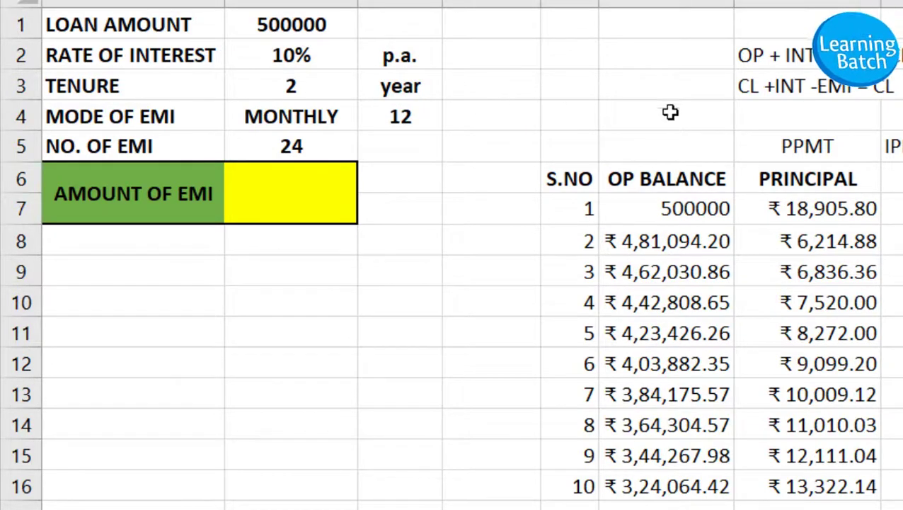
Step: Link instalment 3's opening balance to the previous closing balance with =J8
{"action": "left_click", "coordinate": [678, 279]}
{"action": "type", "text": "=J8"}
{"action": "key", "text": "ctrl+Return"}
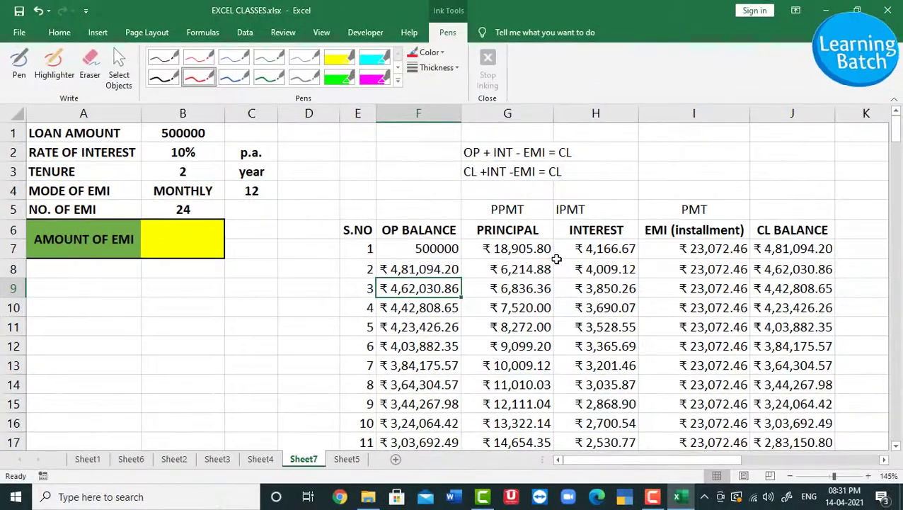
Step: Set the EMI mode in B4 to QRT
{"action": "left_click", "coordinate": [188, 194]}
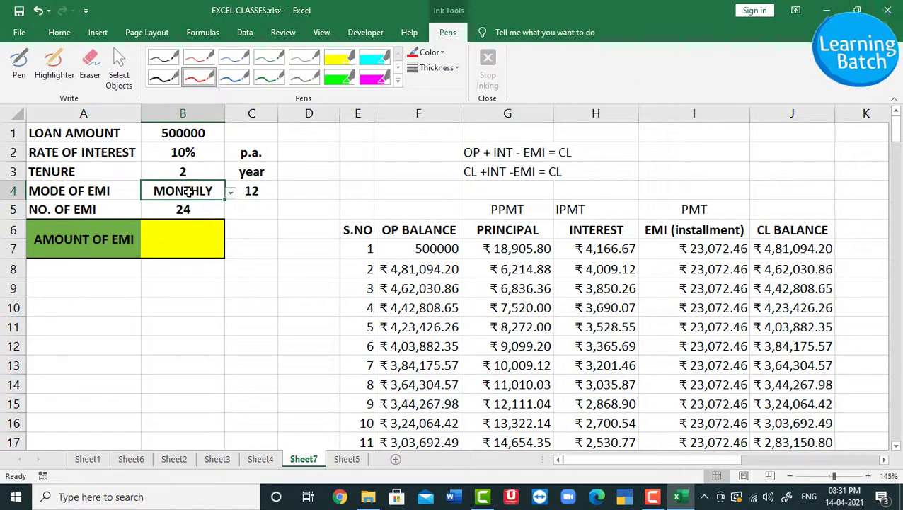
{"action": "key", "text": "alt+Down"}
{"action": "key", "text": "Down"}
{"action": "key", "text": "Down"}
{"action": "key", "text": "Up"}
{"action": "key", "text": "Return"}
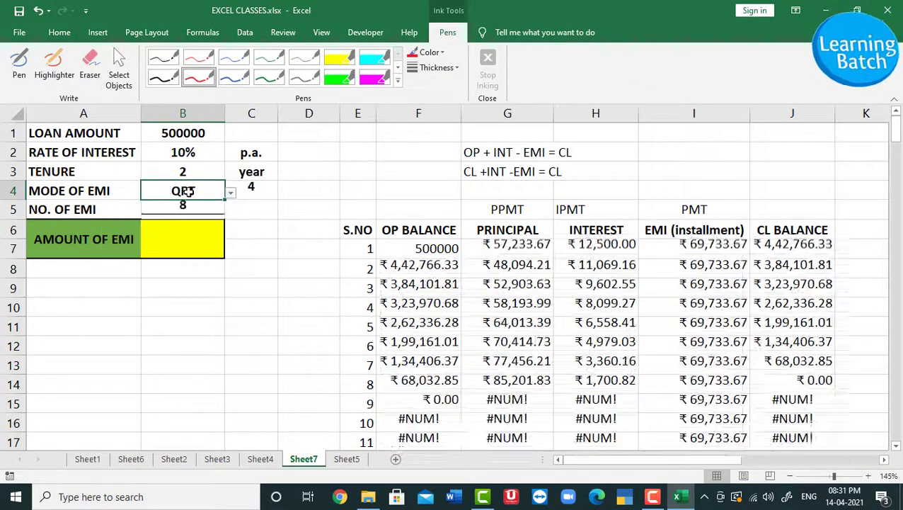
{"action": "key", "text": "Return"}
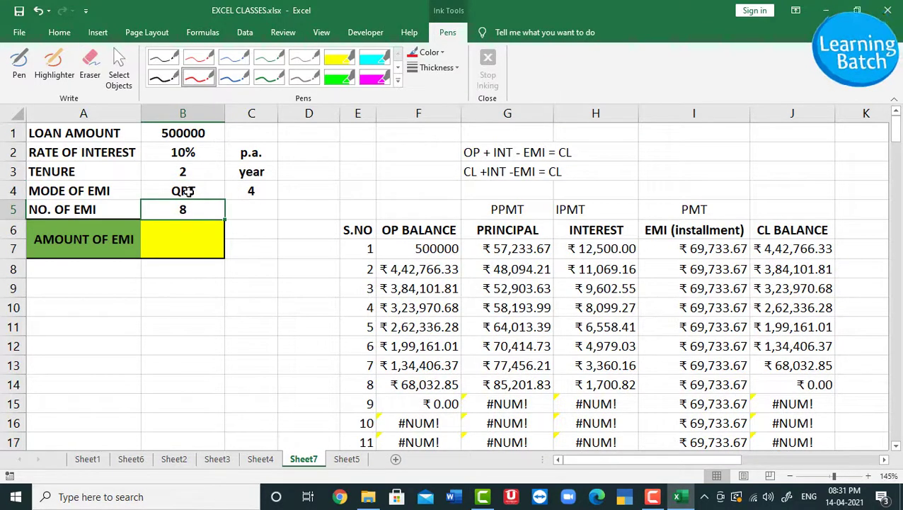
Step: Enter a loan amount of 20000 and a 12% interest rate
{"action": "key", "text": "Right"}
{"action": "key", "text": "Right"}
{"action": "key", "text": "Right"}
{"action": "key", "text": "Right"}
{"action": "key", "text": "Down"}
{"action": "key", "text": "Down"}
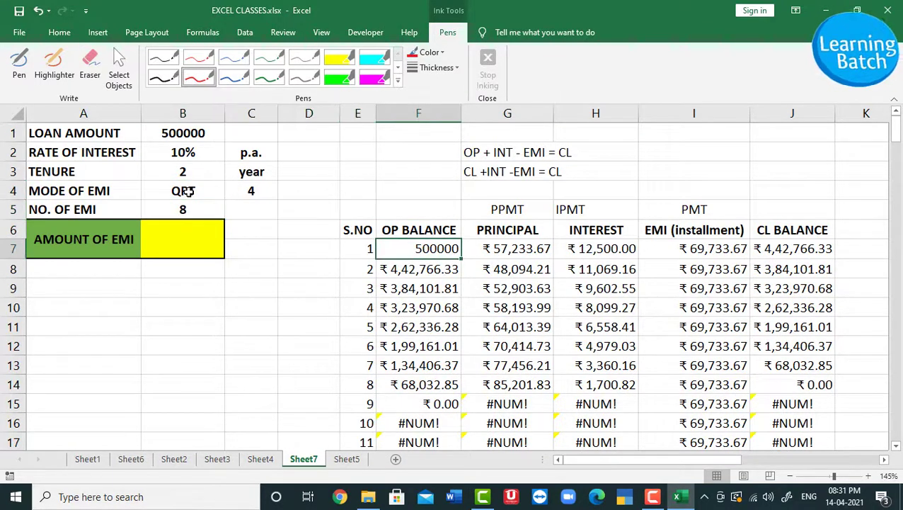
{"action": "key", "text": "Left"}
{"action": "key", "text": "shift+Right"}
{"action": "key", "text": "shift+Right"}
{"action": "key", "text": "shift+Right"}
{"action": "key", "text": "shift+Right"}
{"action": "key", "text": "shift+Right"}
{"action": "key", "text": "shift+Down"}
{"action": "key", "text": "shift+Down"}
{"action": "key", "text": "shift+Down"}
{"action": "key", "text": "shift+Down"}
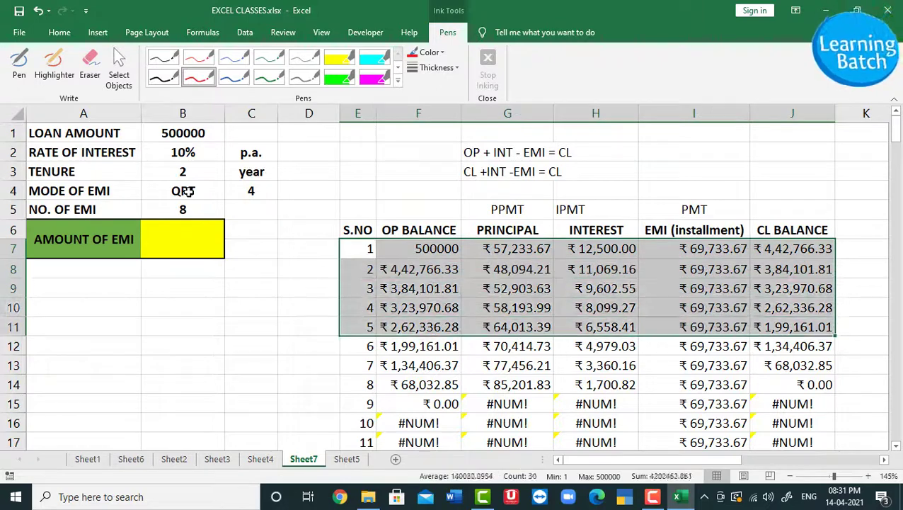
{"action": "key", "text": "shift+Down"}
{"action": "key", "text": "shift+Down"}
{"action": "key", "text": "shift+Down"}
{"action": "key", "text": "shift+Down"}
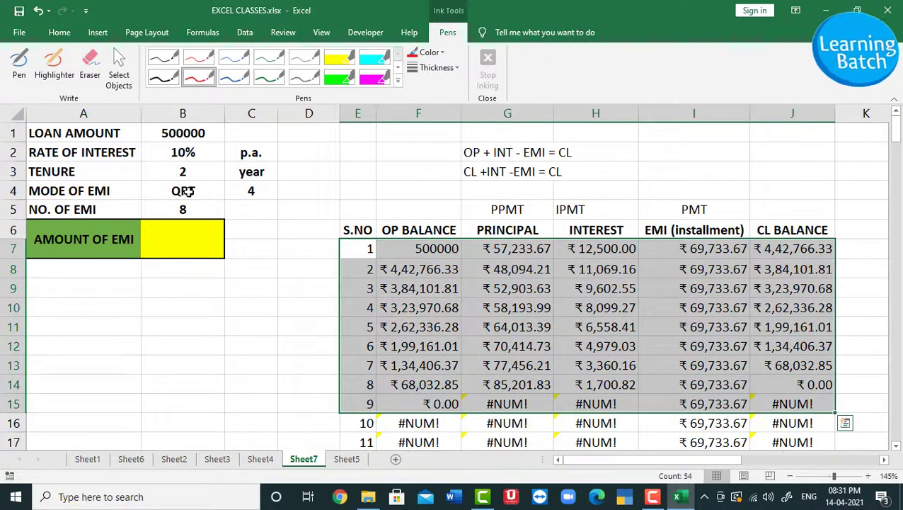
{"action": "key", "text": "Left"}
{"action": "key", "text": "Left"}
{"action": "key", "text": "Left"}
{"action": "key", "text": "Up"}
{"action": "key", "text": "Up"}
{"action": "key", "text": "Up"}
{"action": "key", "text": "Up"}
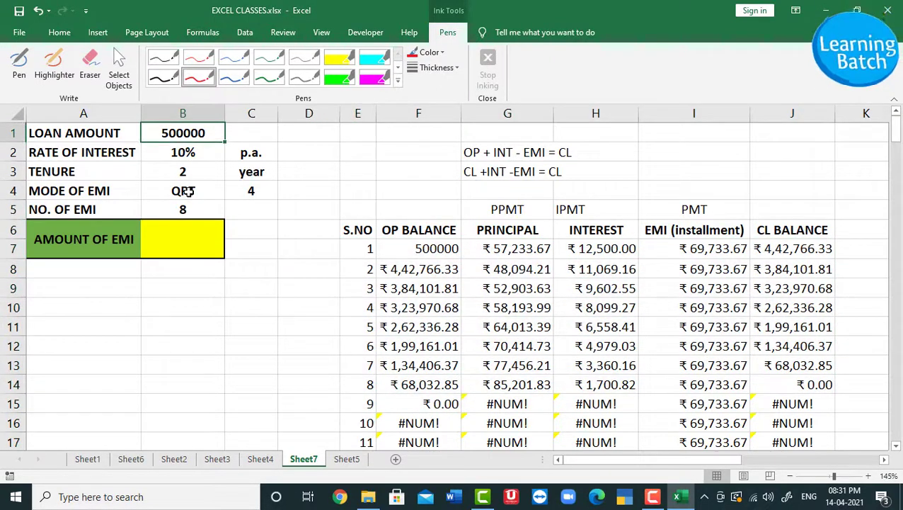
{"action": "type", "text": "2000"}
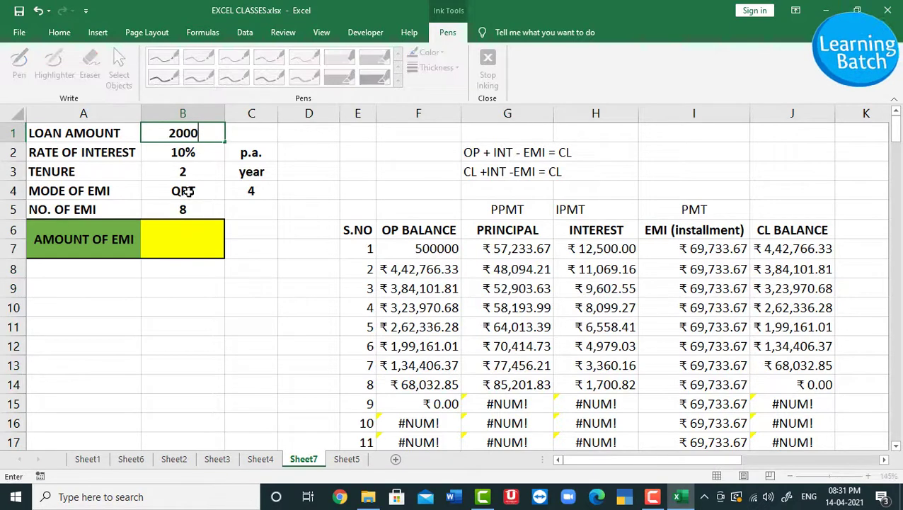
{"action": "type", "text": "0"}
{"action": "key", "text": "Return"}
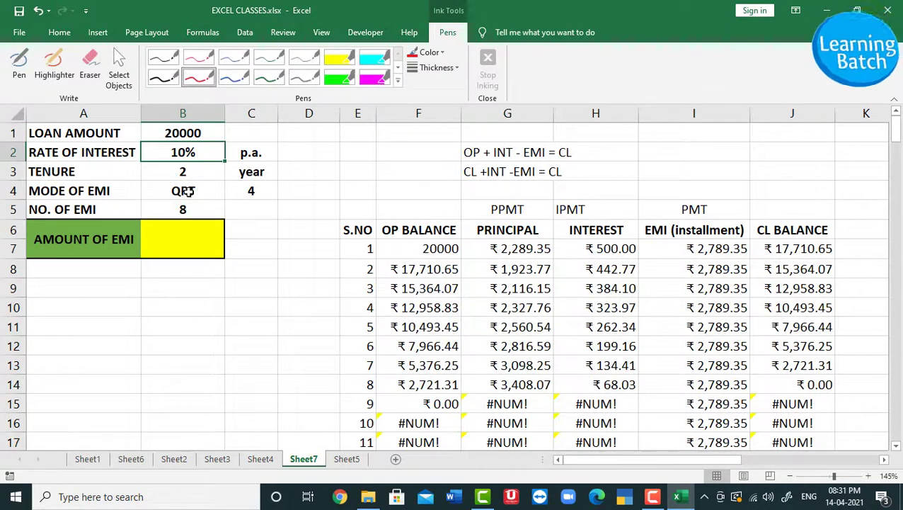
{"action": "type", "text": "12"}
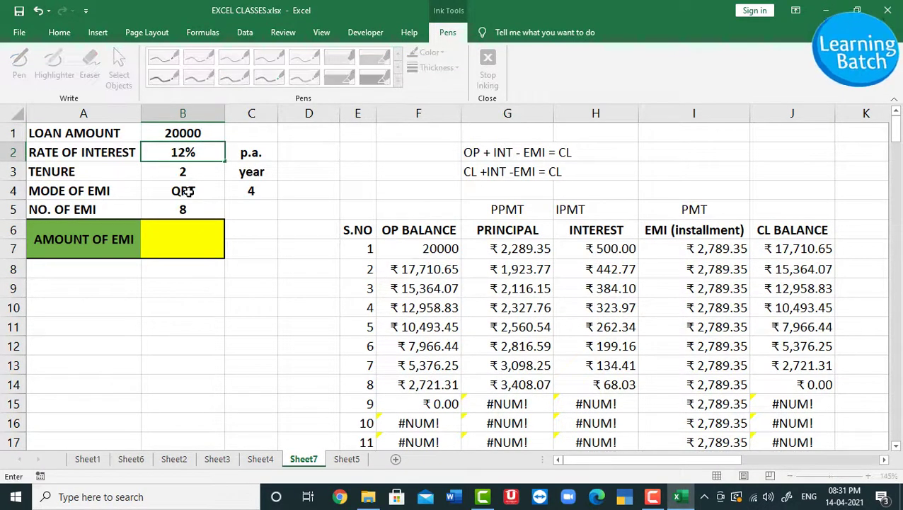
{"action": "key", "text": "Return"}
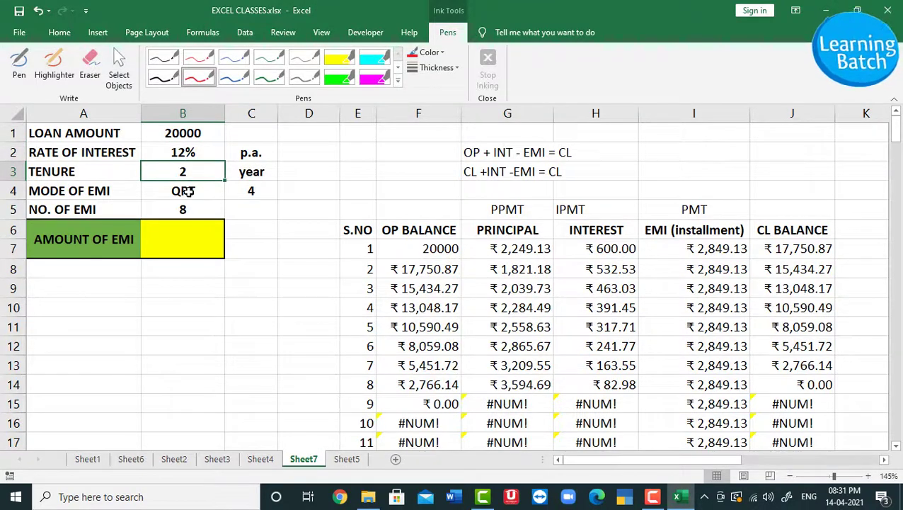
Step: Switch the EMI mode in B4 to MONTHLY and check the first EMI in I7
{"action": "left_click", "coordinate": [185, 191]}
{"action": "key", "text": "alt+Down"}
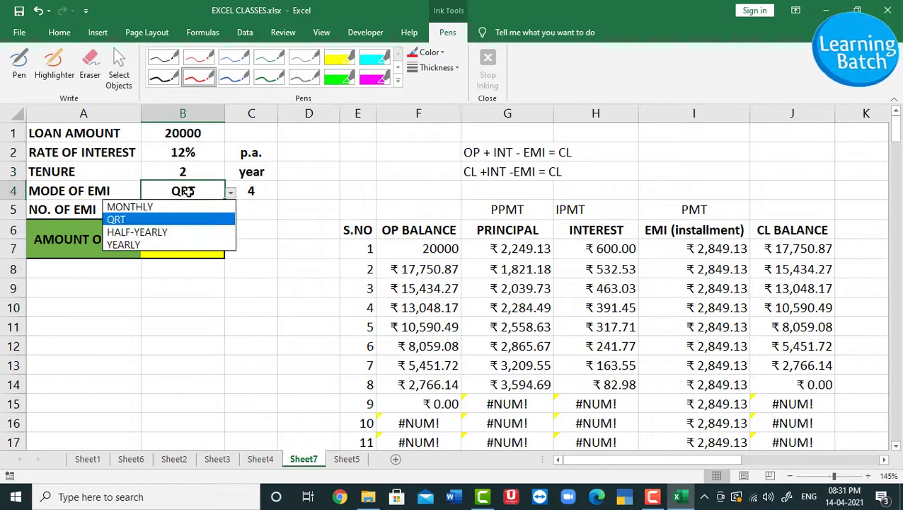
{"action": "key", "text": "Up"}
{"action": "key", "text": "Return"}
{"action": "key", "text": "Right"}
{"action": "key", "text": "Right"}
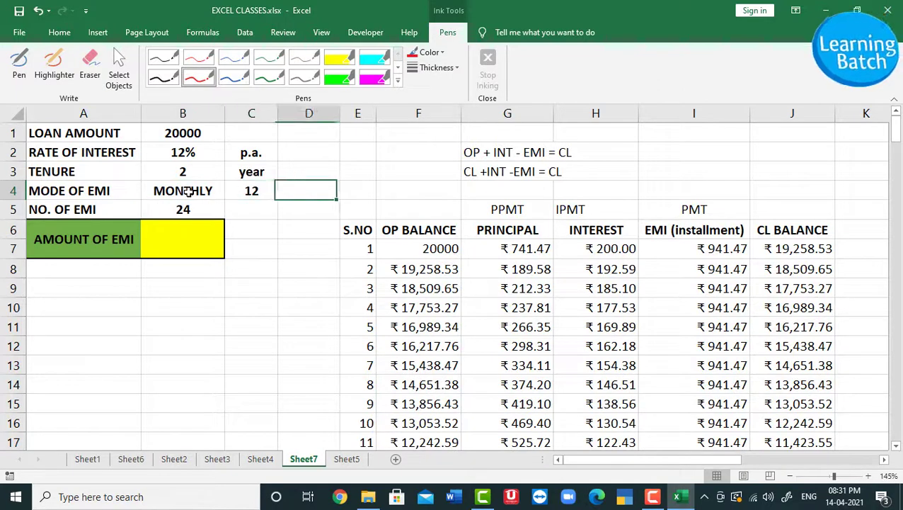
{"action": "key", "text": "Right"}
{"action": "key", "text": "Down"}
{"action": "key", "text": "Right"}
{"action": "key", "text": "Right"}
{"action": "key", "text": "Right"}
{"action": "key", "text": "Right"}
{"action": "key", "text": "Right"}
{"action": "key", "text": "Down"}
{"action": "key", "text": "Down"}
{"action": "key", "text": "Left"}
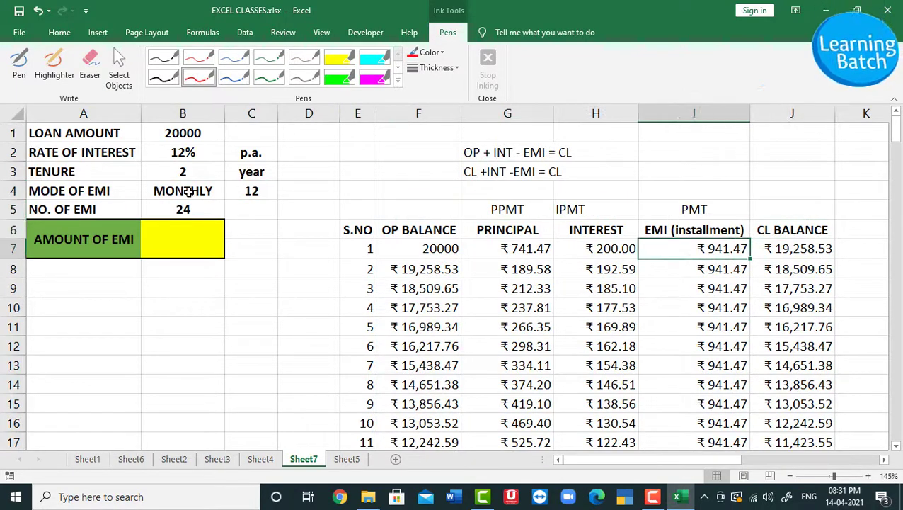
Step: Change the loan amount in B1 to 25000
{"action": "key", "text": "Left"}
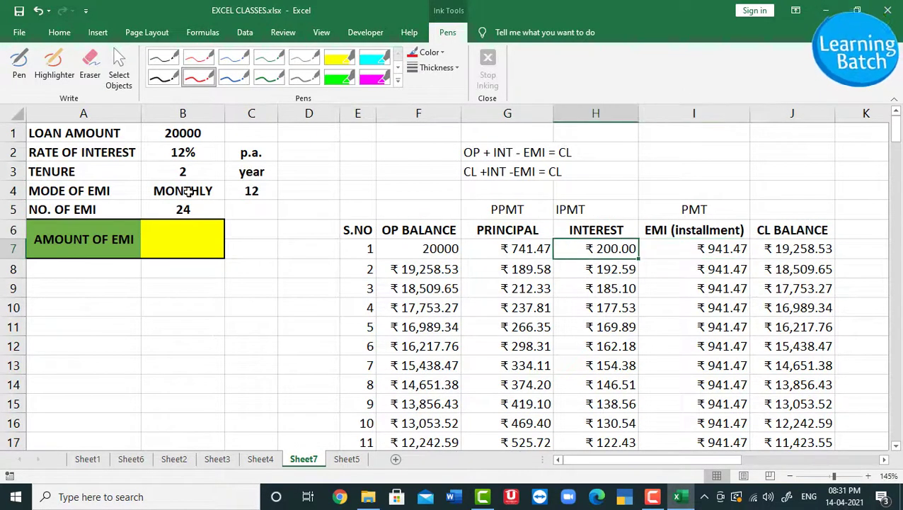
{"action": "key", "text": "Left"}
{"action": "key", "text": "Left"}
{"action": "key", "text": "Home"}
{"action": "key", "text": "Up"}
{"action": "key", "text": "Up"}
{"action": "key", "text": "Up"}
{"action": "key", "text": "Up"}
{"action": "key", "text": "Up"}
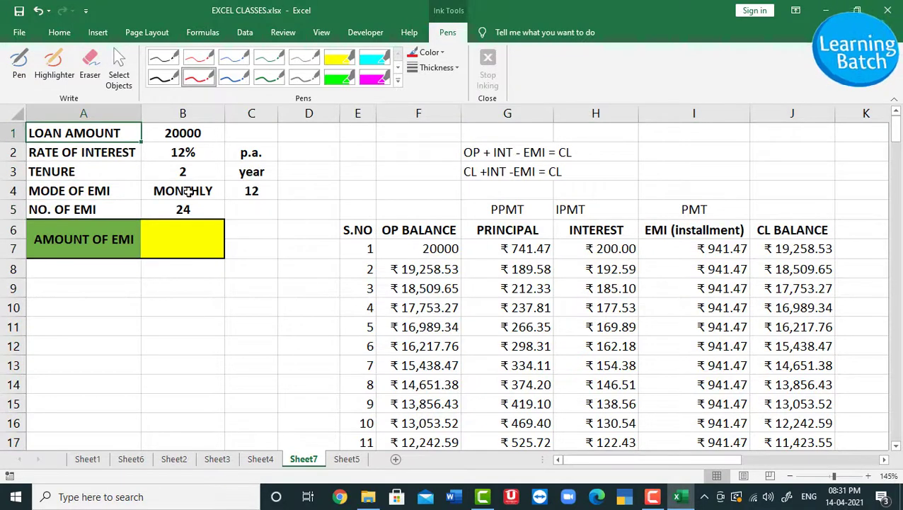
{"action": "key", "text": "Right"}
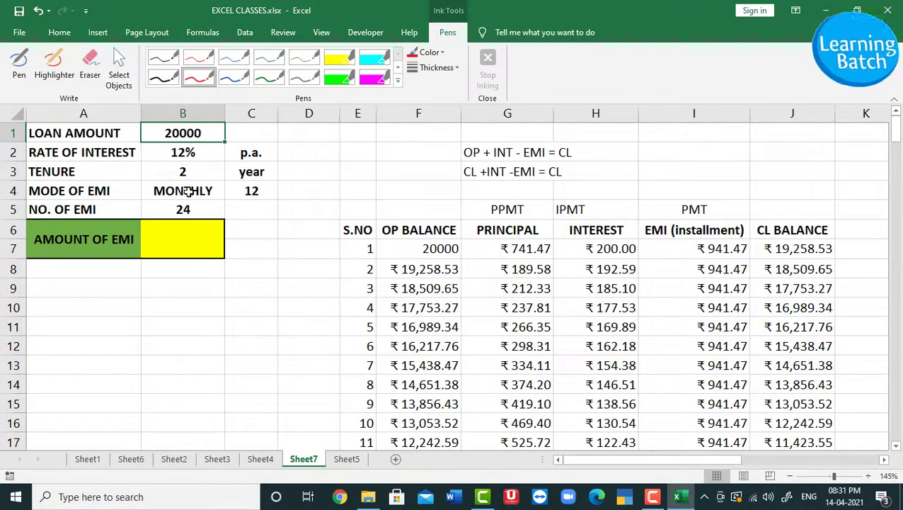
{"action": "type", "text": "25"}
{"action": "key", "text": "Return"}
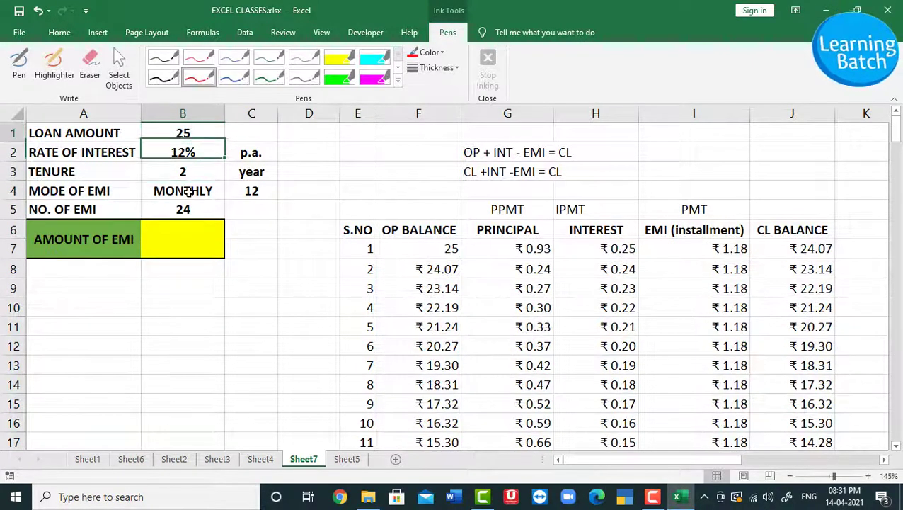
{"action": "key", "text": "Up"}
{"action": "type", "text": "25000"}
{"action": "key", "text": "Return"}
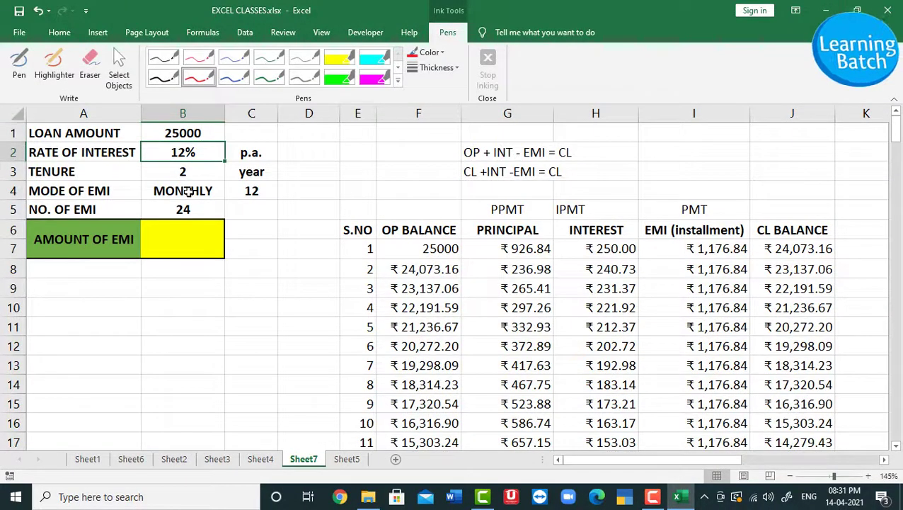
Step: Set the tenure in B3 to 1 year and check the ₹2,221.22 EMI
{"action": "key", "text": "Down"}
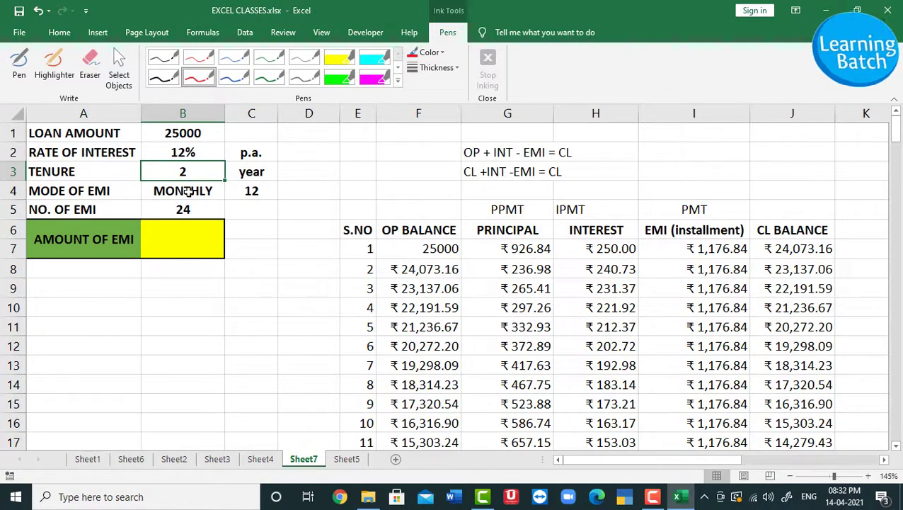
{"action": "type", "text": "1"}
{"action": "key", "text": "Return"}
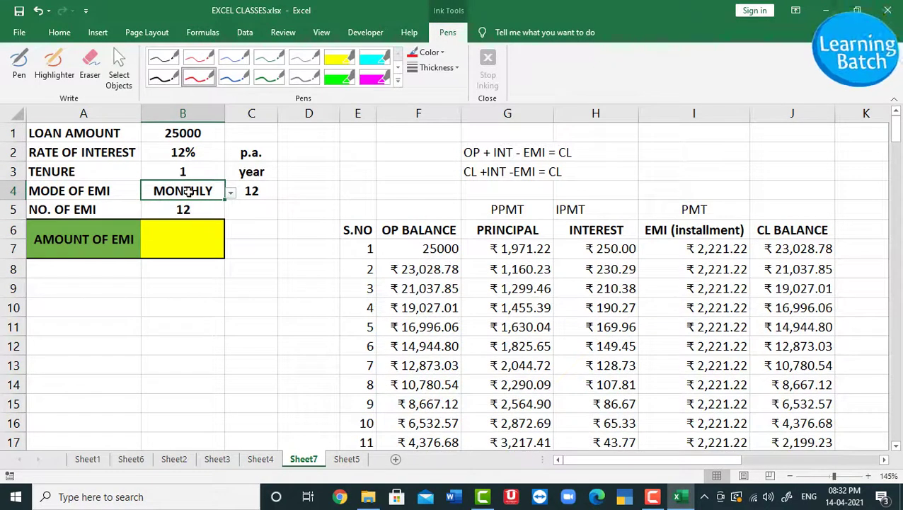
{"action": "key", "text": "Down"}
{"action": "key", "text": "Right"}
{"action": "key", "text": "Right"}
{"action": "key", "text": "Right"}
{"action": "key", "text": "Down"}
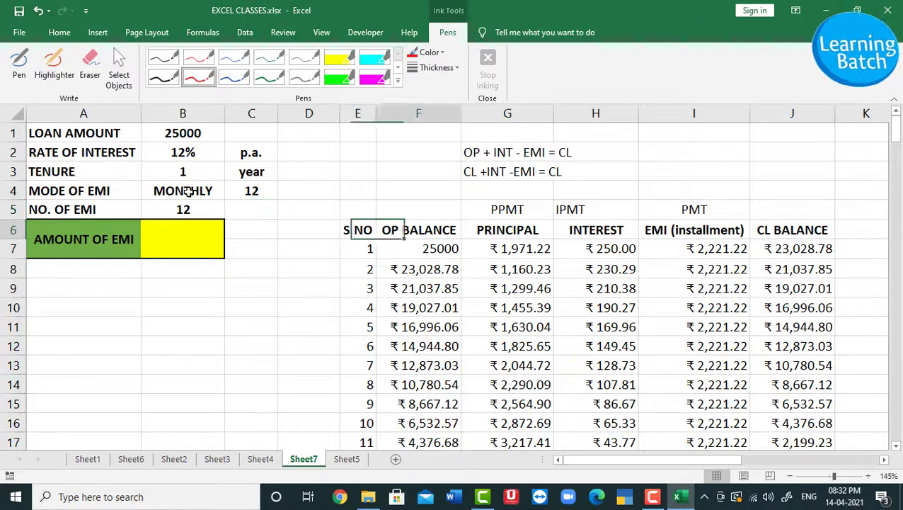
{"action": "key", "text": "Right"}
{"action": "key", "text": "Right"}
{"action": "key", "text": "Right"}
{"action": "key", "text": "Right"}
{"action": "key", "text": "Right"}
{"action": "key", "text": "Down"}
{"action": "key", "text": "Left"}
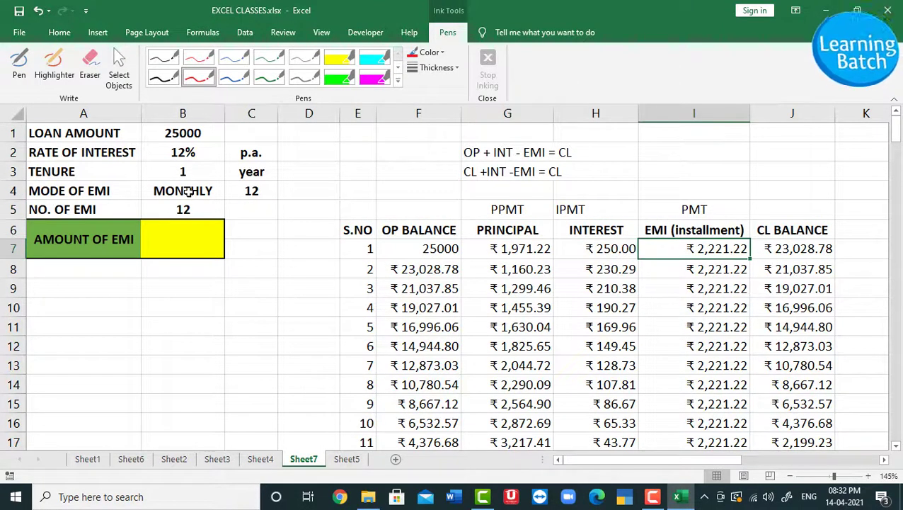
{"action": "key", "text": "Left"}
{"action": "key", "text": "Left"}
{"action": "key", "text": "Up"}
{"action": "key", "text": "Up"}
{"action": "key", "text": "Up"}
{"action": "key", "text": "Up"}
Step: Delete the G2:G3 formula notes and link the AMOUNT OF EMI cell to =I7
{"action": "key", "text": "shift+Up"}
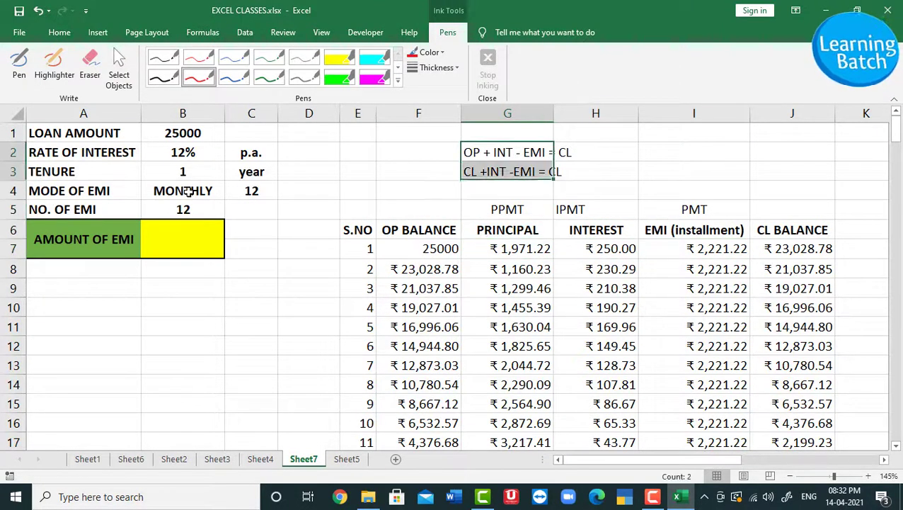
{"action": "key", "text": "Delete"}
{"action": "key", "text": "Right"}
{"action": "key", "text": "Left"}
{"action": "key", "text": "Left"}
{"action": "key", "text": "Left"}
{"action": "key", "text": "Left"}
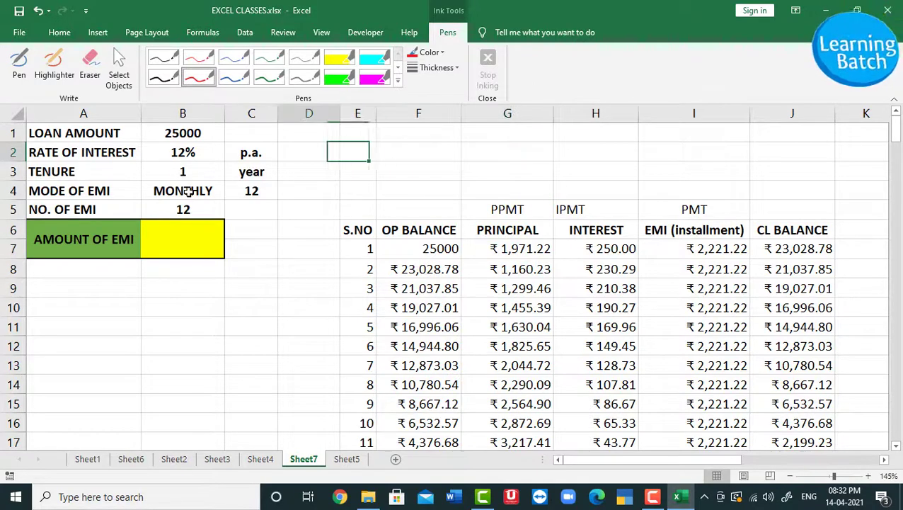
{"action": "key", "text": "Down"}
{"action": "key", "text": "Down"}
{"action": "key", "text": "Down"}
{"action": "key", "text": "Down"}
{"action": "key", "text": "Left"}
{"action": "key", "text": "Left"}
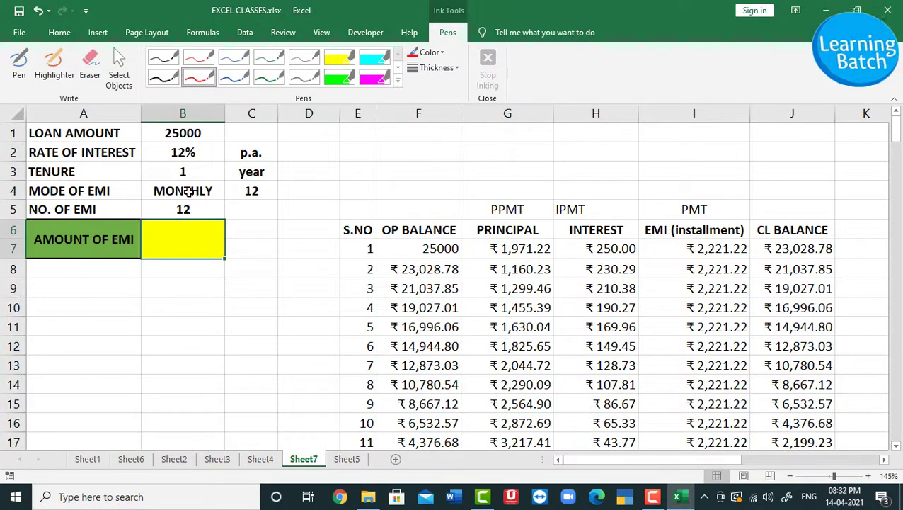
{"action": "type", "text": "="}
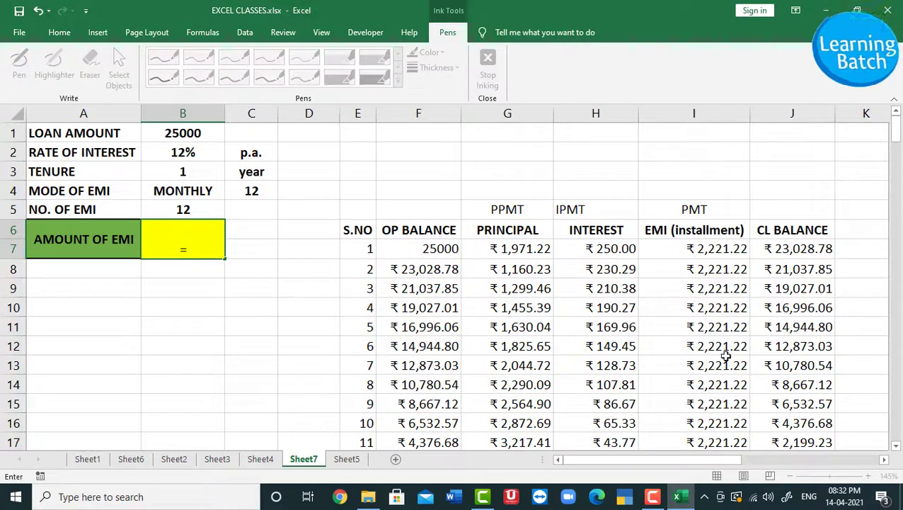
{"action": "left_click", "coordinate": [706, 249]}
{"action": "key", "text": "Return"}
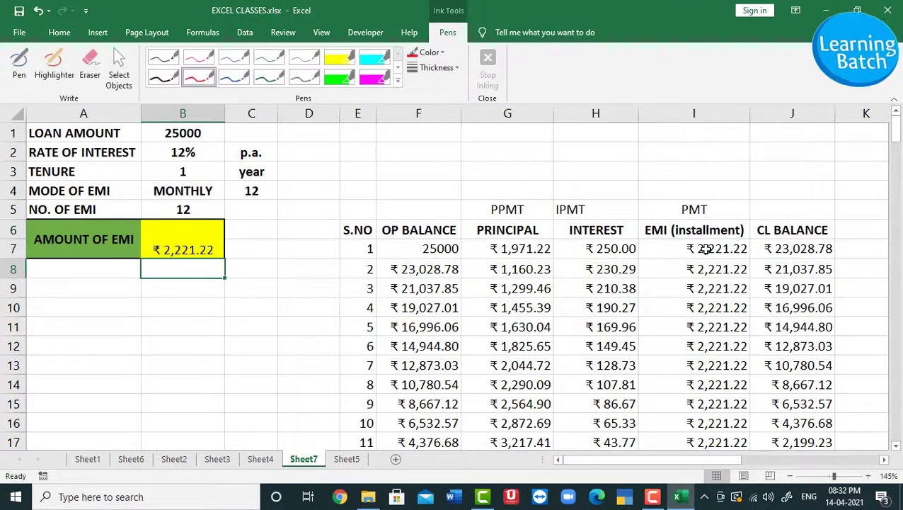
{"action": "key", "text": "Up"}
Step: Middle-align the EMI amount cell and increase its font size
{"action": "left_click", "coordinate": [53, 33]}
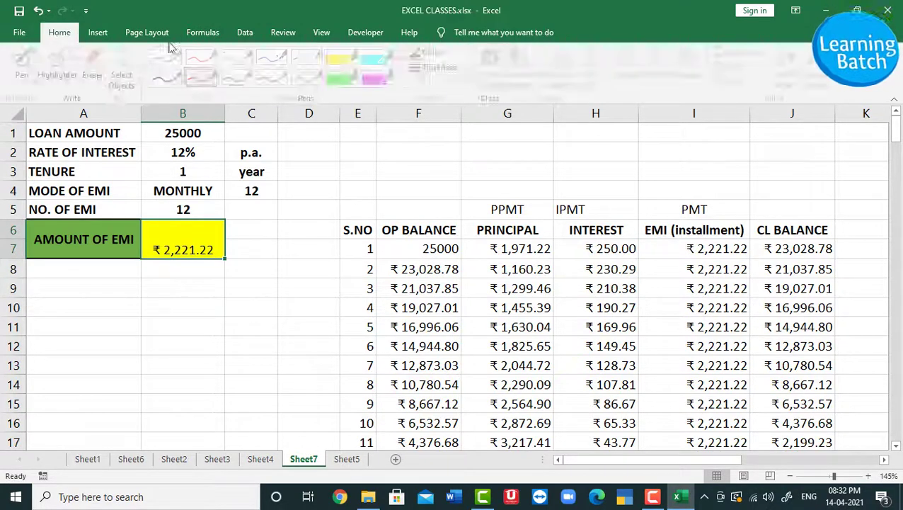
{"action": "left_click", "coordinate": [236, 58]}
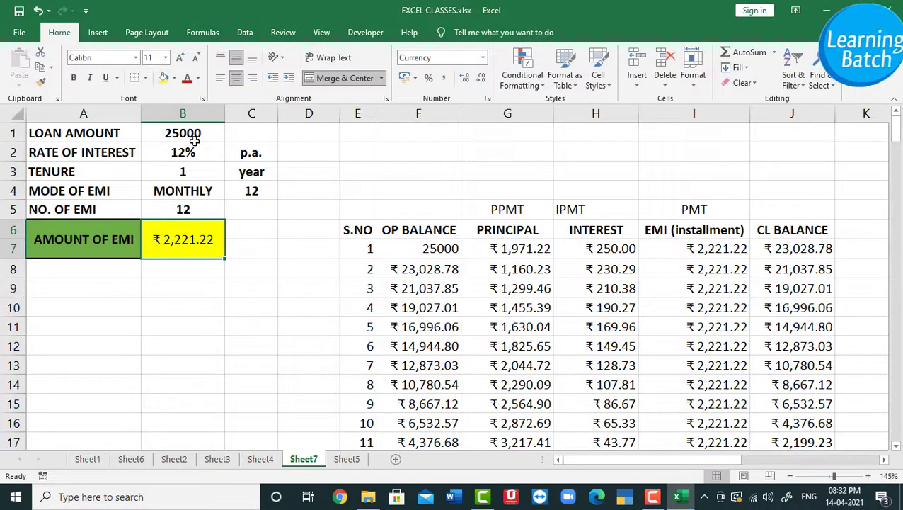
{"action": "left_click", "coordinate": [180, 58]}
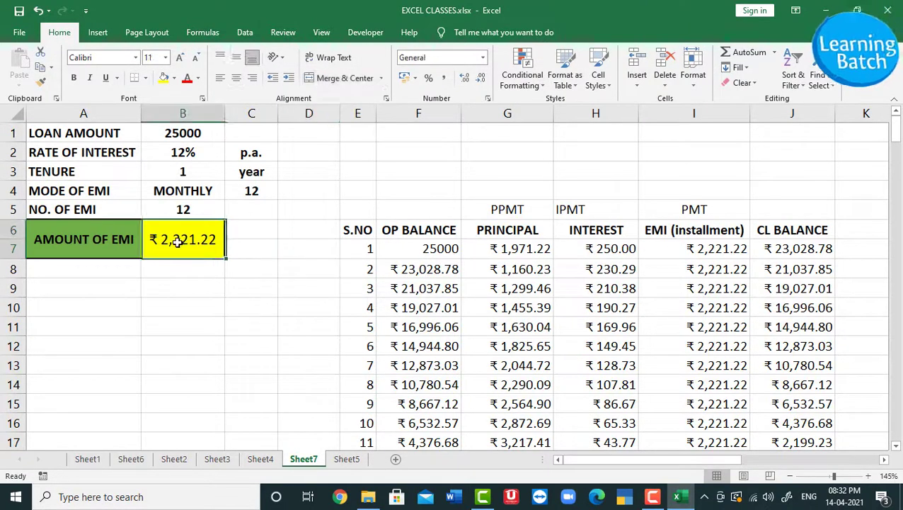
{"action": "left_click", "coordinate": [301, 299]}
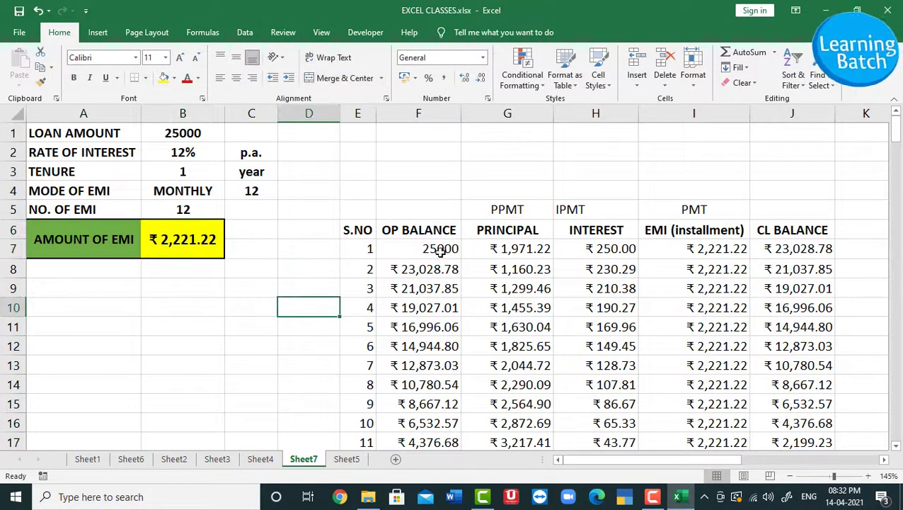
{"action": "left_click", "coordinate": [186, 139]}
Step: Change the loan amount to 500000 and widen column B to fit the EMI
{"action": "type", "text": "50"}
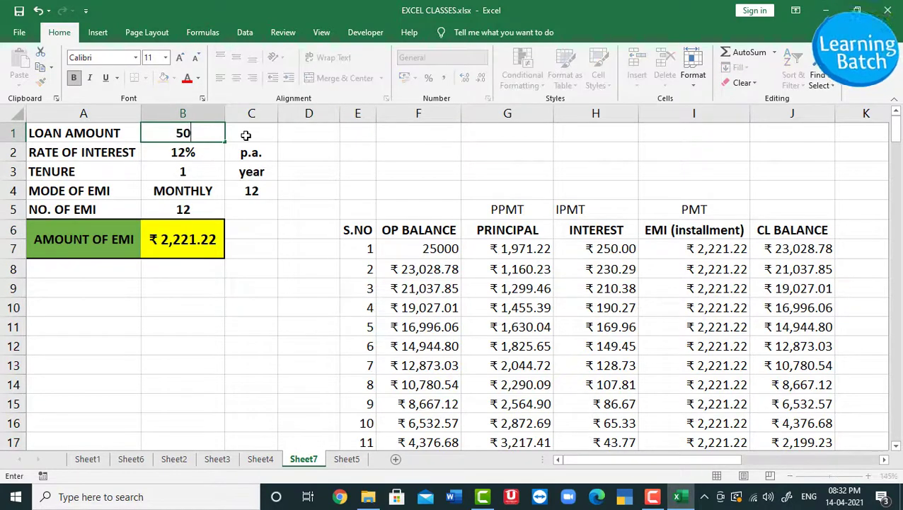
{"action": "type", "text": "00000"}
{"action": "key", "text": "Return"}
{"action": "key", "text": "Up"}
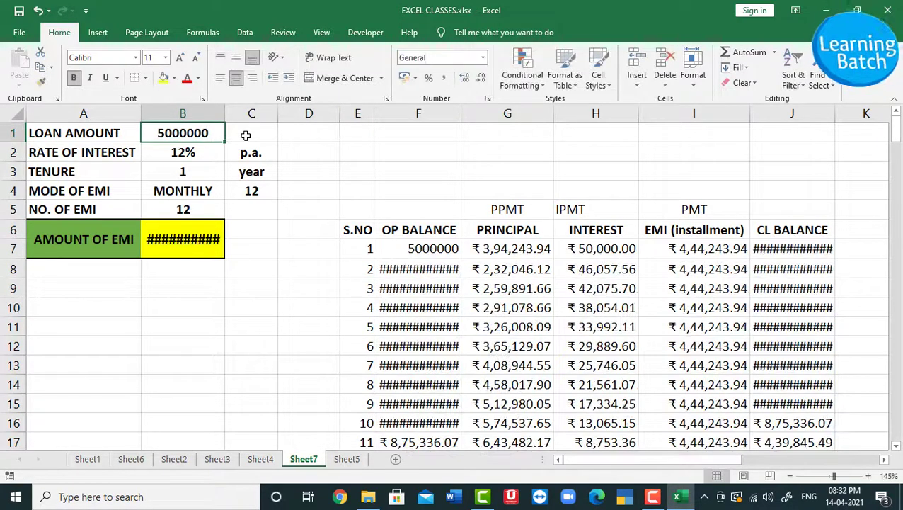
{"action": "type", "text": "500000"}
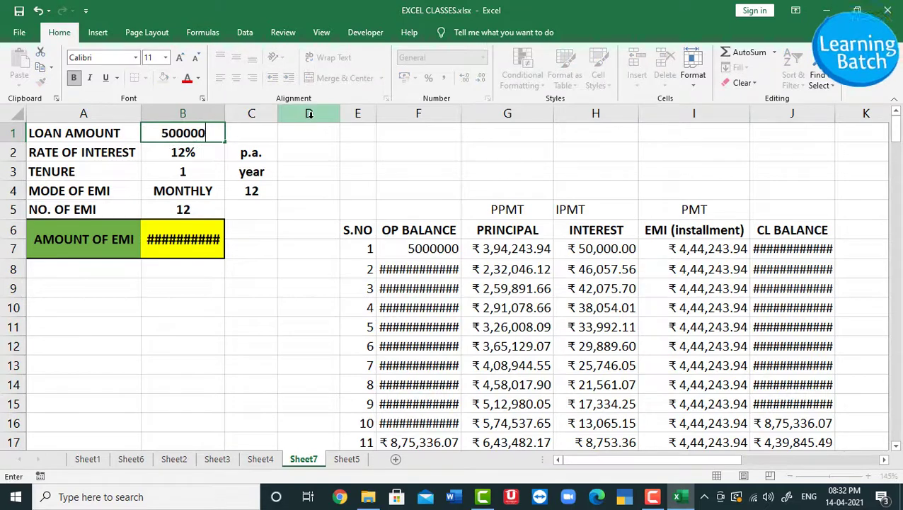
{"action": "key", "text": "Return"}
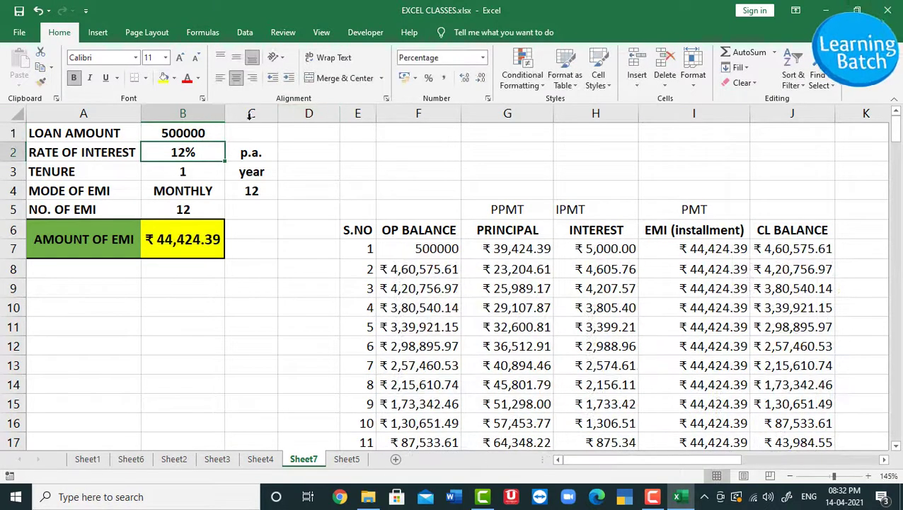
{"action": "left_click_drag", "start_coordinate": [225, 115], "coordinate": [261, 120]}
{"action": "left_click", "coordinate": [273, 232]}
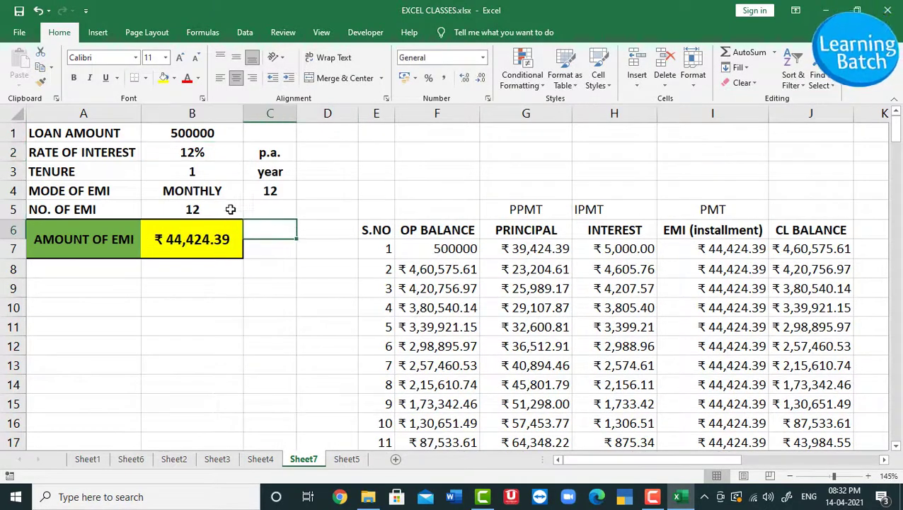
Step: Set the tenure to 15 years and the interest rate to 10%
{"action": "left_click", "coordinate": [194, 171]}
{"action": "type", "text": "15"}
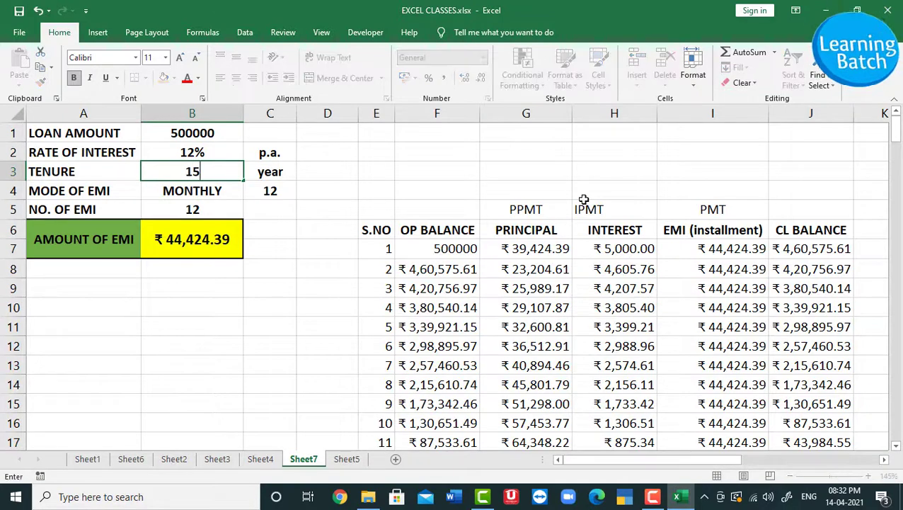
{"action": "key", "text": "Return"}
{"action": "key", "text": "Down"}
{"action": "key", "text": "Up"}
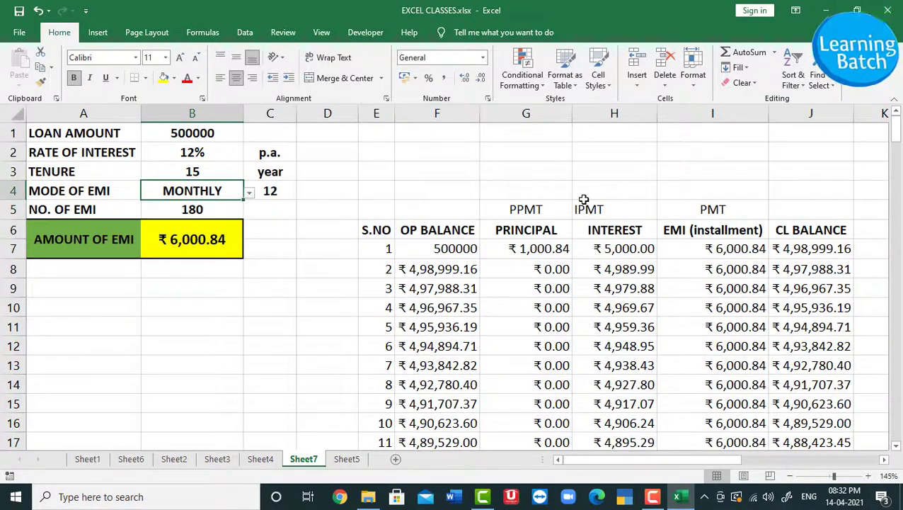
{"action": "key", "text": "Right"}
{"action": "key", "text": "Down"}
{"action": "key", "text": "Left"}
{"action": "key", "text": "Up"}
{"action": "key", "text": "Up"}
{"action": "key", "text": "Up"}
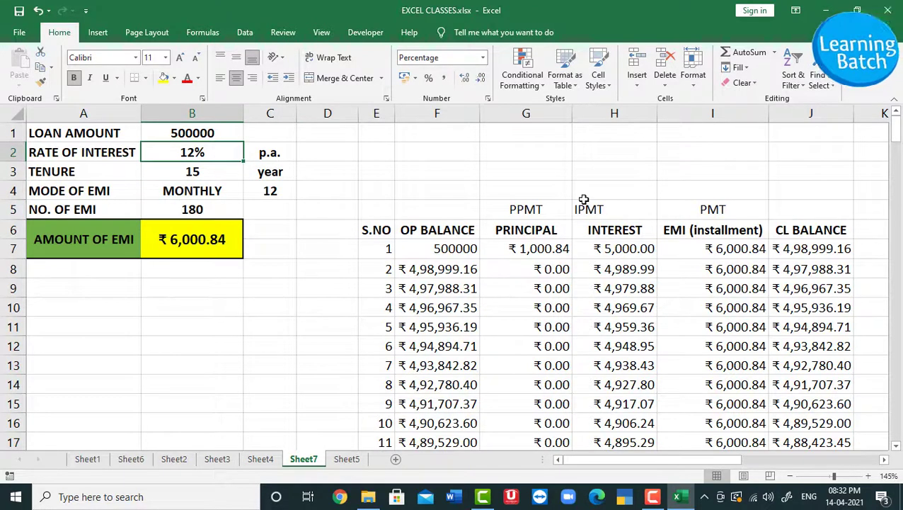
{"action": "type", "text": "10"}
{"action": "key", "text": "Return"}
Step: Check the recalculated ₹5,221.12 EMI amount in B6
{"action": "key", "text": "Down"}
{"action": "key", "text": "Down"}
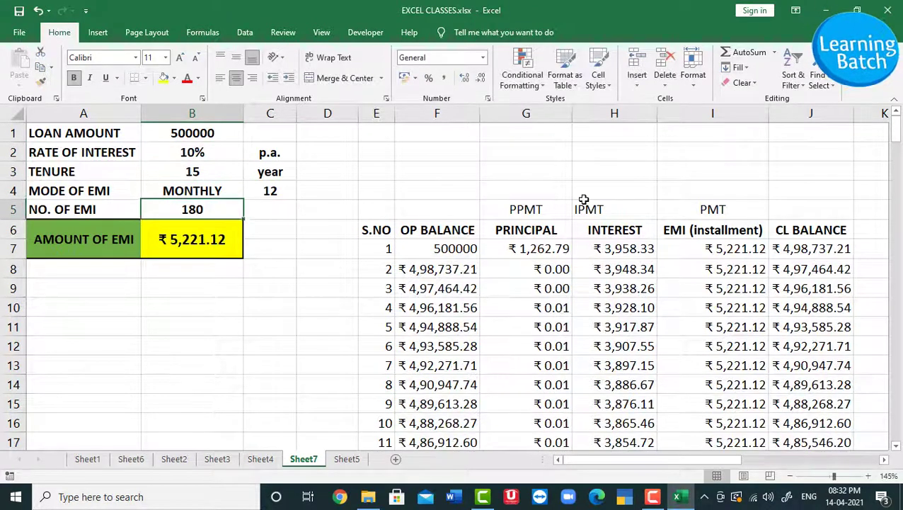
{"action": "key", "text": "Down"}
{"action": "key", "text": "Down"}
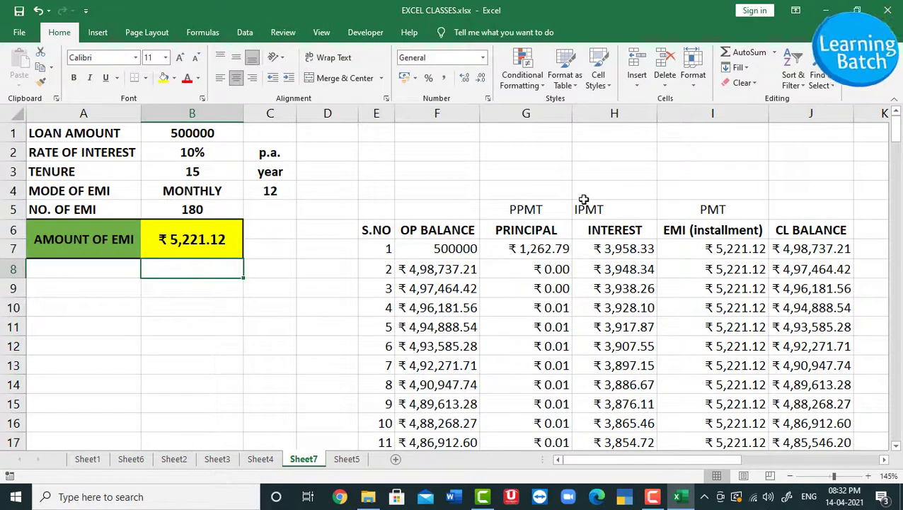
{"action": "key", "text": "Up"}
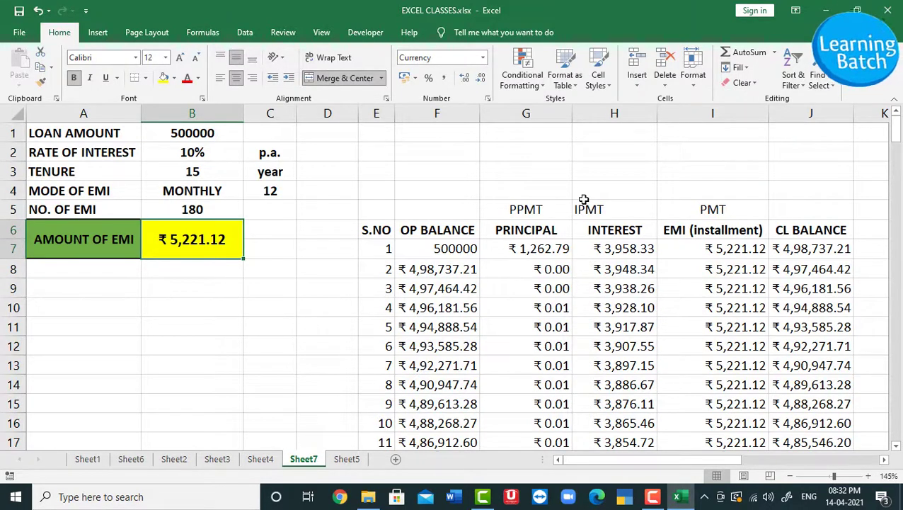
{"action": "key", "text": "Down"}
{"action": "key", "text": "Right"}
{"action": "key", "text": "Right"}
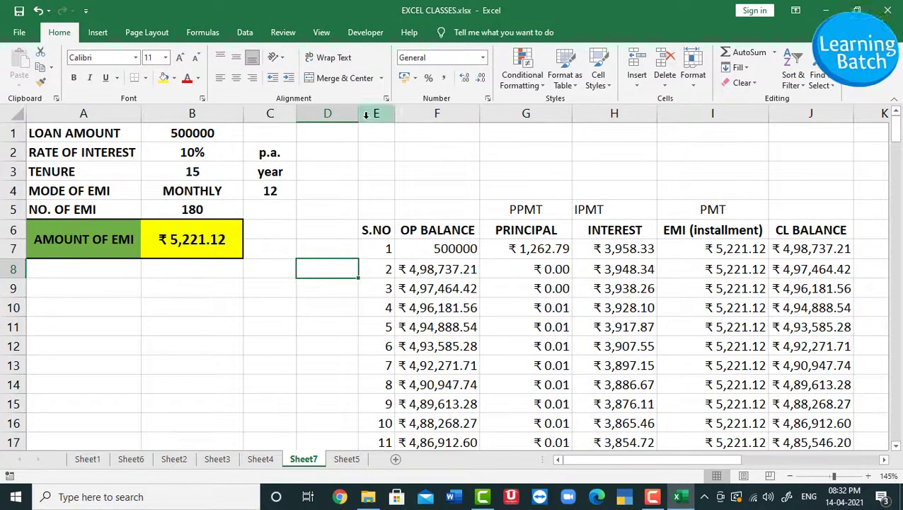
Step: Narrow column D and delete blank cells E1:J4 with Shift cells up
{"action": "left_click_drag", "start_coordinate": [359, 113], "coordinate": [327, 114]}
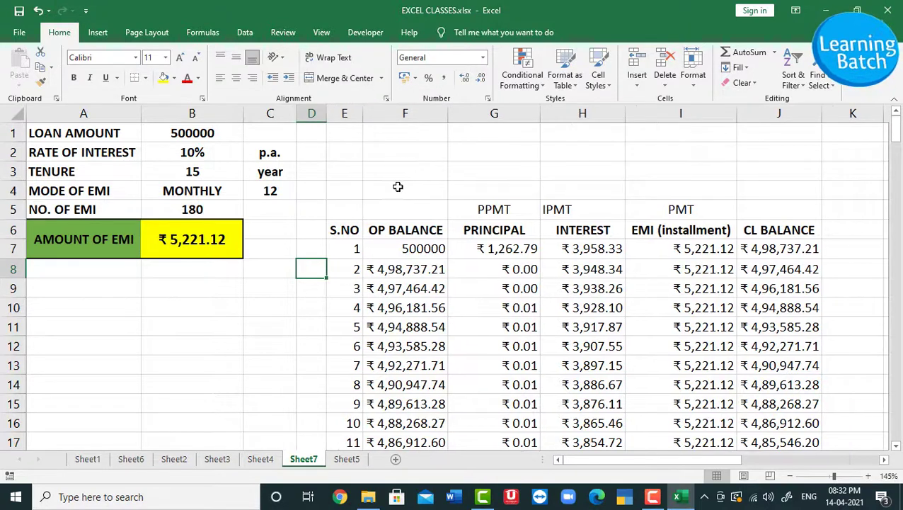
{"action": "left_click_drag", "start_coordinate": [336, 132], "coordinate": [787, 185]}
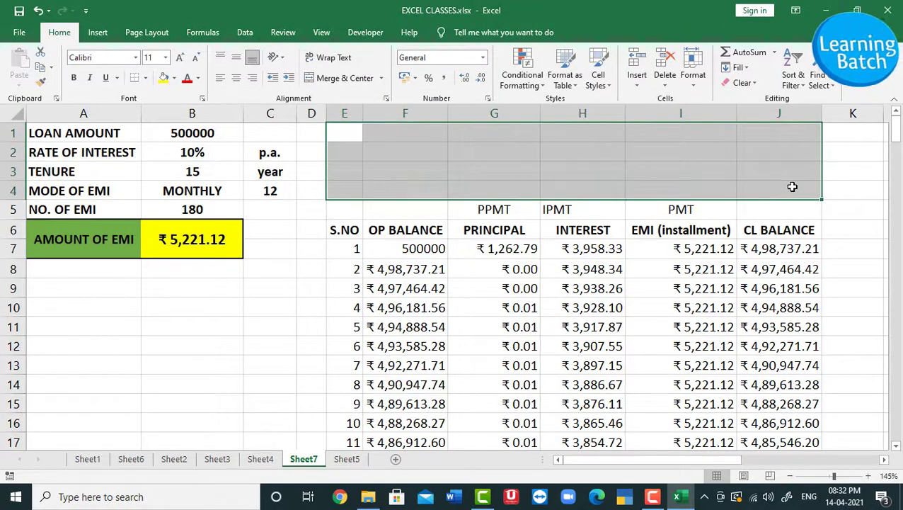
{"action": "key", "text": "ctrl+minus"}
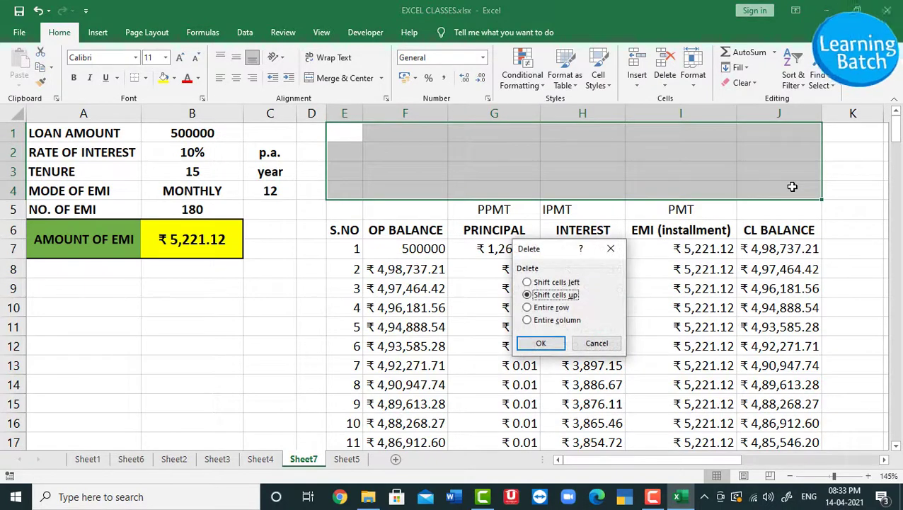
{"action": "key", "text": "Return"}
{"action": "key", "text": "Down"}
{"action": "key", "text": "Right"}
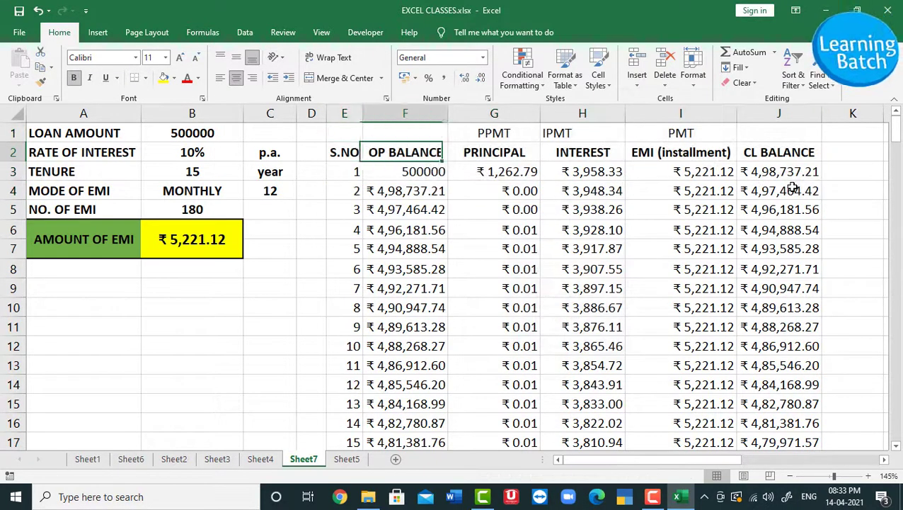
{"action": "key", "text": "Right"}
{"action": "key", "text": "Right"}
{"action": "key", "text": "Right"}
{"action": "key", "text": "Right"}
{"action": "key", "text": "Right"}
{"action": "key", "text": "Right"}
{"action": "key", "text": "Right"}
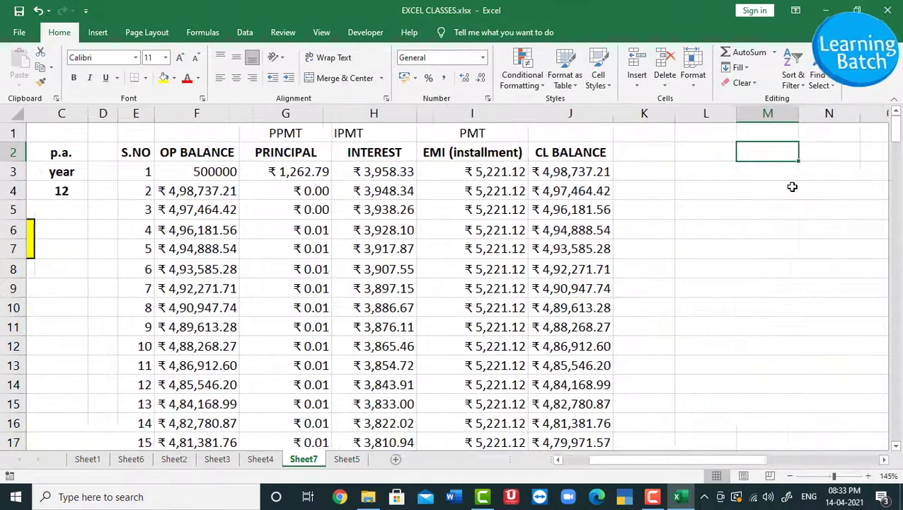
{"action": "key", "text": "Left"}
{"action": "key", "text": "shift+space"}
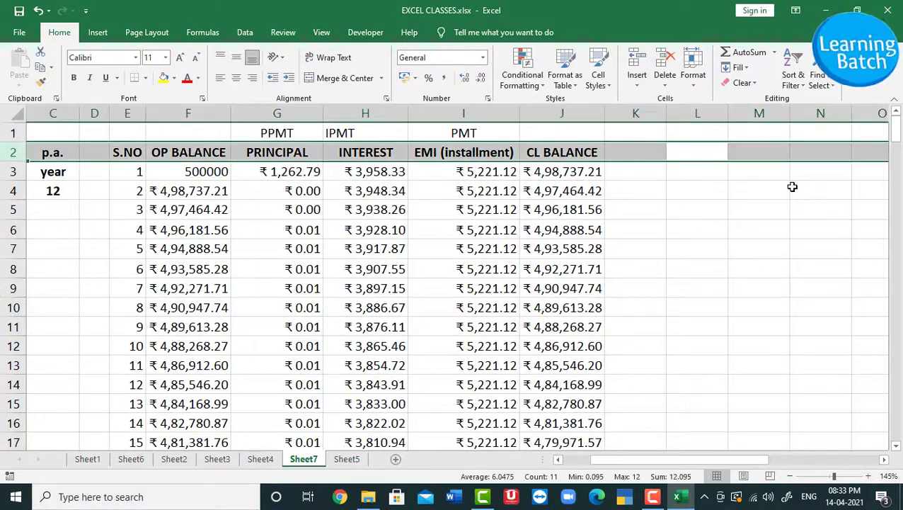
{"action": "key", "text": "Right"}
Step: Hide every column from L to the end of the sheet
{"action": "left_click", "coordinate": [699, 113]}
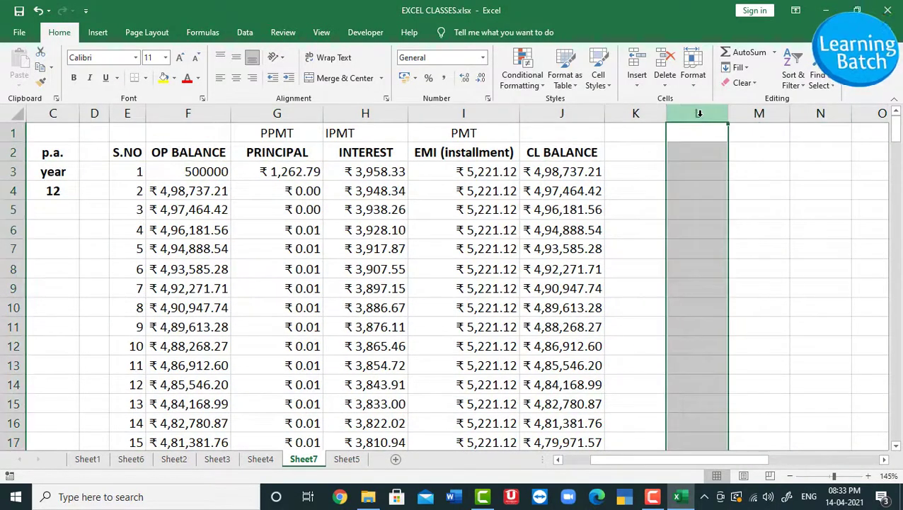
{"action": "key", "text": "ctrl+shift+Right"}
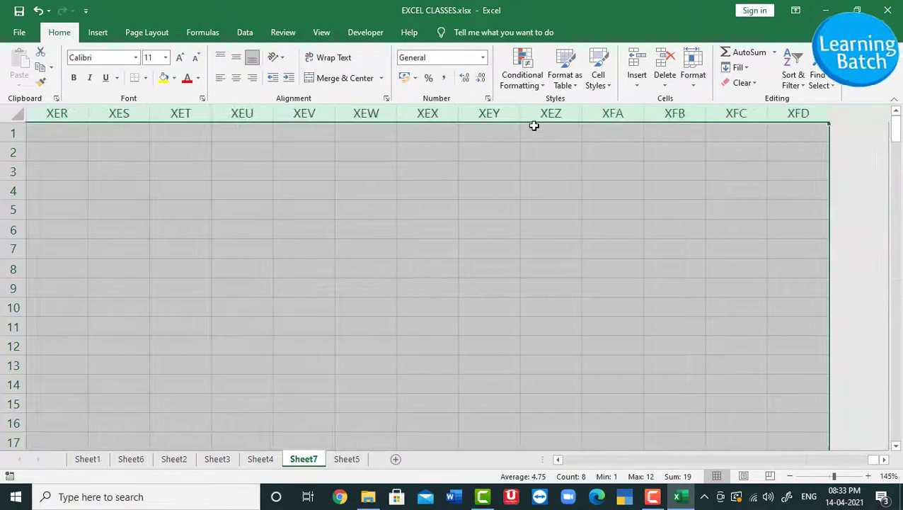
{"action": "right_click", "coordinate": [547, 118]}
{"action": "left_click", "coordinate": [582, 287]}
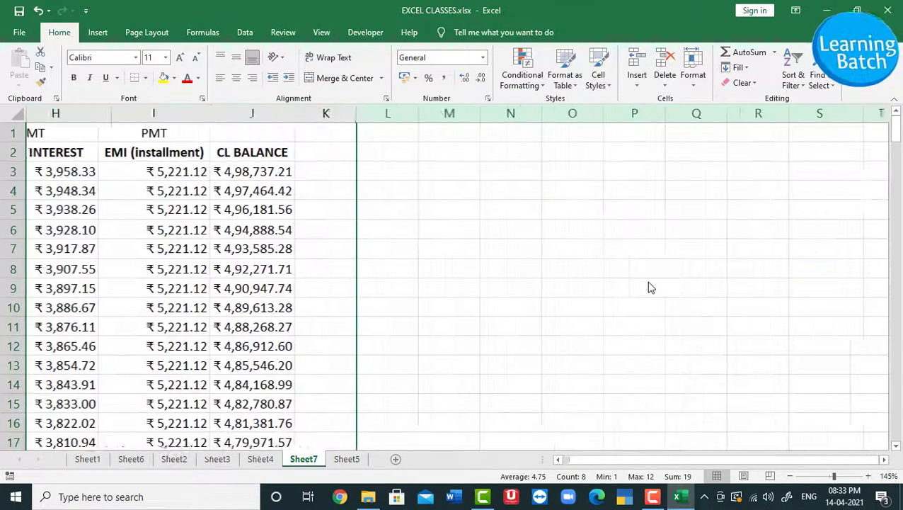
{"action": "key", "text": "Left"}
{"action": "key", "text": "ctrl+Home"}
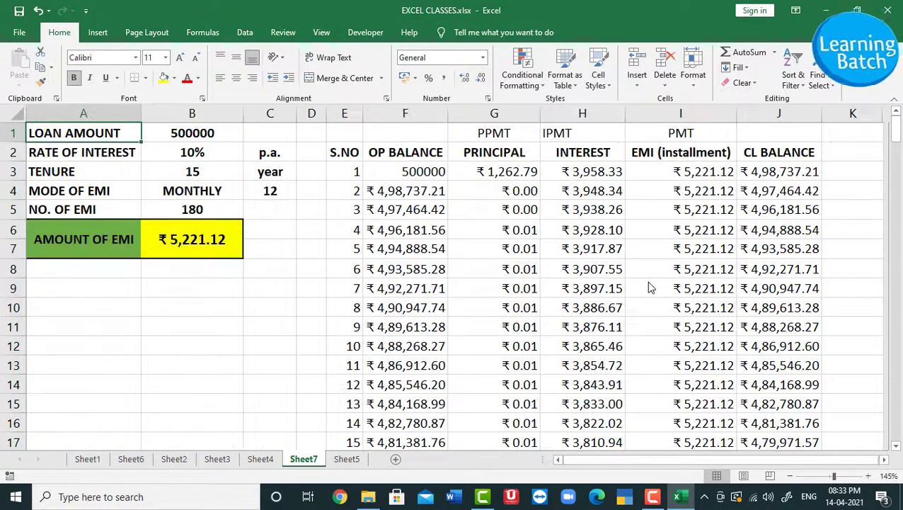
{"action": "key", "text": "Down"}
Step: Delete all unused rows from row 204 down to the sheet's end
{"action": "key", "text": "Down"}
{"action": "key", "text": "Down"}
{"action": "key", "text": "Down"}
{"action": "key", "text": "Down"}
{"action": "key", "text": "Down"}
{"action": "key", "text": "Down"}
{"action": "key", "text": "Up"}
{"action": "key", "text": "Up"}
{"action": "key", "text": "Up"}
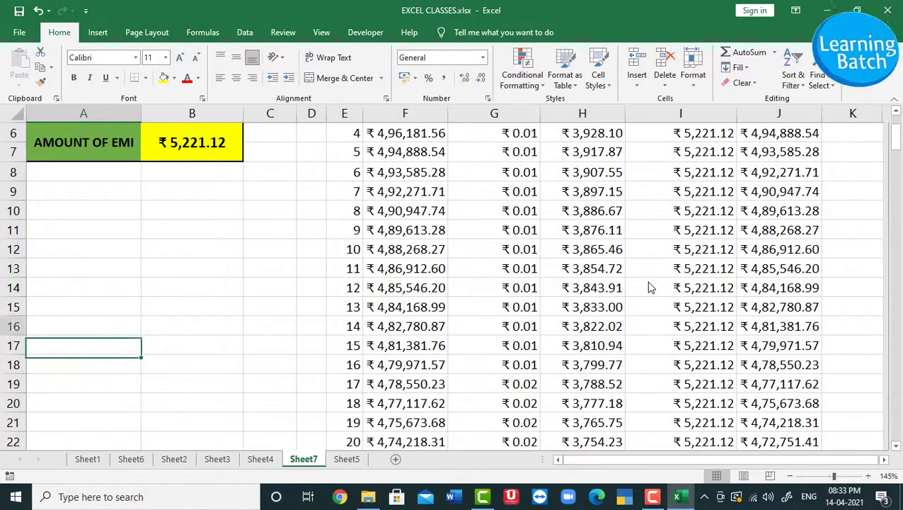
{"action": "key", "text": "ctrl+Home"}
{"action": "key", "text": "Right"}
{"action": "key", "text": "Right"}
{"action": "key", "text": "Right"}
{"action": "key", "text": "Right"}
{"action": "key", "text": "Down"}
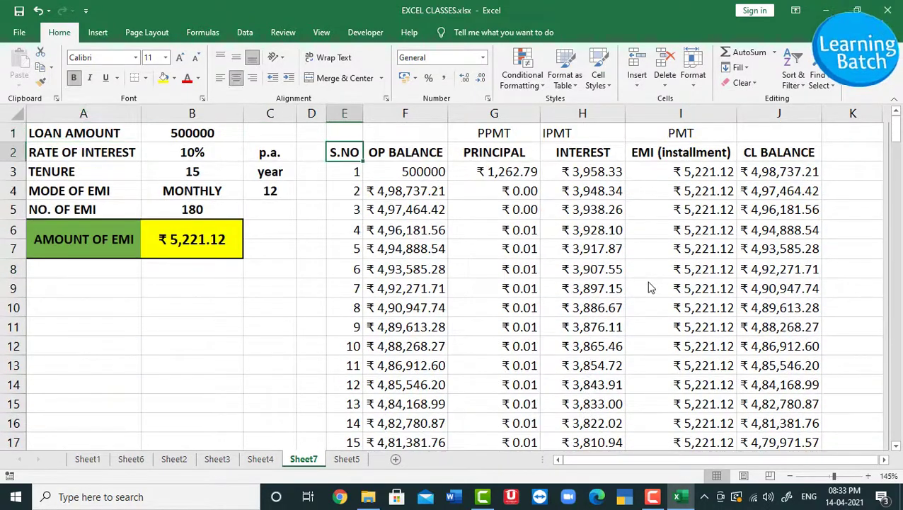
{"action": "key", "text": "Down"}
{"action": "key", "text": "Down"}
{"action": "key", "text": "ctrl+Down"}
{"action": "key", "text": "Down"}
{"action": "key", "text": "Down"}
{"action": "key", "text": "Up"}
{"action": "key", "text": "Up"}
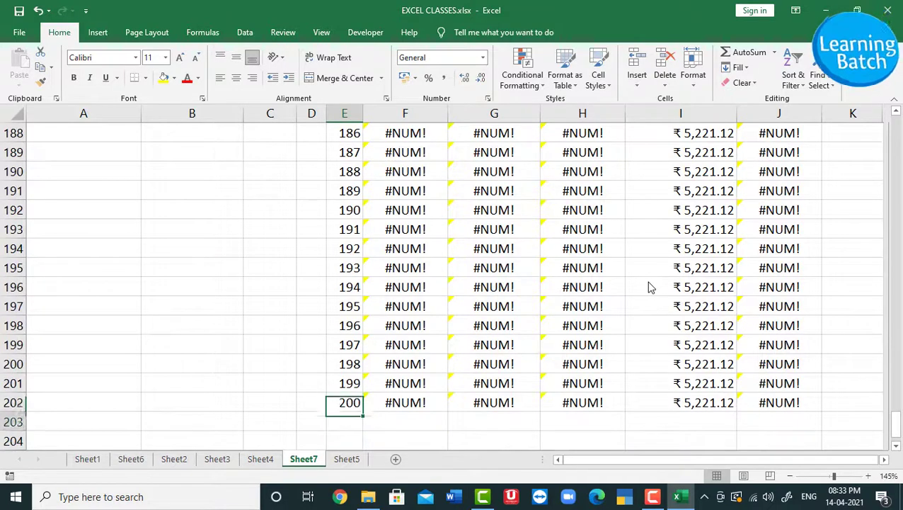
{"action": "key", "text": "Down"}
{"action": "key", "text": "Down"}
{"action": "key", "text": "Left"}
{"action": "key", "text": "Left"}
{"action": "key", "text": "Left"}
{"action": "key", "text": "Left"}
{"action": "key", "text": "shift+space"}
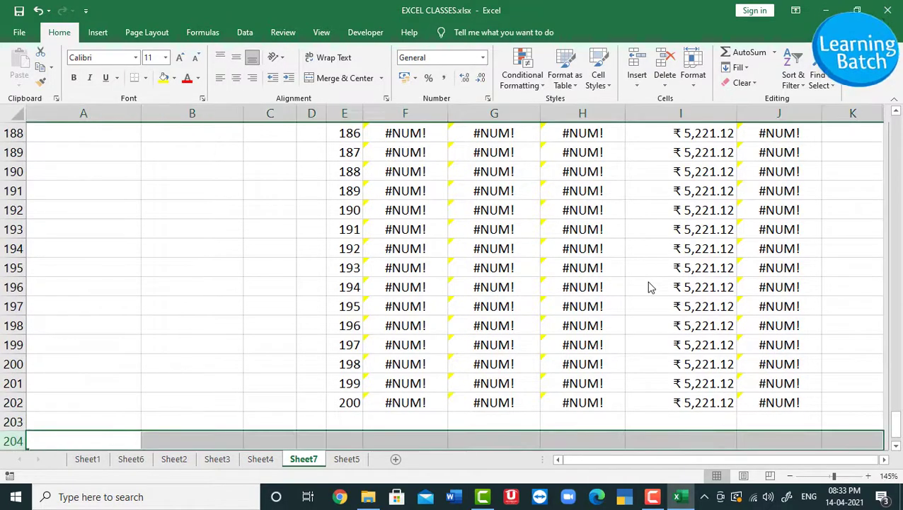
{"action": "key", "text": "ctrl+shift+Down"}
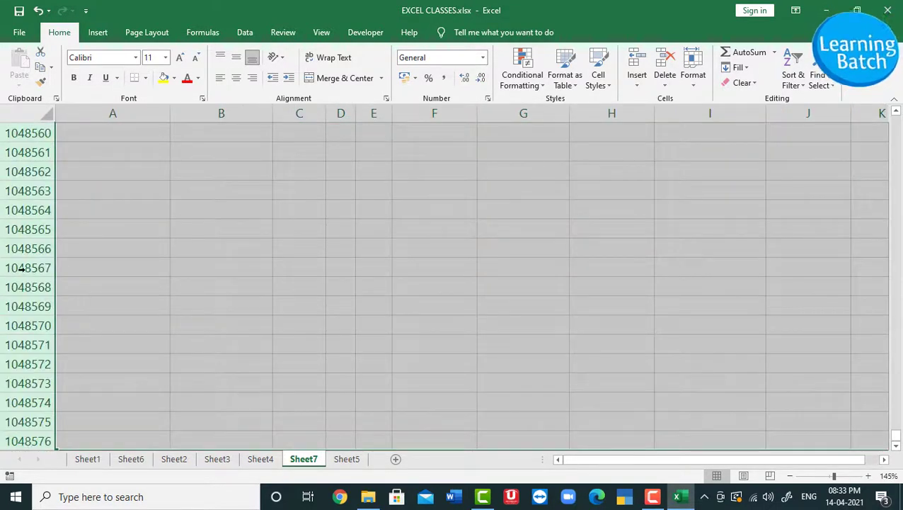
{"action": "right_click", "coordinate": [21, 267]}
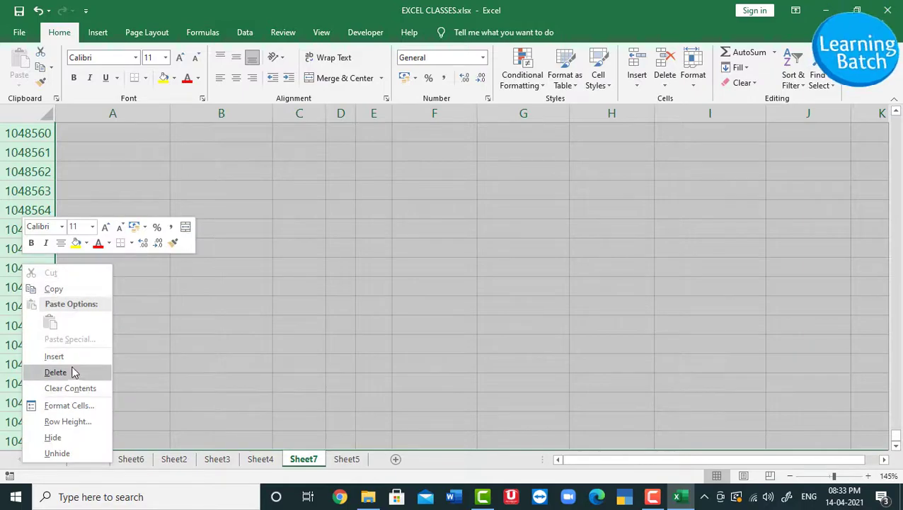
{"action": "left_click", "coordinate": [79, 436]}
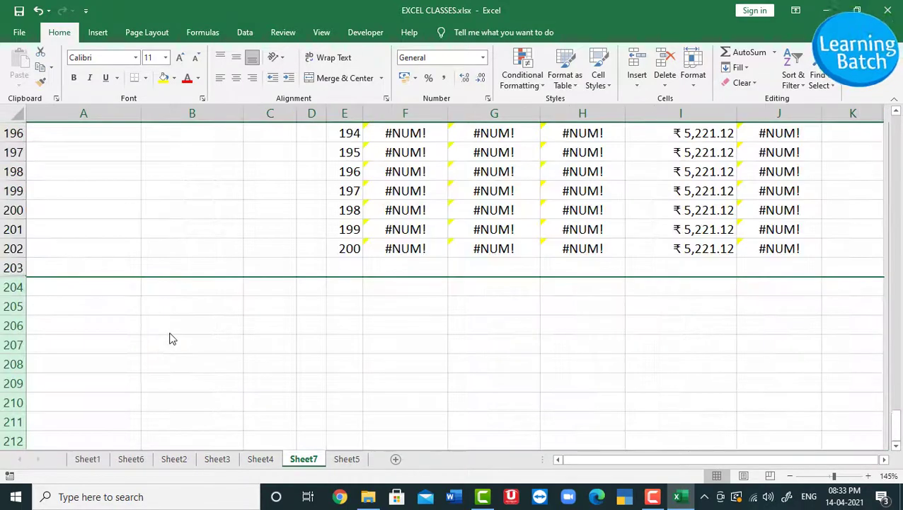
{"action": "scroll", "coordinate": [170, 338], "scroll_direction": "up", "scroll_amount": 5}
{"action": "scroll", "coordinate": [127, 354], "scroll_direction": "up", "scroll_amount": 12}
{"action": "scroll", "coordinate": [127, 356], "scroll_direction": "up", "scroll_amount": 9}
{"action": "scroll", "coordinate": [127, 356], "scroll_direction": "up", "scroll_amount": 15}
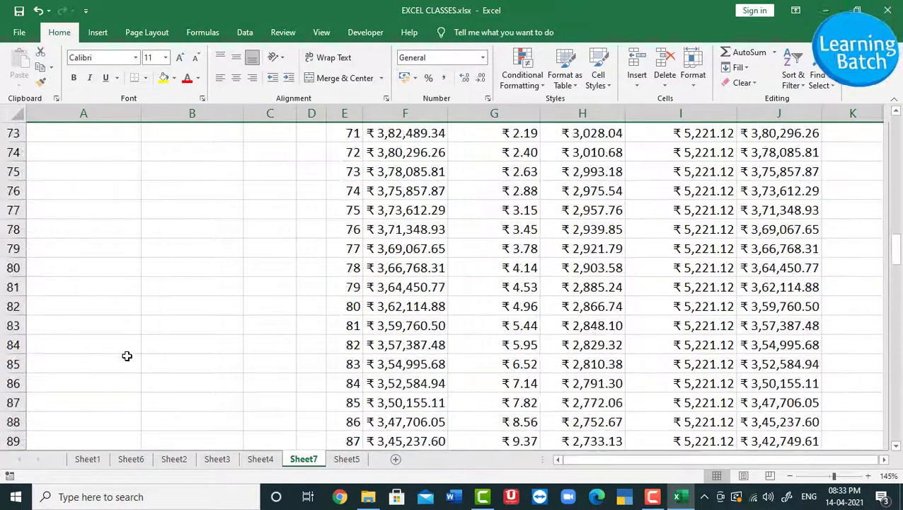
{"action": "scroll", "coordinate": [126, 356], "scroll_direction": "up", "scroll_amount": 10}
{"action": "scroll", "coordinate": [101, 359], "scroll_direction": "up", "scroll_amount": 11}
{"action": "scroll", "coordinate": [95, 357], "scroll_direction": "up", "scroll_amount": 3}
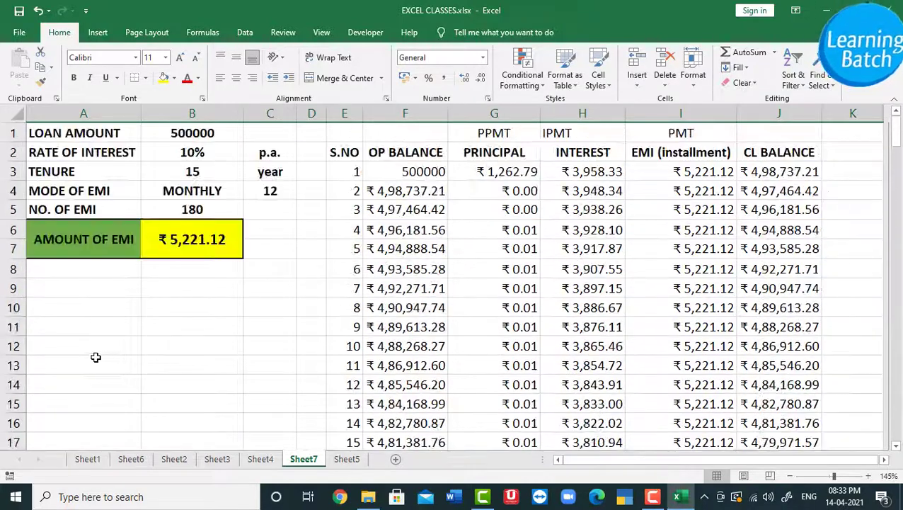
Step: Turn off the worksheet gridlines
{"action": "left_click", "coordinate": [150, 322]}
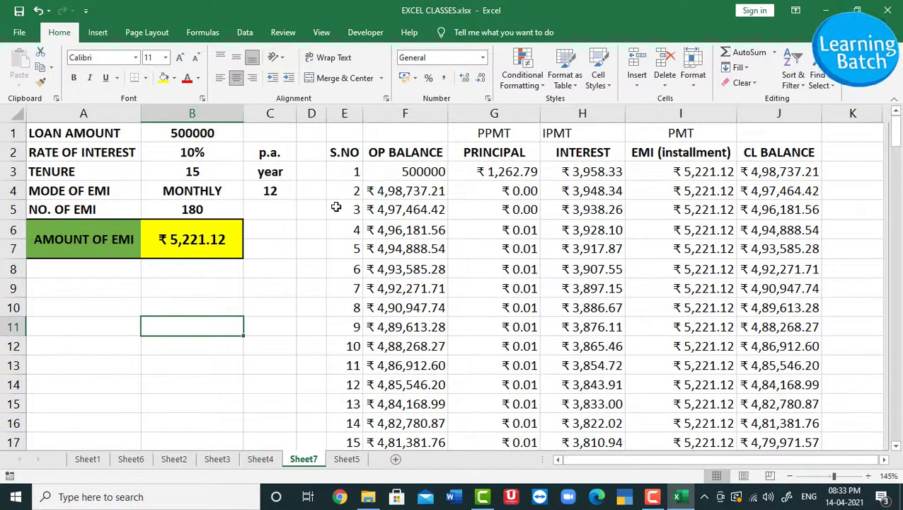
{"action": "left_click", "coordinate": [306, 247]}
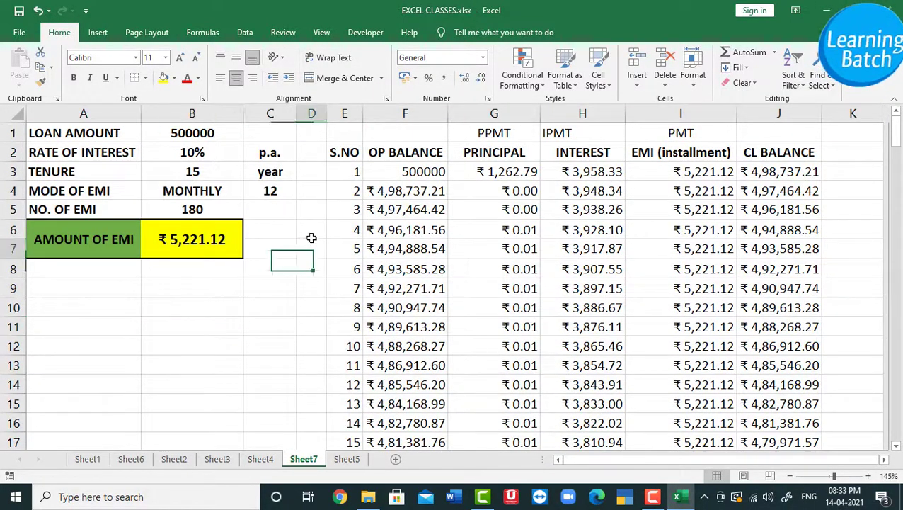
{"action": "left_click", "coordinate": [282, 33]}
{"action": "left_click", "coordinate": [320, 33]}
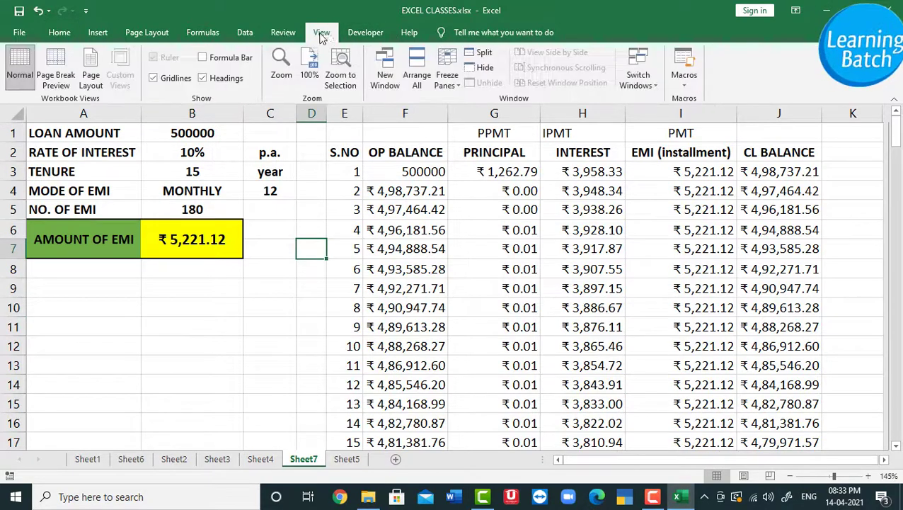
{"action": "left_click", "coordinate": [154, 78]}
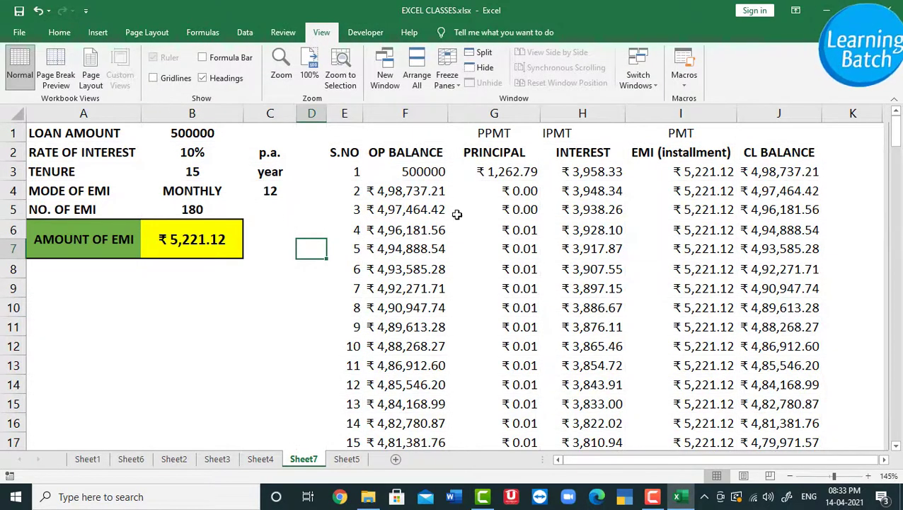
Step: Apply All Borders to the loan schedule E2:J202
{"action": "left_click", "coordinate": [326, 360]}
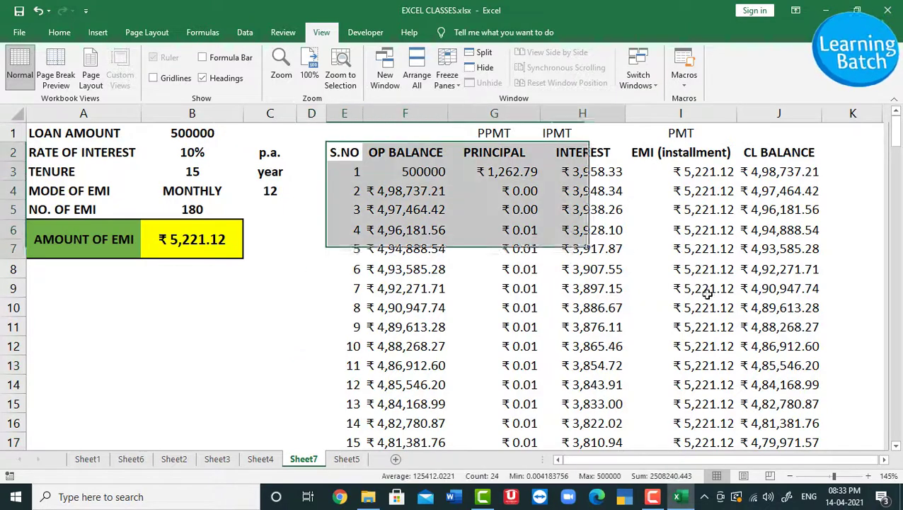
{"action": "left_click_drag", "start_coordinate": [340, 155], "coordinate": [777, 365]}
{"action": "key", "text": "ctrl+shift+Down"}
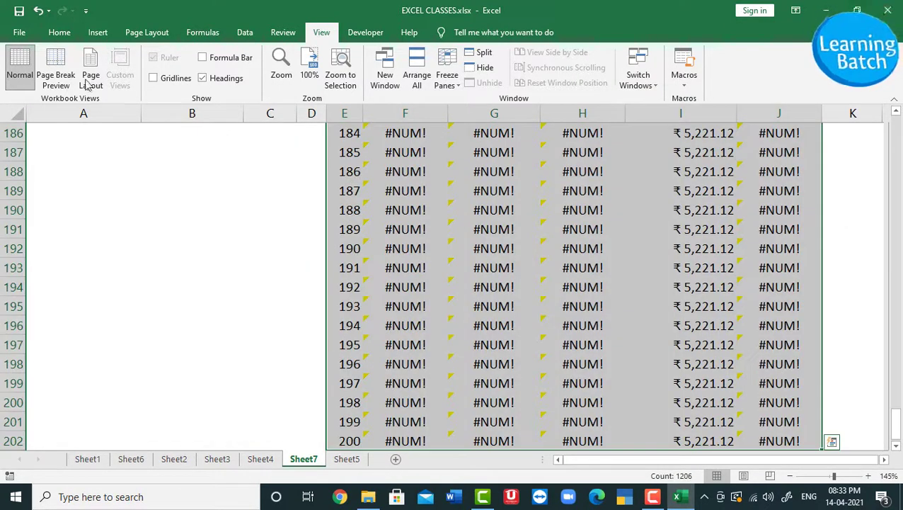
{"action": "left_click", "coordinate": [62, 32]}
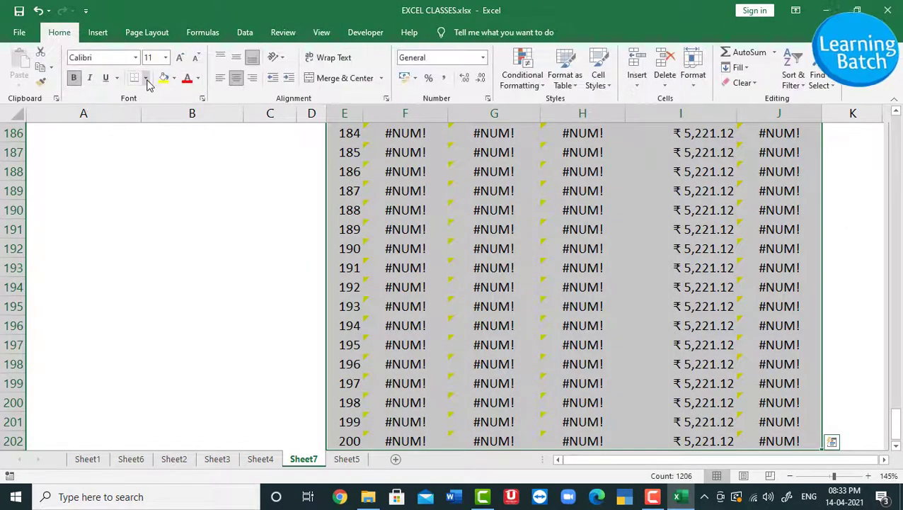
{"action": "left_click", "coordinate": [145, 78]}
{"action": "left_click", "coordinate": [185, 191]}
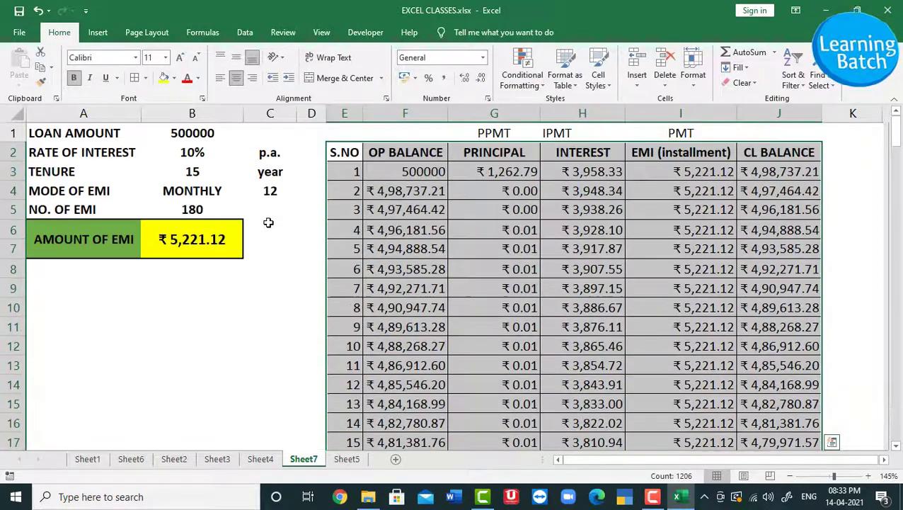
Step: Delete the PPMT, IPMT and PMT labels from G1:I1
{"action": "left_click", "coordinate": [444, 146]}
{"action": "left_click_drag", "start_coordinate": [473, 132], "coordinate": [681, 133]}
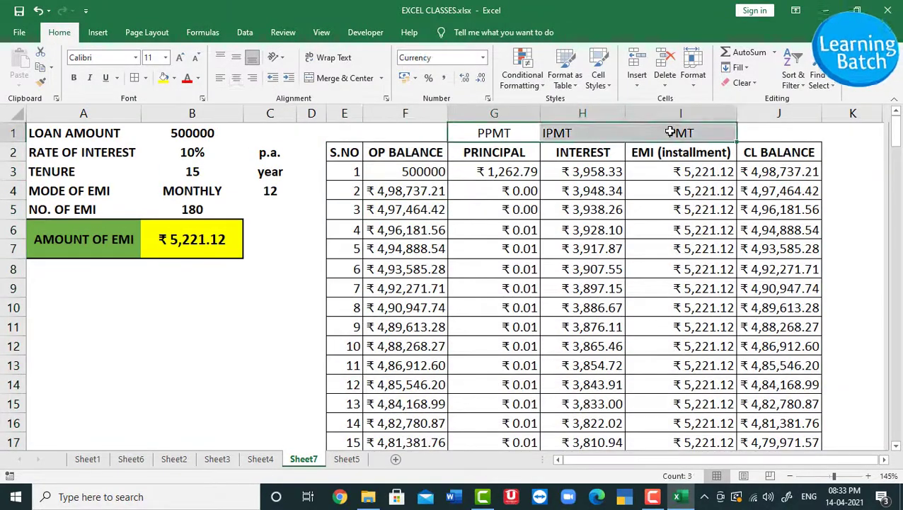
{"action": "key", "text": "Delete"}
{"action": "left_click", "coordinate": [148, 327]}
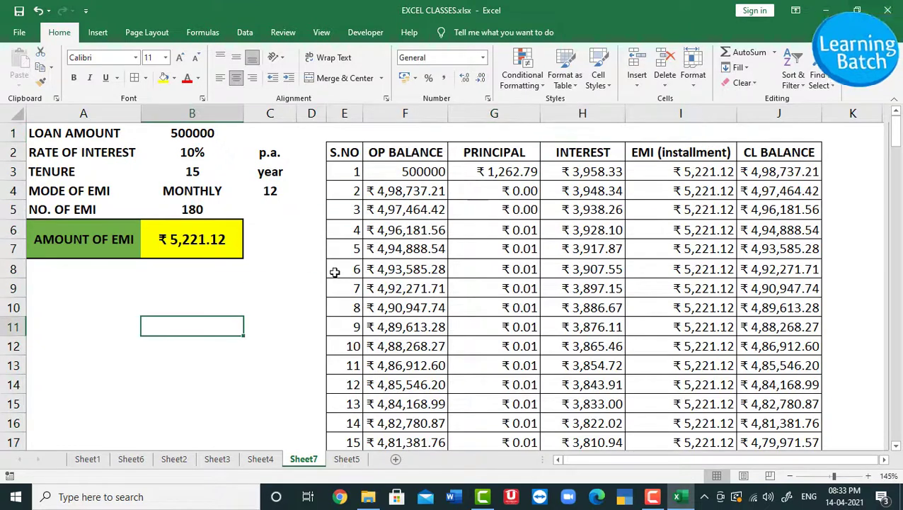
{"action": "left_click", "coordinate": [354, 132]}
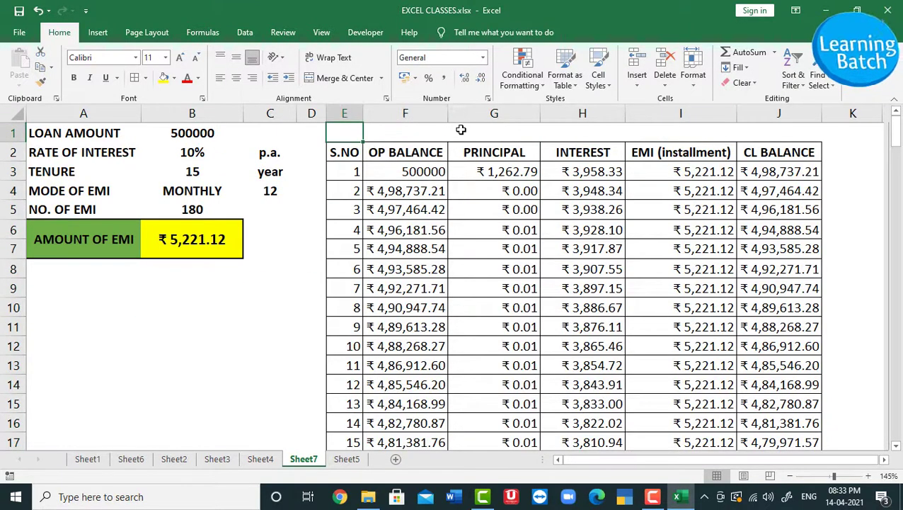
Step: Enter the LOAN STATEMENT title in E1 and merge-centre it across E1:J1
{"action": "type", "text": "LOAN STATEMENT"}
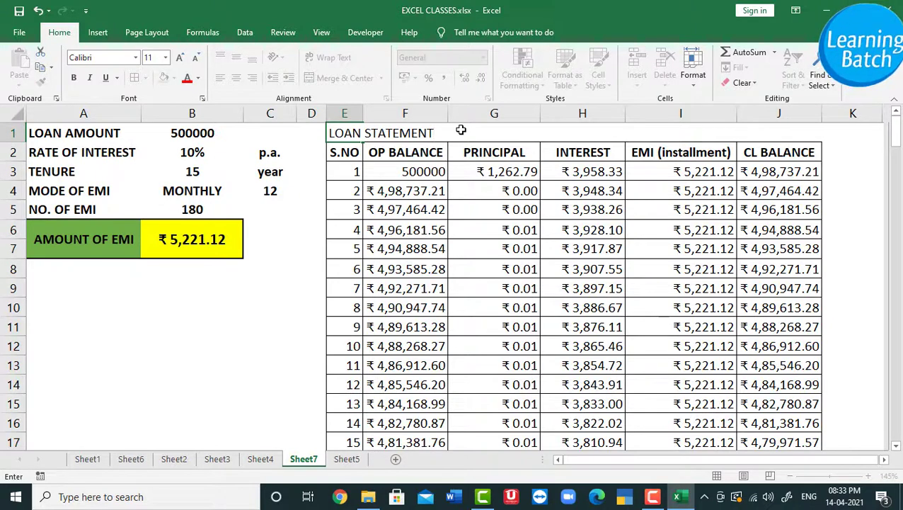
{"action": "key", "text": "ctrl+Return"}
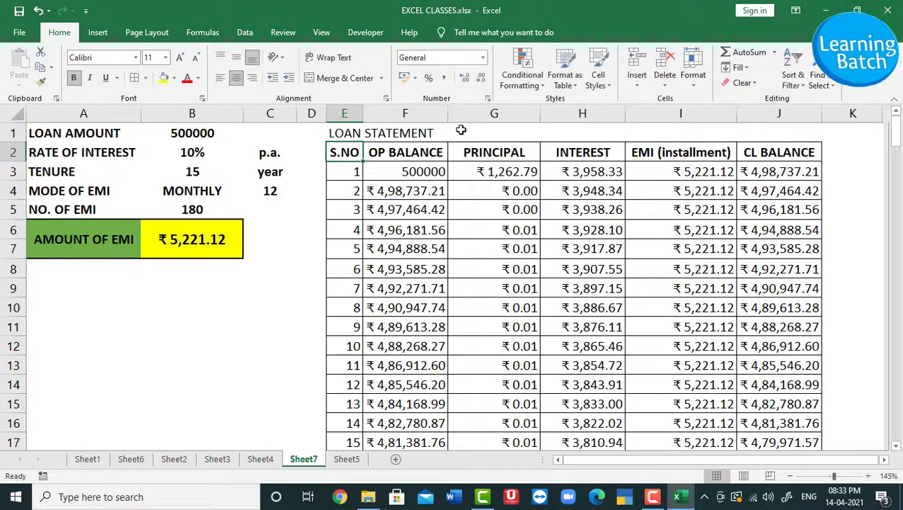
{"action": "key", "text": "shift+Right"}
{"action": "key", "text": "shift+Right"}
{"action": "key", "text": "shift+Right"}
{"action": "key", "text": "shift+Right"}
{"action": "key", "text": "shift+Right"}
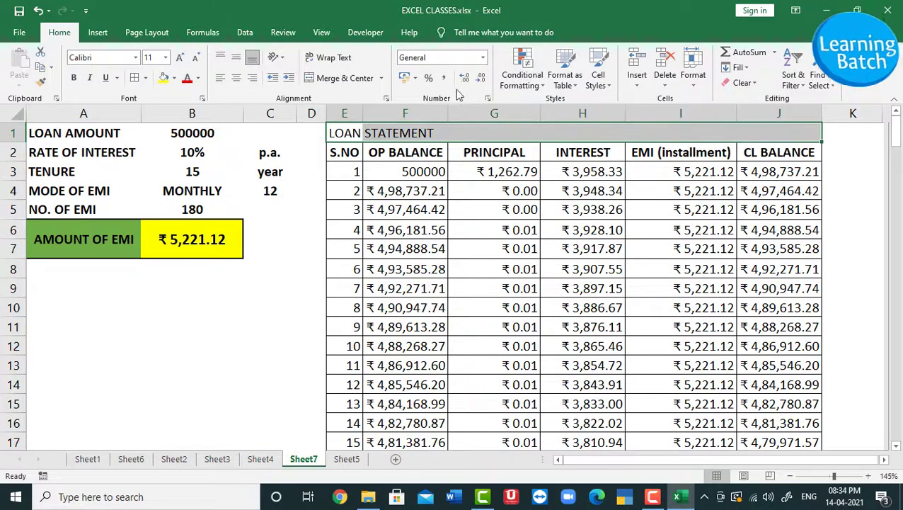
{"action": "left_click", "coordinate": [340, 78]}
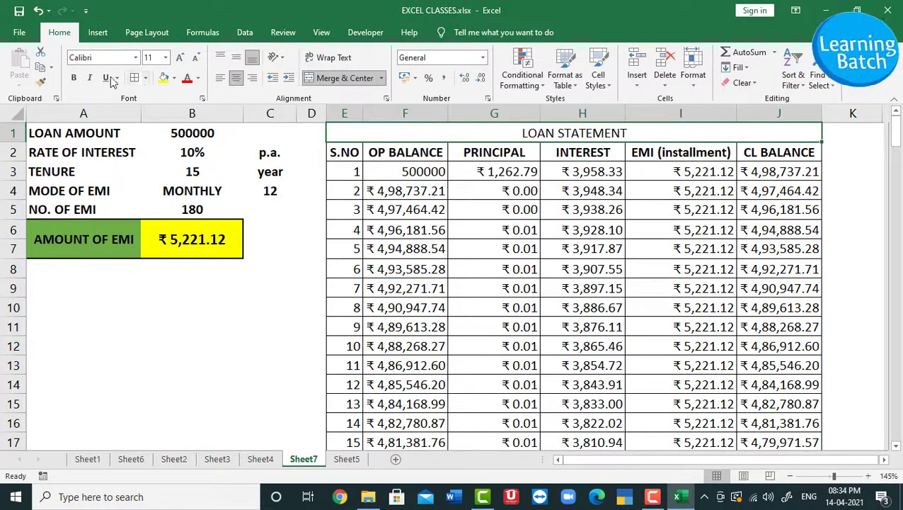
Step: Make the title bold white on dark blue and begin filling header row E2:J2
{"action": "left_click", "coordinate": [73, 78]}
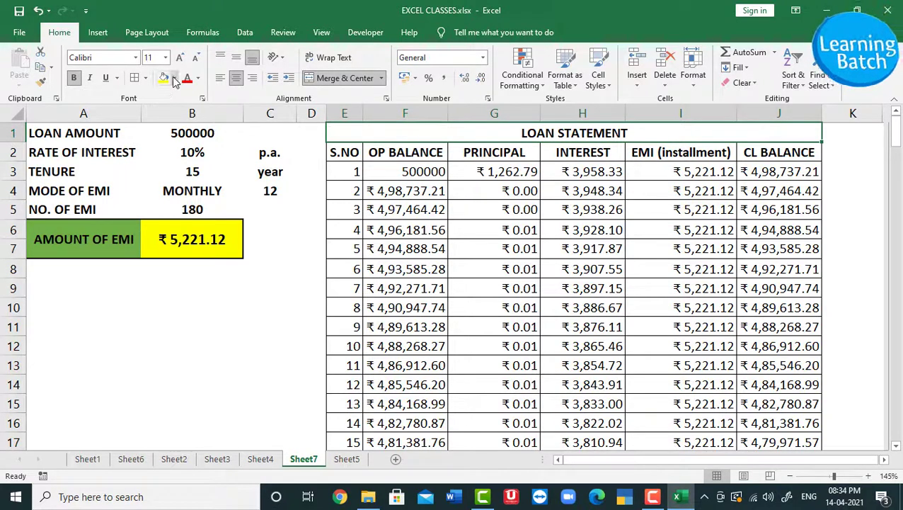
{"action": "left_click", "coordinate": [174, 78]}
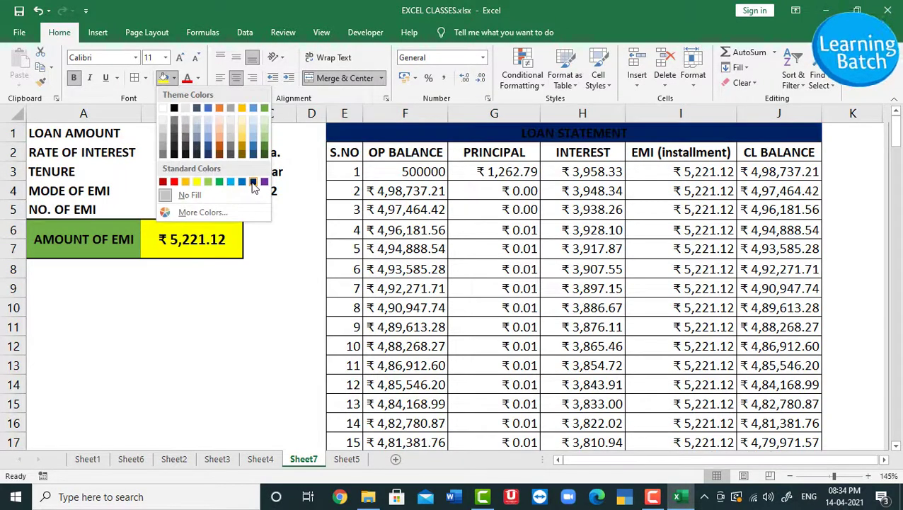
{"action": "left_click", "coordinate": [254, 182]}
{"action": "left_click", "coordinate": [197, 77]}
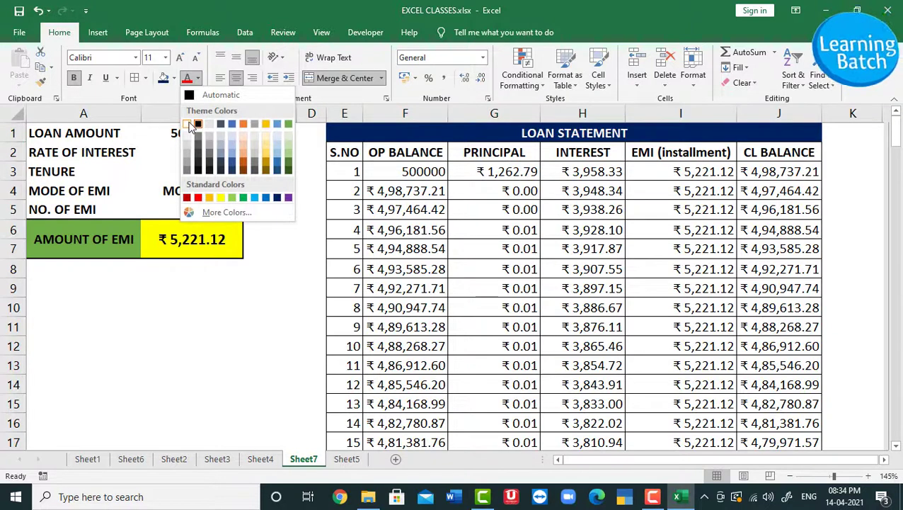
{"action": "left_click", "coordinate": [189, 125]}
{"action": "left_click", "coordinate": [365, 249]}
{"action": "left_click_drag", "start_coordinate": [355, 151], "coordinate": [814, 152]}
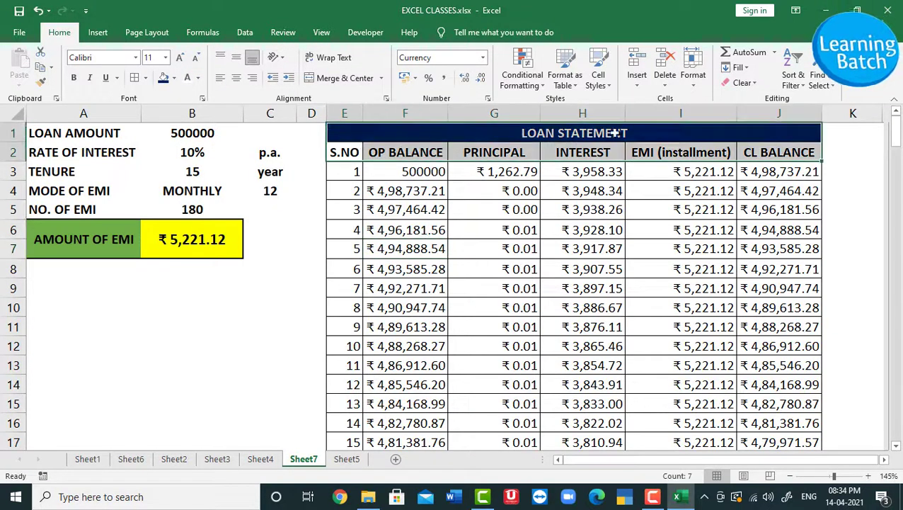
{"action": "left_click", "coordinate": [174, 78]}
Step: Give the header row a light fill and left-align the units in column C
{"action": "left_click", "coordinate": [207, 120]}
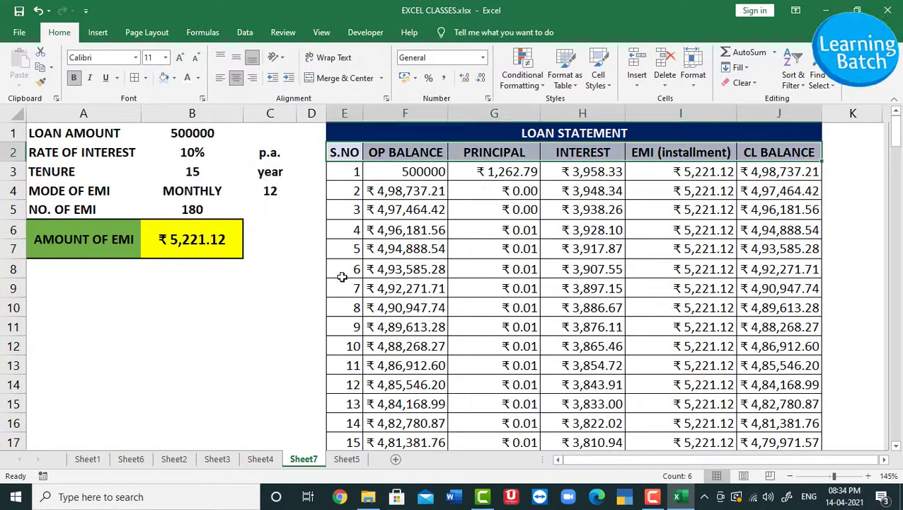
{"action": "left_click", "coordinate": [343, 274]}
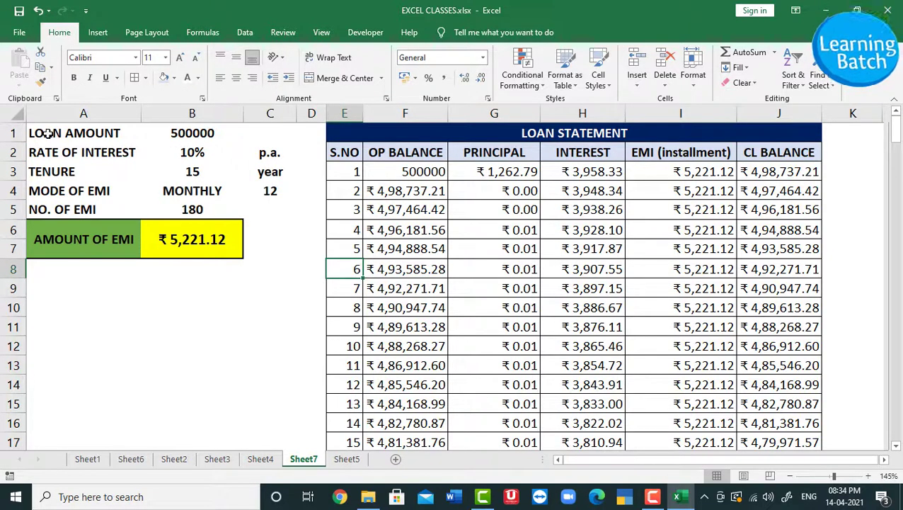
{"action": "left_click", "coordinate": [270, 114]}
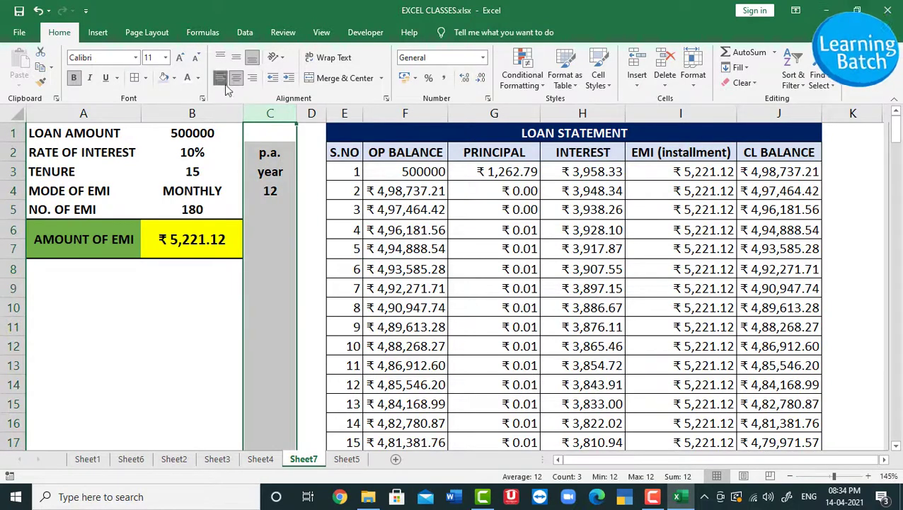
{"action": "left_click", "coordinate": [220, 78]}
{"action": "left_click", "coordinate": [330, 272]}
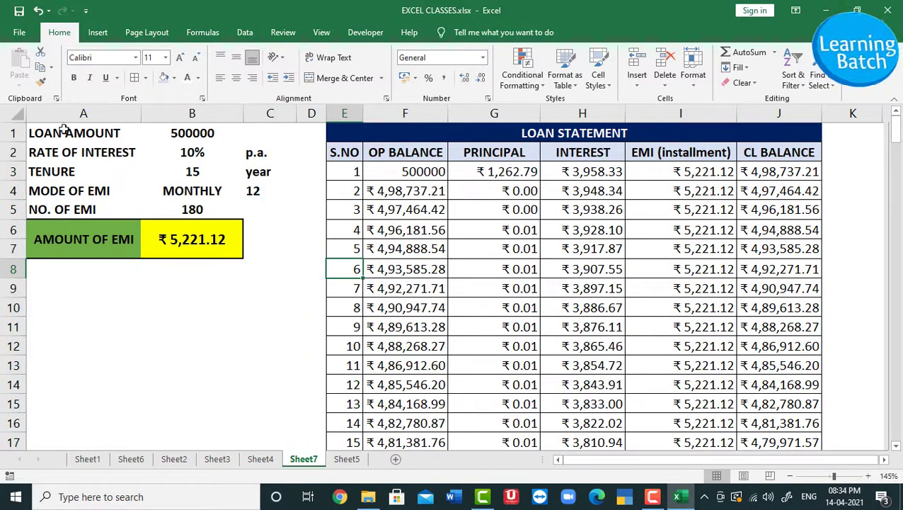
Step: Fill A1:B3 and B4 light orange
{"action": "left_click_drag", "start_coordinate": [64, 132], "coordinate": [161, 131]}
{"action": "left_click", "coordinate": [173, 78]}
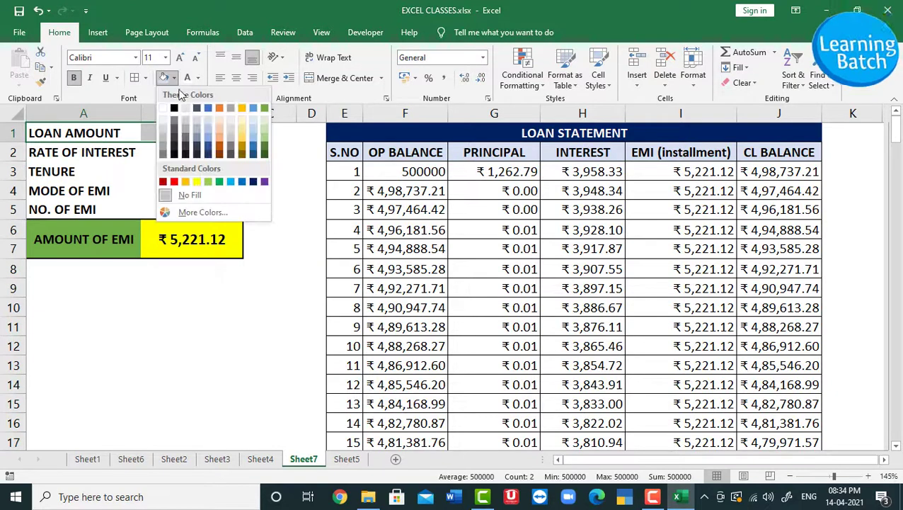
{"action": "left_click", "coordinate": [219, 120]}
{"action": "left_click_drag", "start_coordinate": [66, 152], "coordinate": [175, 150]}
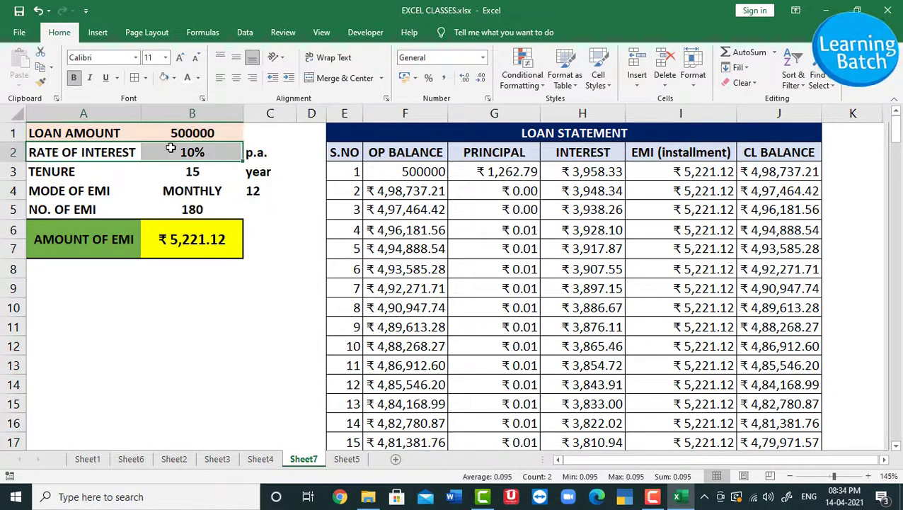
{"action": "left_click", "coordinate": [163, 78]}
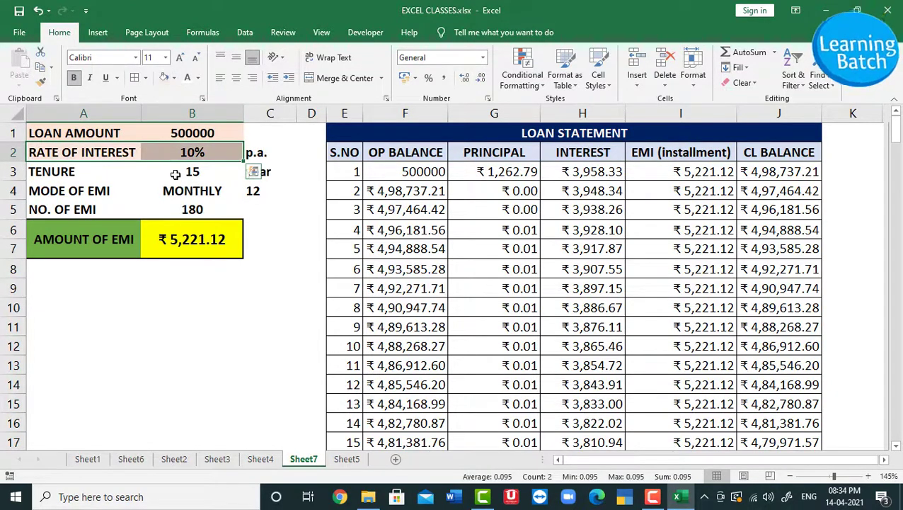
{"action": "left_click_drag", "start_coordinate": [79, 171], "coordinate": [164, 171]}
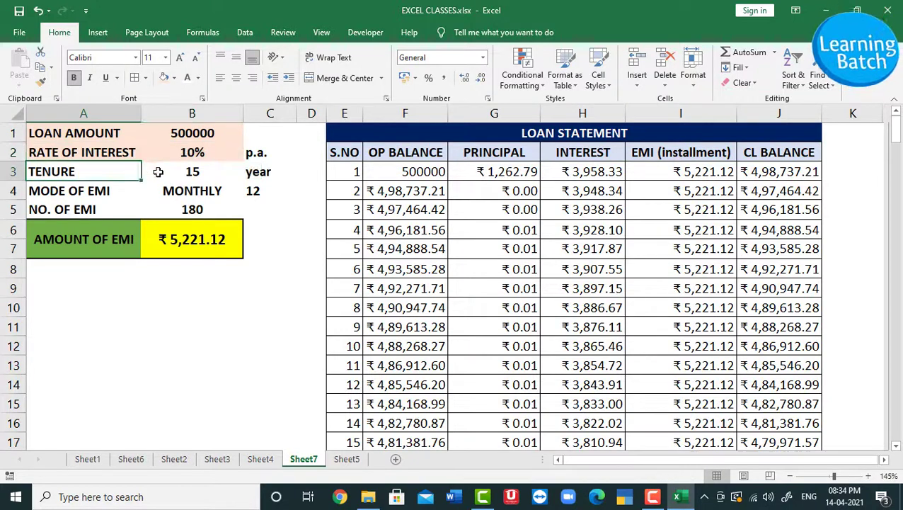
{"action": "left_click", "coordinate": [163, 78]}
{"action": "left_click", "coordinate": [190, 199]}
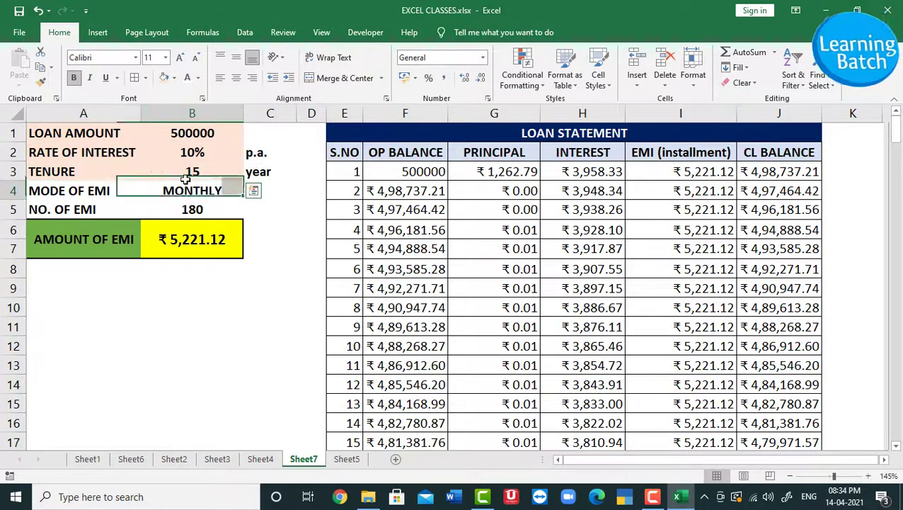
{"action": "left_click", "coordinate": [161, 81]}
Step: Set the labels in A1:A3 back to No Fill
{"action": "left_click_drag", "start_coordinate": [103, 172], "coordinate": [85, 133]}
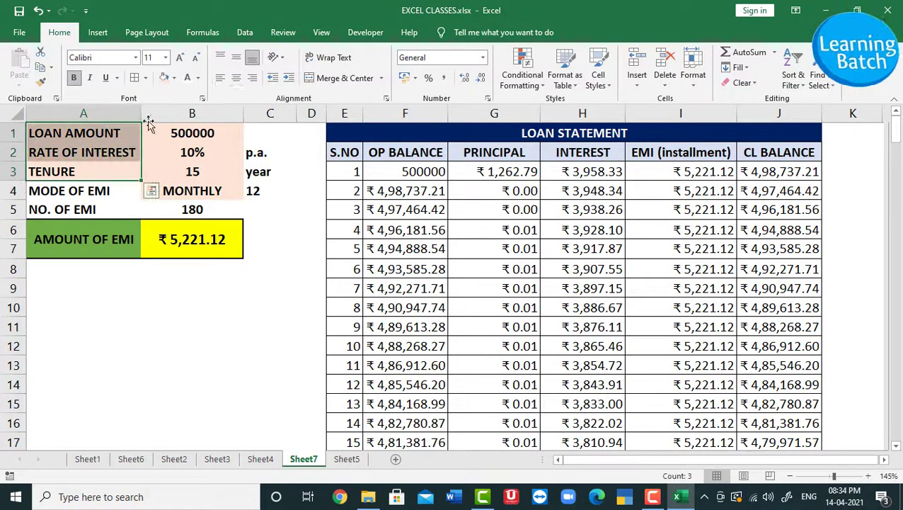
{"action": "left_click", "coordinate": [174, 78]}
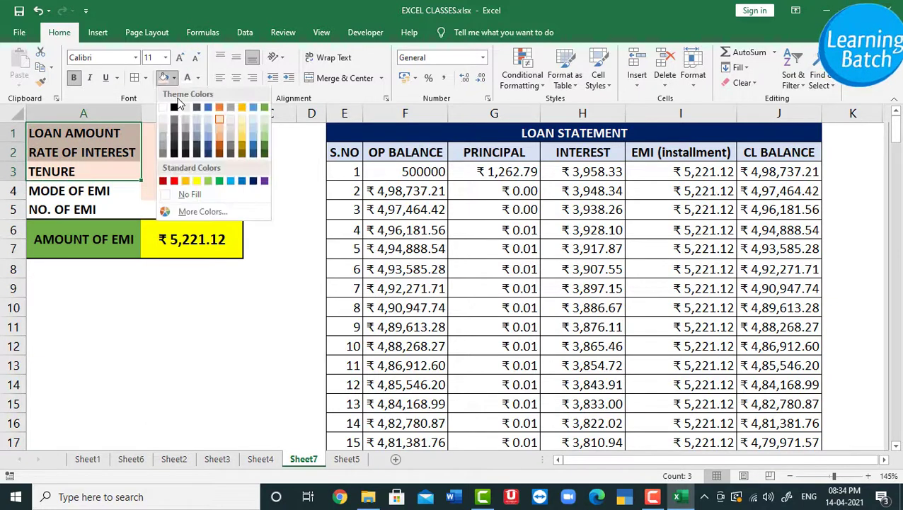
{"action": "left_click", "coordinate": [190, 194]}
{"action": "left_click", "coordinate": [270, 248]}
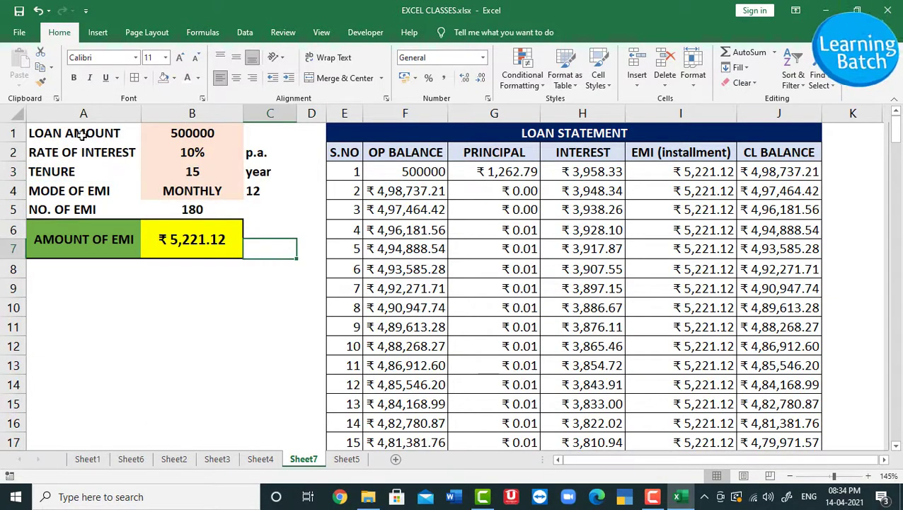
Step: Add All Borders to the input block A1:C5
{"action": "left_click_drag", "start_coordinate": [83, 135], "coordinate": [253, 209]}
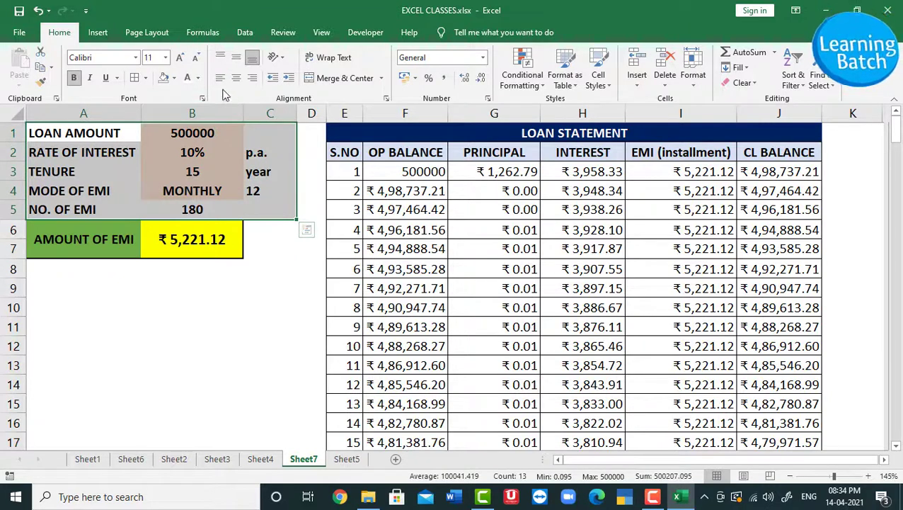
{"action": "left_click", "coordinate": [135, 78]}
{"action": "left_click", "coordinate": [270, 248]}
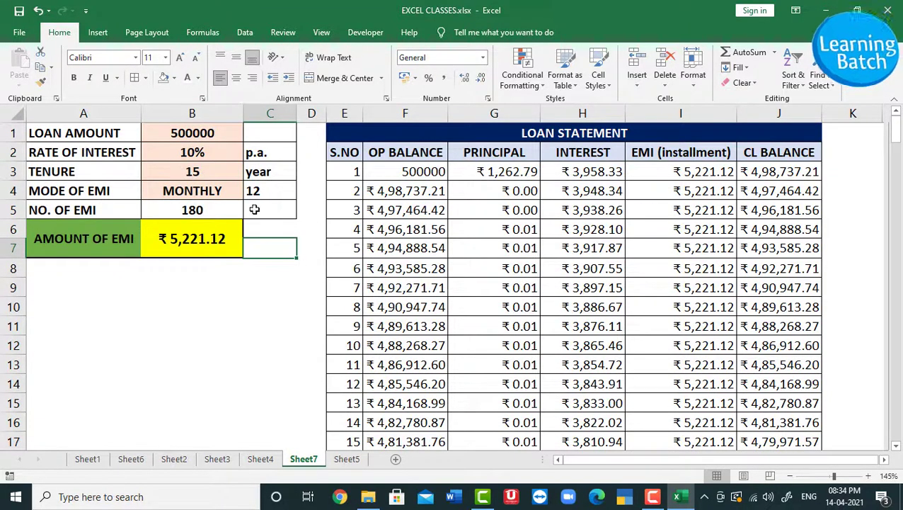
{"action": "left_click_drag", "start_coordinate": [204, 133], "coordinate": [202, 211]}
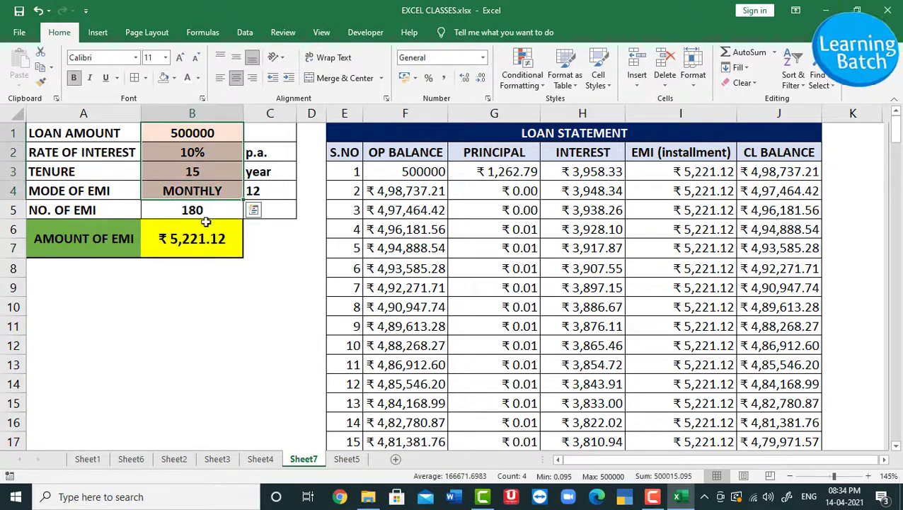
{"action": "left_click", "coordinate": [205, 263]}
Step: Enter a 200000 loan amount, 12% interest and a 10-year tenure
{"action": "left_click", "coordinate": [182, 141]}
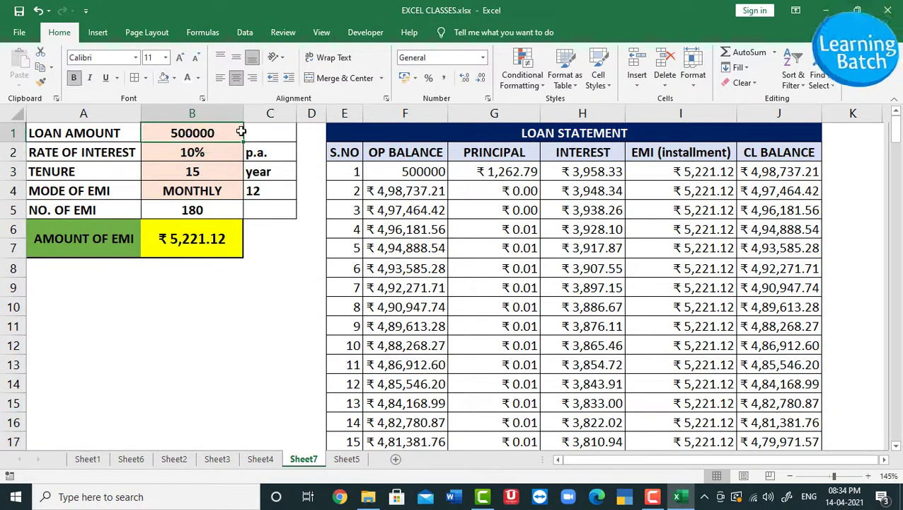
{"action": "type", "text": "200000"}
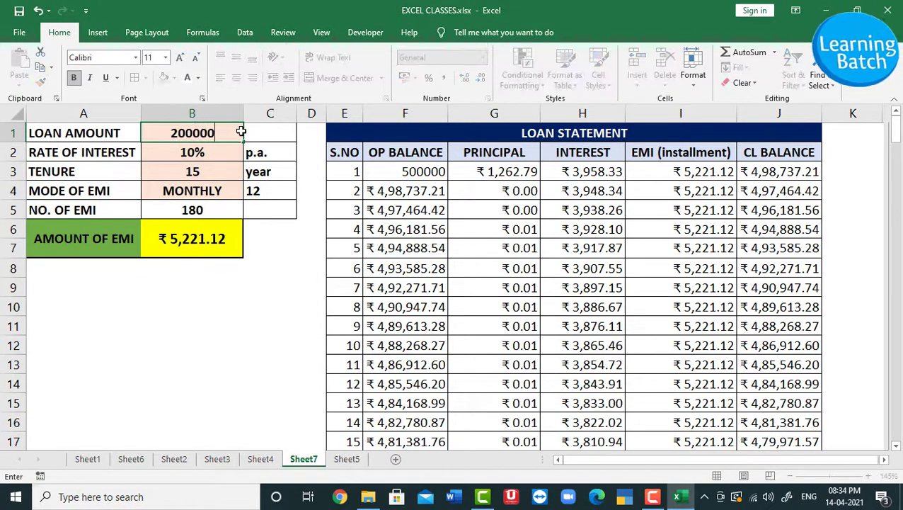
{"action": "key", "text": "Return"}
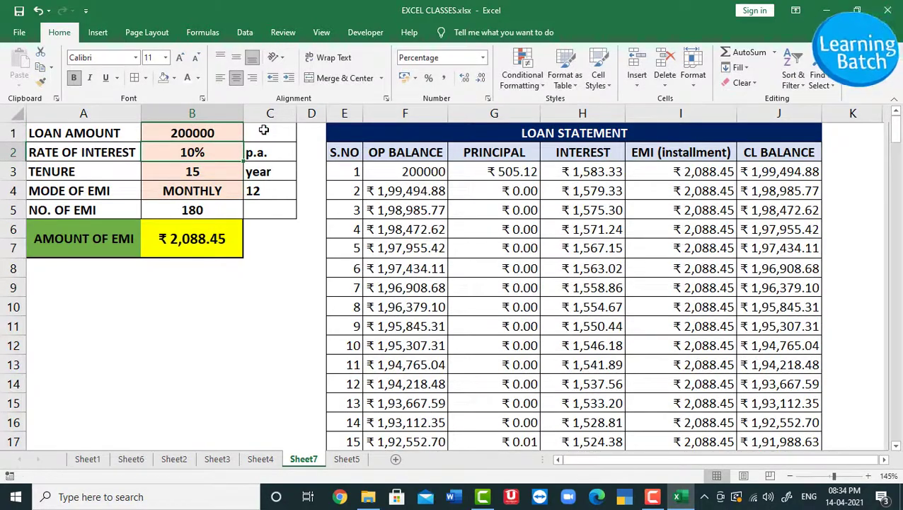
{"action": "type", "text": "12"}
{"action": "key", "text": "Return"}
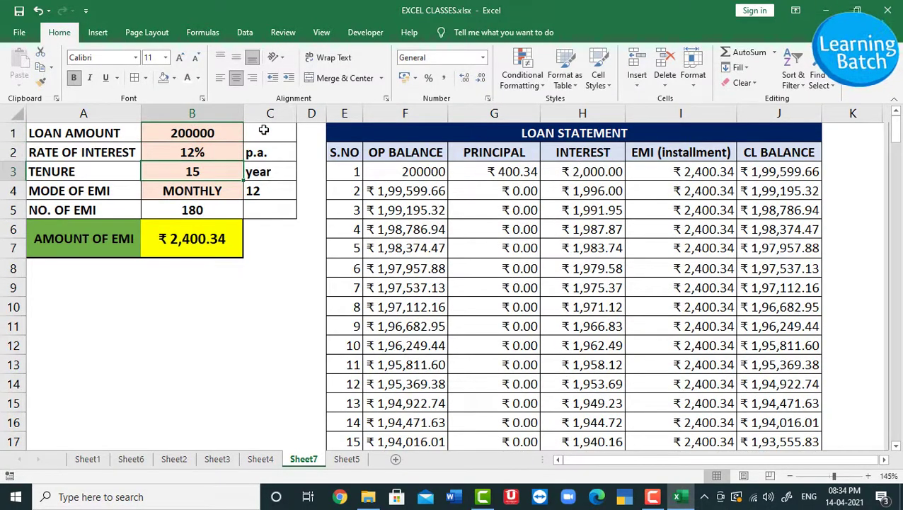
{"action": "type", "text": "1"}
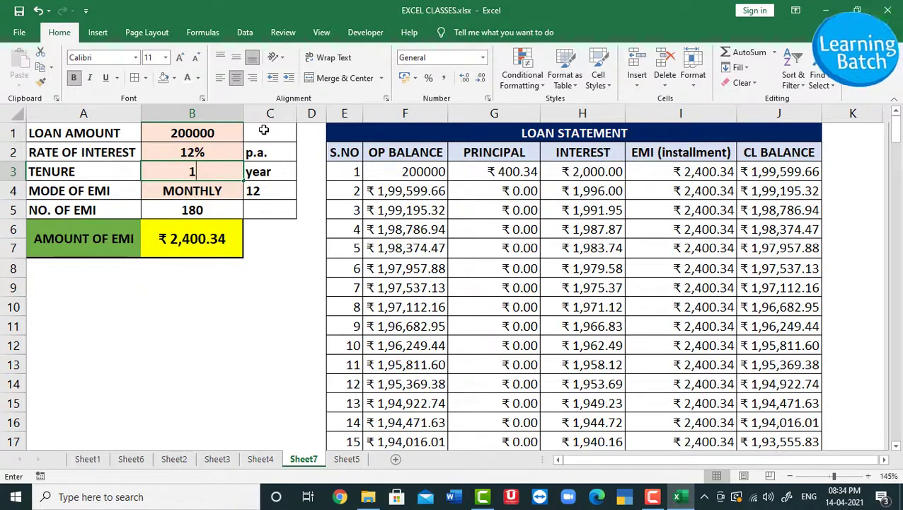
{"action": "type", "text": "0"}
{"action": "key", "text": "Return"}
Step: Choose QRT as the EMI mode from the B4 dropdown
{"action": "key", "text": "alt+Down"}
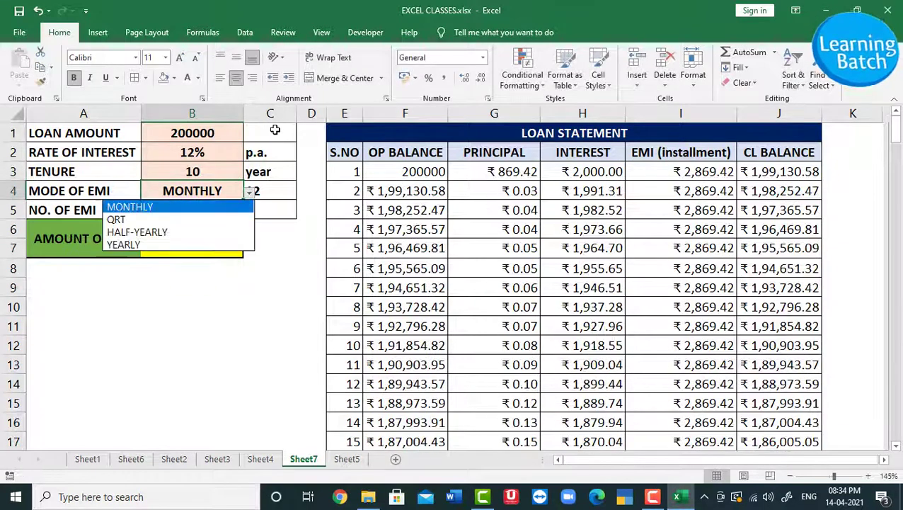
{"action": "key", "text": "Down"}
{"action": "key", "text": "Down"}
{"action": "key", "text": "Down"}
{"action": "key", "text": "Up"}
{"action": "key", "text": "Up"}
{"action": "key", "text": "Up"}
{"action": "key", "text": "Down"}
{"action": "key", "text": "Return"}
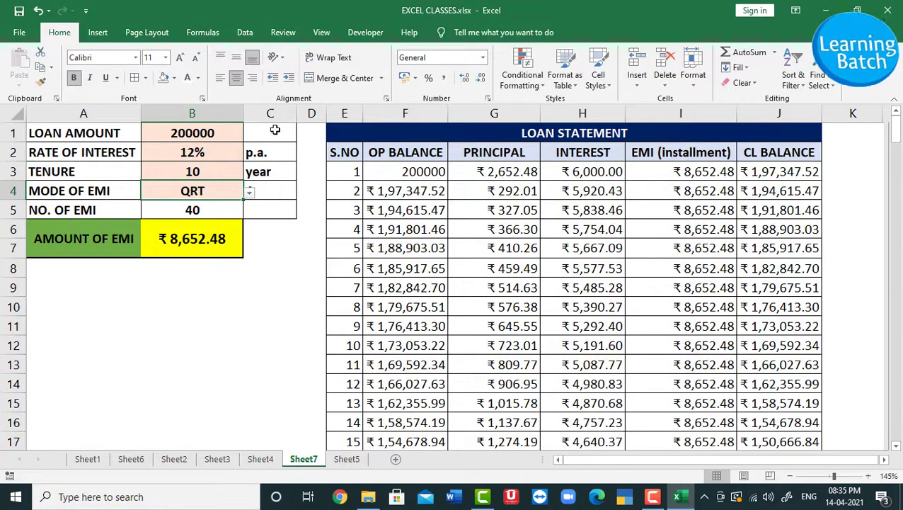
{"action": "key", "text": "Return"}
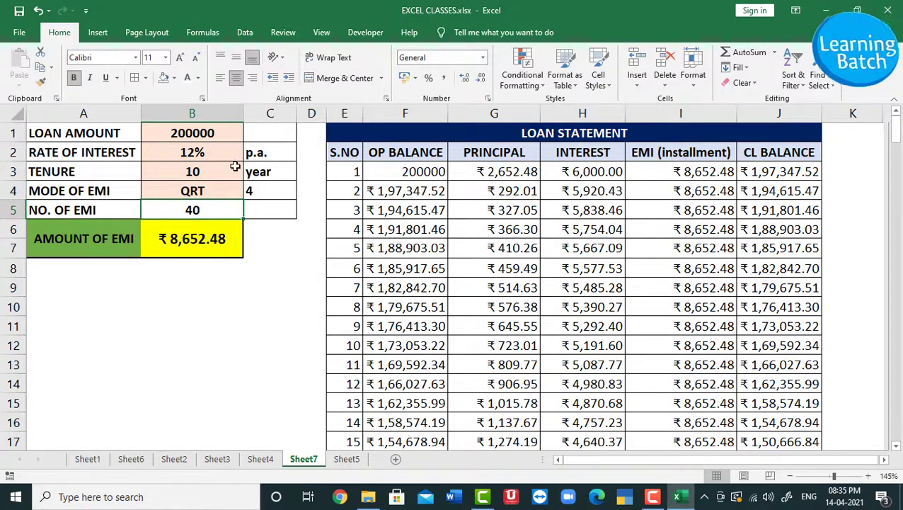
Step: Clear NO. OF EMI in B5 to show the break, then undo to restore 40
{"action": "left_click", "coordinate": [211, 311]}
{"action": "left_click", "coordinate": [211, 325]}
{"action": "left_click", "coordinate": [218, 211]}
{"action": "key", "text": "Delete"}
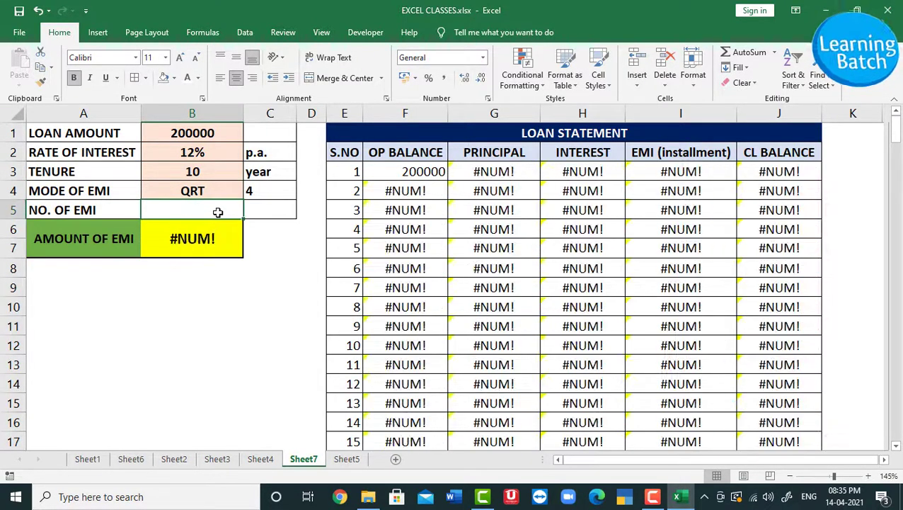
{"action": "key", "text": "ctrl+z"}
{"action": "left_click", "coordinate": [218, 319]}
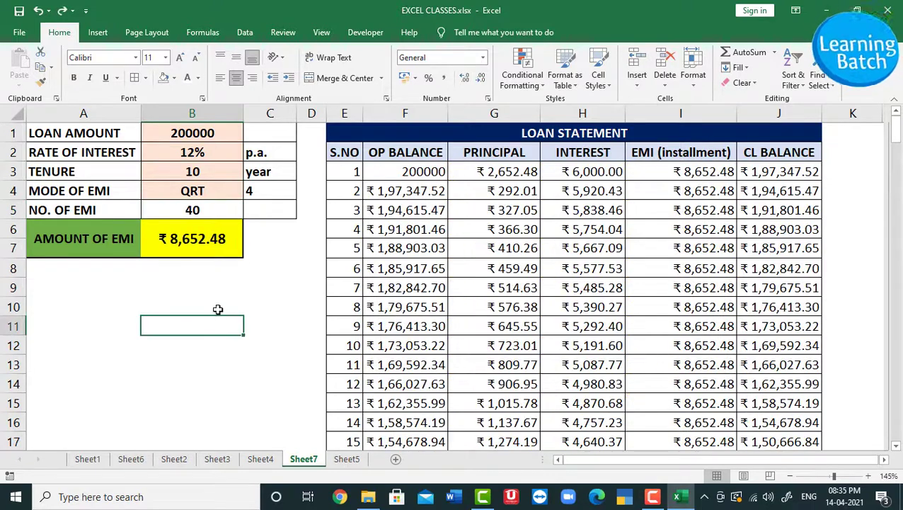
{"action": "left_click", "coordinate": [238, 307]}
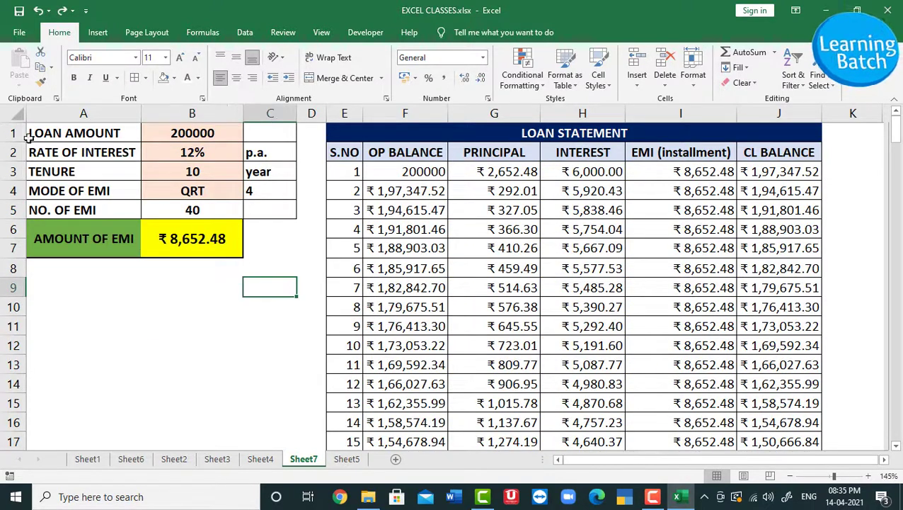
{"action": "key", "text": "alt+r"}
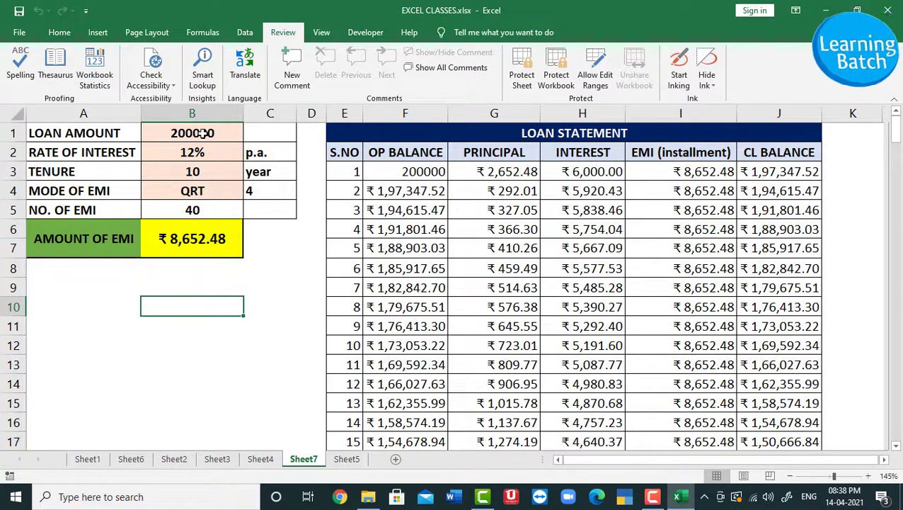
{"action": "left_click_drag", "start_coordinate": [203, 133], "coordinate": [210, 191]}
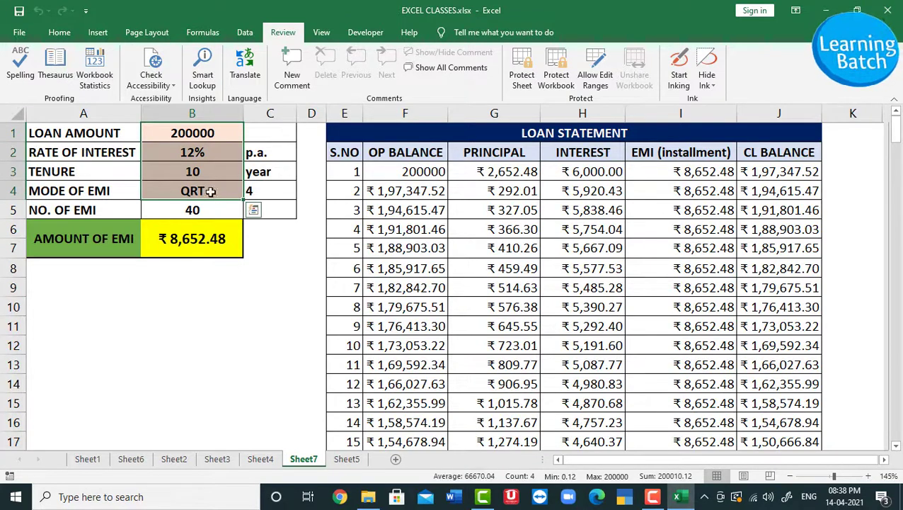
{"action": "left_click", "coordinate": [184, 211]}
{"action": "key", "text": "Delete"}
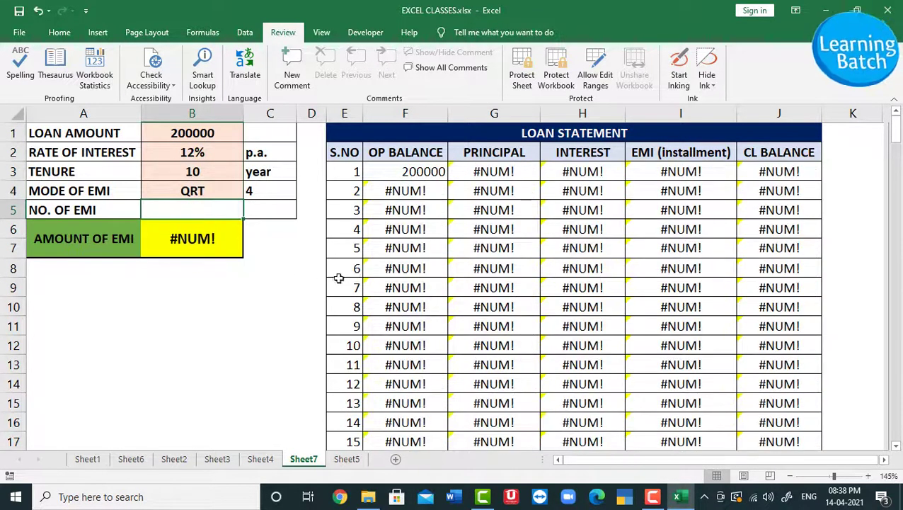
{"action": "key", "text": "ctrl+z"}
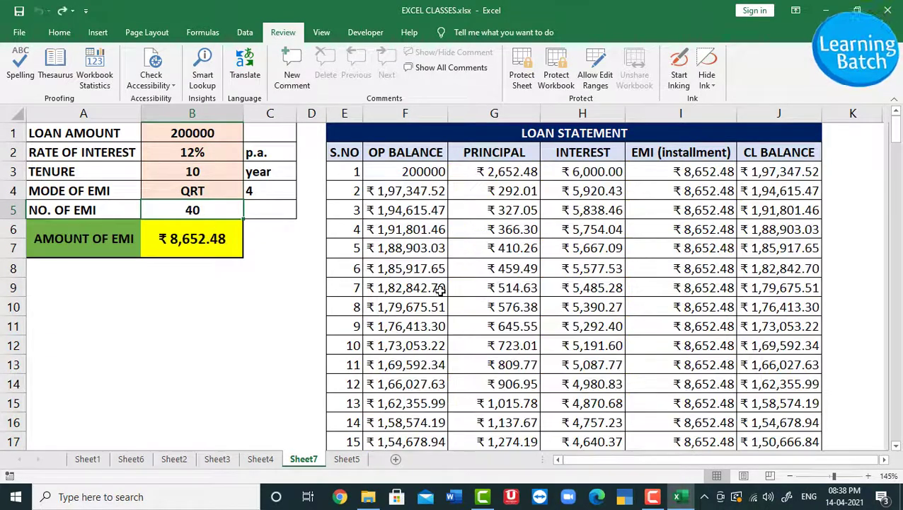
{"action": "left_click", "coordinate": [311, 269]}
{"action": "left_click", "coordinate": [311, 307]}
{"action": "left_click_drag", "start_coordinate": [193, 134], "coordinate": [193, 190]}
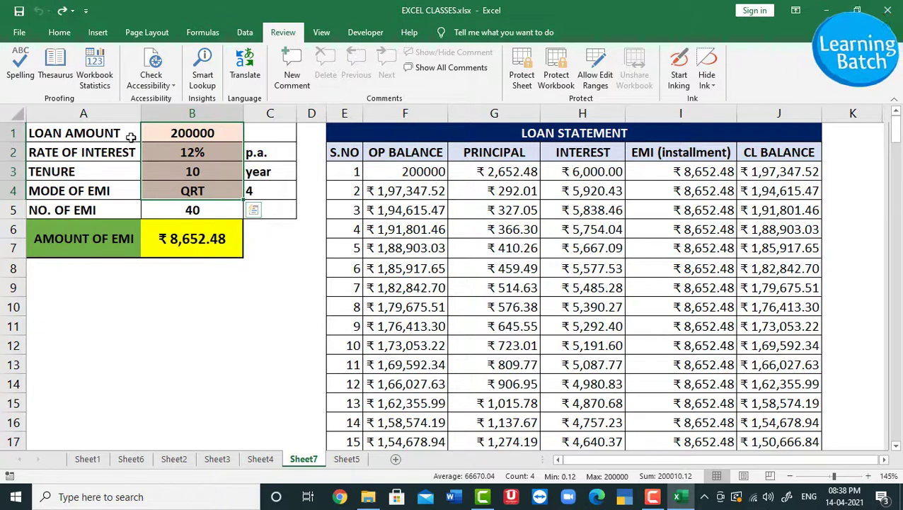
{"action": "left_click_drag", "start_coordinate": [128, 133], "coordinate": [548, 383]}
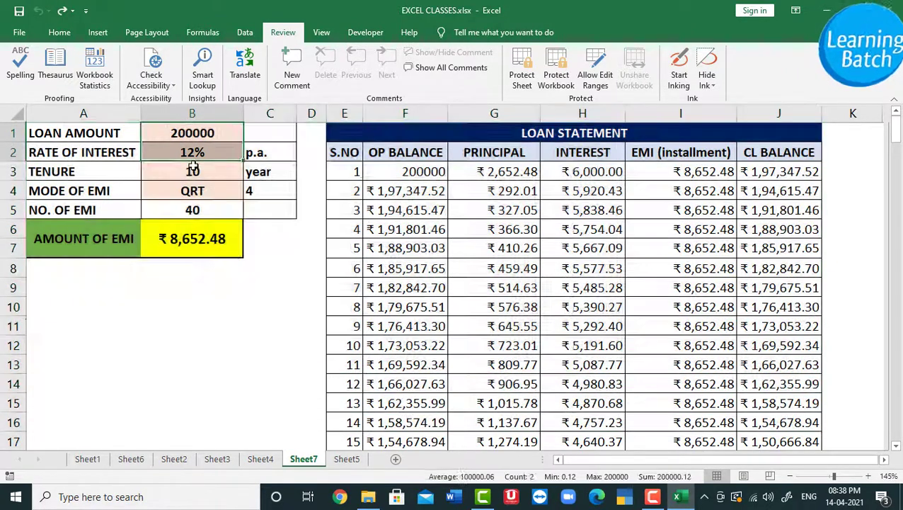
{"action": "left_click_drag", "start_coordinate": [192, 132], "coordinate": [192, 191]}
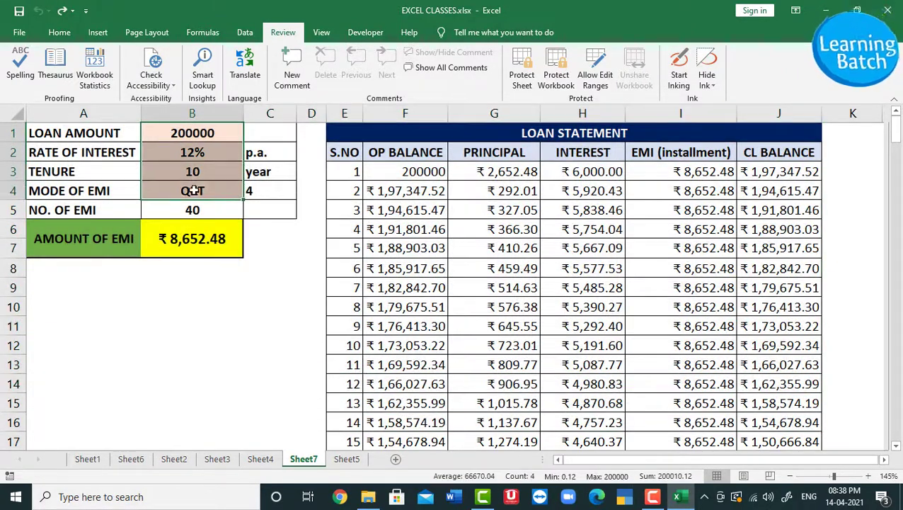
{"action": "left_click", "coordinate": [277, 252]}
{"action": "left_click", "coordinate": [25, 119]}
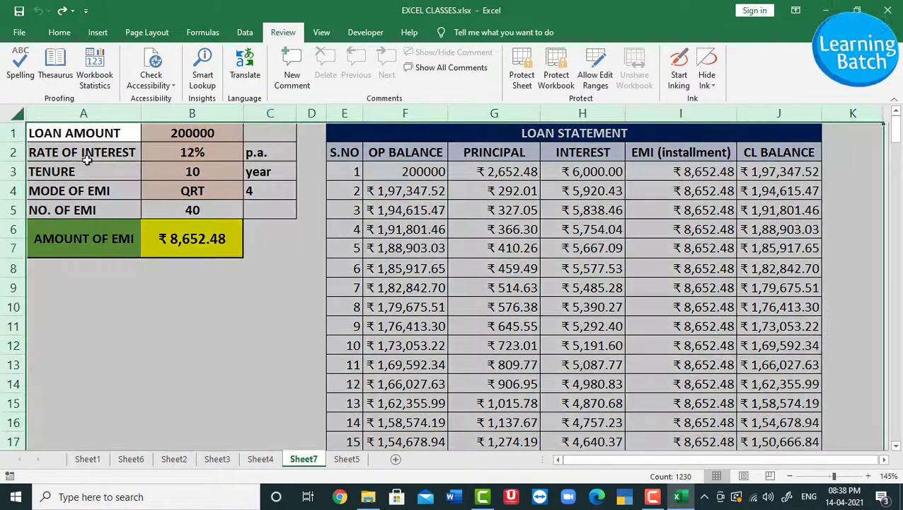
Step: Keep every cell on the sheet Locked via Format Cells > Protection
{"action": "right_click", "coordinate": [198, 298]}
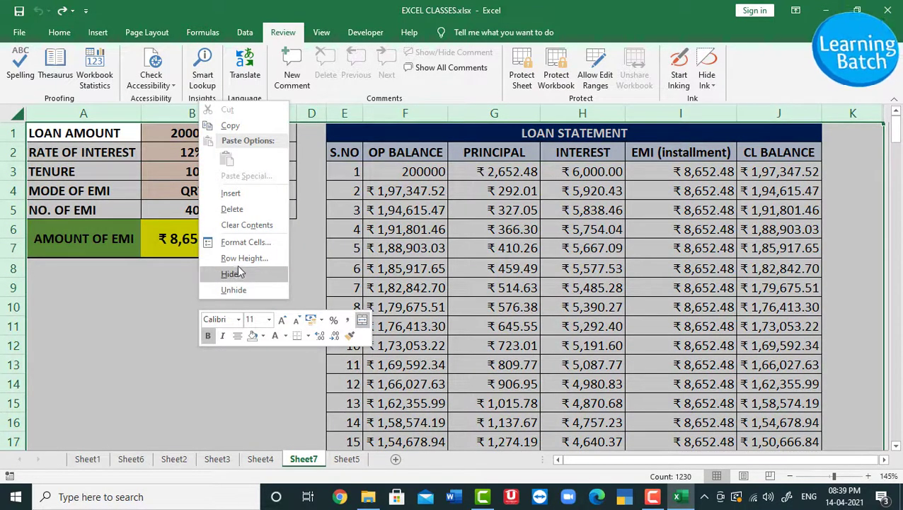
{"action": "left_click", "coordinate": [243, 242]}
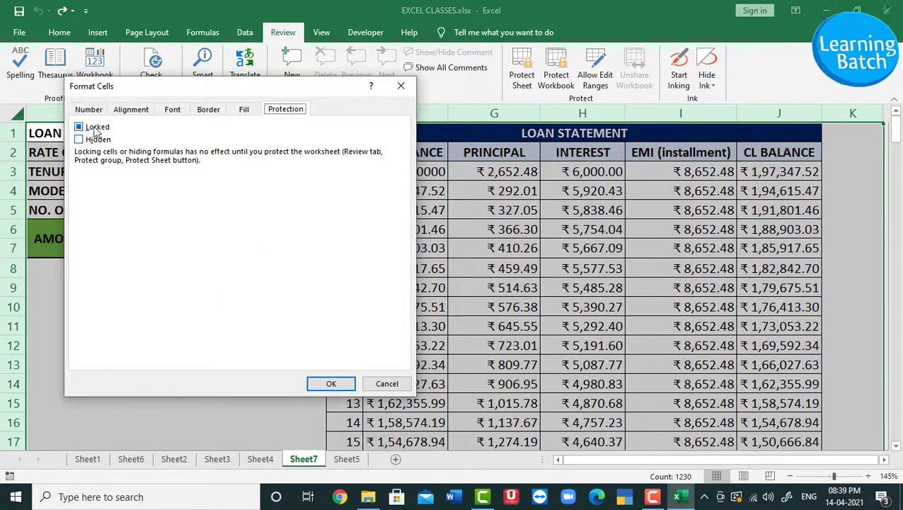
{"action": "left_click", "coordinate": [80, 128]}
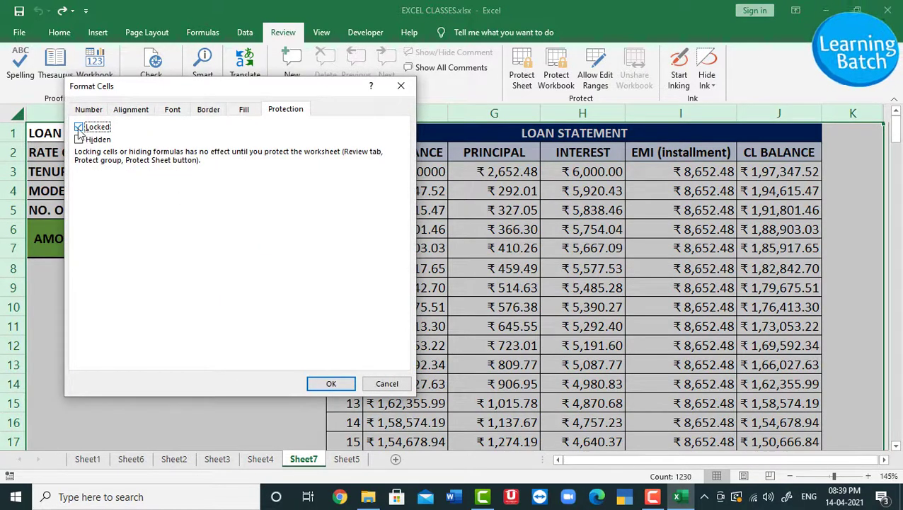
{"action": "left_click", "coordinate": [79, 128]}
{"action": "left_click", "coordinate": [79, 127]}
{"action": "left_click", "coordinate": [331, 386]}
{"action": "left_click", "coordinate": [259, 347]}
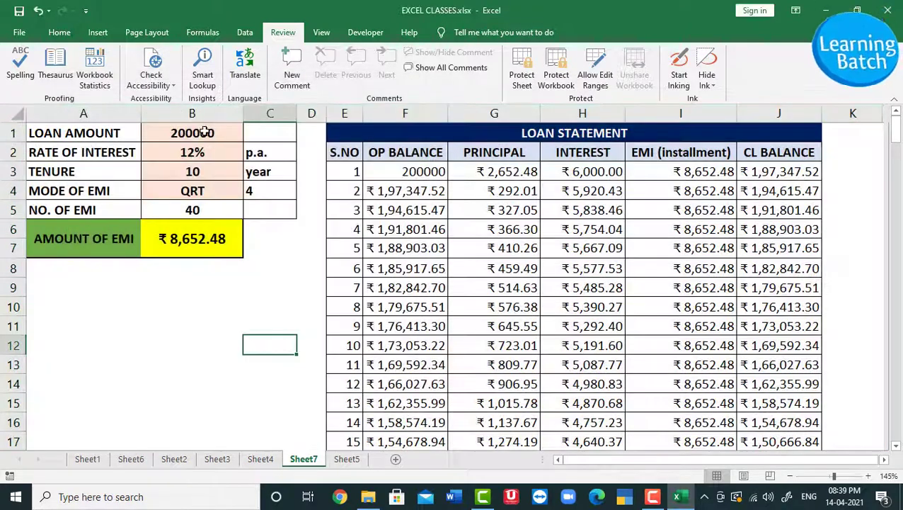
Step: Uncheck Locked for the input cells B1:B4 in Format Cells > Protection
{"action": "left_click_drag", "start_coordinate": [198, 133], "coordinate": [195, 190]}
{"action": "right_click", "coordinate": [195, 157]}
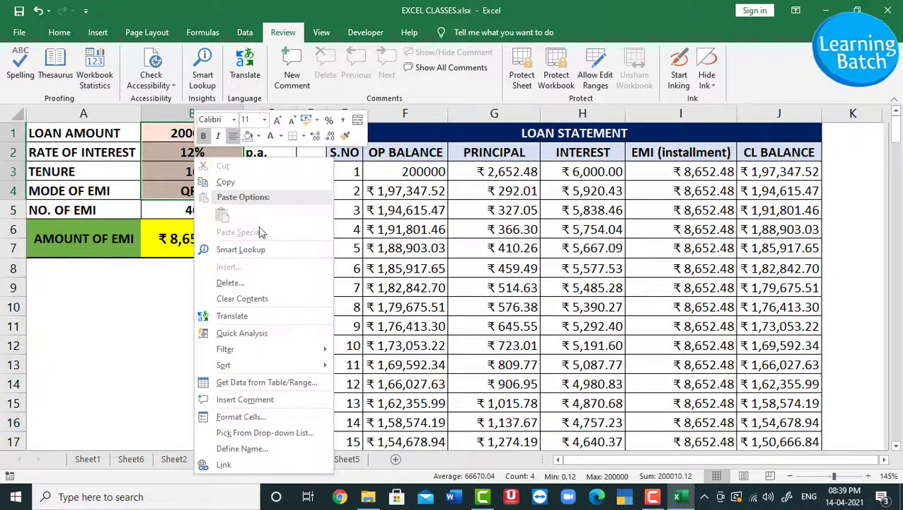
{"action": "left_click", "coordinate": [245, 416]}
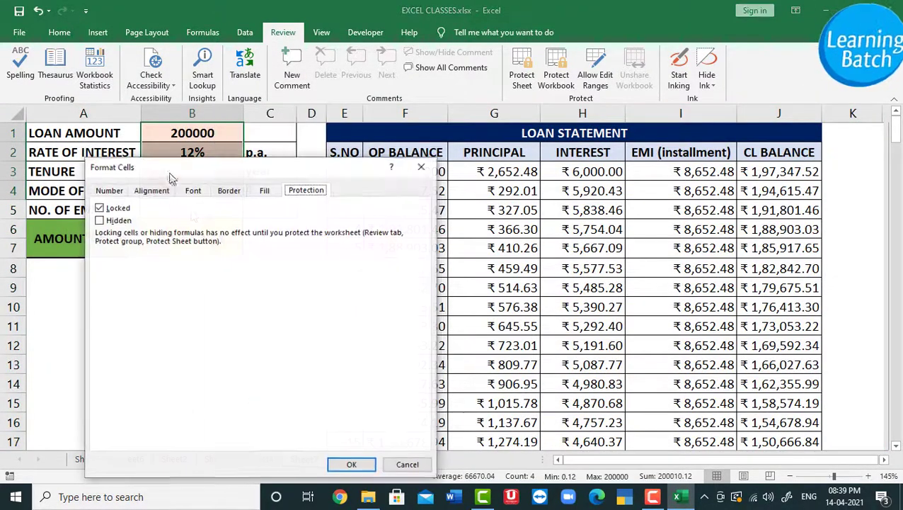
{"action": "left_click", "coordinate": [104, 209]}
Step: Confirm unlocking B1:B4, then test clearing opening balance F6 and undo it
{"action": "left_click", "coordinate": [352, 465]}
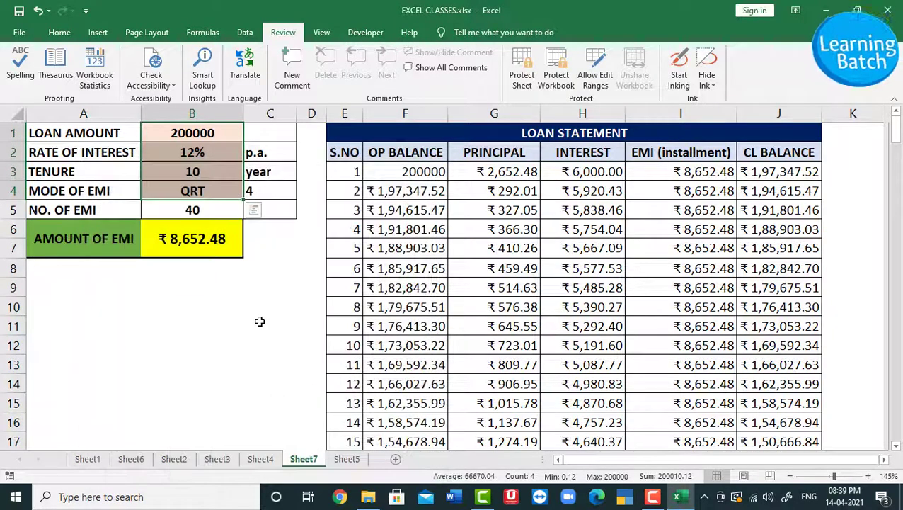
{"action": "left_click", "coordinate": [262, 323]}
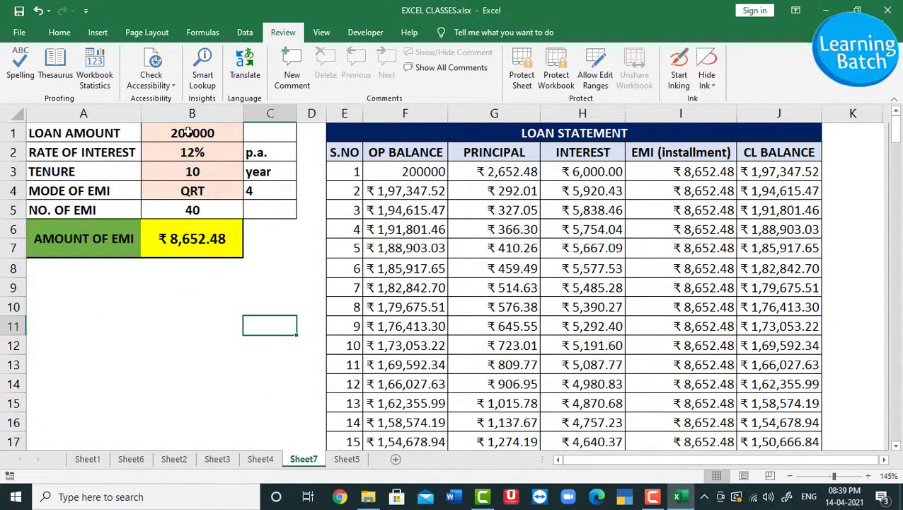
{"action": "left_click_drag", "start_coordinate": [188, 132], "coordinate": [194, 191]}
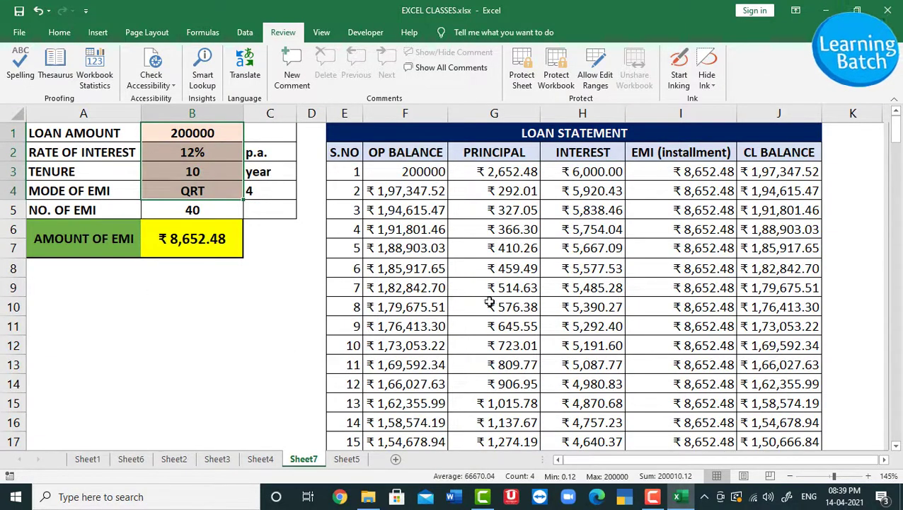
{"action": "left_click", "coordinate": [411, 236]}
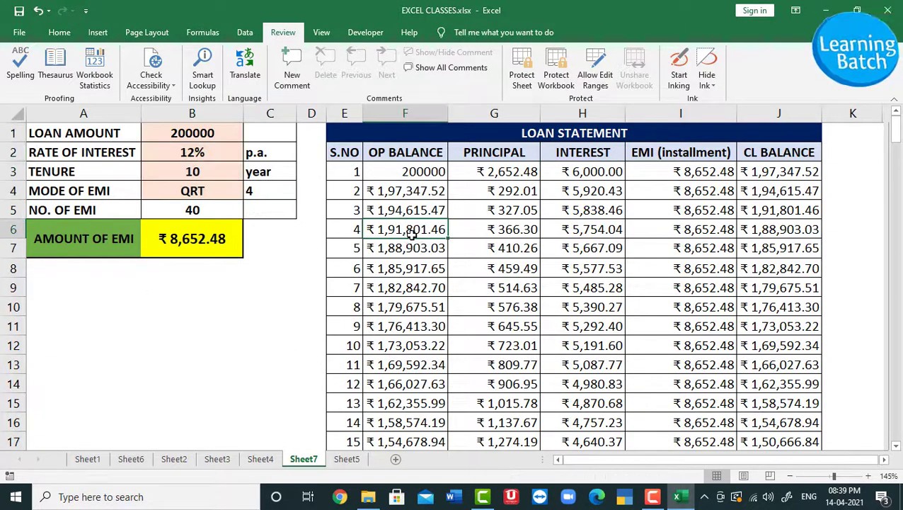
{"action": "key", "text": "Delete"}
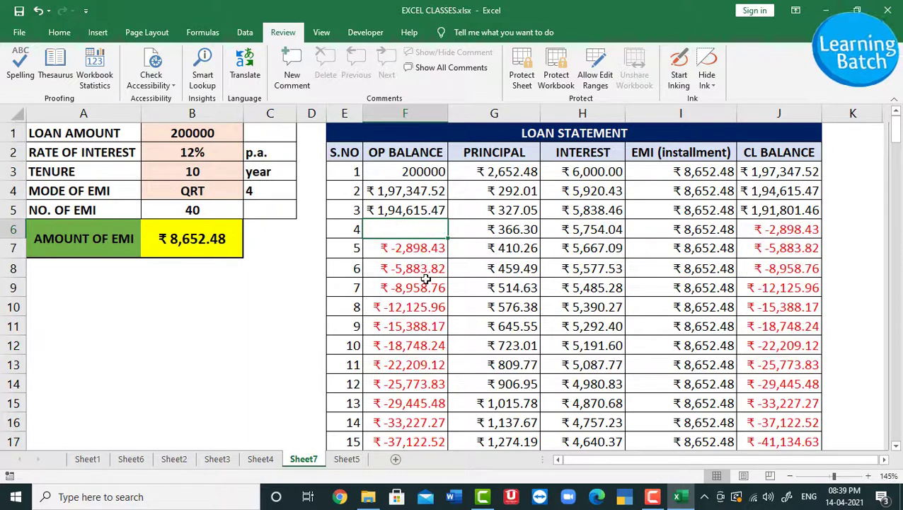
{"action": "key", "text": "ctrl+z"}
Step: Open Protect Sheet and enter a three-character unprotect password
{"action": "left_click_drag", "start_coordinate": [356, 149], "coordinate": [522, 398]}
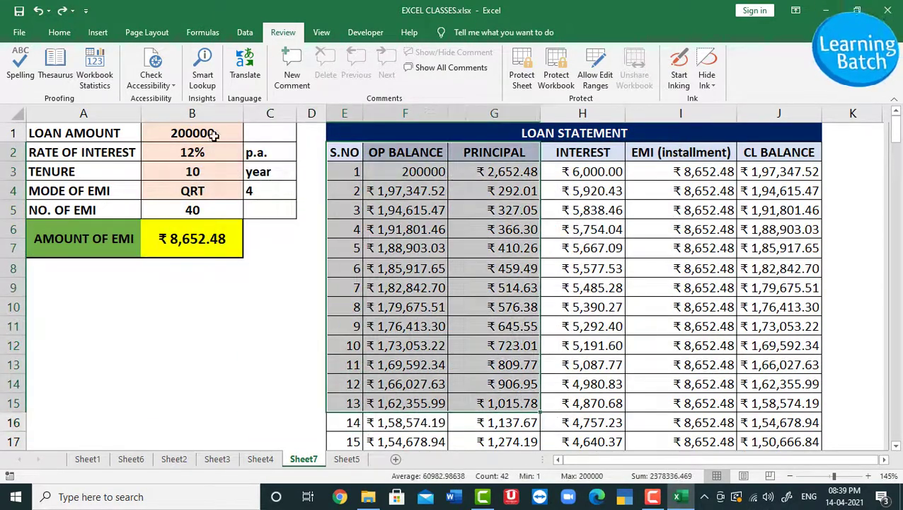
{"action": "left_click_drag", "start_coordinate": [213, 134], "coordinate": [214, 192]}
{"action": "left_click", "coordinate": [283, 272]}
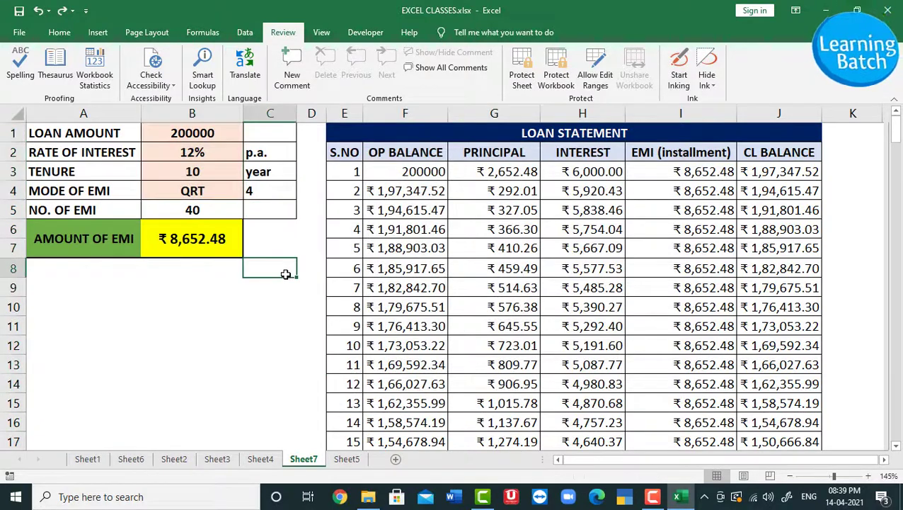
{"action": "left_click", "coordinate": [521, 77]}
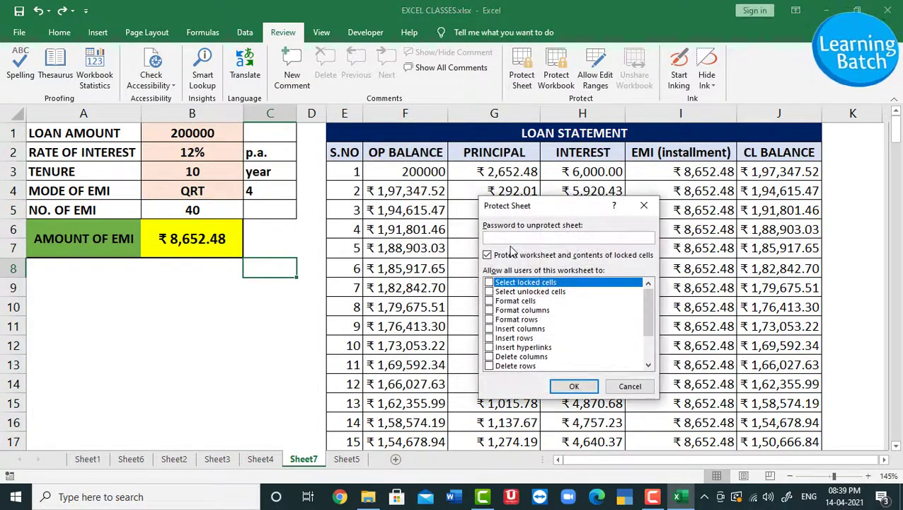
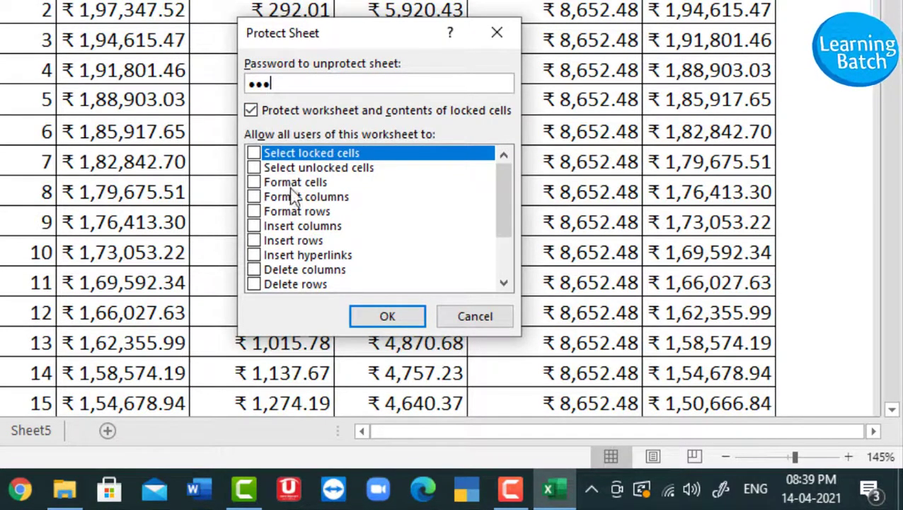
Step: Password-protect the sheet, allowing users to select only unlocked cells
{"action": "left_click", "coordinate": [253, 168]}
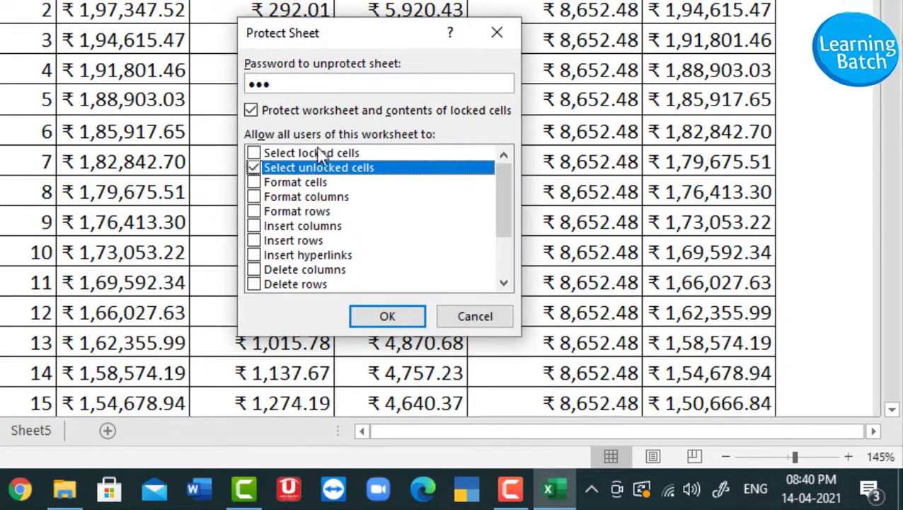
{"action": "left_click", "coordinate": [406, 315]}
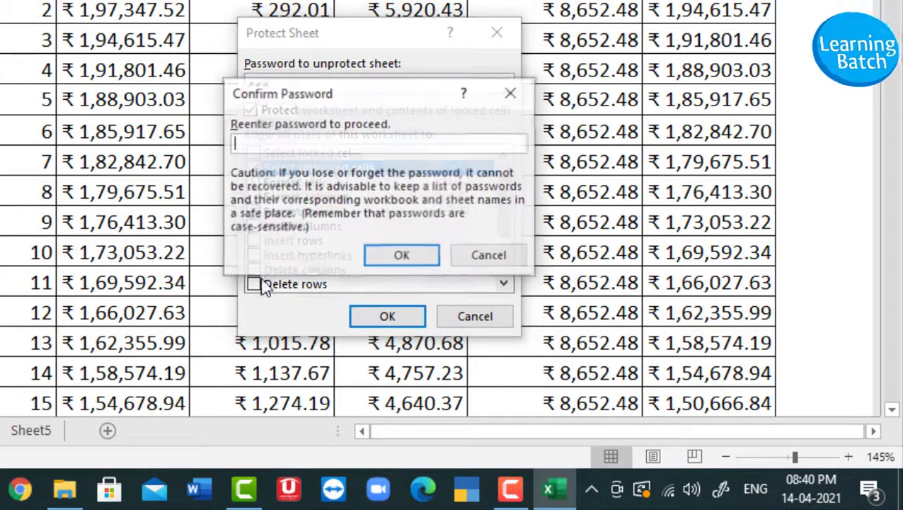
{"action": "left_click", "coordinate": [401, 256]}
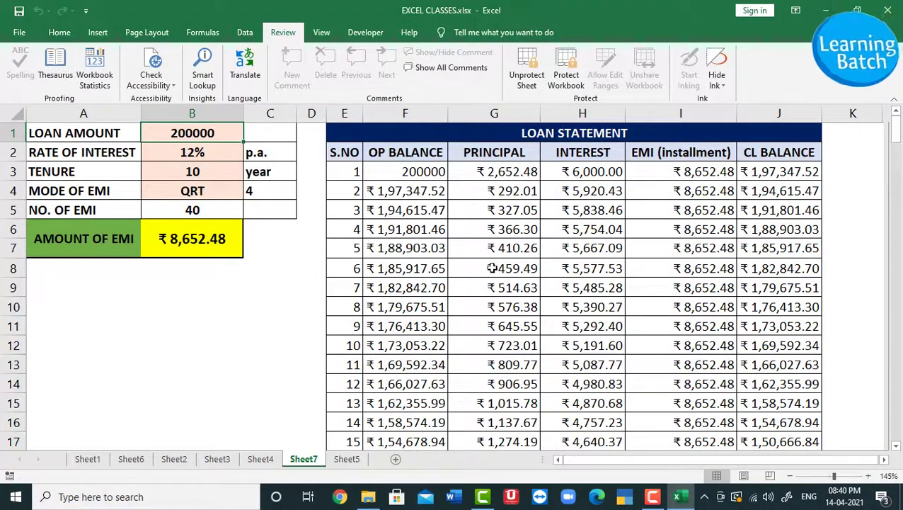
Step: Set the loan amount in B1 to 100000
{"action": "left_click", "coordinate": [223, 177]}
{"action": "left_click", "coordinate": [206, 150]}
{"action": "left_click", "coordinate": [205, 133]}
{"action": "type", "text": "10000"}
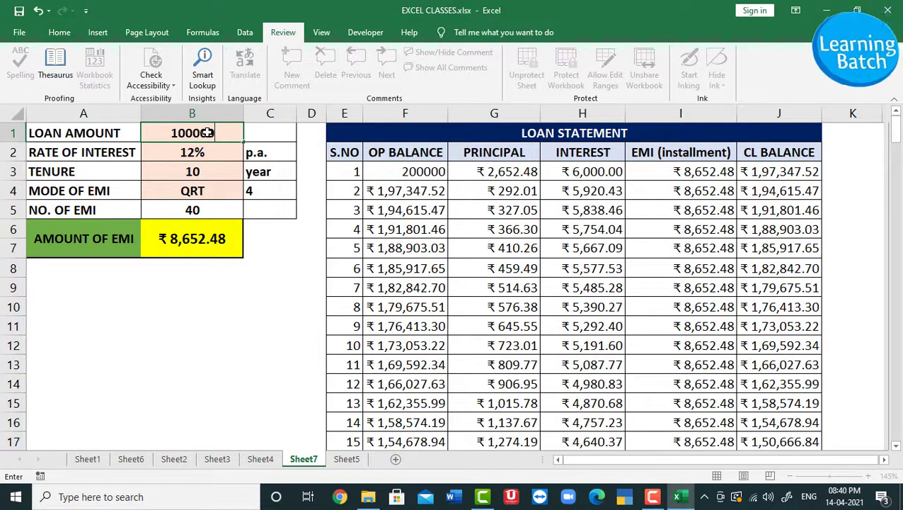
{"action": "type", "text": "00"}
{"action": "key", "text": "BackSpace"}
{"action": "key", "text": "Return"}
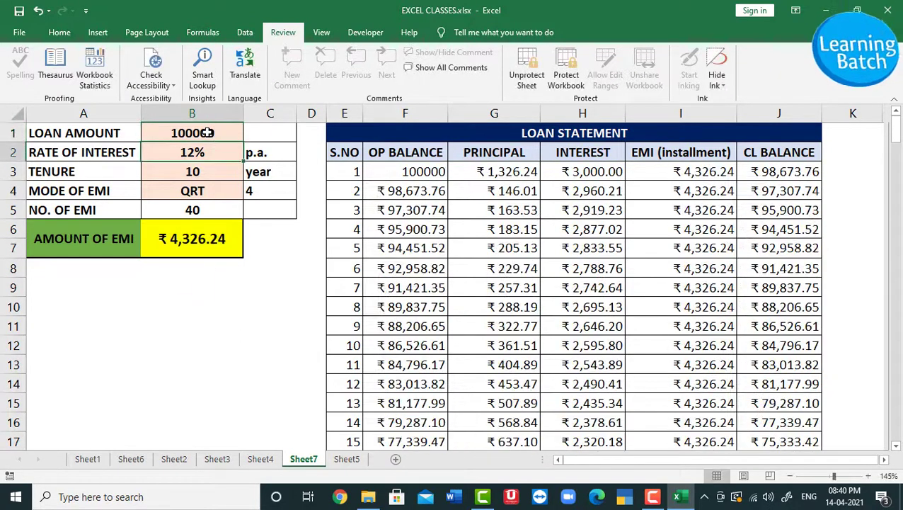
Step: Move between the unlocked input cells B1 to B4 to confirm they remain selectable
{"action": "left_click", "coordinate": [206, 133]}
{"action": "key", "text": "Down"}
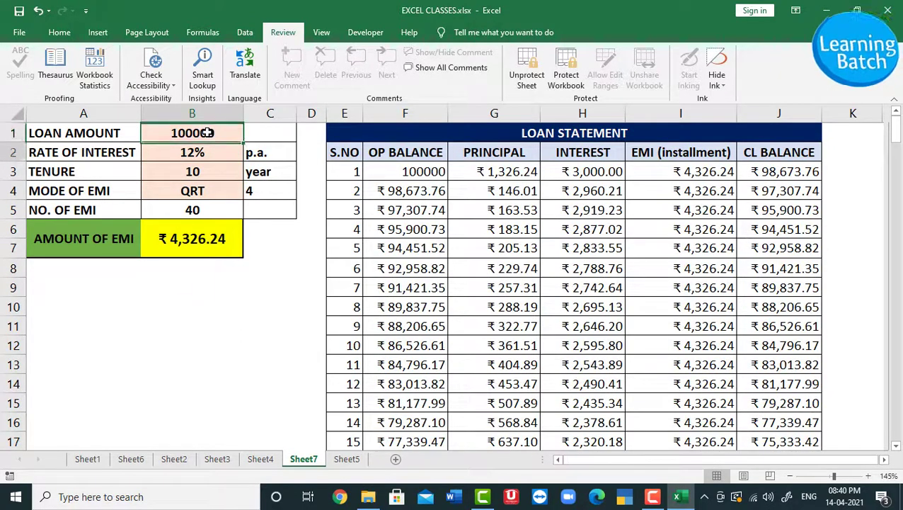
{"action": "key", "text": "Down"}
{"action": "key", "text": "Down"}
{"action": "key", "text": "Up"}
{"action": "key", "text": "Up"}
{"action": "key", "text": "Down"}
{"action": "key", "text": "Down"}
{"action": "key", "text": "Up"}
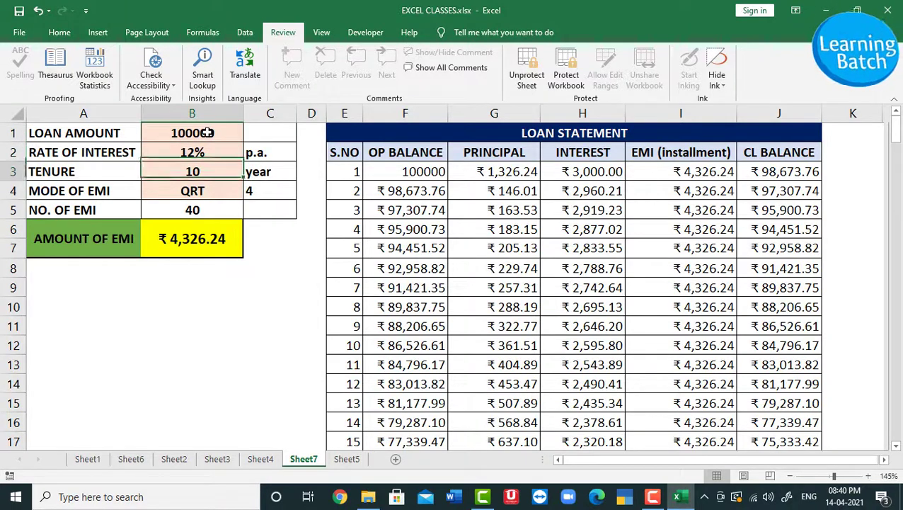
{"action": "key", "text": "Down"}
{"action": "key", "text": "Up"}
{"action": "key", "text": "Up"}
{"action": "key", "text": "Up"}
{"action": "key", "text": "Down"}
{"action": "key", "text": "Down"}
{"action": "key", "text": "Down"}
{"action": "key", "text": "Up"}
{"action": "key", "text": "Up"}
{"action": "key", "text": "Up"}
{"action": "key", "text": "Down"}
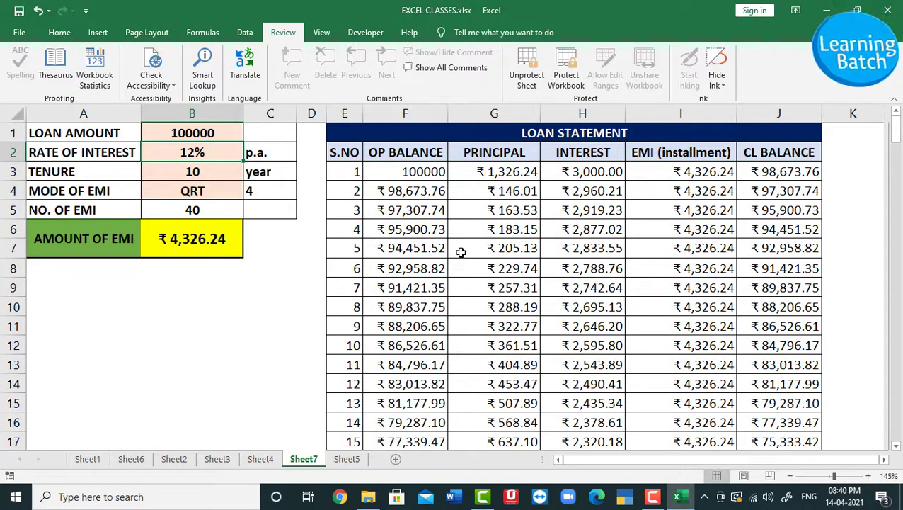
{"action": "scroll", "coordinate": [461, 252], "scroll_direction": "down", "scroll_amount": 6}
{"action": "scroll", "coordinate": [468, 171], "scroll_direction": "up", "scroll_amount": 6}
Step: Choose MONTHLY as the EMI mode in B4
{"action": "left_click", "coordinate": [224, 189]}
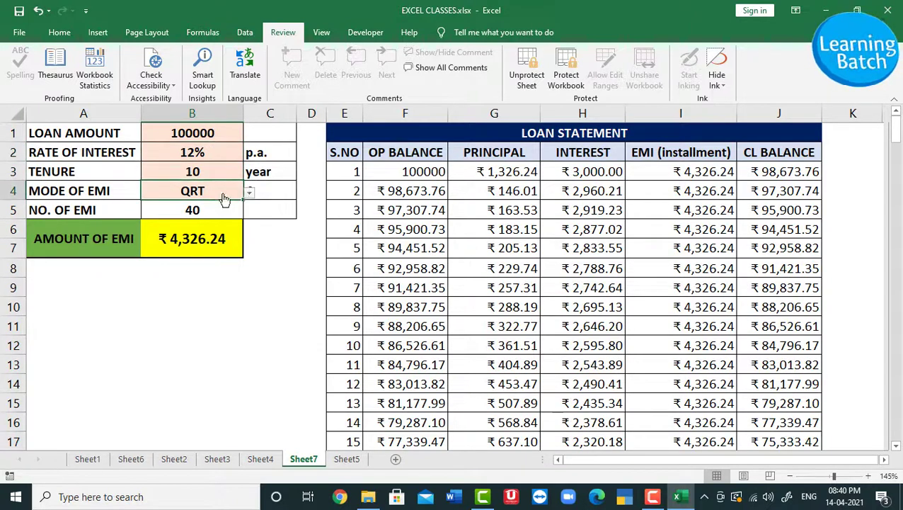
{"action": "left_click", "coordinate": [250, 192]}
{"action": "left_click", "coordinate": [172, 208]}
Step: Set the tenure in B3 to 2 years and review the 24 EMIs of ₹4,707.35
{"action": "left_click", "coordinate": [212, 172]}
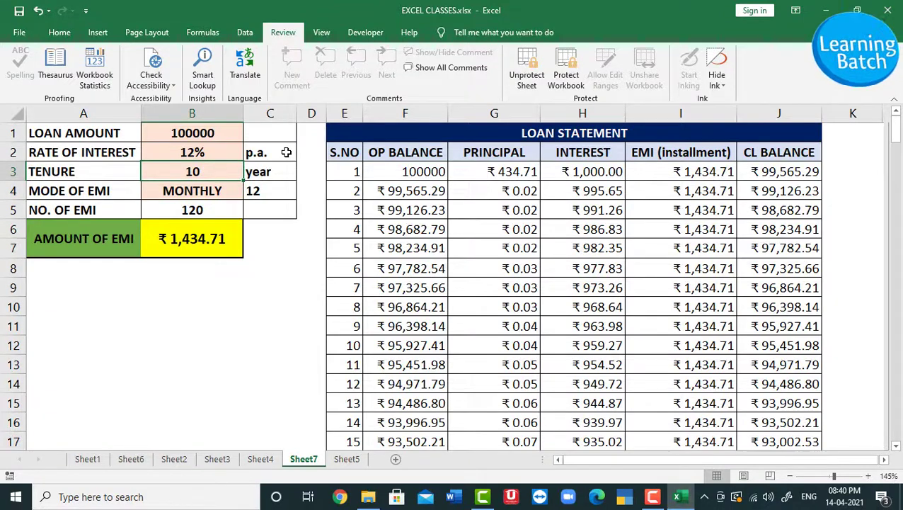
{"action": "type", "text": "2"}
{"action": "key", "text": "Return"}
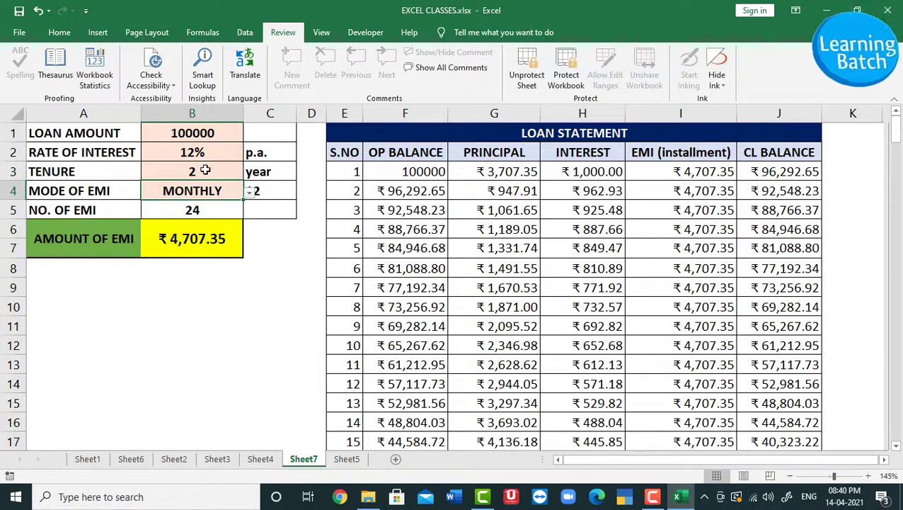
{"action": "scroll", "coordinate": [420, 325], "scroll_direction": "down", "scroll_amount": 3}
{"action": "scroll", "coordinate": [567, 311], "scroll_direction": "down", "scroll_amount": 2}
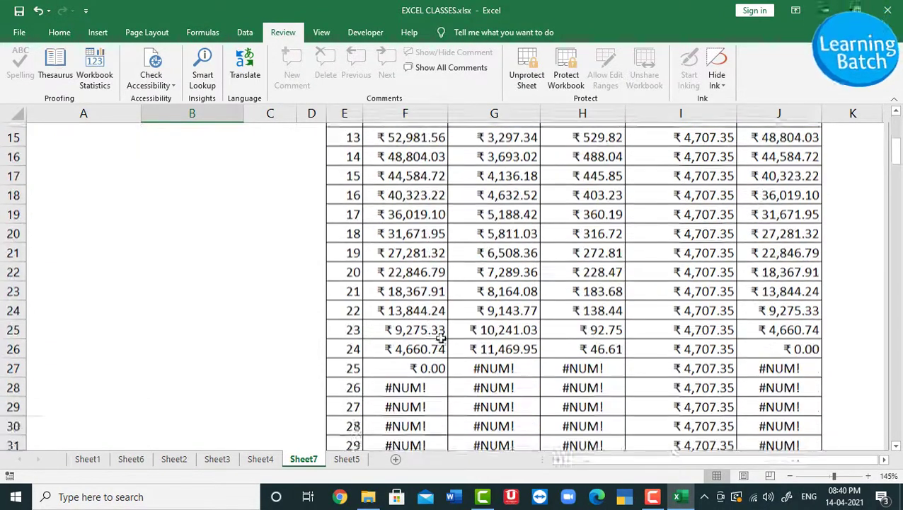
{"action": "scroll", "coordinate": [763, 289], "scroll_direction": "down", "scroll_amount": 1}
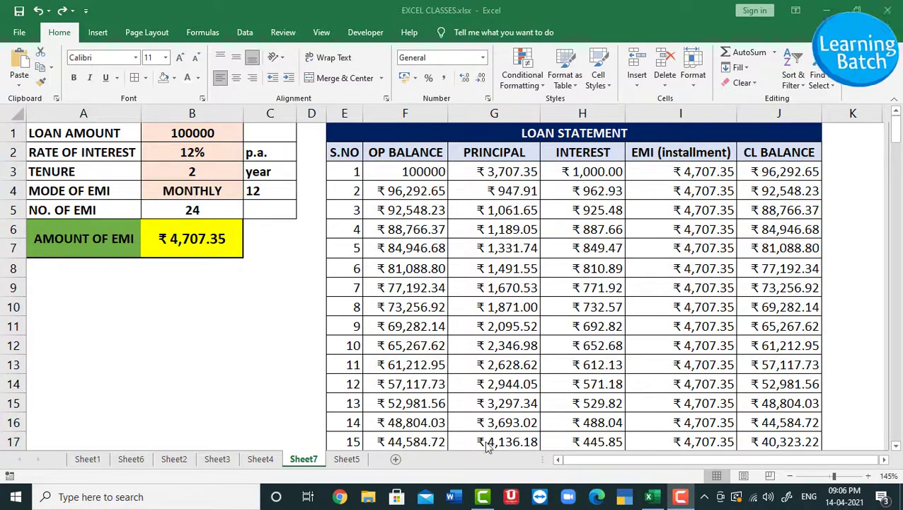
Step: Search Chrome for 'loan calculator', open emicalculator.net, and return to Excel
{"action": "left_click", "coordinate": [340, 496]}
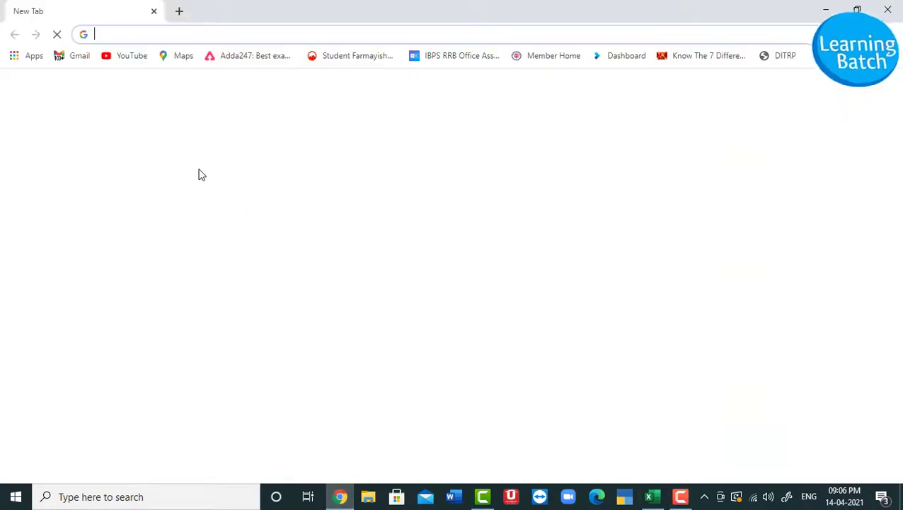
{"action": "type", "text": "lo"}
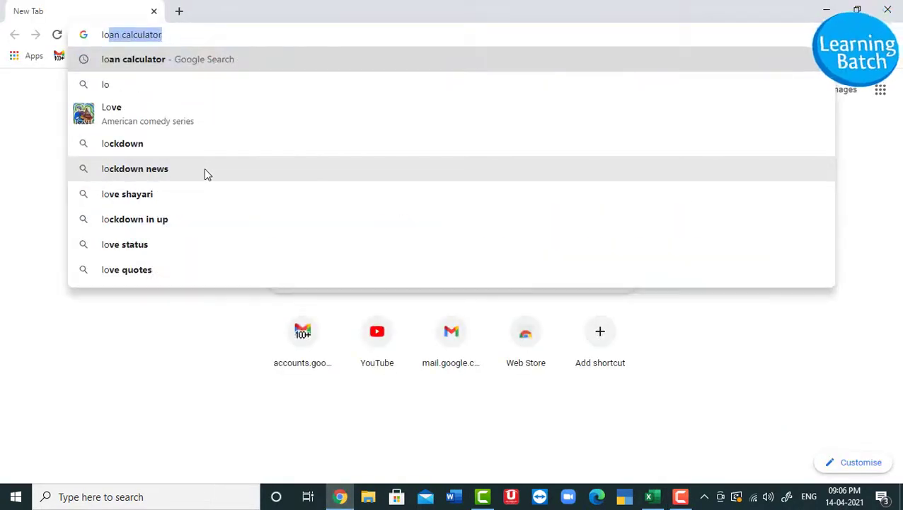
{"action": "key", "text": "Return"}
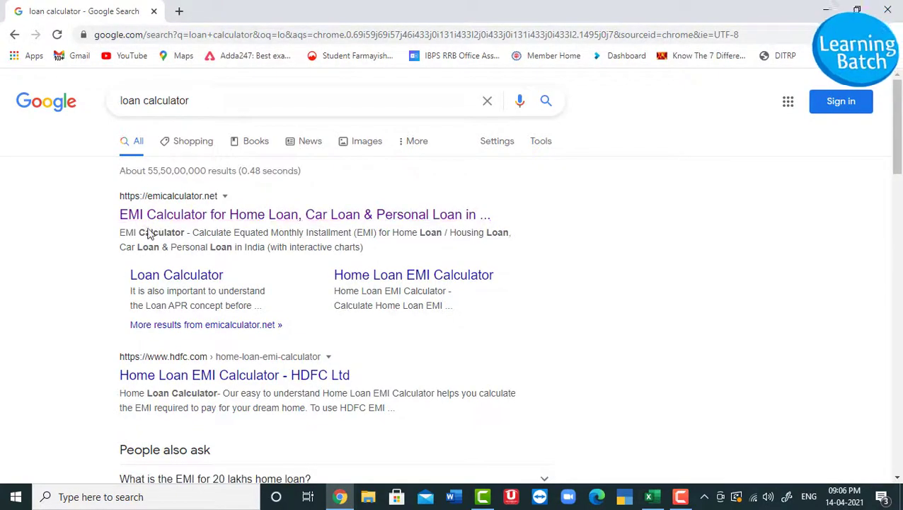
{"action": "left_click", "coordinate": [204, 222]}
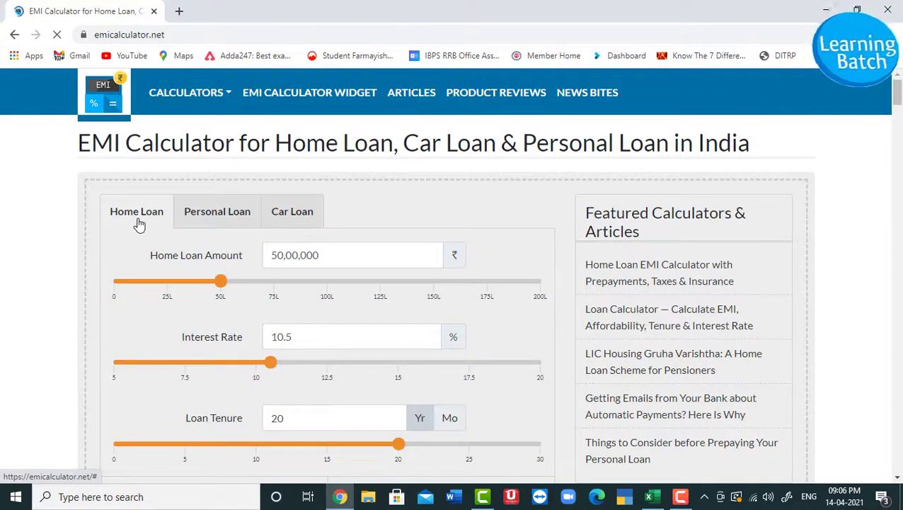
{"action": "key", "text": "alt+Tab"}
{"action": "key", "text": "alt+Tab"}
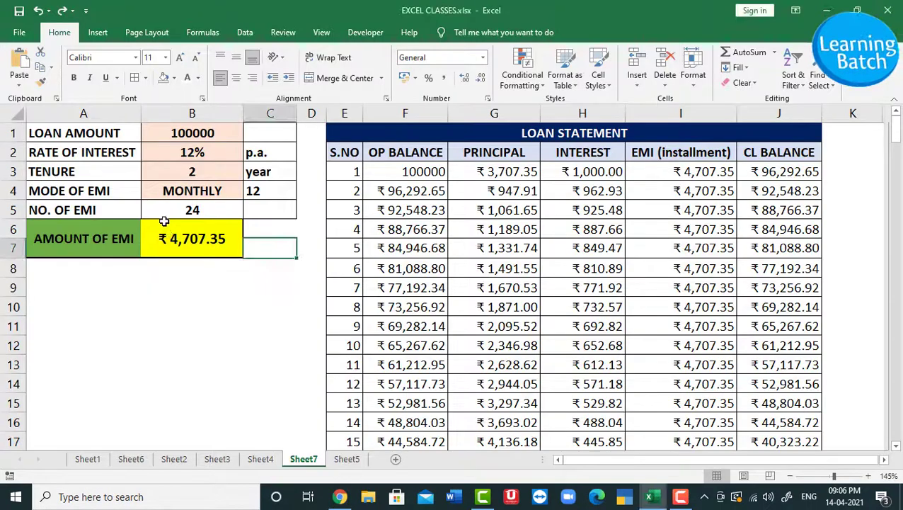
Step: Enter 500000, 10% and 15 years in B1–B3 and check the ₹5,373.03 EMI
{"action": "left_click", "coordinate": [189, 135]}
{"action": "type", "text": "500"}
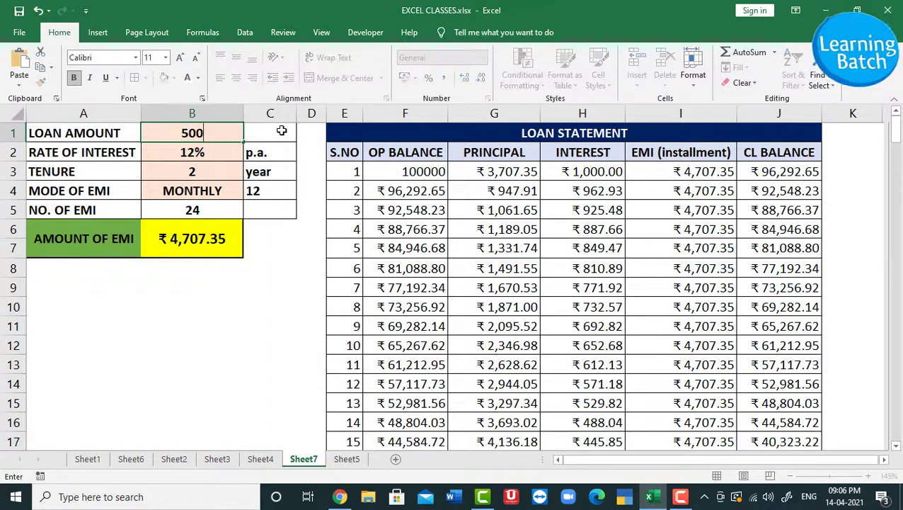
{"action": "type", "text": "000"}
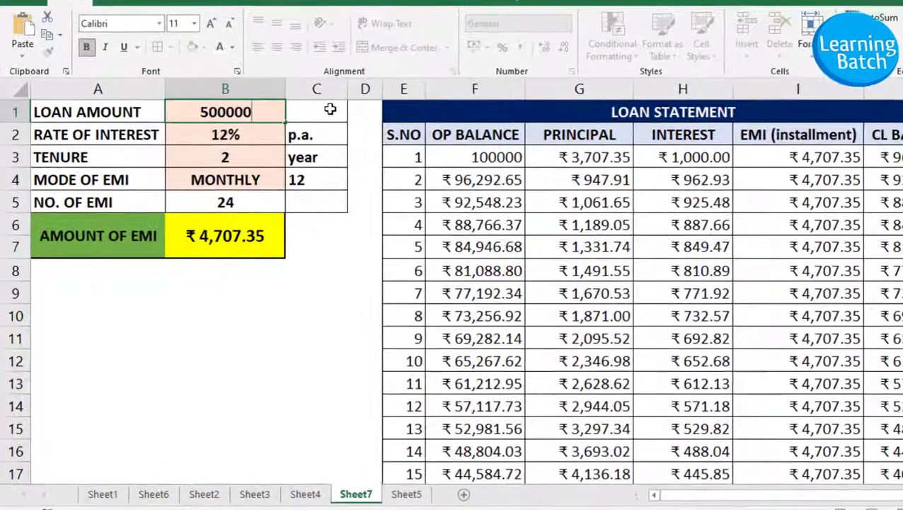
{"action": "key", "text": "Return"}
{"action": "type", "text": "1"}
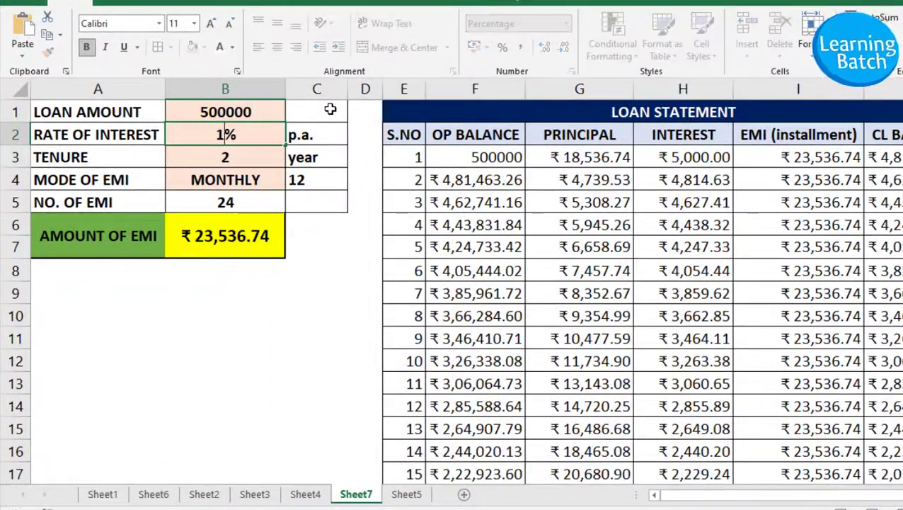
{"action": "type", "text": "0"}
{"action": "key", "text": "Return"}
{"action": "type", "text": "15"}
{"action": "key", "text": "Return"}
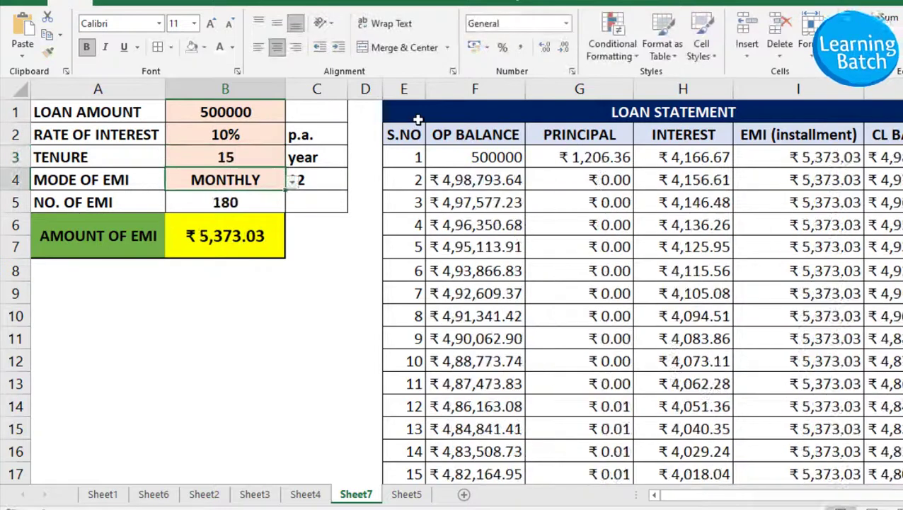
{"action": "left_click", "coordinate": [221, 233]}
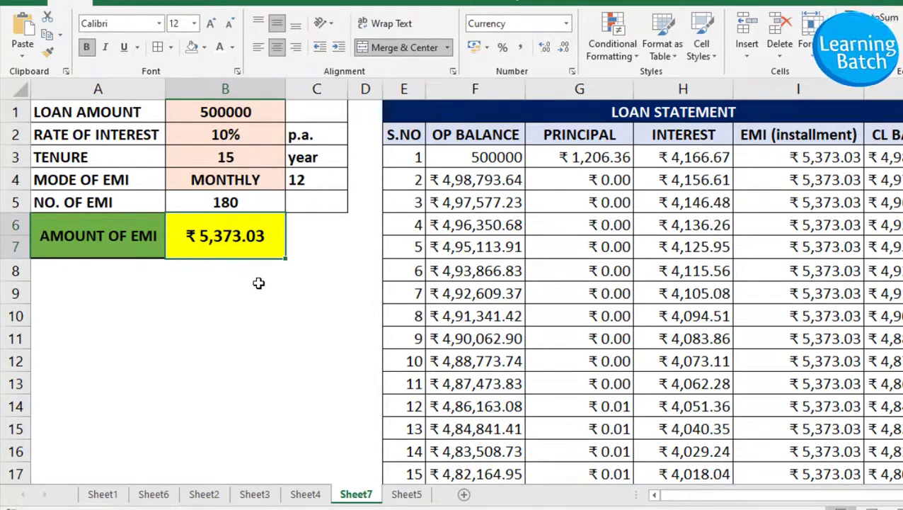
{"action": "key", "text": "alt+Tab"}
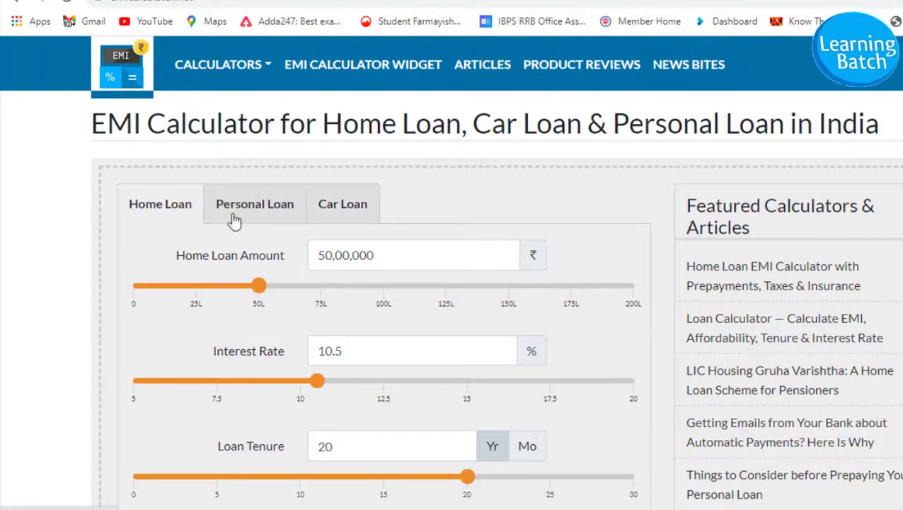
Step: Enter loan amount 500000, interest 10% and tenure 15 years in emicalculator.net
{"action": "triple_click", "coordinate": [390, 260]}
{"action": "type", "text": "5000000"}
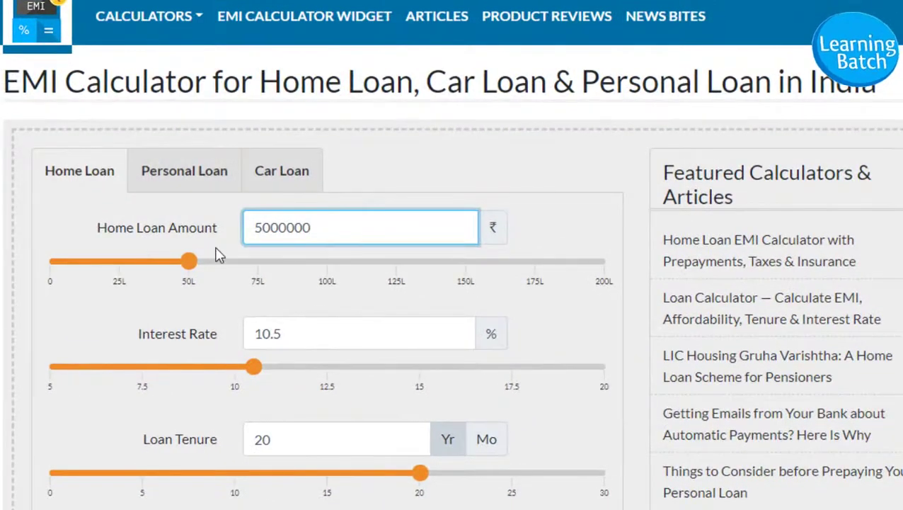
{"action": "key", "text": "BackSpace"}
{"action": "triple_click", "coordinate": [296, 333]}
{"action": "type", "text": "1"}
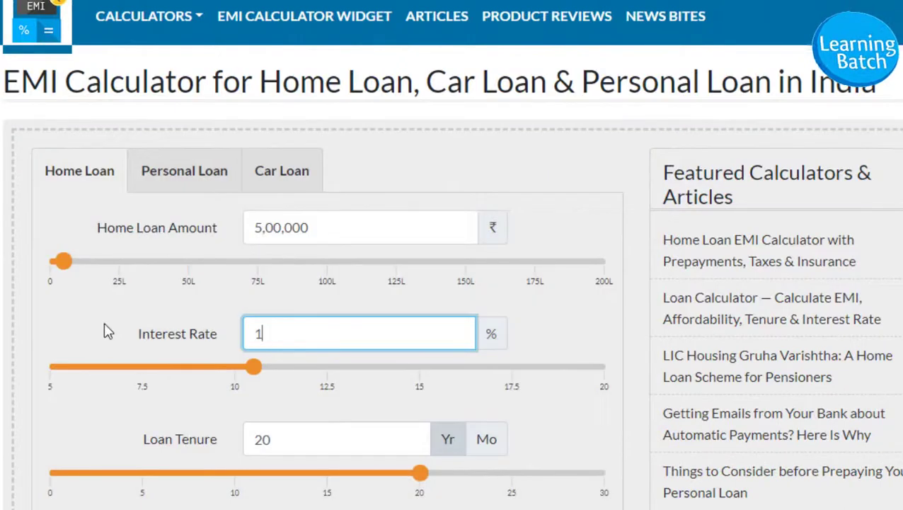
{"action": "triple_click", "coordinate": [292, 443]}
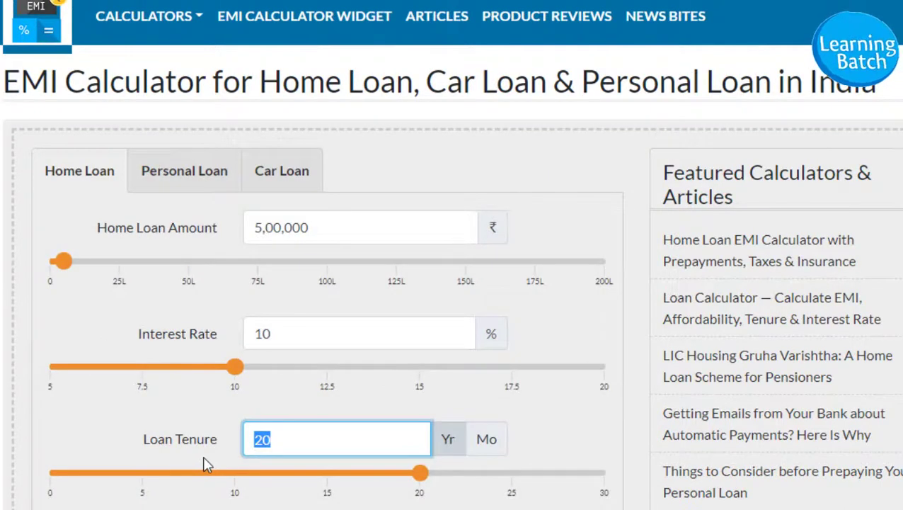
{"action": "type", "text": "15"}
{"action": "left_click", "coordinate": [85, 397]}
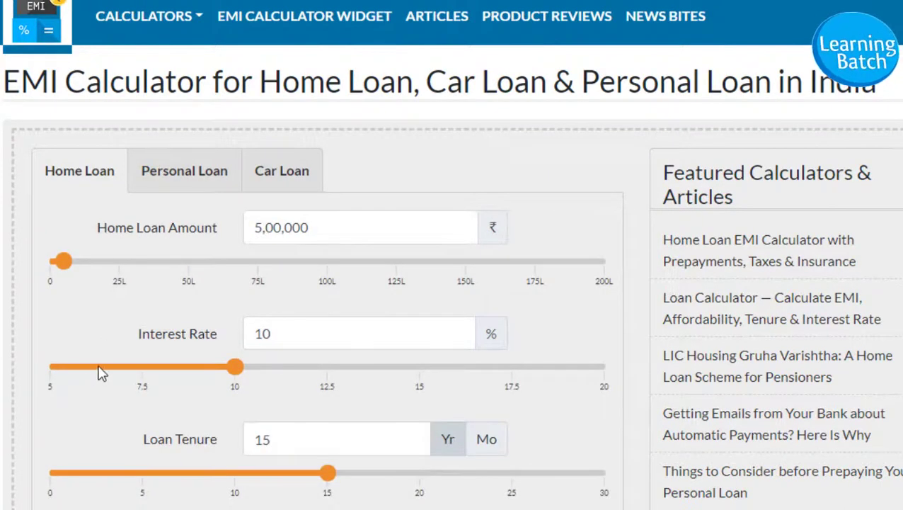
Step: Check the calculator's ₹5,373 Loan EMI against Excel's ₹5,373.03
{"action": "scroll", "coordinate": [100, 373], "scroll_direction": "down", "scroll_amount": 2}
{"action": "scroll", "coordinate": [101, 373], "scroll_direction": "down", "scroll_amount": 3}
{"action": "scroll", "coordinate": [105, 373], "scroll_direction": "down", "scroll_amount": 2}
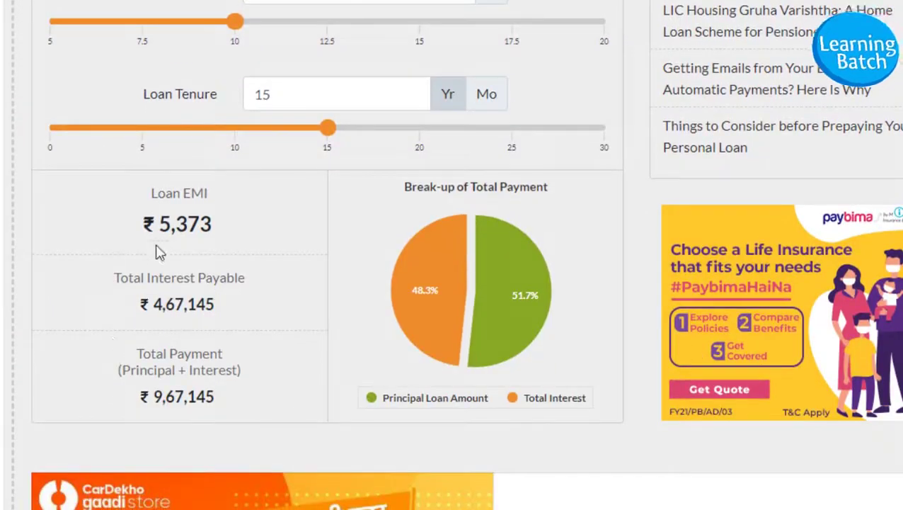
{"action": "left_click_drag", "start_coordinate": [142, 224], "coordinate": [216, 236]}
{"action": "left_click", "coordinate": [241, 237]}
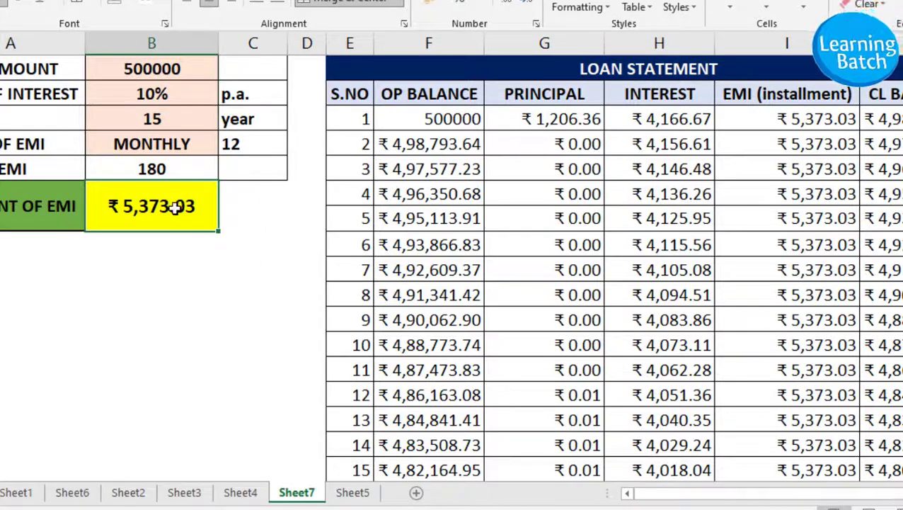
{"action": "mouse_move", "coordinate": [772, 113]}
{"action": "left_mouse_down"}
{"action": "mouse_move", "coordinate": [799, 333]}
{"action": "mouse_move", "coordinate": [870, 368]}
{"action": "left_mouse_up"}
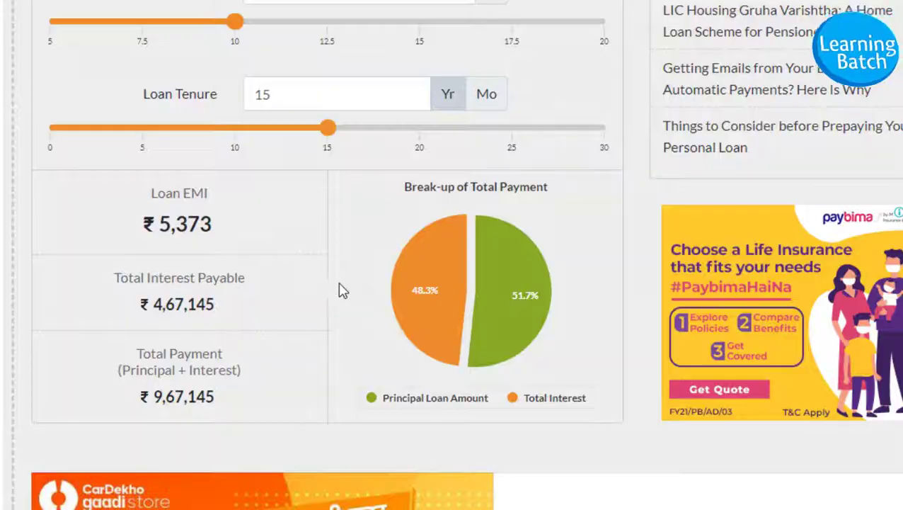
{"action": "scroll", "coordinate": [333, 283], "scroll_direction": "up", "scroll_amount": 3}
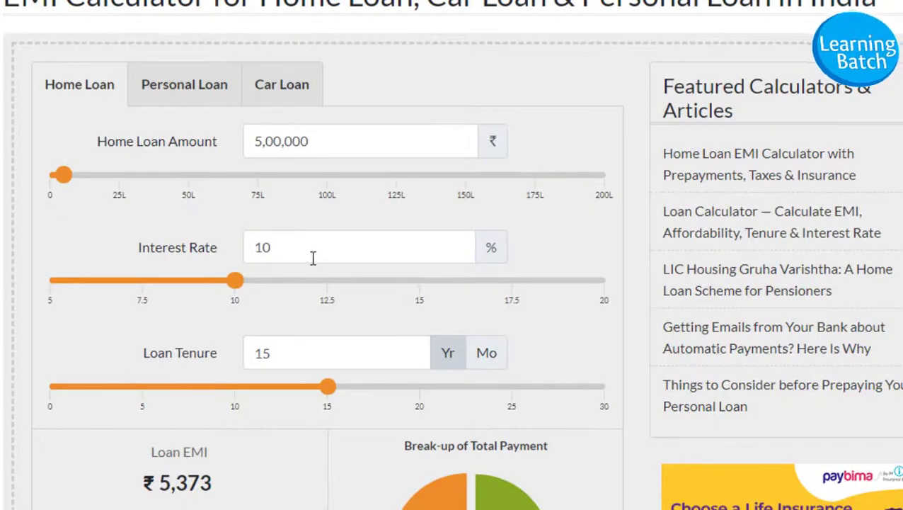
{"action": "scroll", "coordinate": [313, 257], "scroll_direction": "up", "scroll_amount": 1}
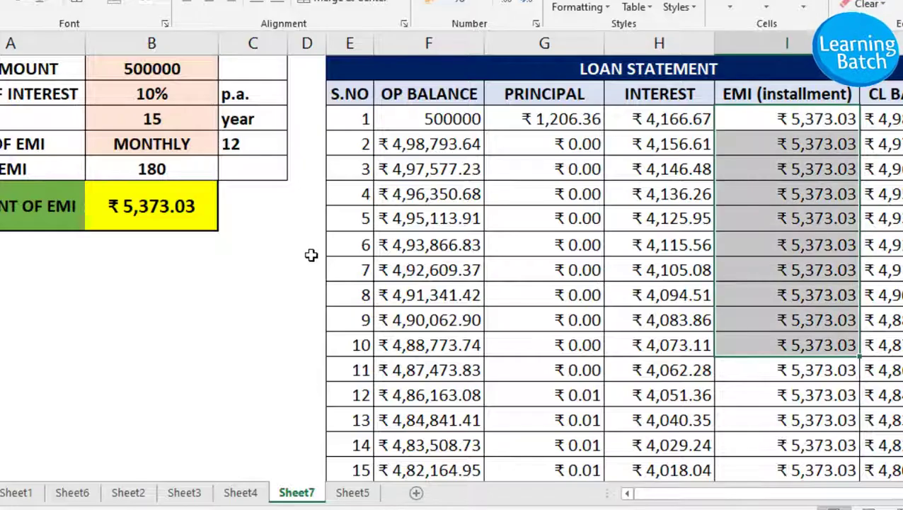
Step: Clear the selection on the EMI column
{"action": "left_click", "coordinate": [254, 277]}
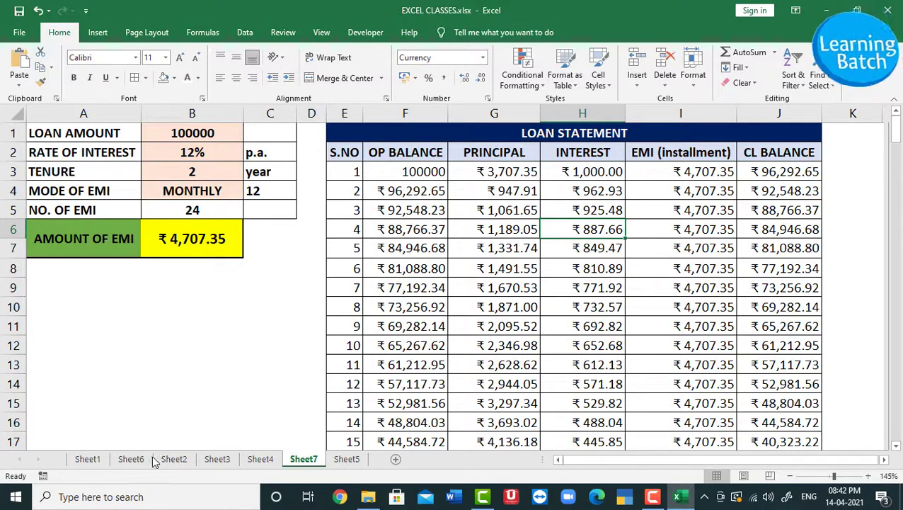
Step: Switch to Sheet6 and review its function list ending in PMT, PPMT and IPMT
{"action": "left_click", "coordinate": [129, 460]}
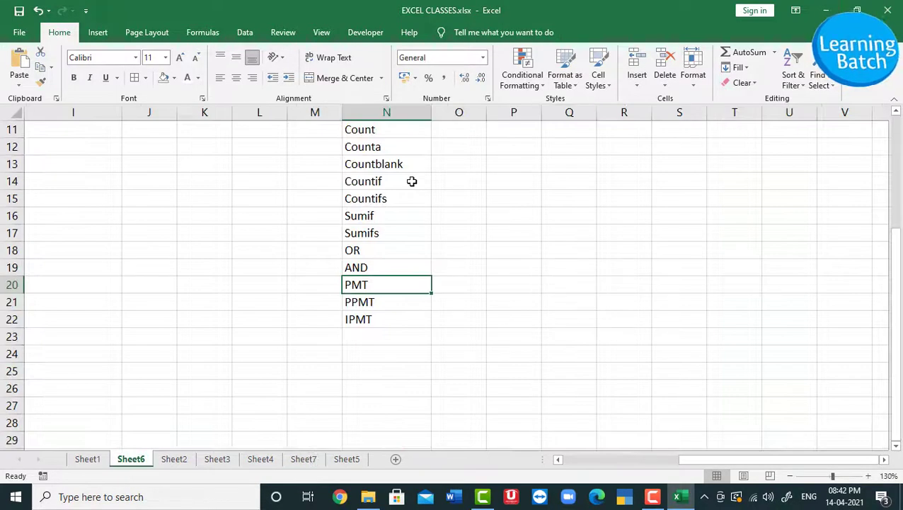
{"action": "scroll", "coordinate": [411, 181], "scroll_direction": "up", "scroll_amount": 3}
{"action": "scroll", "coordinate": [413, 187], "scroll_direction": "down", "scroll_amount": 2}
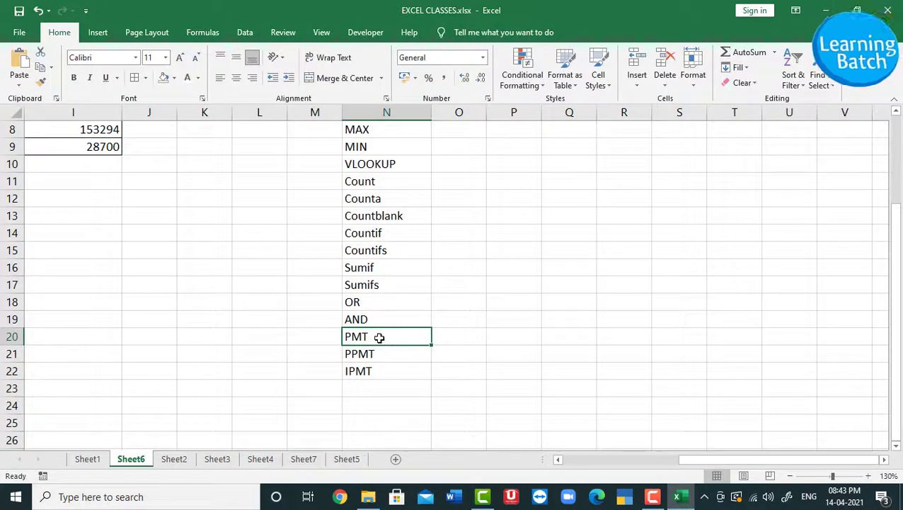
{"action": "left_click", "coordinate": [376, 350]}
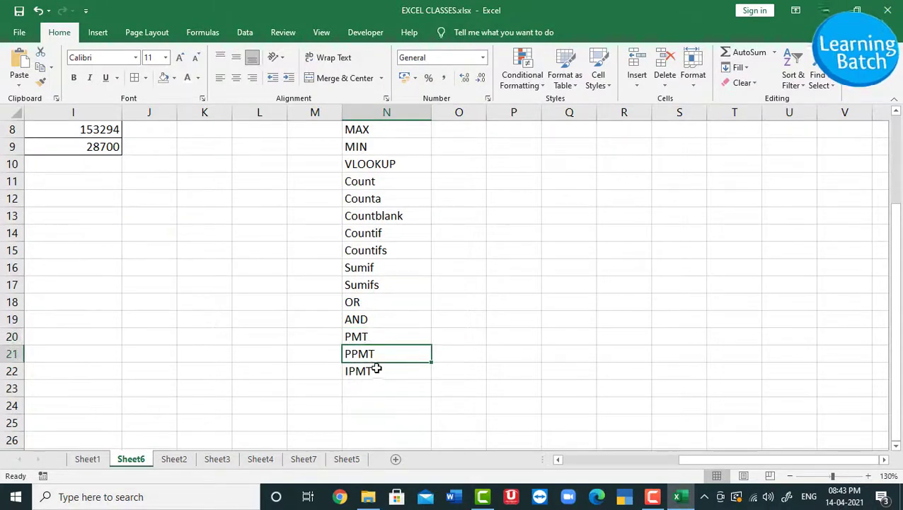
{"action": "left_click", "coordinate": [376, 372]}
{"action": "scroll", "coordinate": [380, 336], "scroll_direction": "up", "scroll_amount": 2}
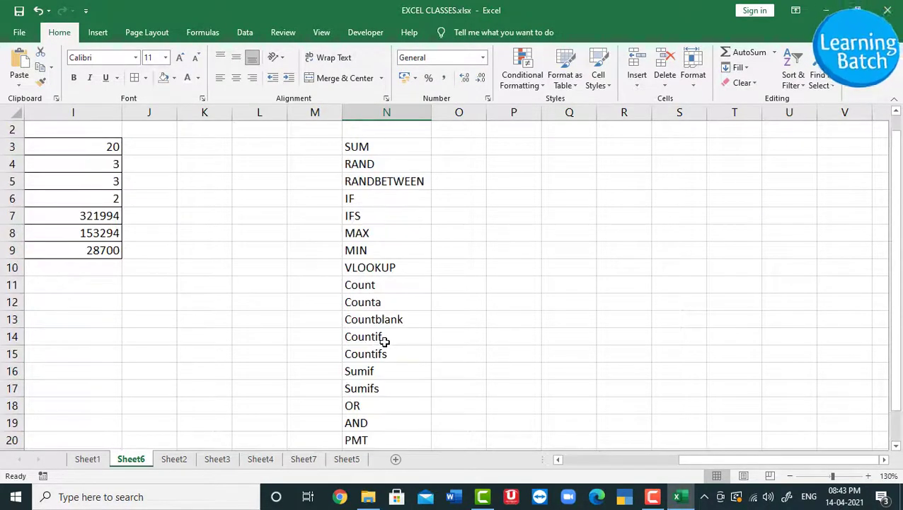
{"action": "scroll", "coordinate": [387, 342], "scroll_direction": "down", "scroll_amount": 1}
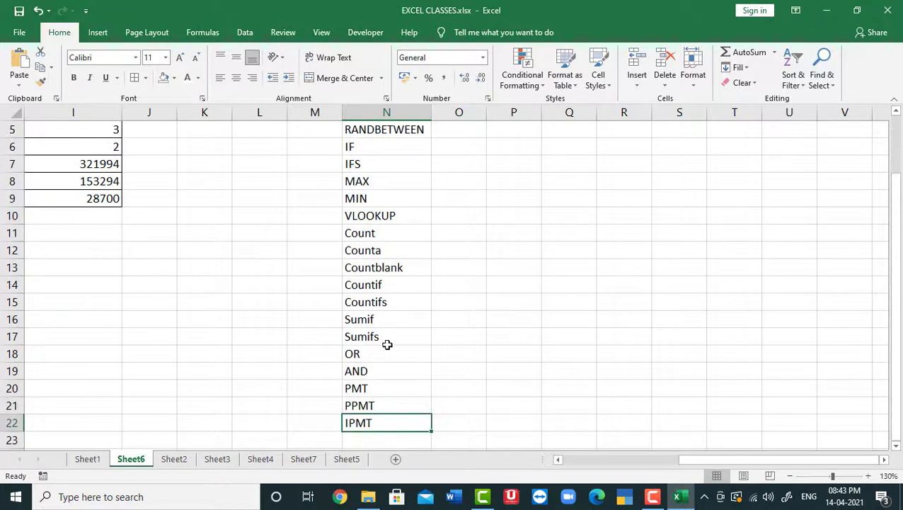